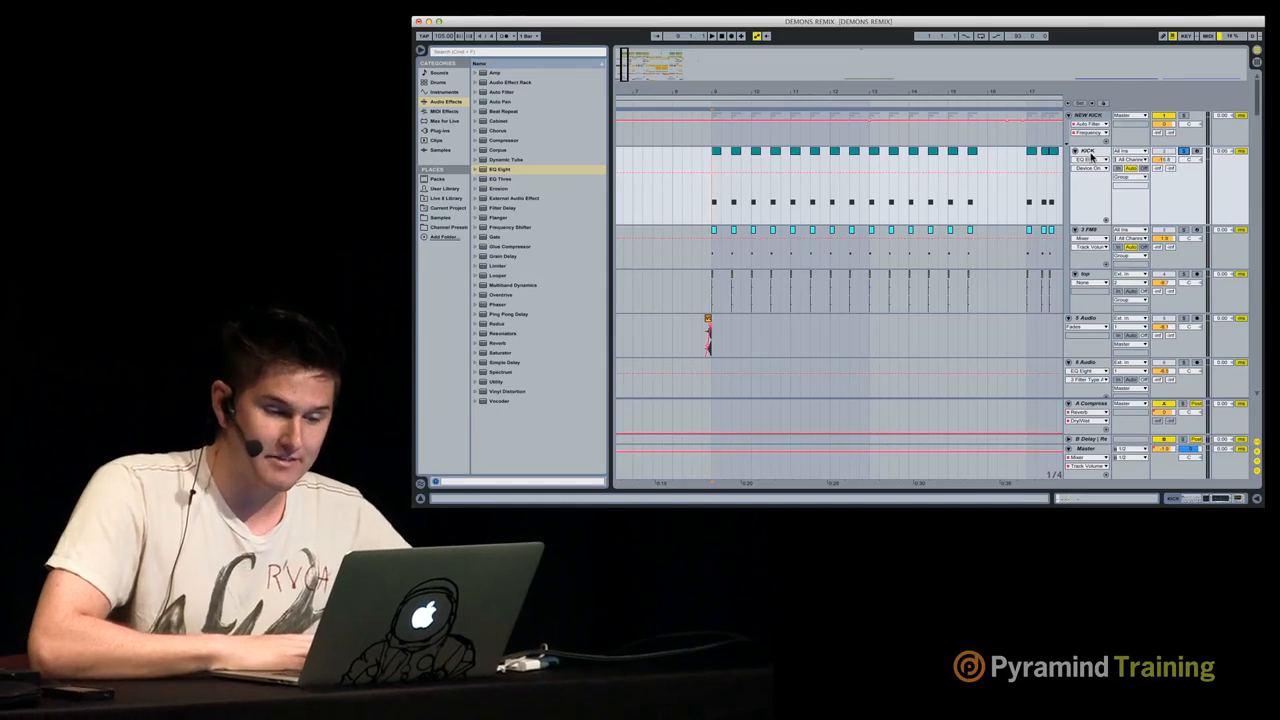
Step: Show the device chain of the KICK track and of the 3 FM8 track
double_click(1090, 153)
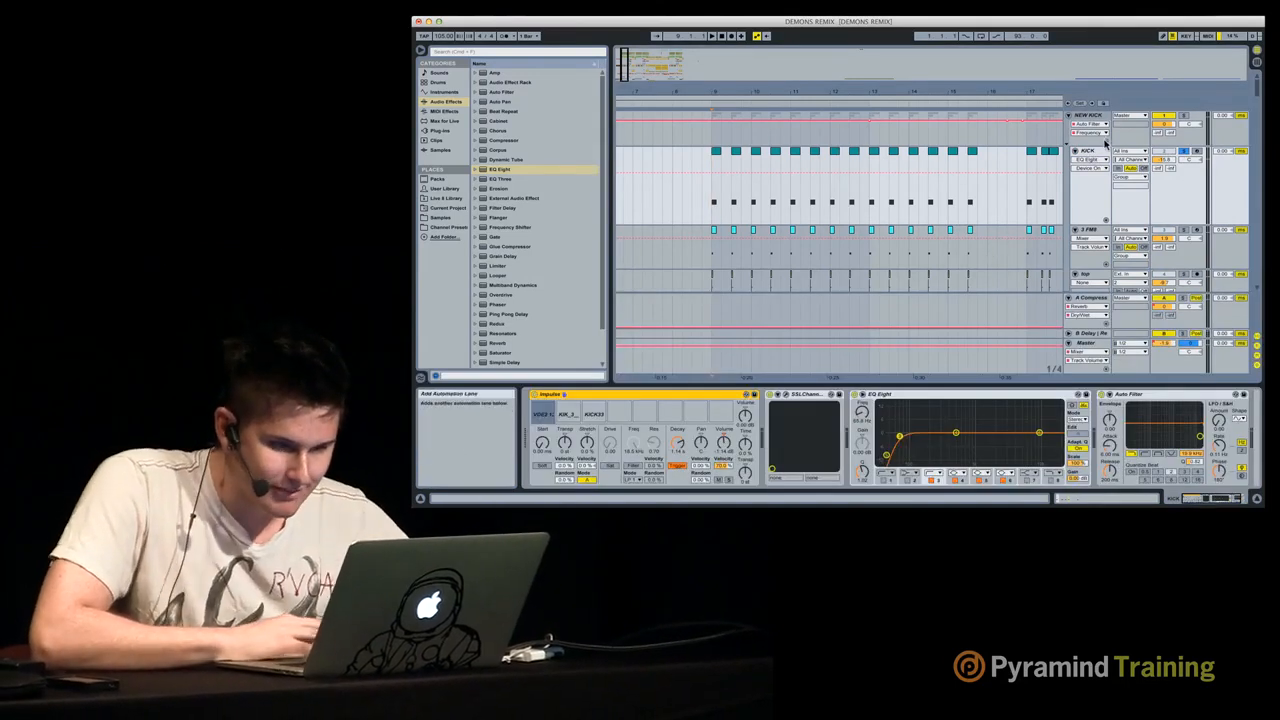
click(1099, 231)
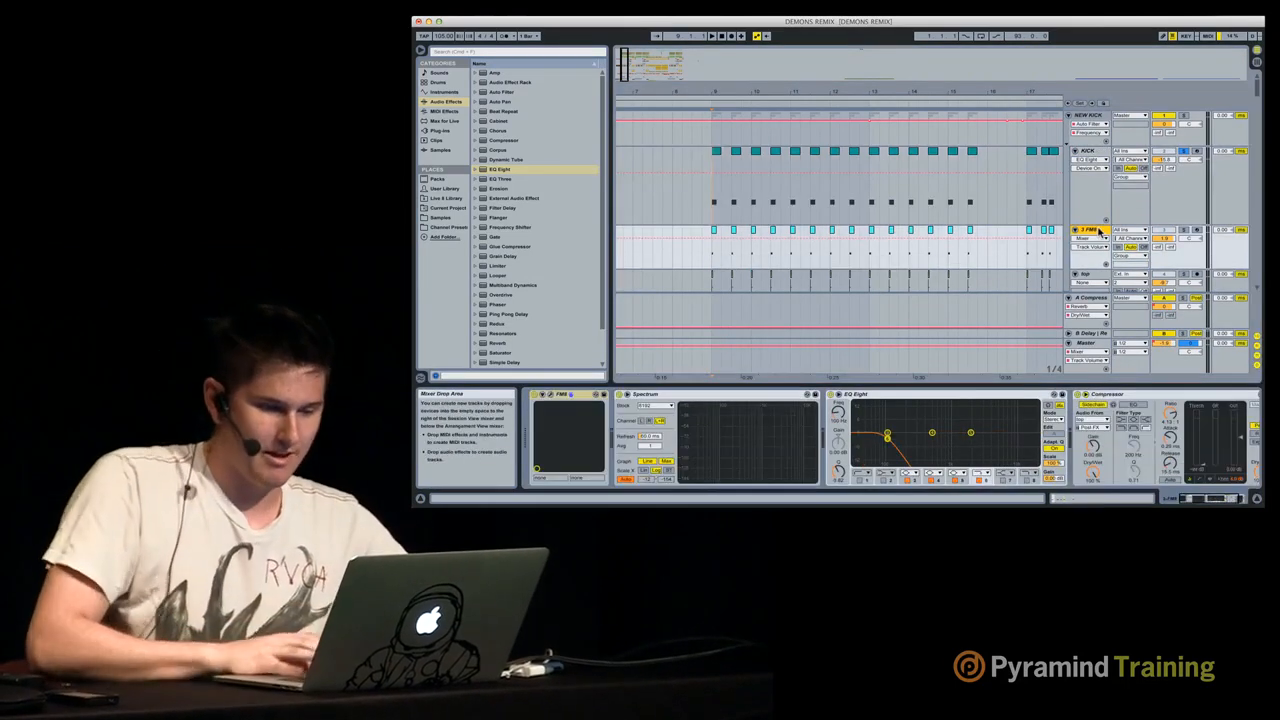
key(super+t)
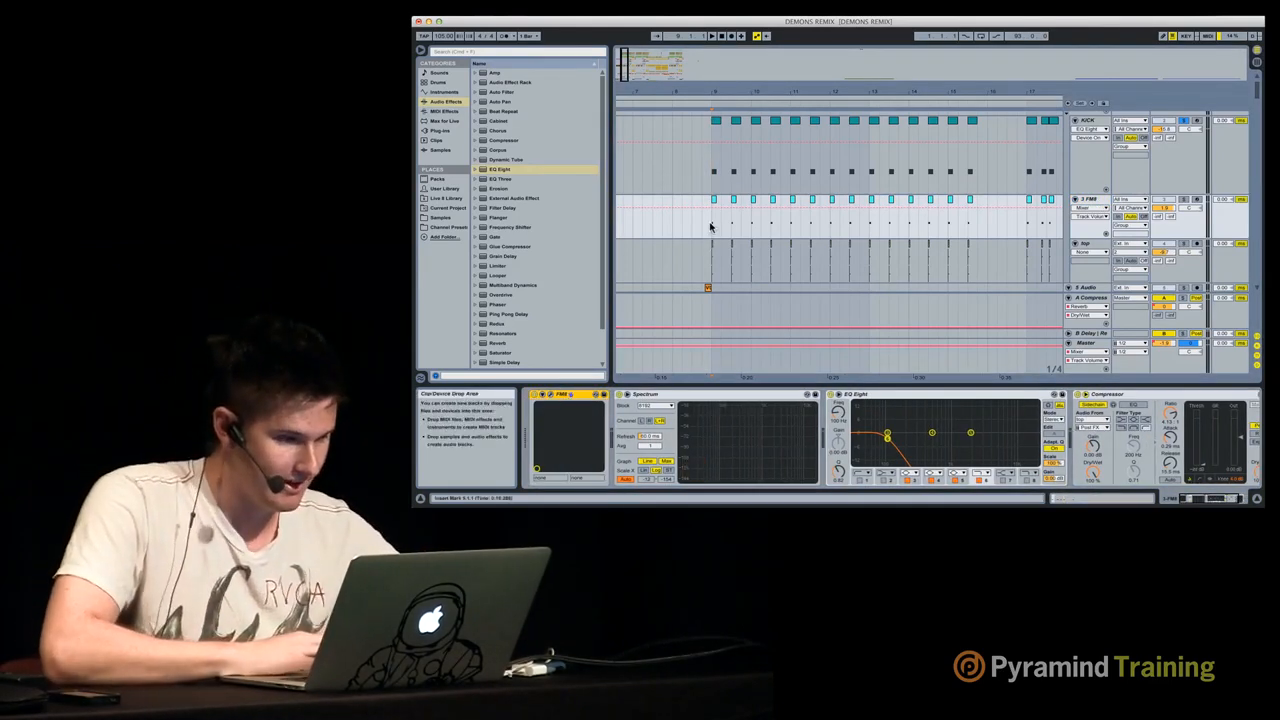
Step: Audition the soloed KICK track on its own from bar 9 with its device chain shown
drag(711, 92, 711, 112)
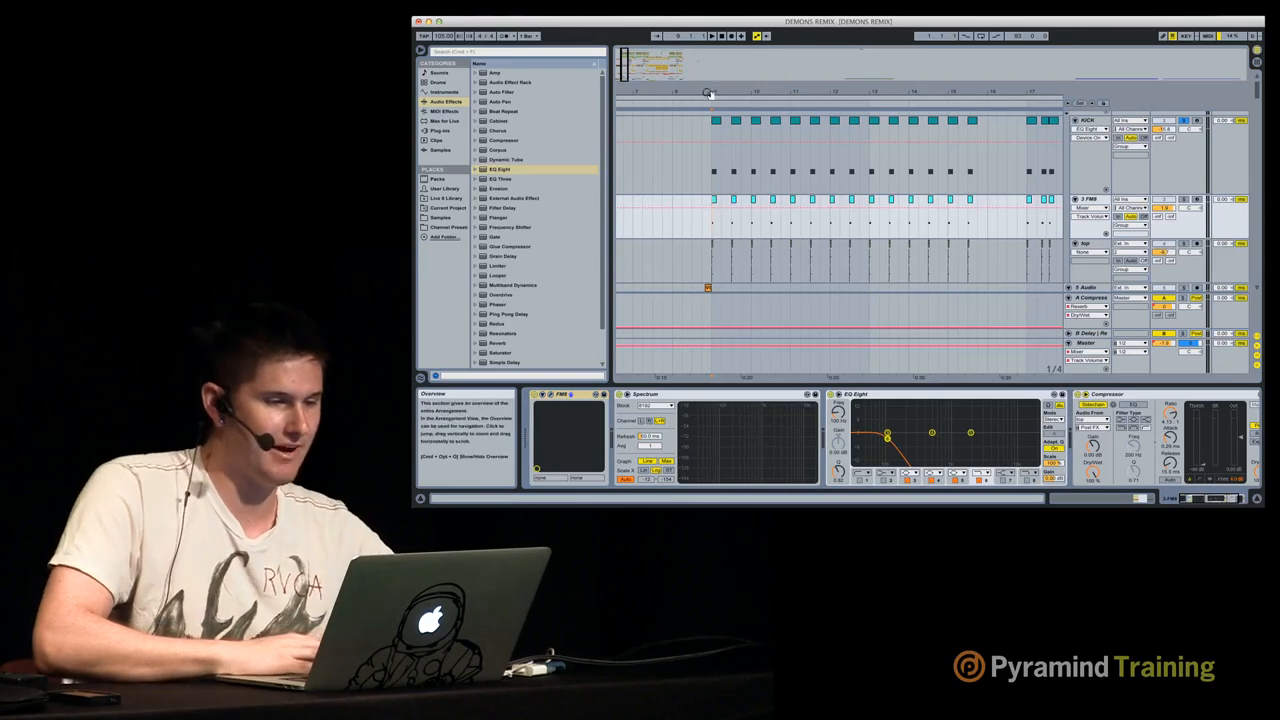
drag(711, 112, 711, 140)
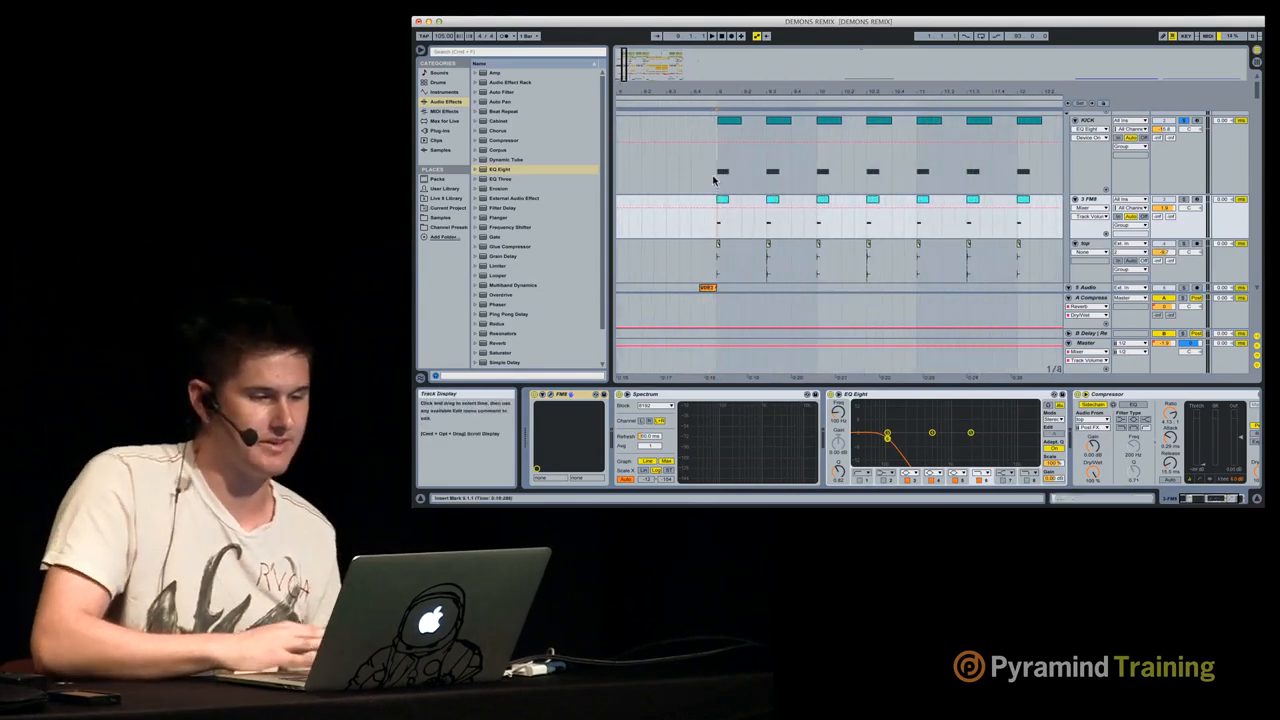
click(714, 183)
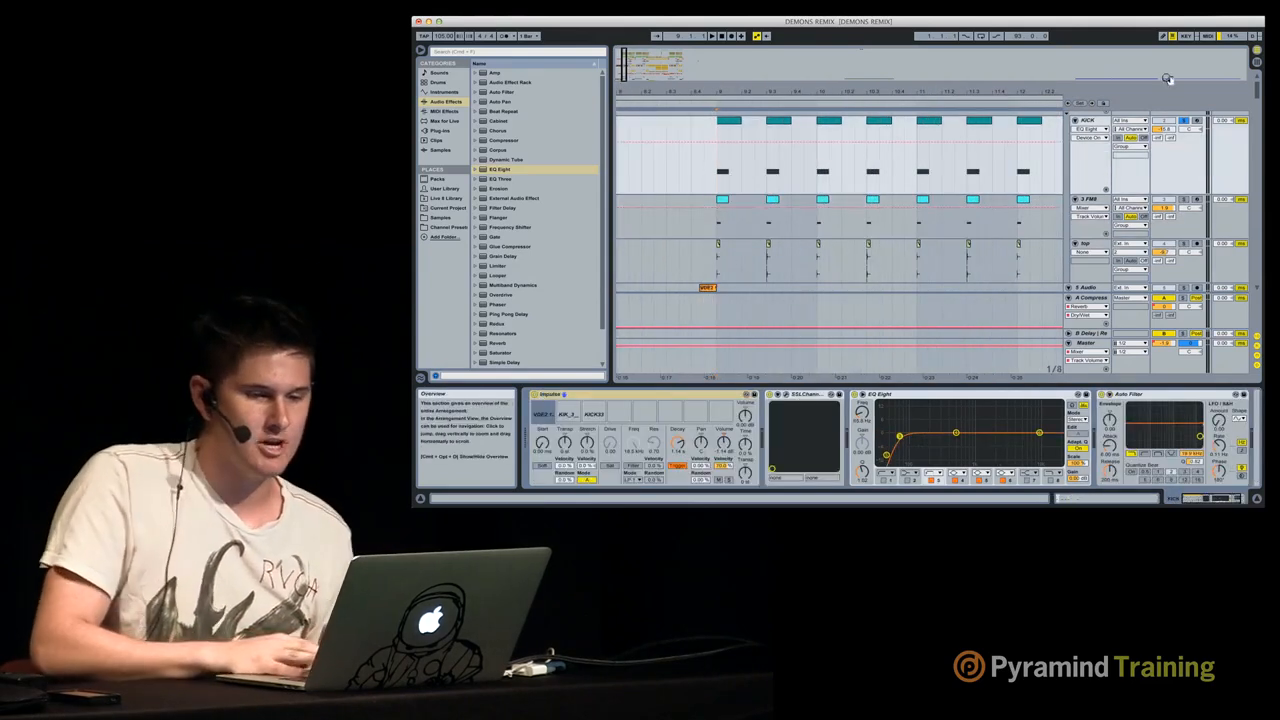
click(1104, 121)
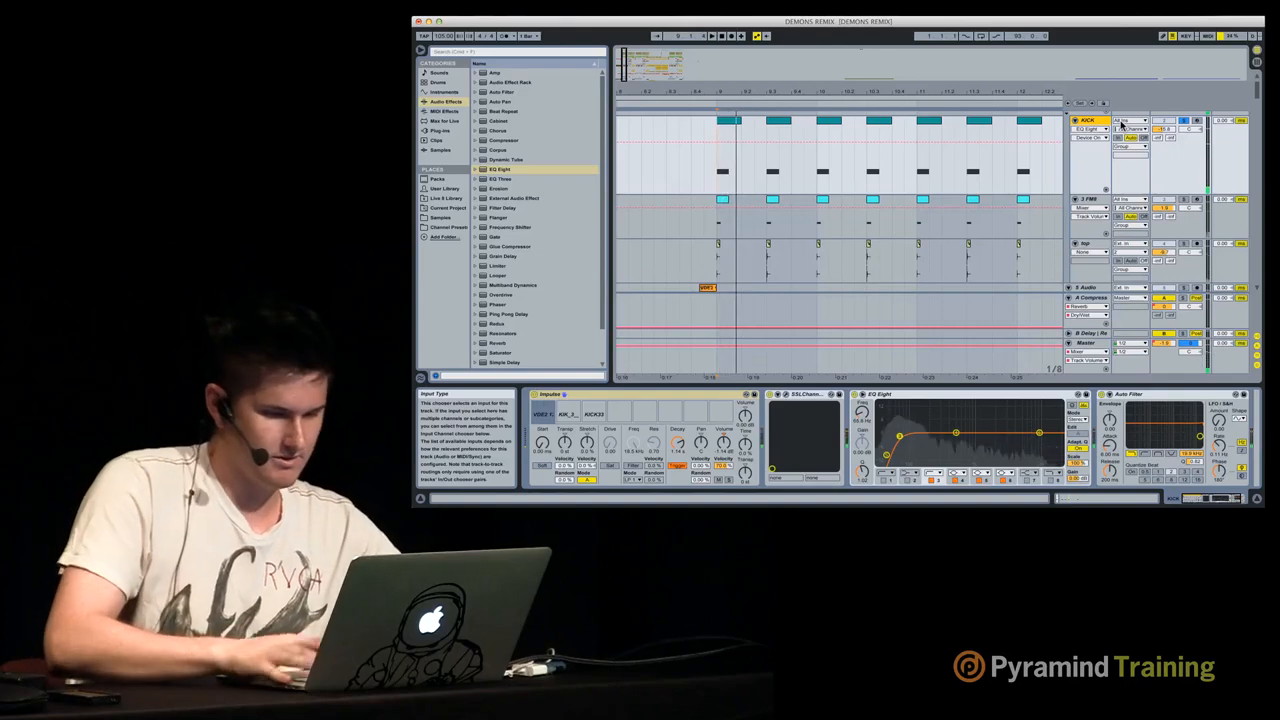
key(XF86AudioRaiseVolume)
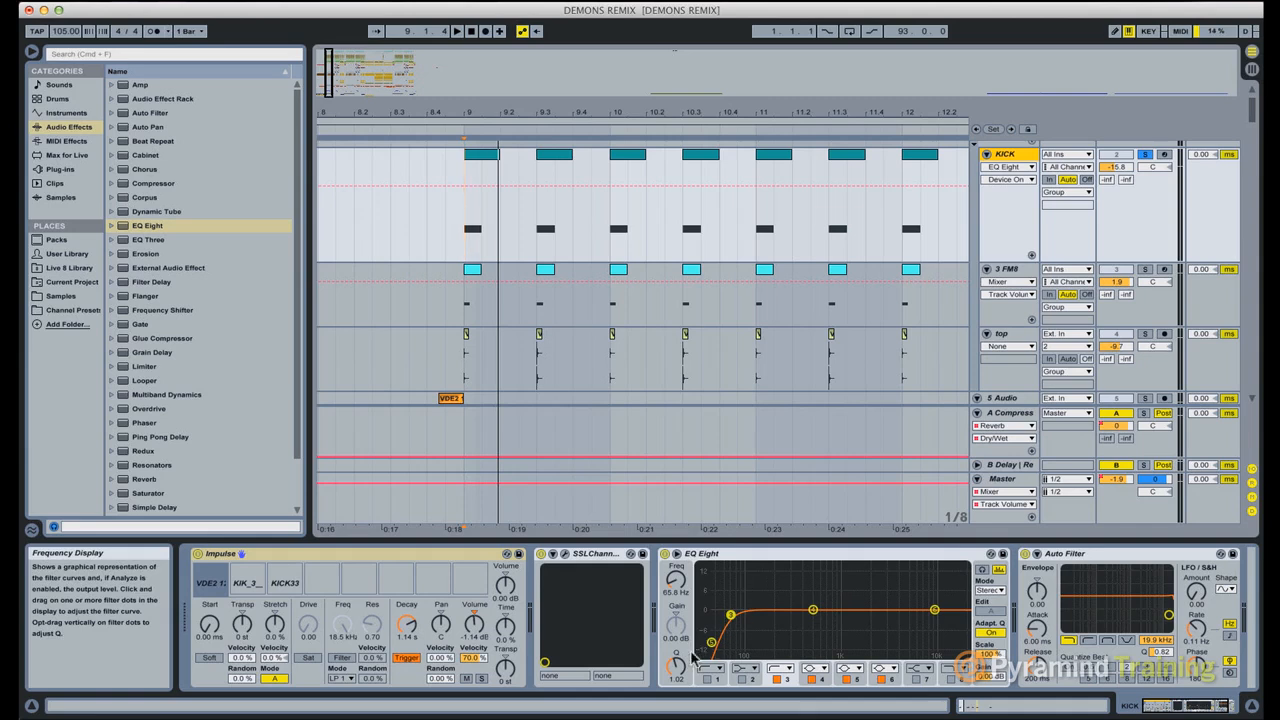
click(464, 237)
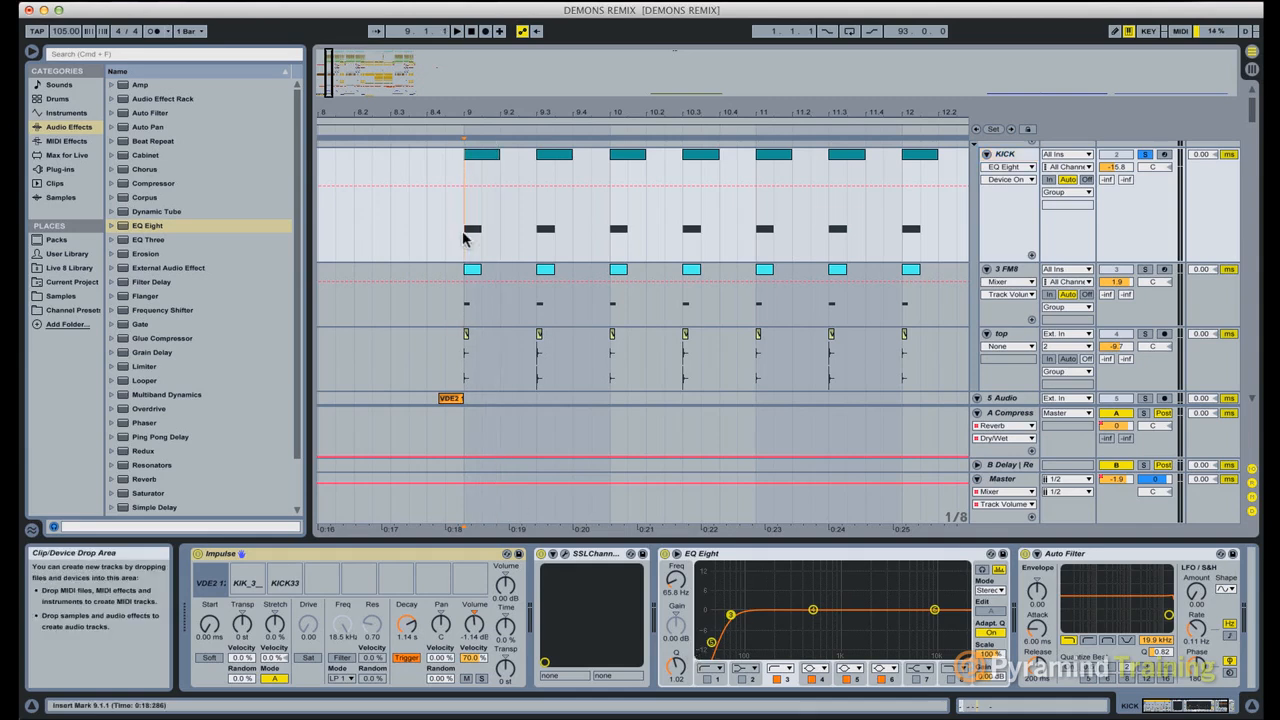
key(space)
key(space)
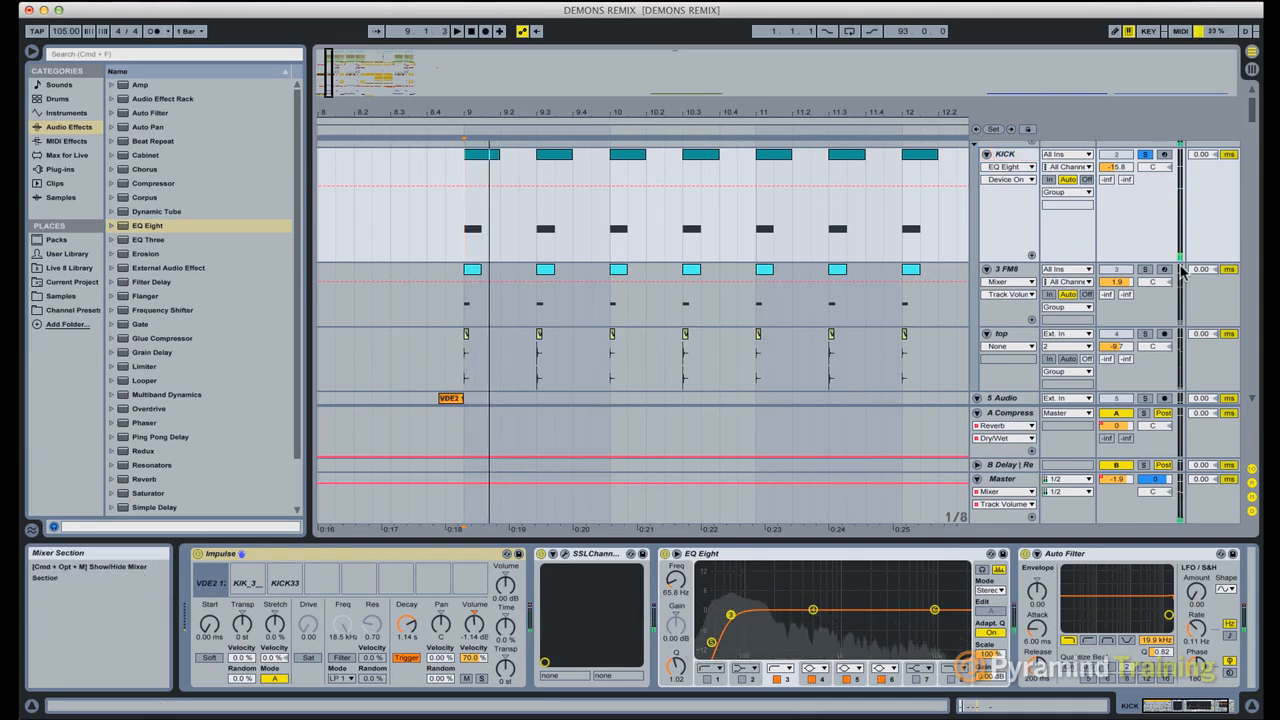
Step: Solo the 3 FM8 track in place of the KICK track and audition it repeatedly from bar 9
click(1018, 268)
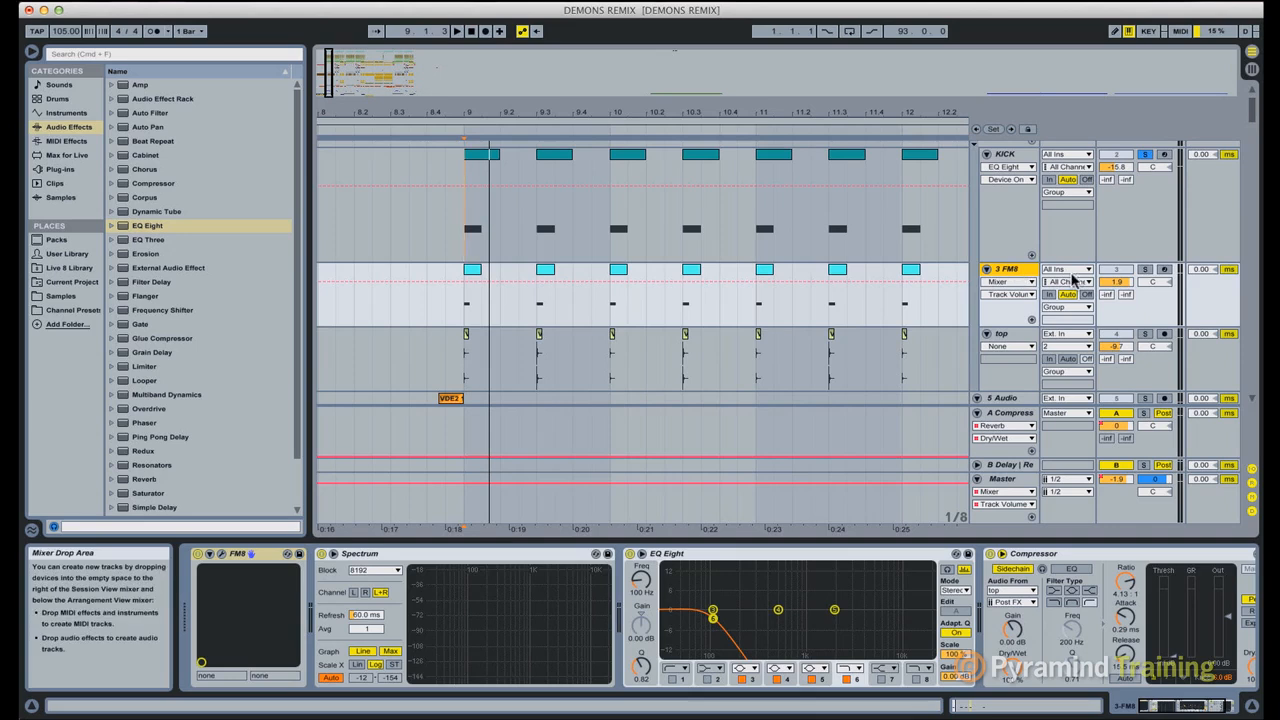
click(1146, 270)
key(space)
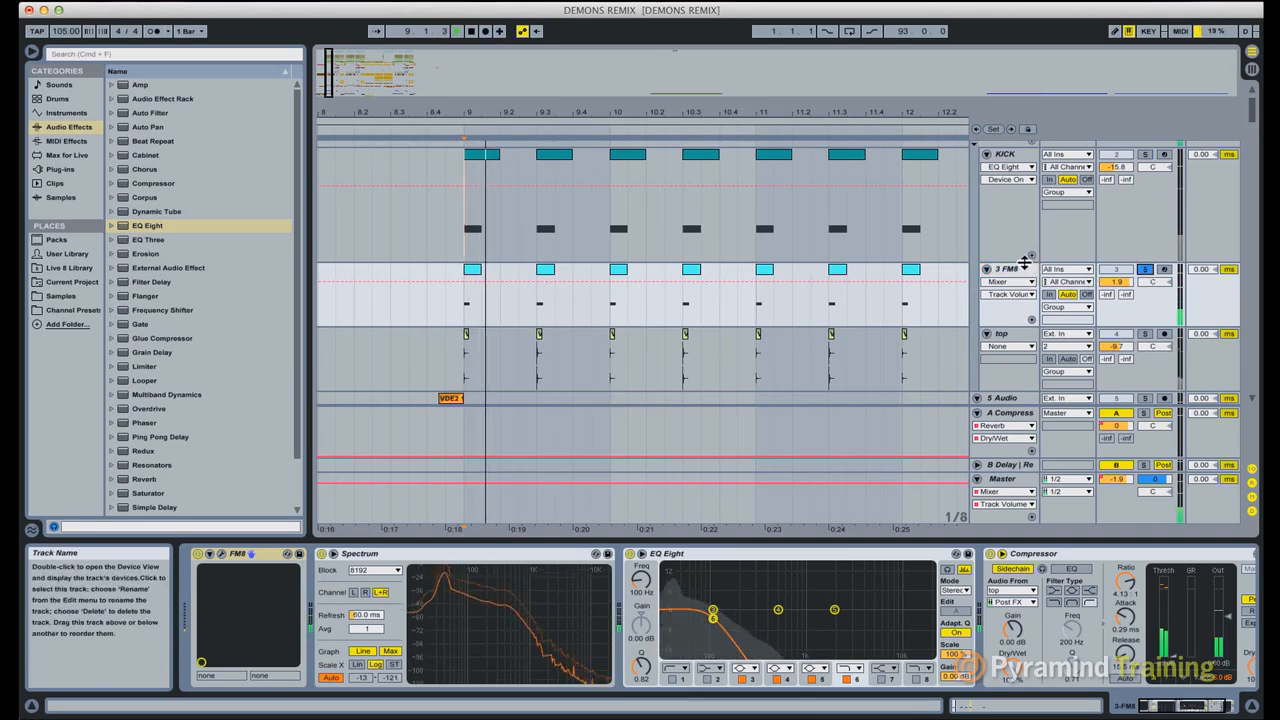
key(space)
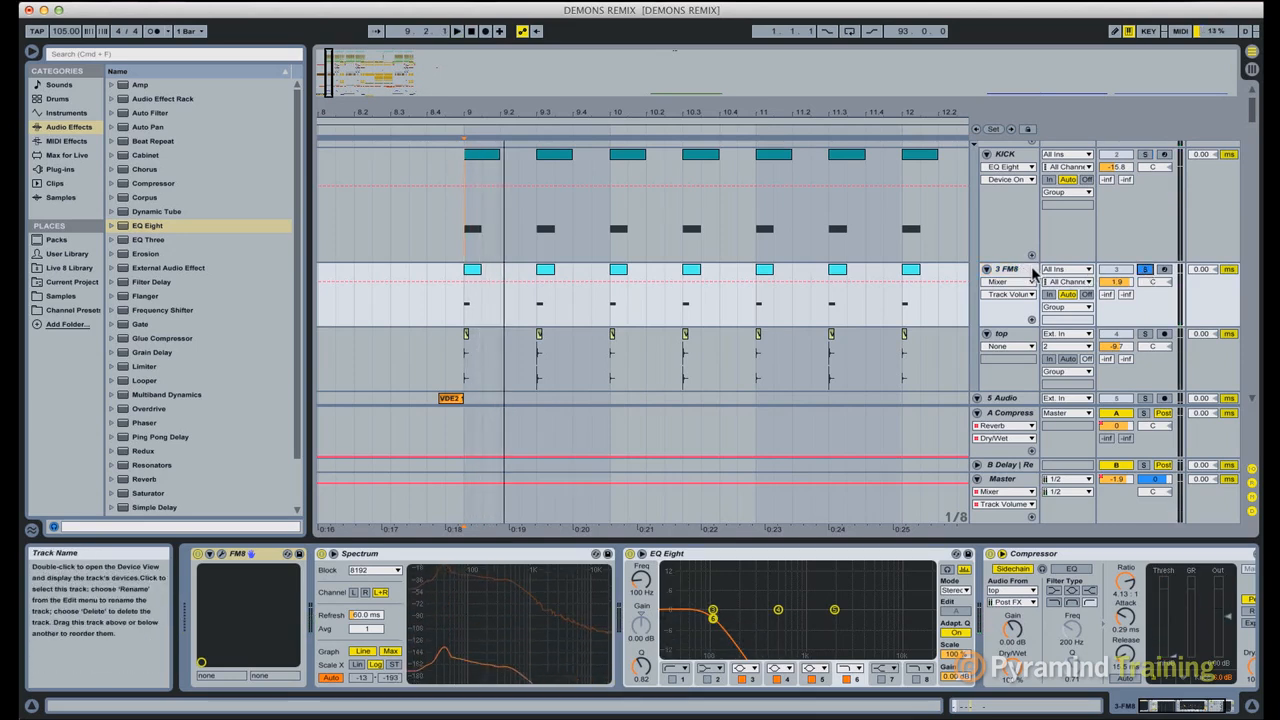
key(space)
key(space)
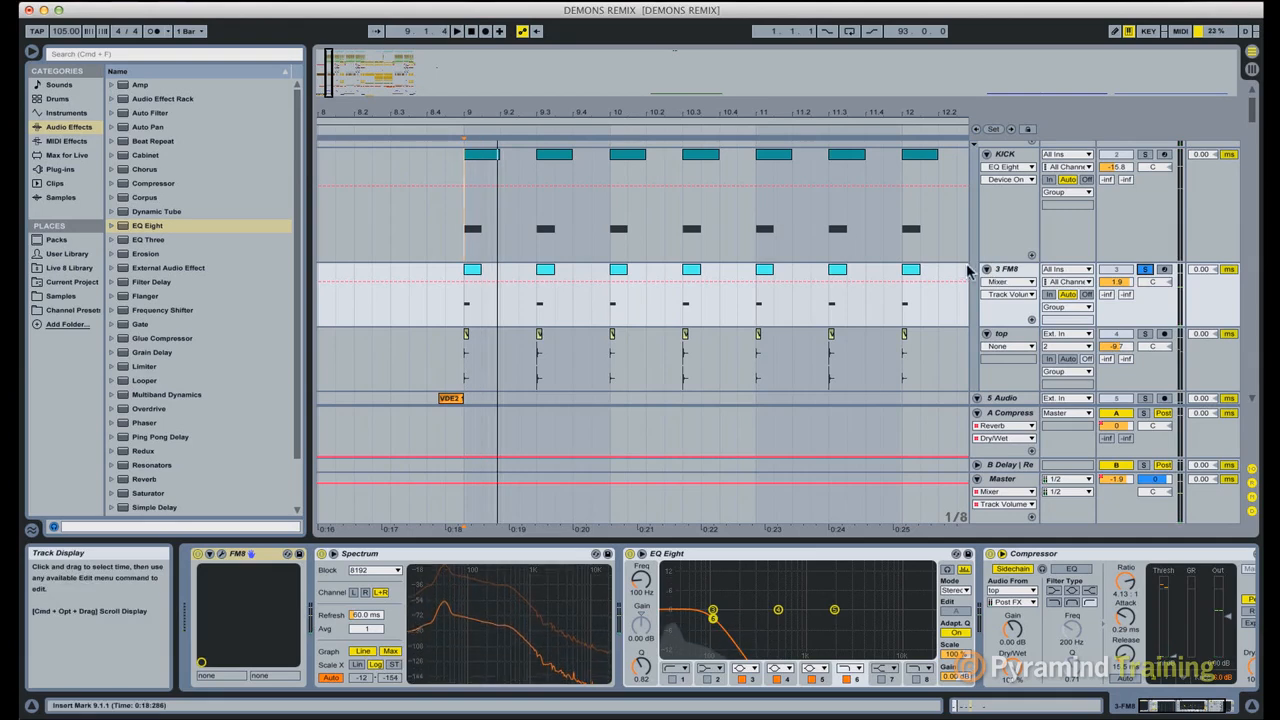
click(1013, 271)
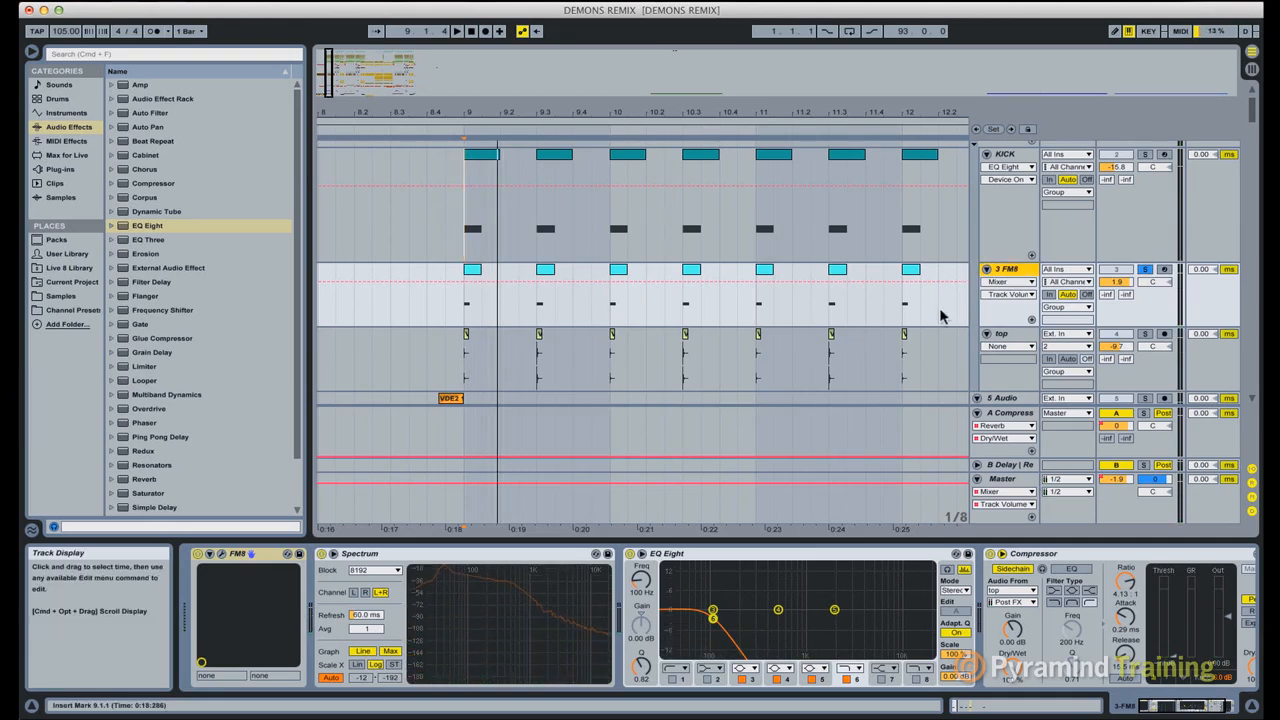
key(space)
key(space)
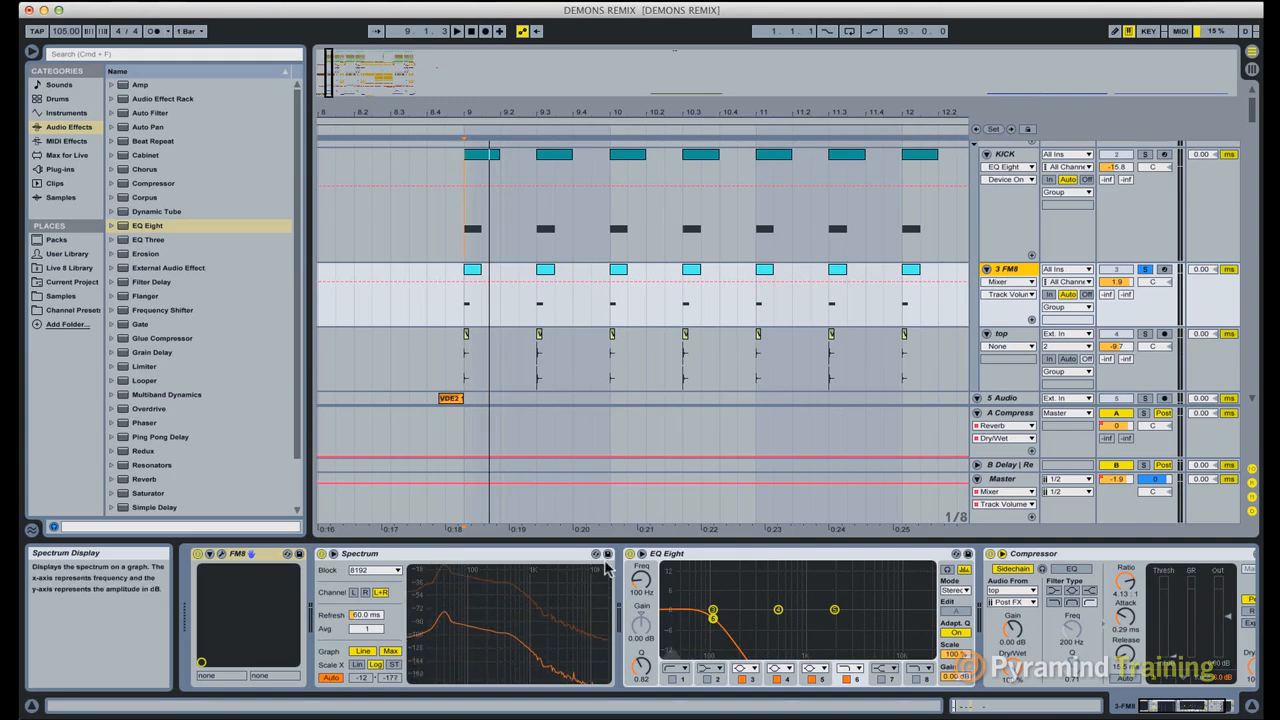
Step: Examine the 3 FM8 track's frequency peak in the enlarged Spectrum display during playback, and return the display to its compact size
click(596, 554)
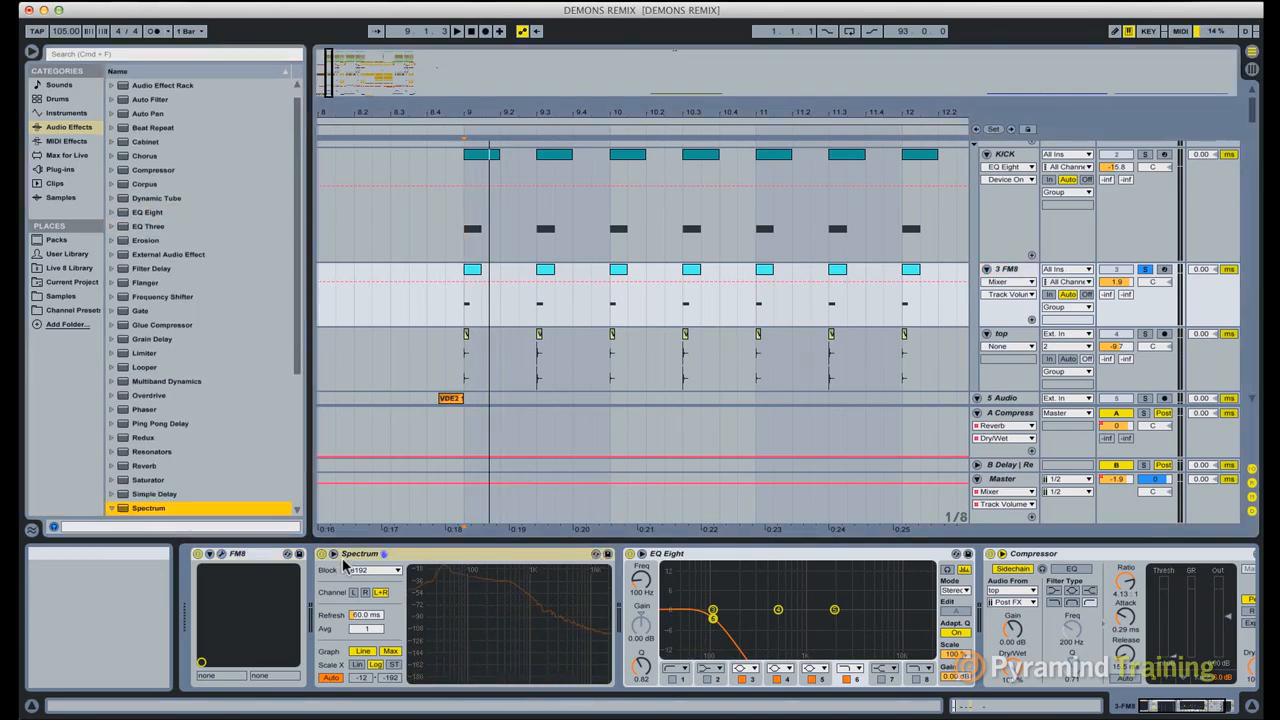
click(383, 554)
key(space)
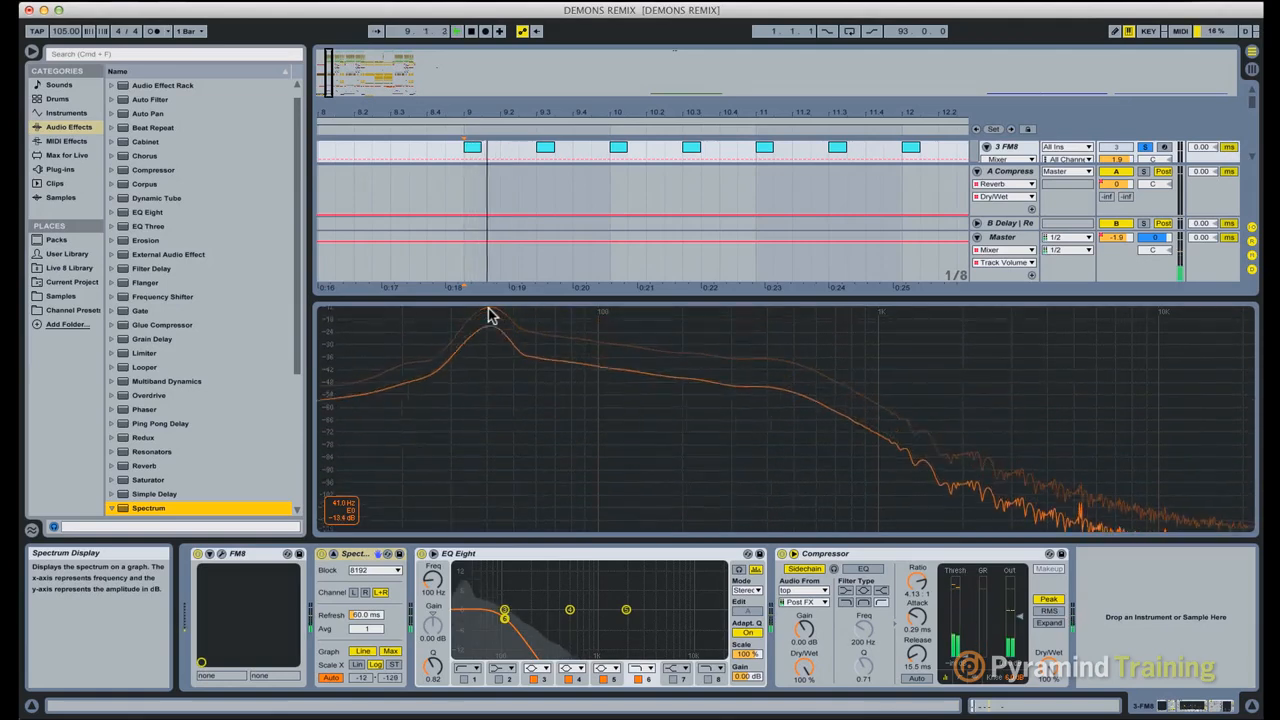
click(600, 296)
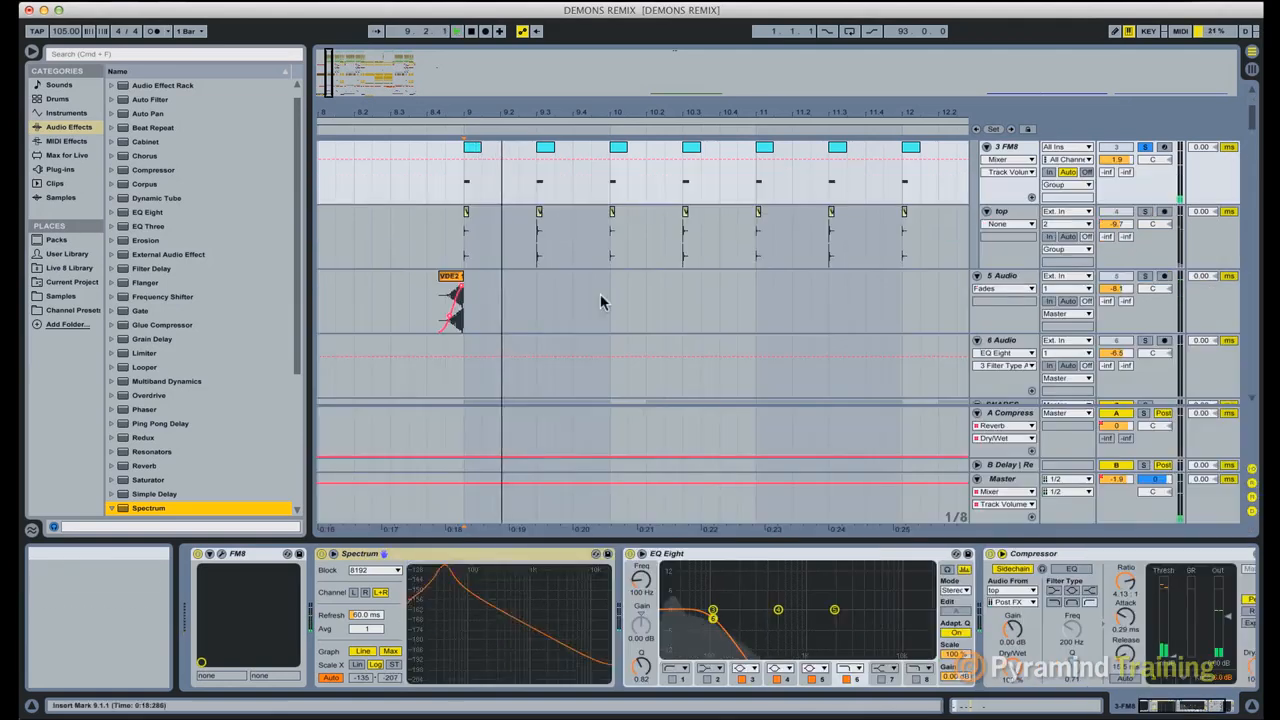
Step: Bypass and re-enable the EQ Eight on the 3 FM8 track to compare the sound during playback
click(629, 554)
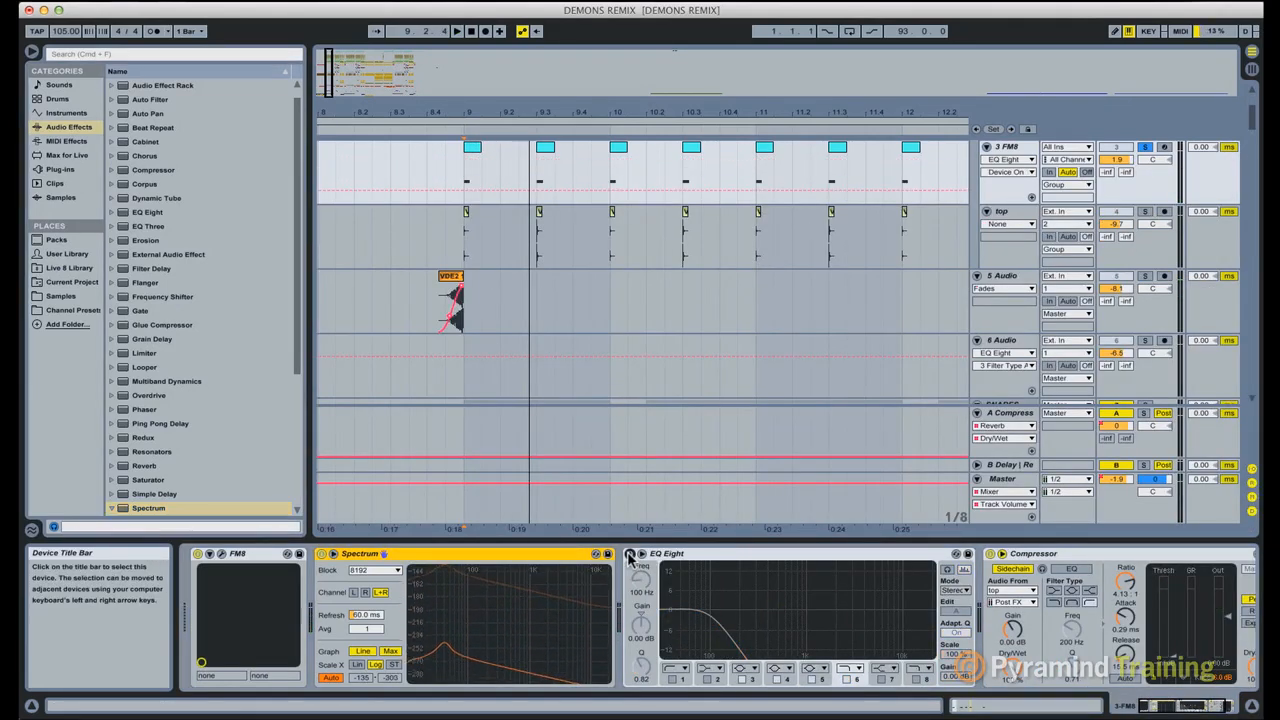
click(629, 554)
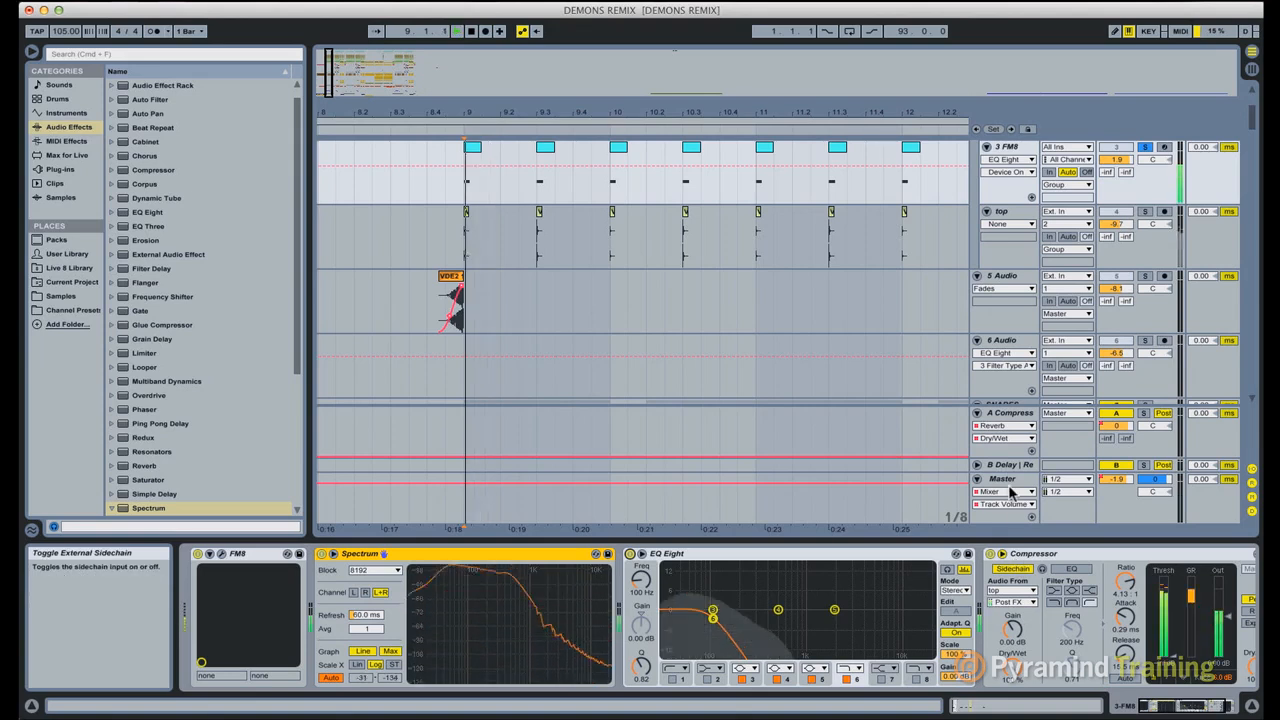
Step: Compare the 3 FM8 track from bar 9 with its sidechained Compressor bypassed and switched back on
scroll(985, 625, right, 3)
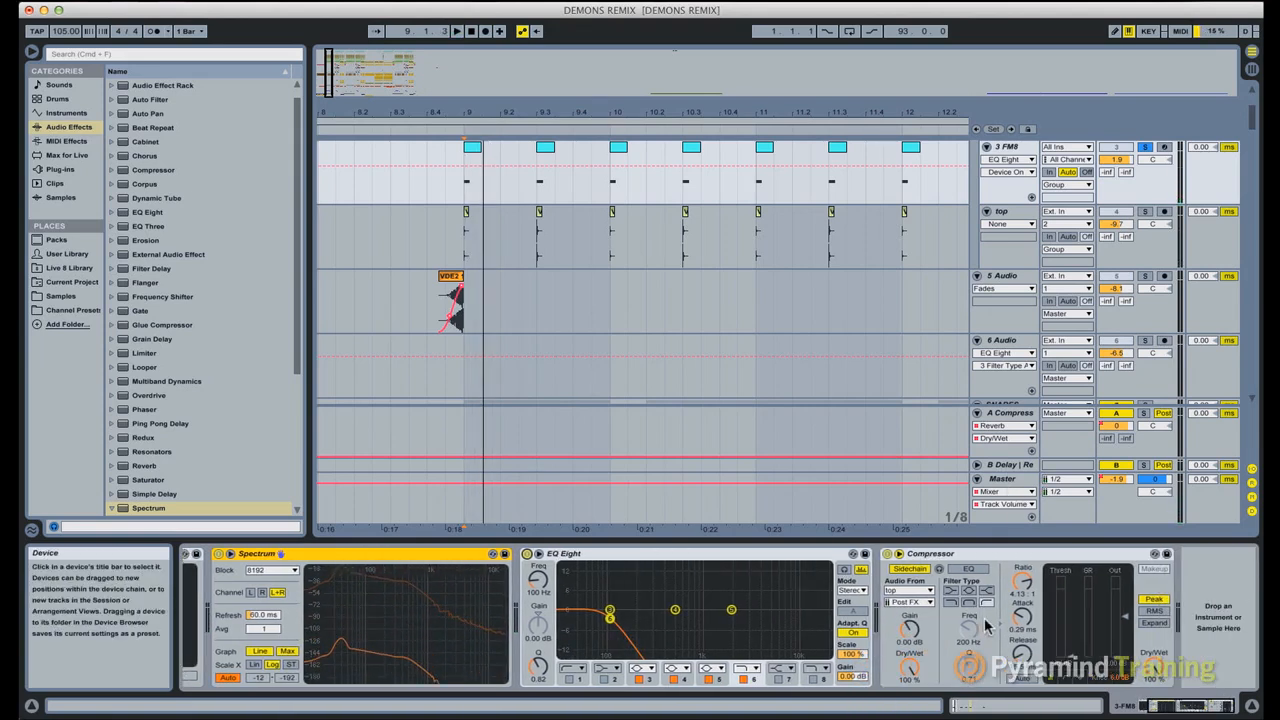
click(990, 567)
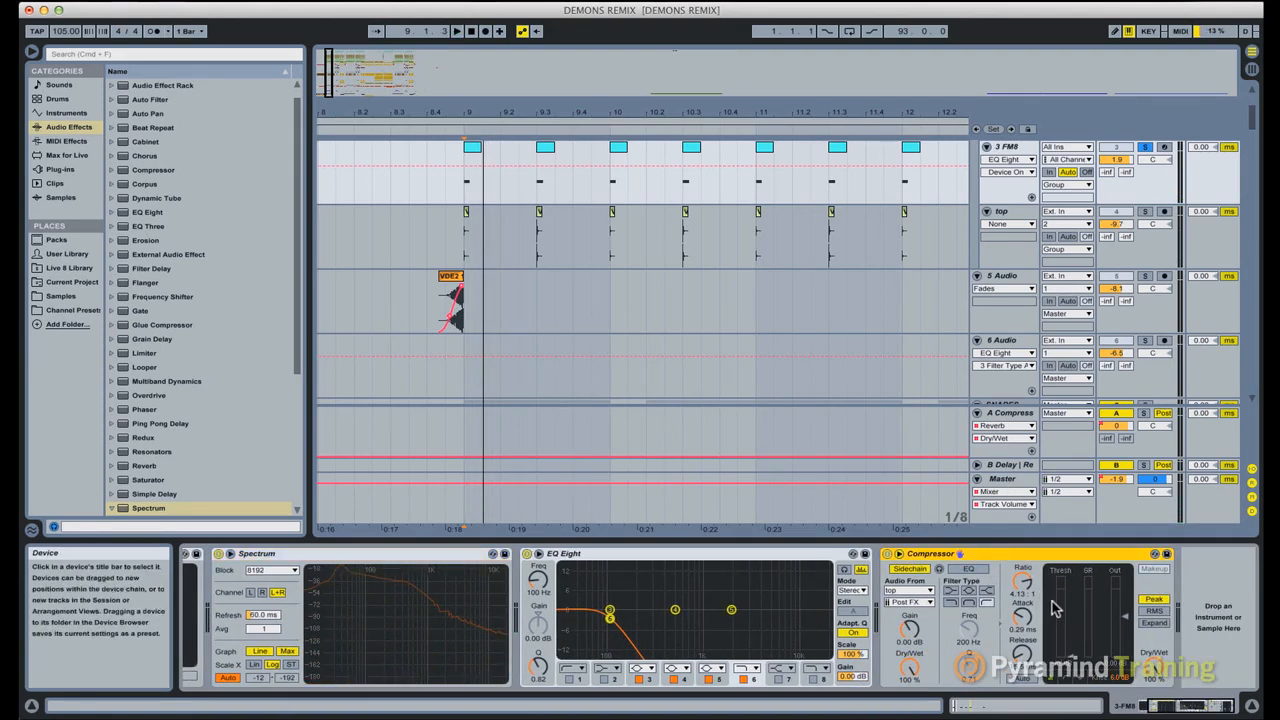
click(463, 231)
scroll(464, 232, up, 3)
click(1019, 224)
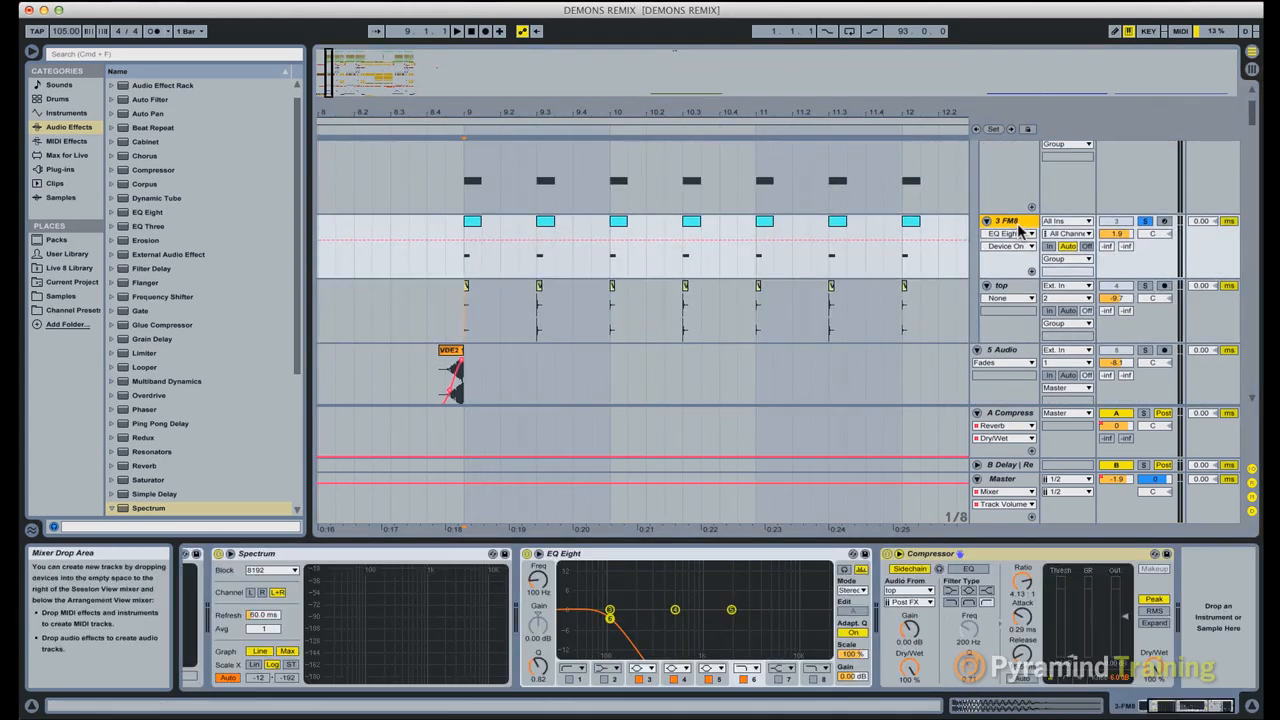
click(887, 554)
key(space)
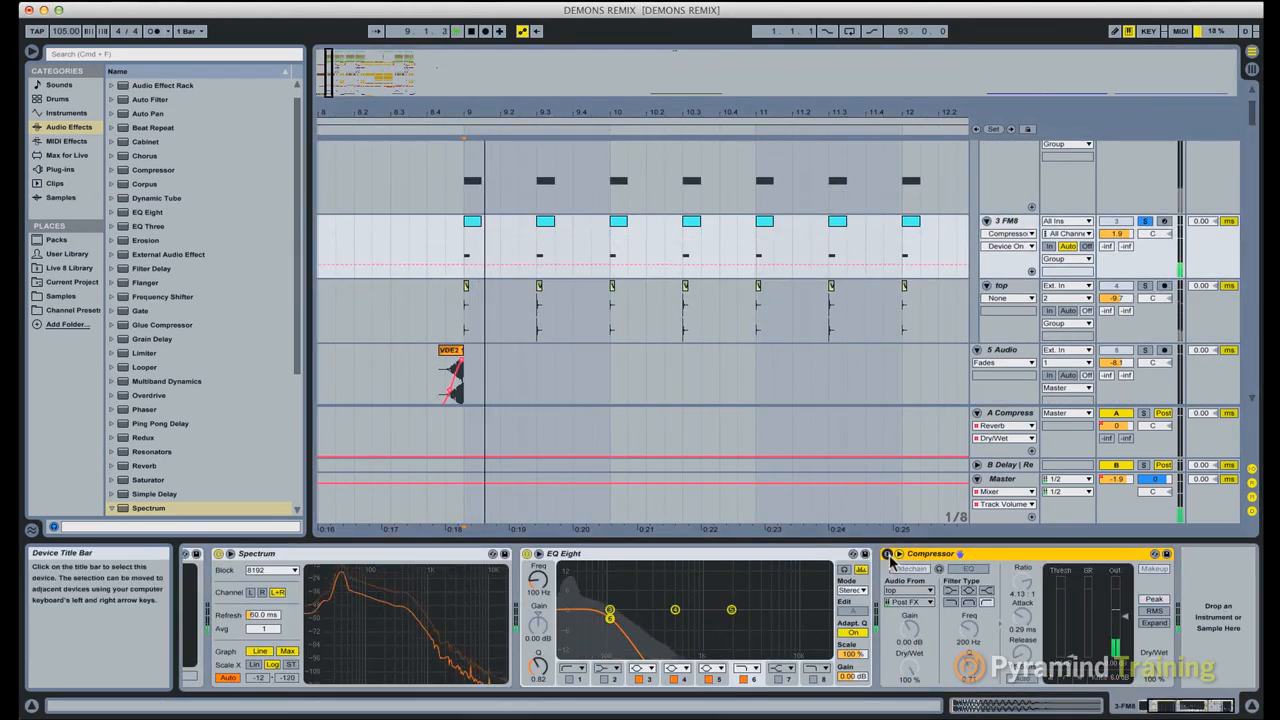
scroll(884, 307, up, 3)
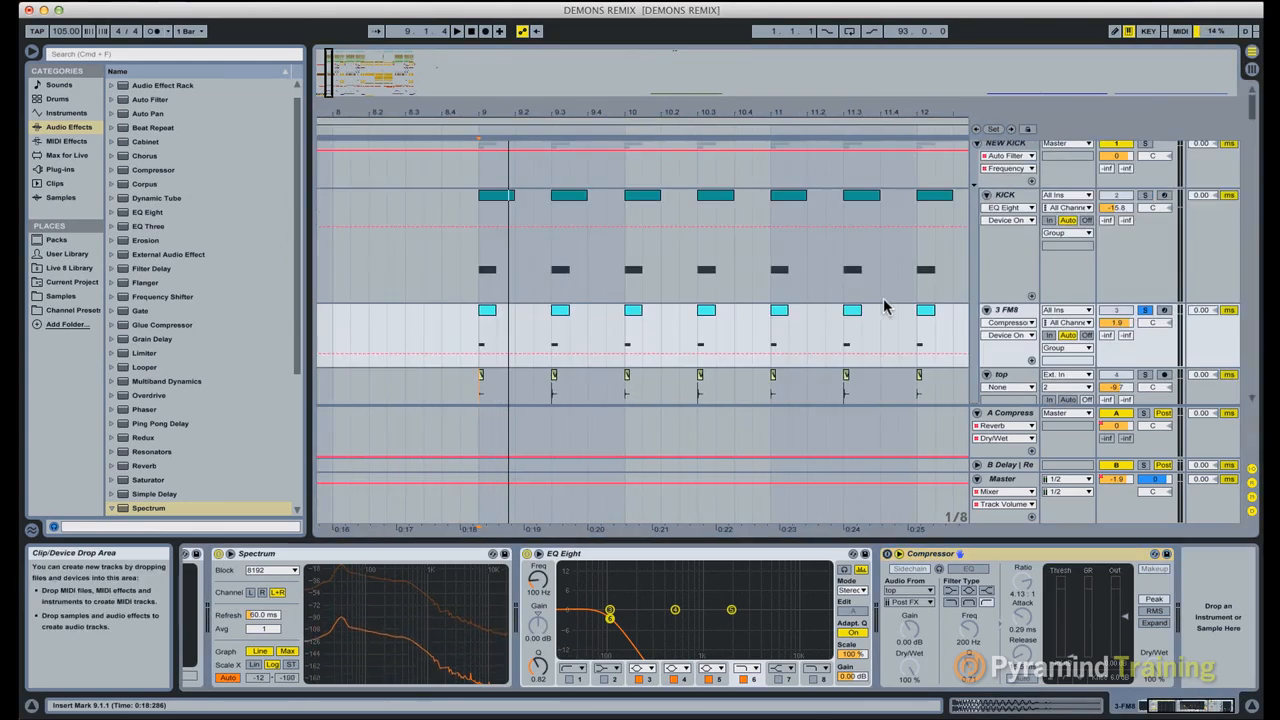
click(887, 554)
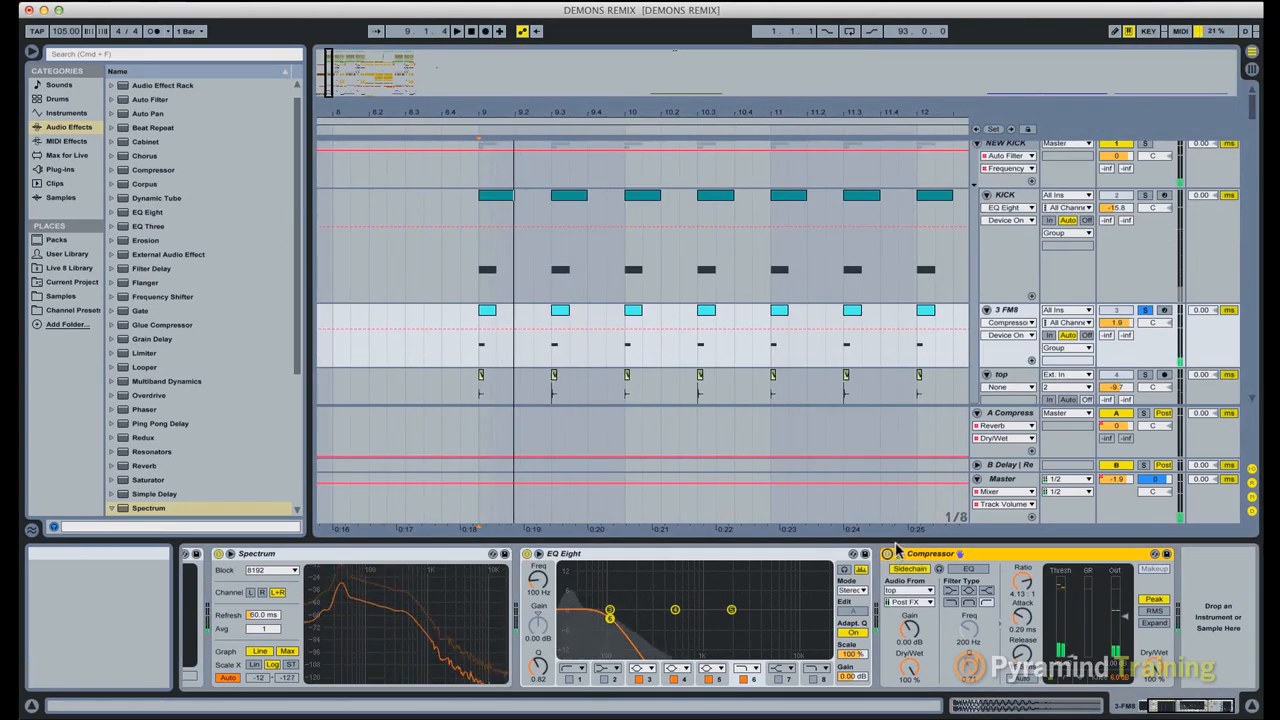
Step: Show the top track's device chain, then solo that track and audition it from bar 9
click(1008, 382)
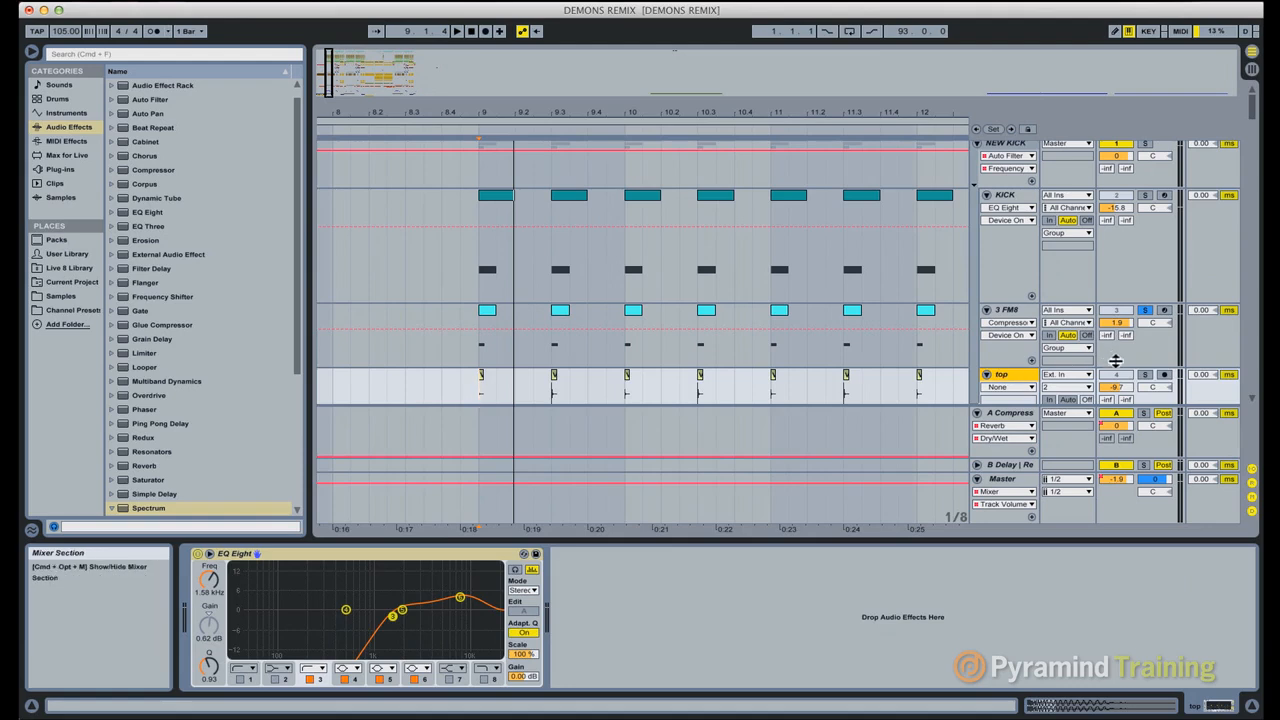
click(1144, 366)
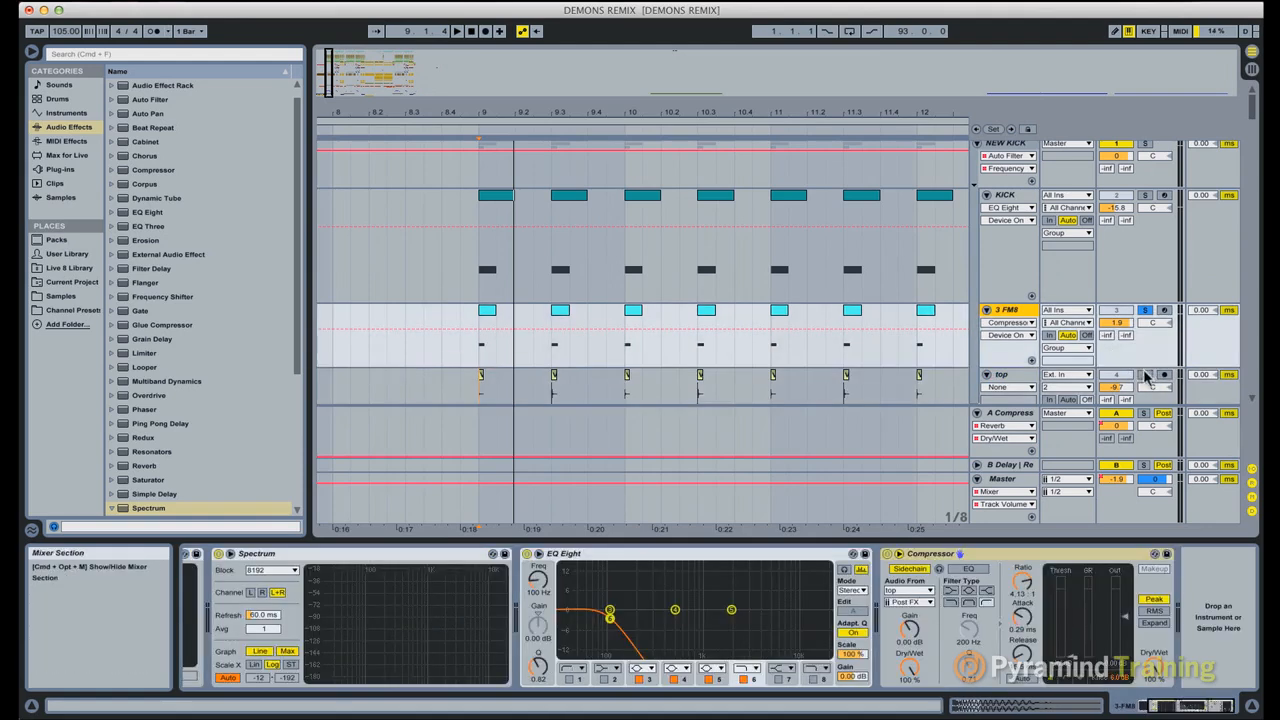
click(1145, 374)
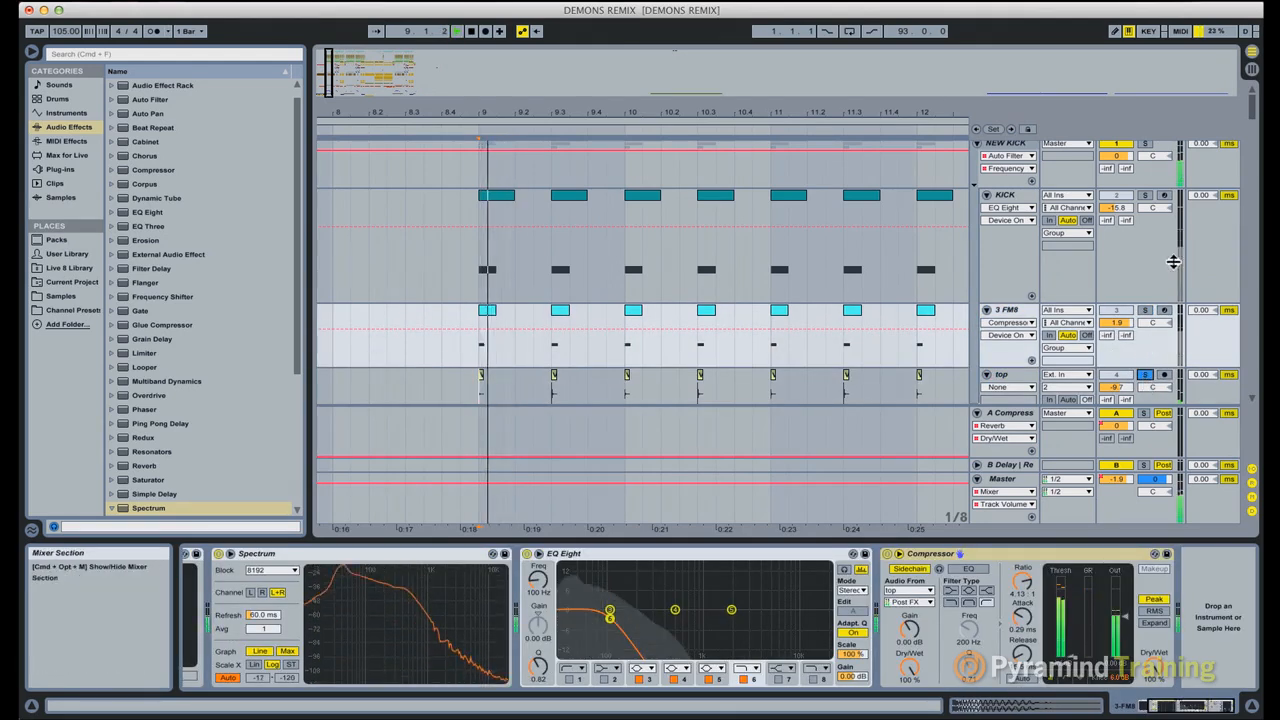
Step: Solo the NEW KICK group and compare its playback from bar 9 with the 3 FM8 track deactivated and active
click(1145, 144)
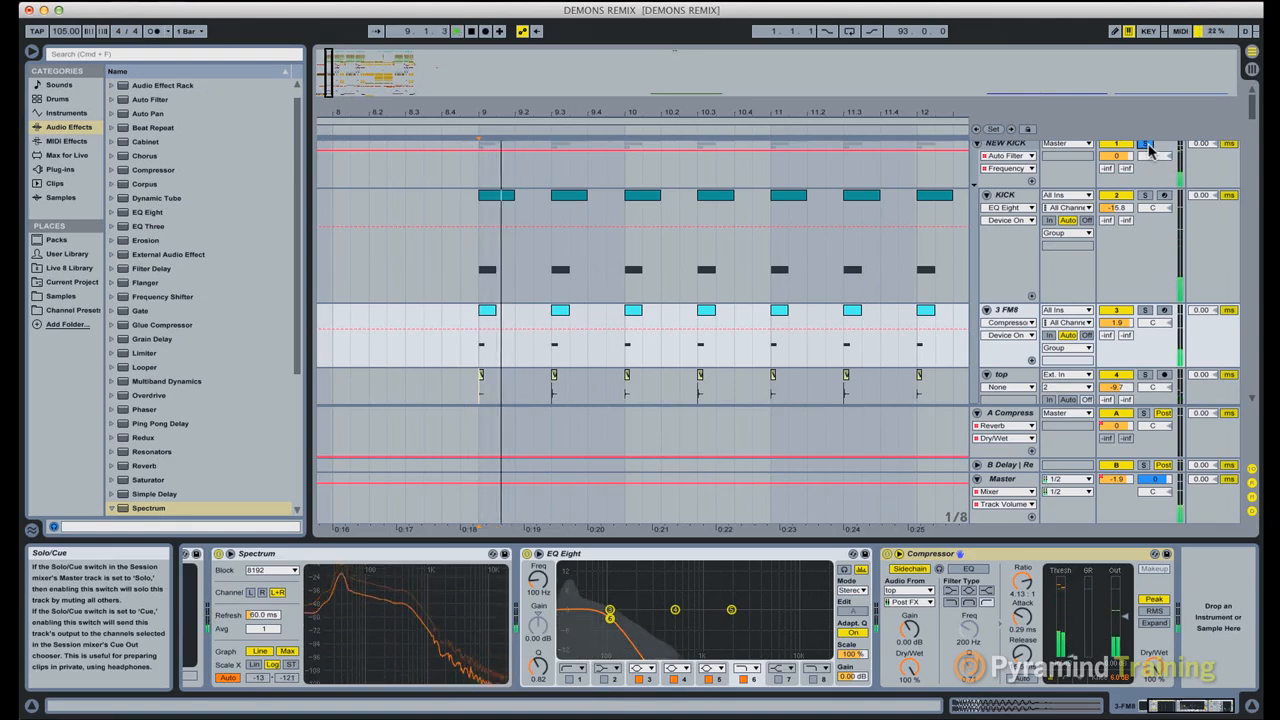
key(space)
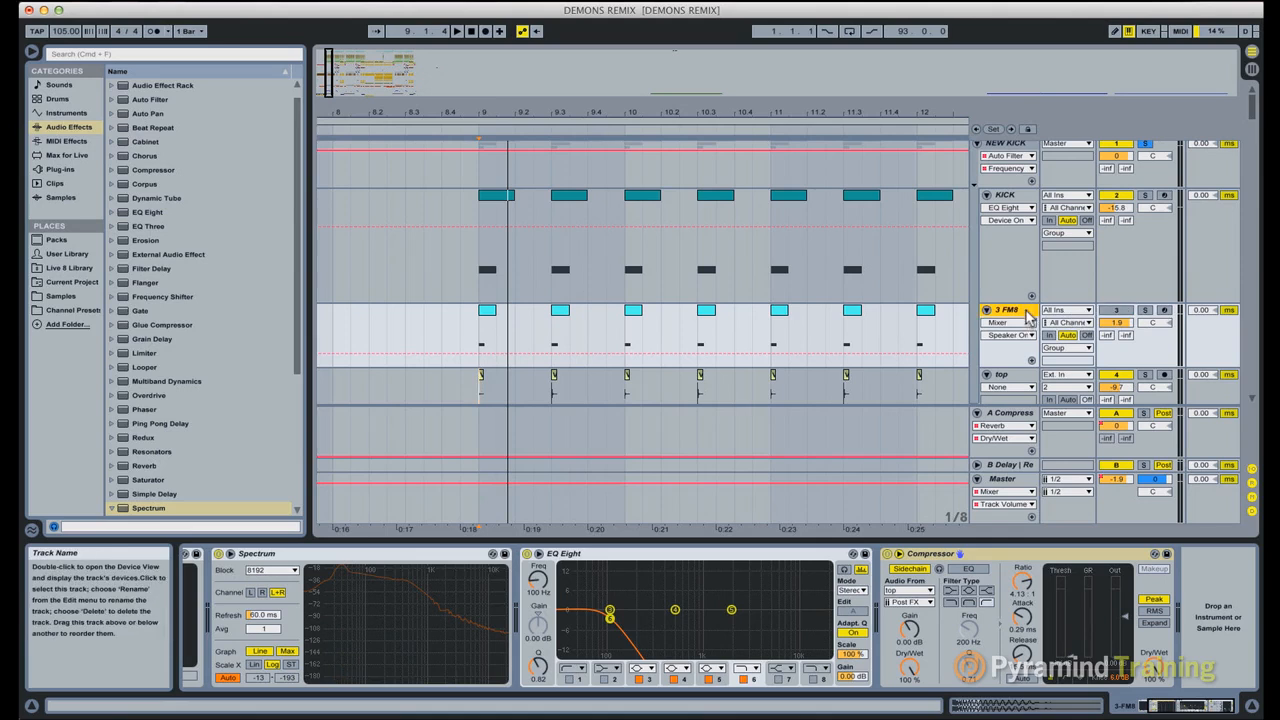
key(space)
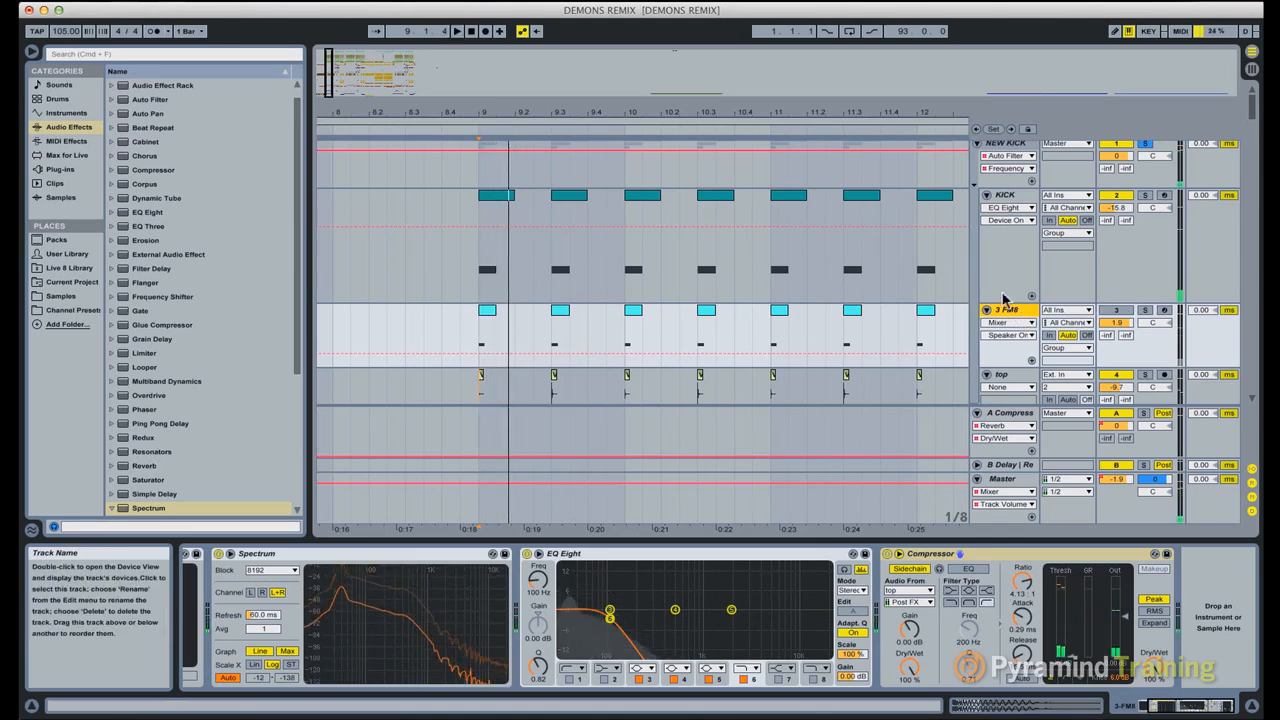
key(space)
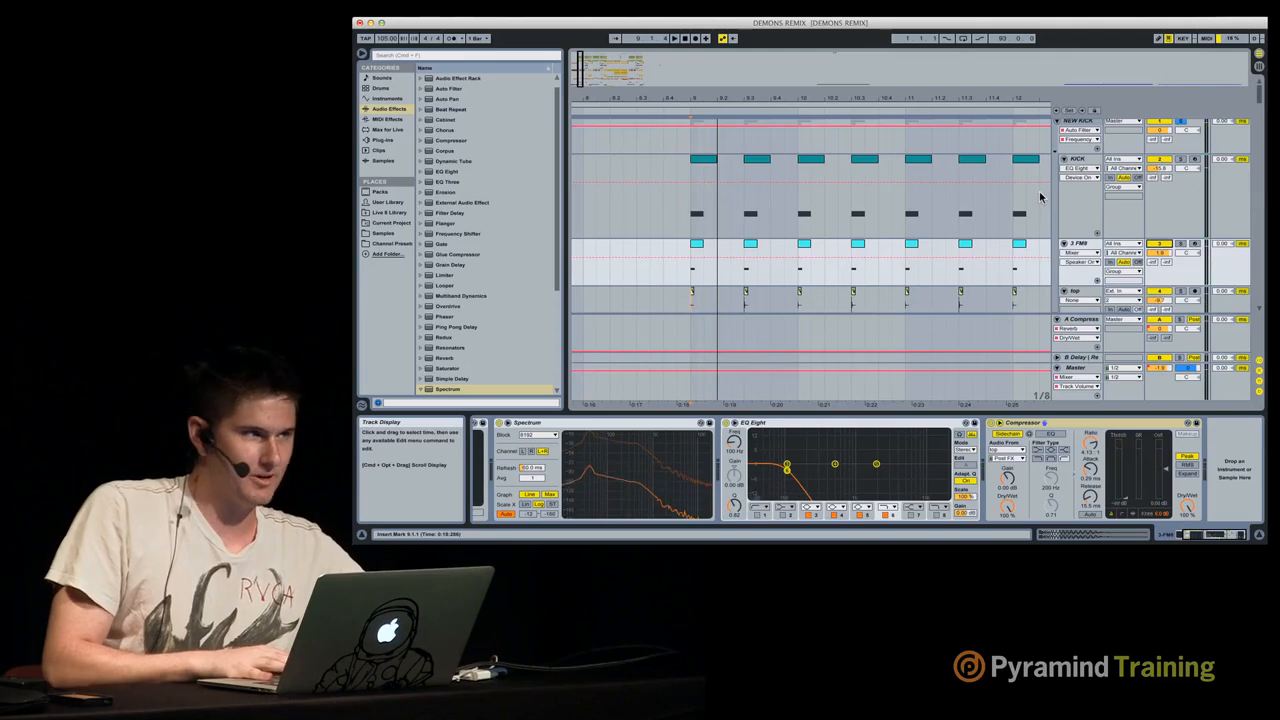
scroll(978, 190, down, 3)
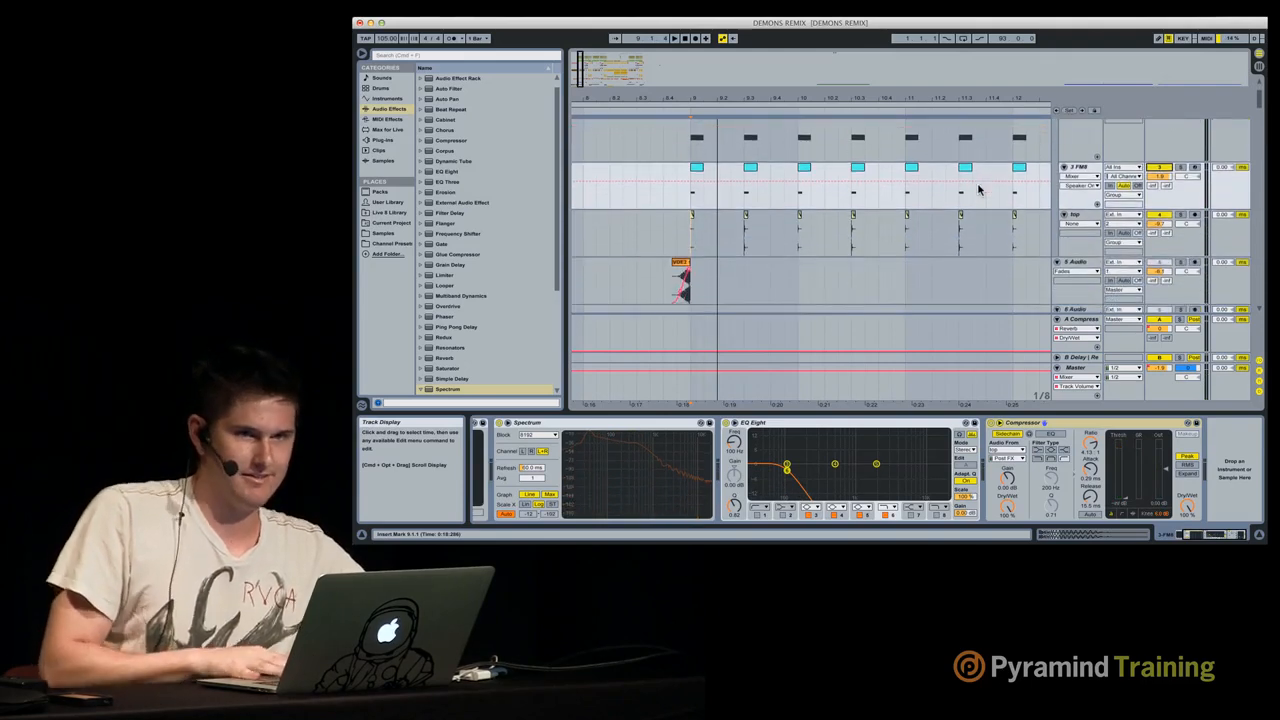
Step: Show the KICK track's device chain in the NEW KICK group and solo the track
scroll(978, 190, down, 3)
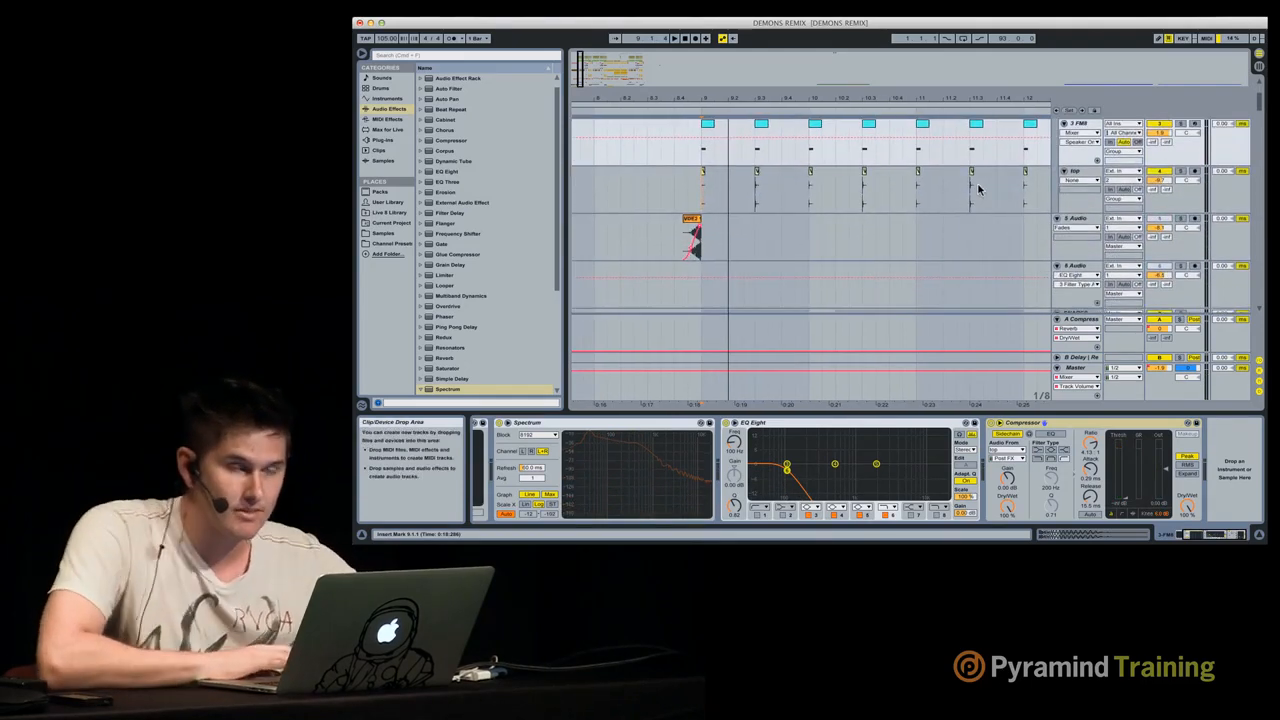
scroll(978, 190, up, 5)
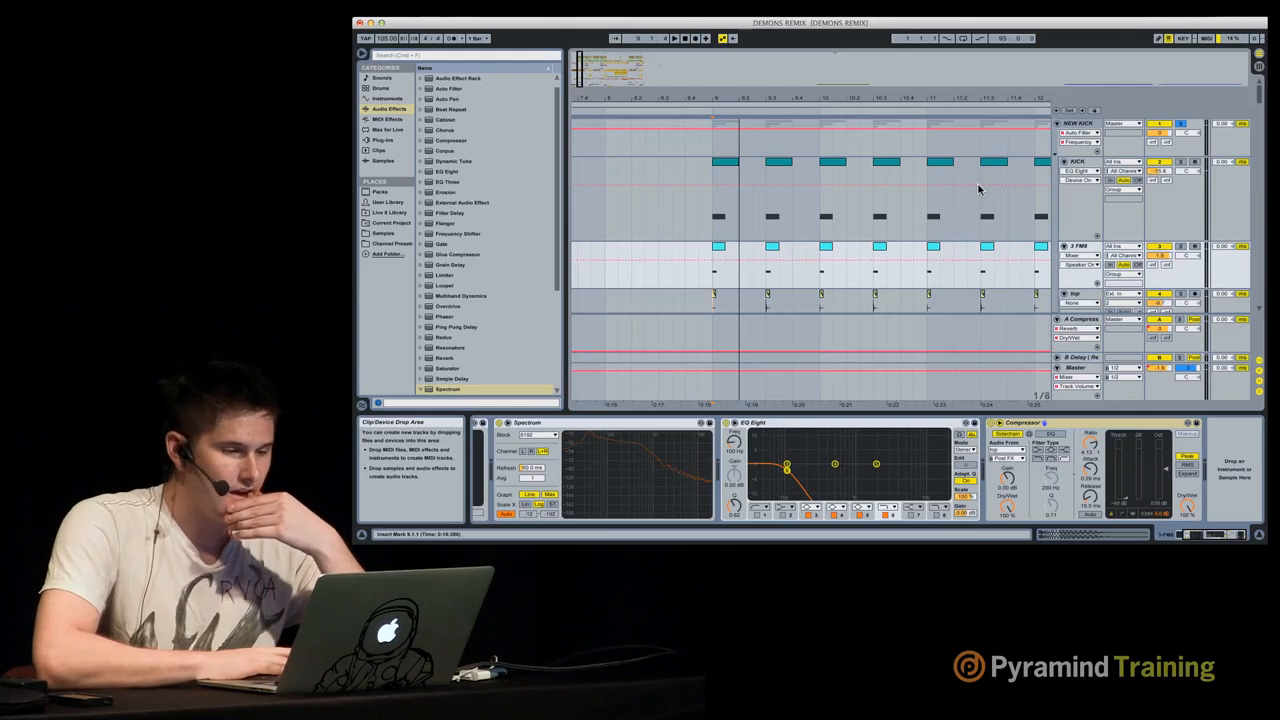
click(1077, 164)
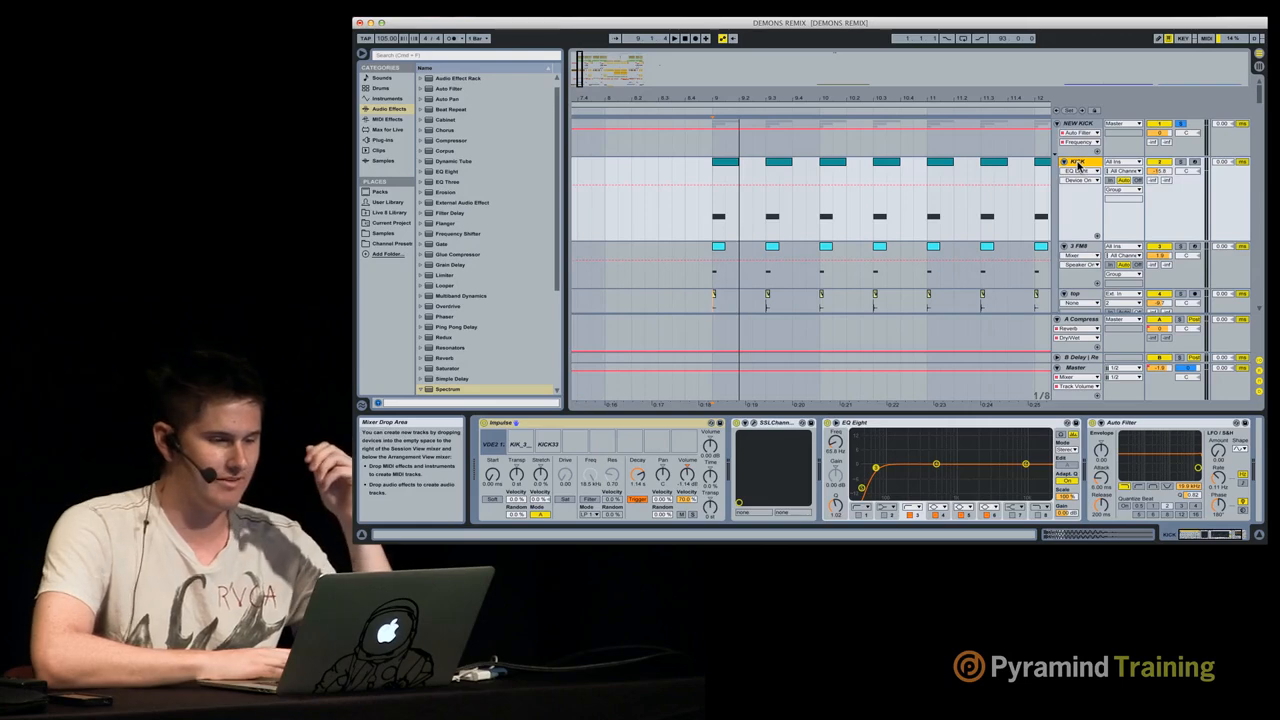
scroll(1070, 172, down, 1)
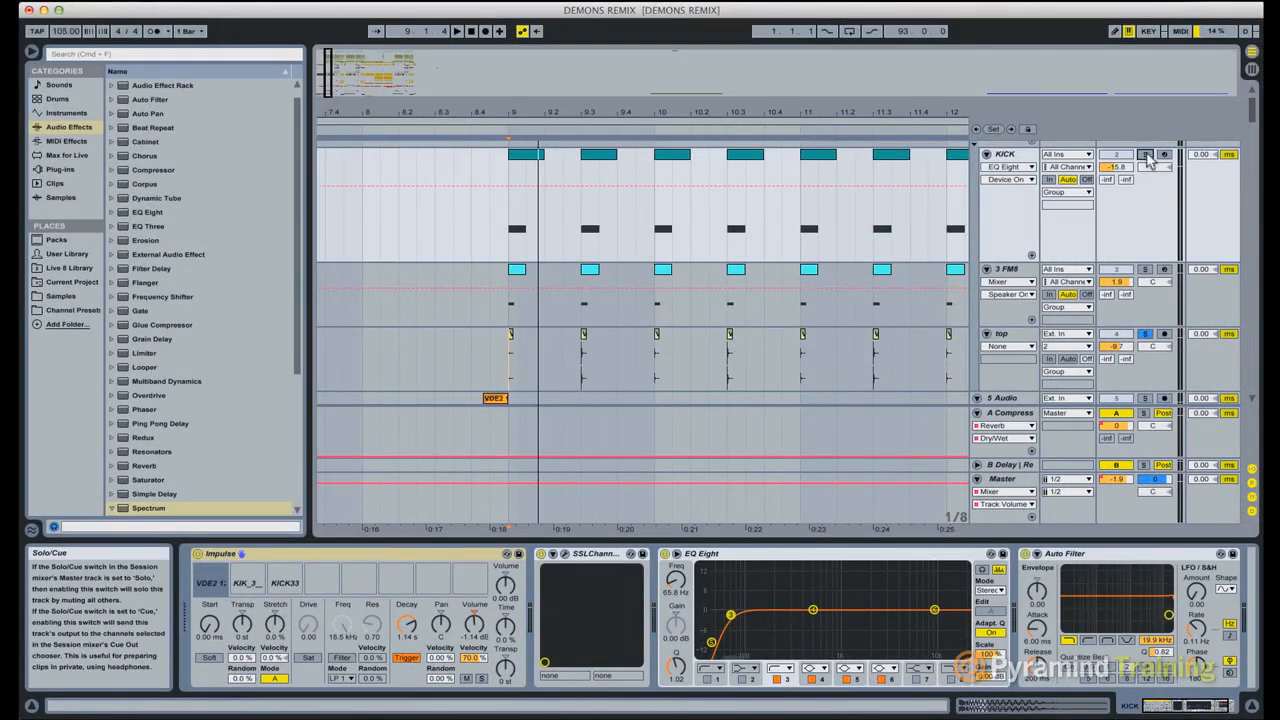
click(1005, 155)
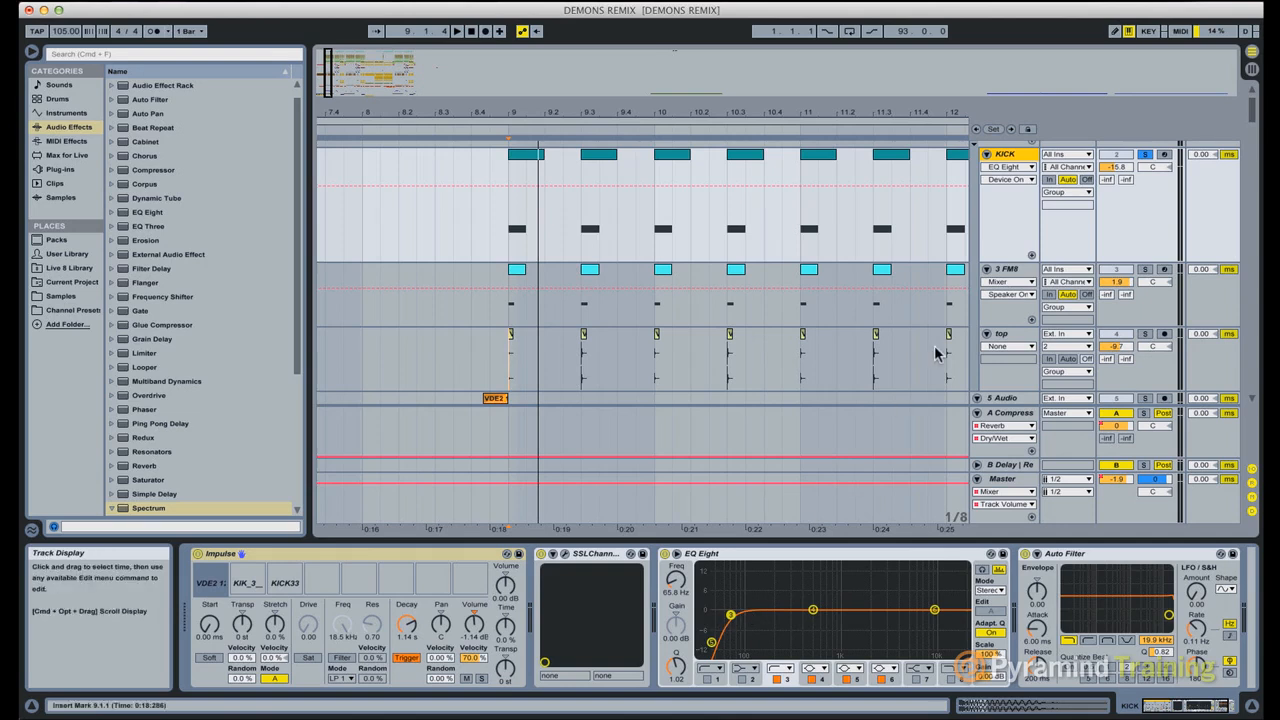
Step: Audition the 3 FM8 and top tracks in solo and show the device chain of each
click(1019, 270)
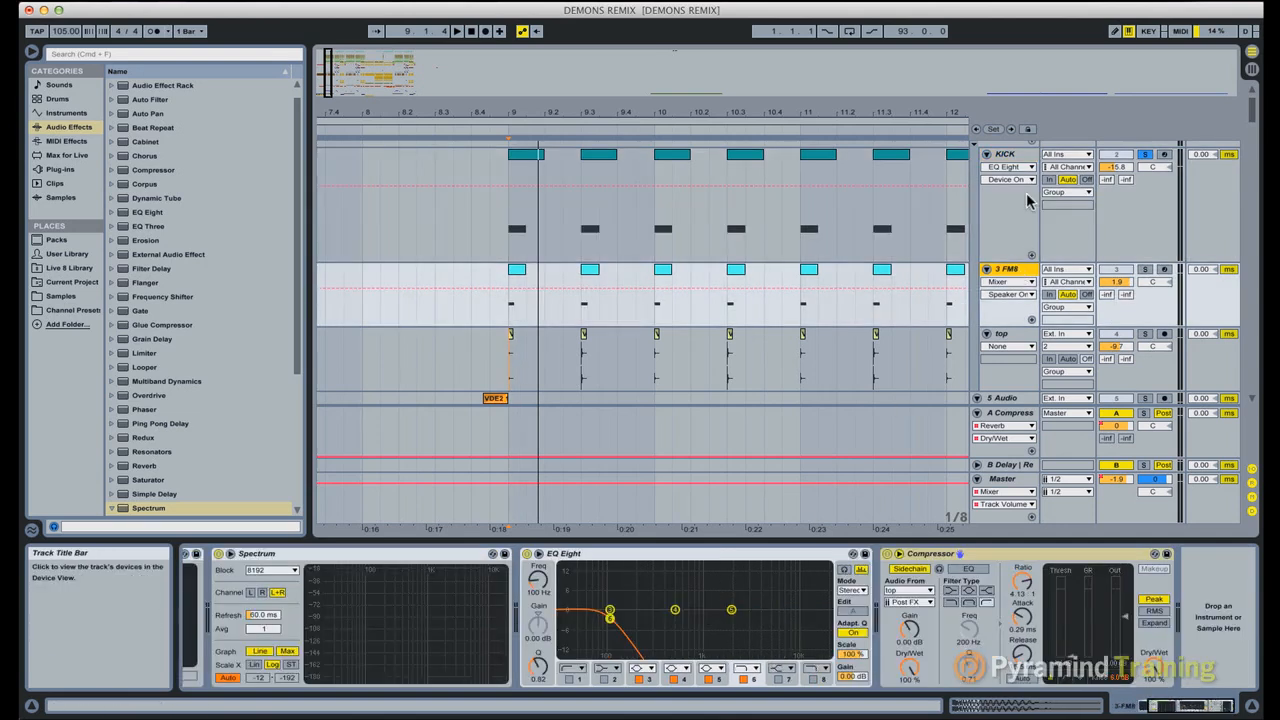
click(1145, 270)
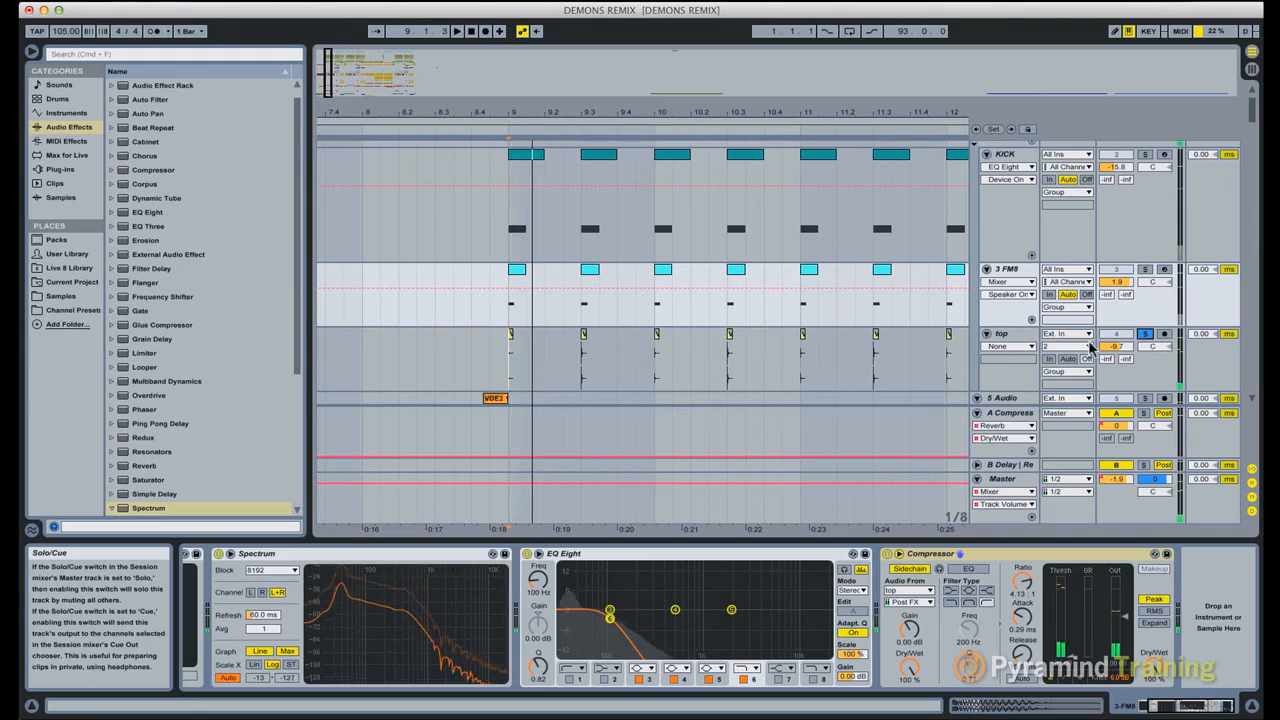
click(1001, 333)
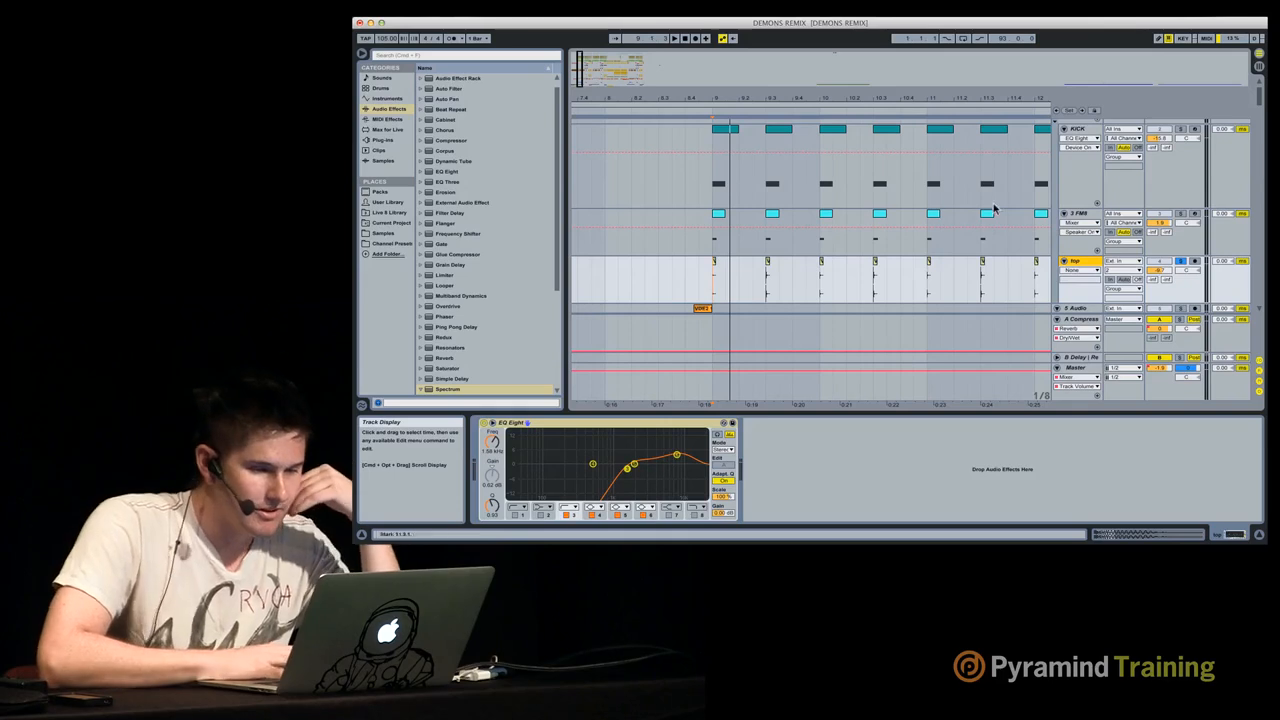
Step: Zoom in on bar 9, select the first KICK clip, and audition it with the KICK track soloed
drag(717, 98, 717, 131)
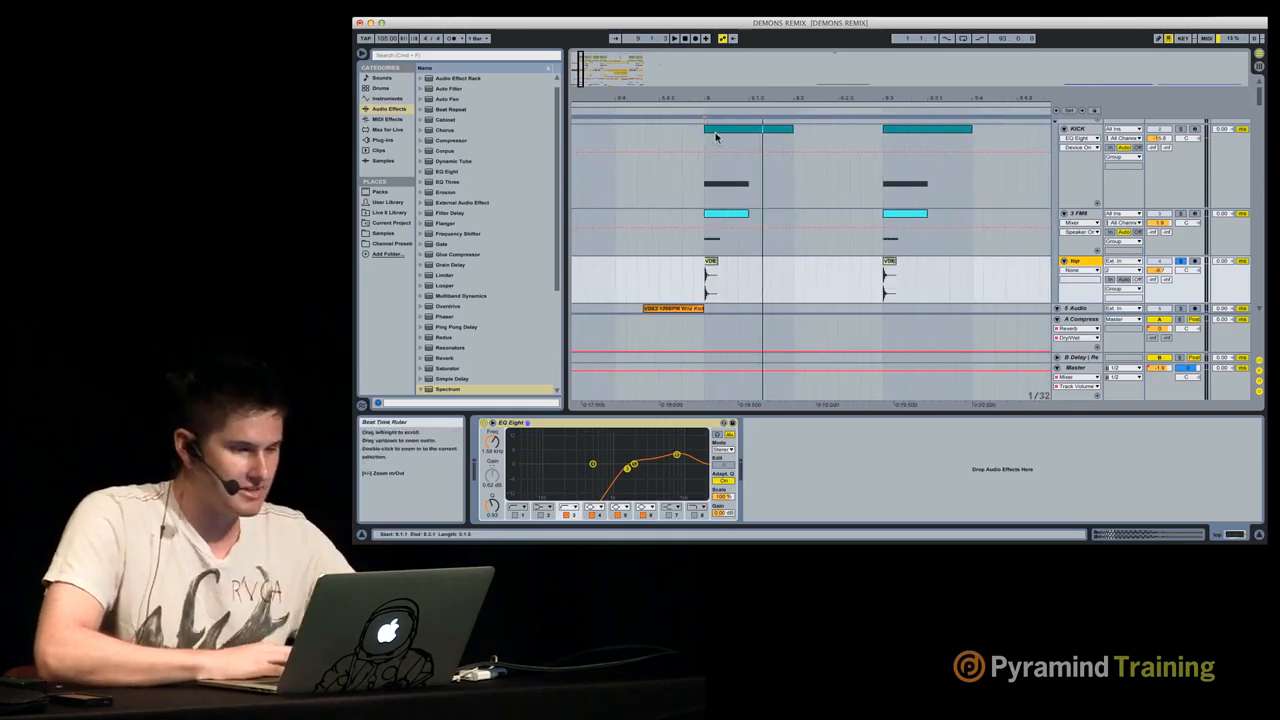
click(716, 130)
click(1181, 131)
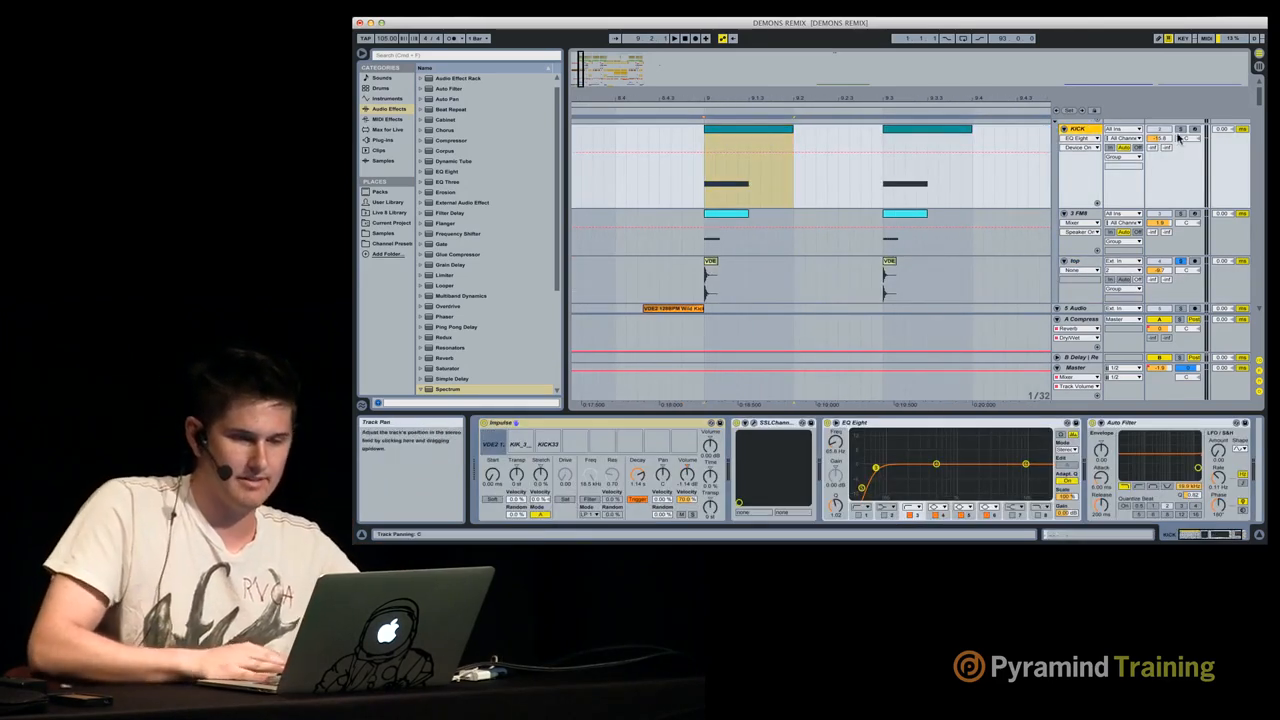
key(space)
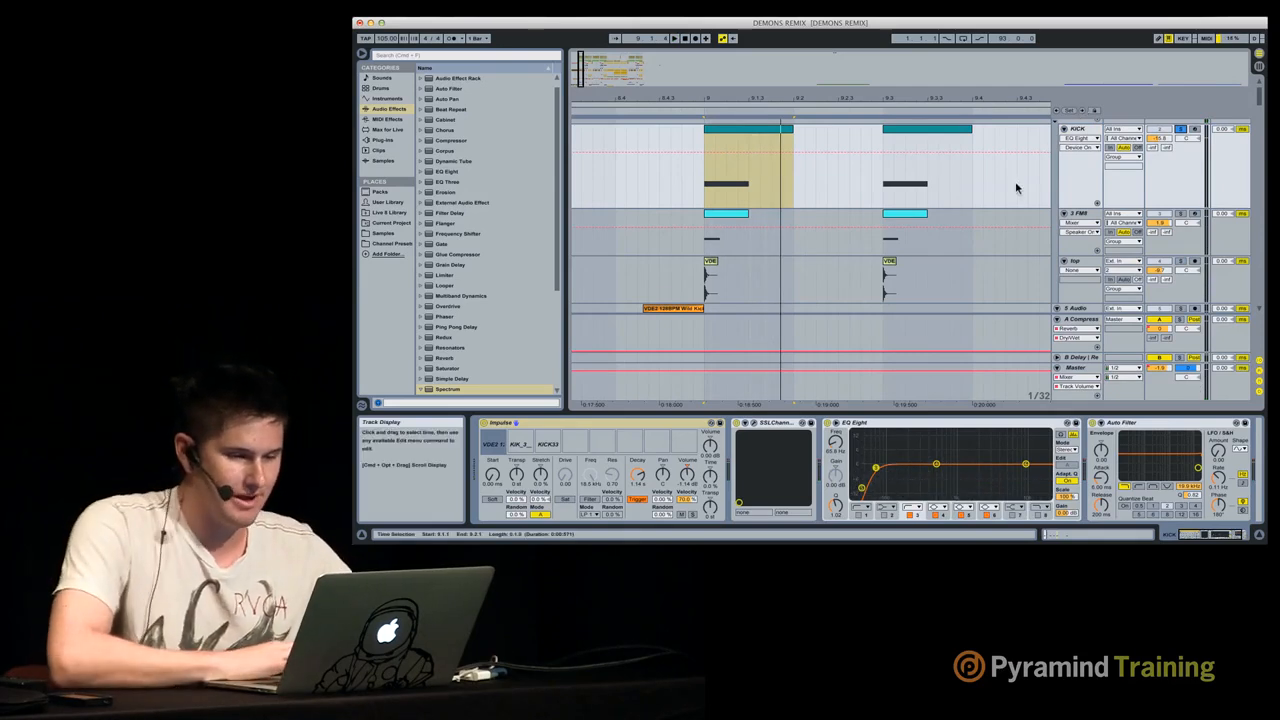
Step: Lengthen and then shorten the Decay of the first sample in the KICK track's Impulse
scroll(969, 224, down, 3)
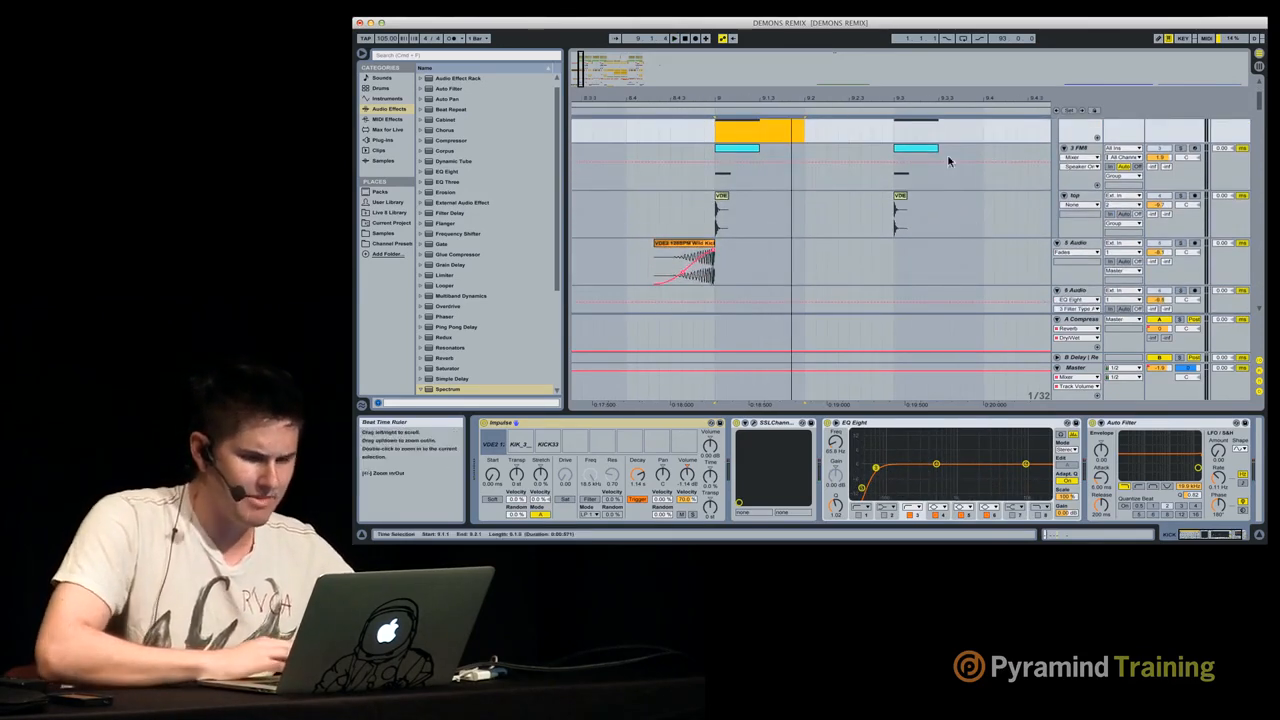
scroll(997, 240, up, 3)
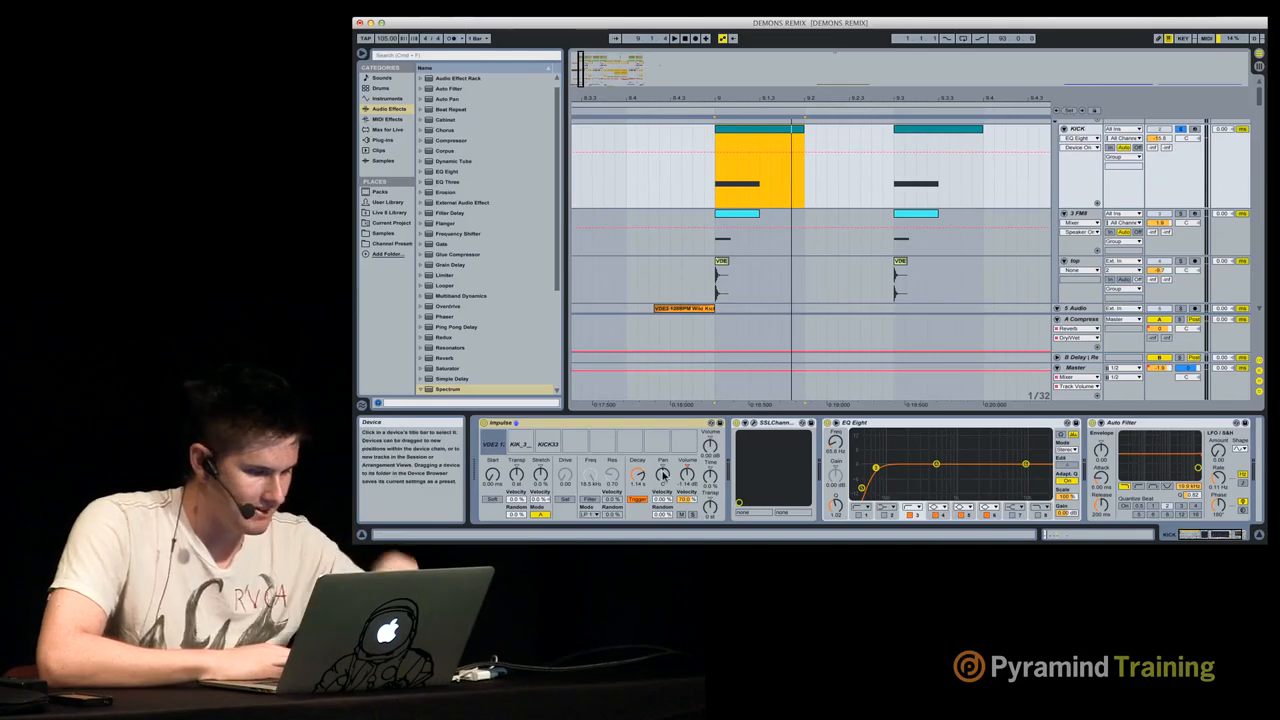
click(641, 476)
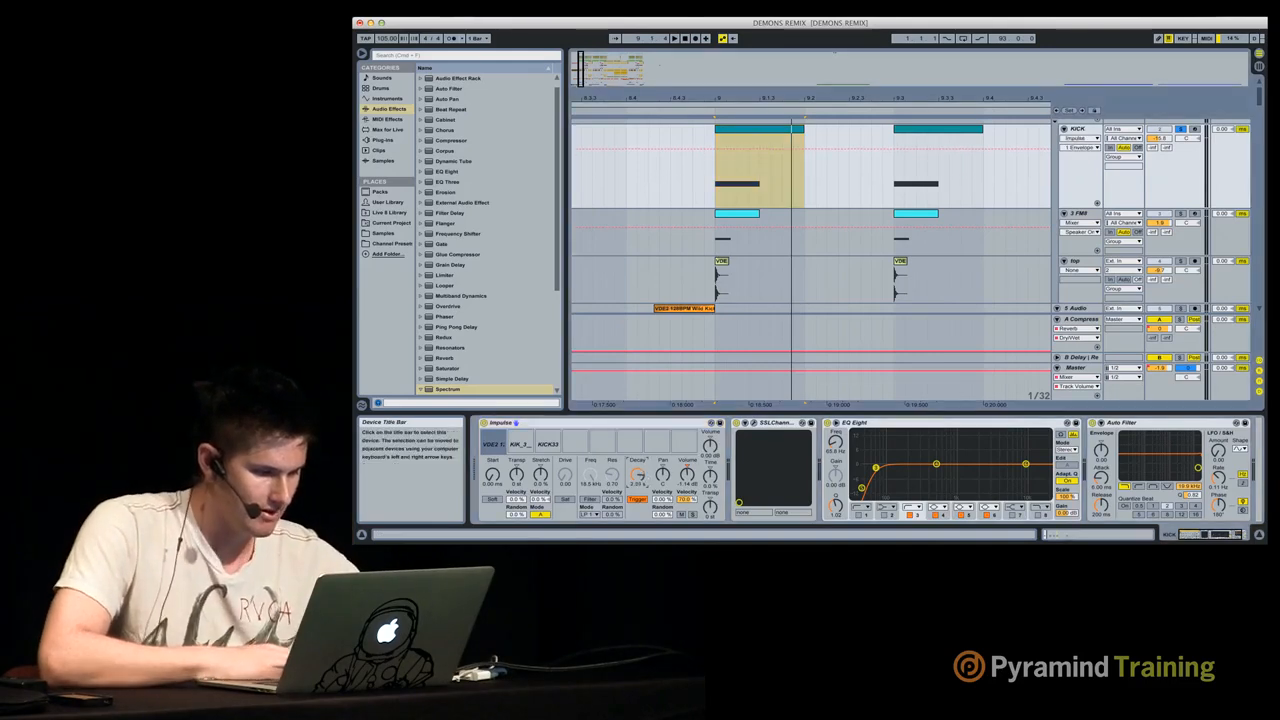
drag(639, 475, 639, 486)
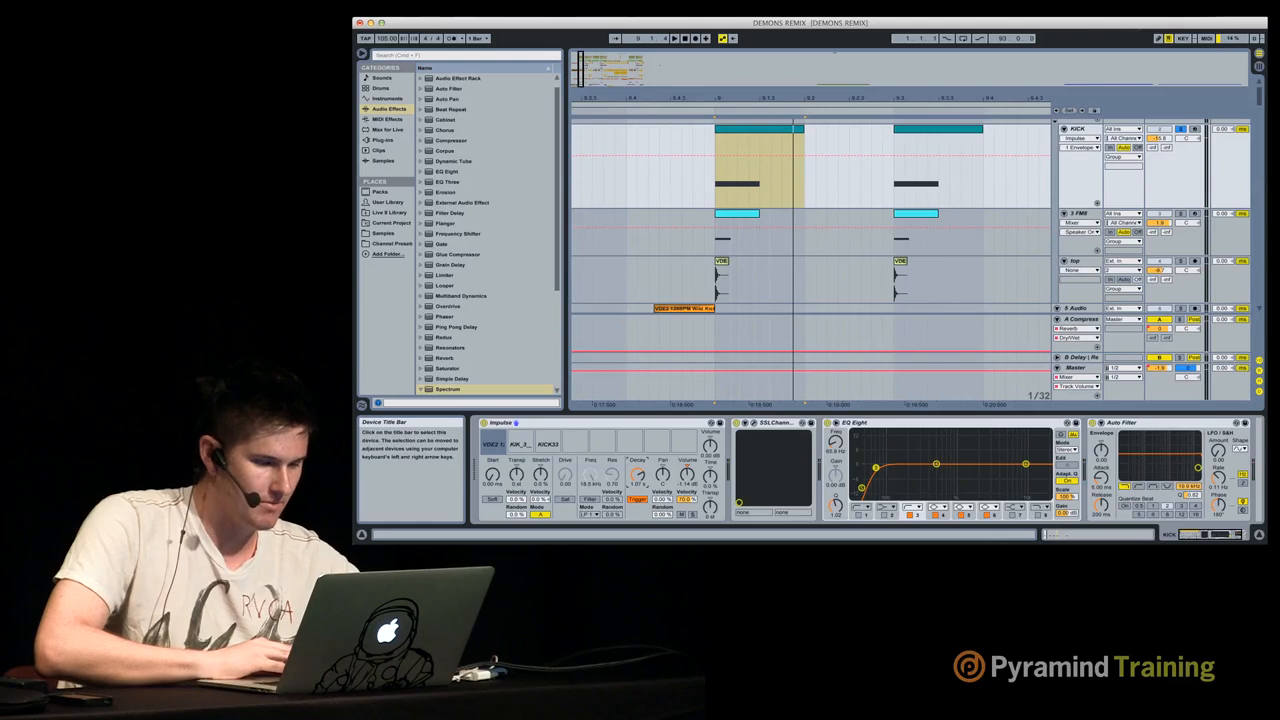
Step: Select the top track's first clip at bar 9 and show the 3 FM8 track's device chain starting from the FM8 instrument
click(716, 266)
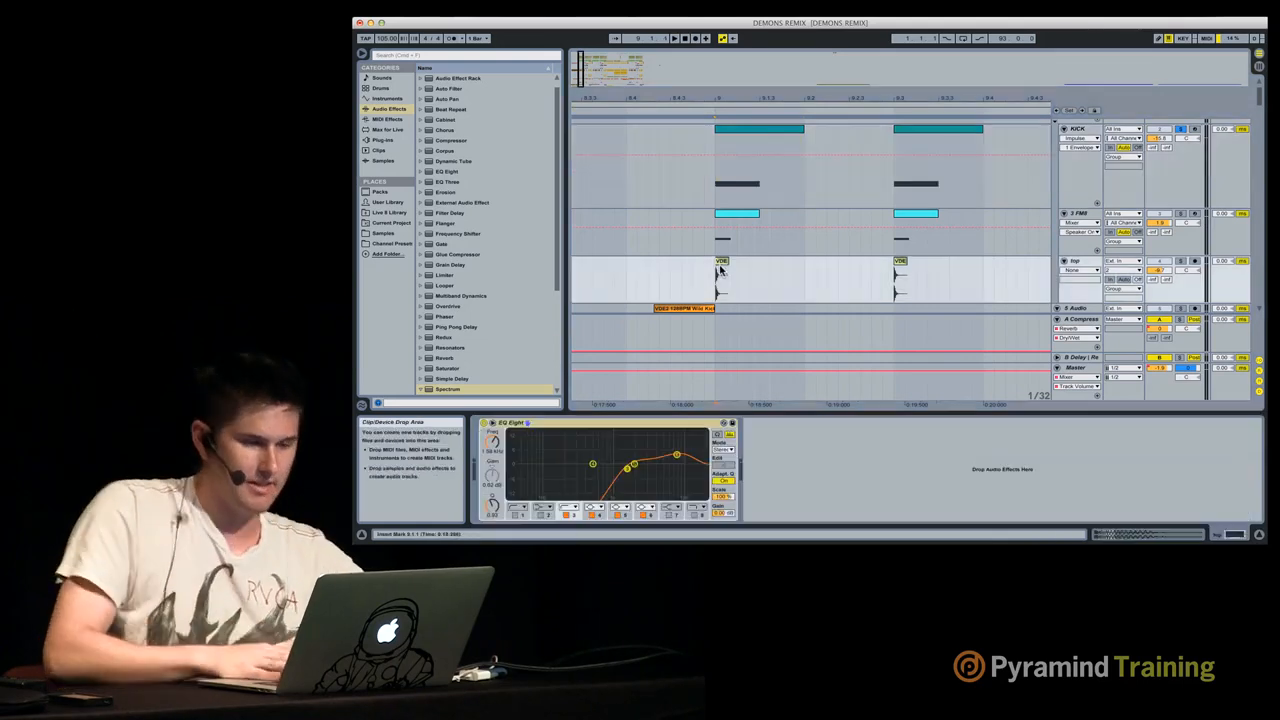
click(1086, 214)
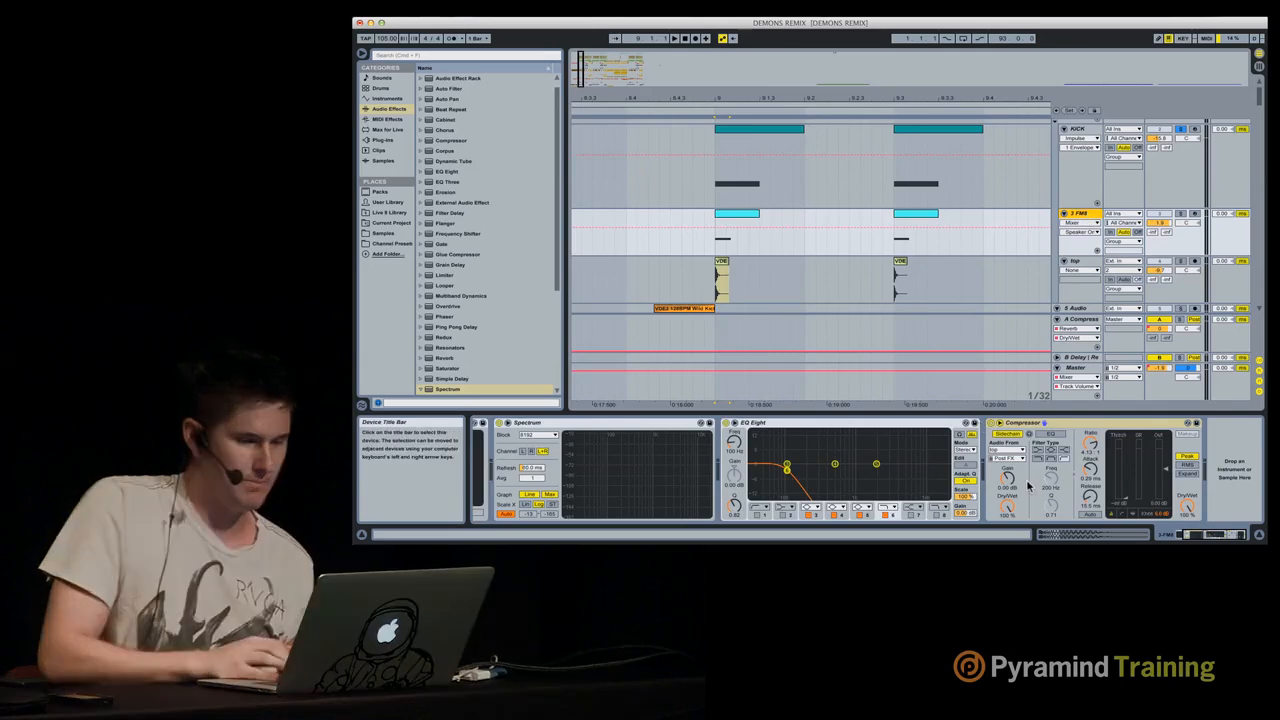
scroll(1028, 486, left, 2)
key(minus)
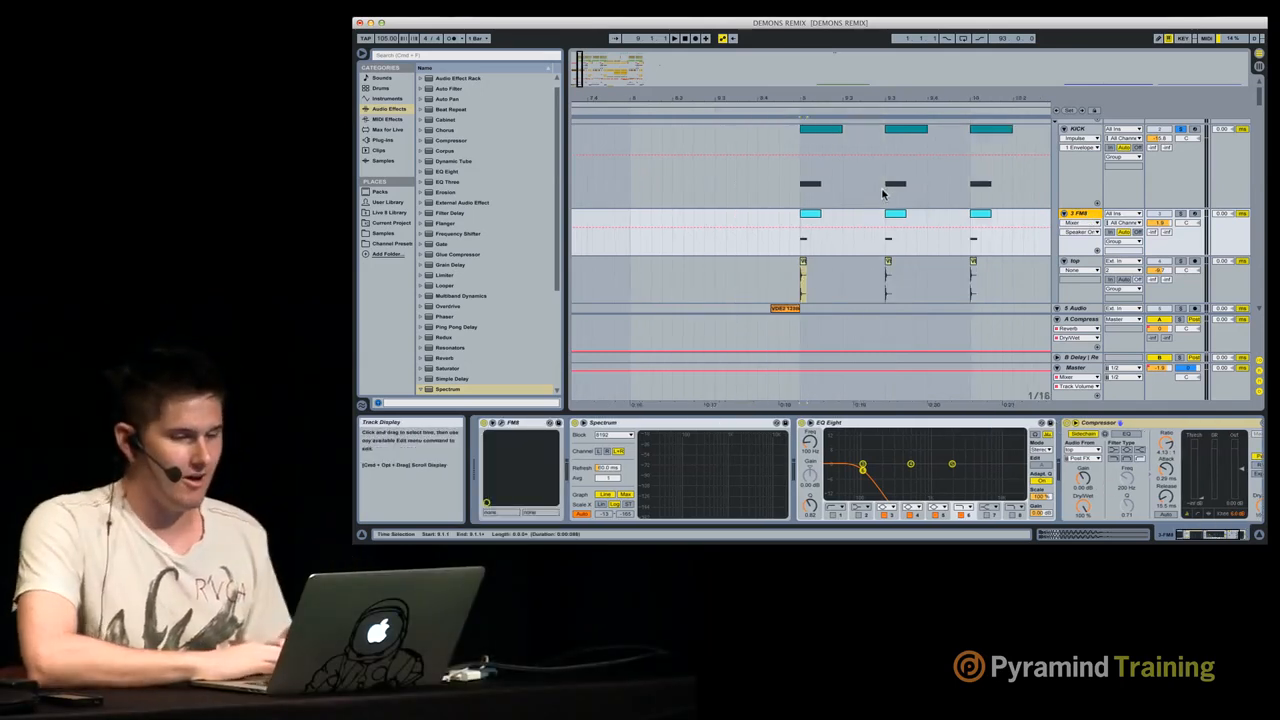
Step: Hide the device chain and bring the SNARES group's tracks into view around bars 9 to 11
scroll(883, 193, down, 2)
key(super+alt+l)
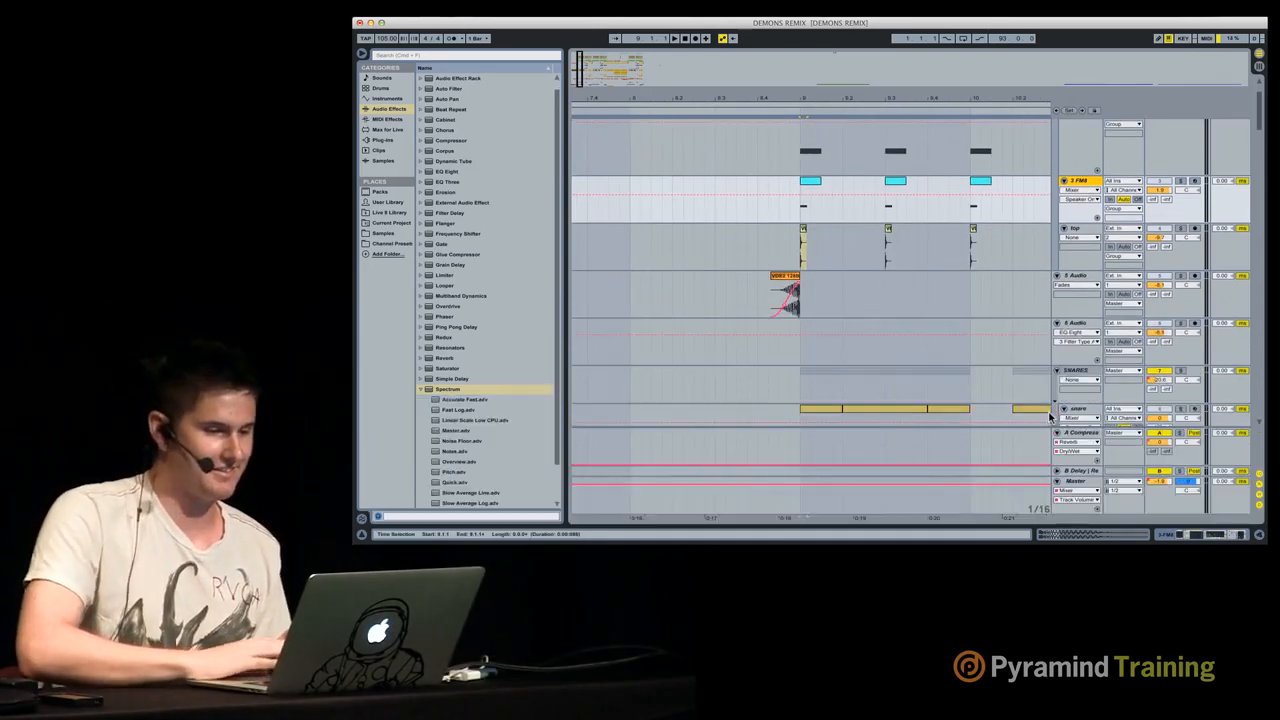
scroll(937, 302, right, 2)
scroll(937, 302, down, 4)
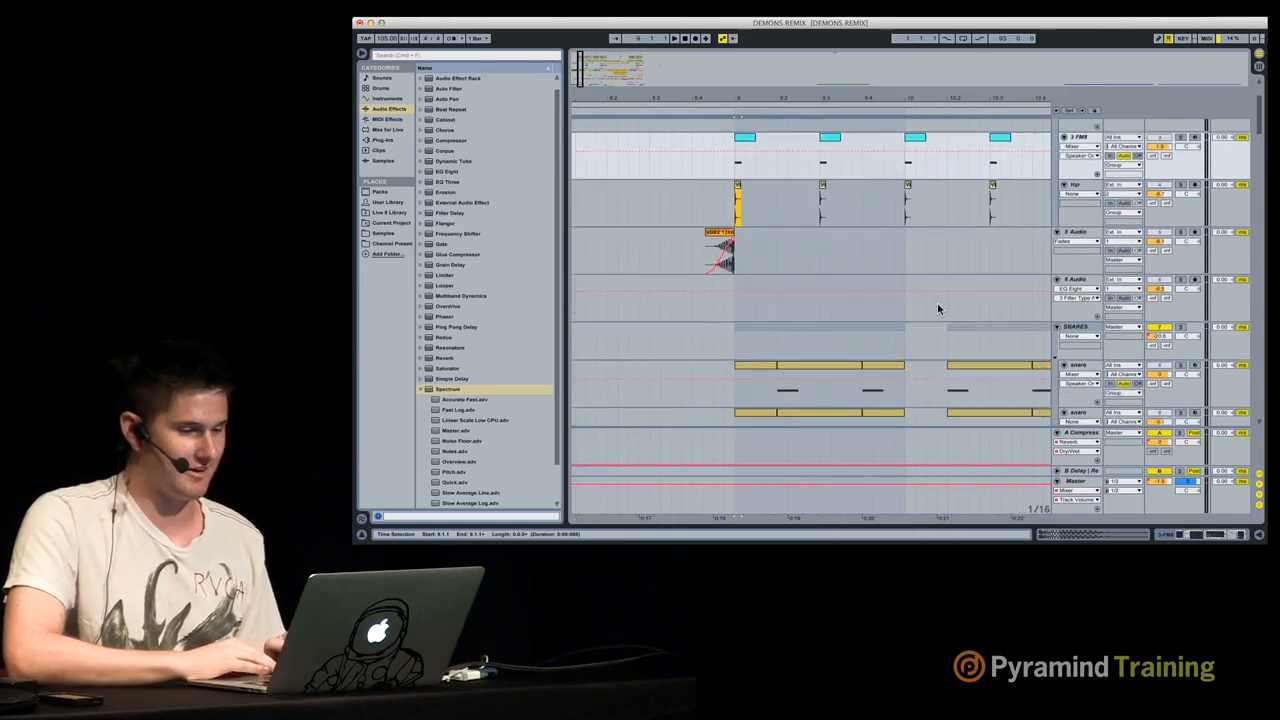
scroll(938, 307, down, 1)
scroll(938, 307, right, 1)
scroll(938, 307, up, 1)
scroll(938, 307, left, 1)
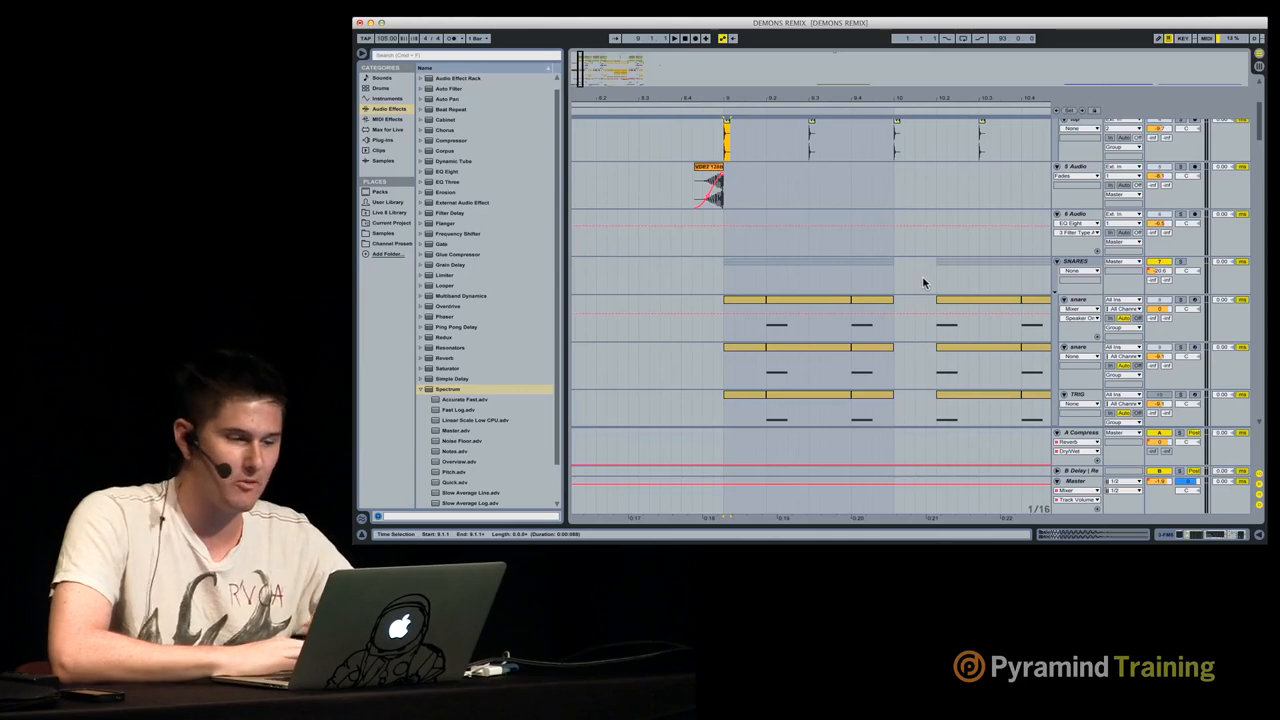
drag(897, 98, 828, 105)
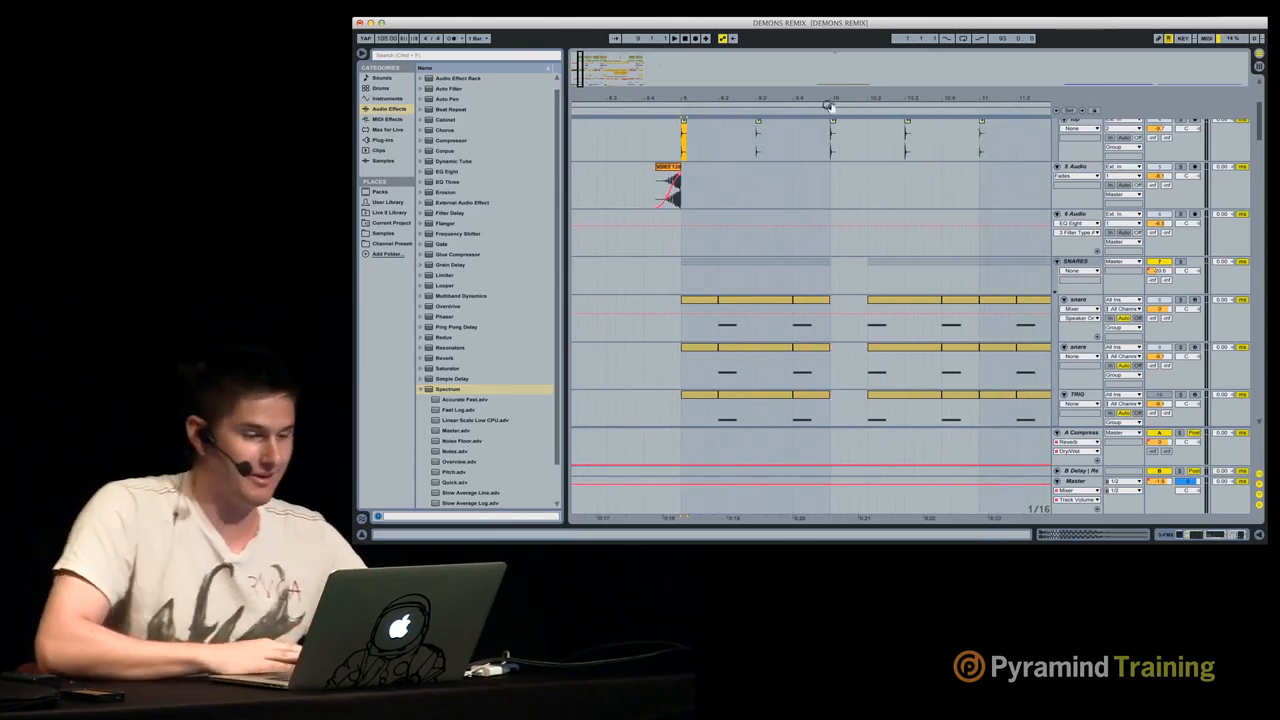
Step: Solo the first snare track in the SNARES group and audition it from bar 9
click(688, 310)
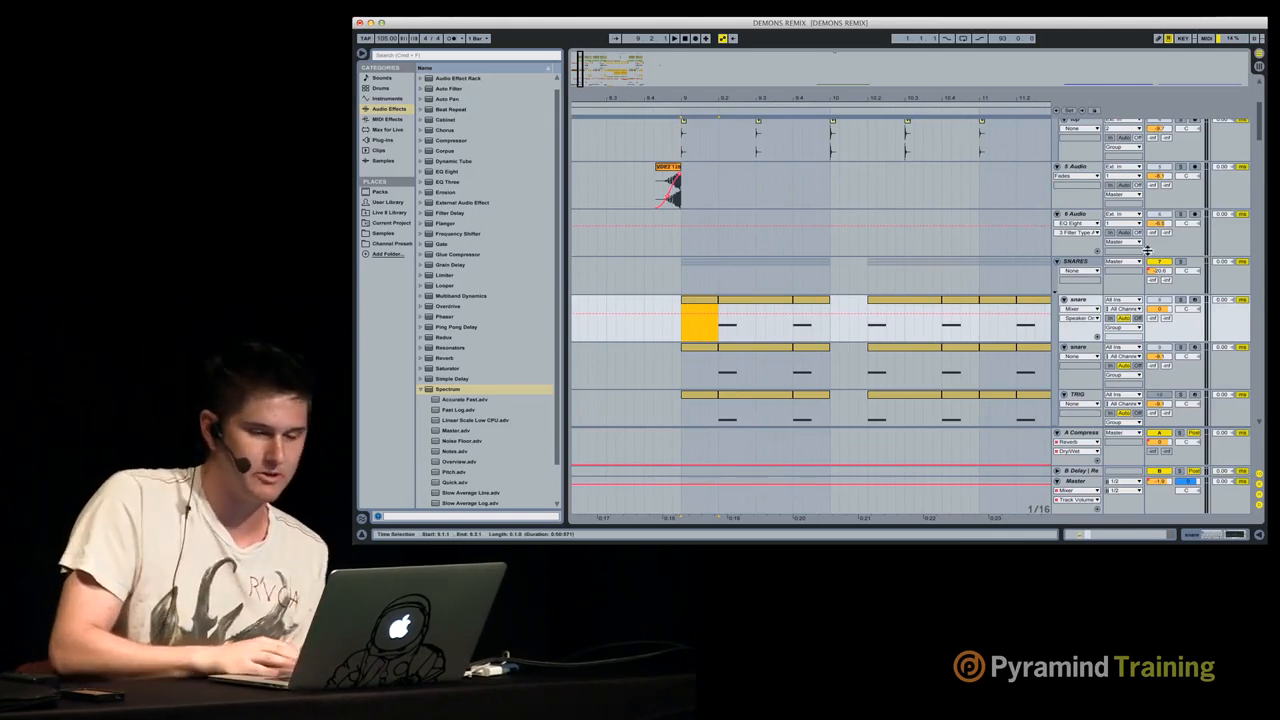
click(1089, 266)
scroll(1089, 266, down, 5)
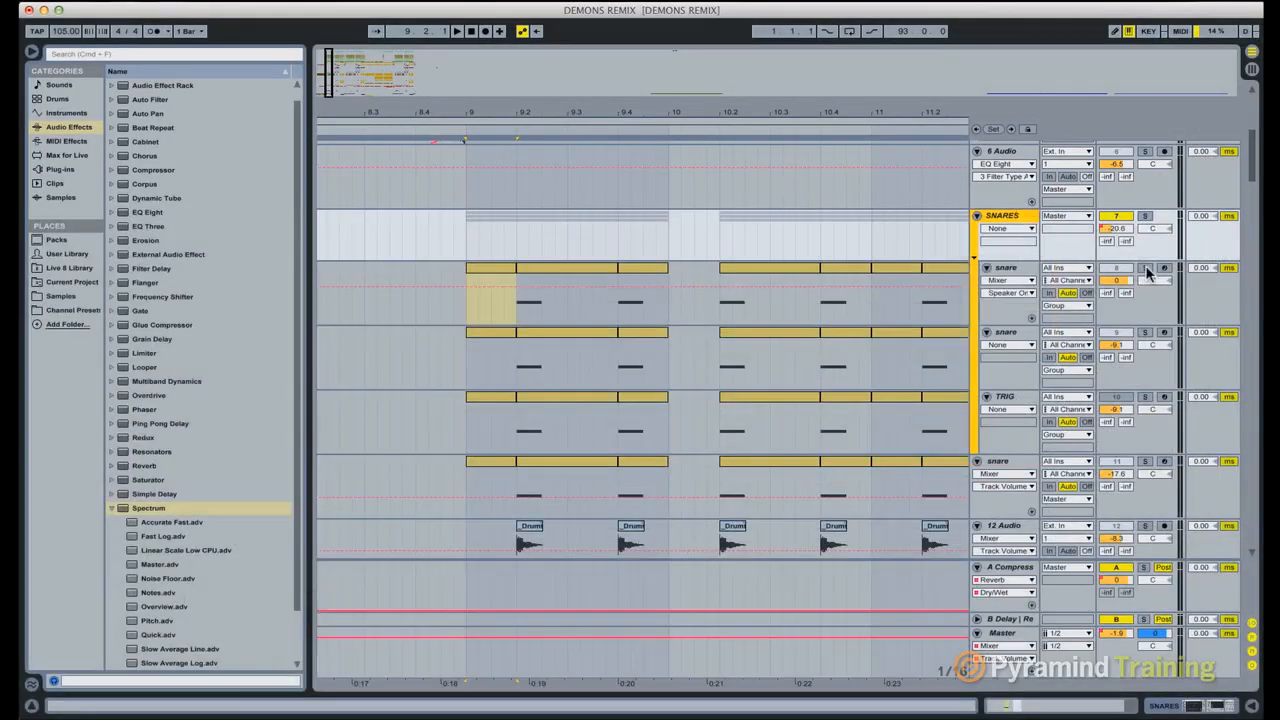
click(1180, 215)
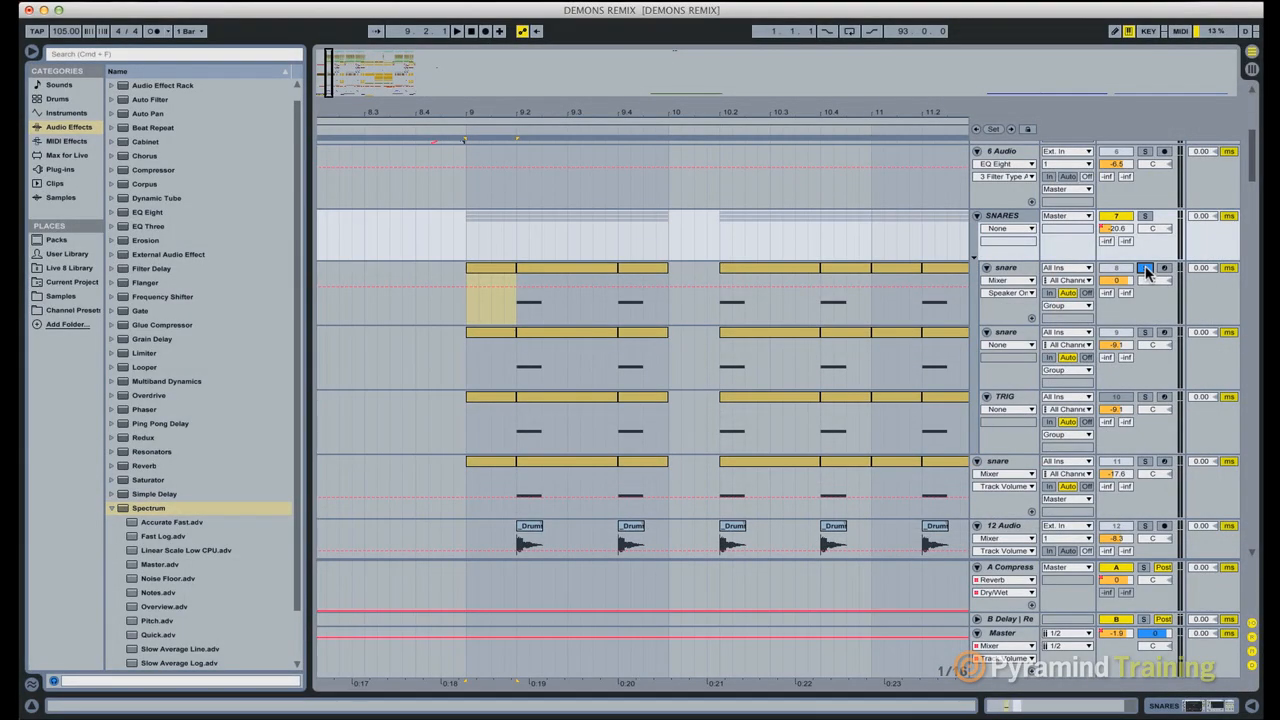
click(470, 308)
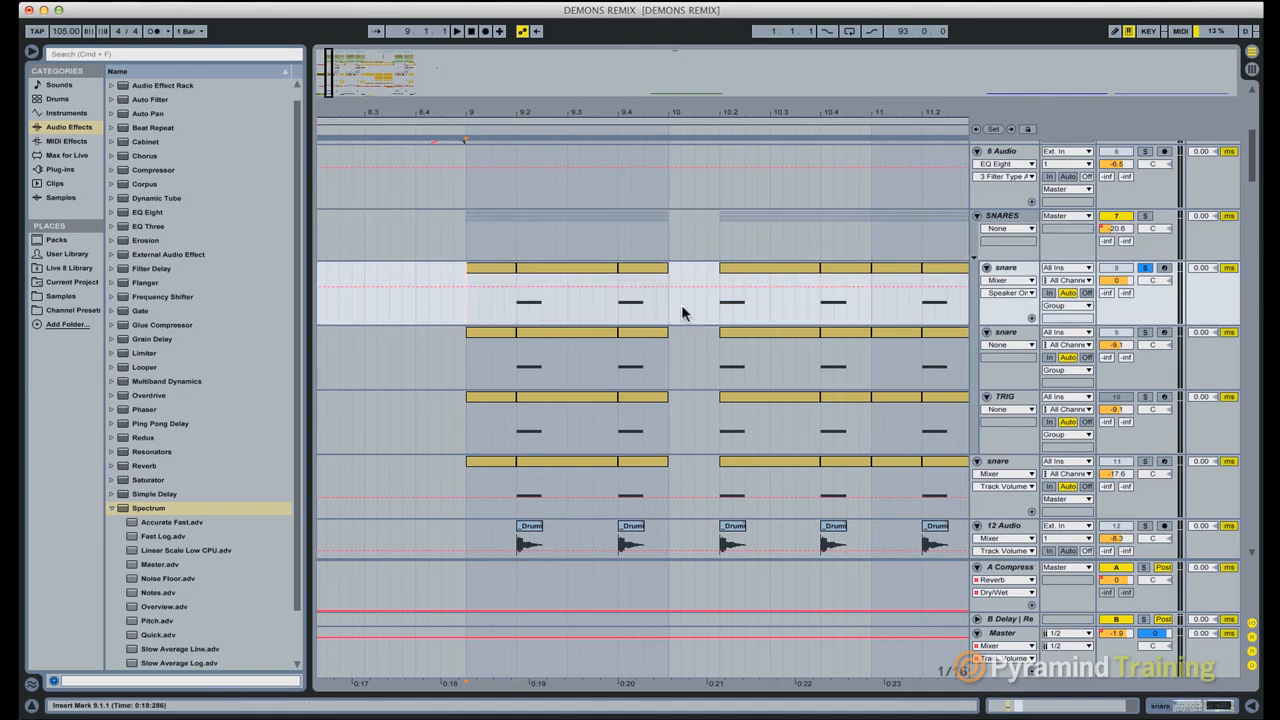
key(space)
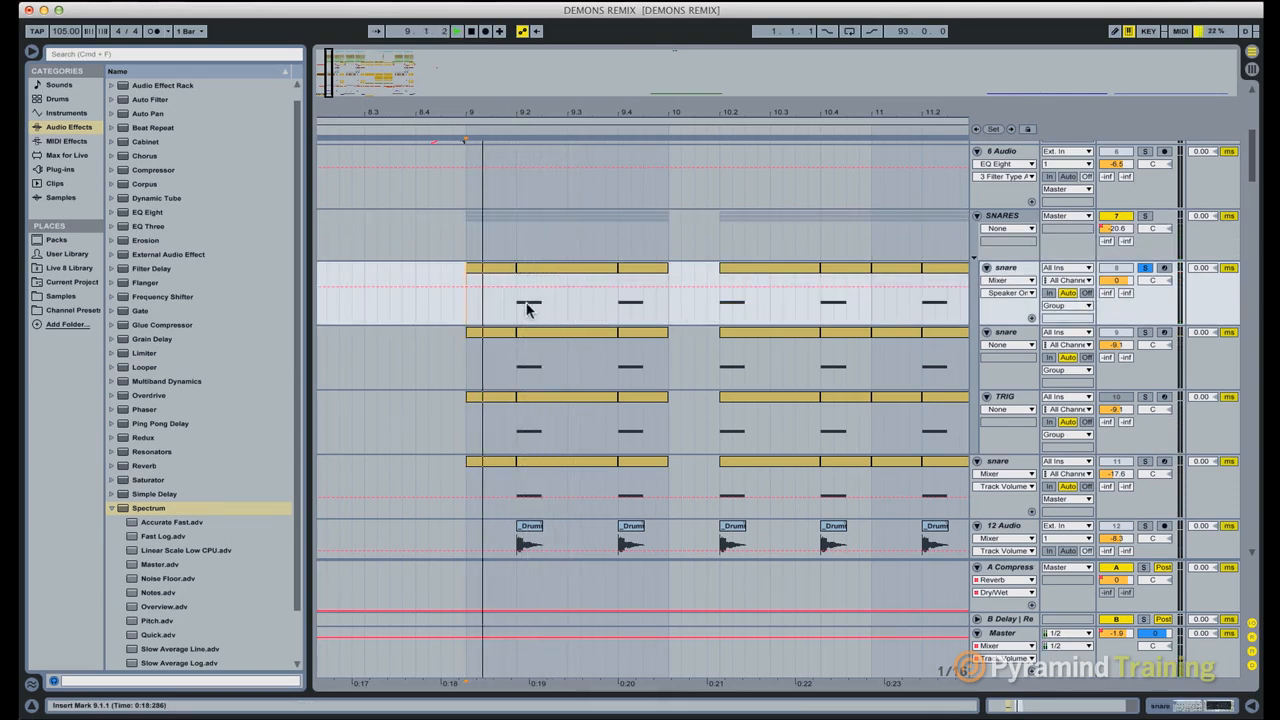
key(space)
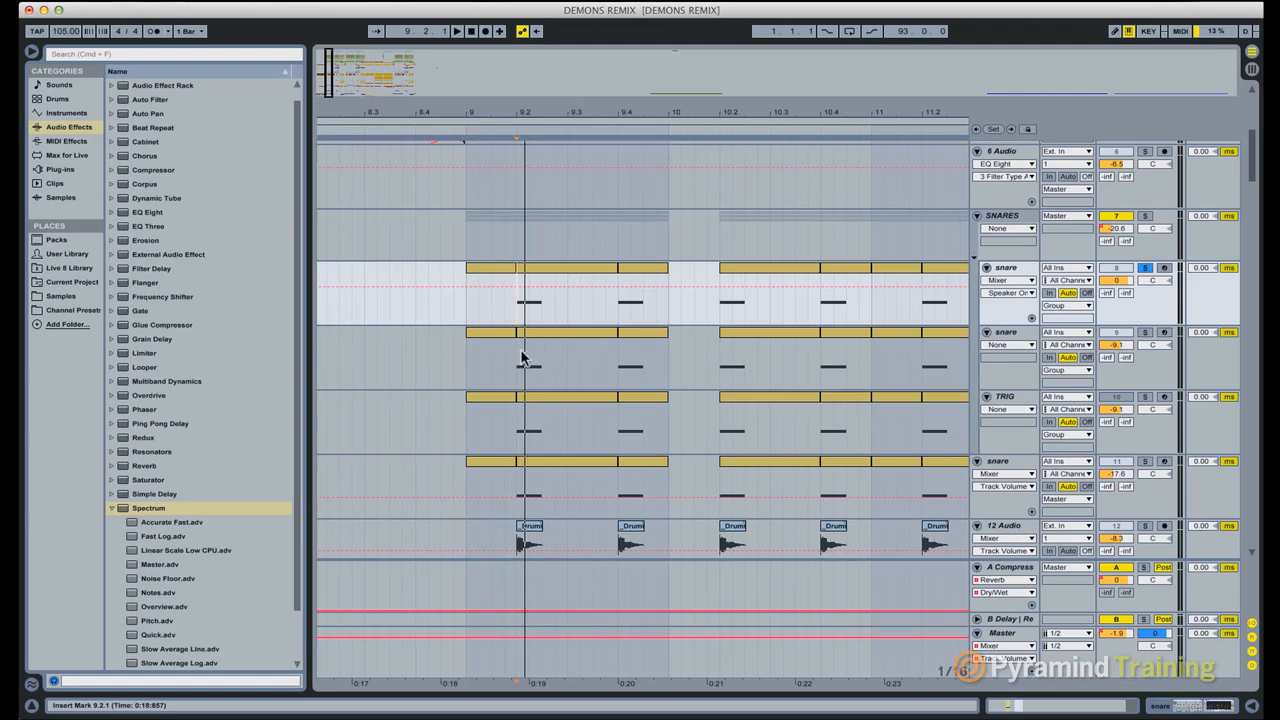
Step: Solo the second snare track in the SNARES group and audition it from 9.2
click(517, 357)
click(1145, 333)
key(space)
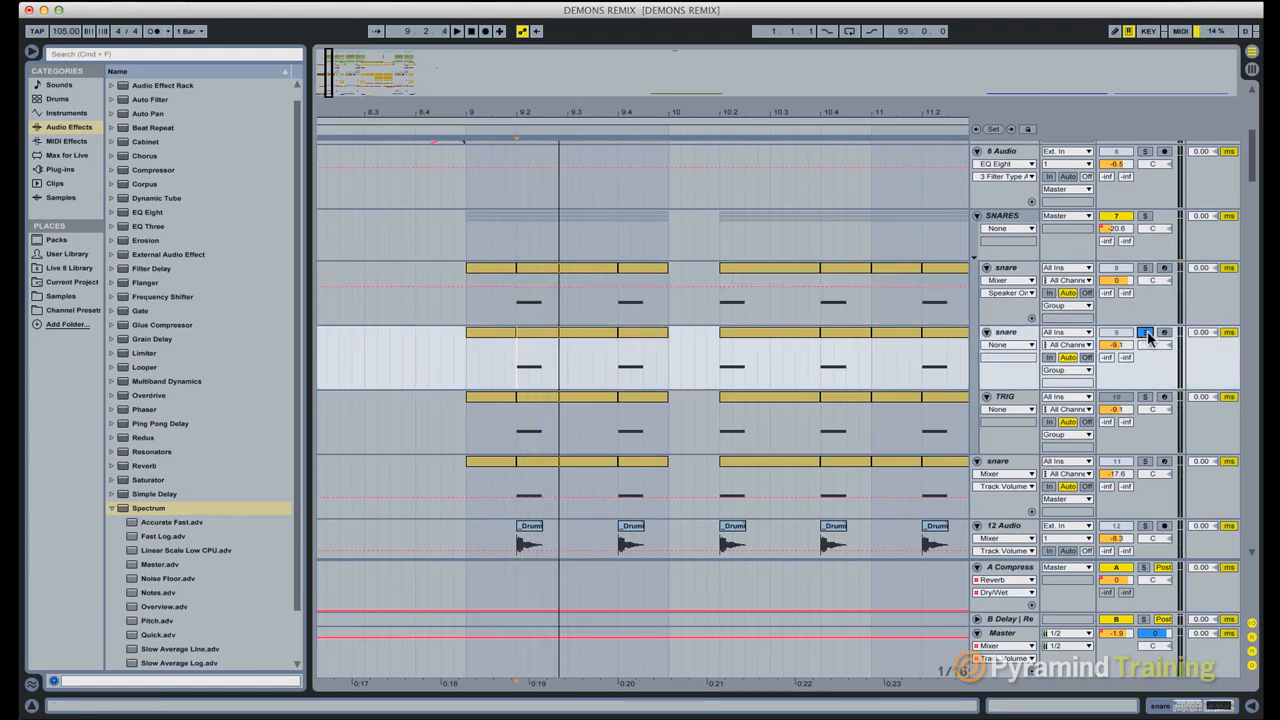
Step: Solo the snare track below TRIG and audition it from 9.2
scroll(1148, 338, down, 2)
scroll(1135, 409, down, 1)
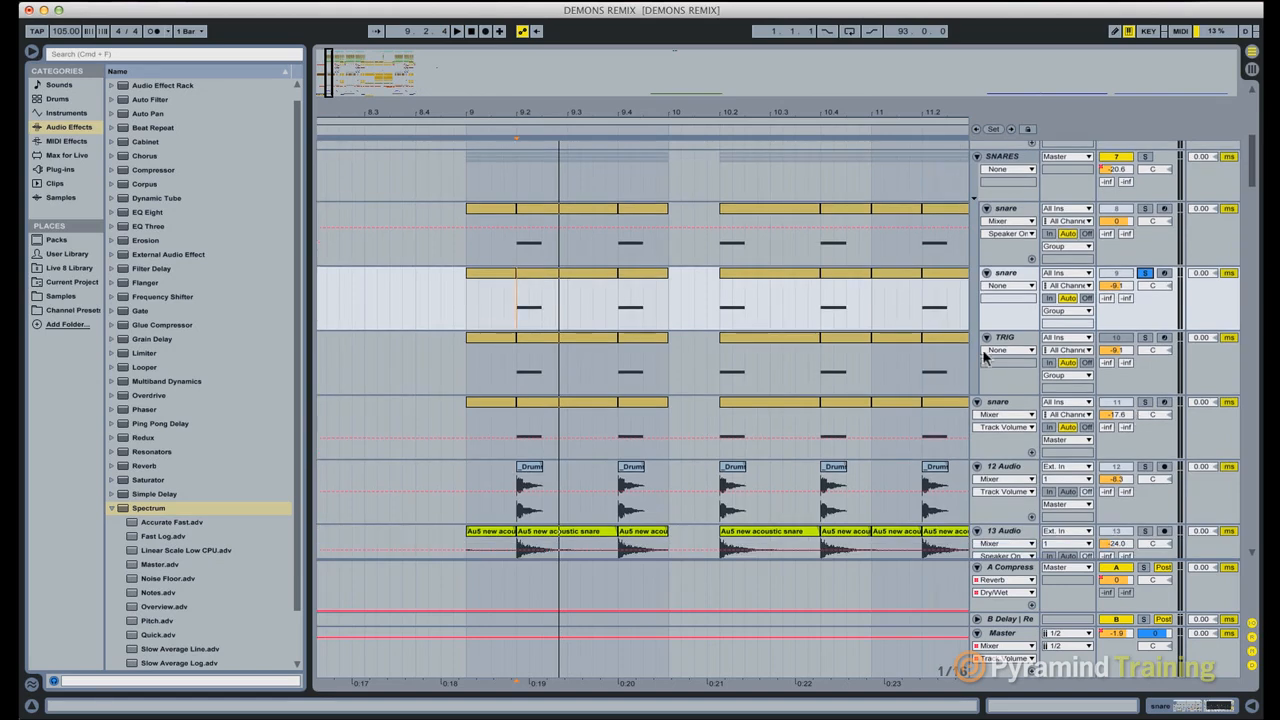
click(517, 366)
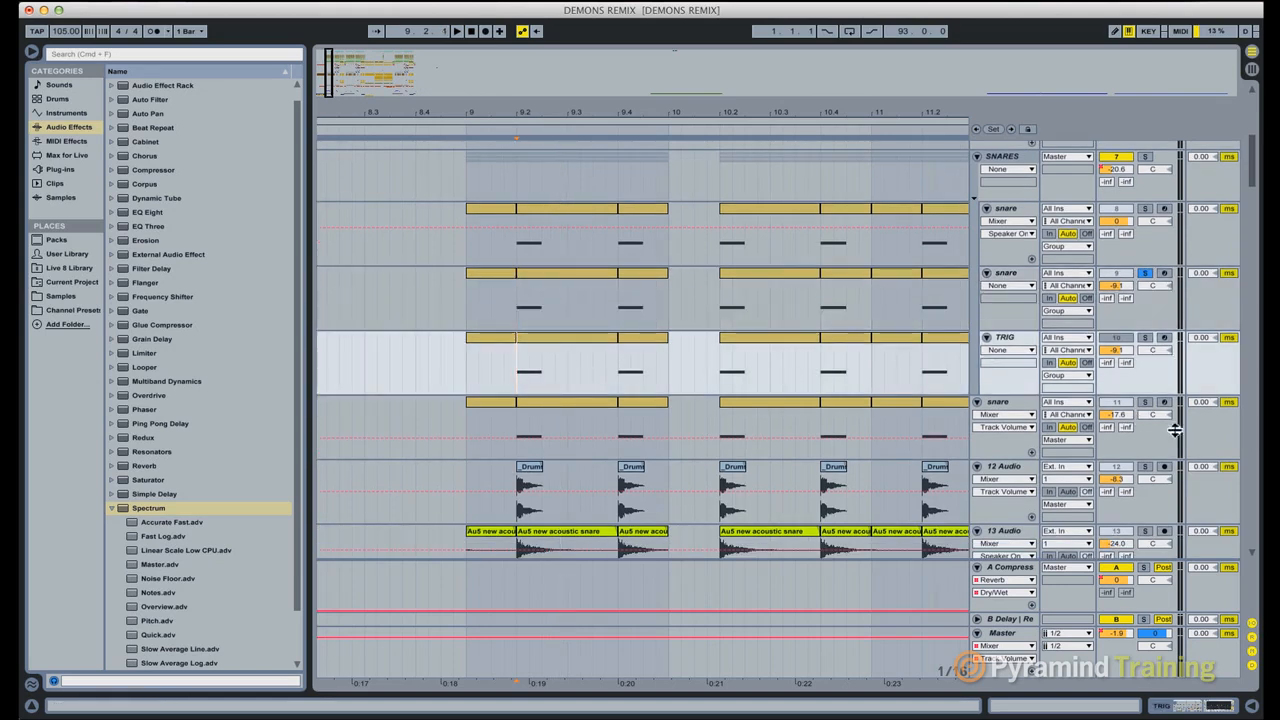
click(1145, 402)
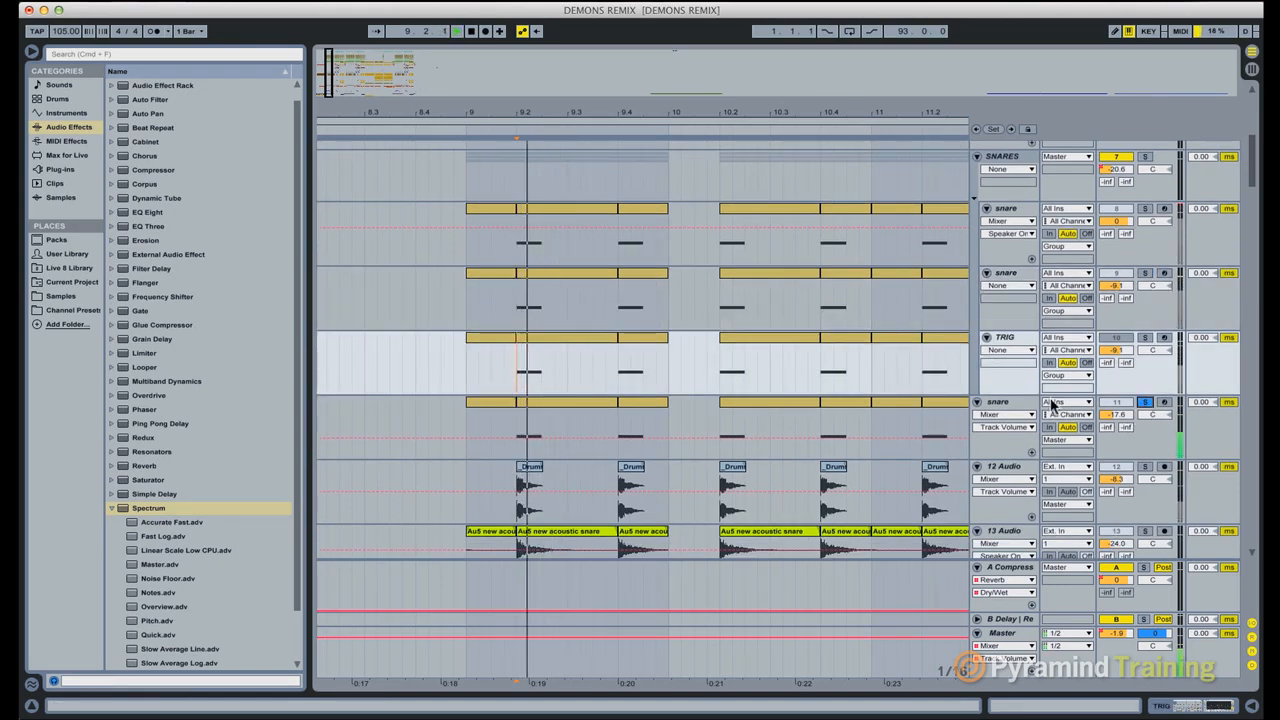
Step: Show the device chain of the snare track below TRIG and set the playback start to 9.2 on that track
click(1012, 403)
double_click(1012, 403)
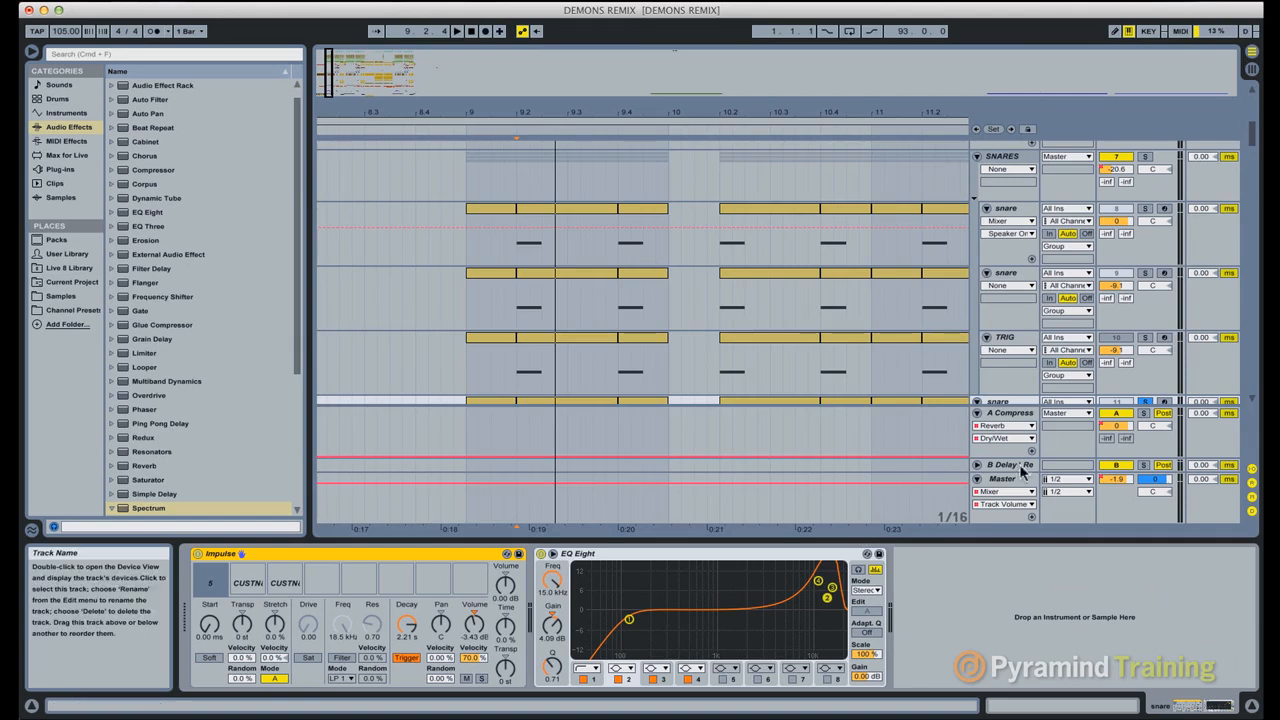
scroll(993, 291, down, 3)
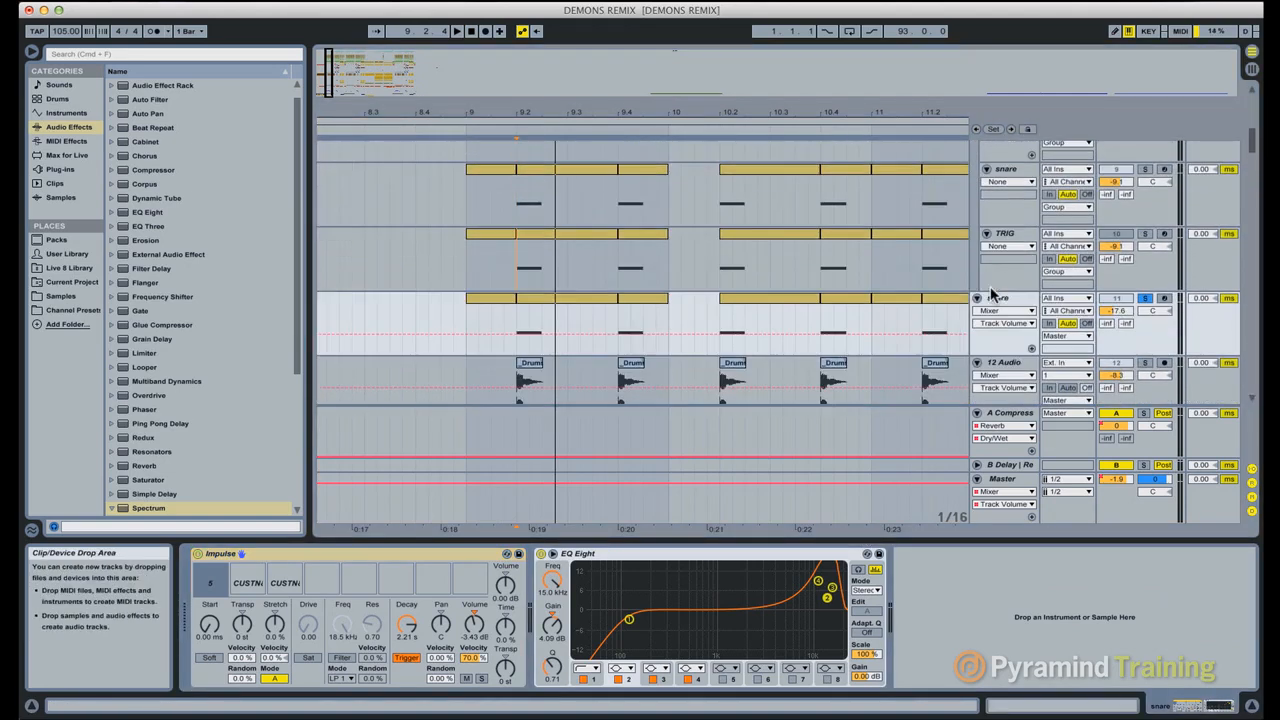
click(516, 328)
scroll(1037, 308, down, 3)
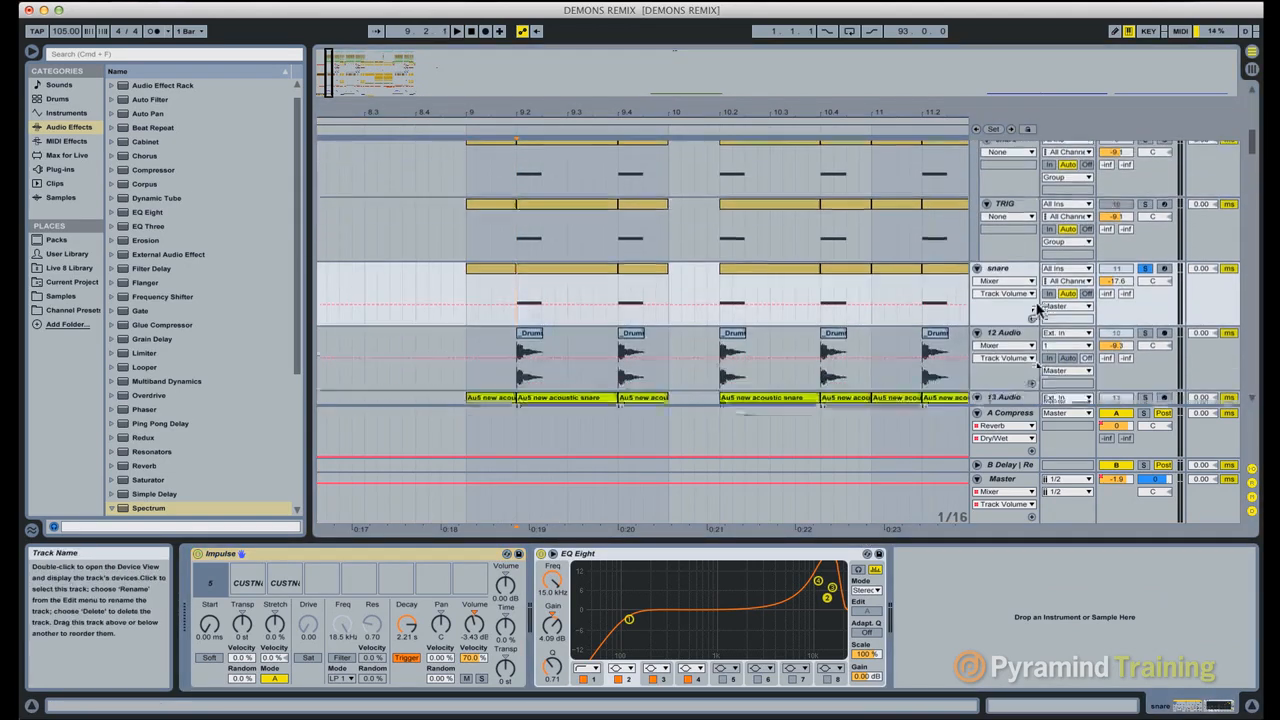
Step: Solo the 12 Audio track and audition it from 9.2
click(1145, 274)
key(space)
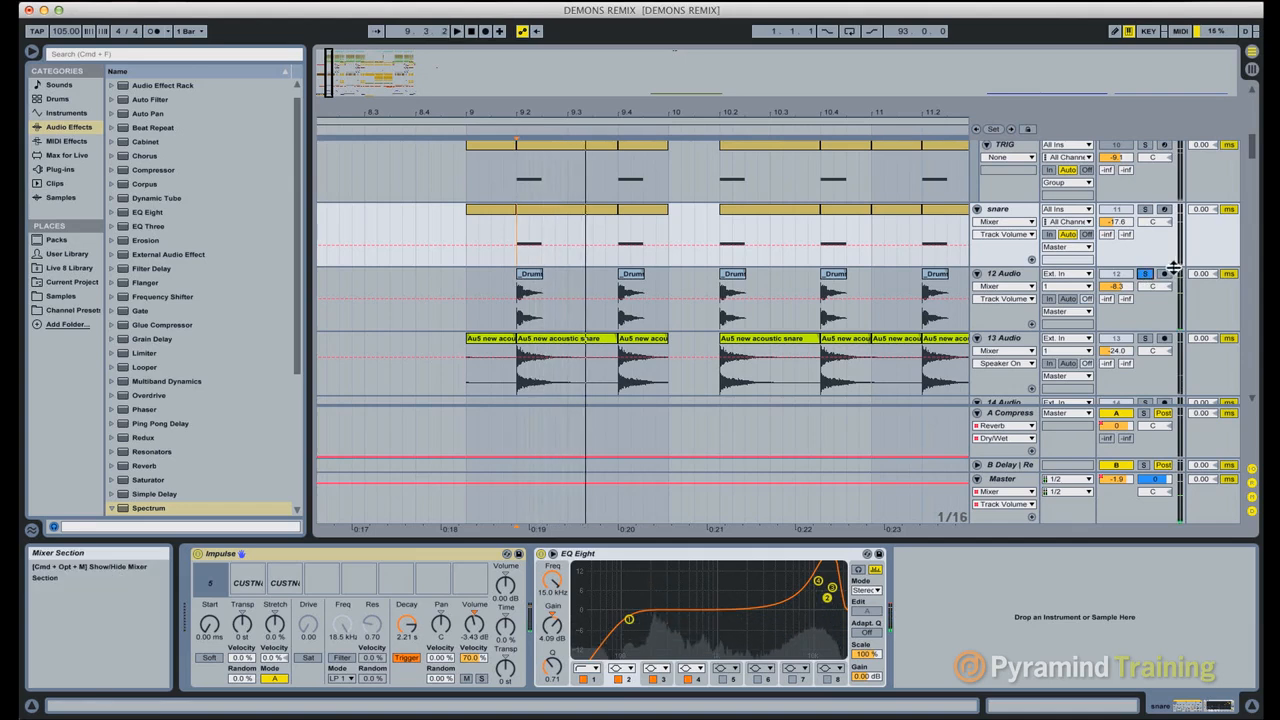
key(space)
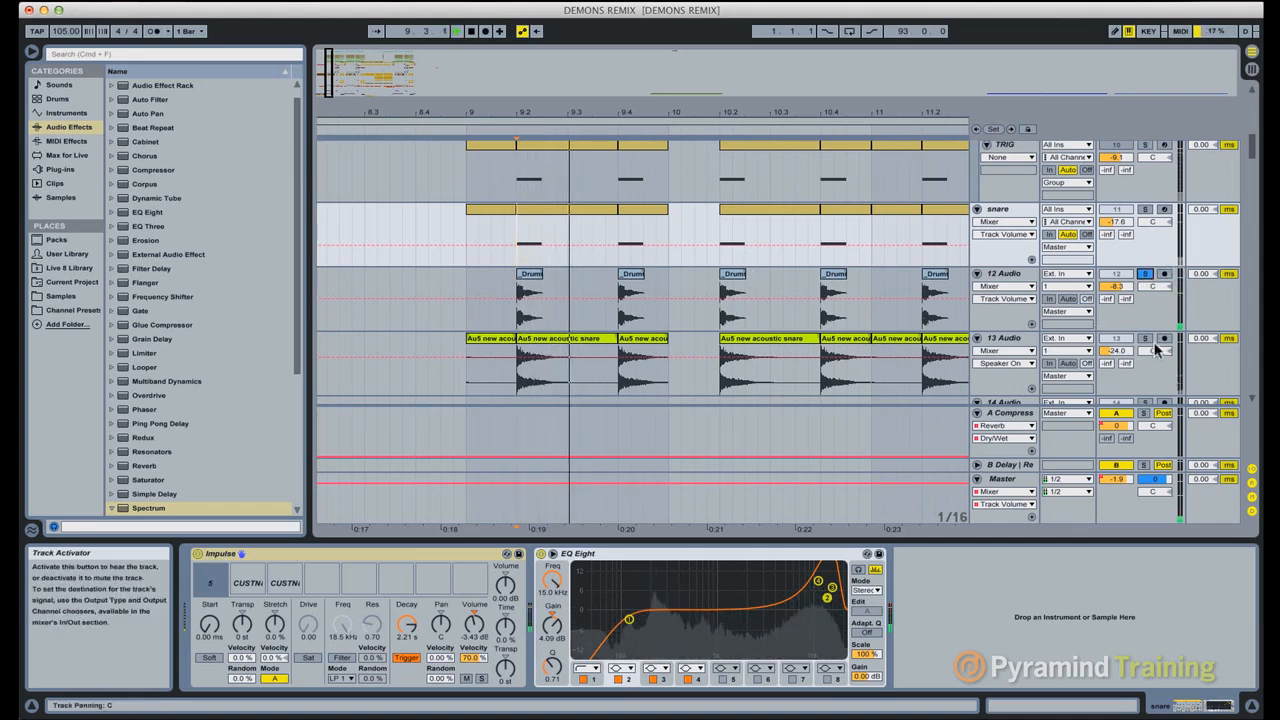
Step: Solo the 13 Audio track and audition it from 9.2 with its EQ Eight shown, and display its track volume automation
click(1145, 338)
click(1030, 345)
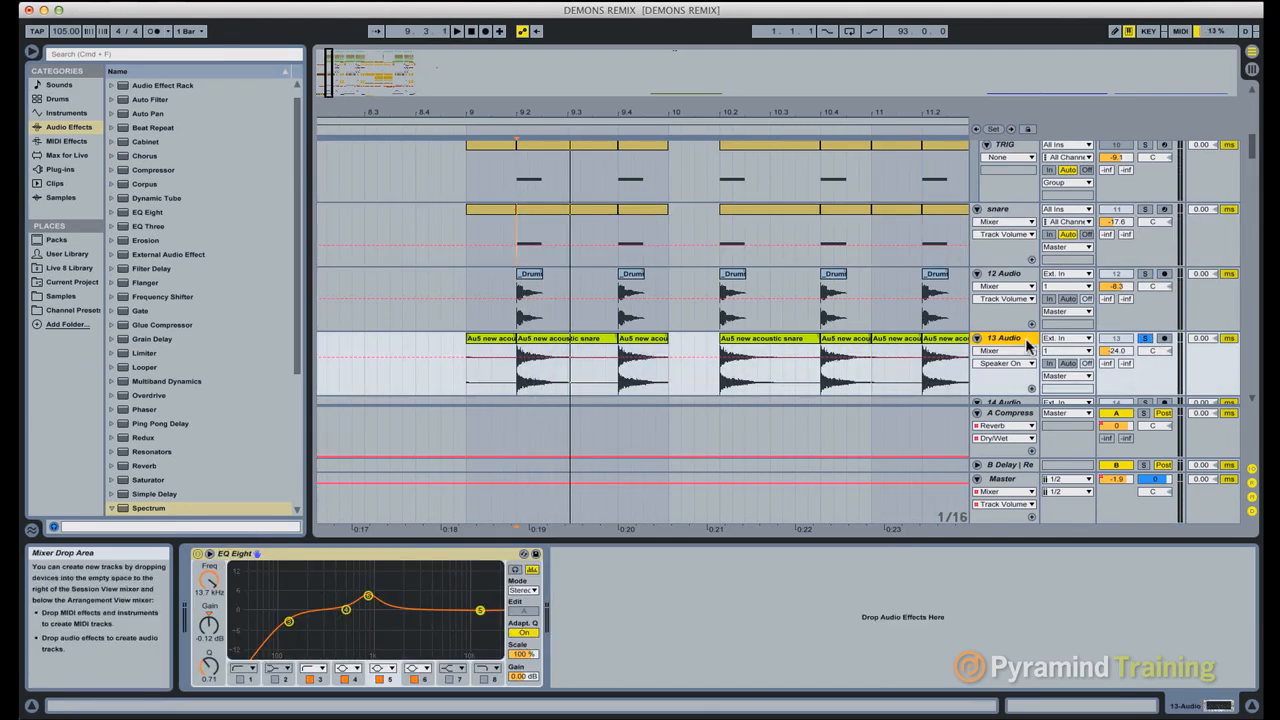
scroll(637, 316, down, 1)
scroll(634, 316, down, 1)
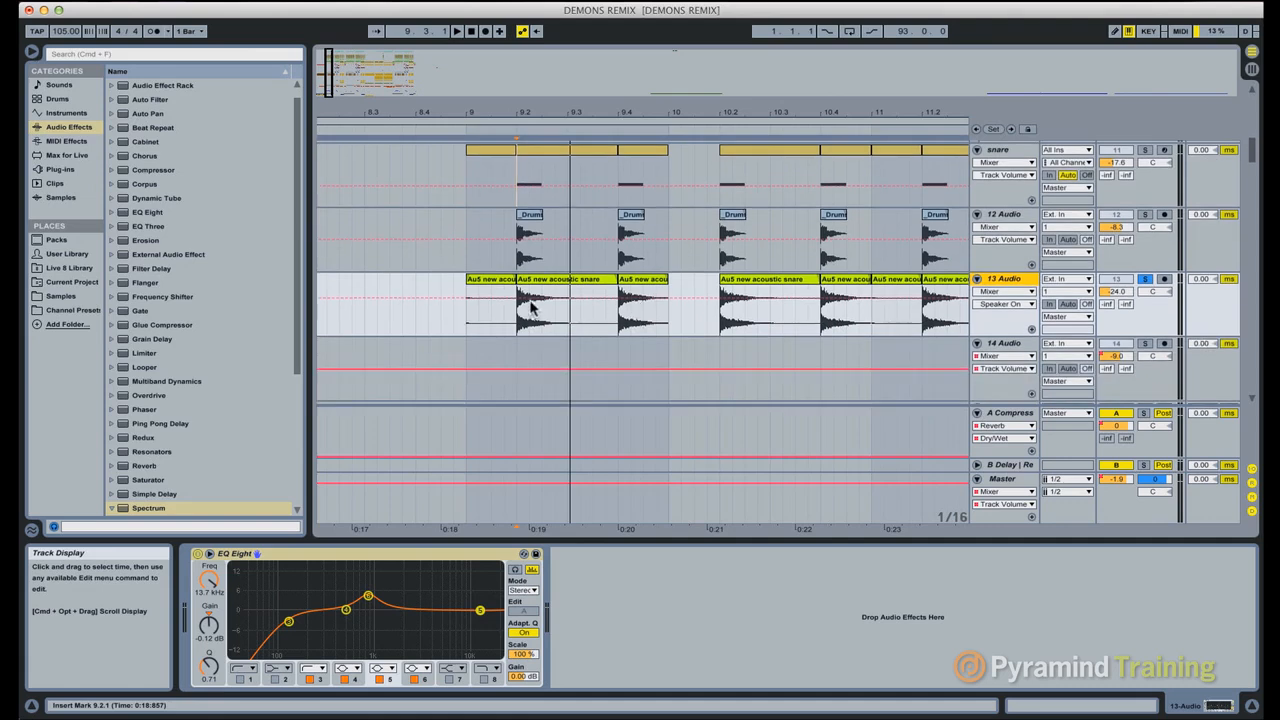
key(space)
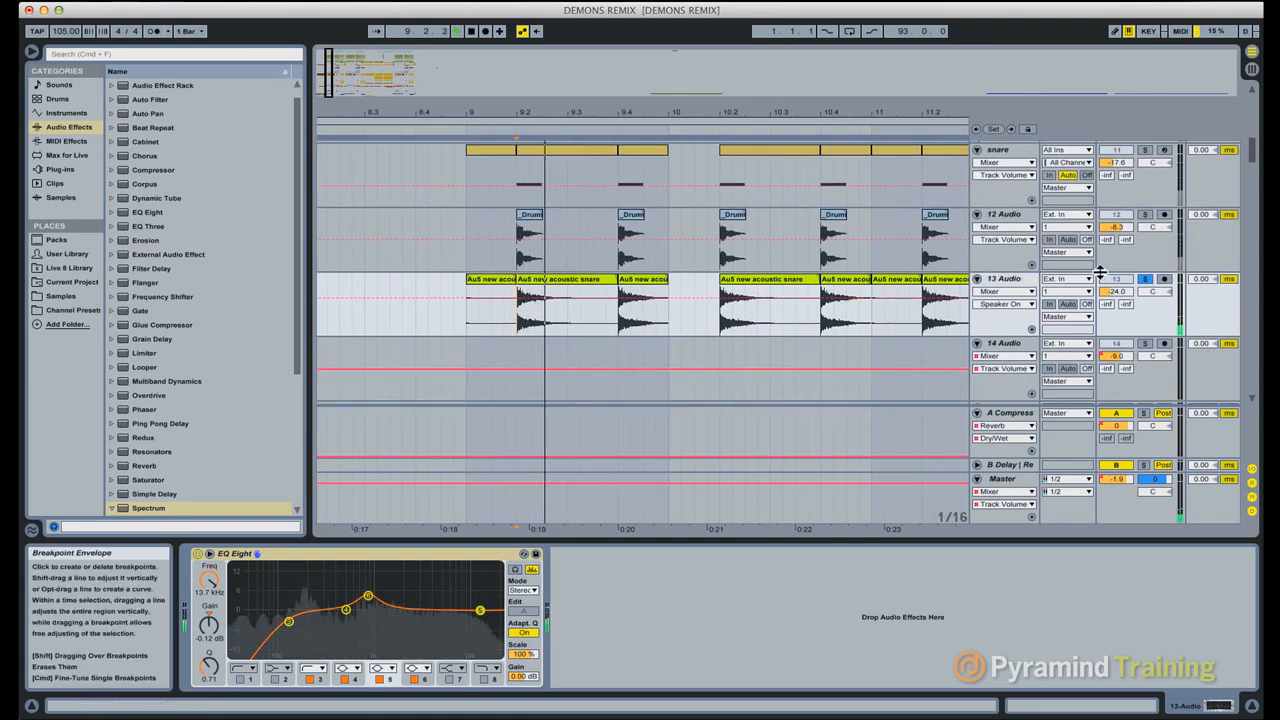
key(XF86AudioRaiseVolume)
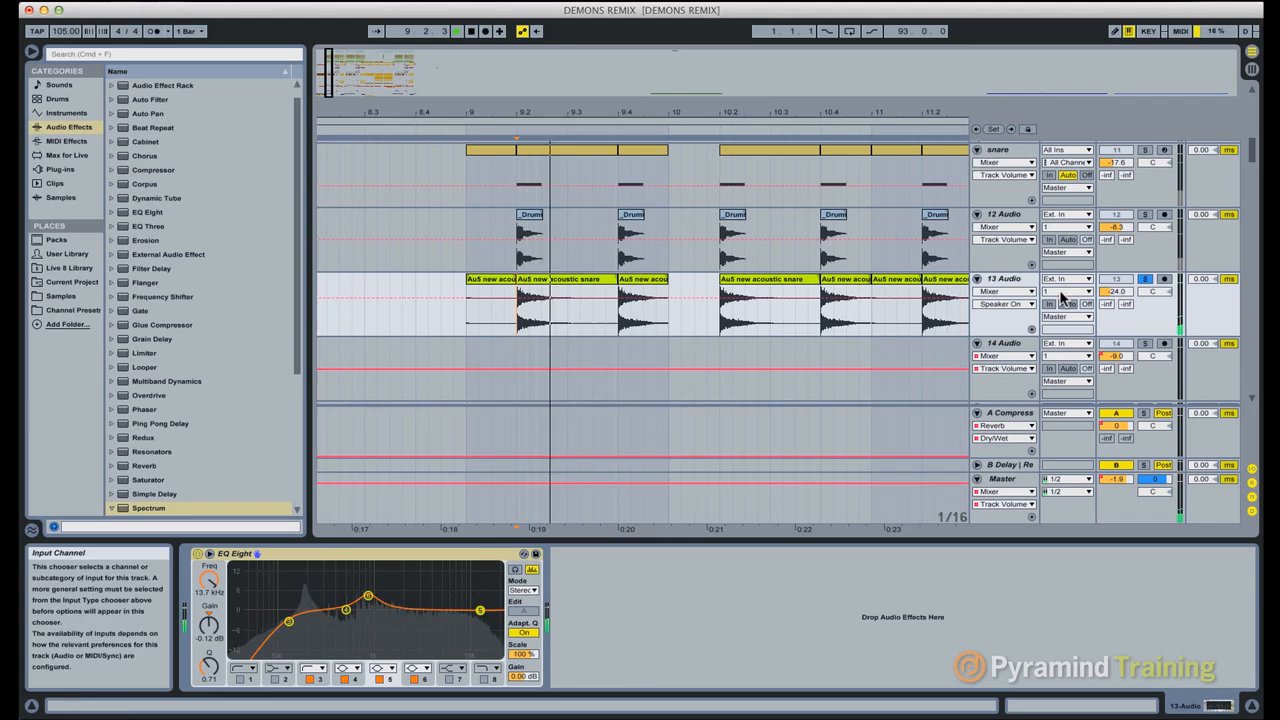
right_click(1120, 284)
click(1010, 280)
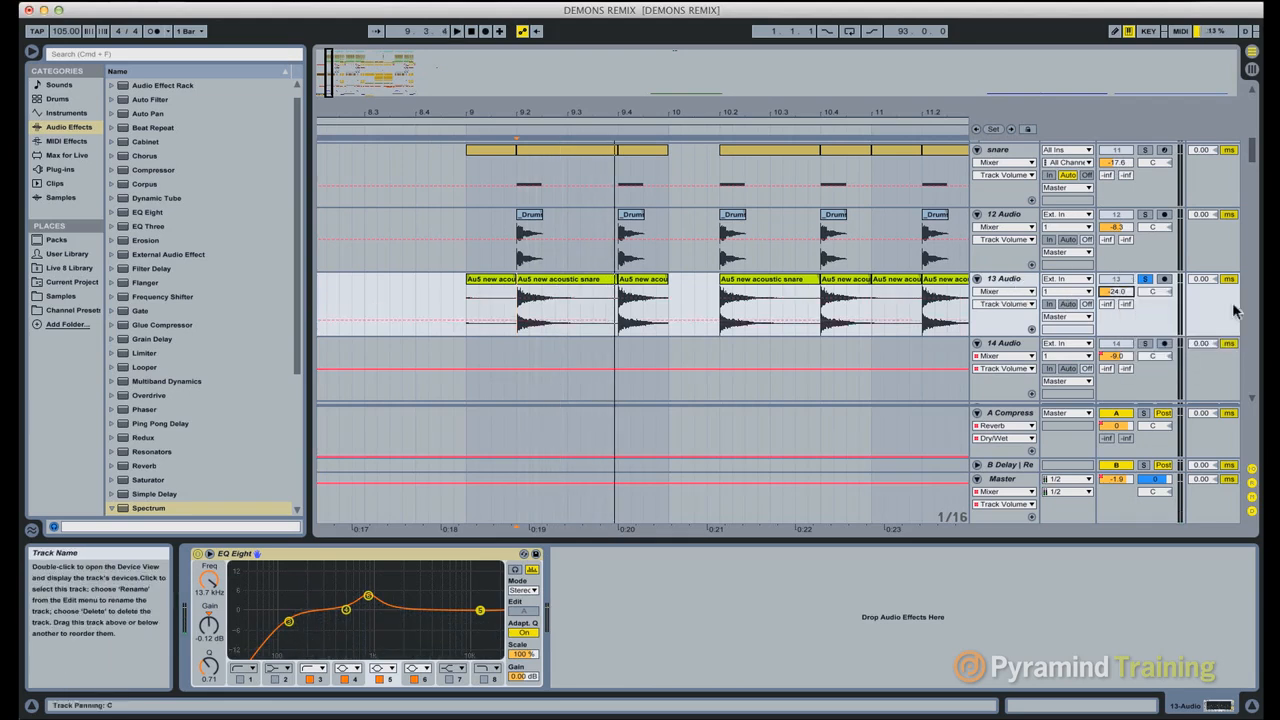
Step: Show the SNARES group's device chain, solo the group and audition it from 9.2
scroll(1170, 314, up, 2)
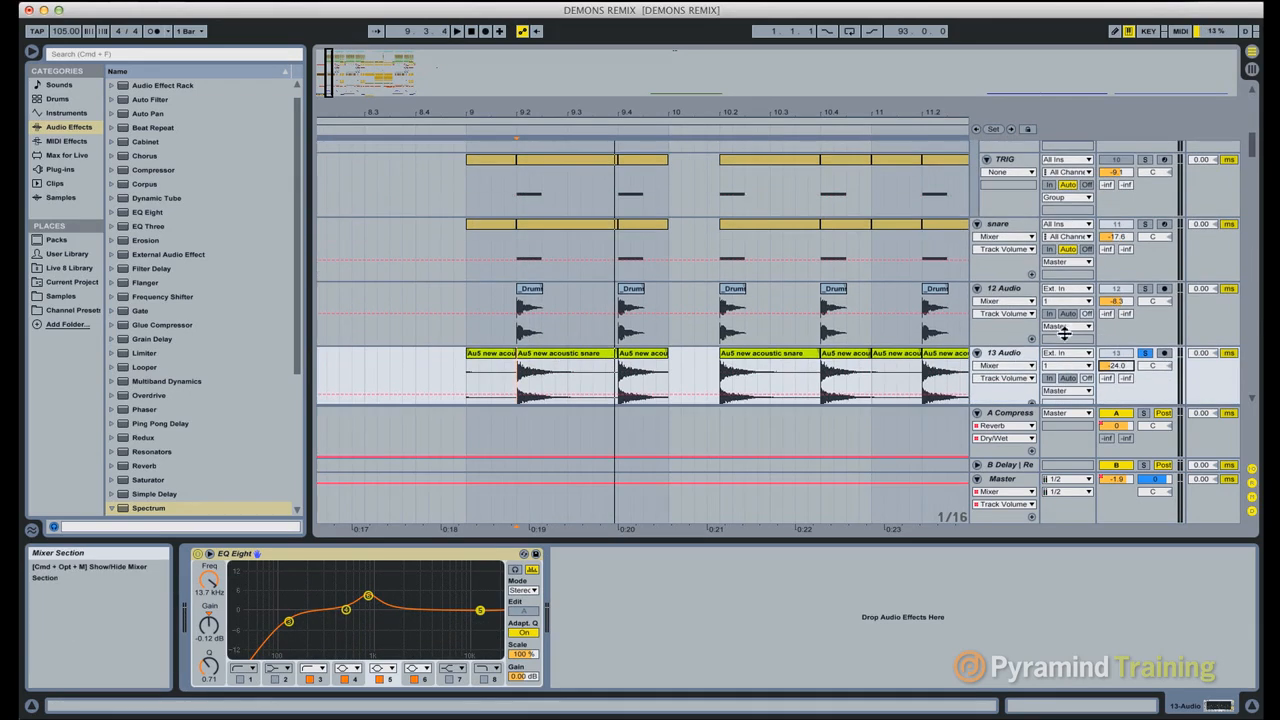
scroll(1012, 358, up, 5)
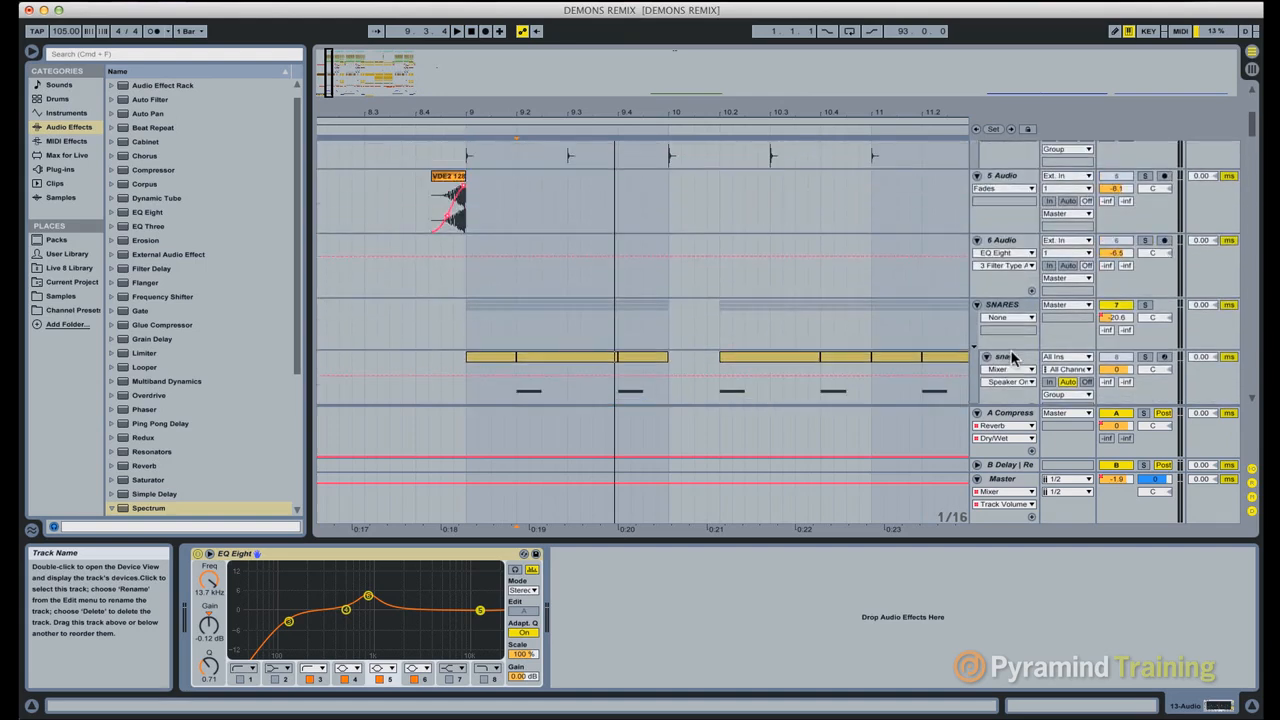
click(1018, 330)
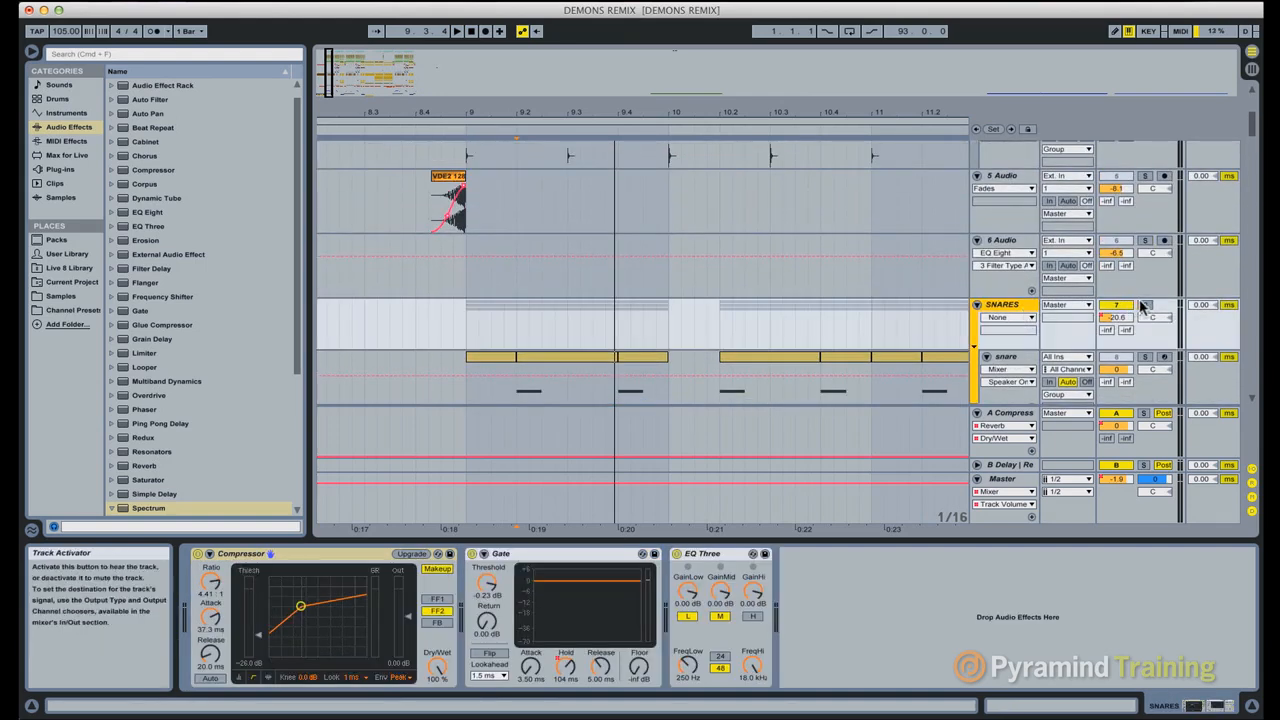
click(1146, 305)
key(space)
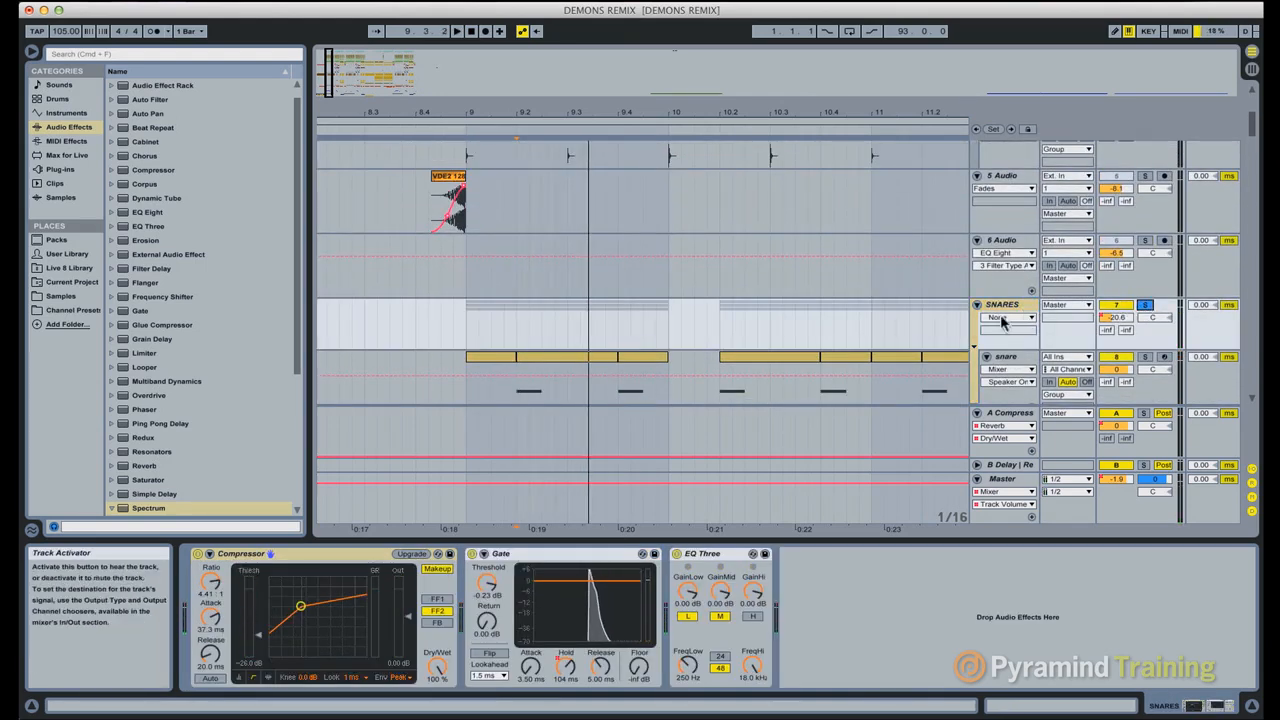
key(space)
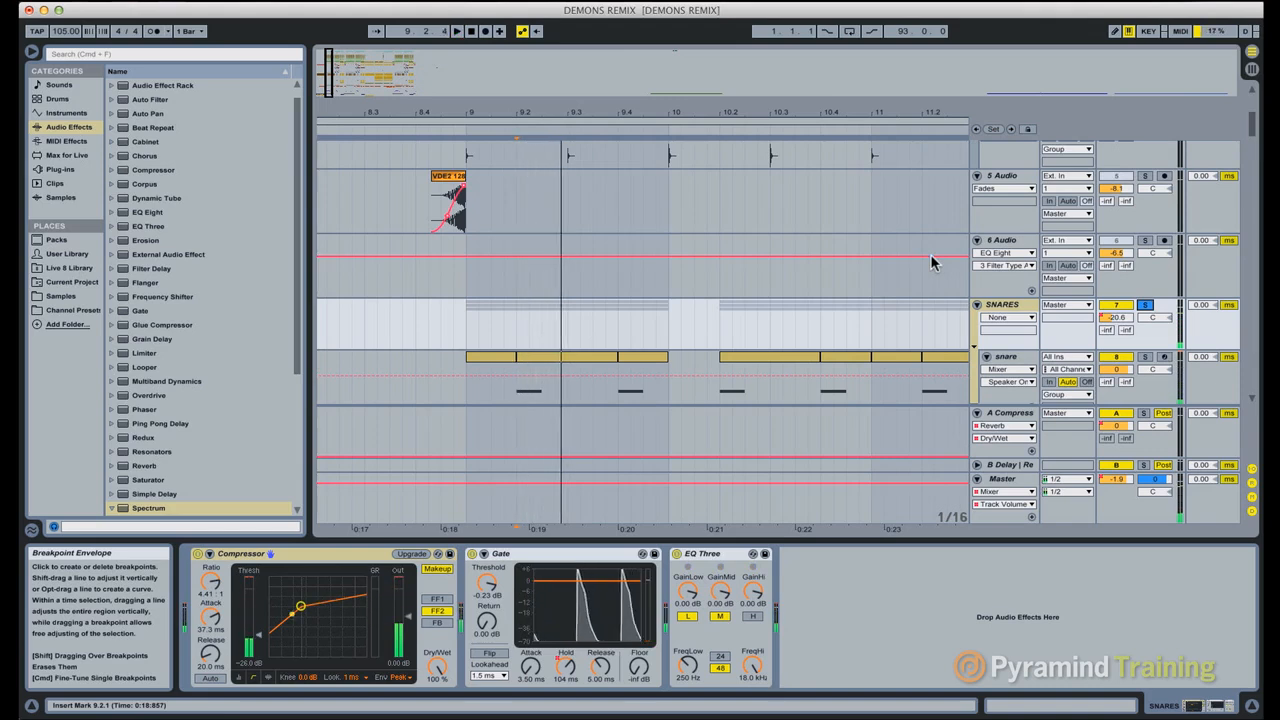
key(super+d)
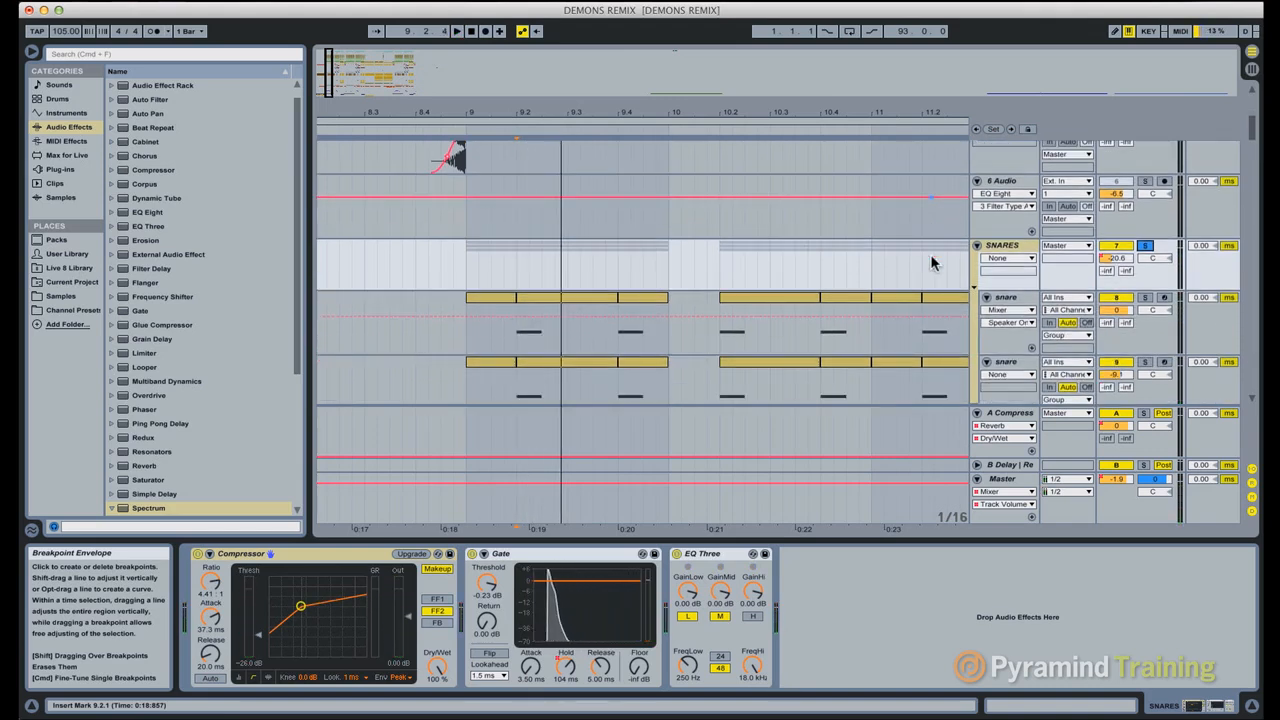
Step: Add a Gate at the end of the SNARES device chain, set hold to 1.89 ms and release to 0.56 ms, and audition it
scroll(925, 262, down, 1)
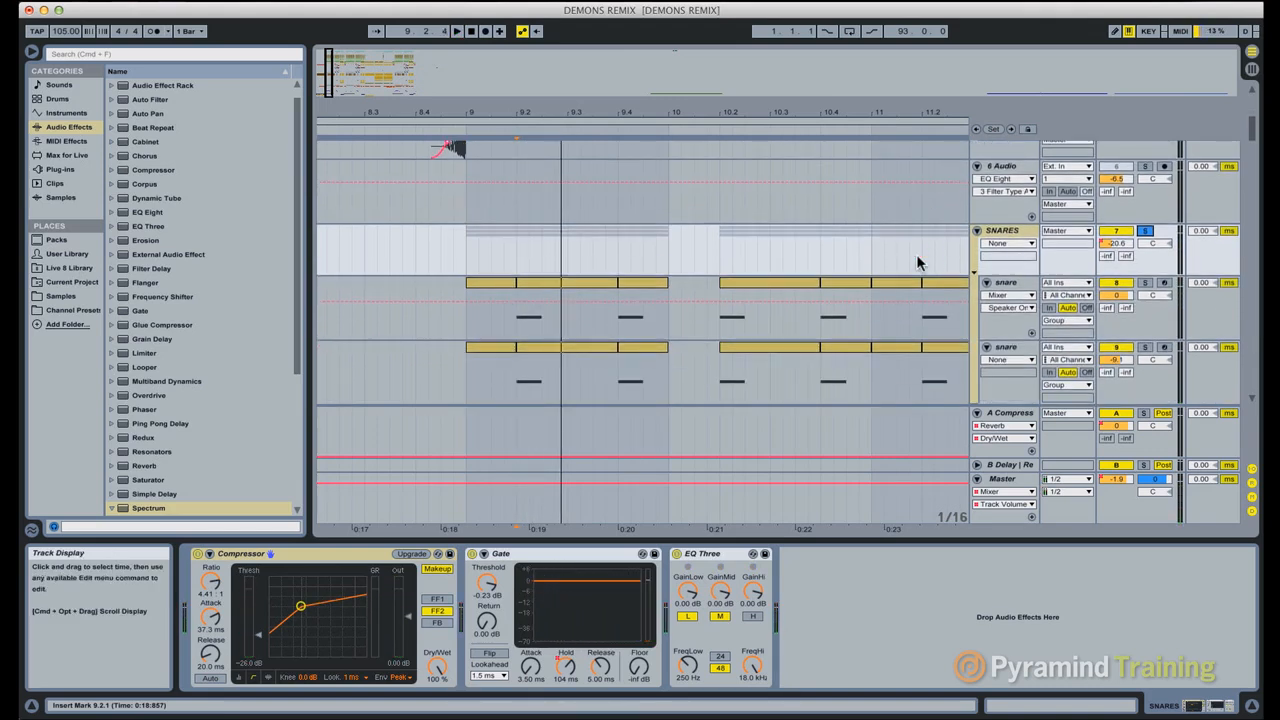
scroll(918, 262, down, 3)
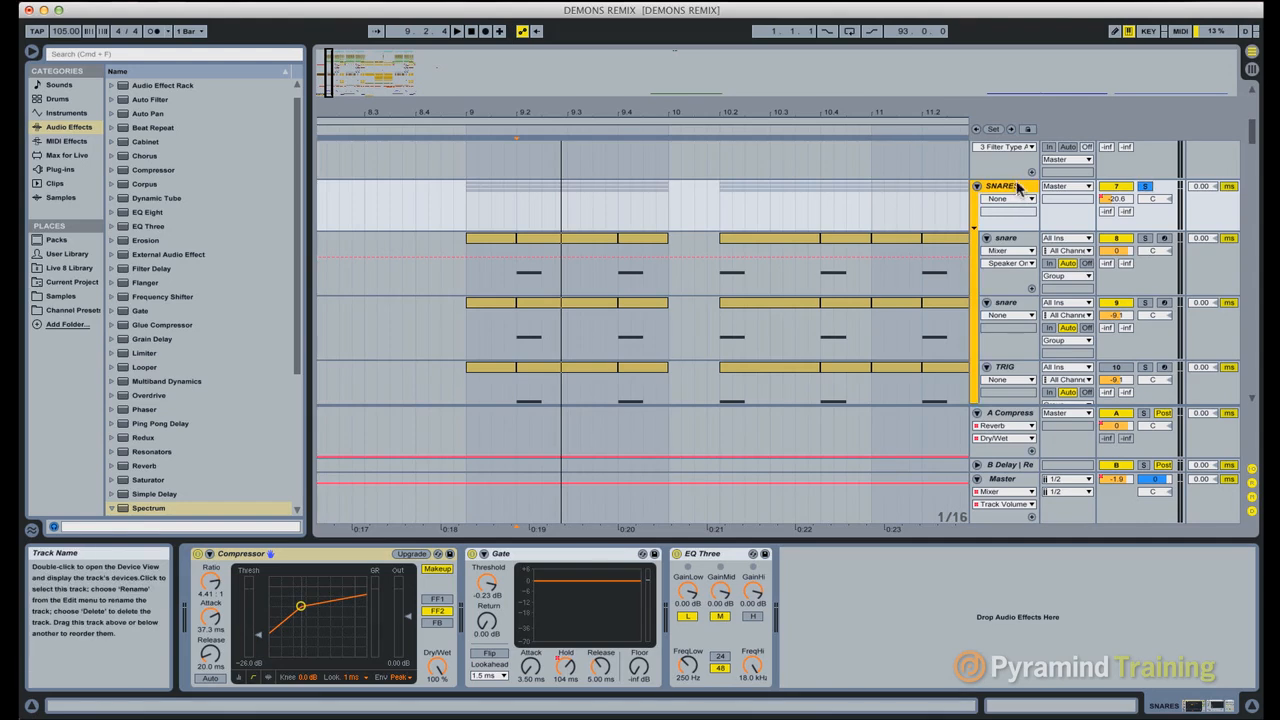
drag(148, 311, 433, 395)
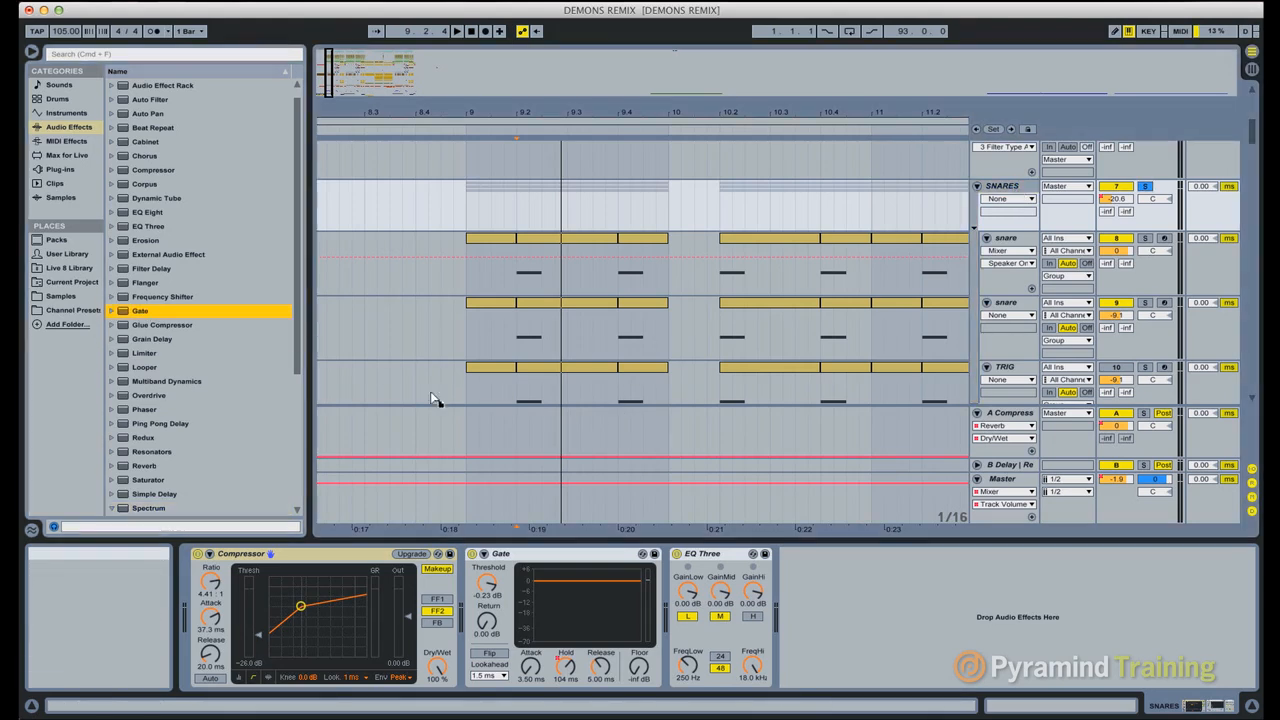
drag(784, 591, 808, 628)
mouse_move(880, 667)
mouse_down()
mouse_move(882, 699)
mouse_move(916, 697)
mouse_up()
key(space)
key(space)
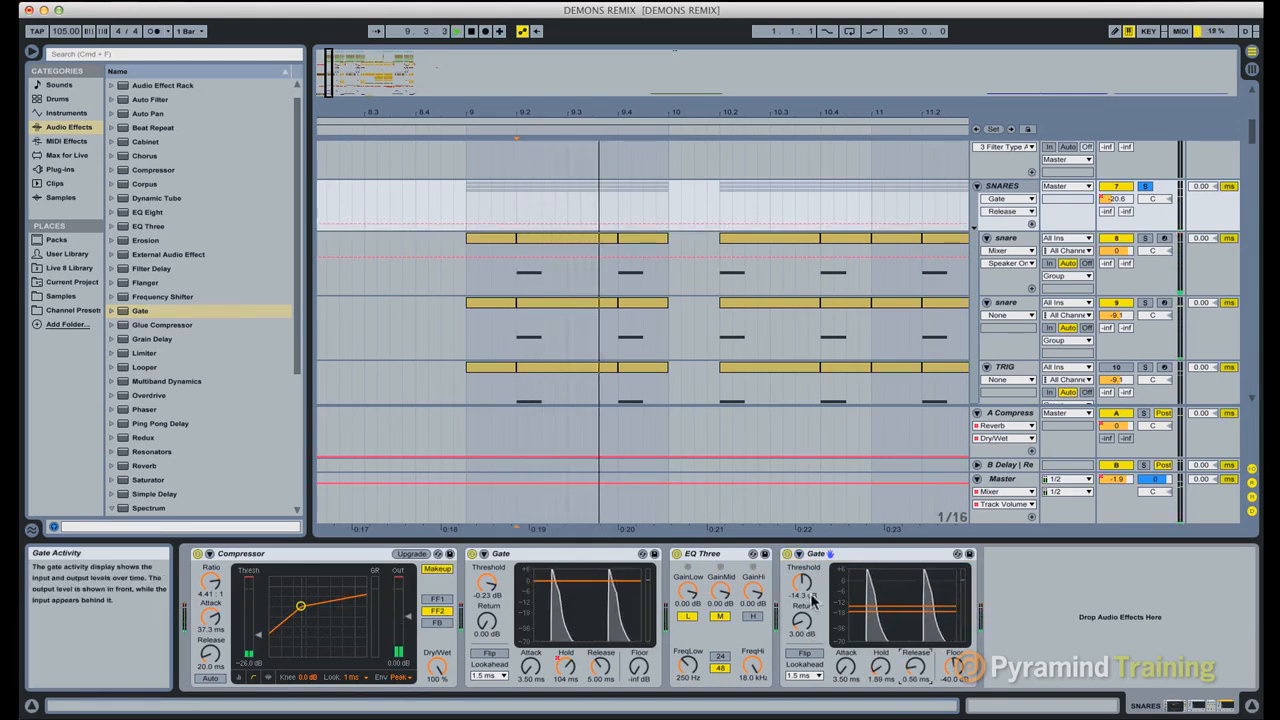
Step: Raise the added Gate's threshold to 4.73 dB and lower its floor to -70.2 dB while auditioning the snares
drag(803, 583, 803, 510)
key(space)
key(space)
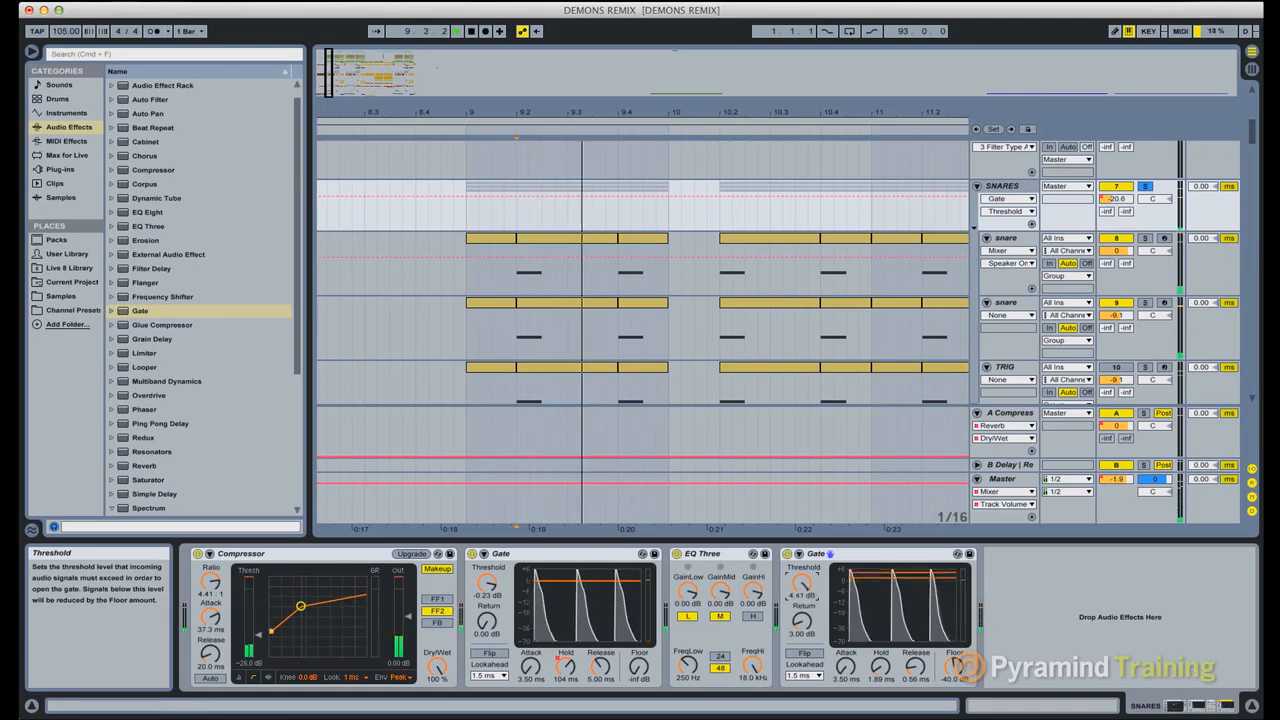
key(space)
key(space)
key(space)
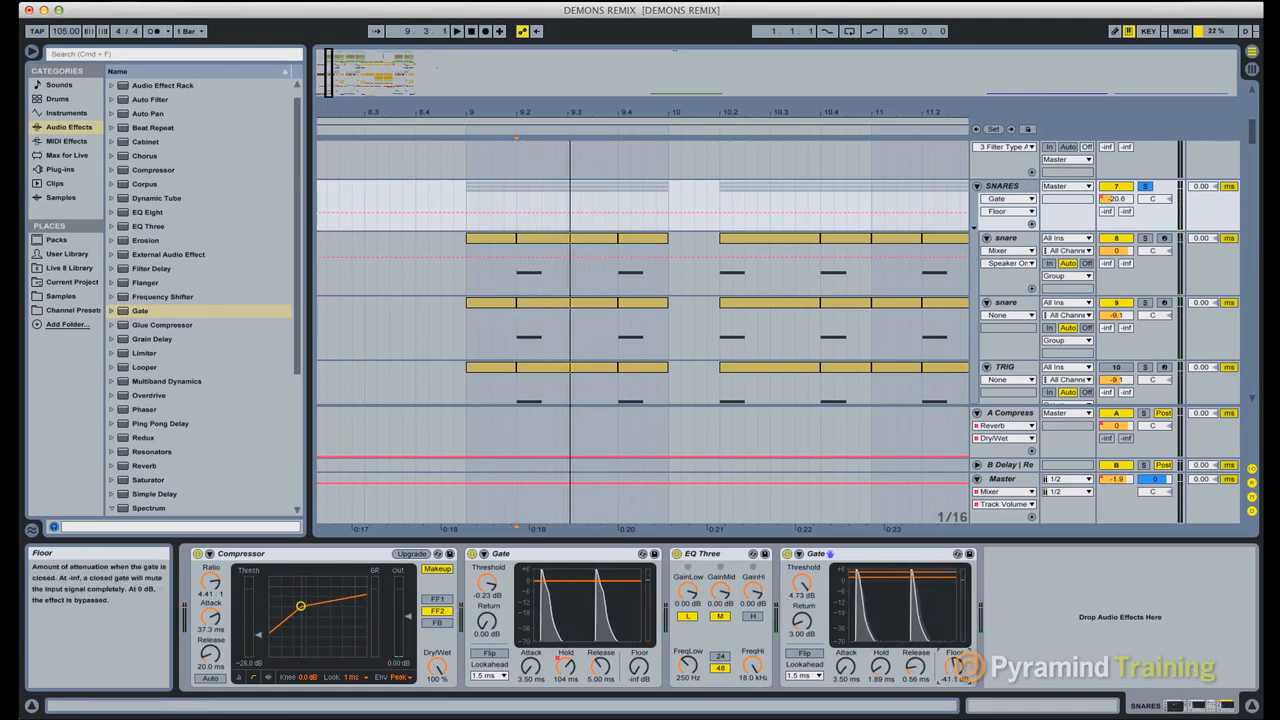
key(space)
drag(954, 667, 954, 685)
key(space)
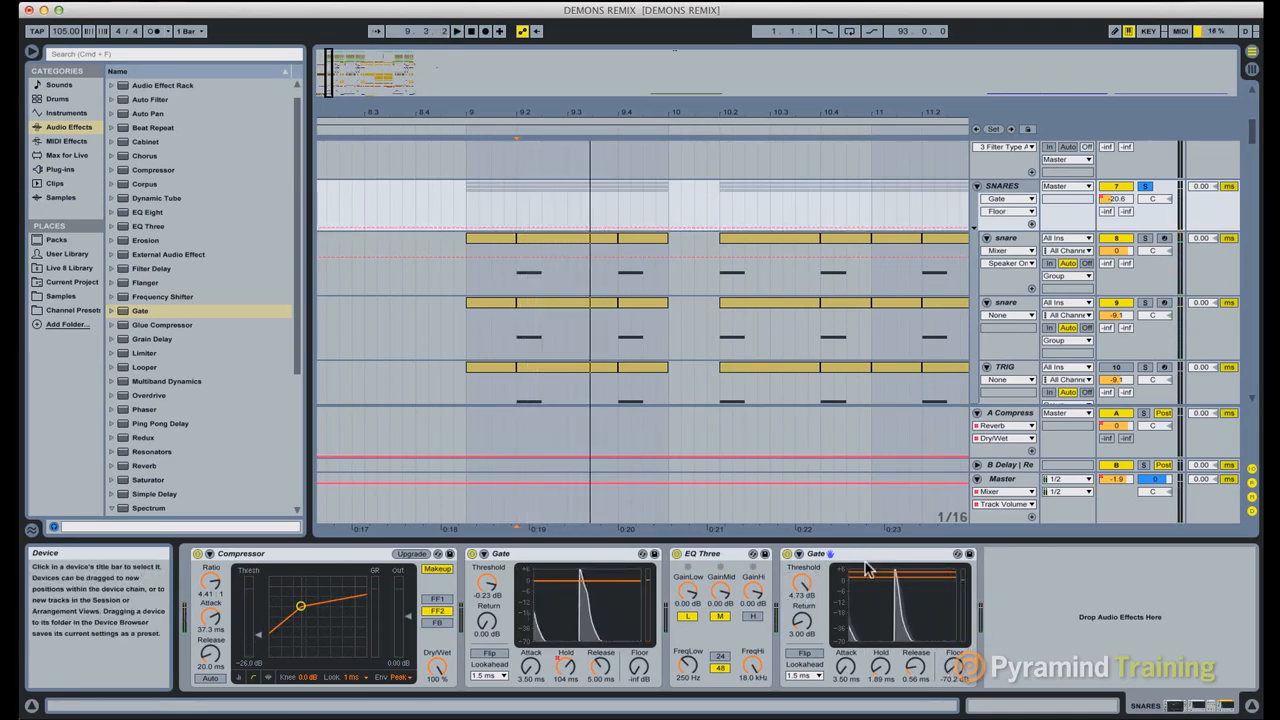
Step: Delete the Gate after EQ Three from the SNARES device chain
click(866, 559)
key(Delete)
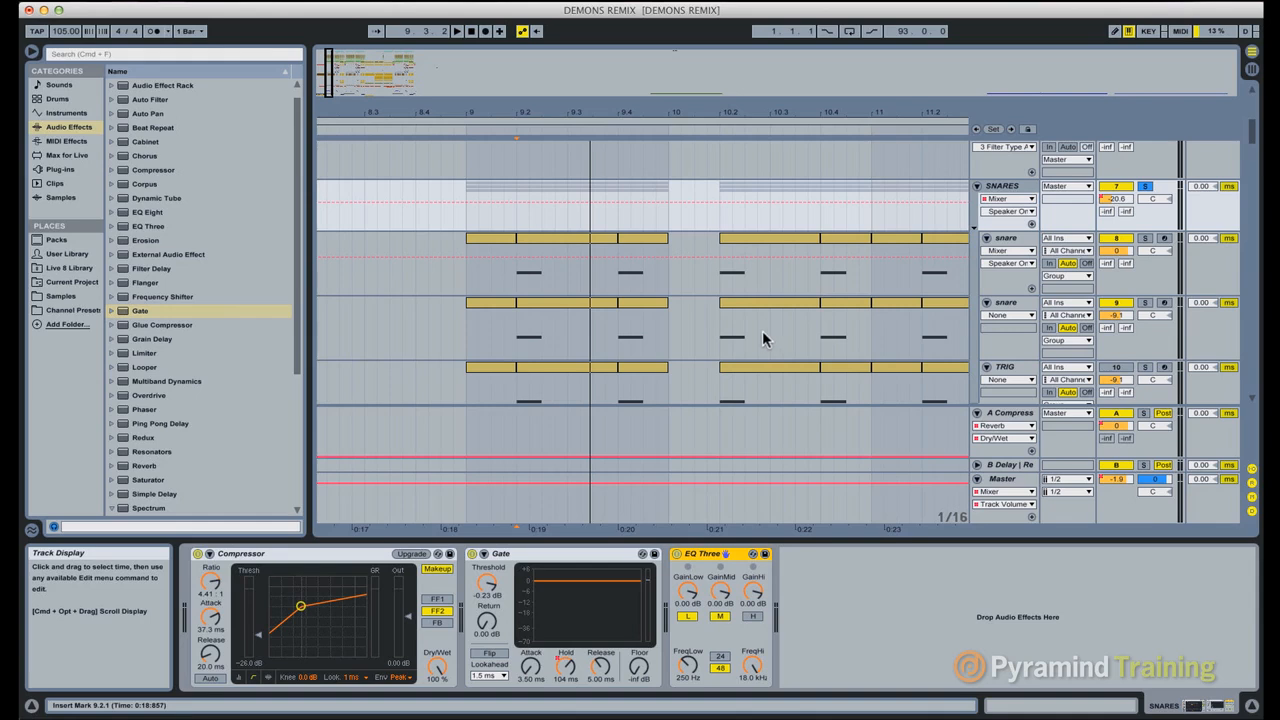
Step: Set the playback start to 9.2 and solo the snare track below TRIG, 12 Audio and 13 Audio together with SNARES
click(525, 275)
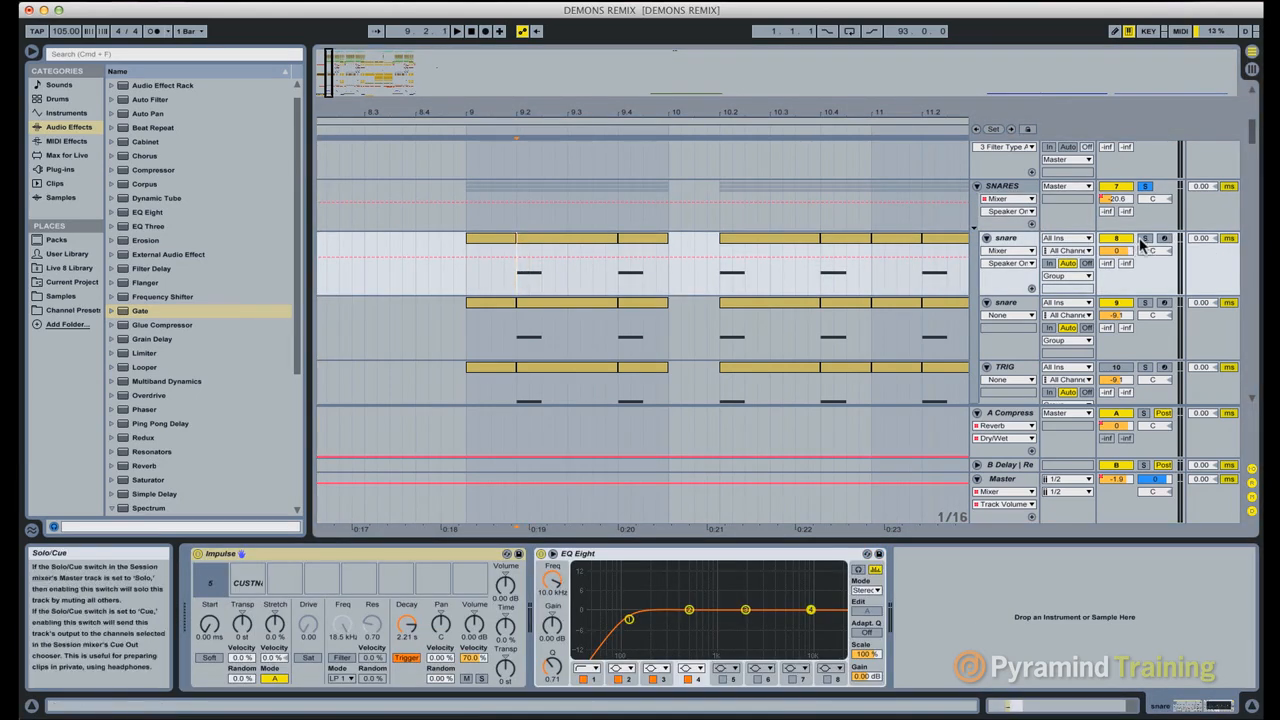
scroll(1140, 245, down, 5)
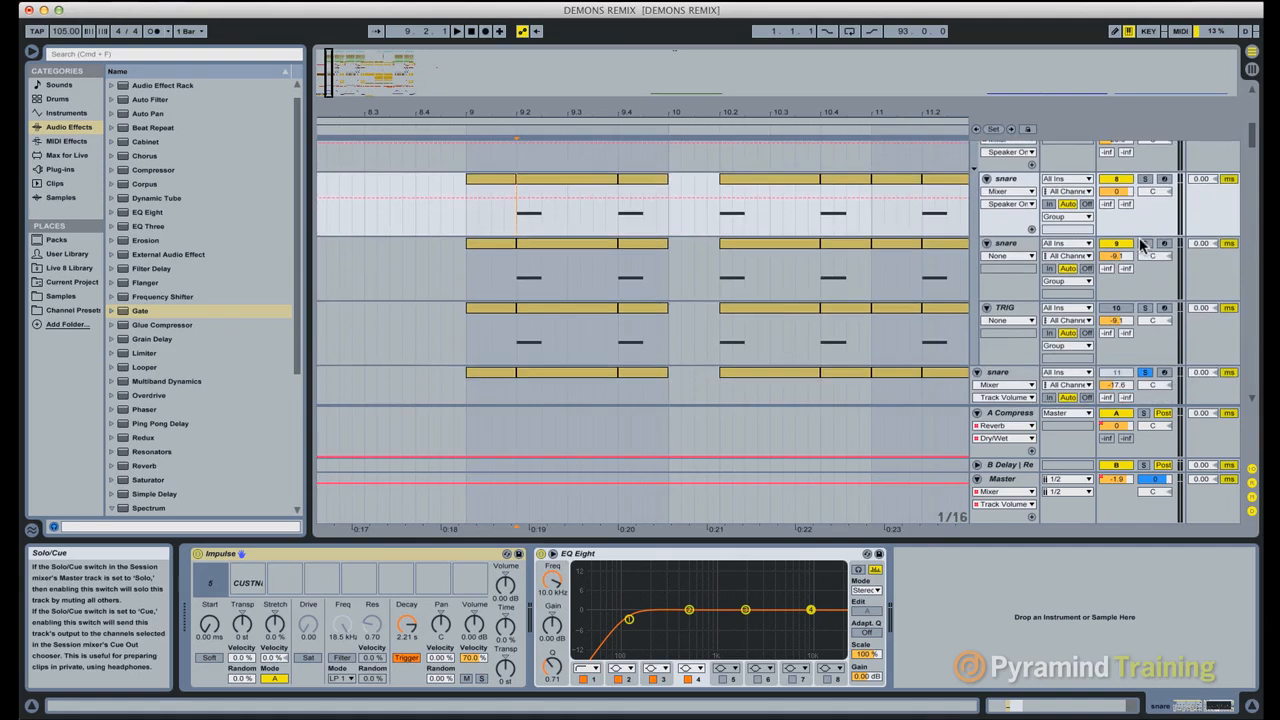
scroll(1140, 245, down, 2)
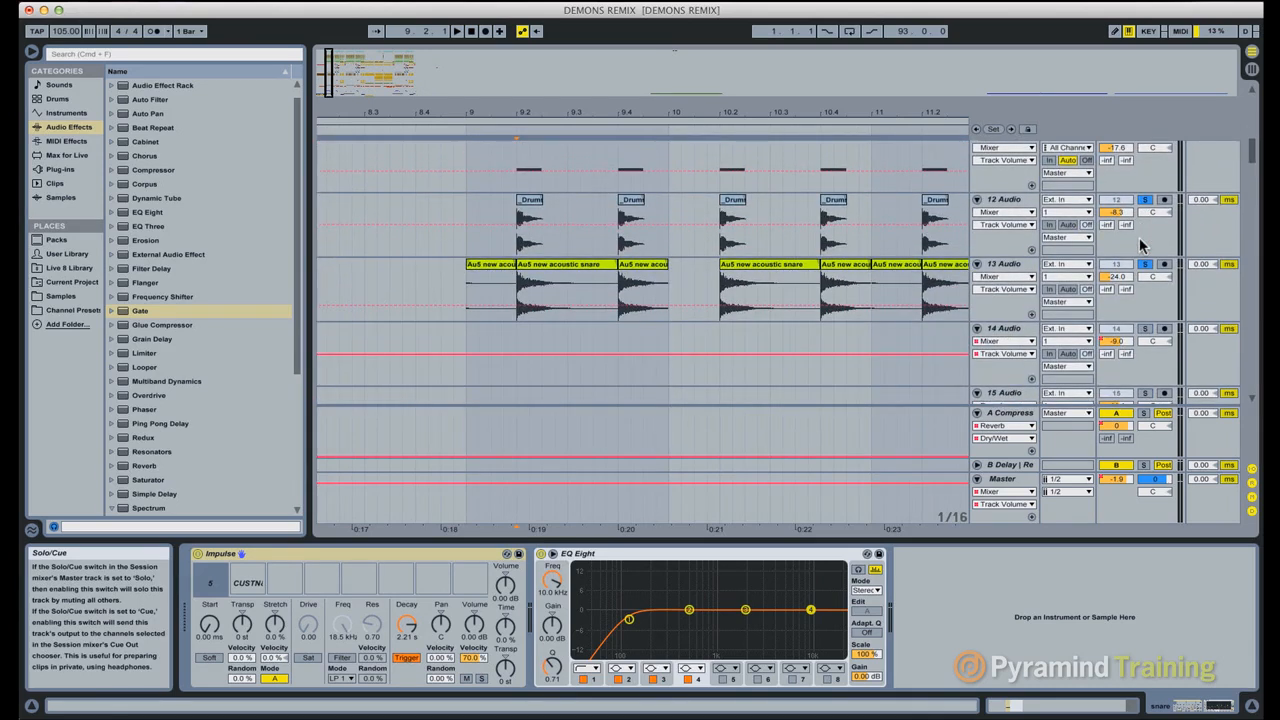
Step: Solo the hi hat track, audition it from 9.1.2 and show its device chain
click(474, 334)
scroll(474, 334, down, 5)
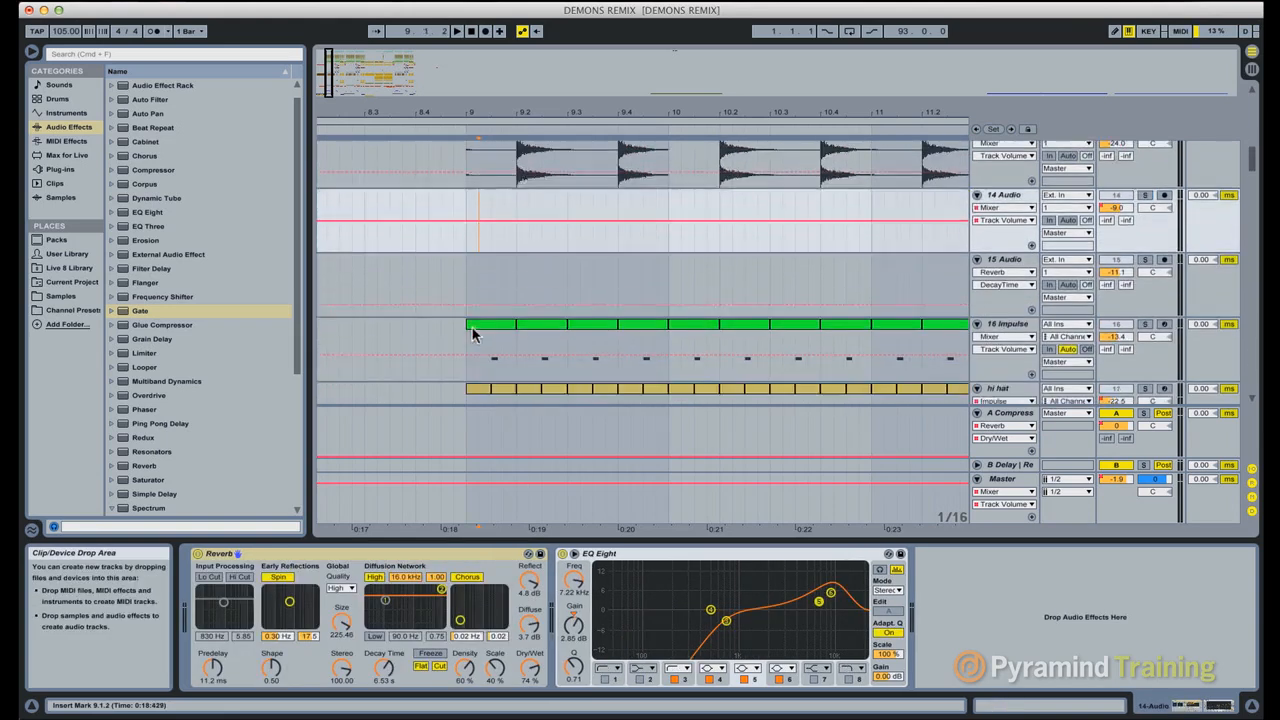
click(473, 272)
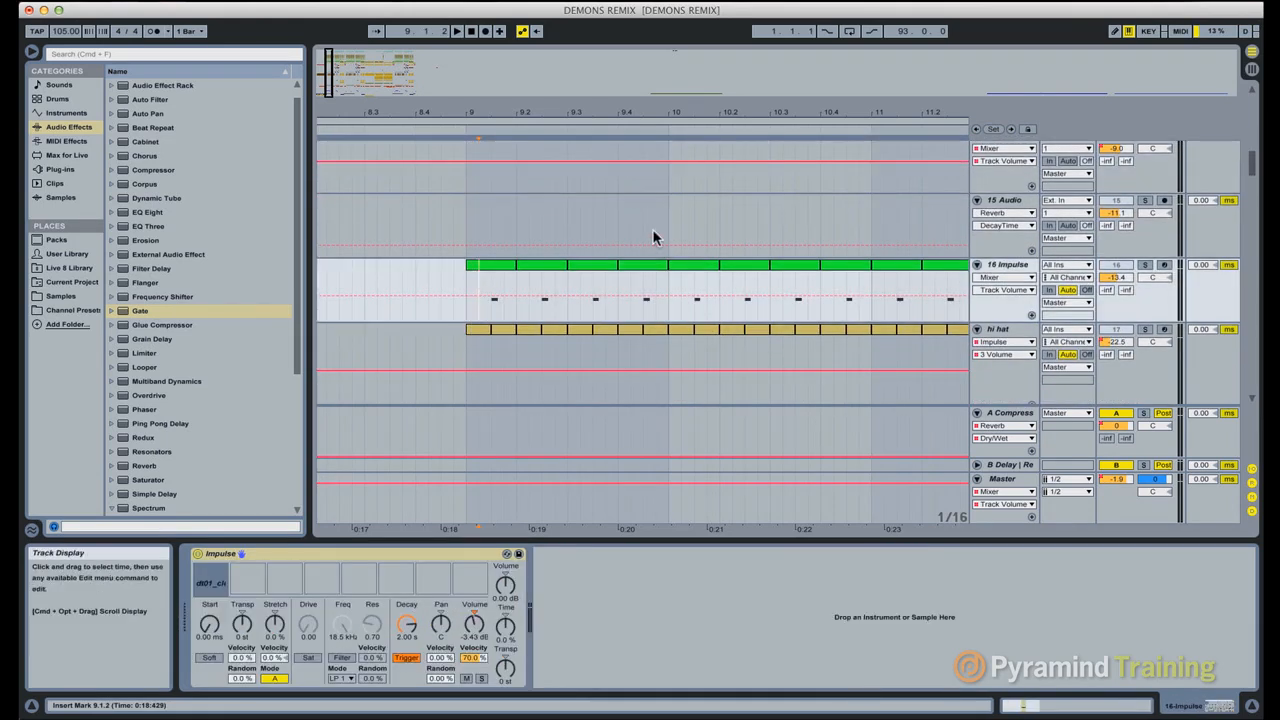
scroll(654, 240, down, 2)
click(1145, 286)
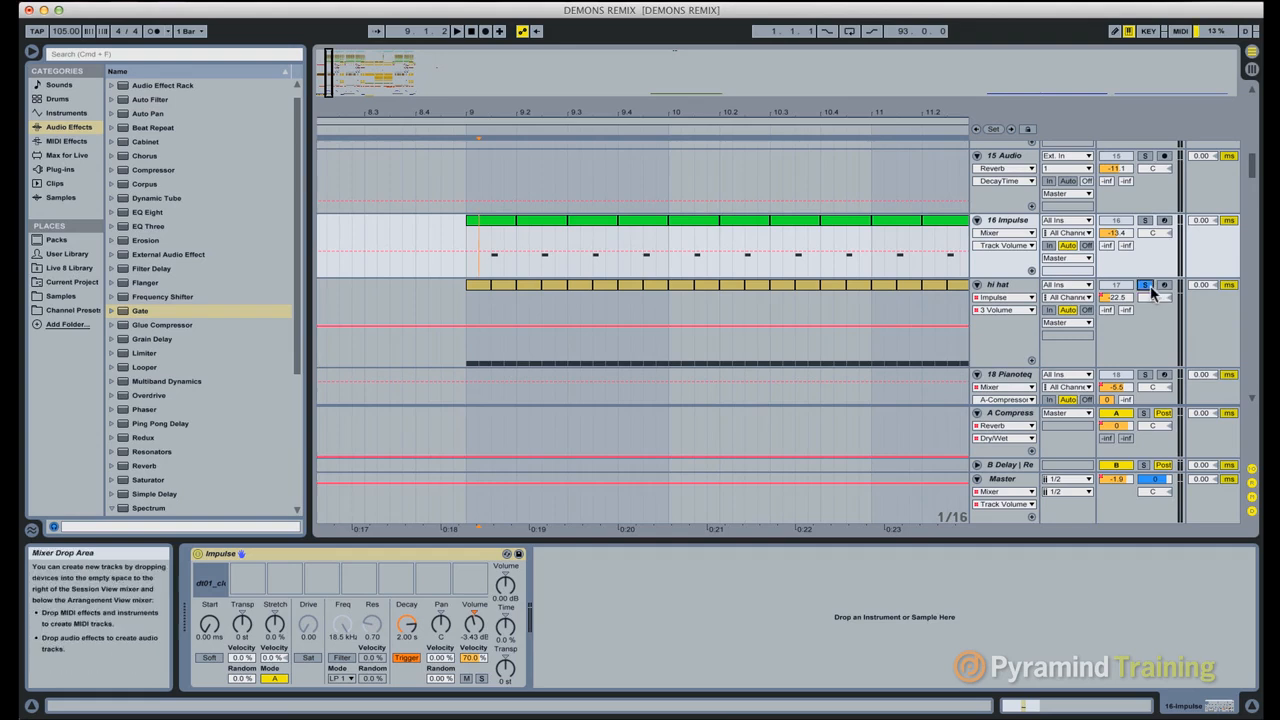
key(space)
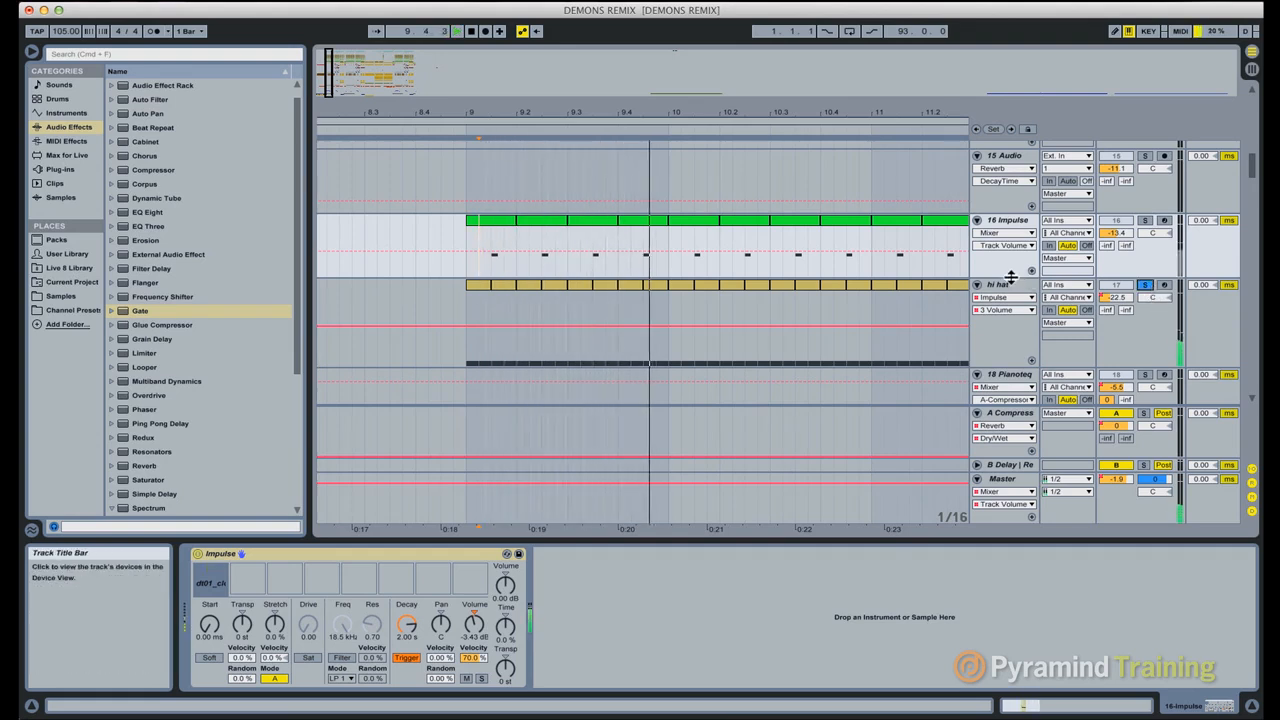
click(1178, 318)
Step: Solo the NEW KICK group, select the KICK clip at bar 9 and play the drums from there
scroll(1184, 320, up, 10)
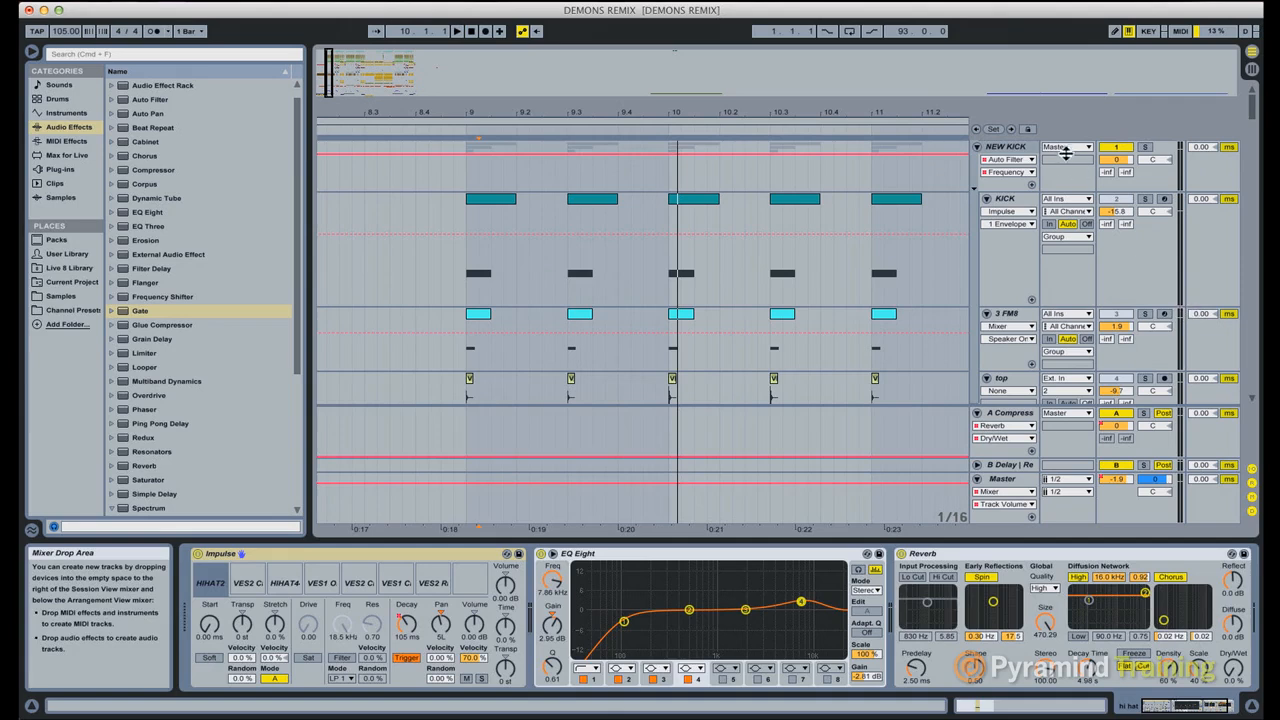
click(1066, 155)
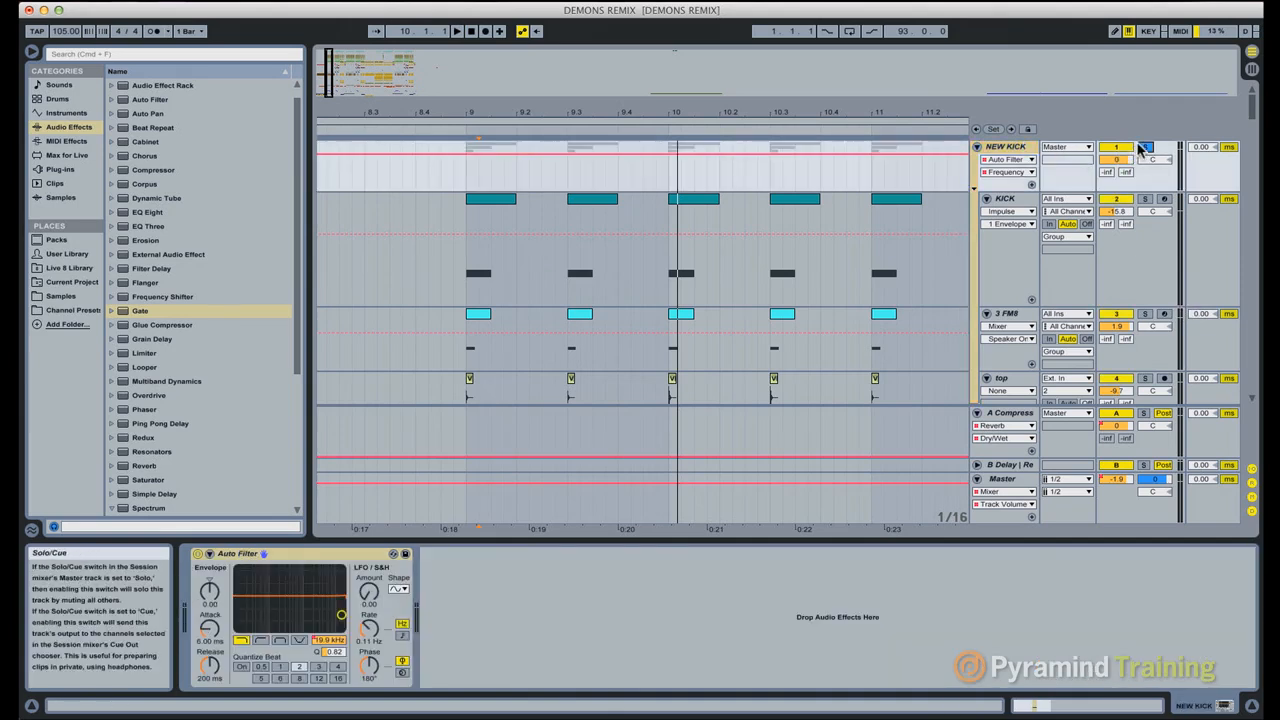
click(486, 199)
scroll(643, 234, down, 1)
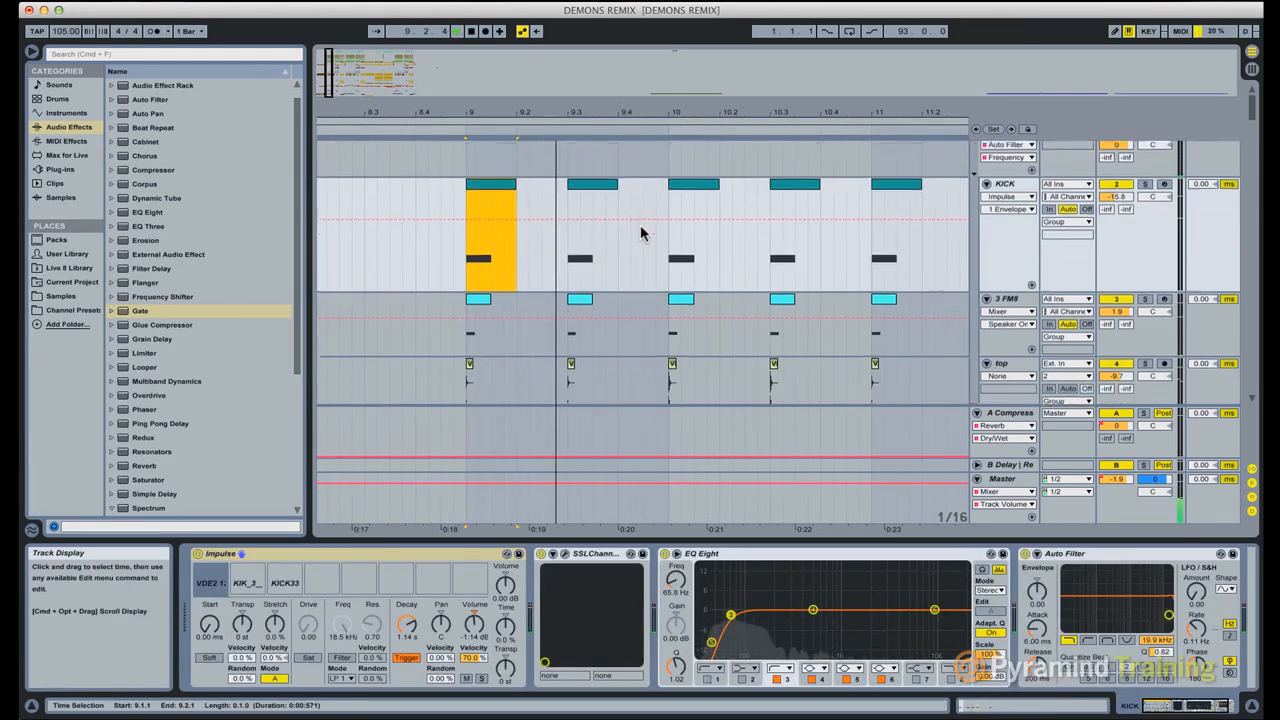
Step: Hide the device chain and look through the soloed snare, audio, Impulse and hi hat tracks during playback
scroll(643, 234, down, 8)
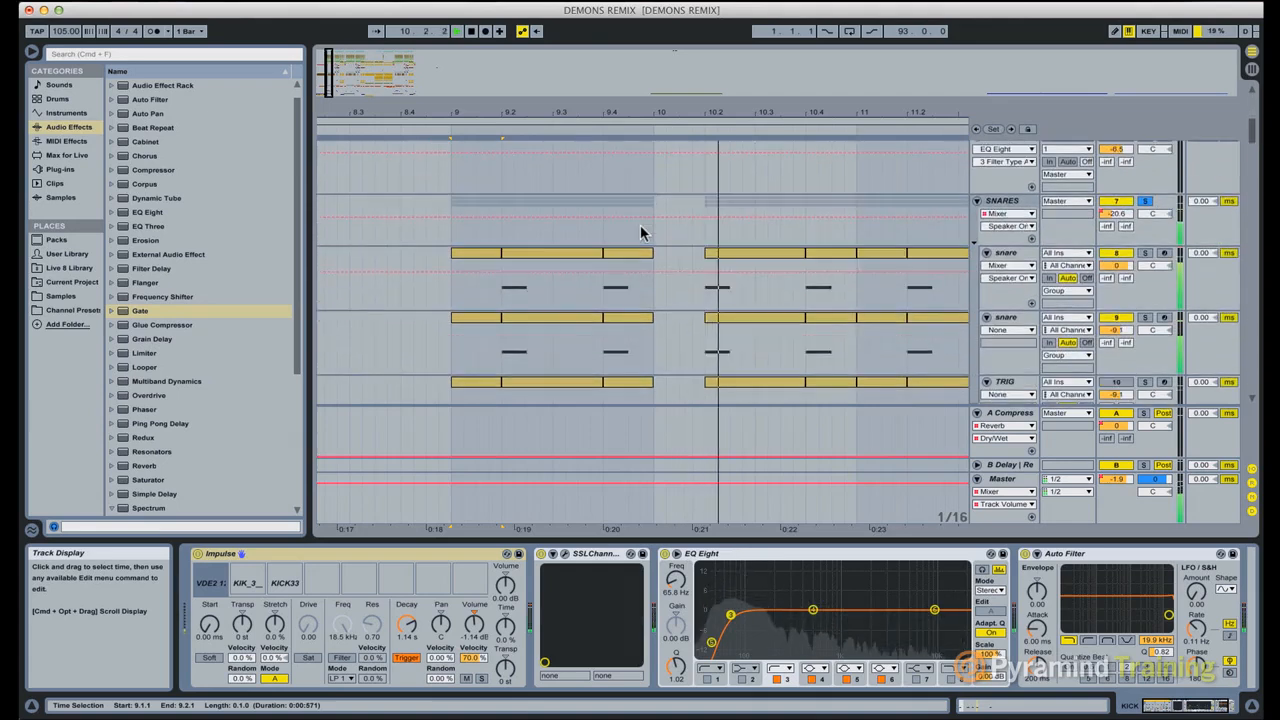
scroll(643, 234, down, 4)
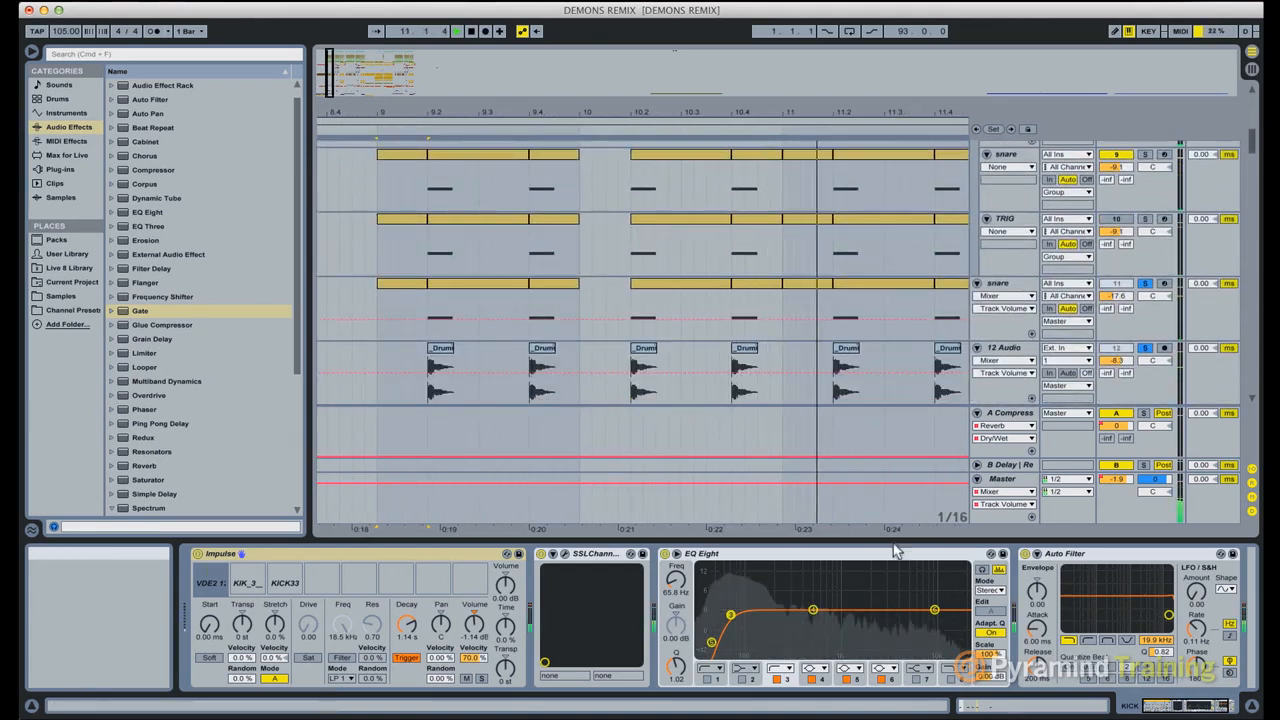
double_click(895, 543)
scroll(777, 397, down, 5)
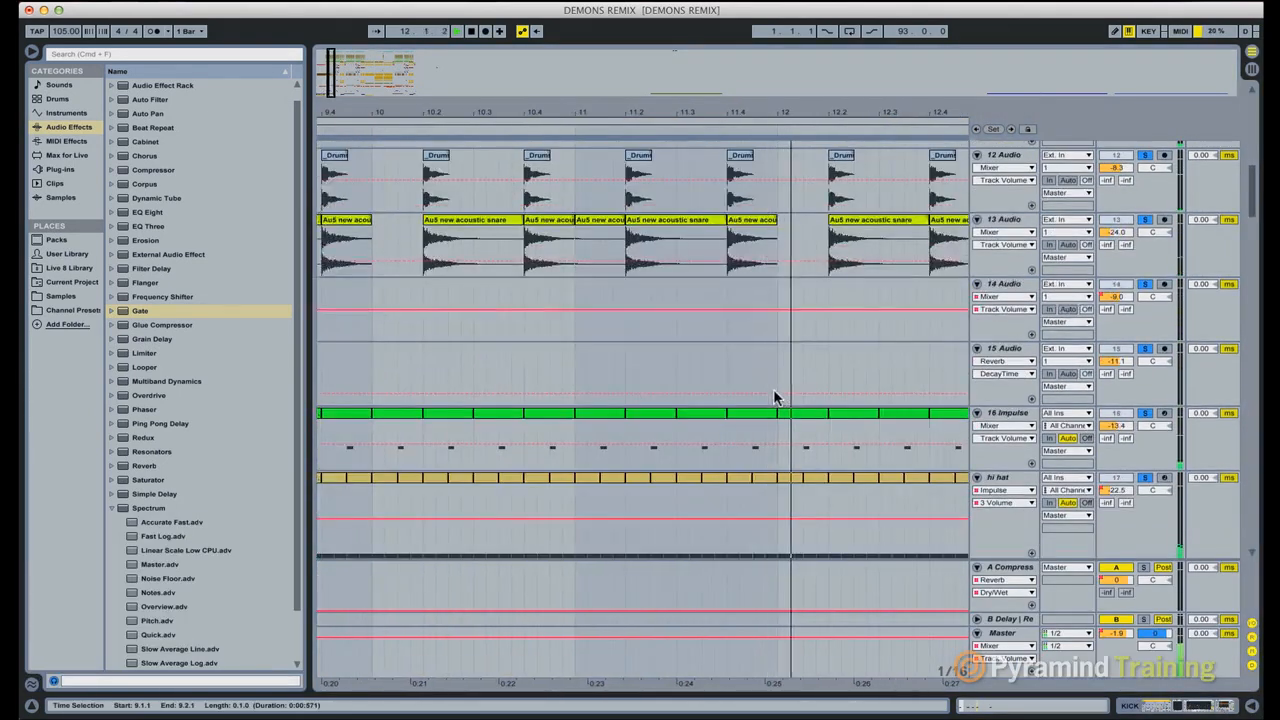
scroll(775, 397, down, 3)
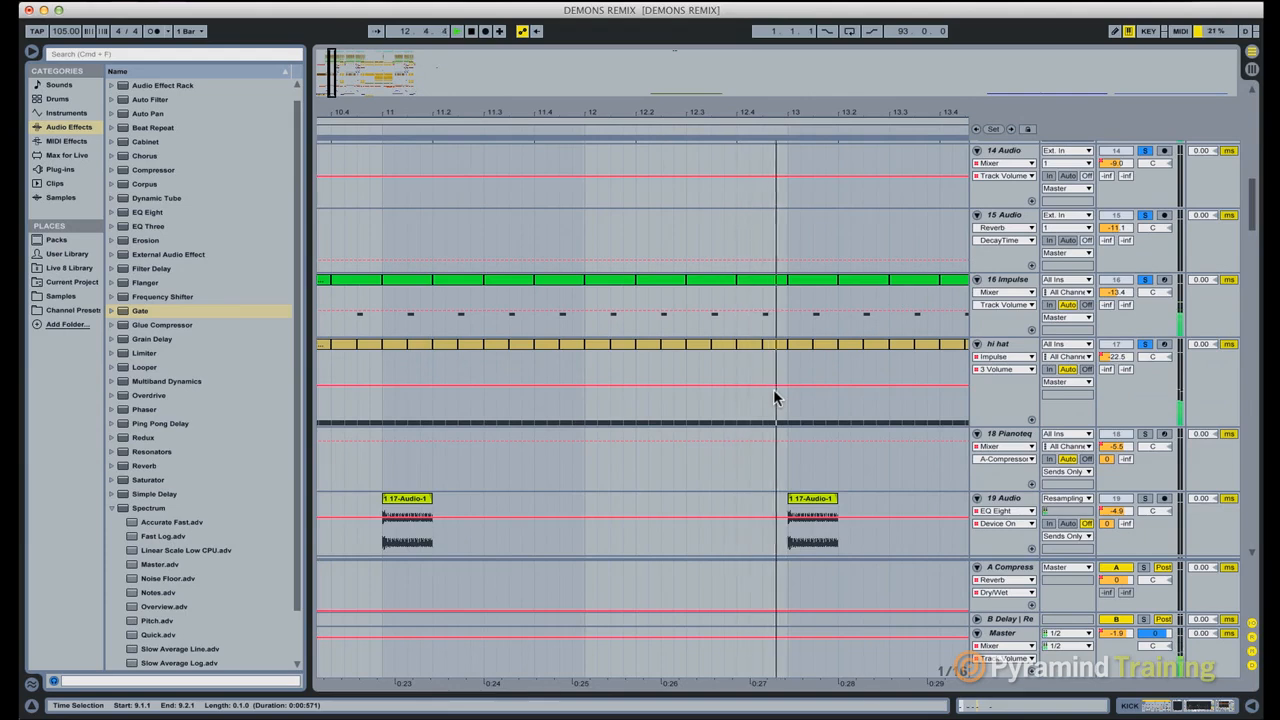
Step: Look back over the soloed drum tracks up to NEW KICK, stop playback and place the insert marker at 9.1.2 on the KICK track
scroll(773, 397, down, 4)
scroll(773, 397, up, 2)
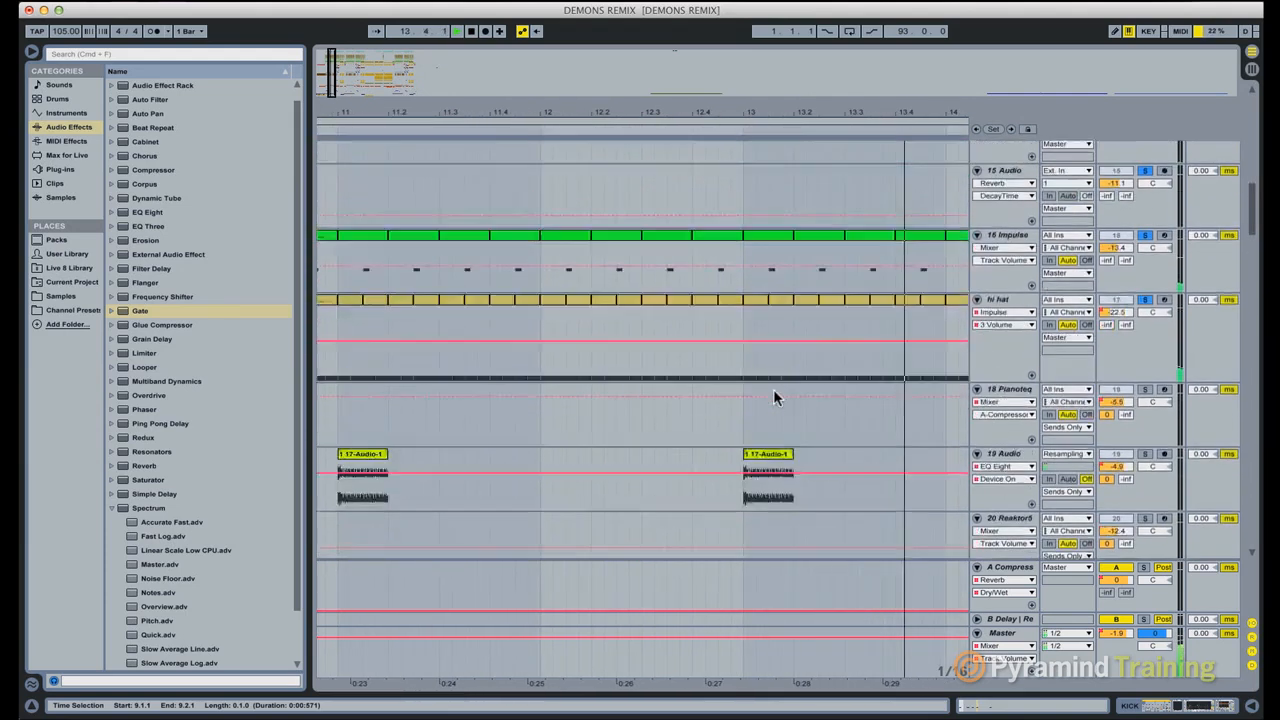
scroll(773, 397, up, 10)
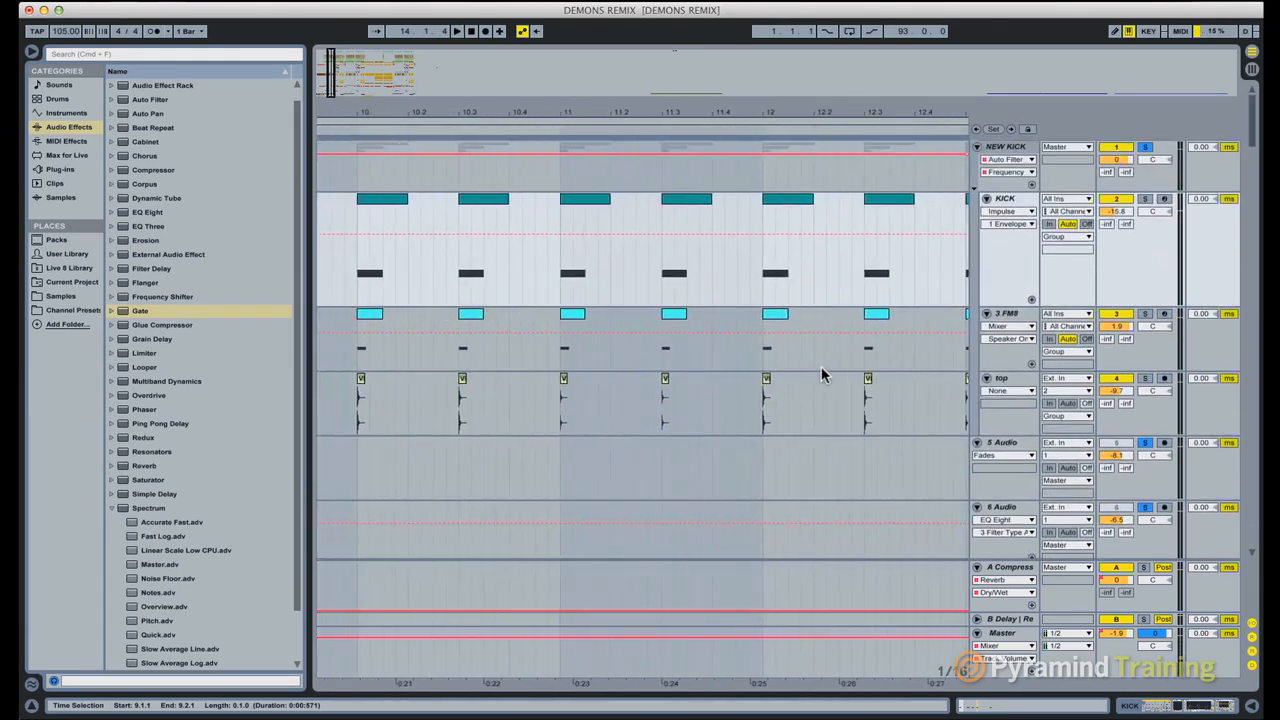
key(space)
click(772, 270)
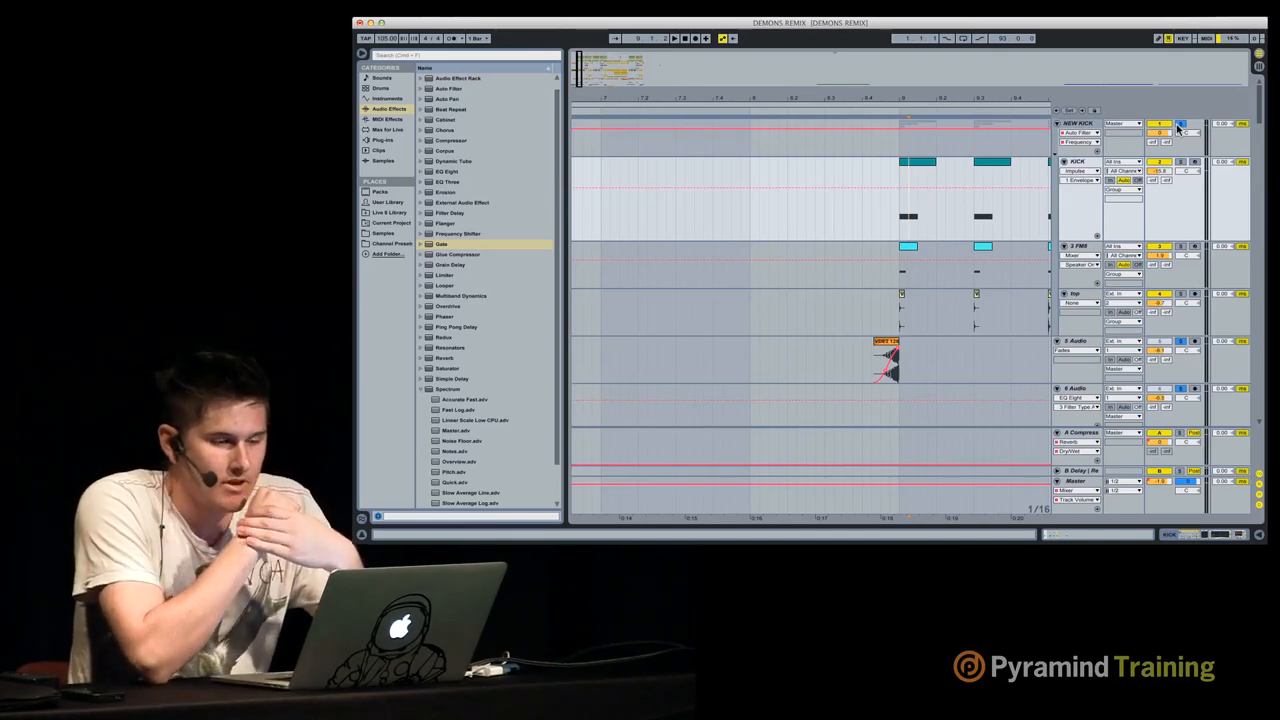
click(868, 195)
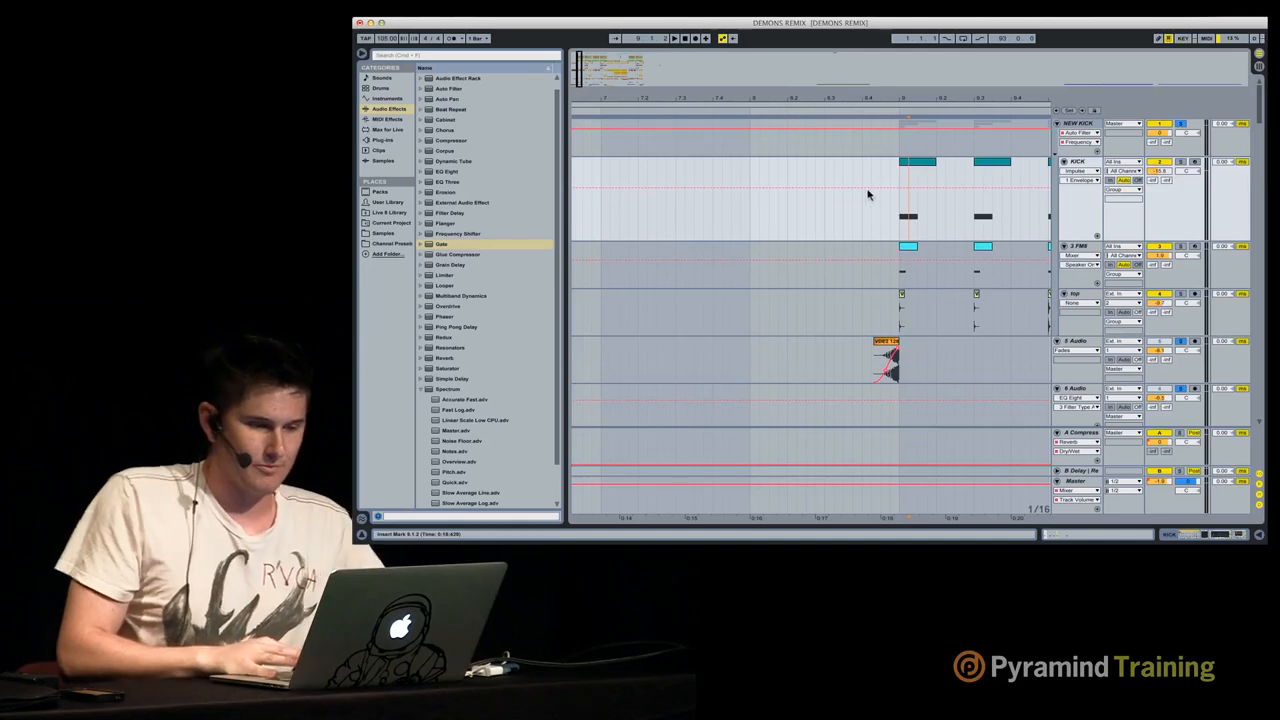
Step: Compare the device chains of the KICK track and the NEW KICK group, ending on the KICK chain
double_click(1087, 125)
click(1091, 165)
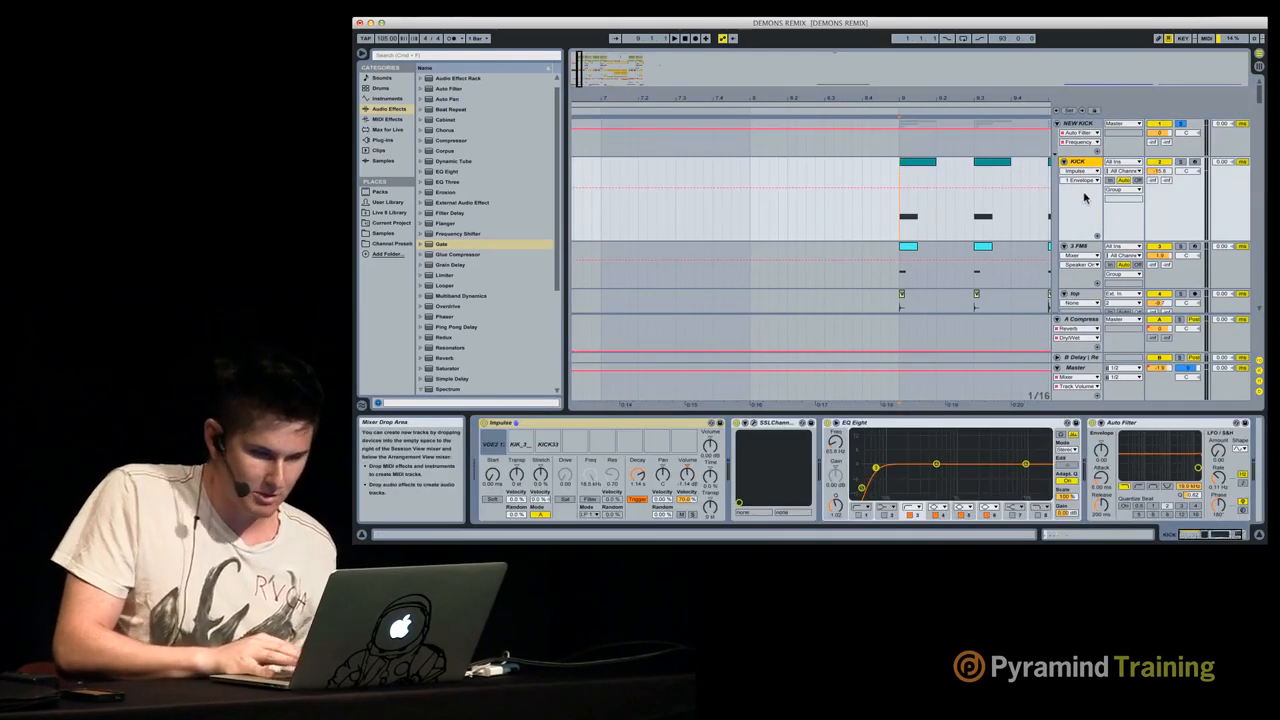
scroll(1086, 200, down, 2)
scroll(1086, 194, up, 2)
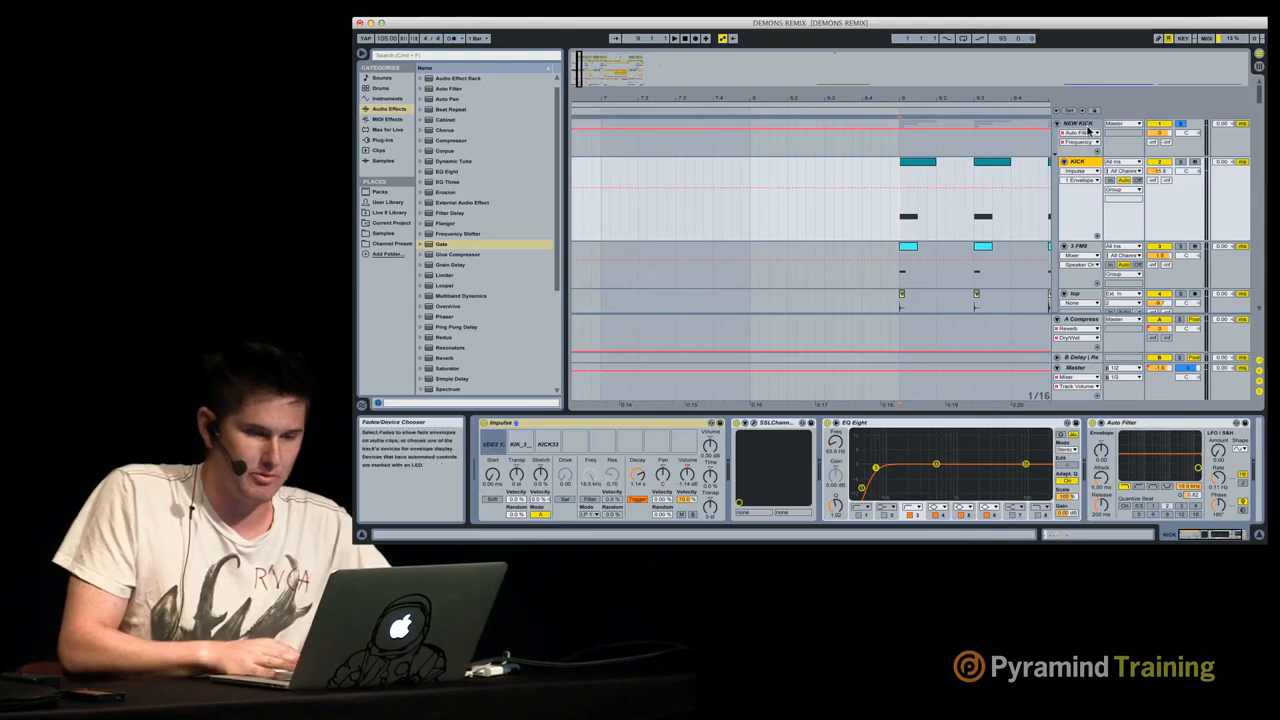
click(1088, 126)
scroll(1084, 138, down, 3)
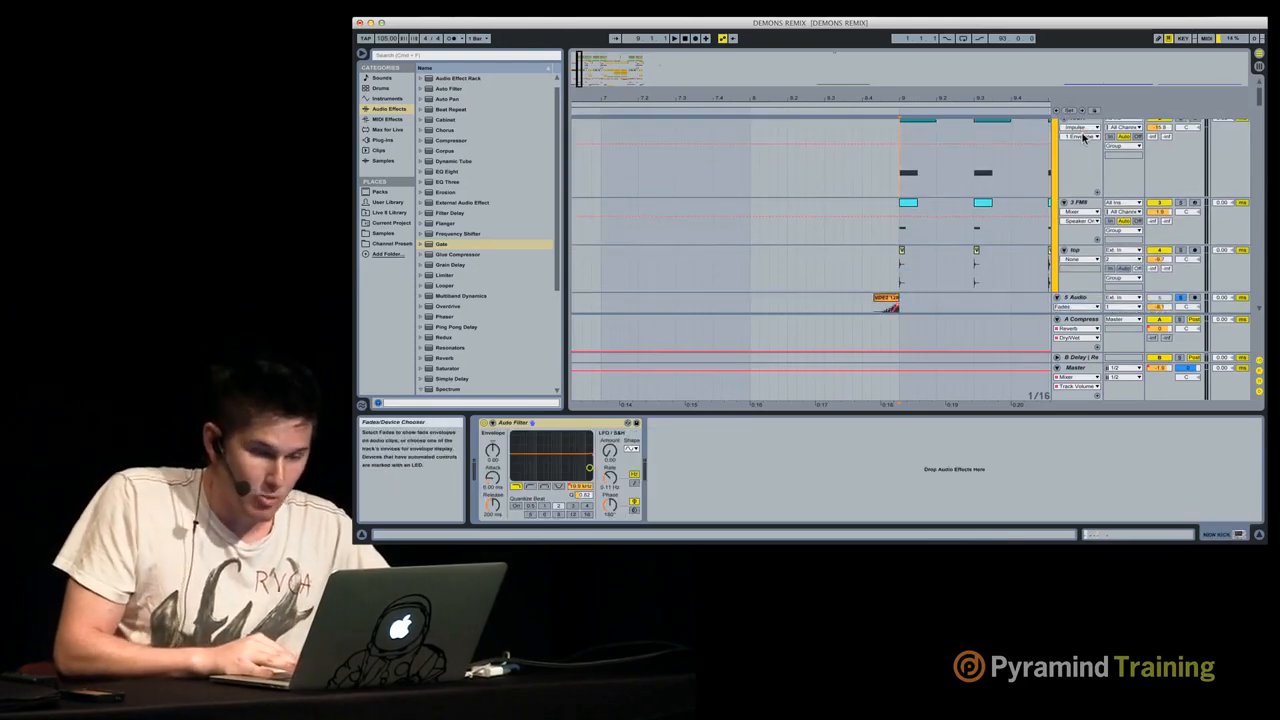
scroll(1084, 138, up, 1)
scroll(924, 165, up, 2)
scroll(924, 165, right, 8)
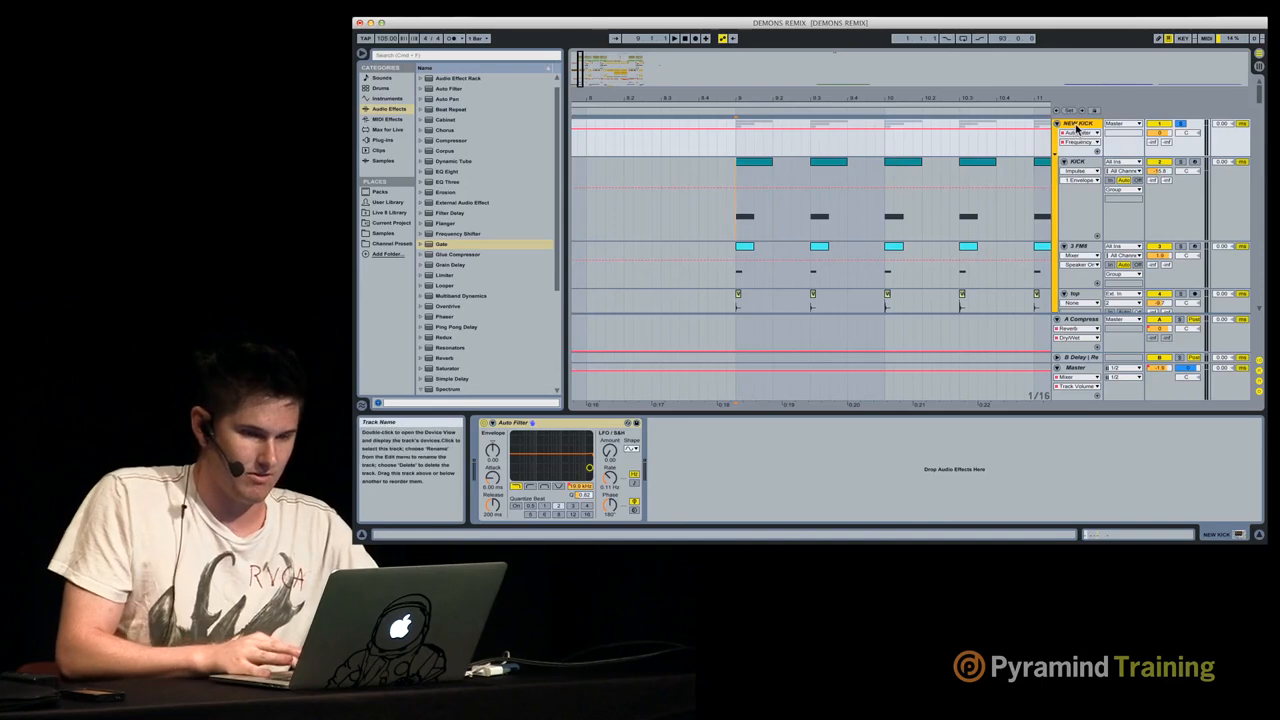
click(1078, 162)
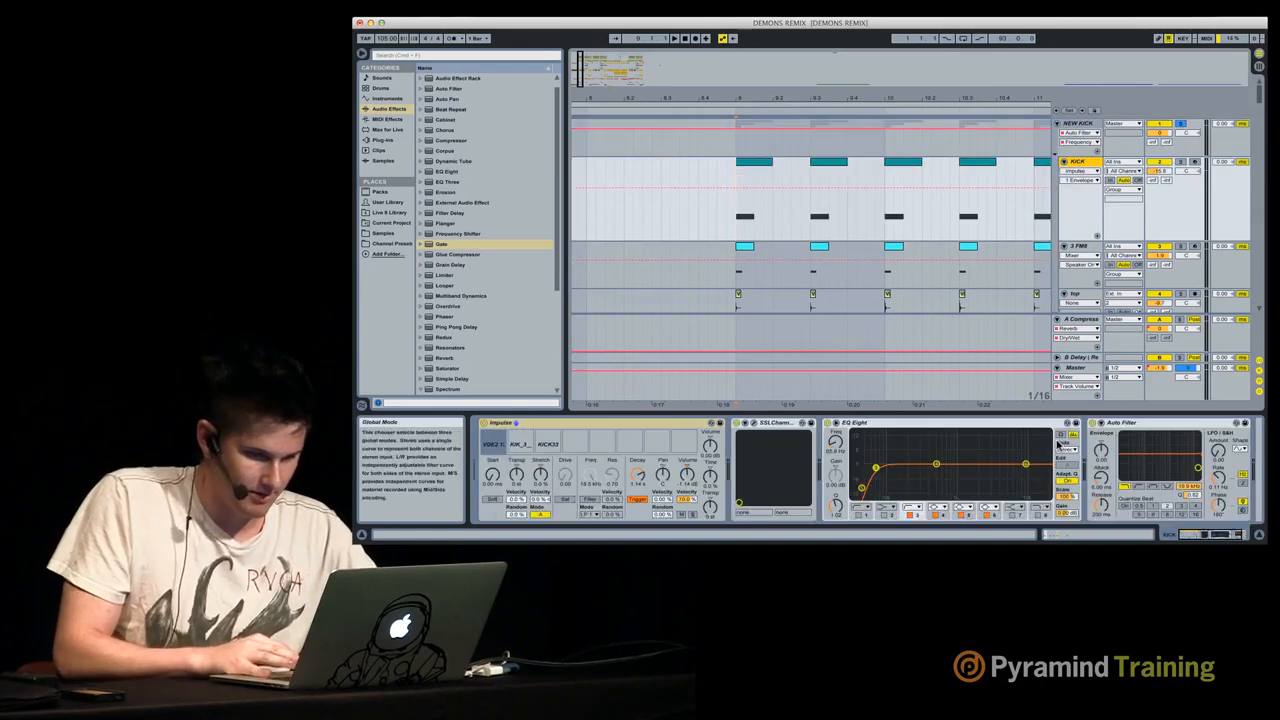
Step: Go through the device chains of the SNARES group, its two snare tracks and the separate snare track below TRIG
scroll(968, 200, down, 6)
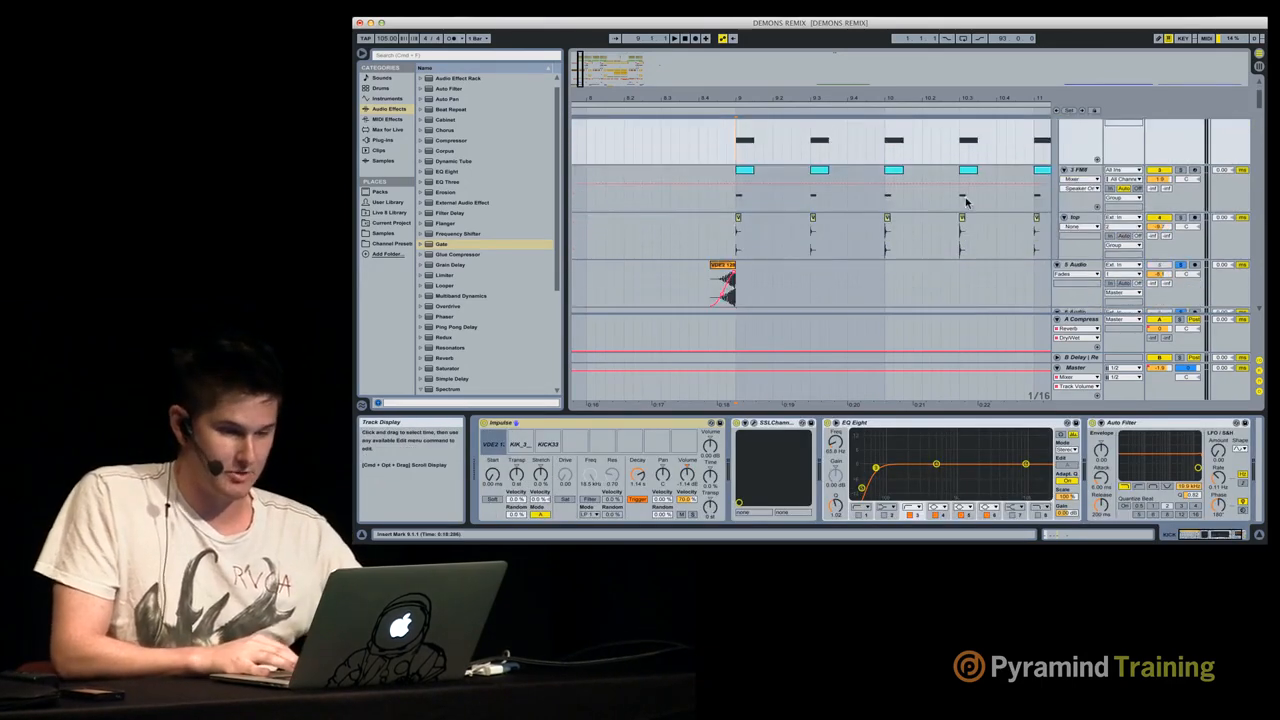
click(1070, 197)
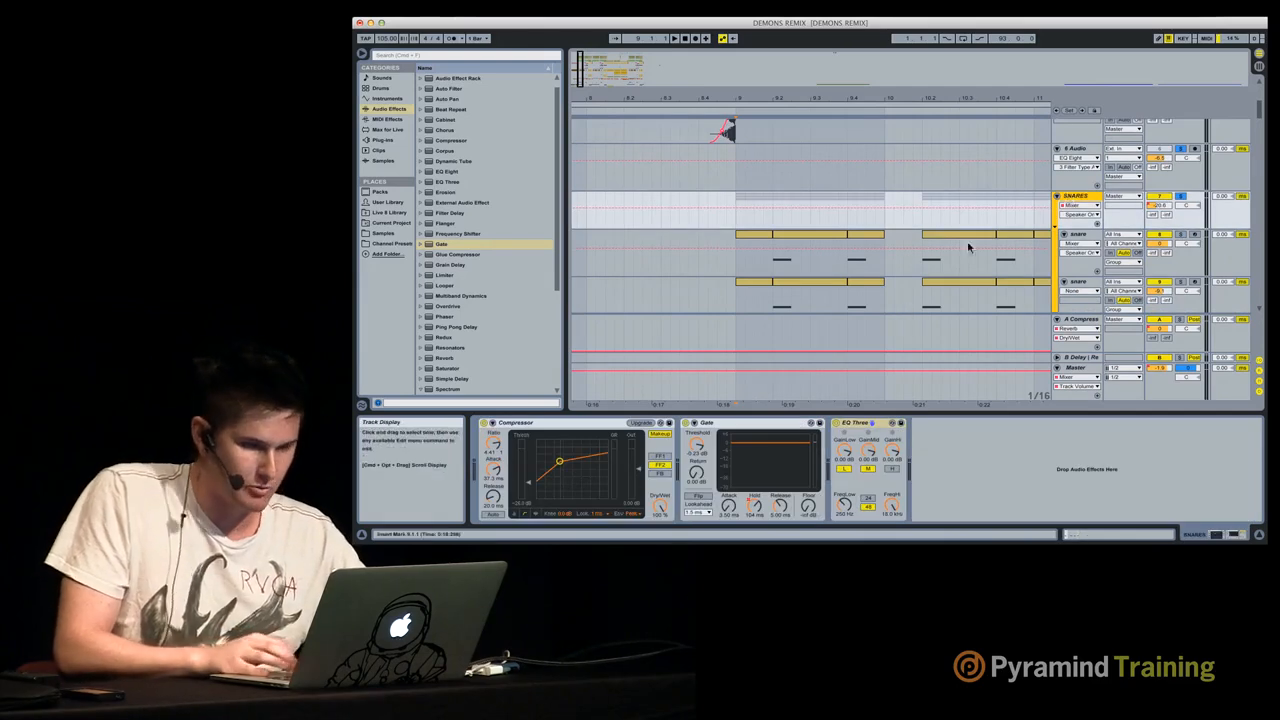
click(1088, 235)
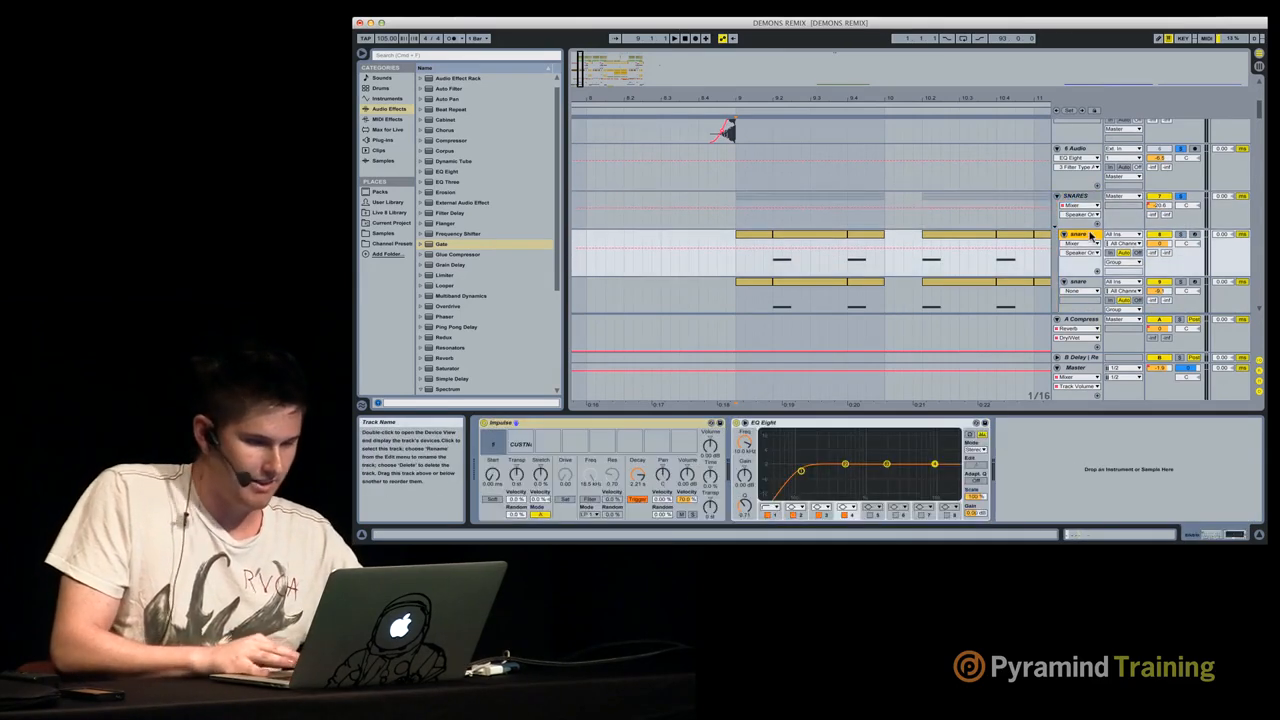
click(1090, 283)
scroll(1104, 247, down, 3)
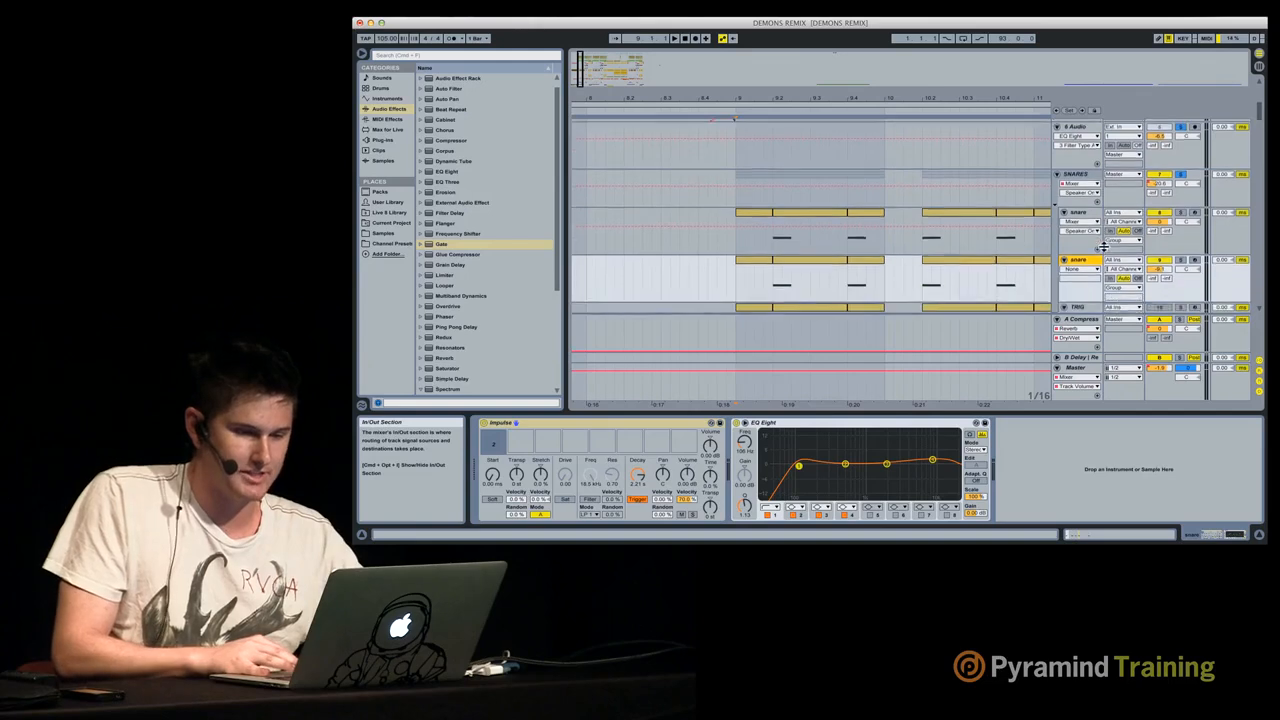
click(1084, 242)
click(1082, 289)
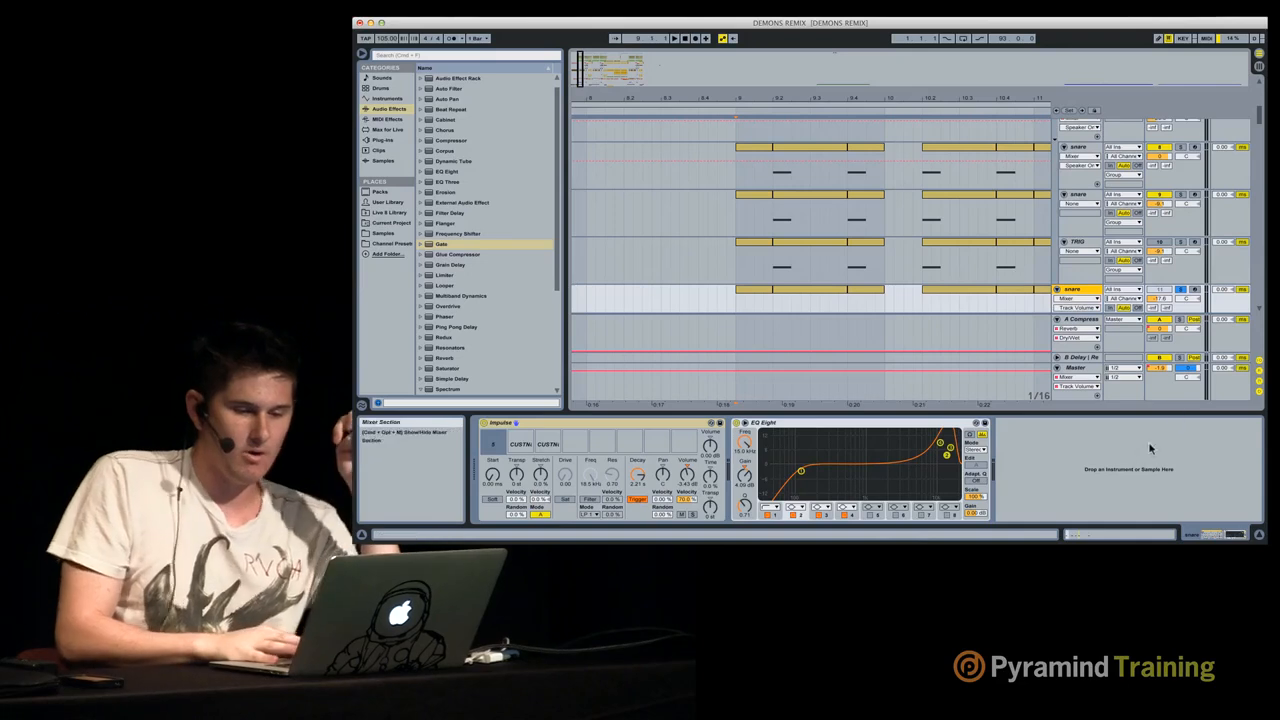
Step: Select the first hi hat clip at bar 9, solo only the hi hat track and show its device chain
click(1118, 421)
click(1117, 414)
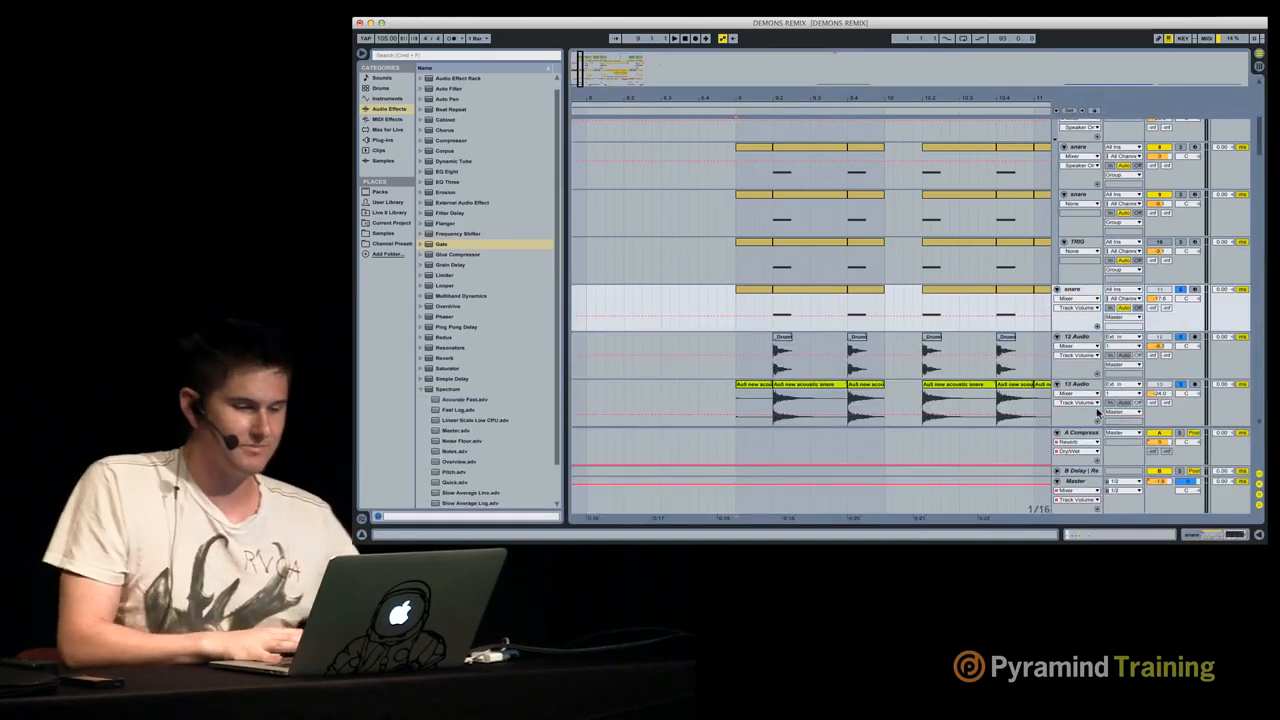
scroll(873, 233, down, 5)
scroll(873, 232, down, 2)
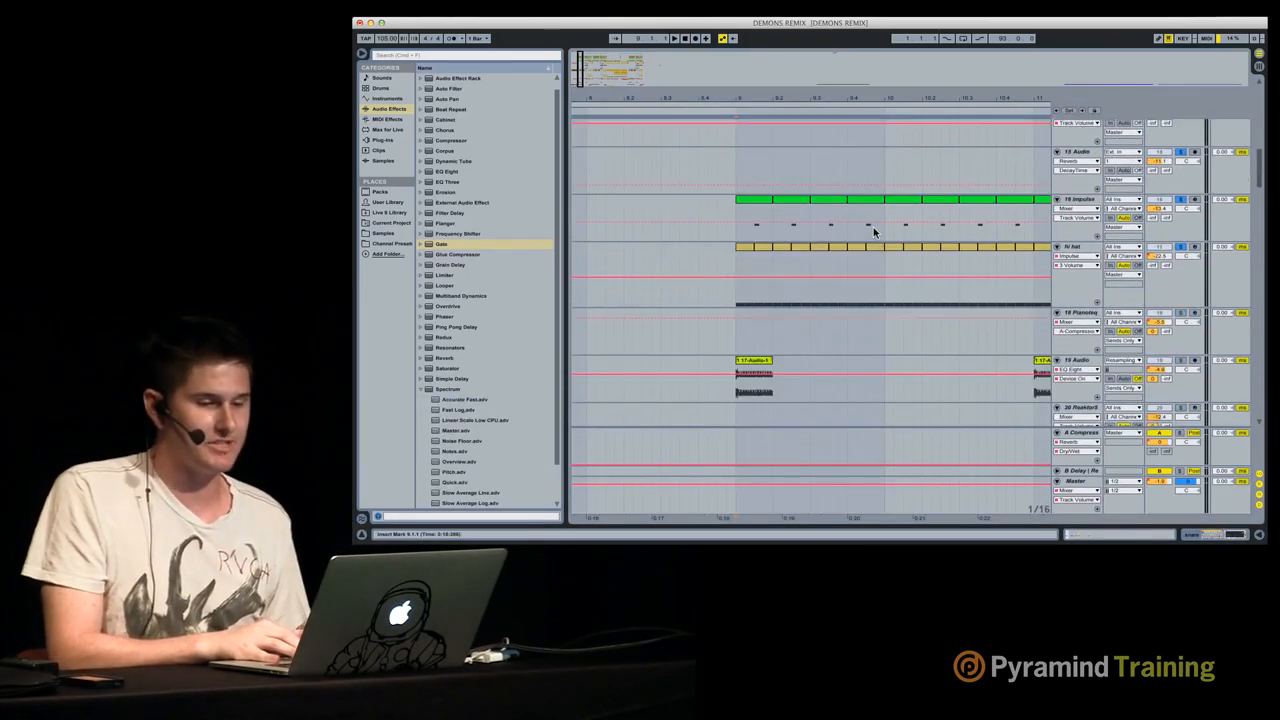
click(743, 249)
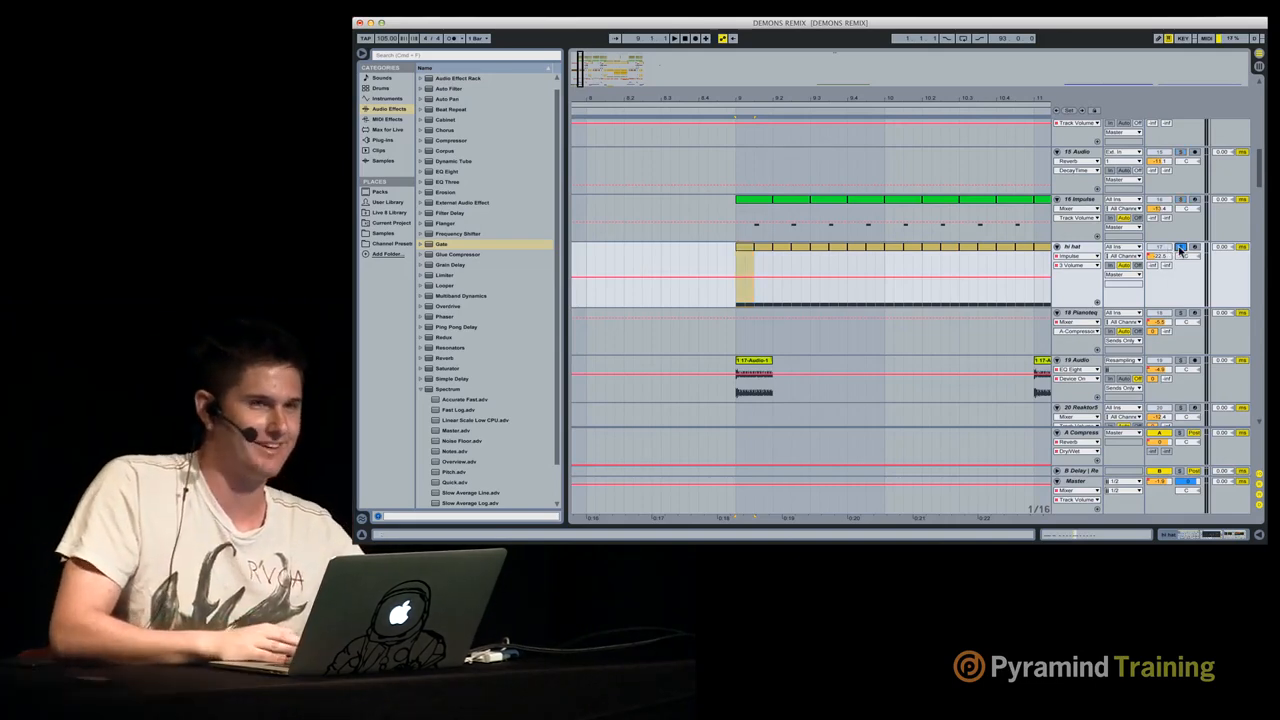
double_click(1080, 245)
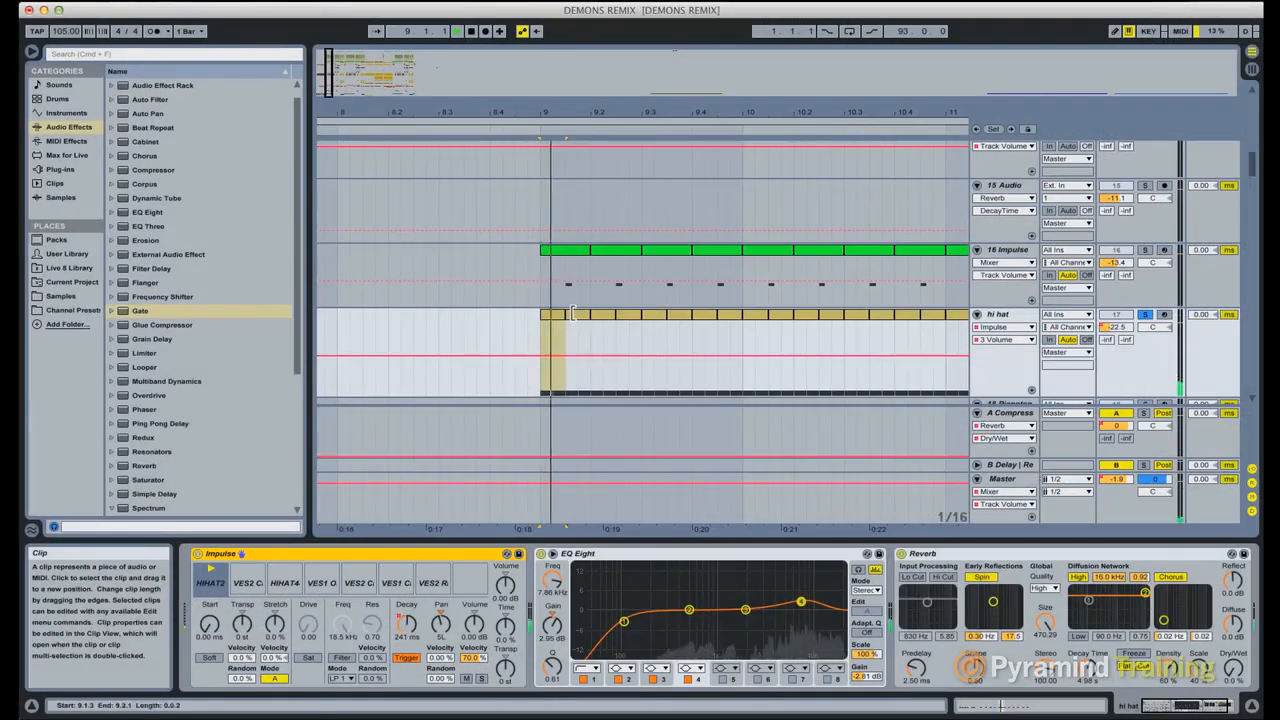
Step: Audition the soloed hi hat track from 9.1.1 with a wider view of the timeline, then stop playback
key(space)
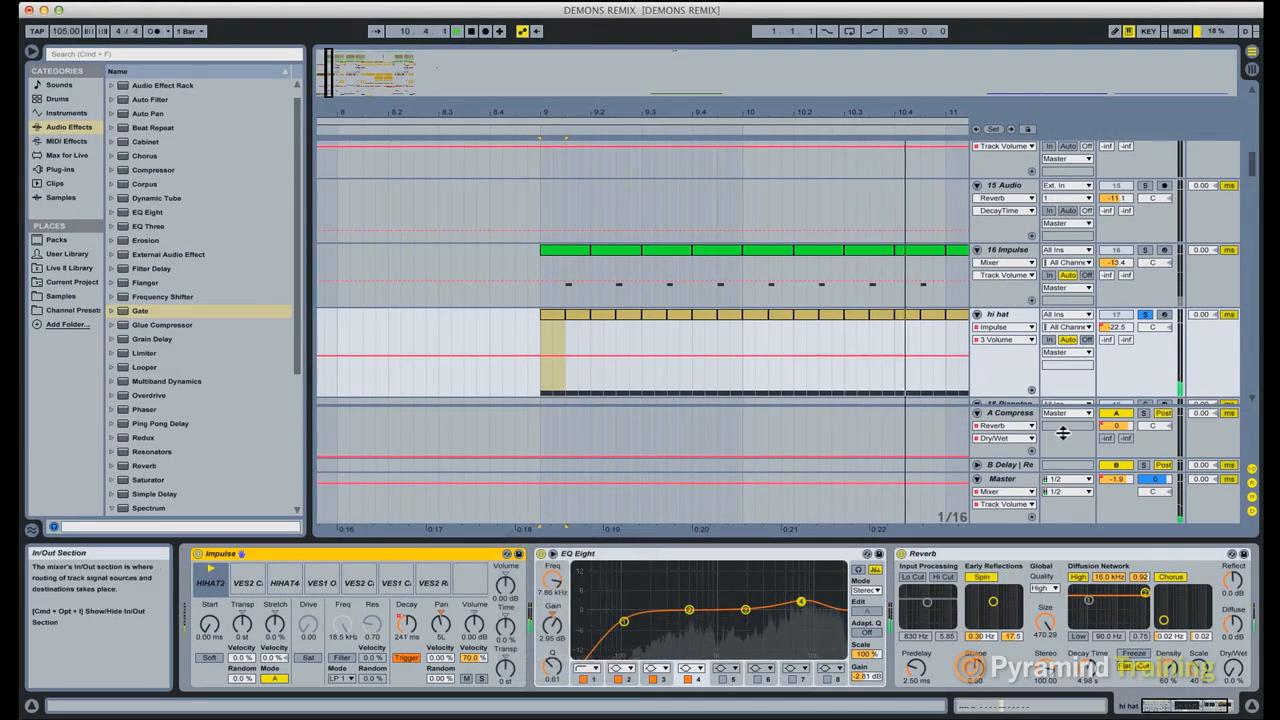
click(556, 315)
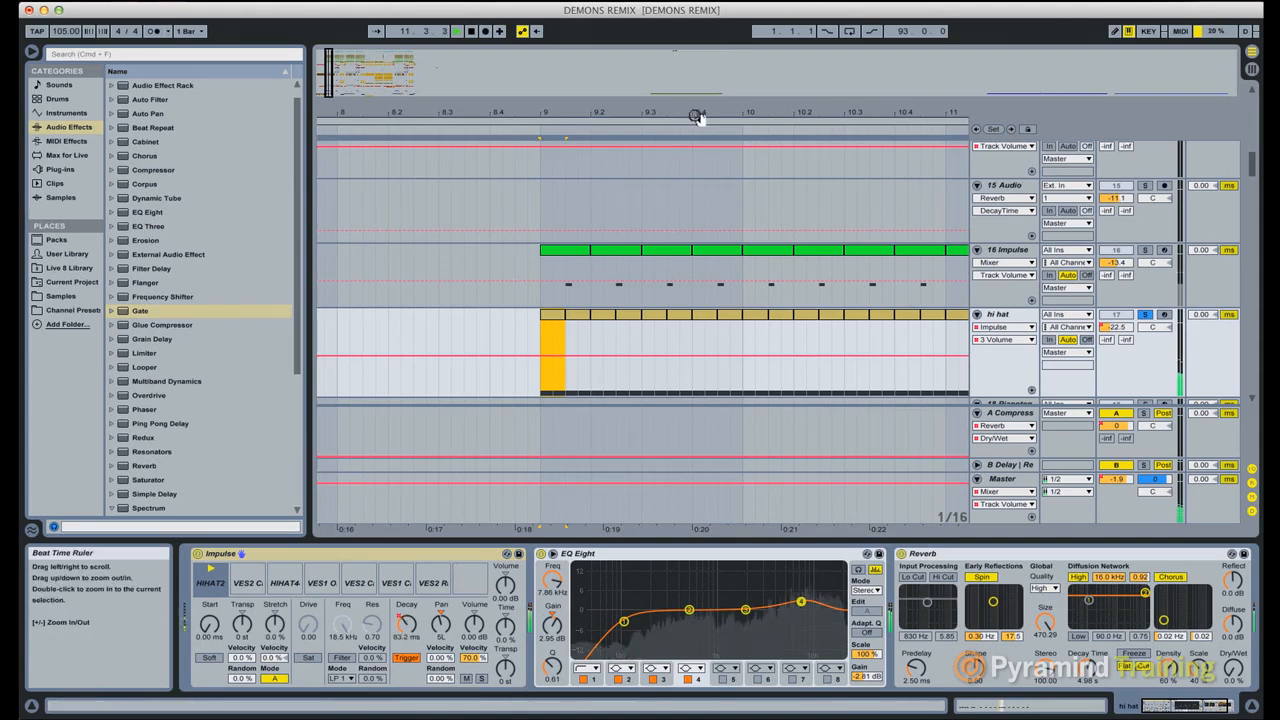
drag(697, 117, 691, 109)
key(space)
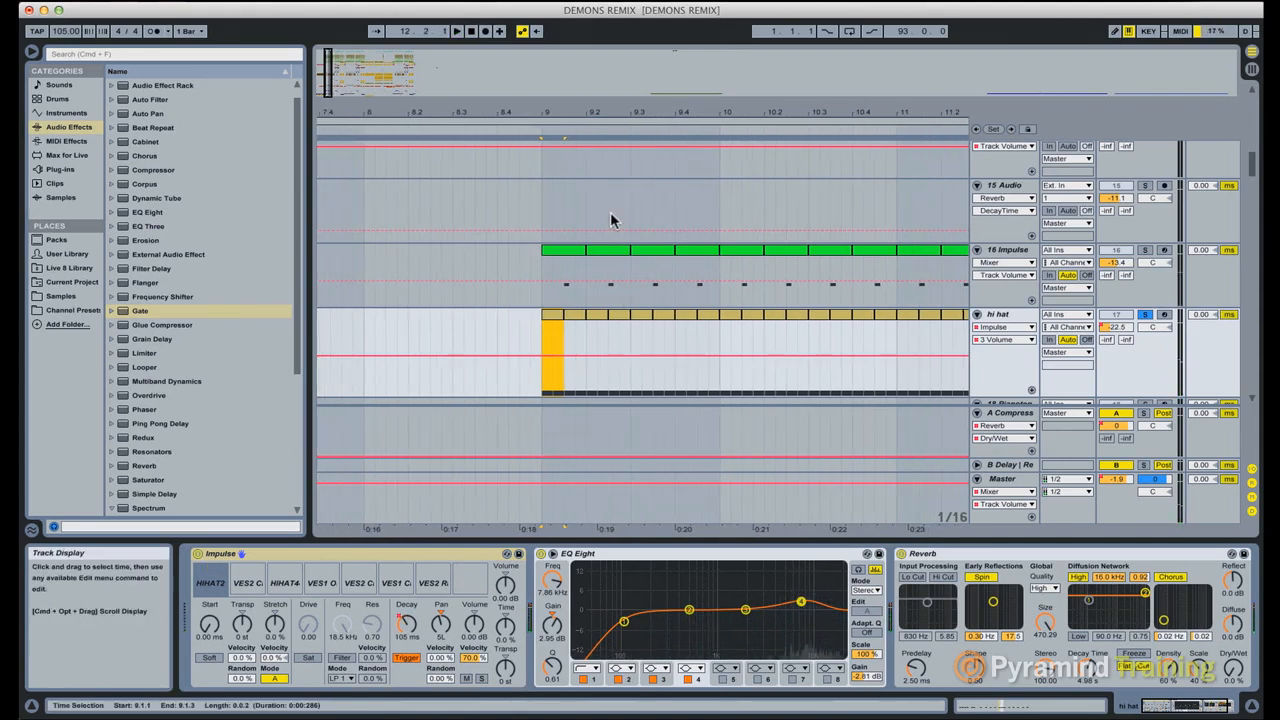
drag(727, 115, 600, 80)
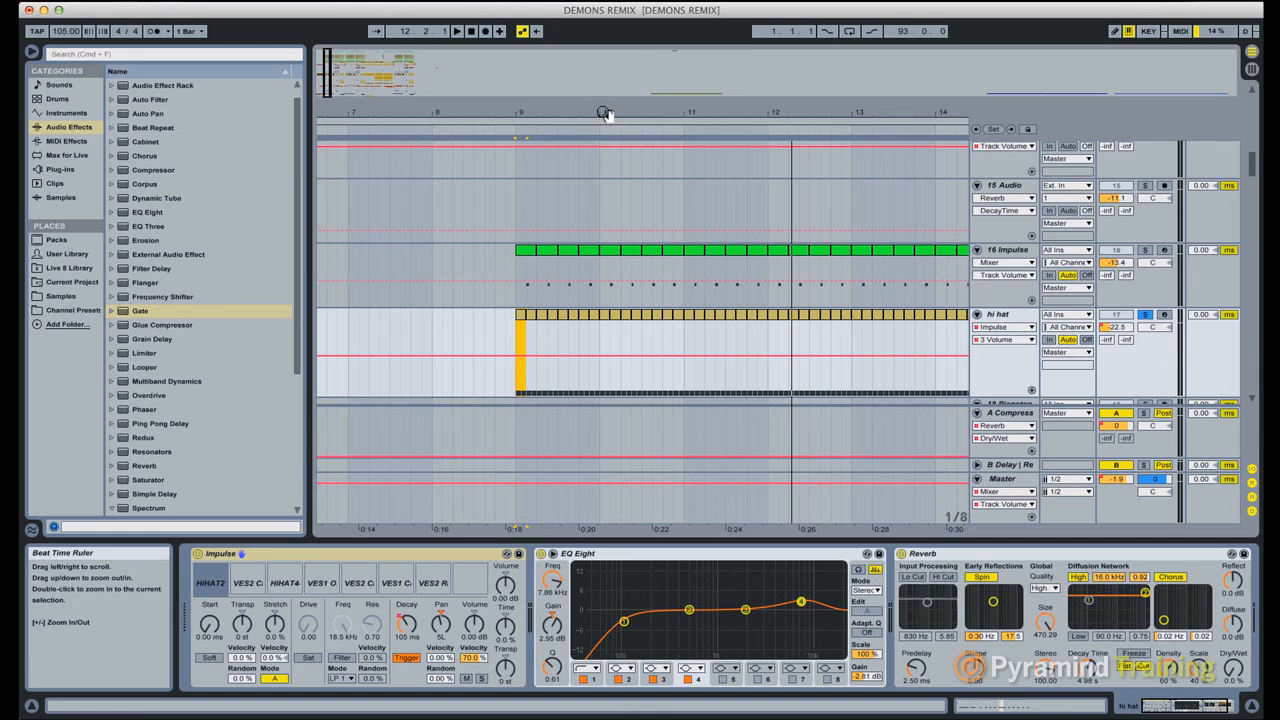
click(518, 330)
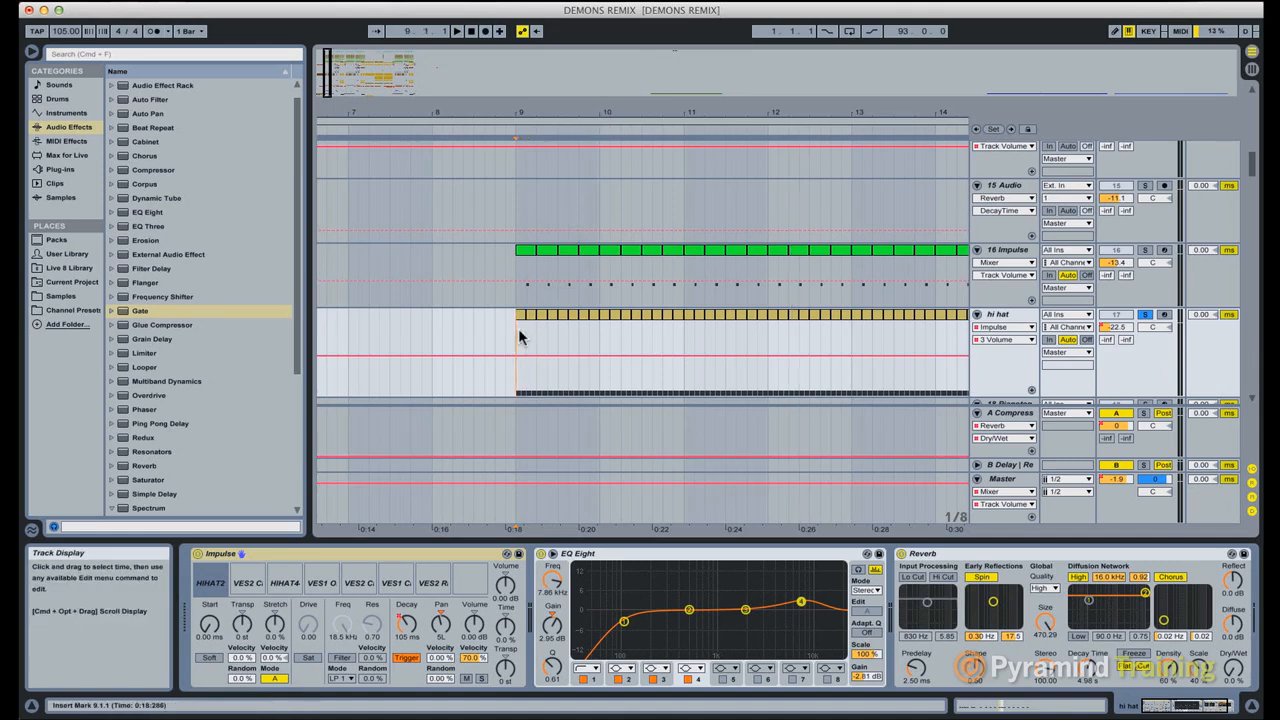
key(space)
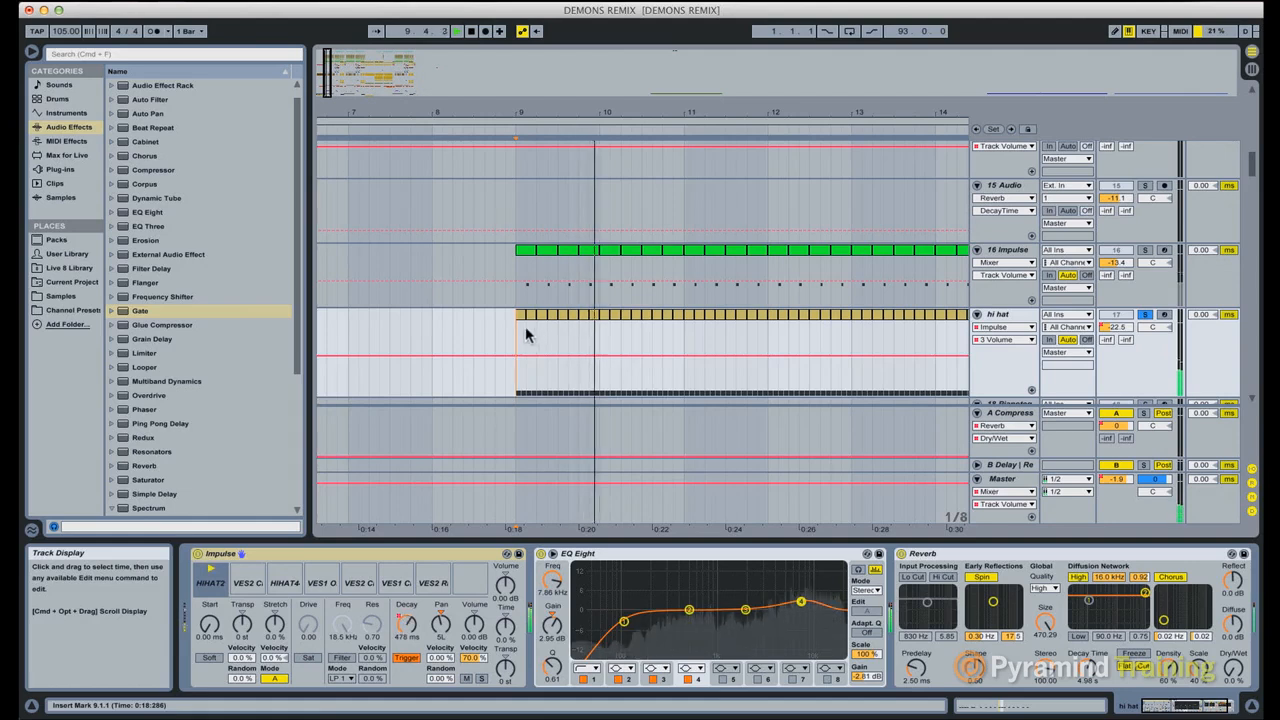
key(space)
Step: Open the first two hi hat clips at bar 9 and examine their notes down to the HIHAT211(CLSD) row
double_click(520, 314)
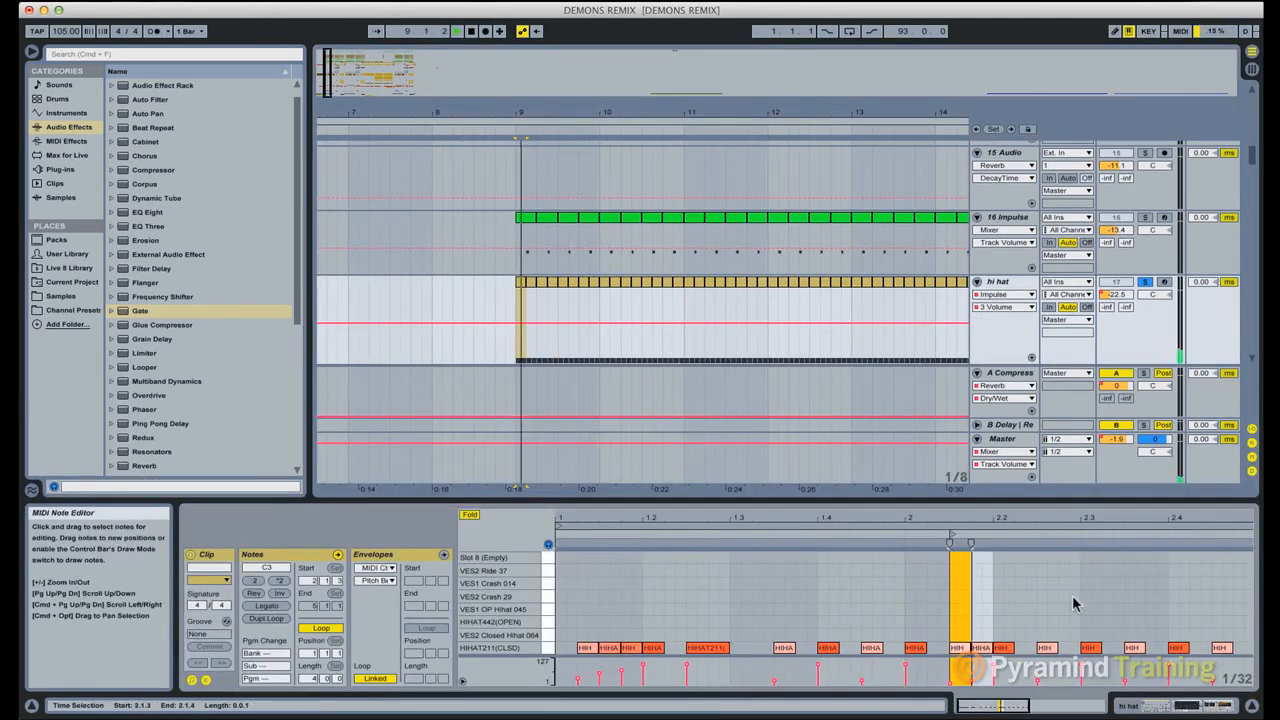
click(522, 286)
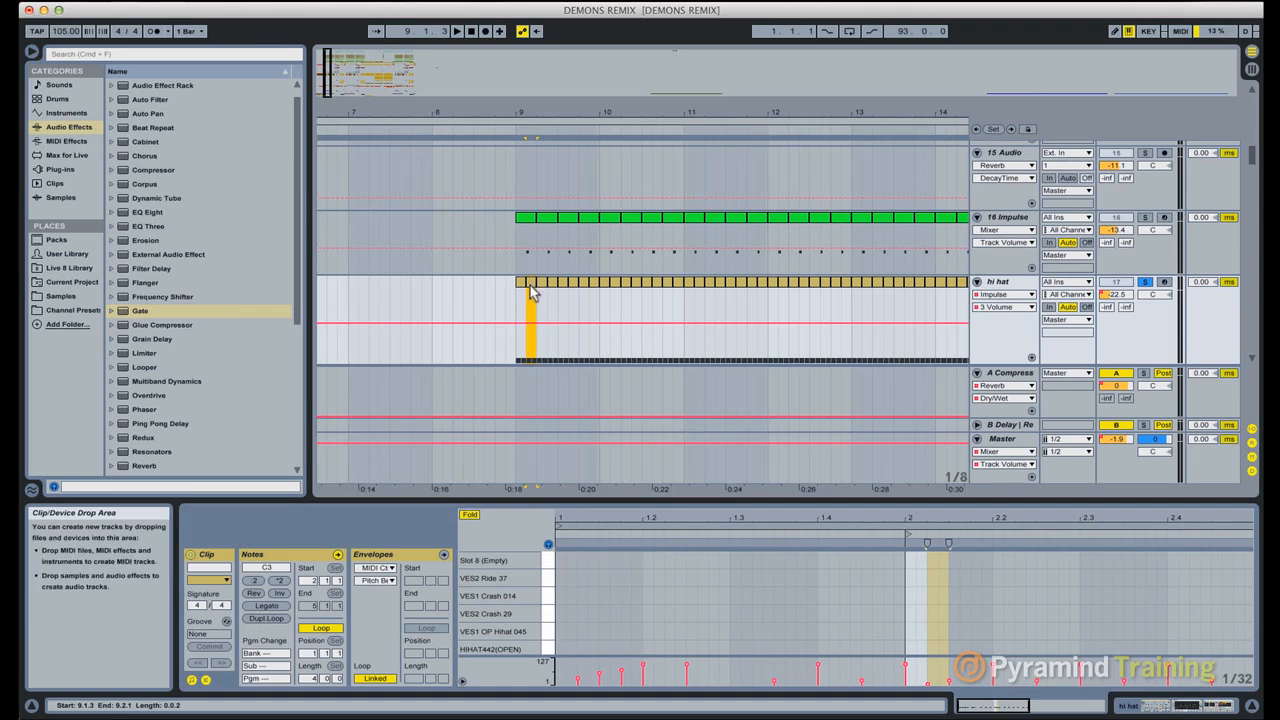
click(938, 628)
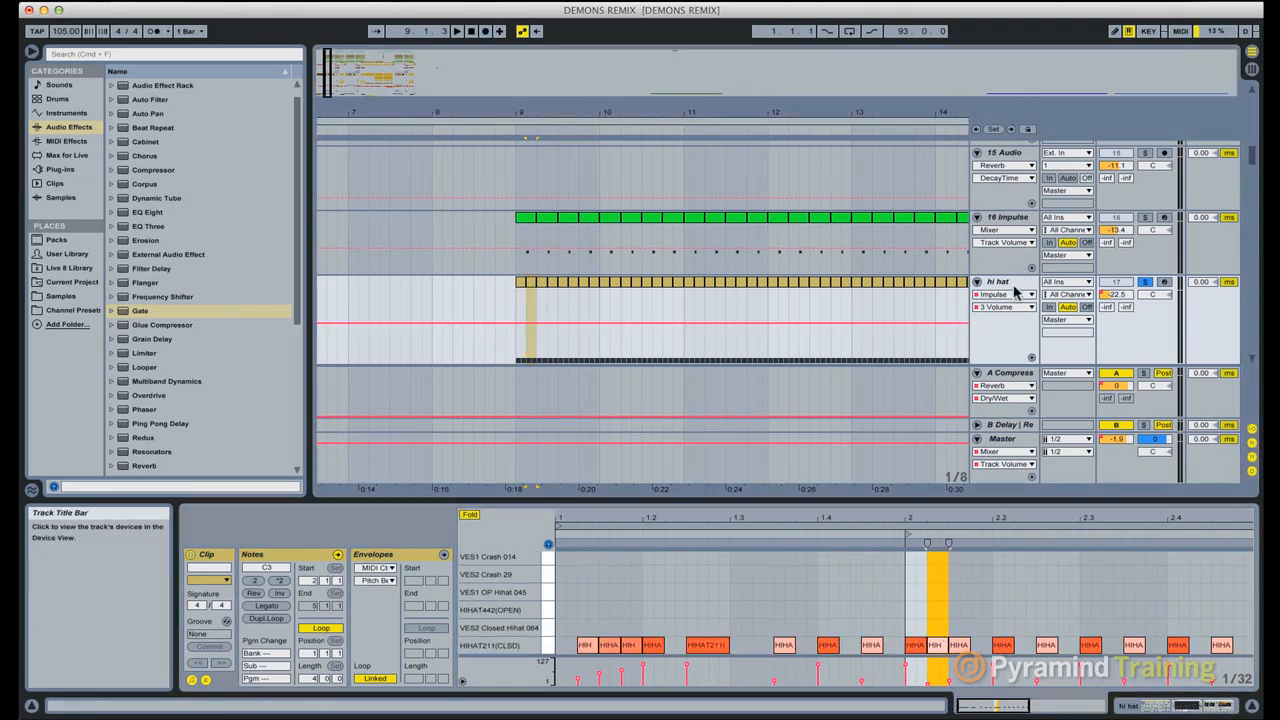
Step: Play the hi hat while watching the Impulse Decay move in its device chain, then display the Decay automation on the track
double_click(1011, 285)
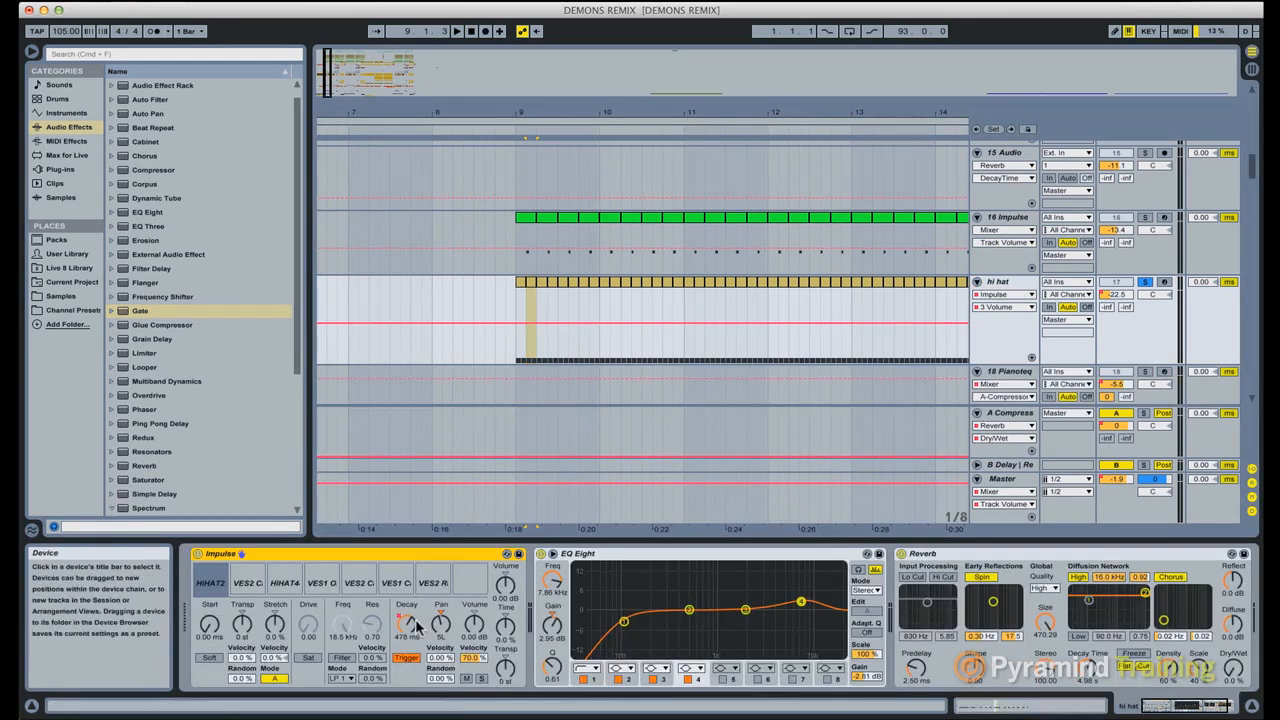
key(space)
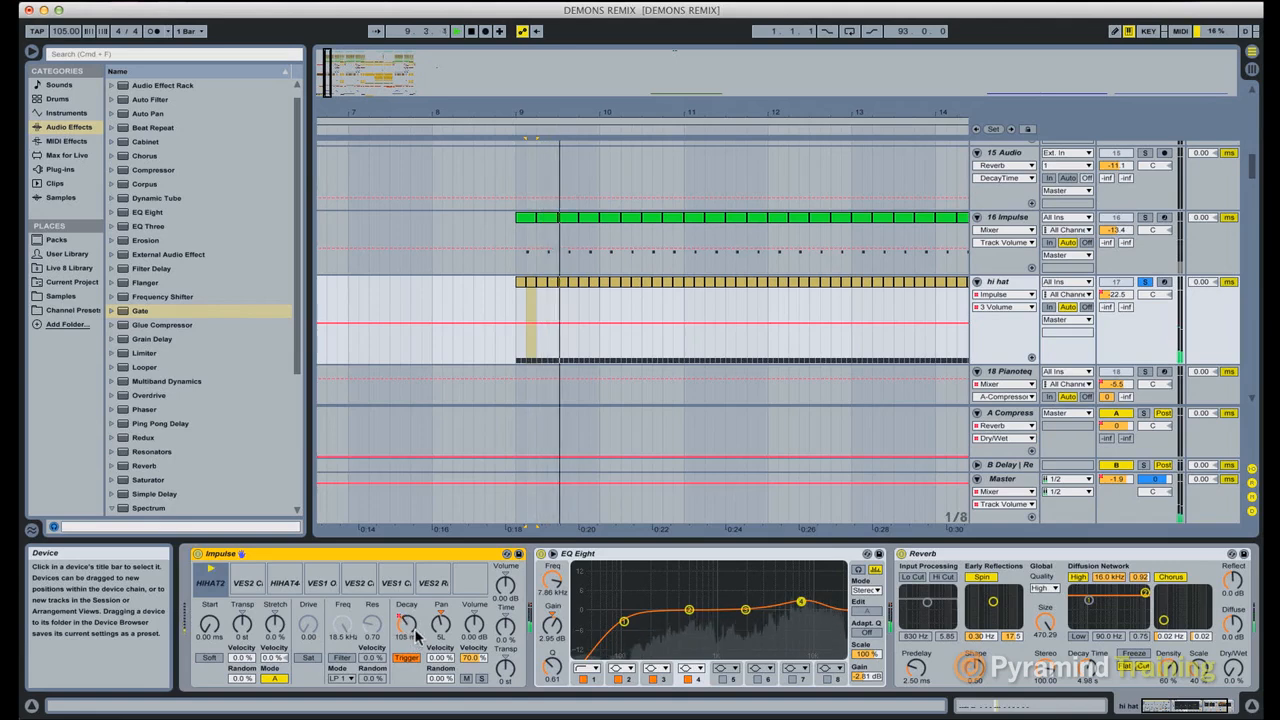
drag(418, 623, 423, 626)
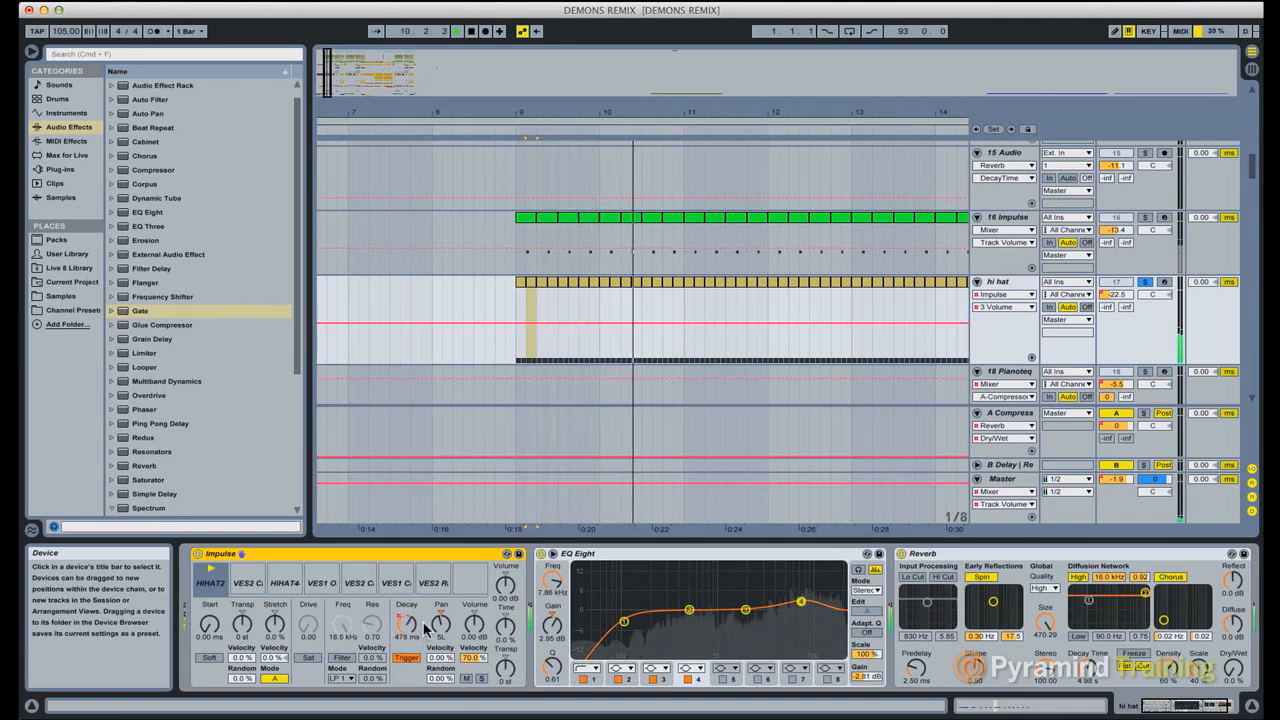
key(space)
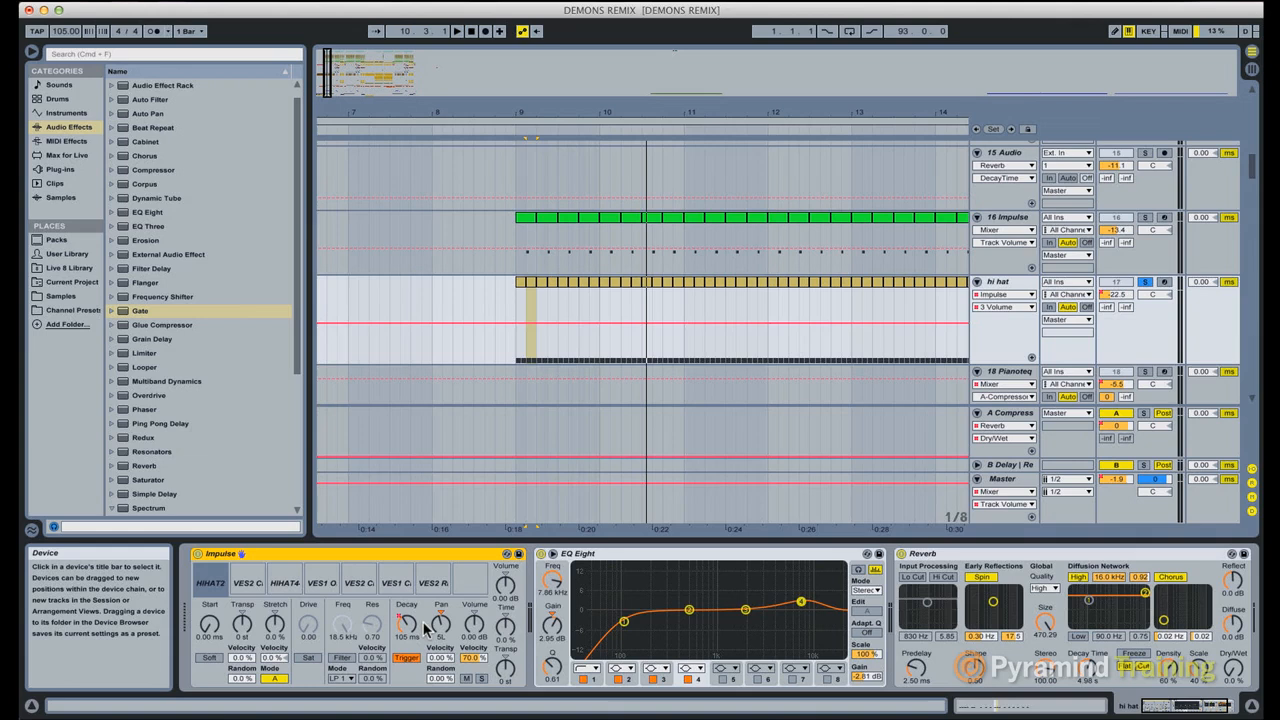
click(409, 622)
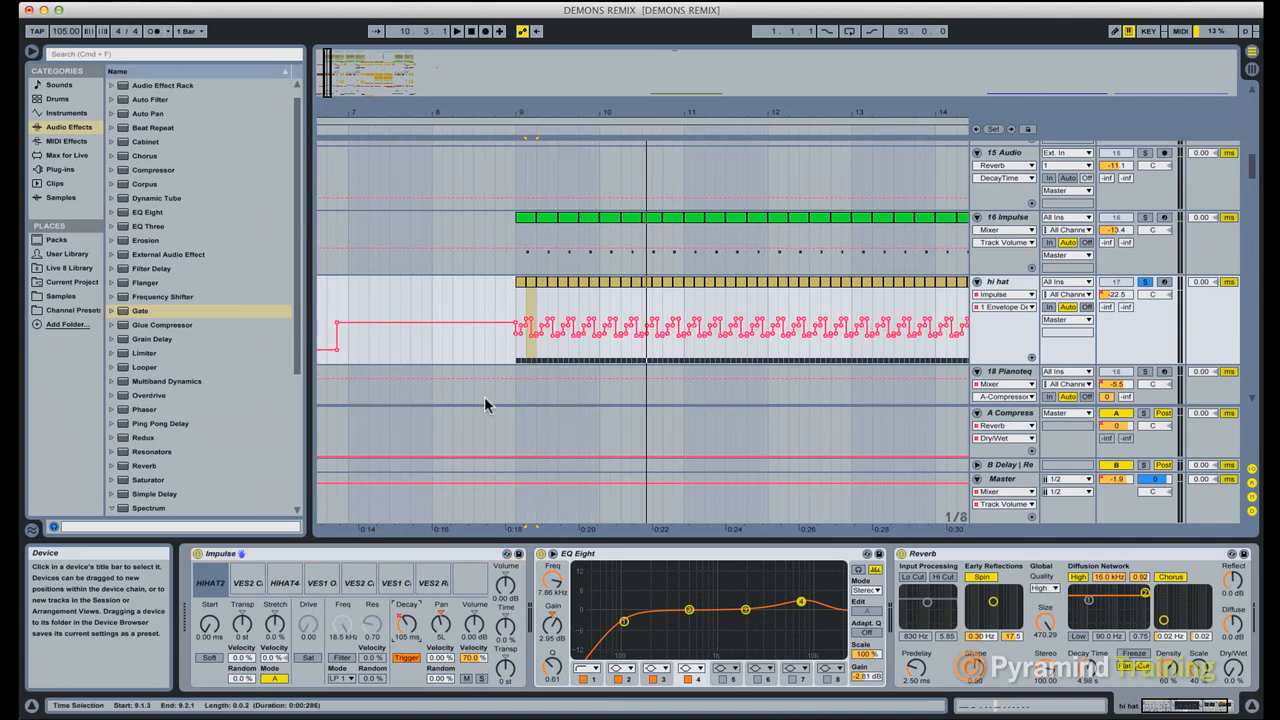
Step: Flatten the hi hat's Decay automation from bar 9 onward, audition it from 9.1.1 and restore the automation
drag(514, 337, 965, 322)
click(493, 300)
key(space)
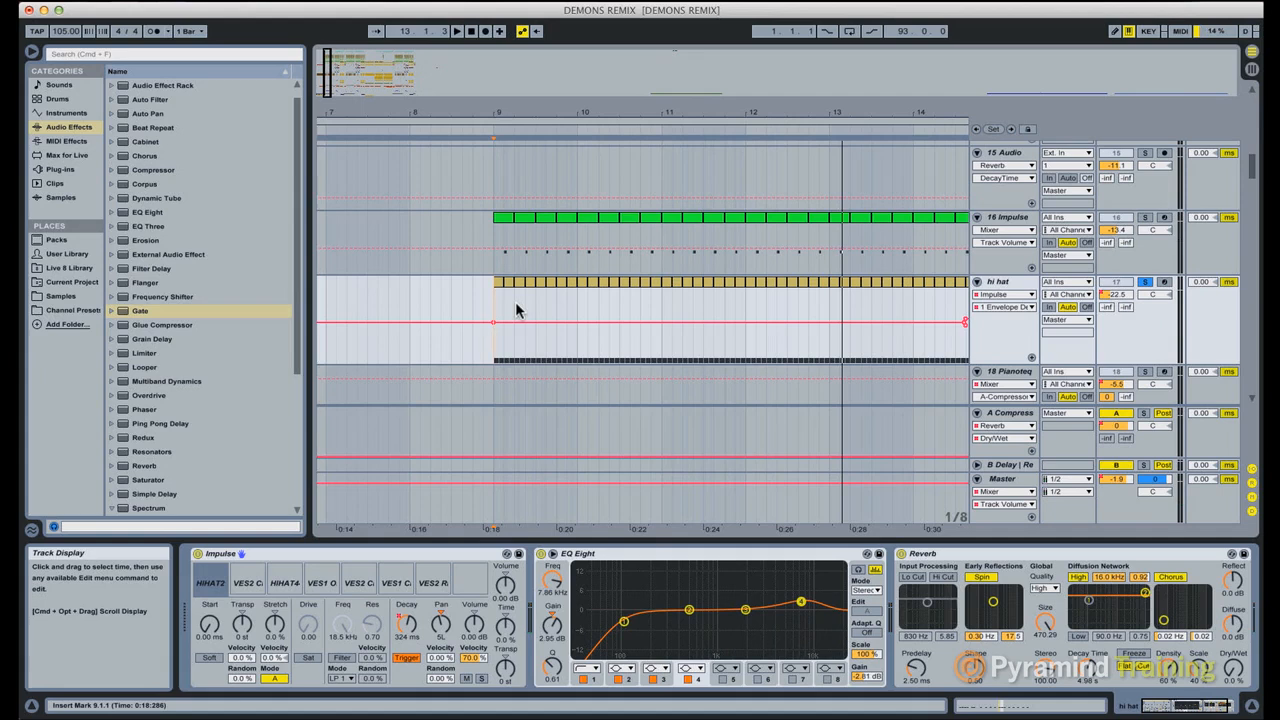
key(super+v)
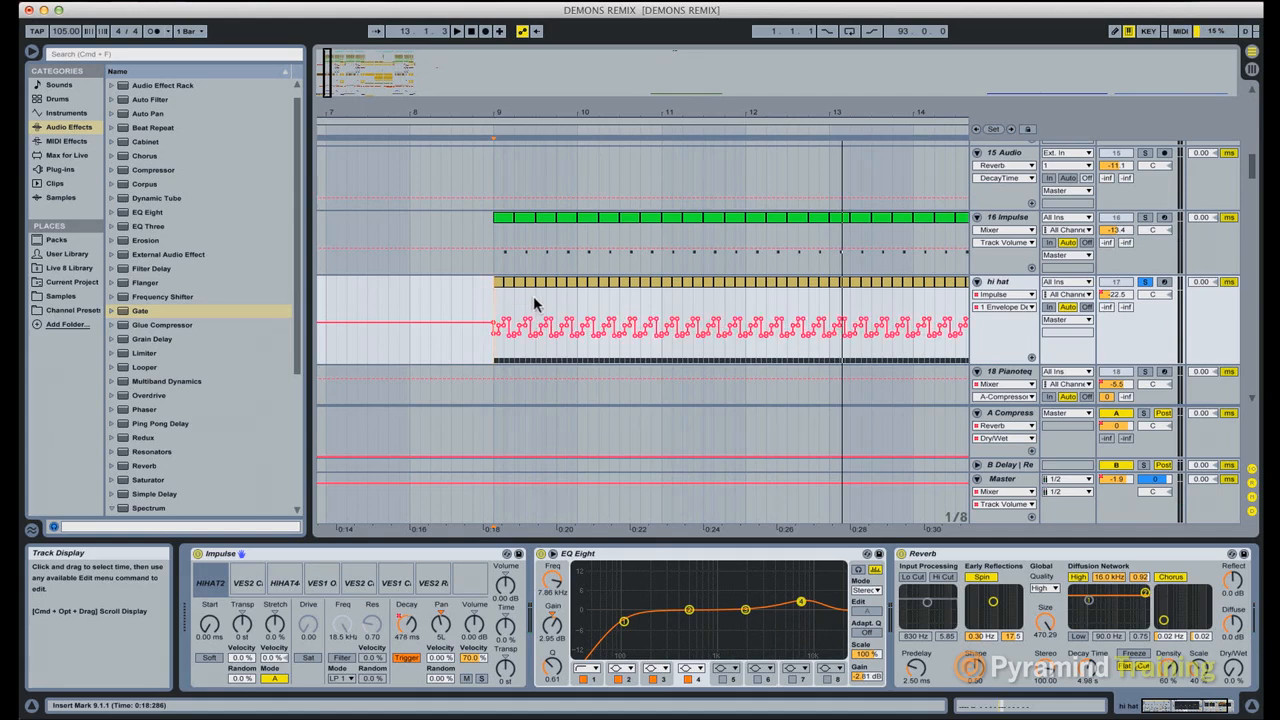
Step: Play the hi hat from 9.1.1 and examine its stepped Decay automation close up across bar 9
click(485, 304)
drag(512, 122, 435, 318)
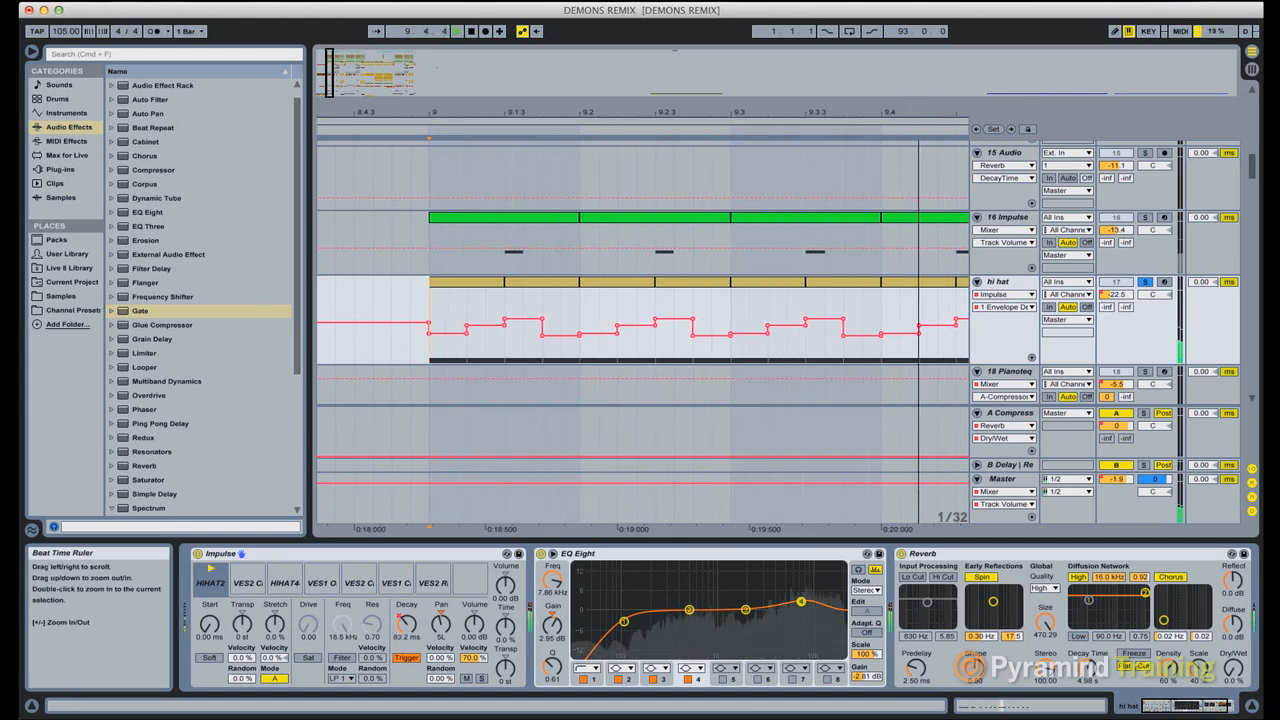
Step: Play the hi hat across a wider span and examine how its Decay automation pattern repeats from bar 9 to bar 18
drag(919, 113, 620, 109)
drag(857, 110, 711, 109)
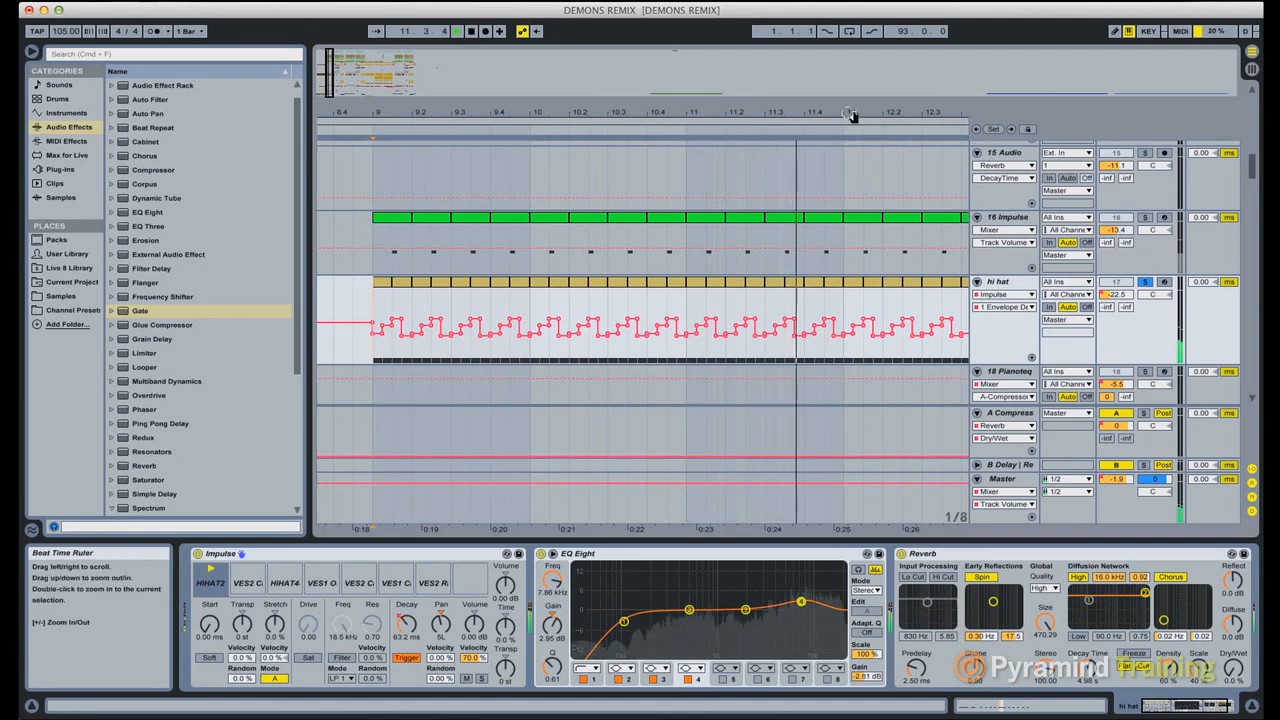
drag(849, 114, 724, 102)
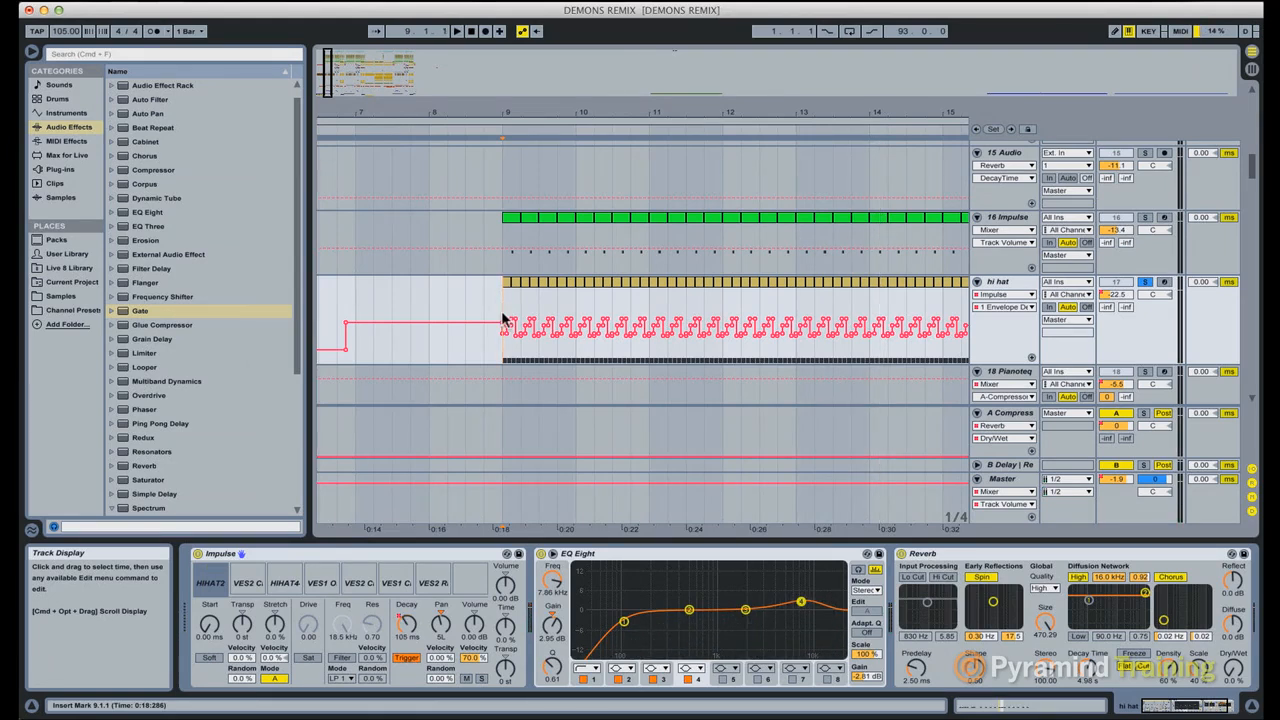
drag(652, 113, 499, 99)
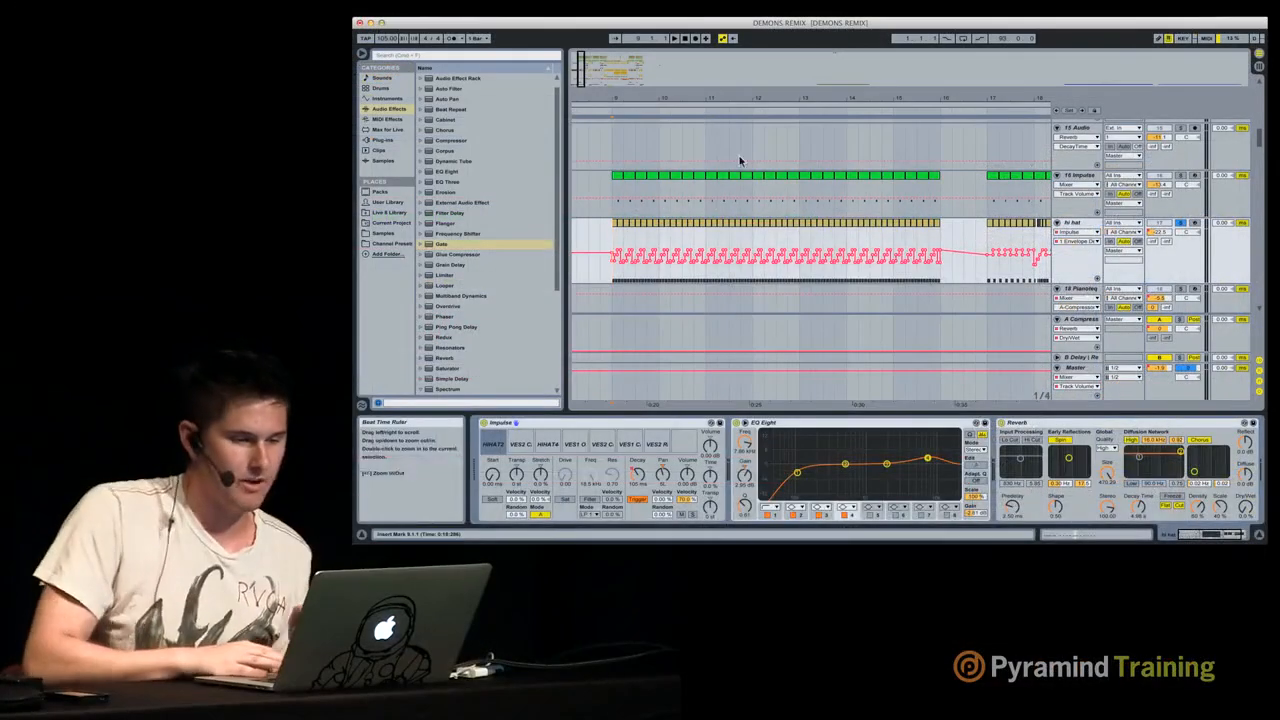
Step: Examine the 19 Audio and SUB tracks below the hi hat, and play the full arrangement from about bar 4
scroll(786, 214, down, 5)
scroll(923, 200, left, 2)
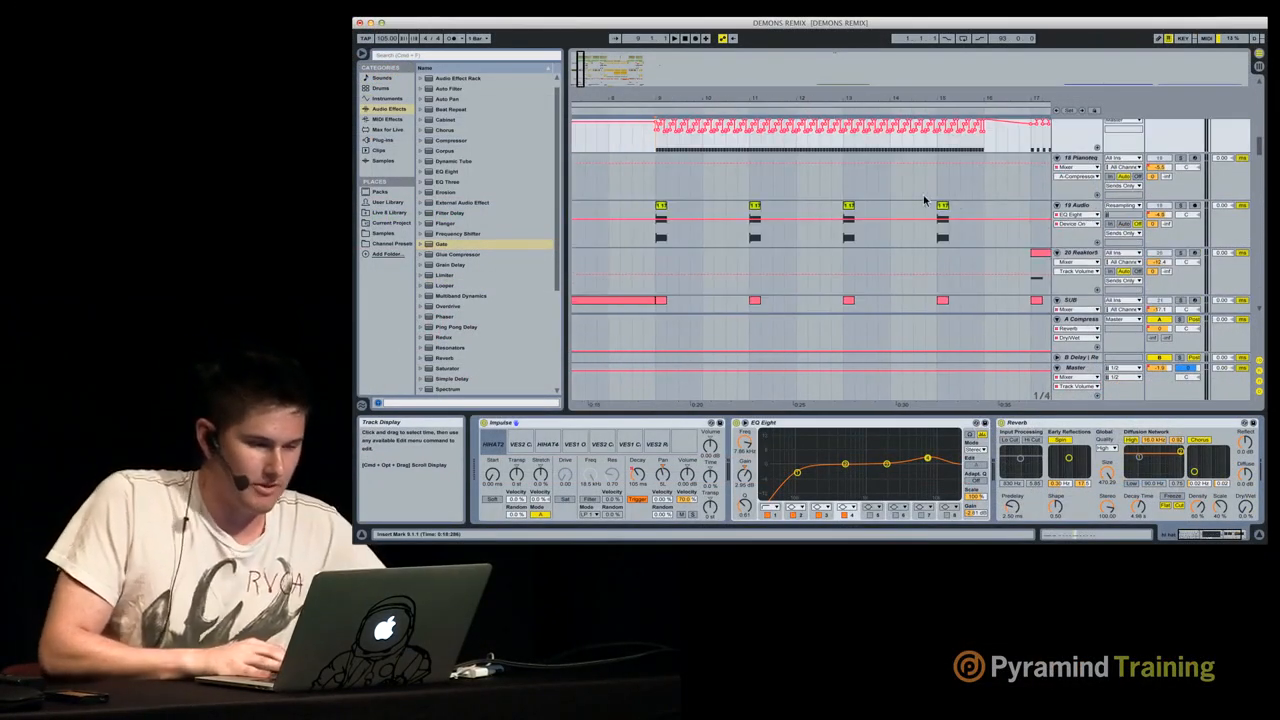
scroll(945, 202, up, 2)
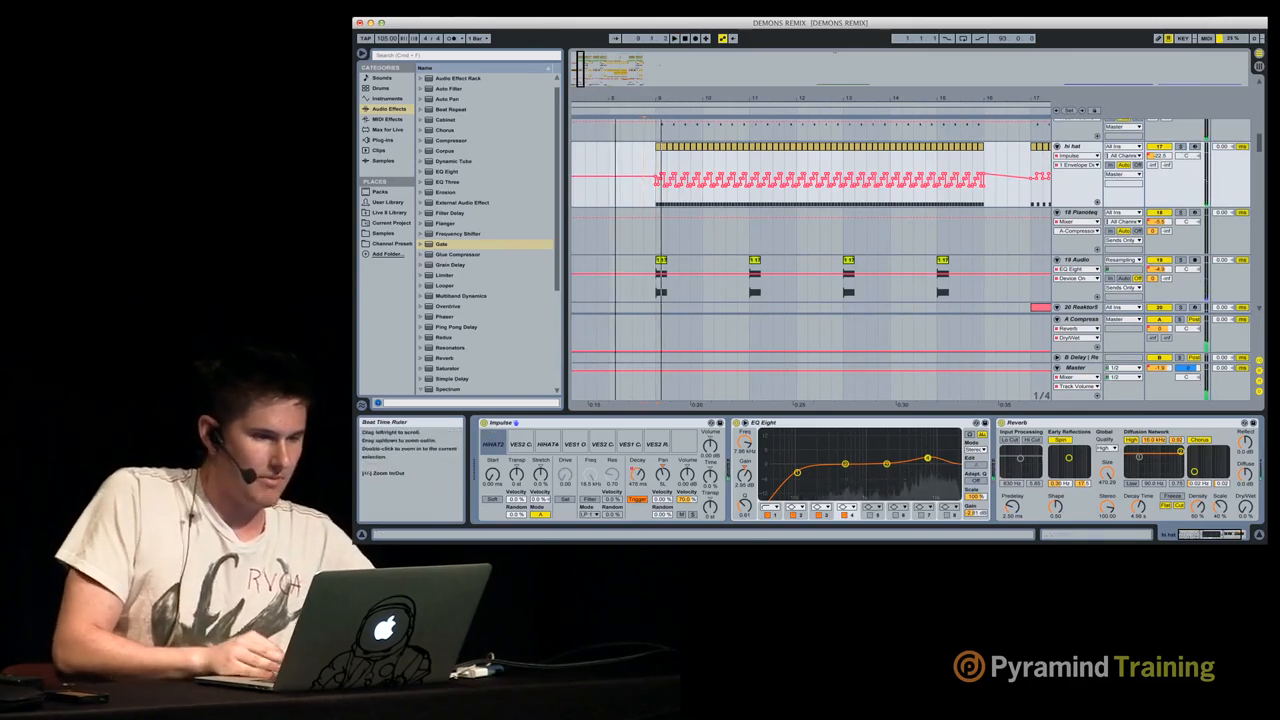
drag(634, 122, 745, 105)
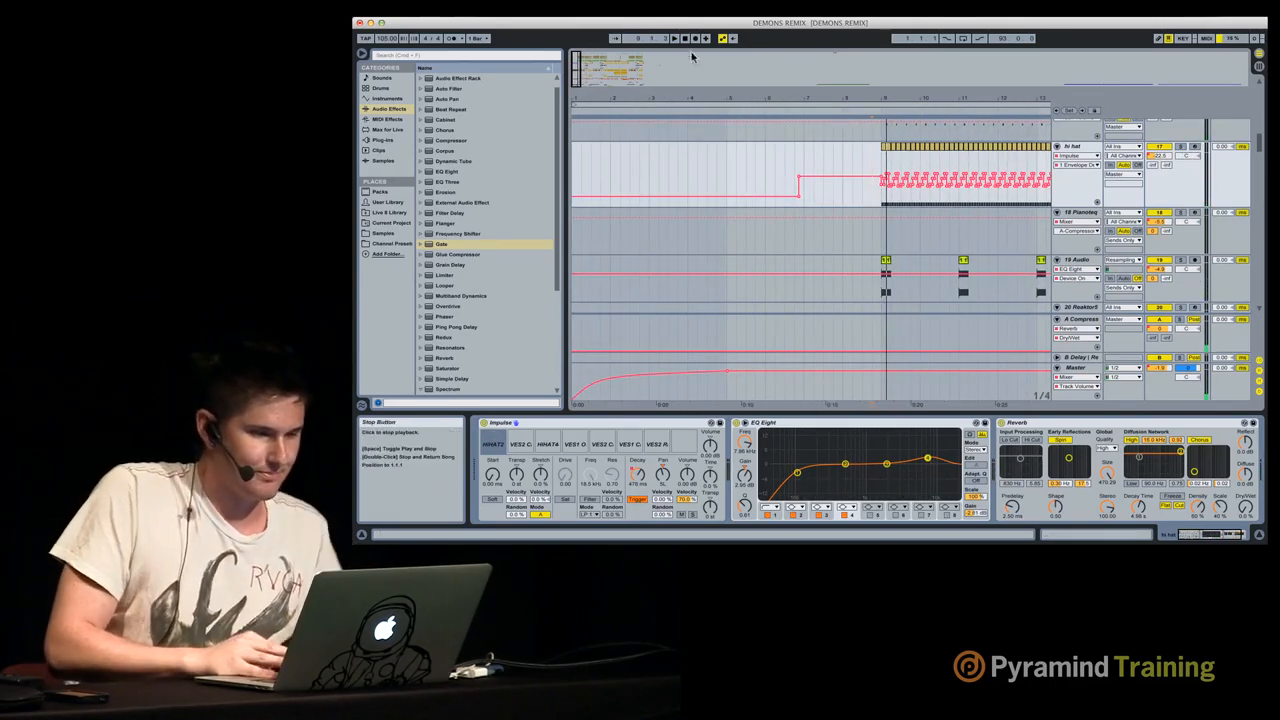
click(684, 113)
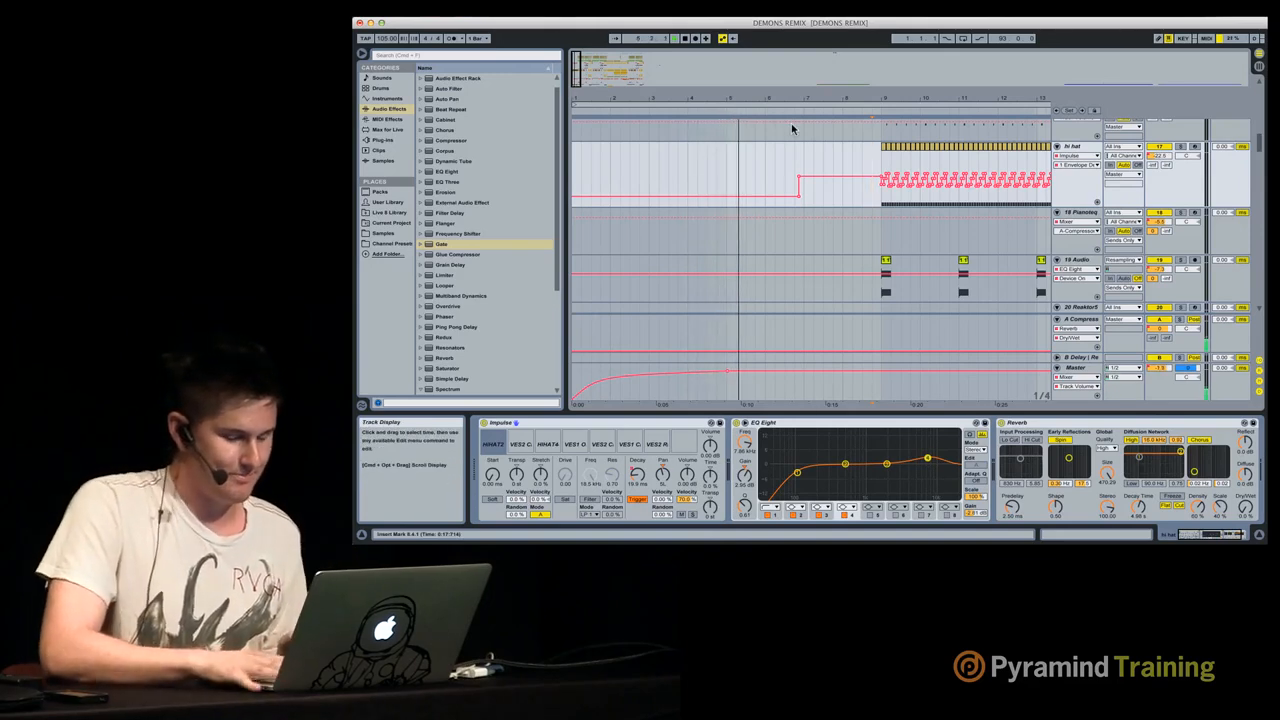
Step: Raise the system volume and hide the device view to show more arrangement tracks during playback
key(XF86AudioRaiseVolume)
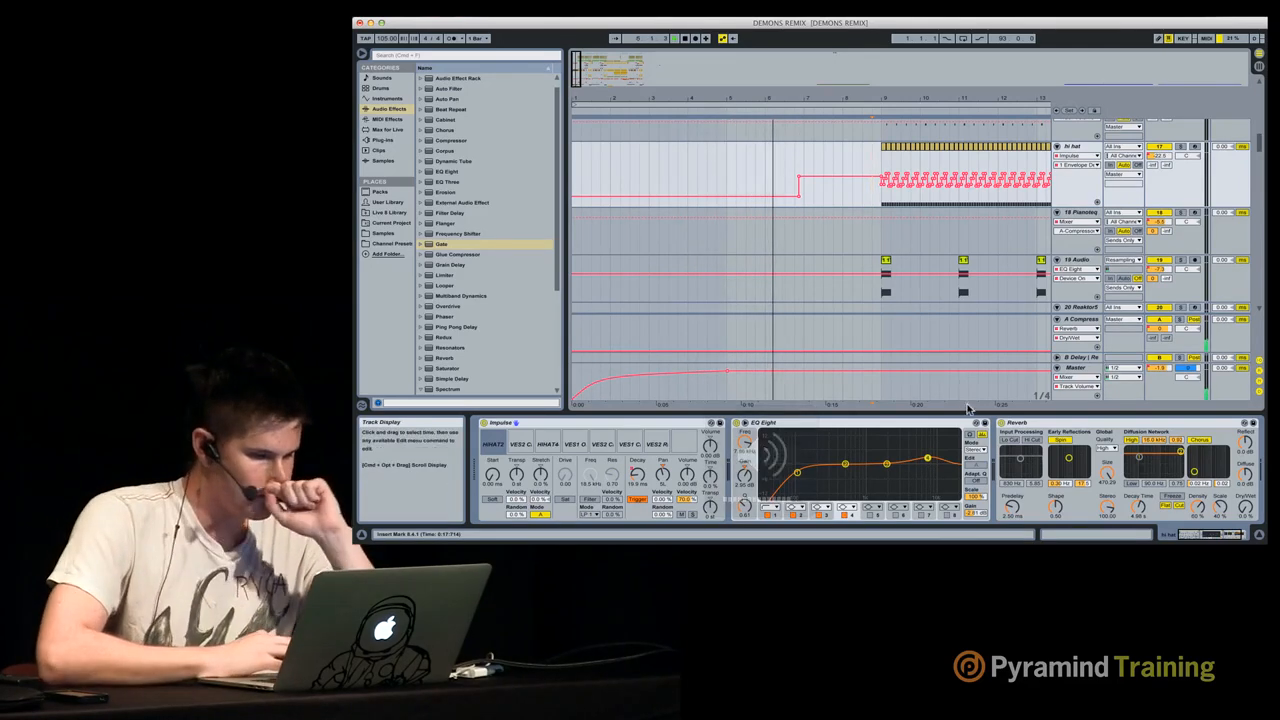
key(super+alt+l)
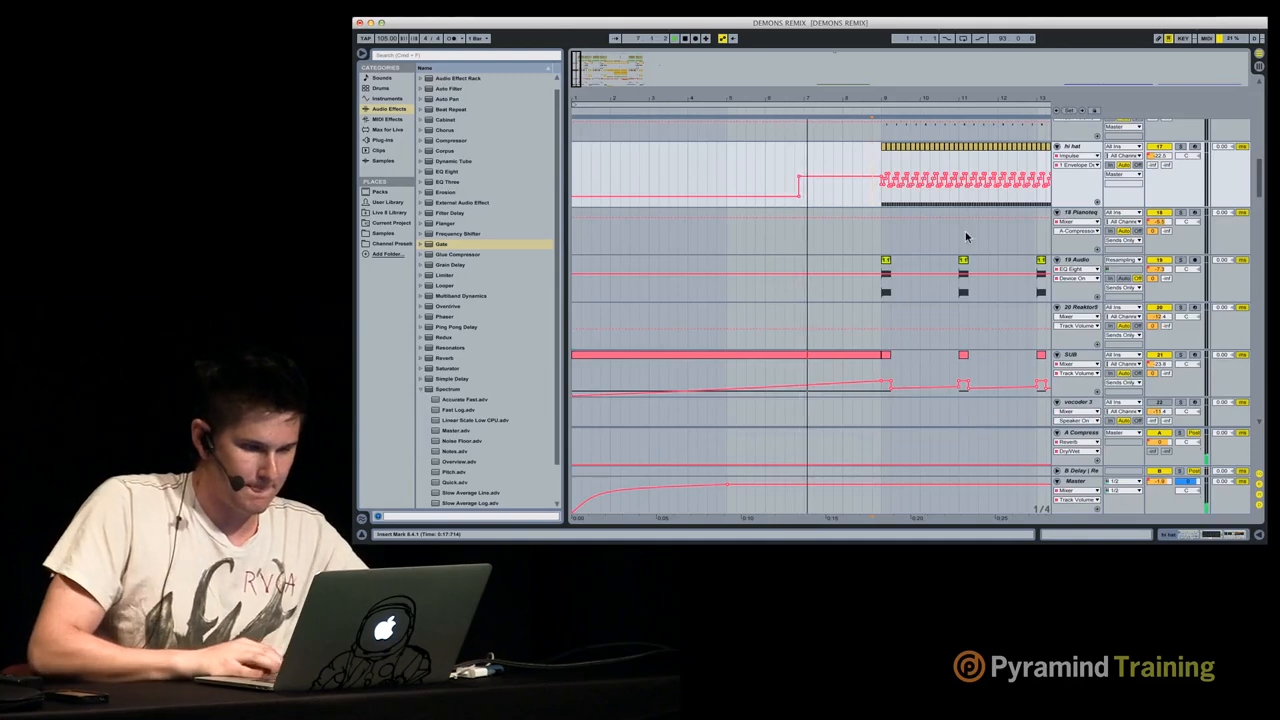
scroll(965, 232, down, 5)
scroll(965, 233, down, 10)
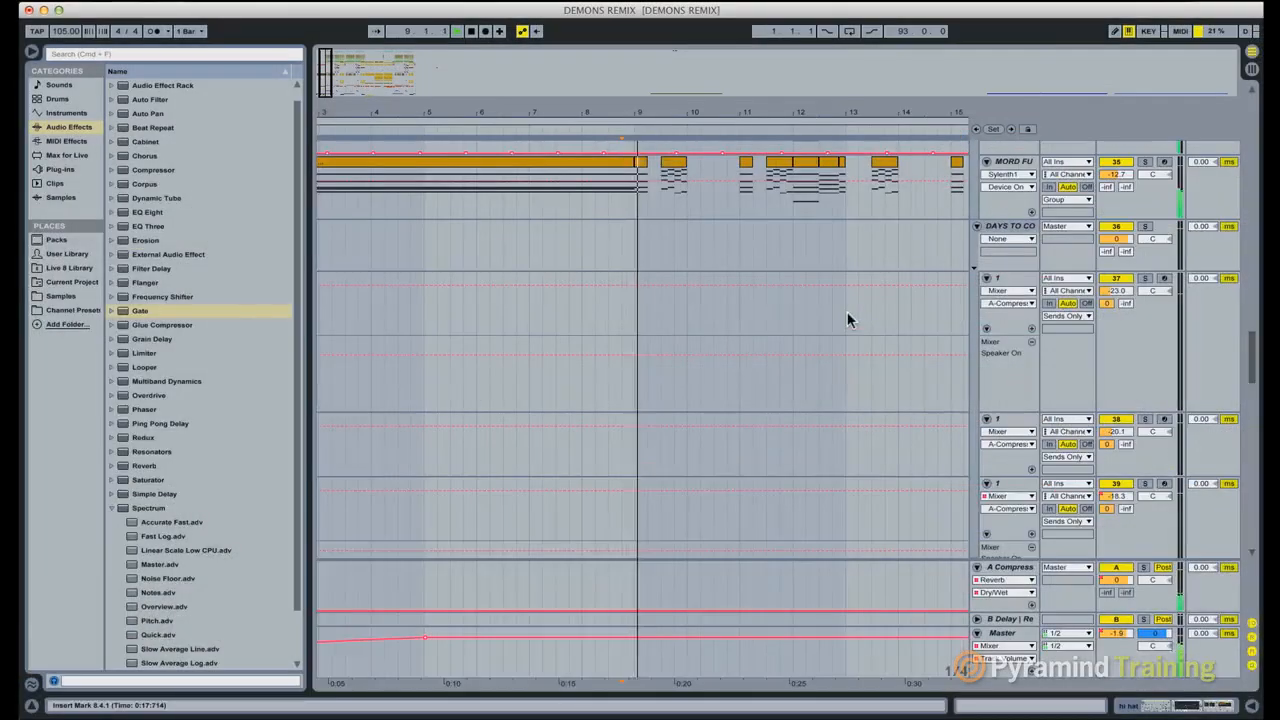
key(XF86AudioRaiseVolume)
key(XF86AudioRaiseVolume)
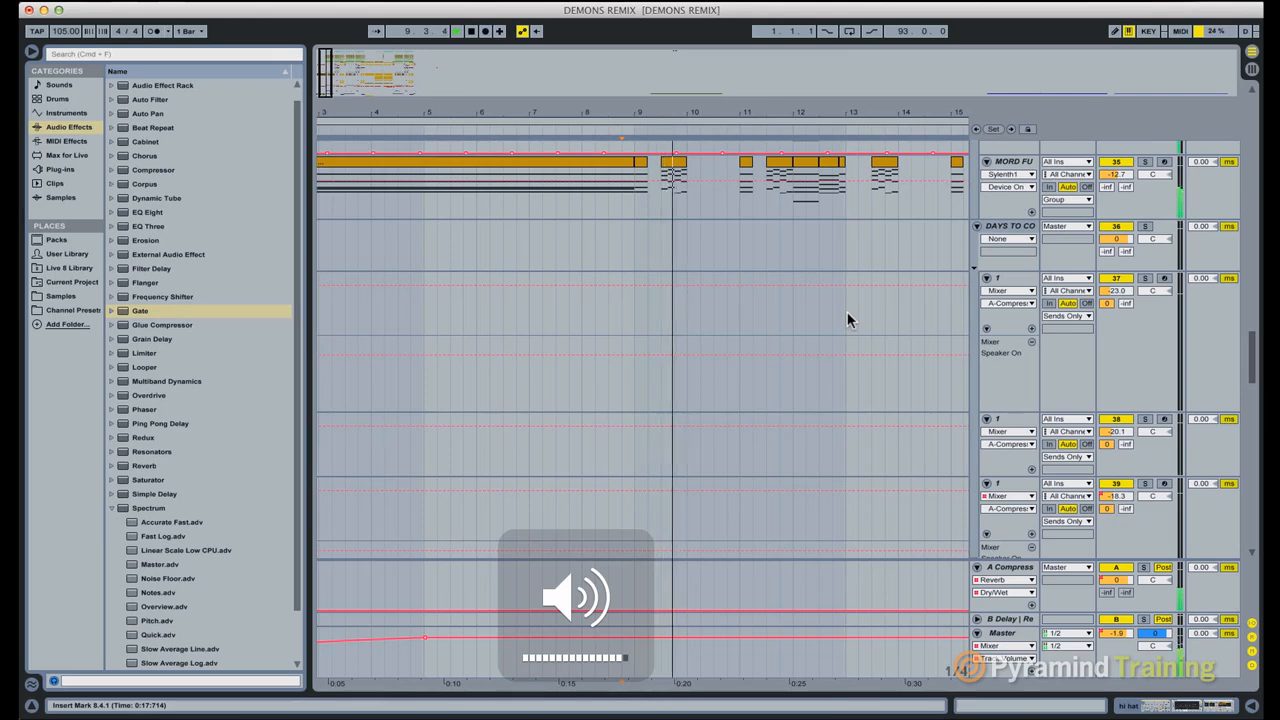
Step: Examine the tracks from the DAYS TO CO group down to 60 Audio during playback, collapsing the A Compress return track
scroll(882, 328, down, 8)
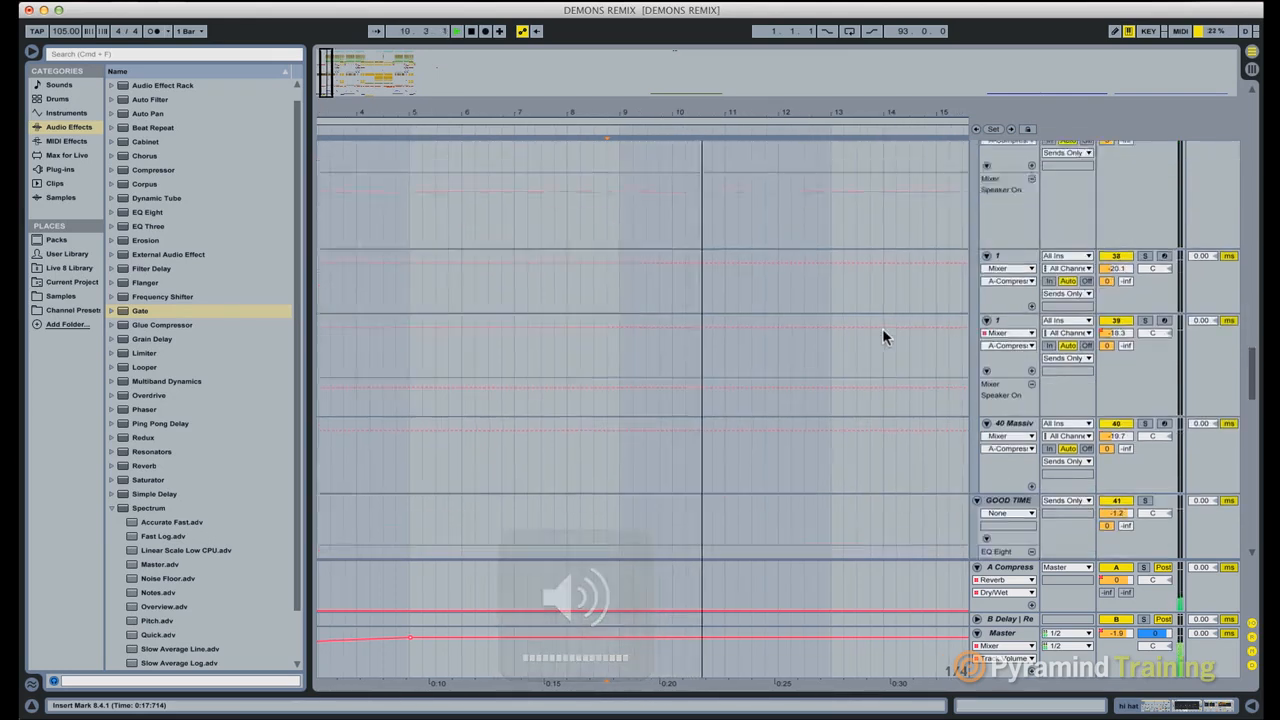
scroll(882, 328, down, 5)
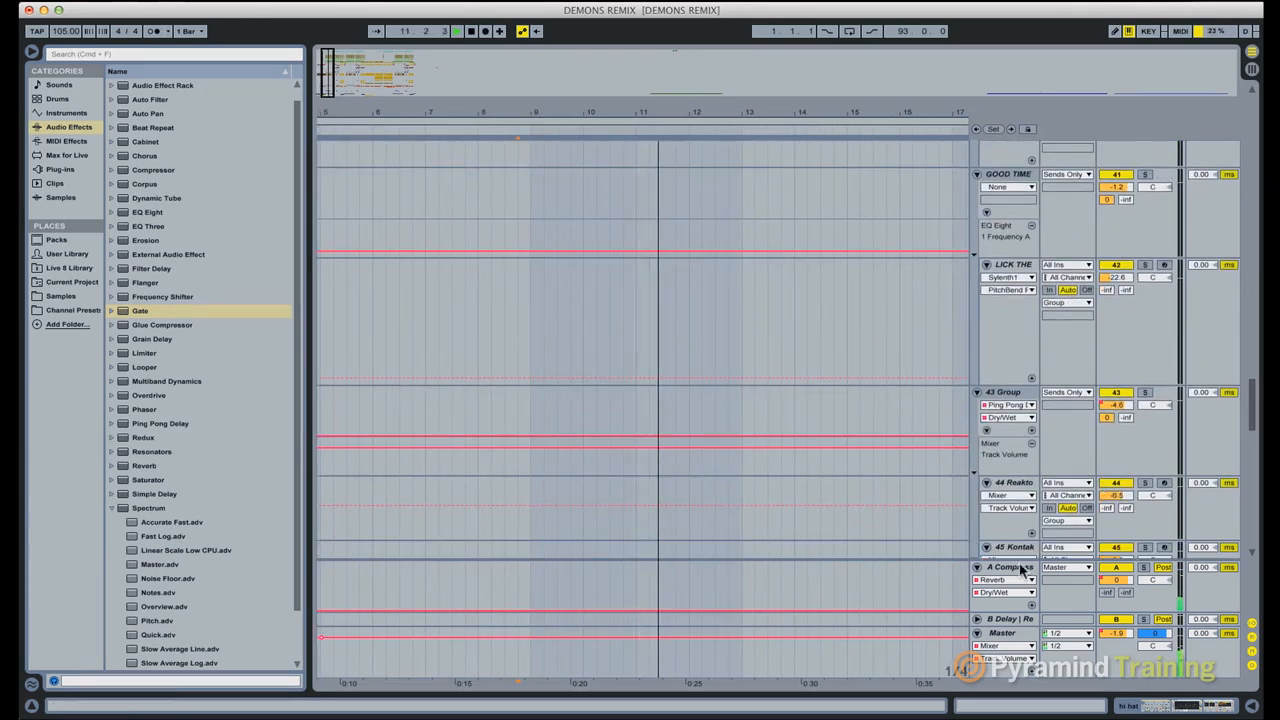
drag(1019, 563, 1019, 600)
scroll(841, 331, down, 5)
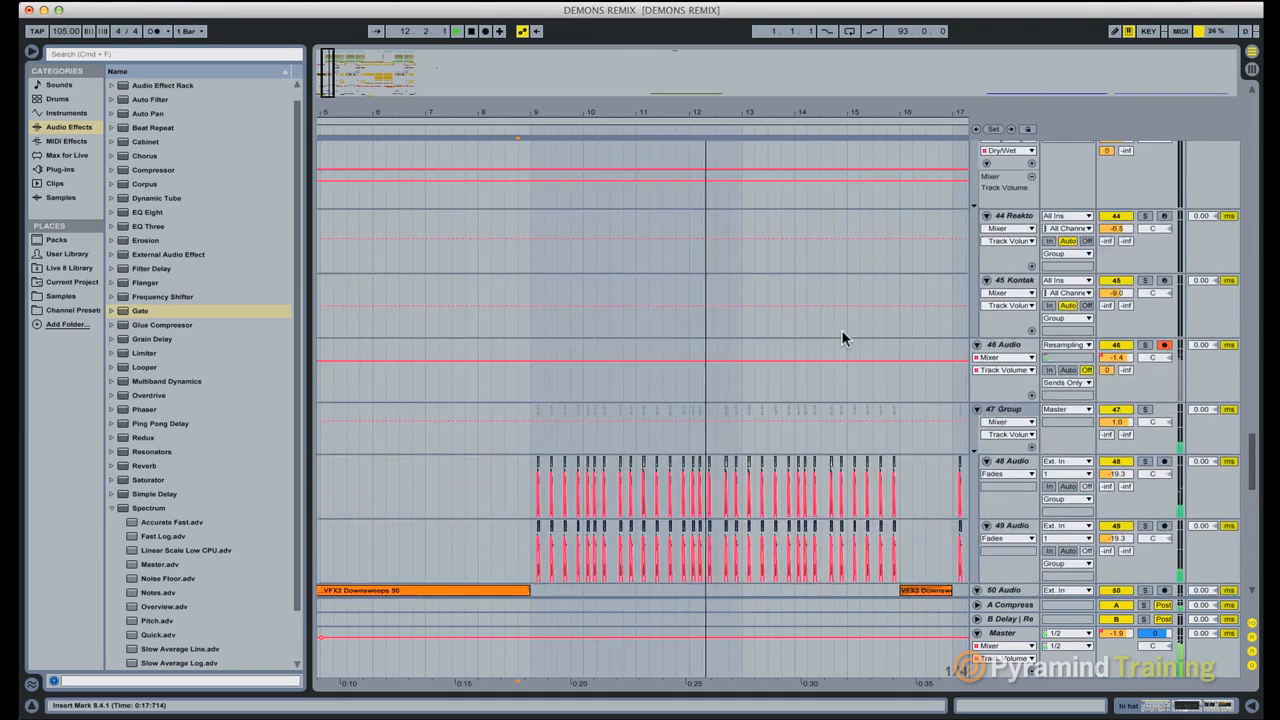
scroll(841, 329, down, 3)
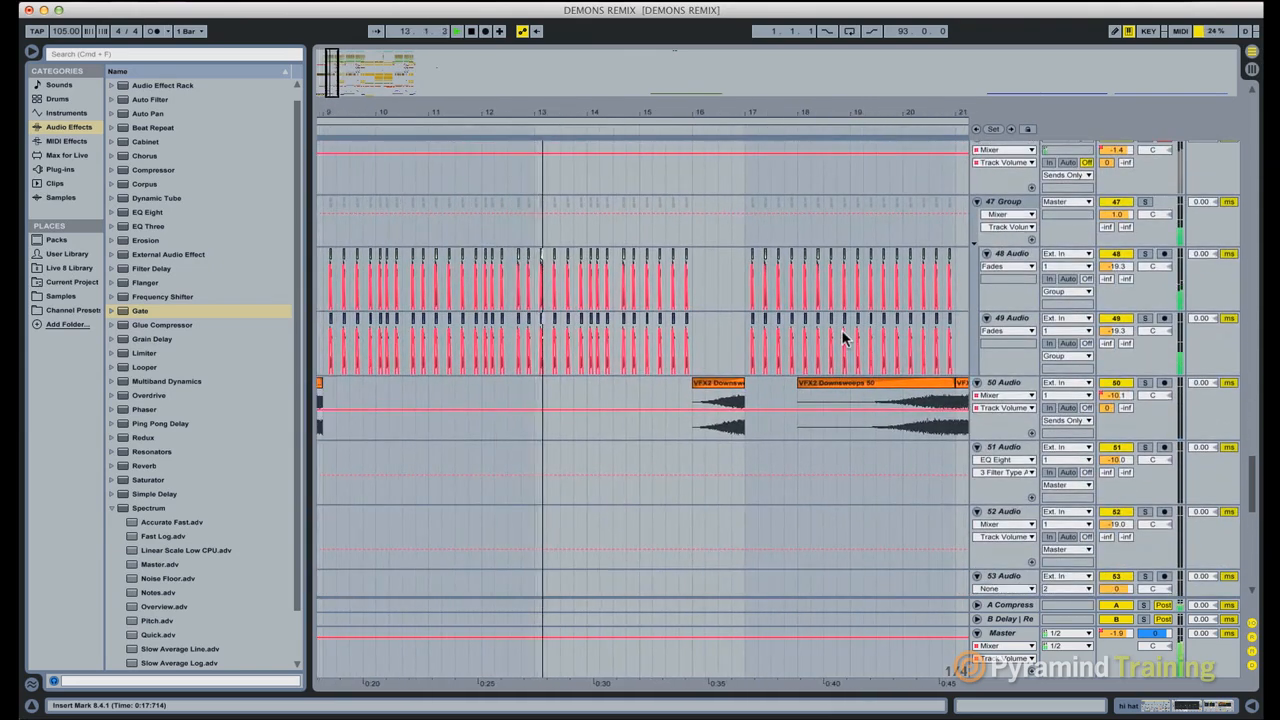
scroll(842, 338, down, 4)
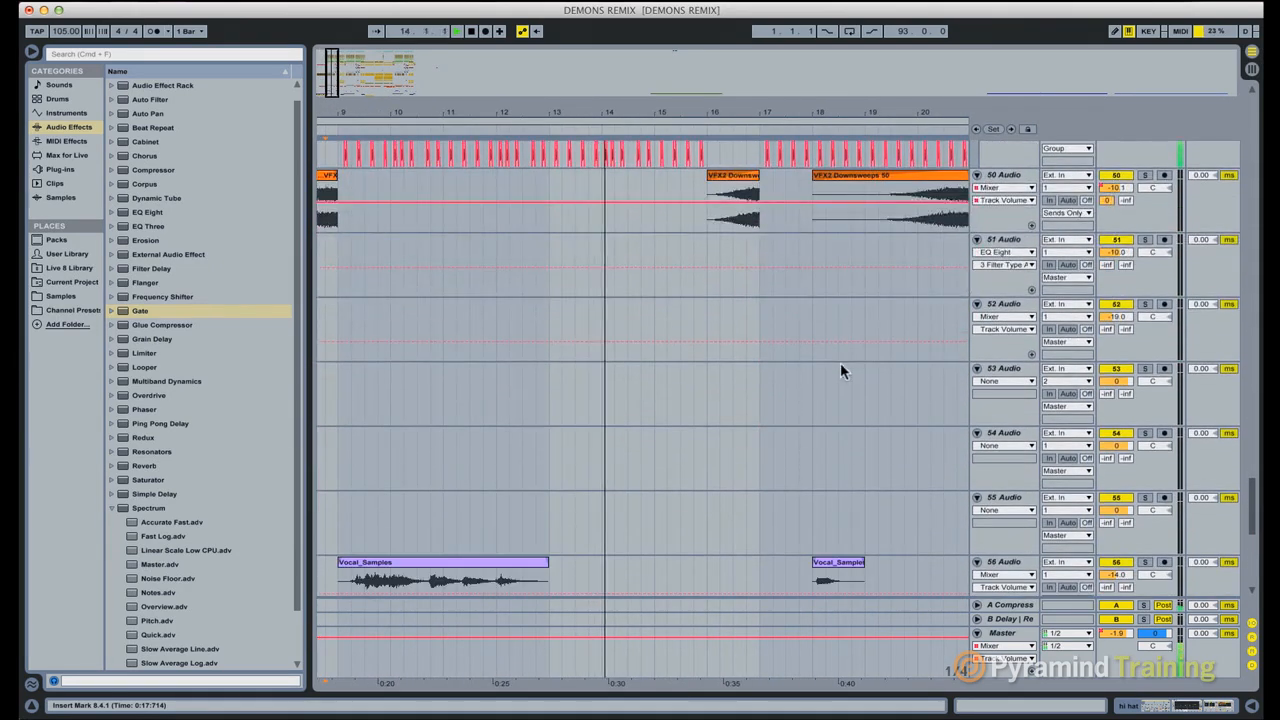
scroll(837, 407, down, 5)
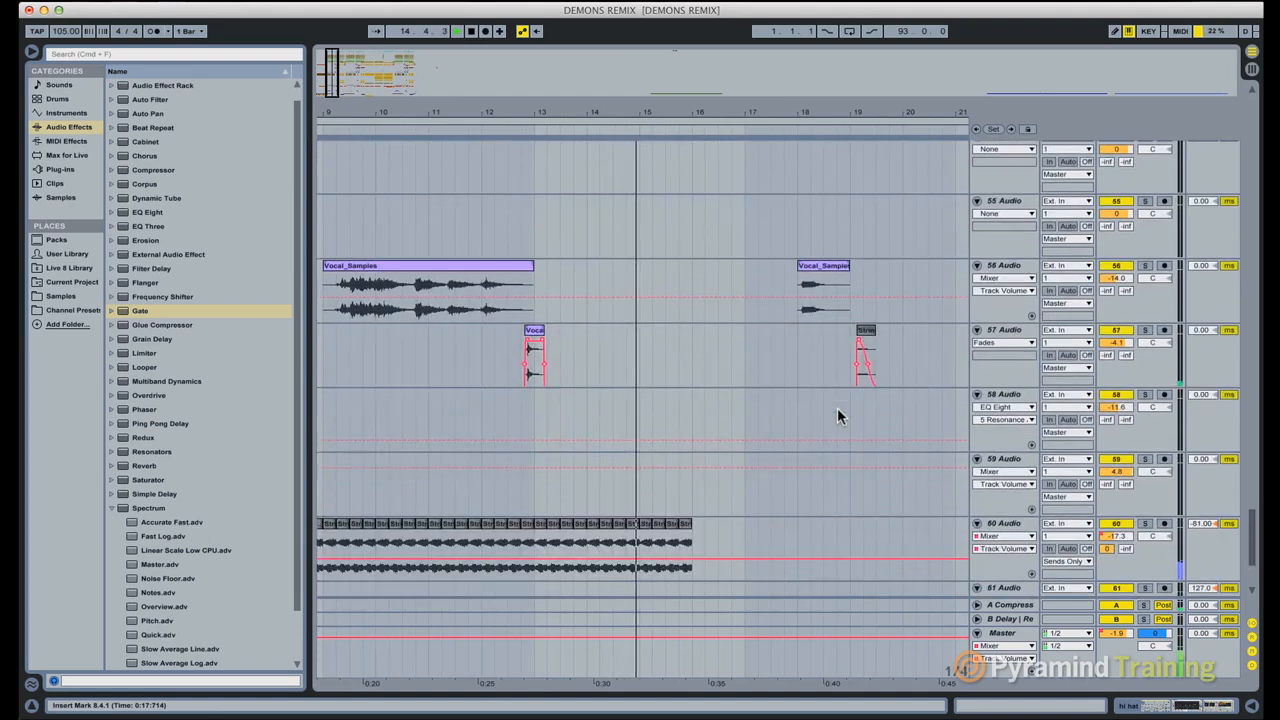
Step: Examine the arrangement back up from 60 Audio through the vocal, bass and hi hat tracks to the NEW KICK group during playback
scroll(837, 407, up, 9)
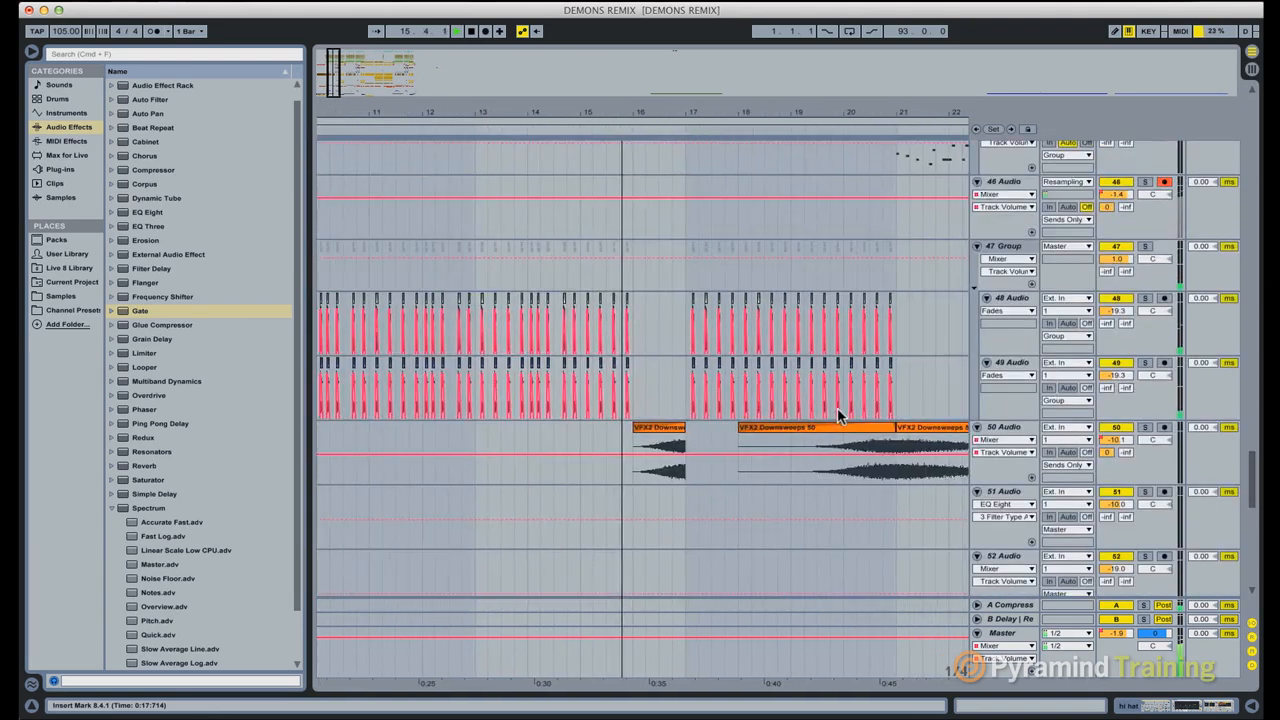
scroll(837, 407, up, 6)
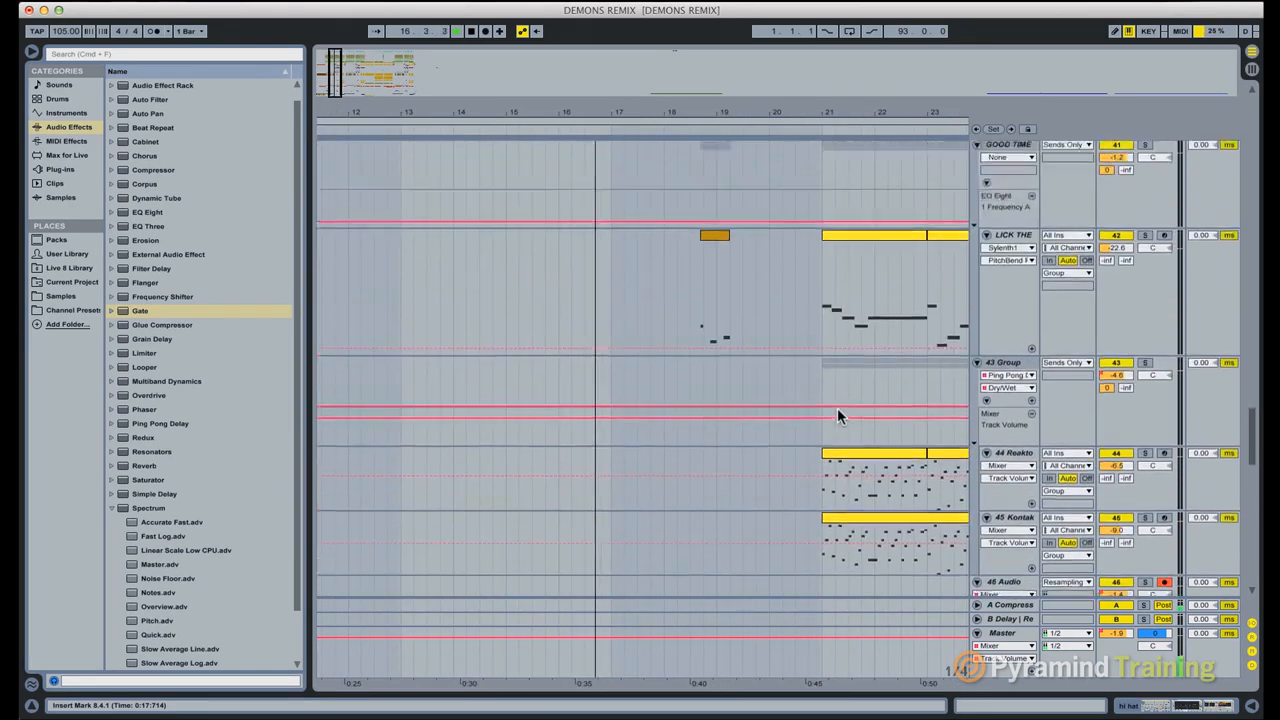
scroll(838, 414, up, 6)
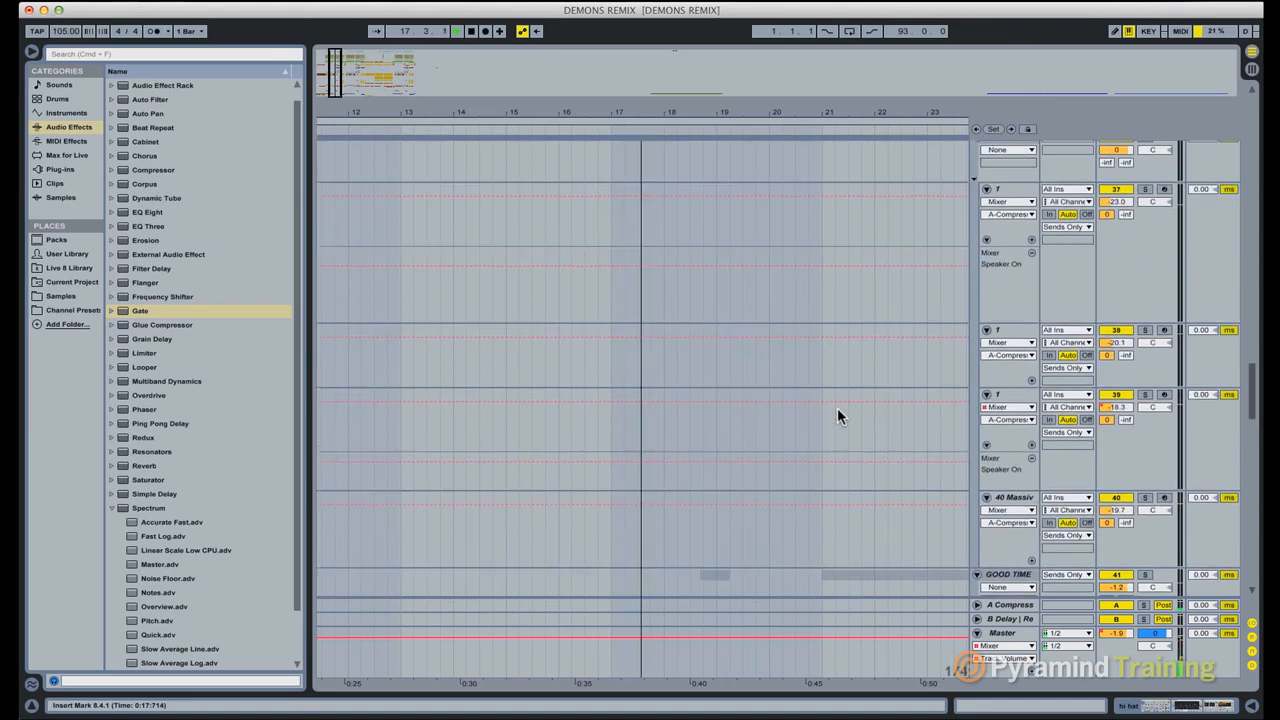
scroll(838, 414, up, 6)
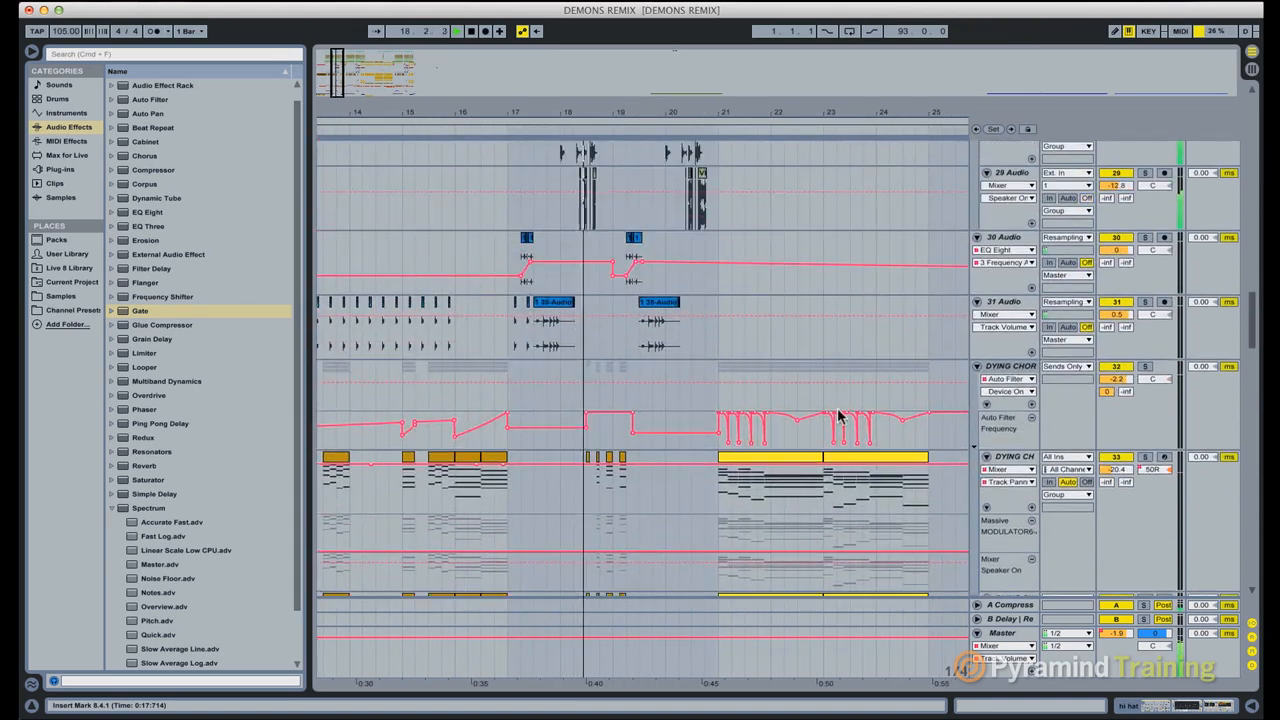
scroll(838, 414, up, 6)
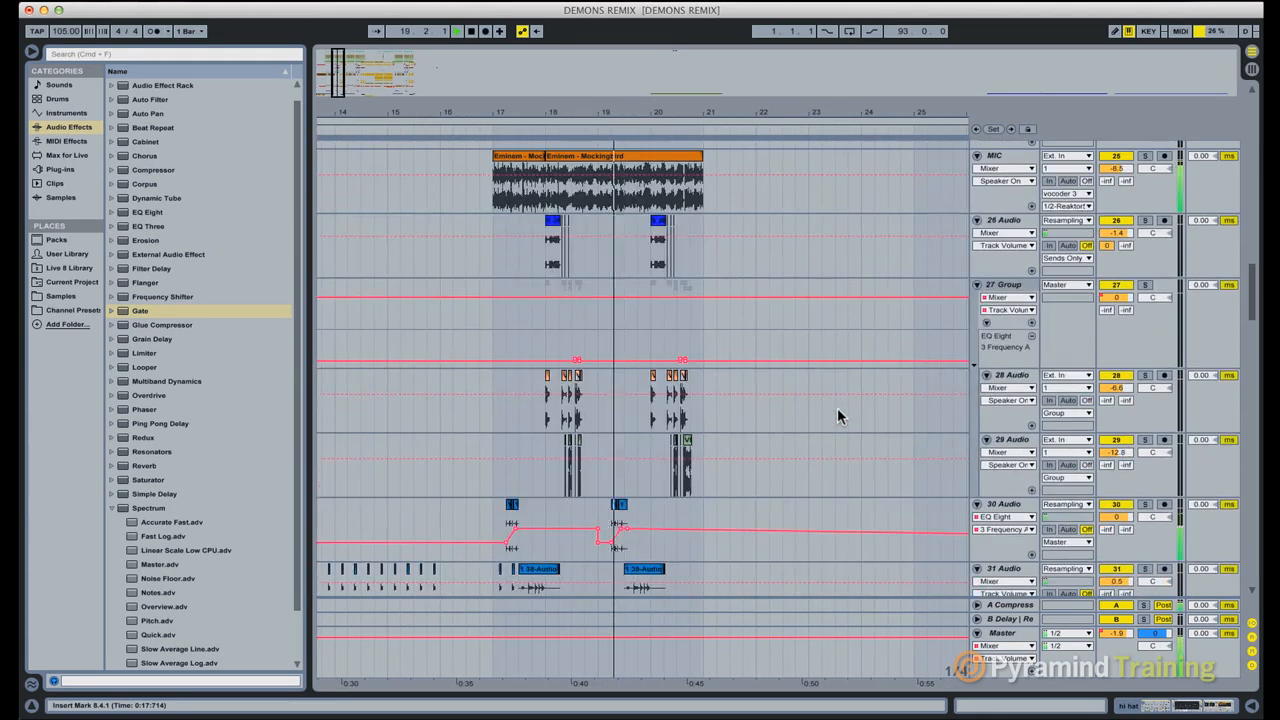
scroll(838, 416, up, 6)
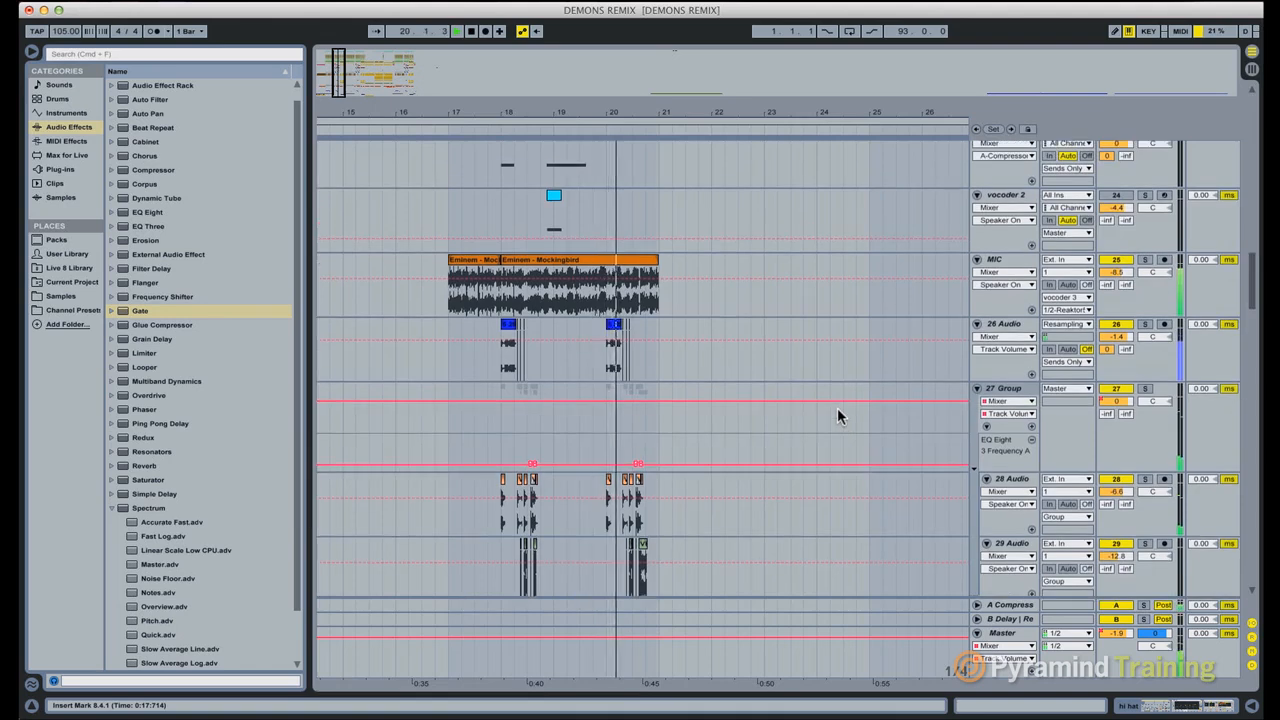
scroll(837, 407, up, 6)
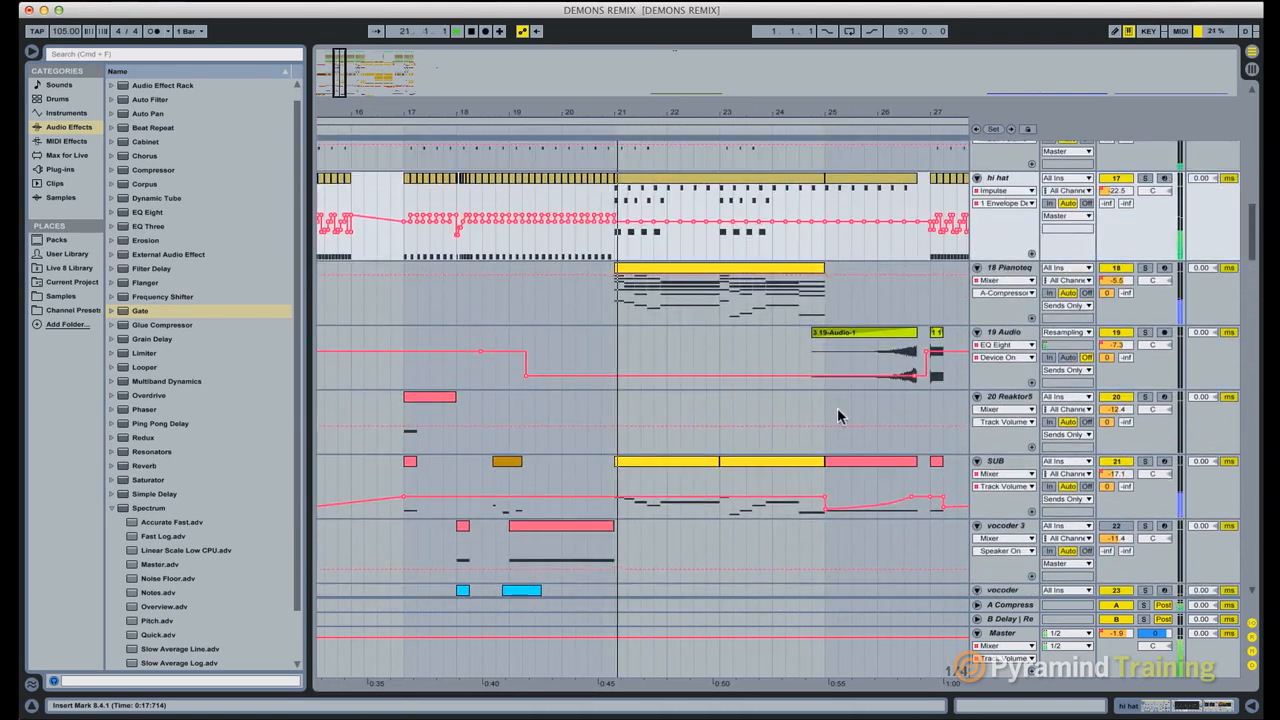
scroll(837, 407, up, 4)
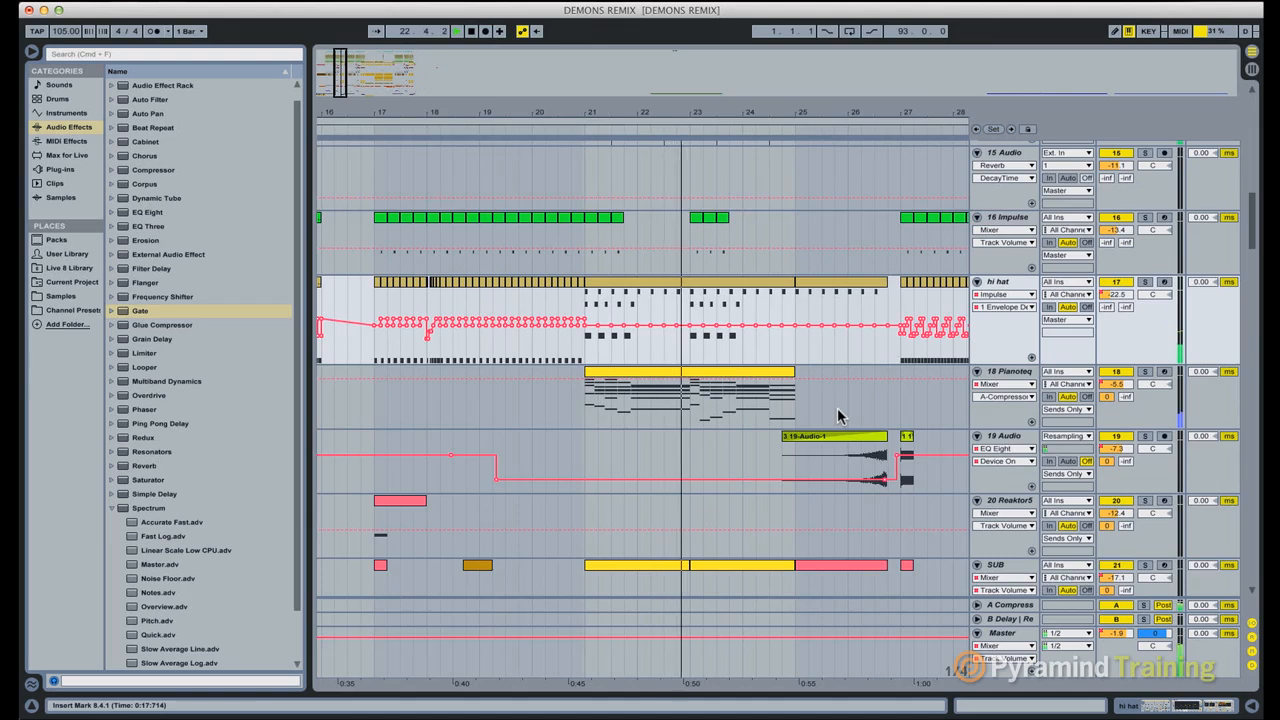
scroll(838, 416, up, 2)
scroll(837, 407, up, 1)
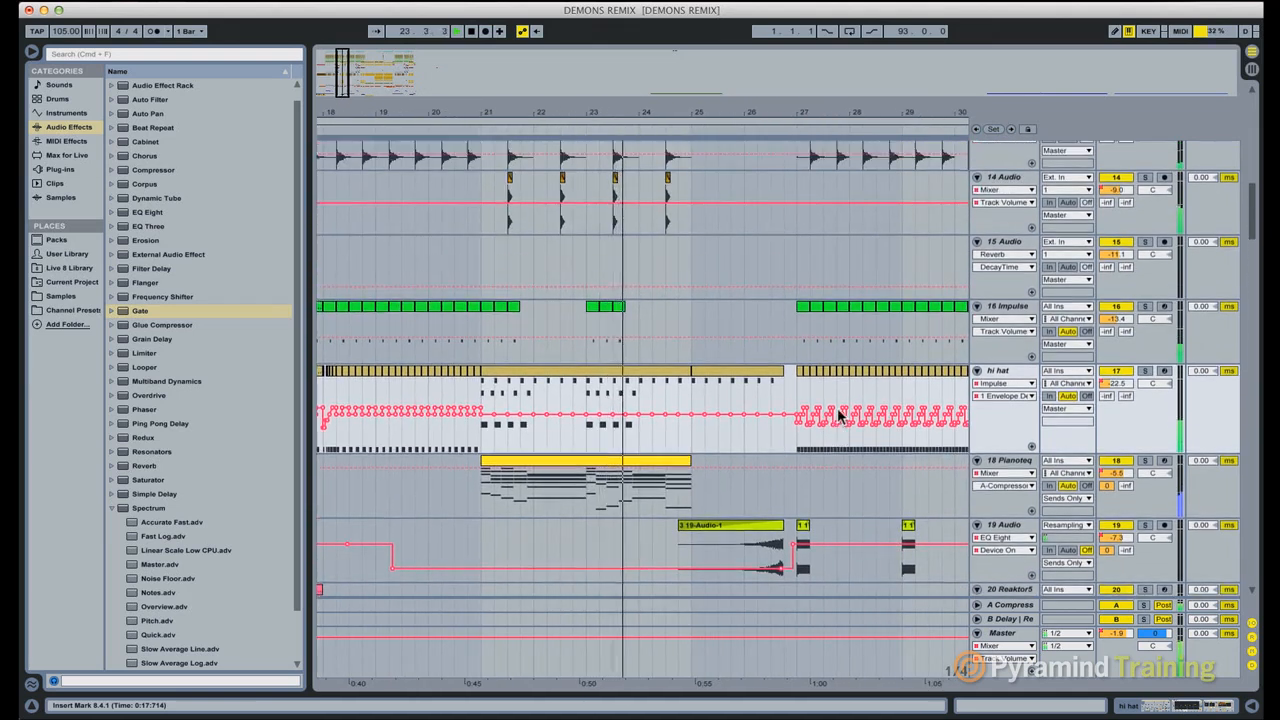
scroll(837, 407, up, 3)
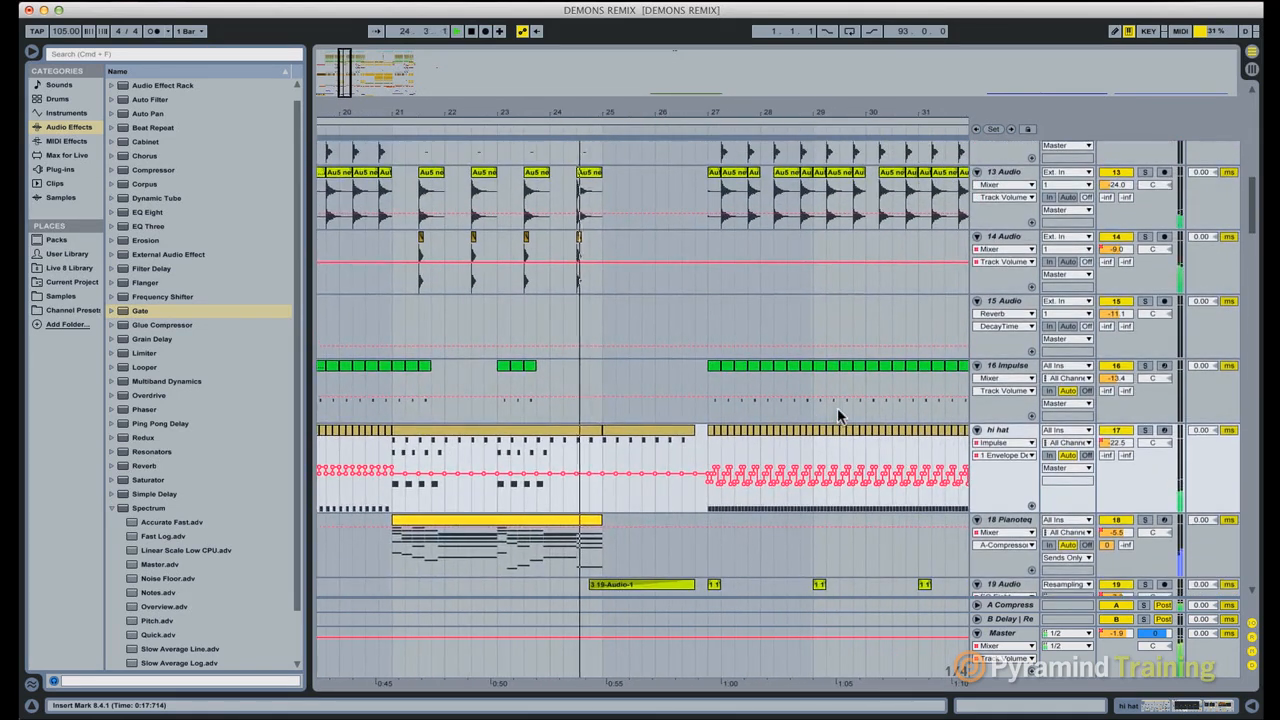
scroll(837, 407, up, 9)
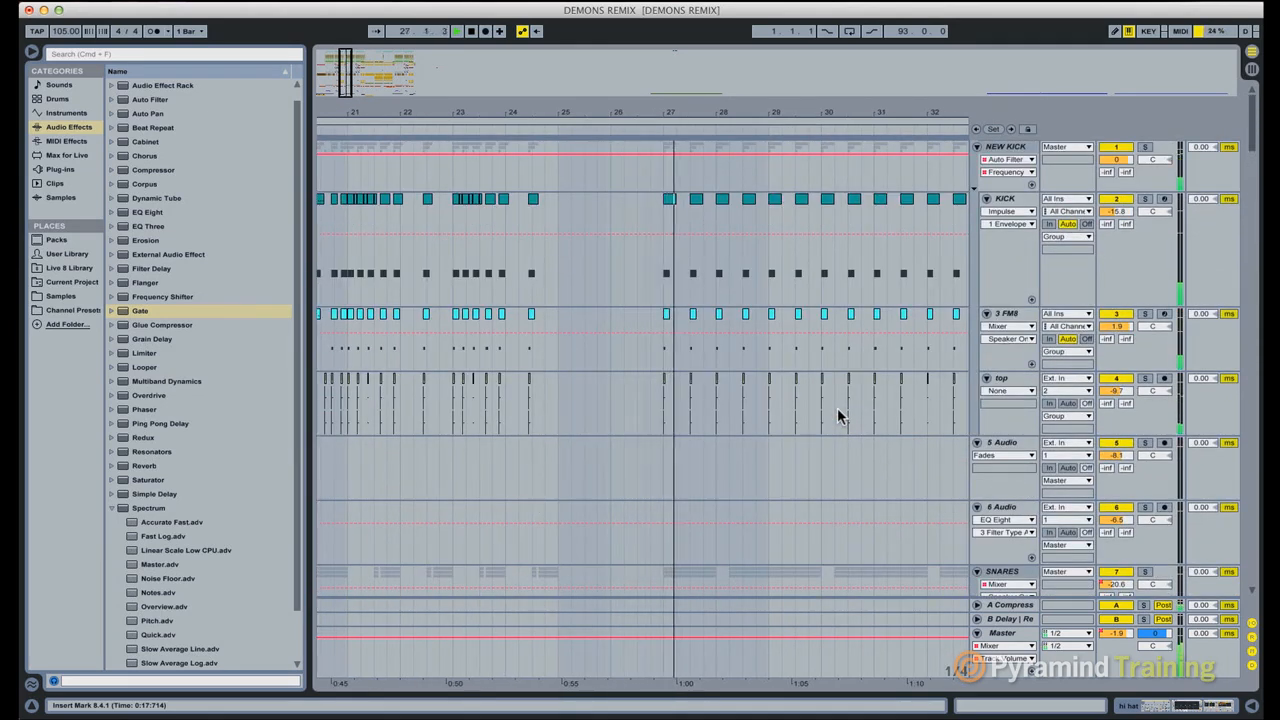
Step: Examine the tracks from SNARES down to 29 Audio around bars 14 to 26, stop playback and return to the NEW KICK group
scroll(838, 416, down, 3)
scroll(838, 414, down, 12)
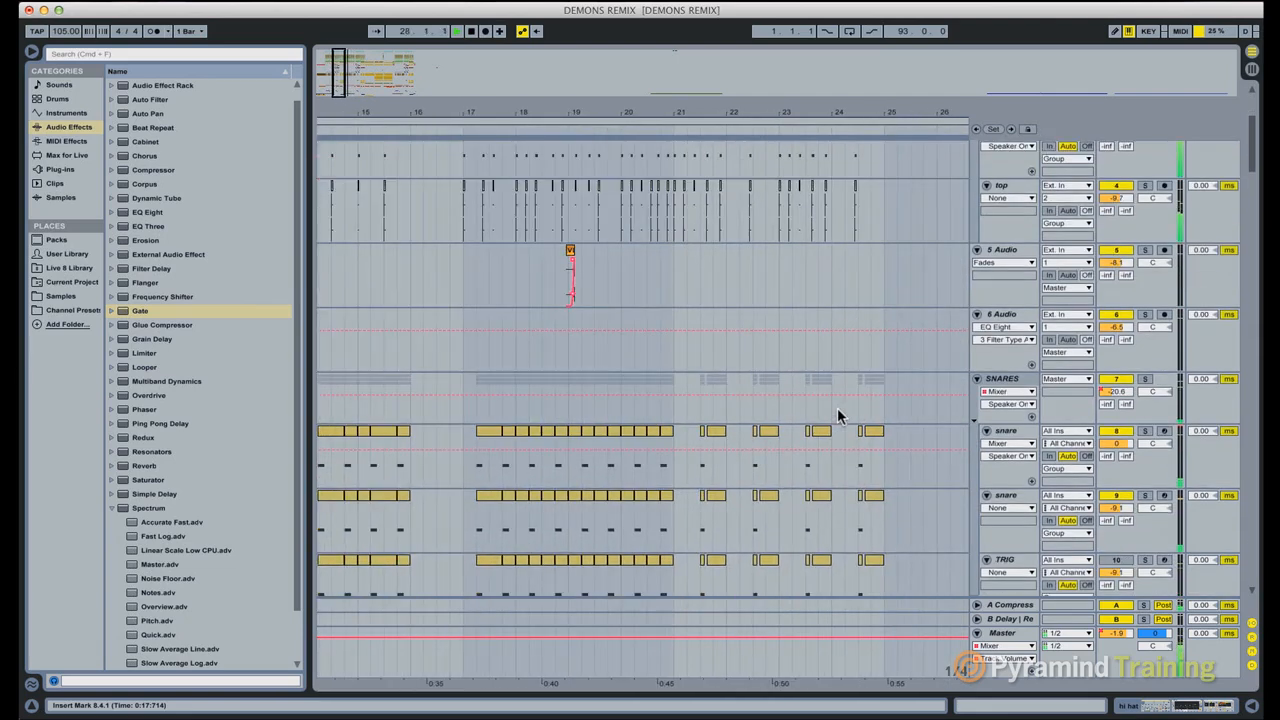
scroll(838, 415, down, 7)
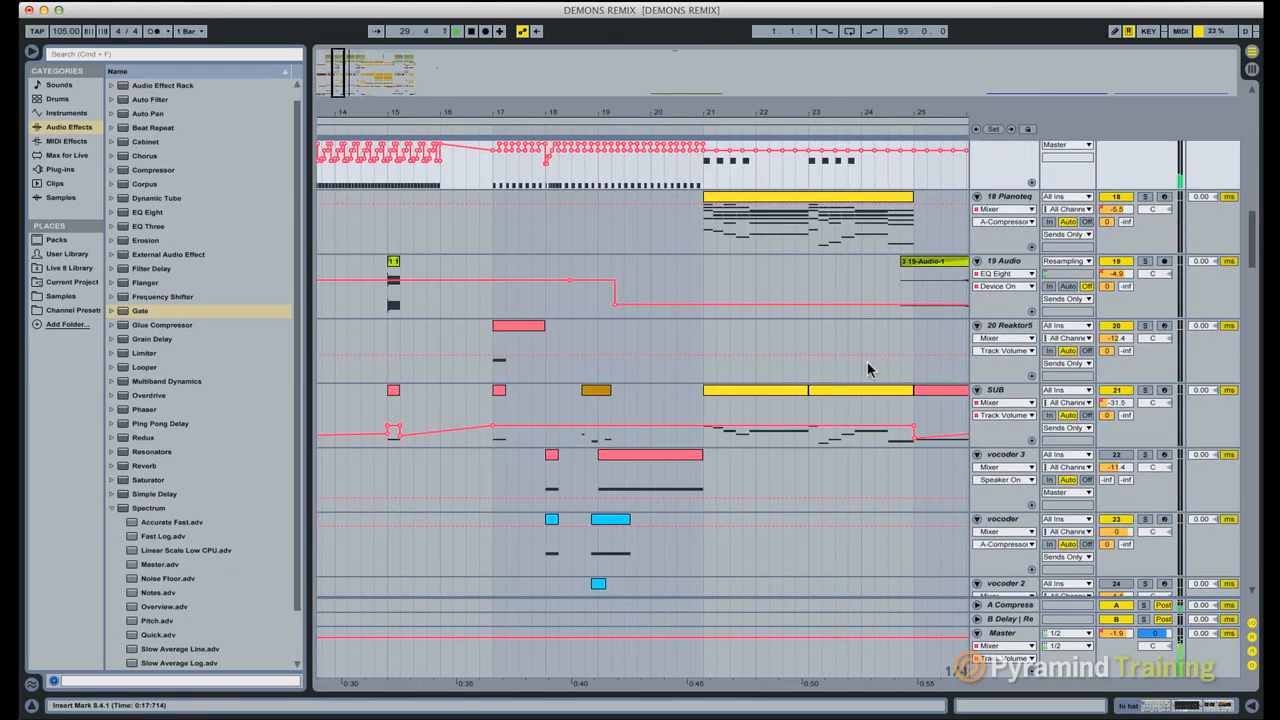
scroll(867, 366, down, 7)
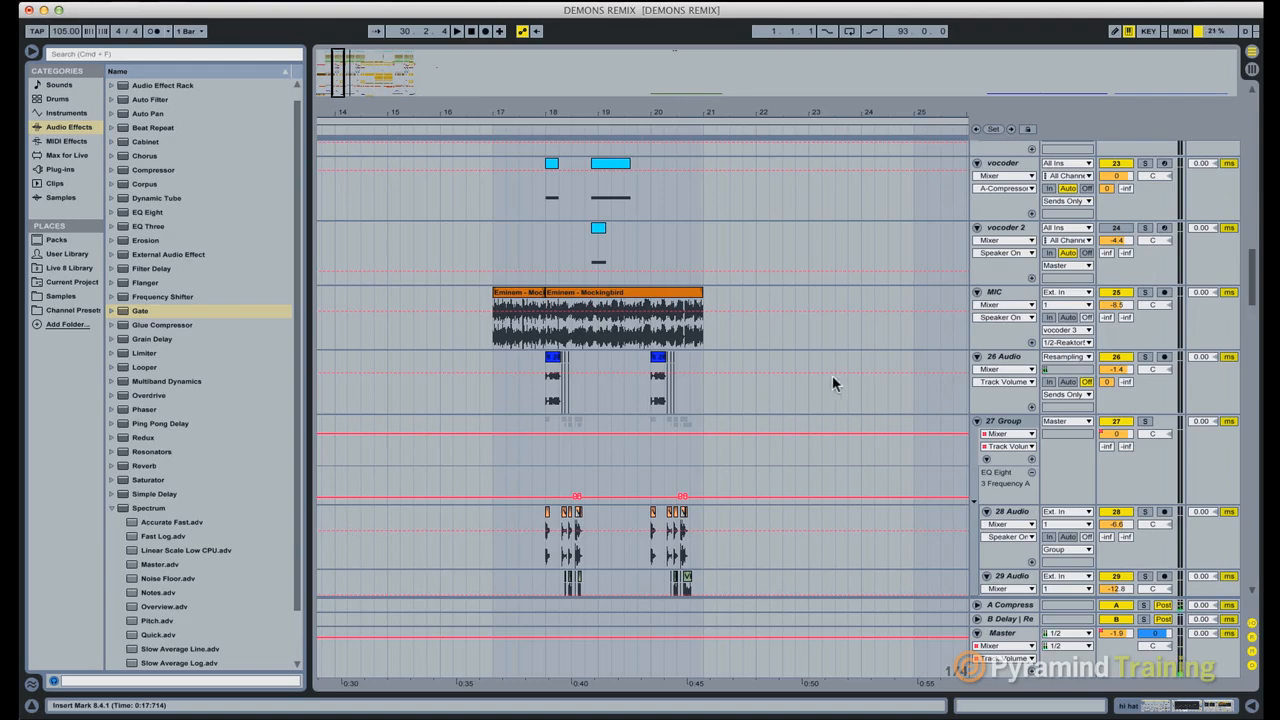
scroll(833, 377, up, 1)
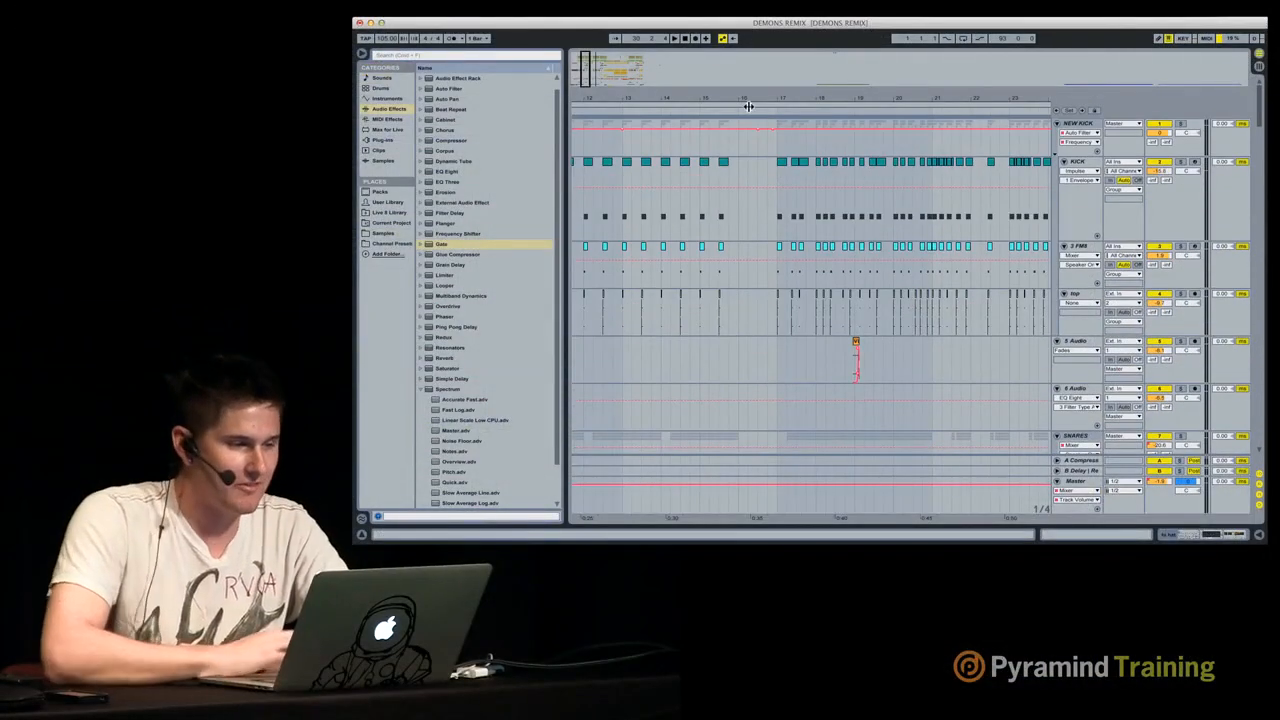
Step: Place the insert marker at 9.1.1 on the KICK track and examine the drum tracks down to the hi hat
drag(737, 94, 788, 95)
click(675, 185)
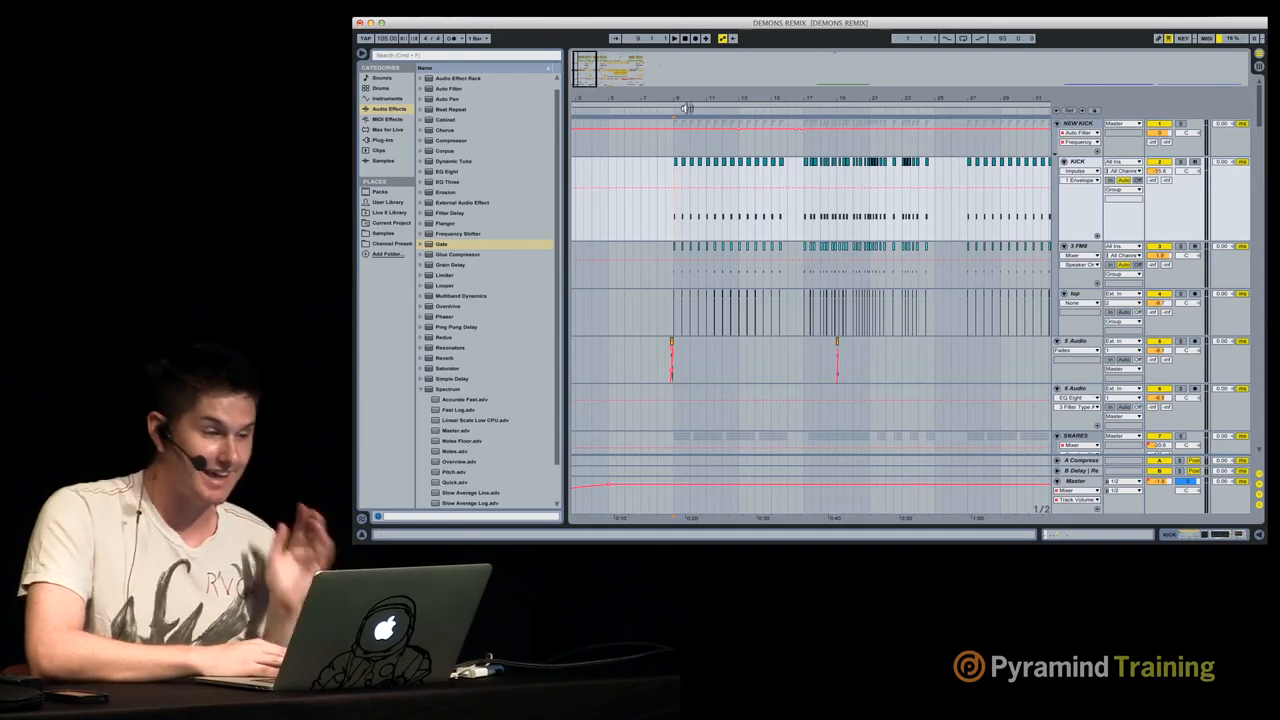
drag(684, 101, 686, 101)
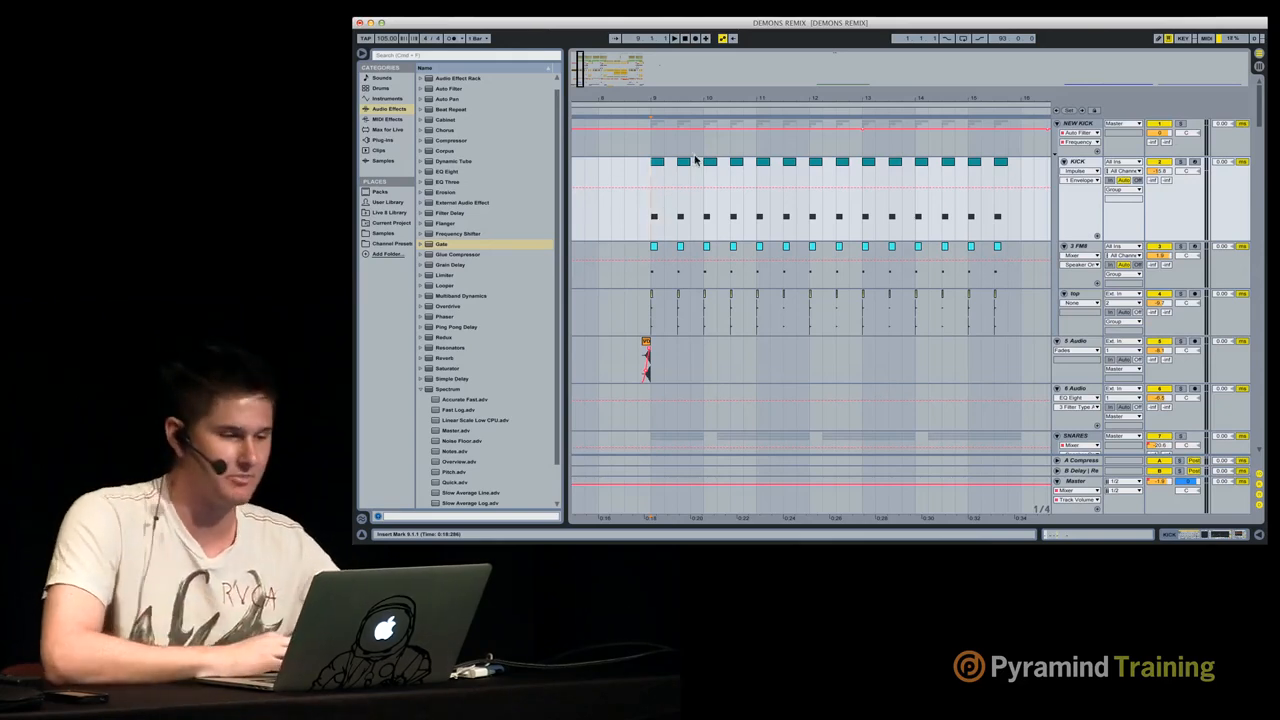
scroll(685, 168, down, 10)
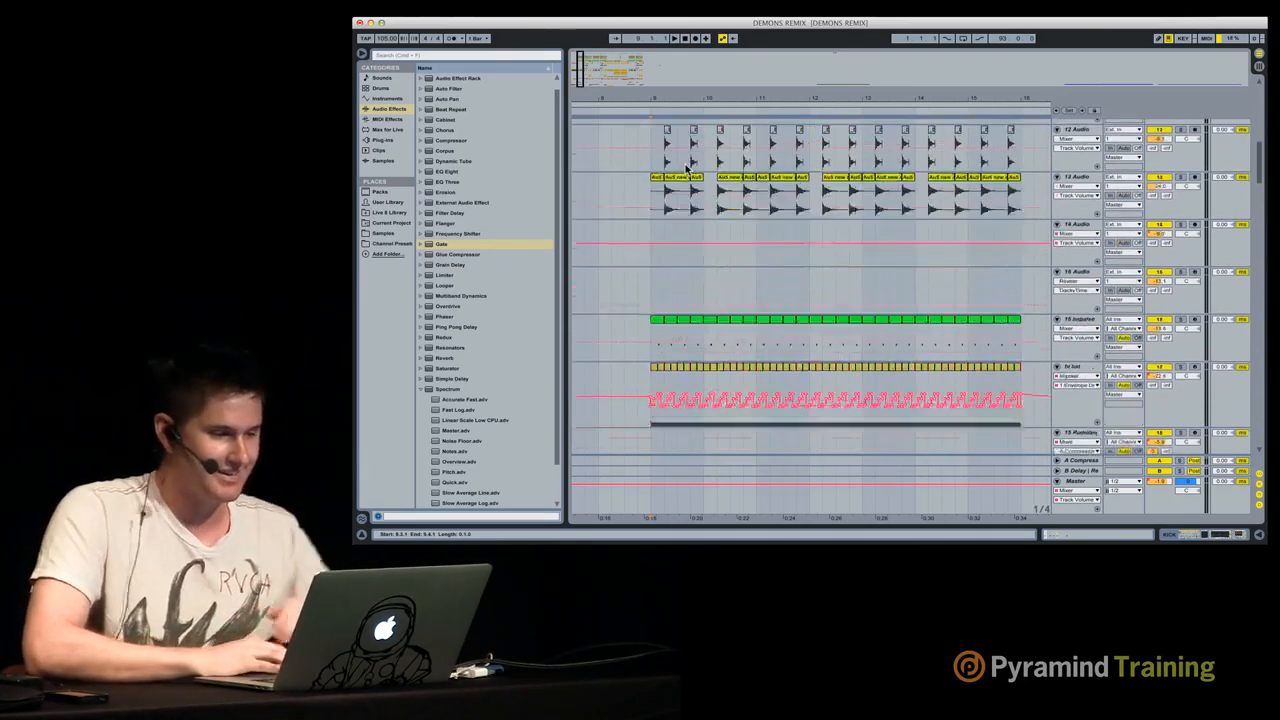
Step: Show the 19 Audio track's devices, solo the track and audition it from bar 9
scroll(685, 168, down, 5)
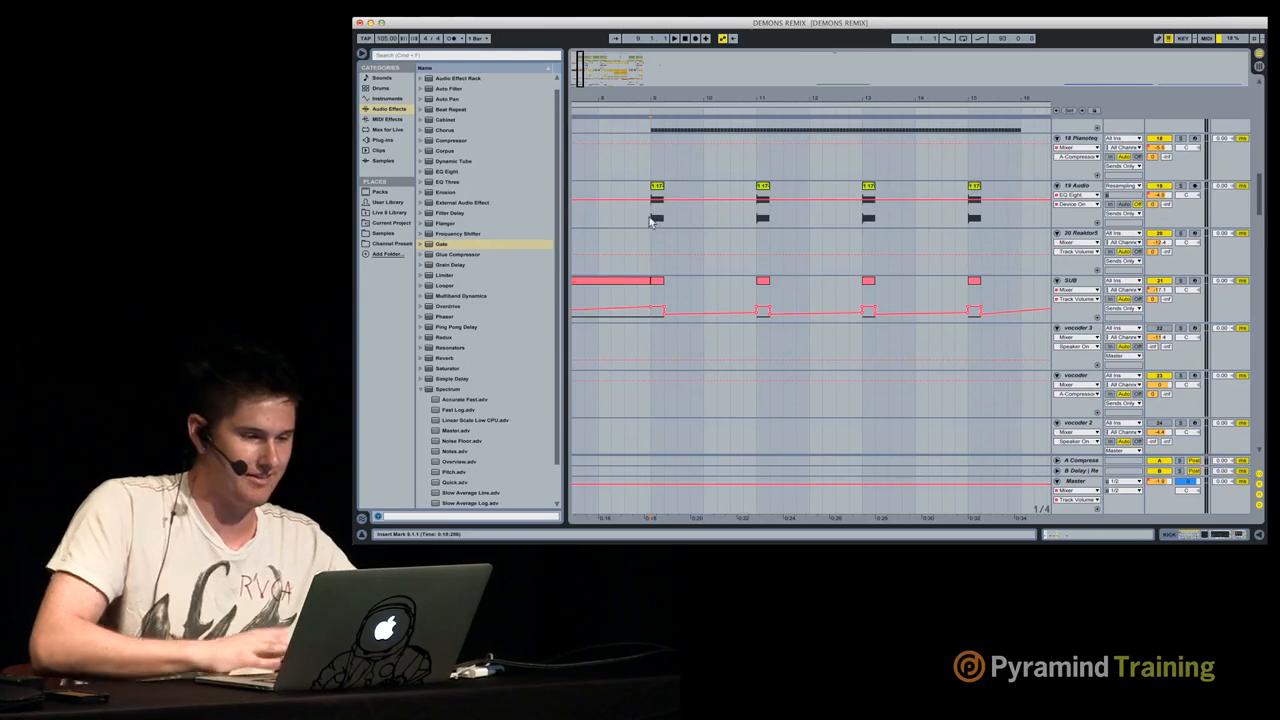
click(651, 221)
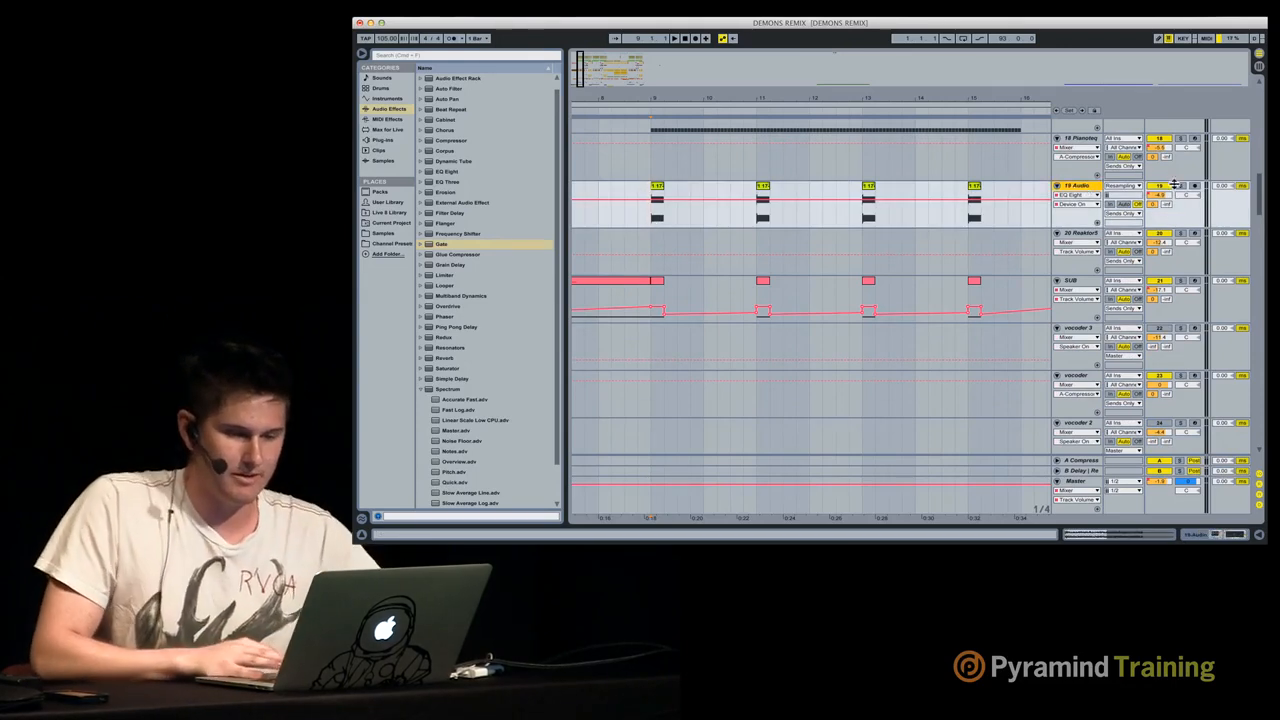
double_click(1086, 188)
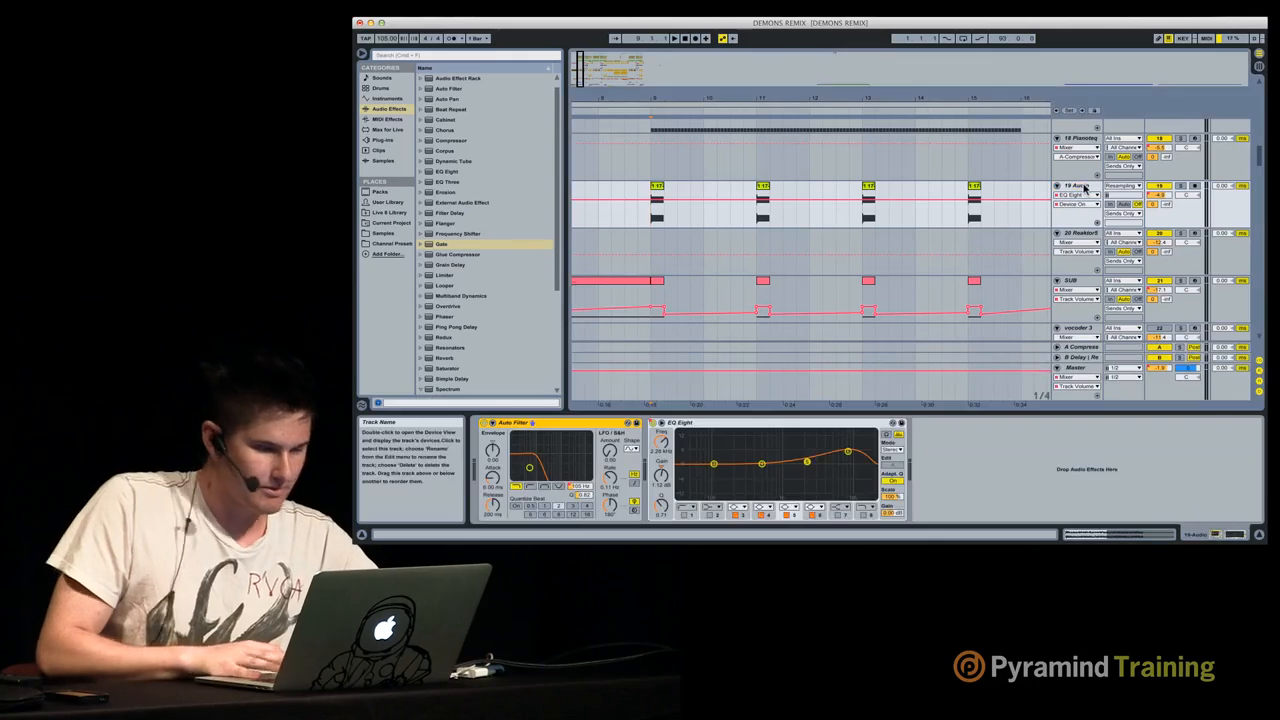
click(1183, 188)
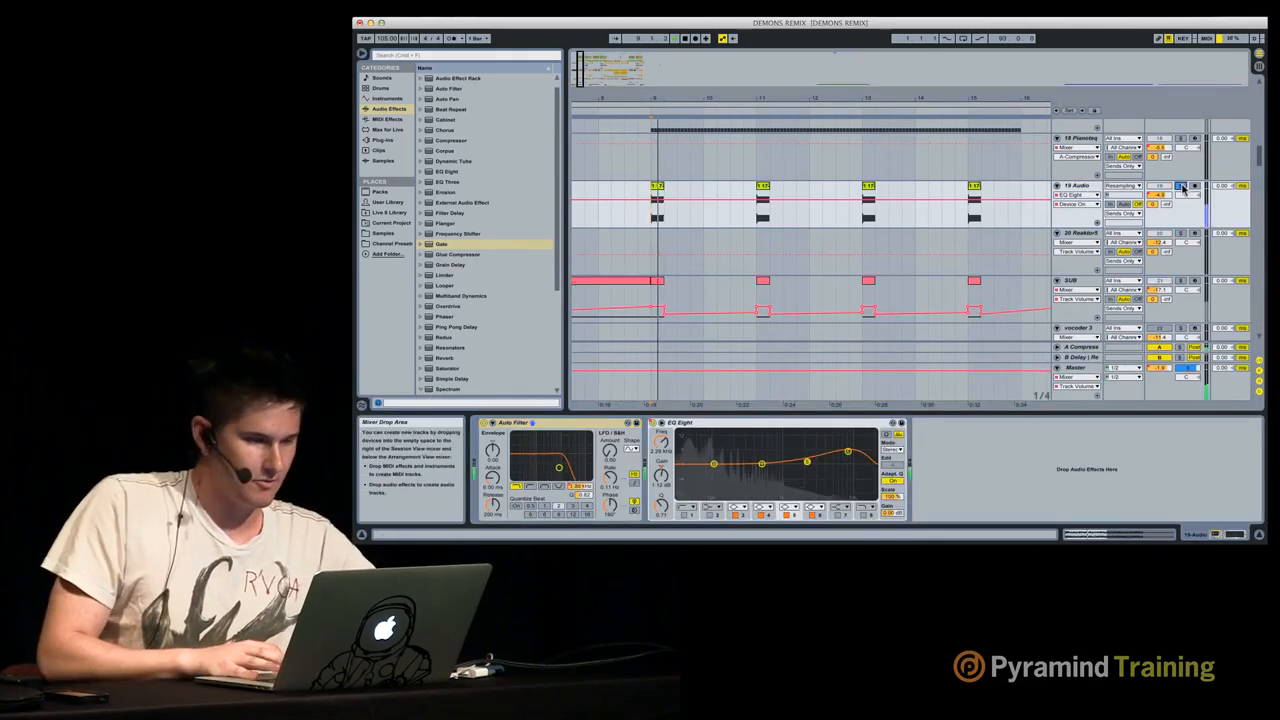
key(space)
click(1090, 188)
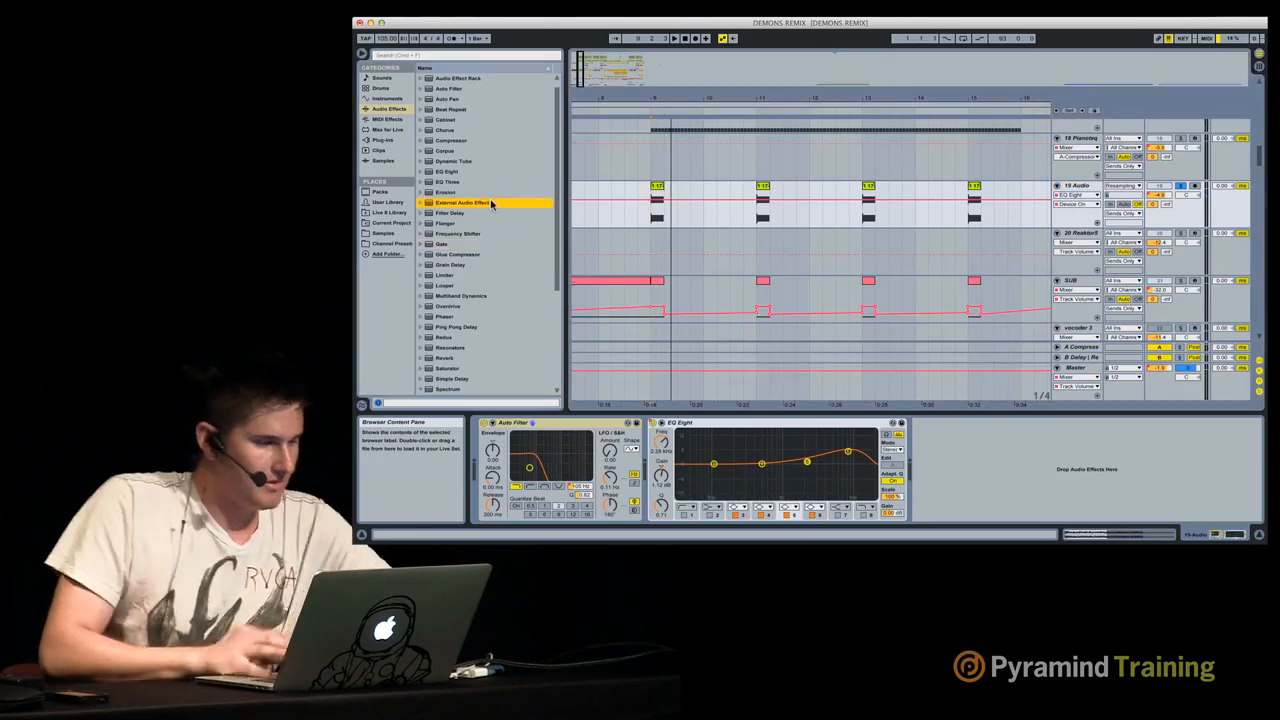
Step: Load SAWZ.als from the BASS folder of Channel Presets as a new track directly below 19 Audio
click(388, 129)
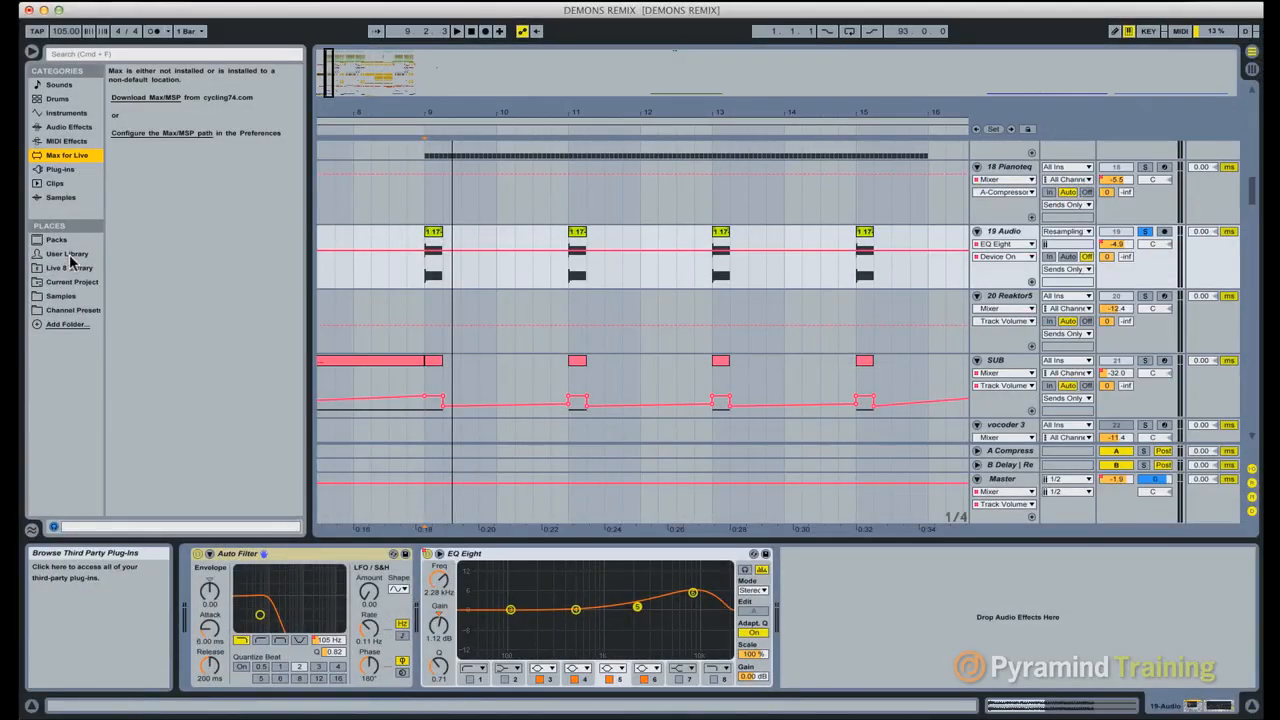
click(68, 310)
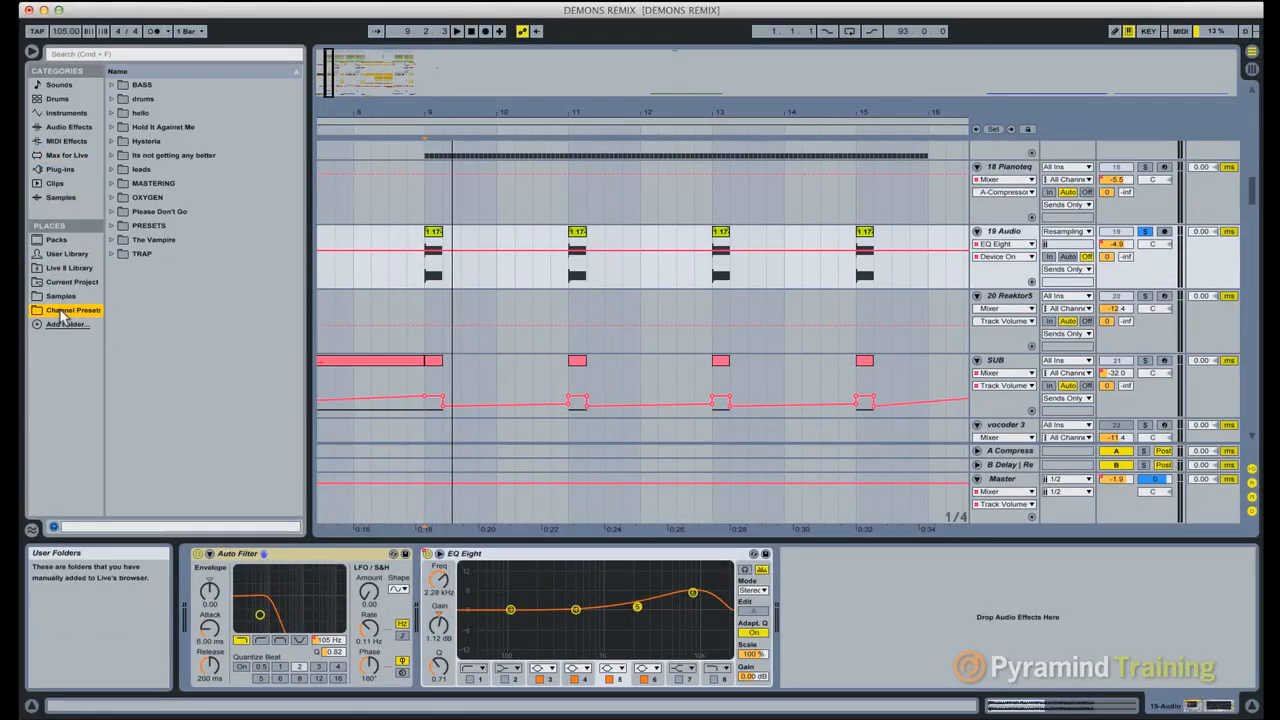
click(120, 86)
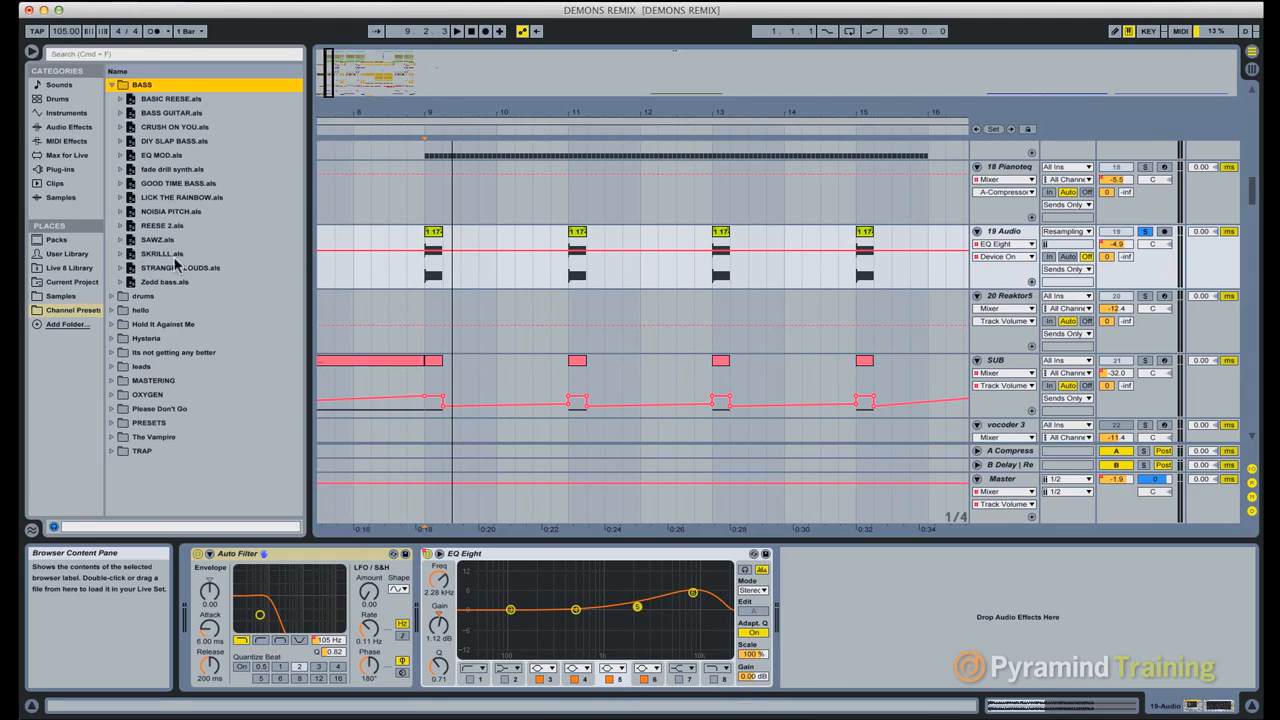
click(160, 241)
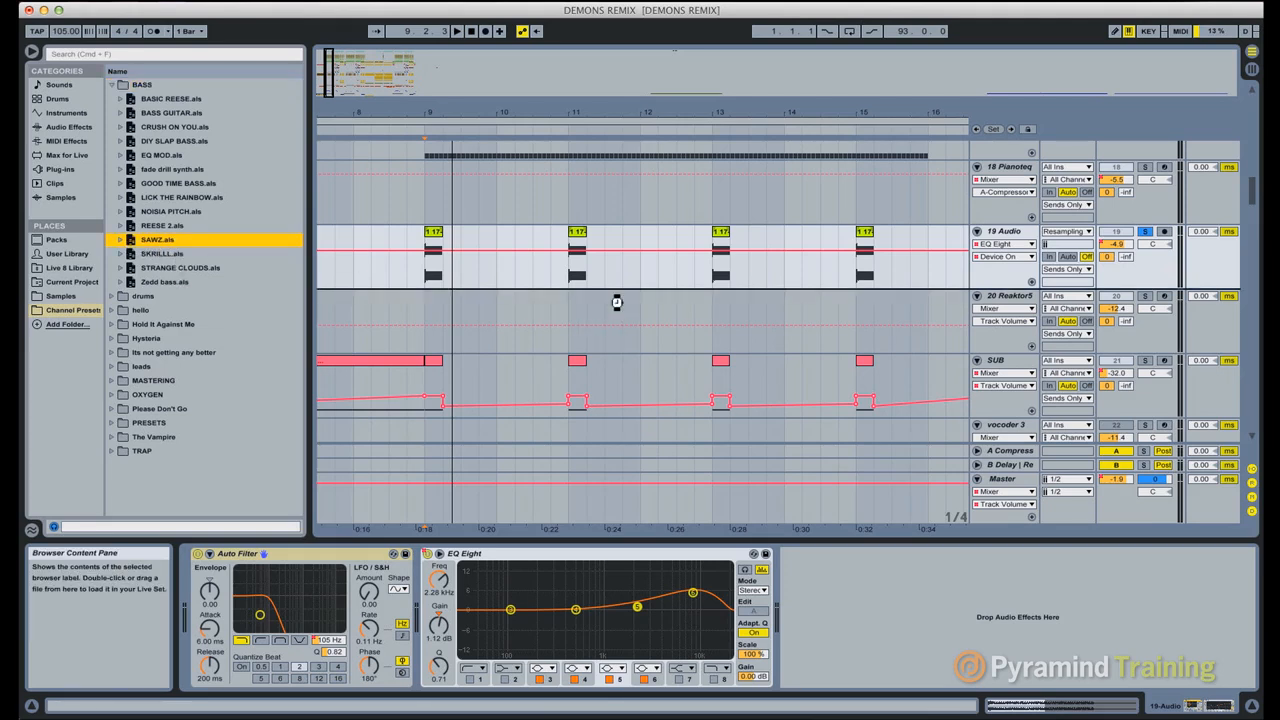
drag(1063, 300, 1065, 302)
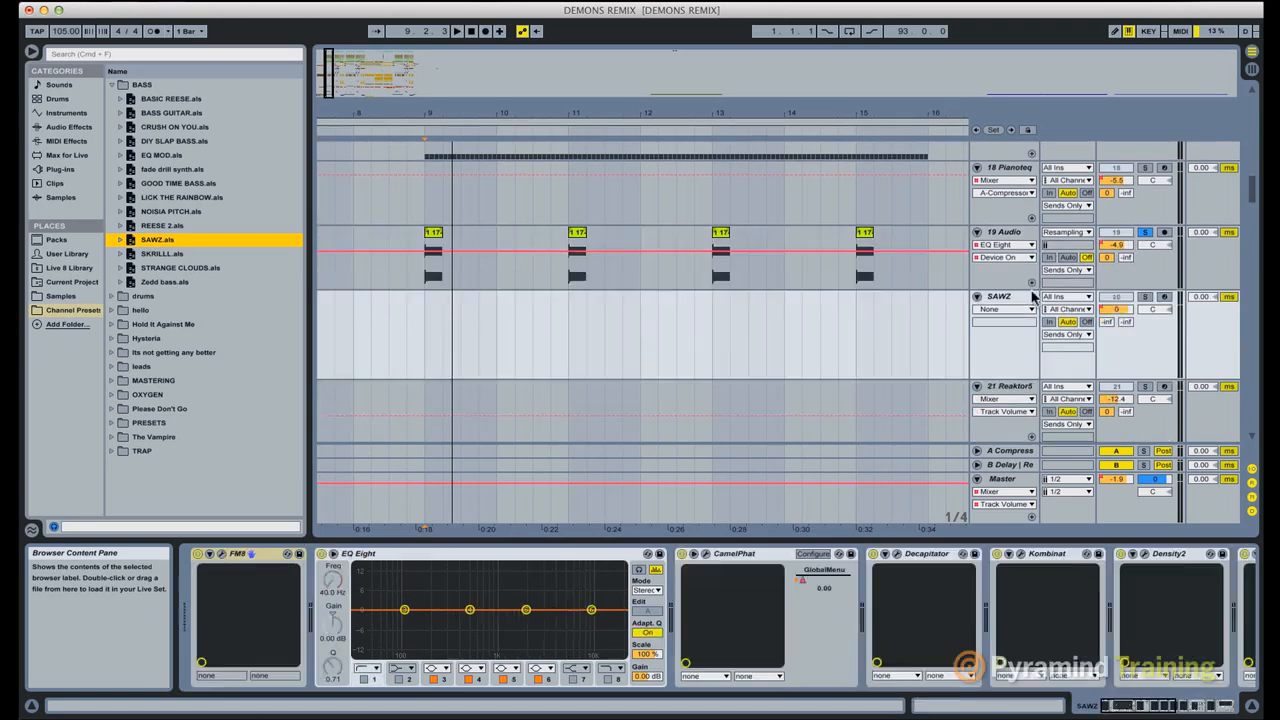
Step: Solo the SAWZ track and select its clip spanning bars 30 to 33
click(1144, 297)
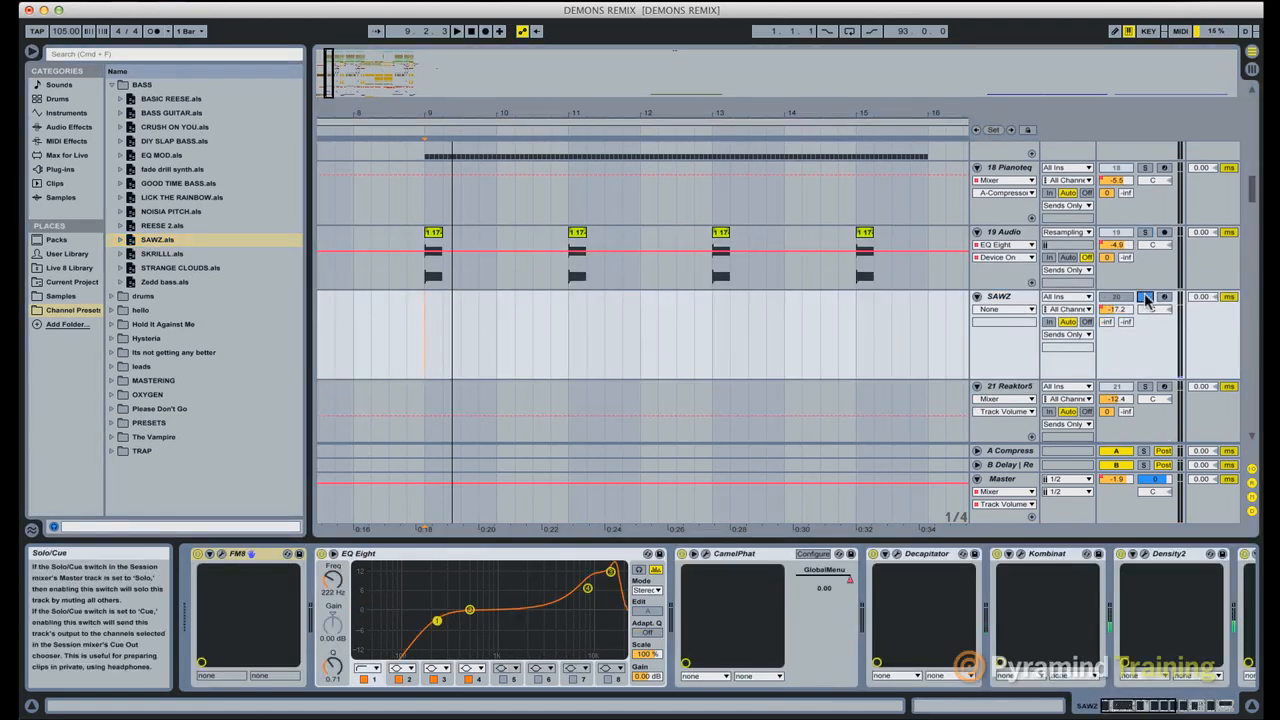
click(1014, 299)
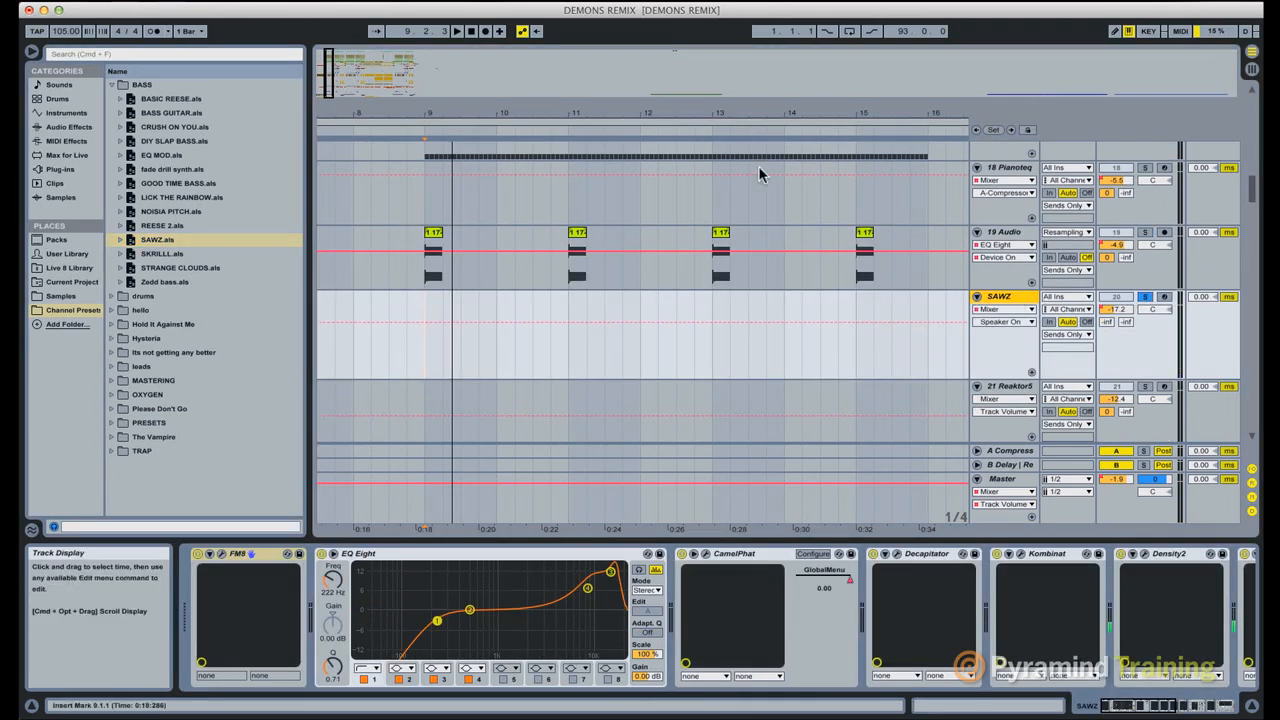
drag(776, 110, 522, 110)
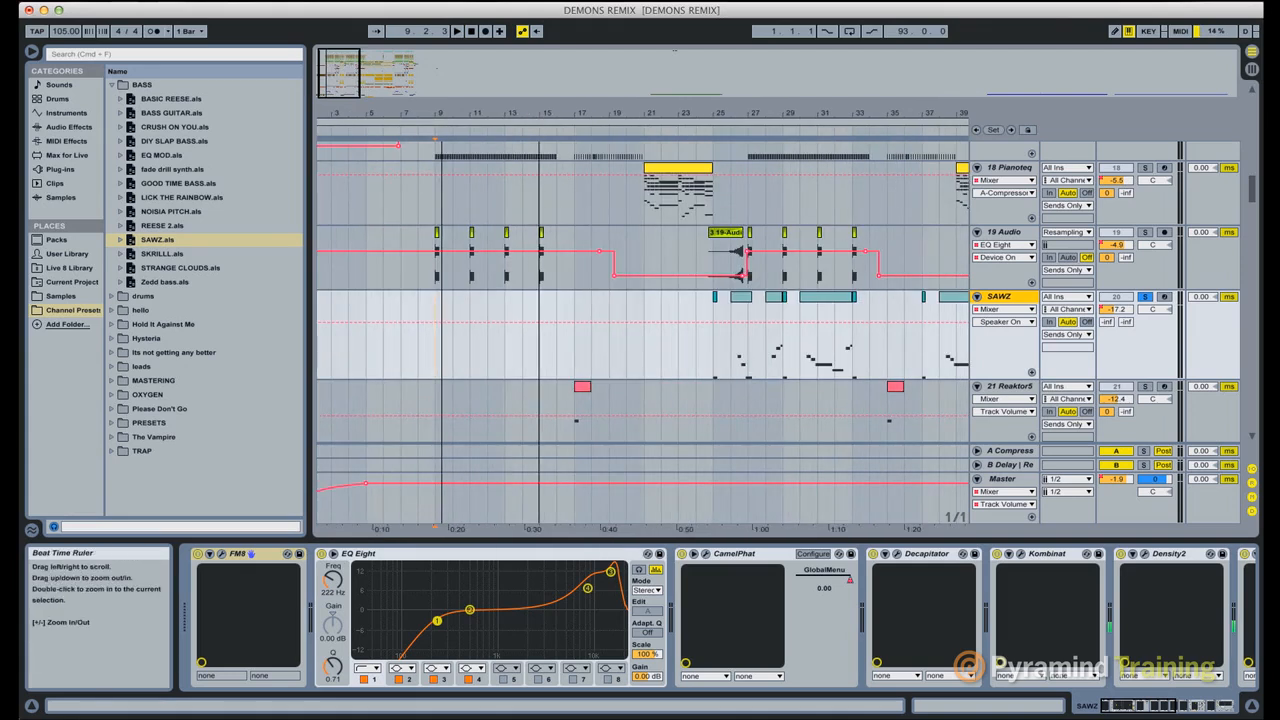
key(minus)
click(630, 296)
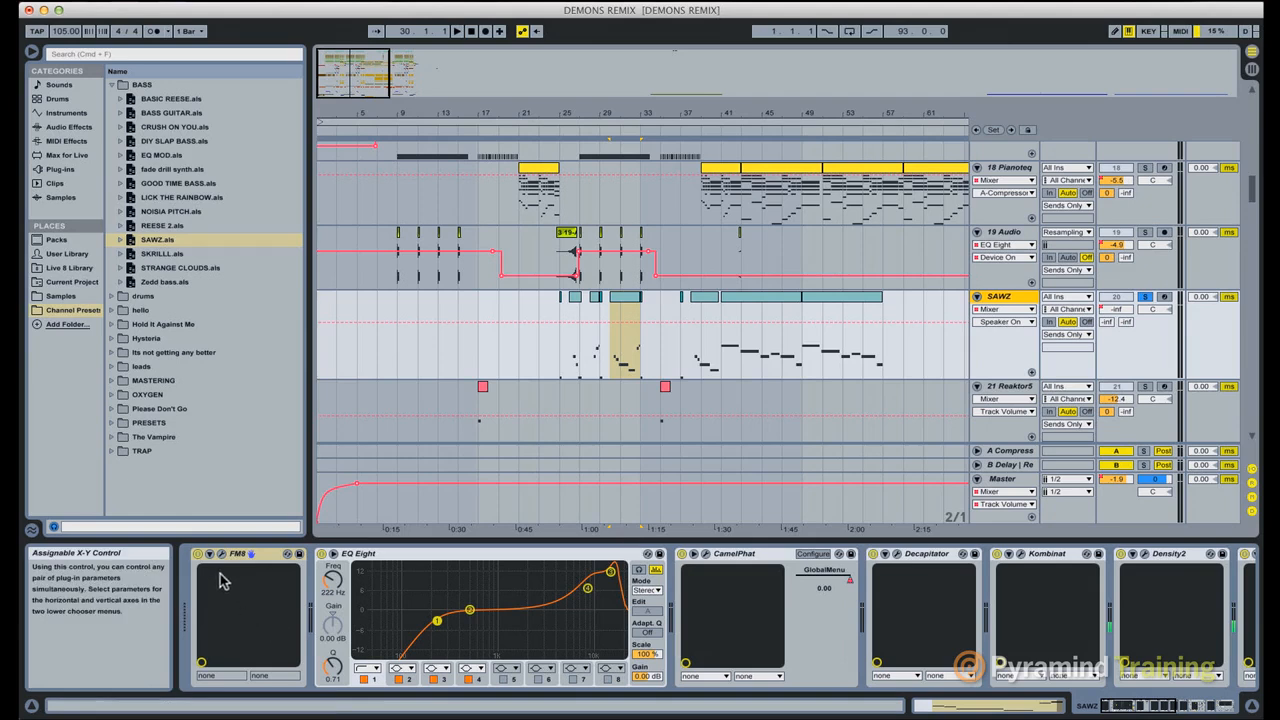
Step: Examine the operators and matrix on the Expert page of SAWZ's FM8, close it and look through the track's effects chain
click(248, 553)
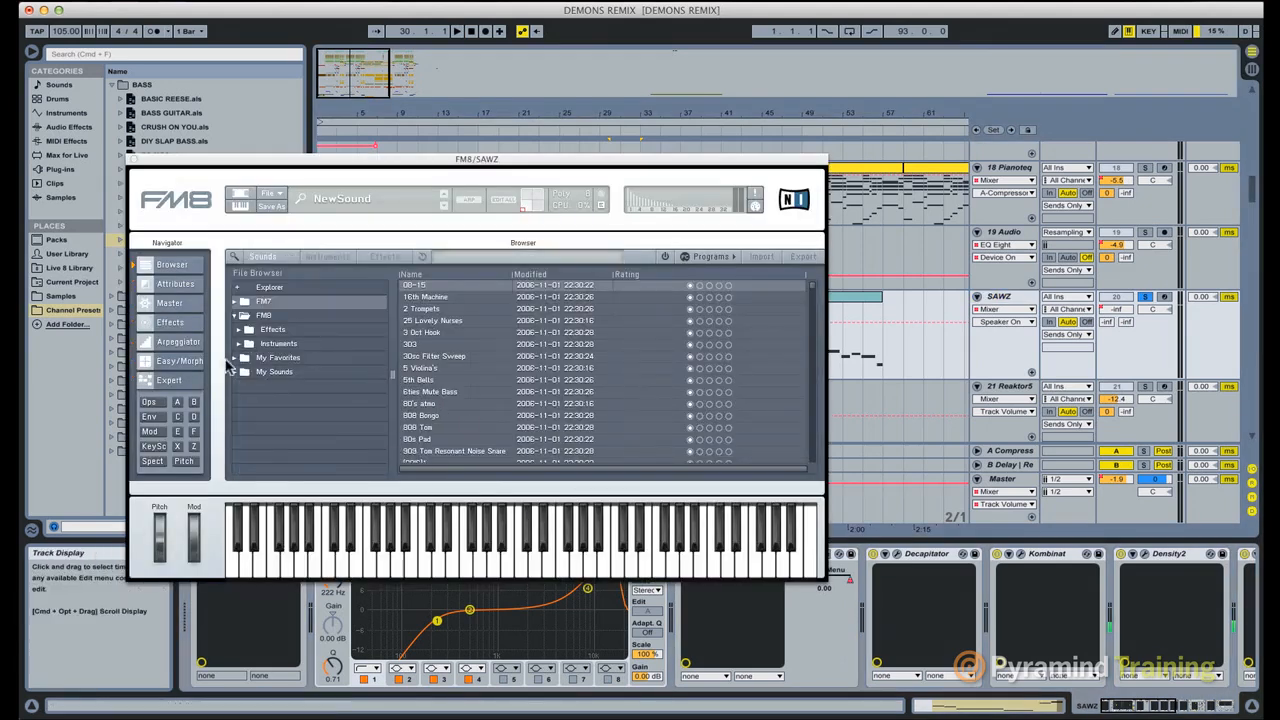
click(184, 384)
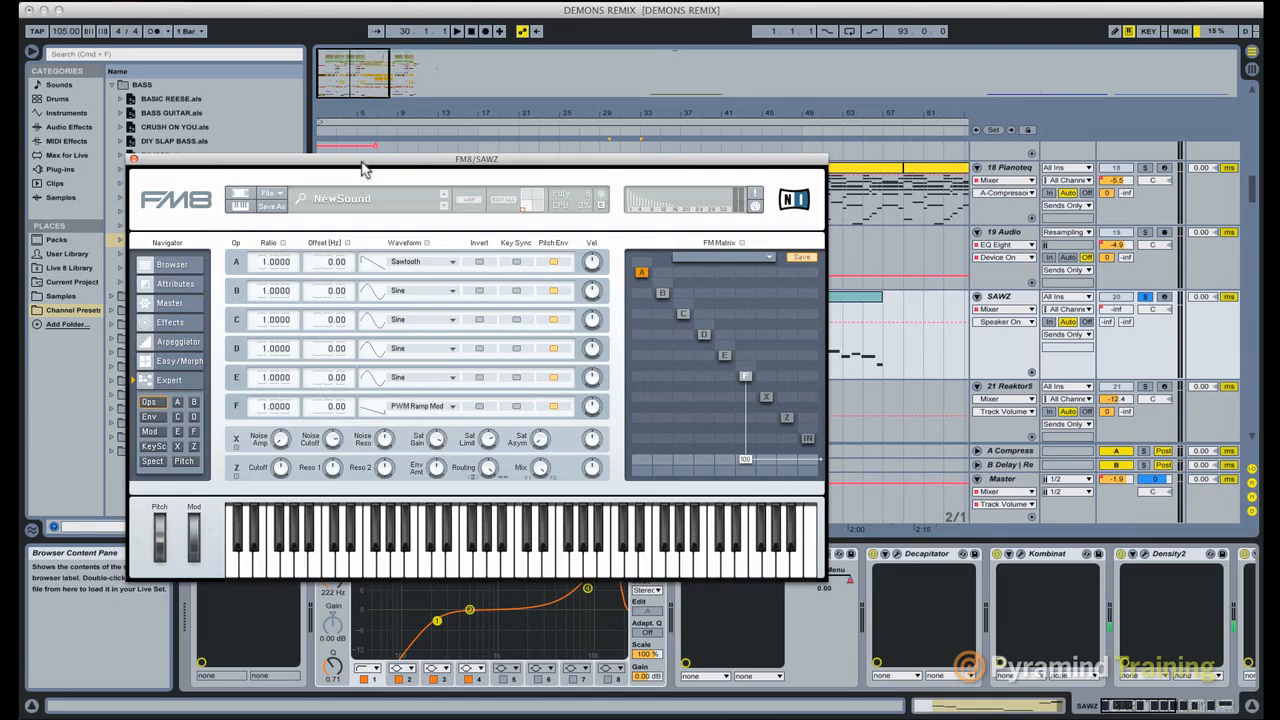
drag(365, 170, 607, 121)
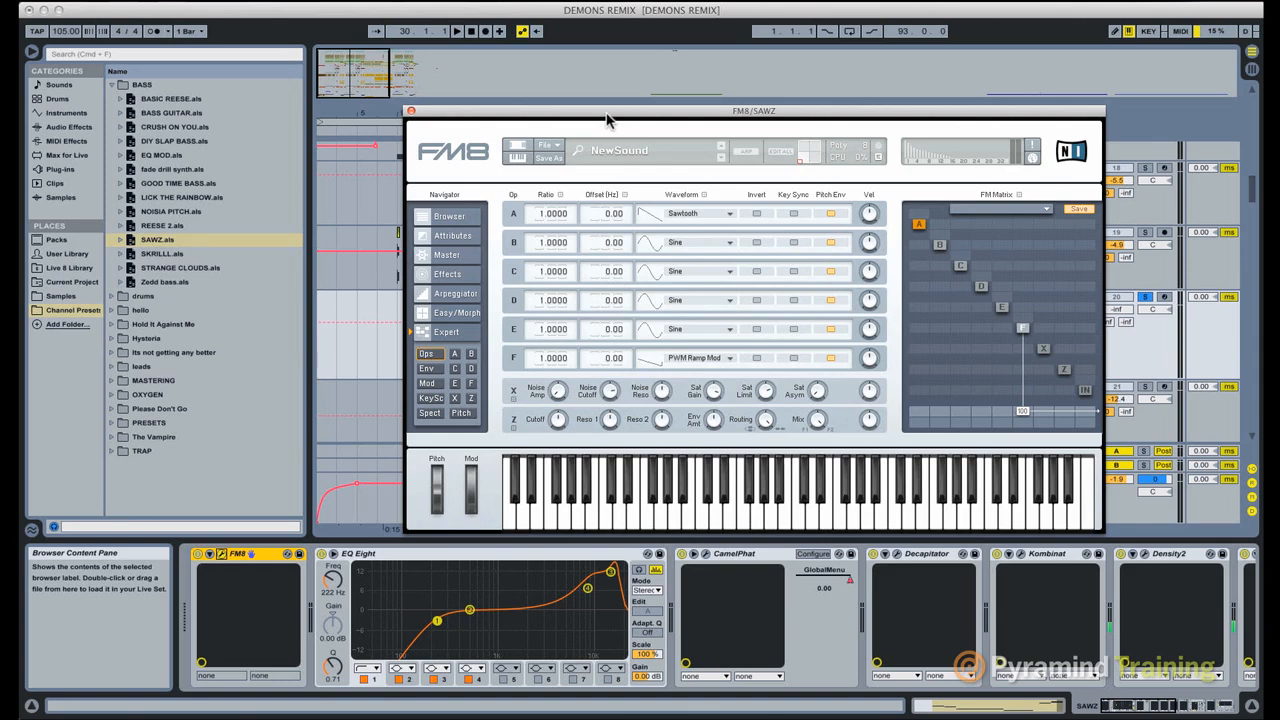
click(411, 113)
scroll(565, 600, right, 5)
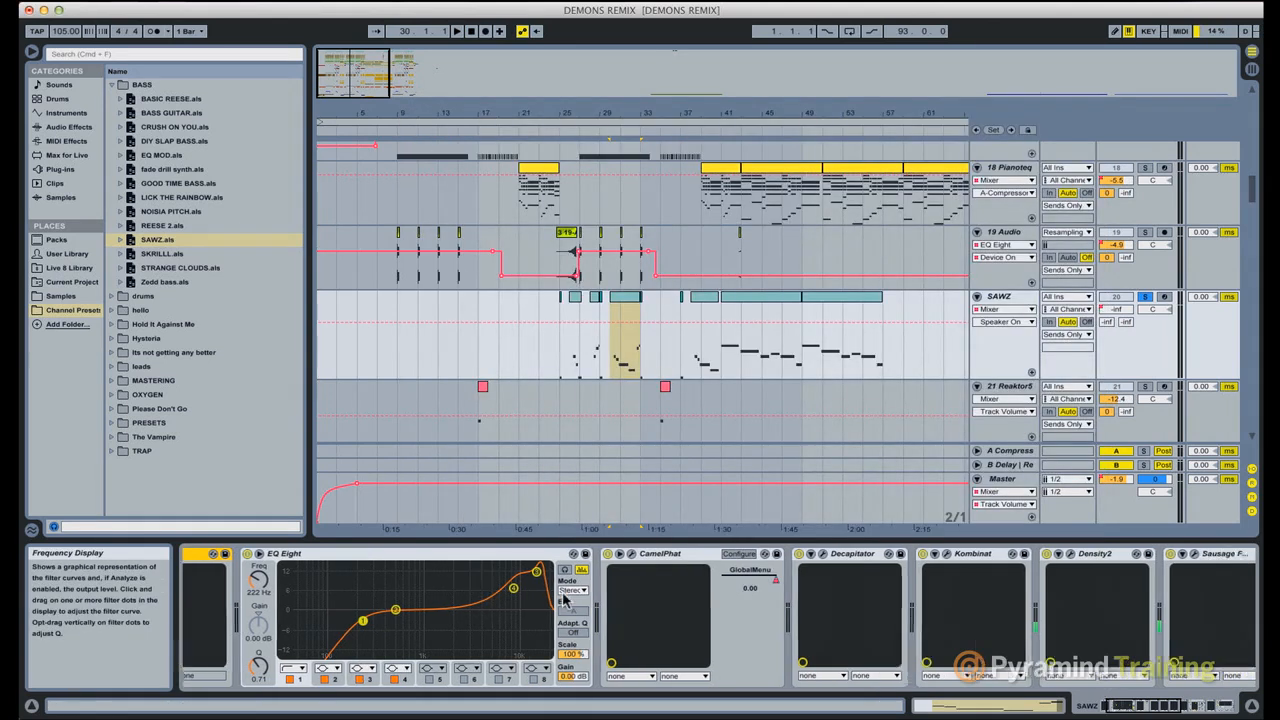
scroll(565, 600, right, 5)
scroll(565, 600, left, 5)
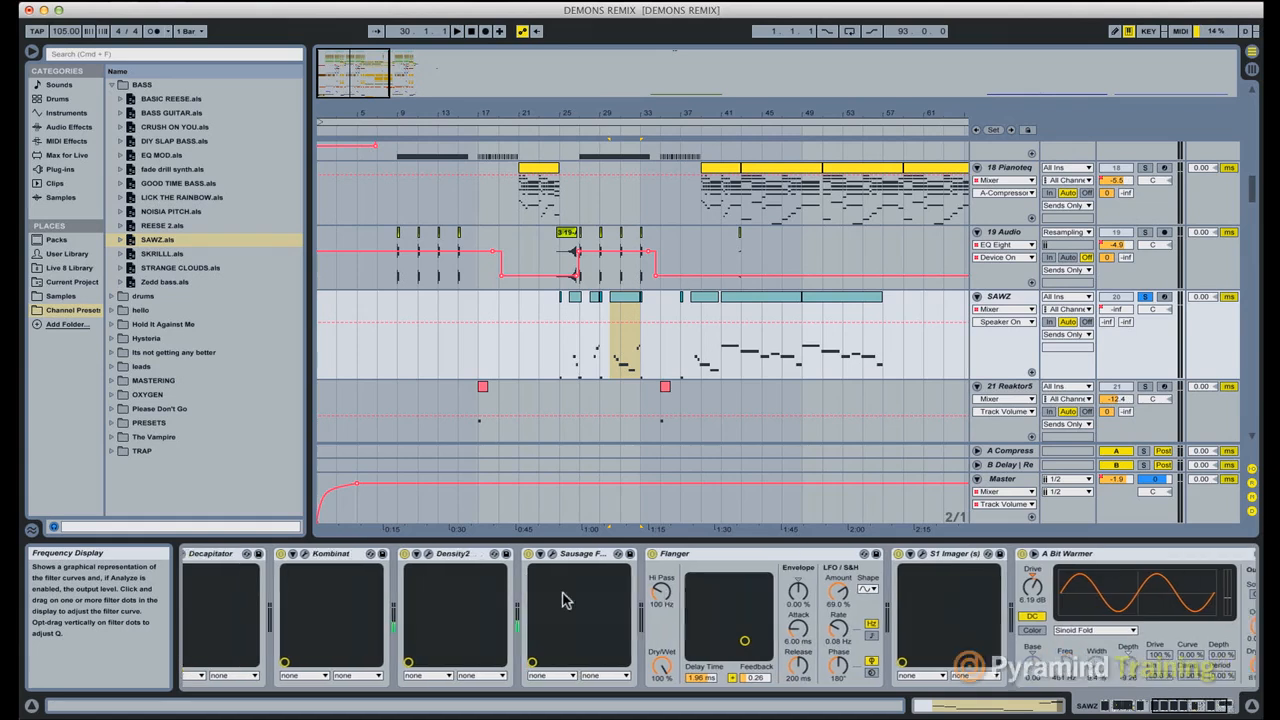
scroll(565, 600, left, 8)
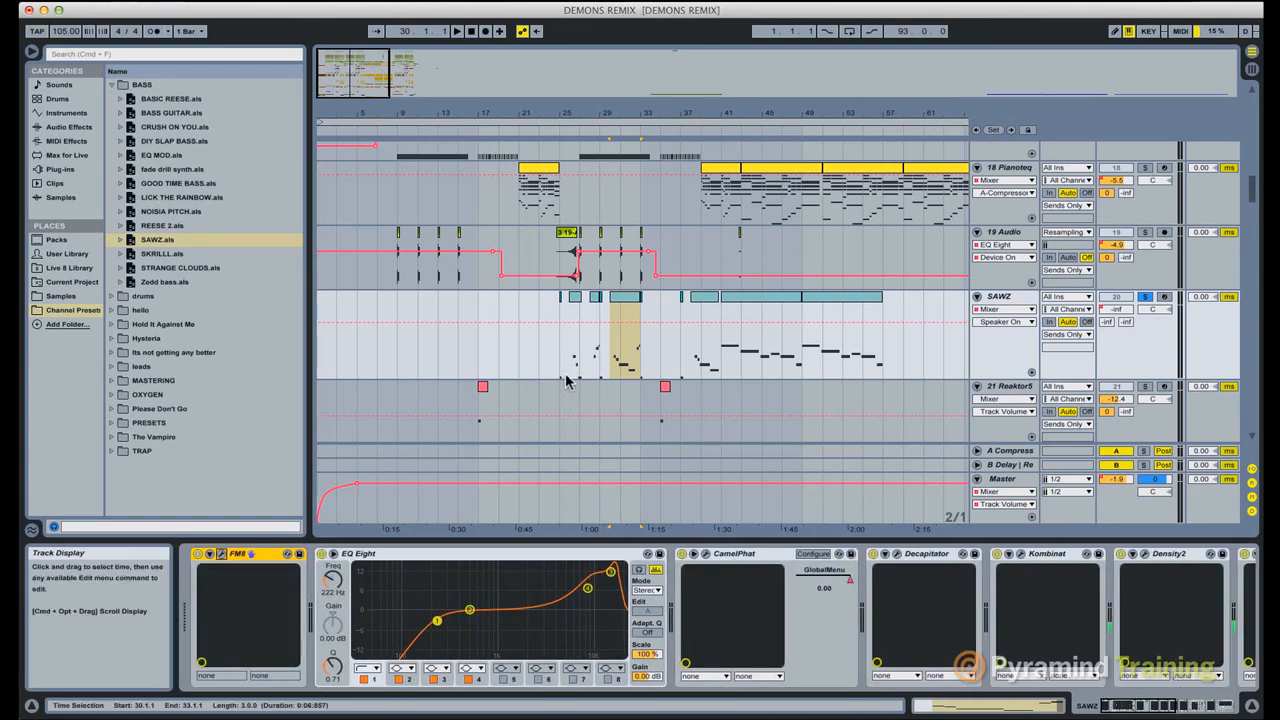
Step: Deactivate all effects after FM8 on the SAWZ track, from EQ Eight and CamelPhat through to A Bit Warmer
click(321, 554)
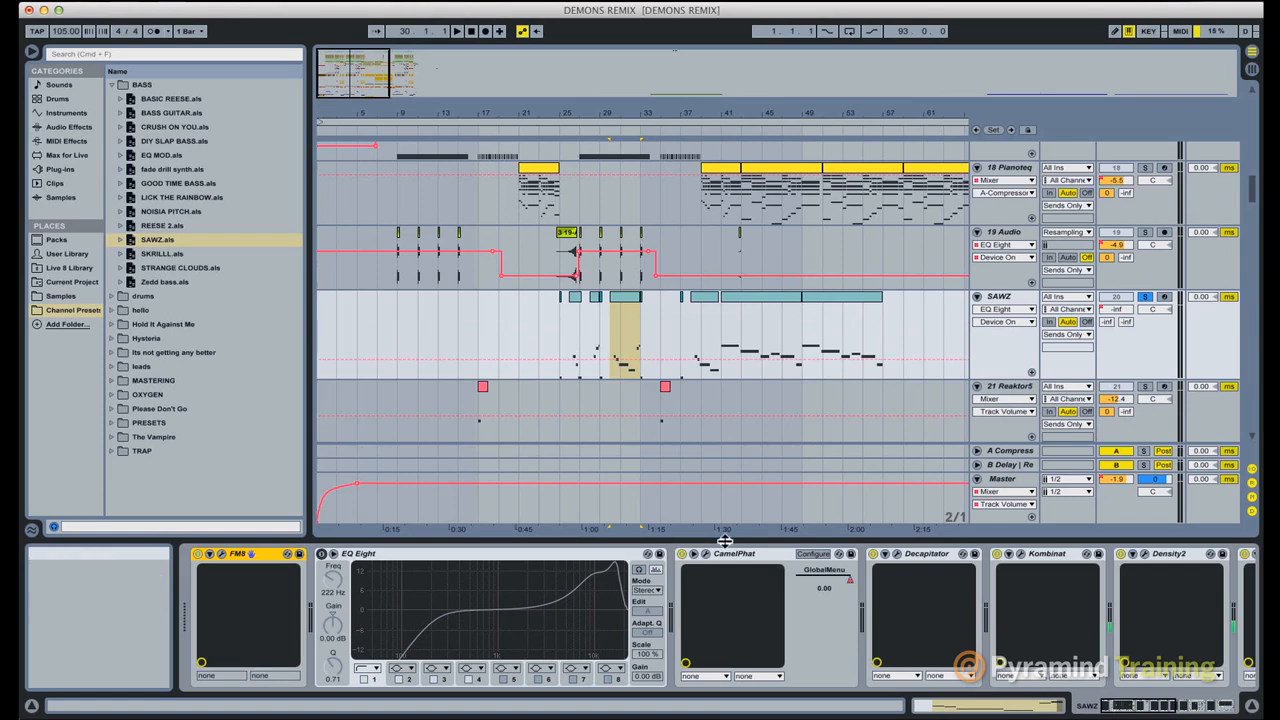
click(880, 555)
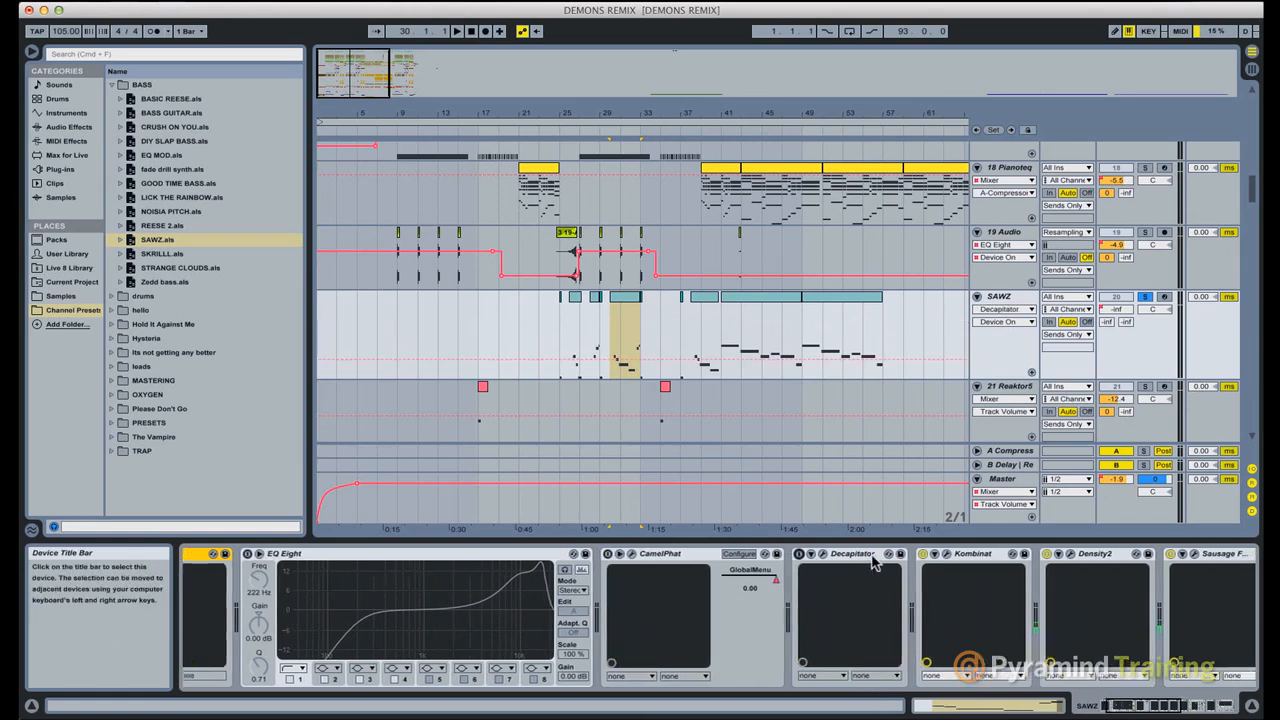
click(878, 556)
click(875, 557)
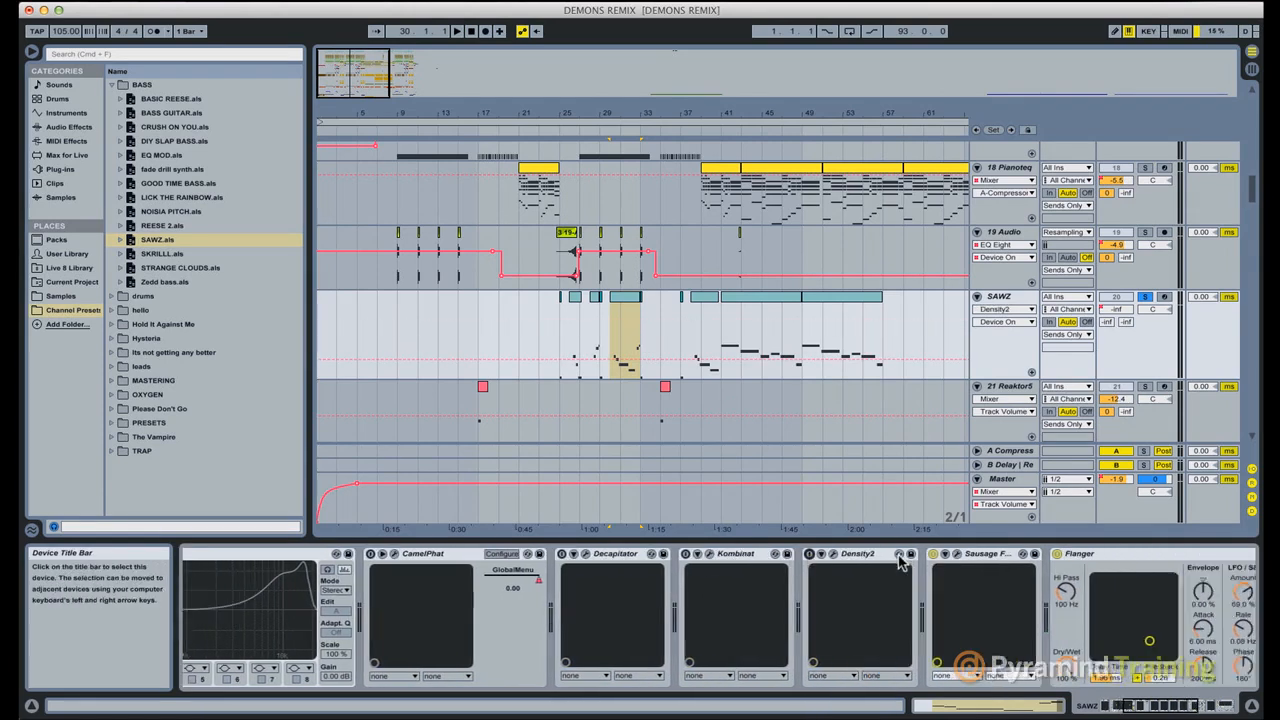
click(871, 558)
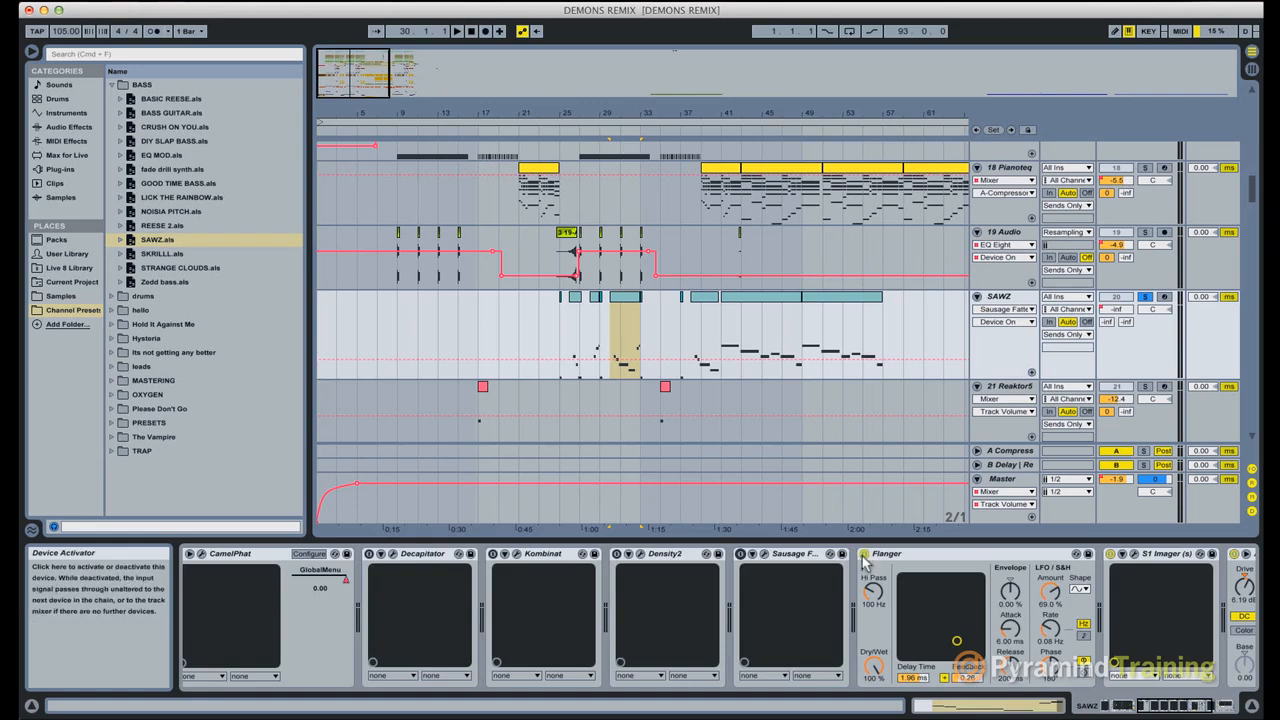
click(866, 558)
click(795, 555)
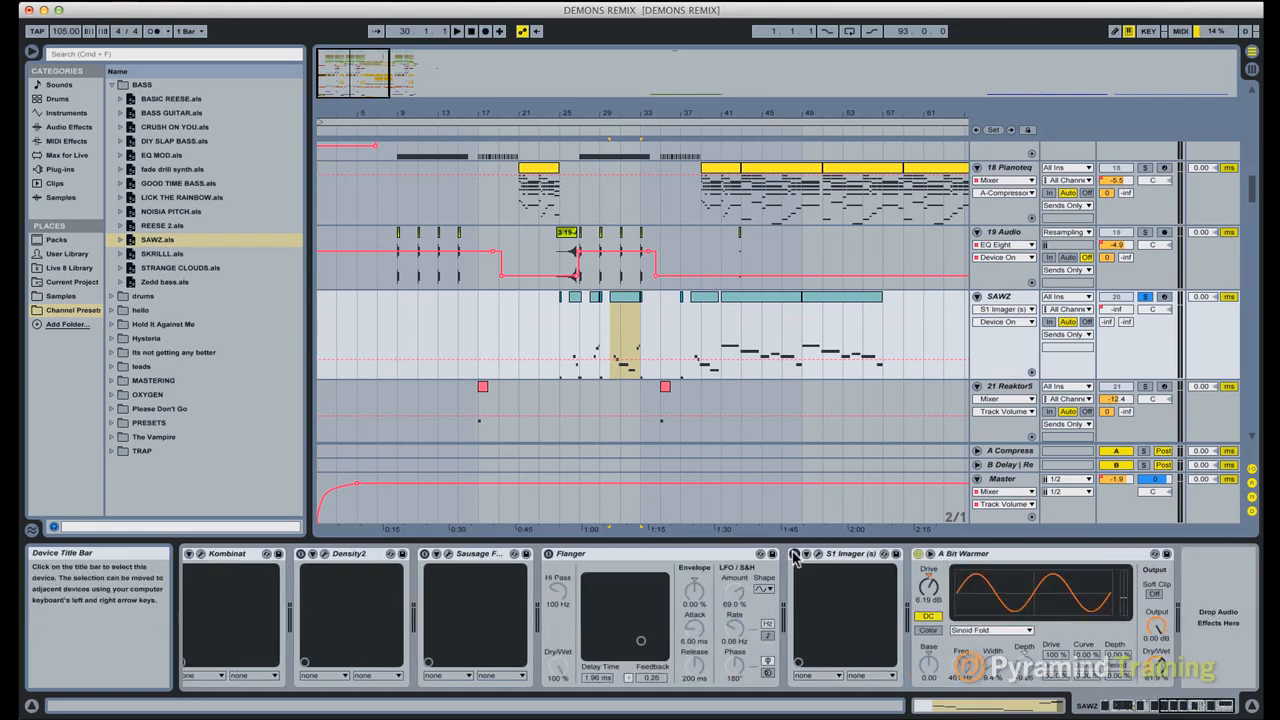
click(919, 555)
click(919, 557)
Step: Play the SAWZ clip from bar 41, raise the track's A Compress send to 0 and turn up the system volume
click(760, 311)
key(space)
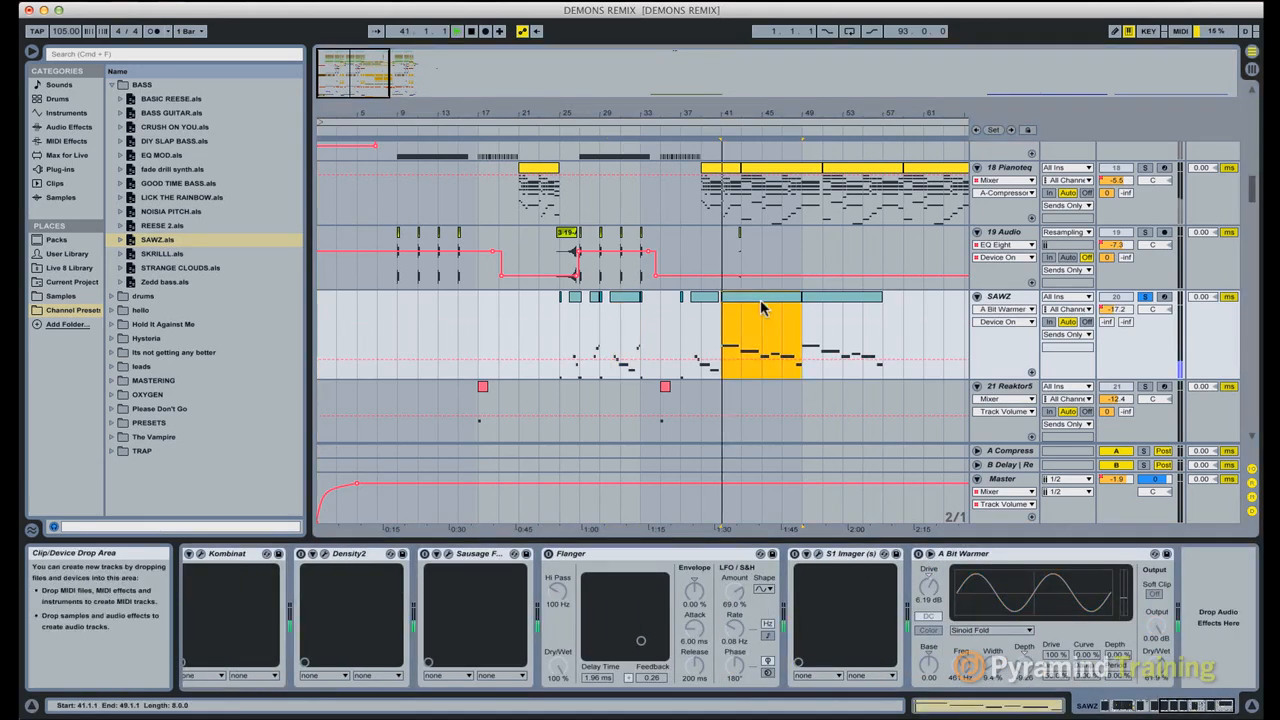
drag(1107, 328, 1107, 285)
key(XF86AudioRaiseVolume)
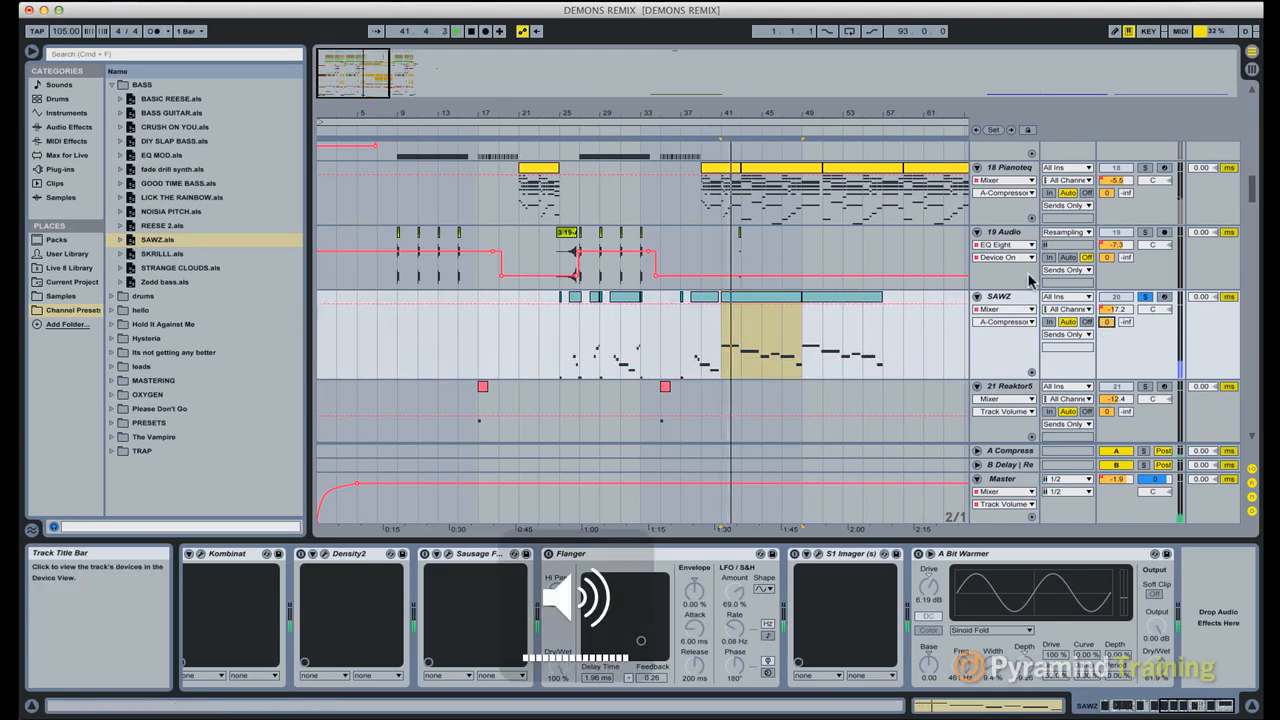
Step: Transpose all notes in the SAWZ clip at bars 41 to 49 down by 10 semitones
double_click(760, 340)
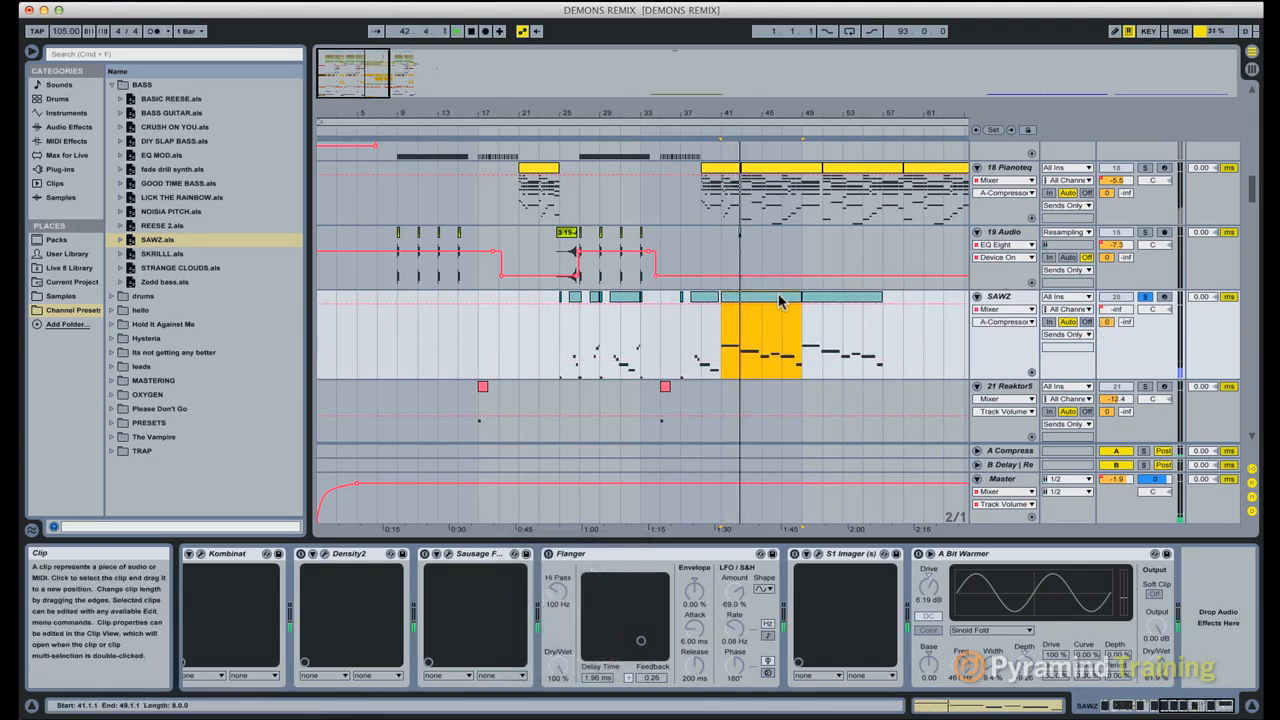
key(super+a)
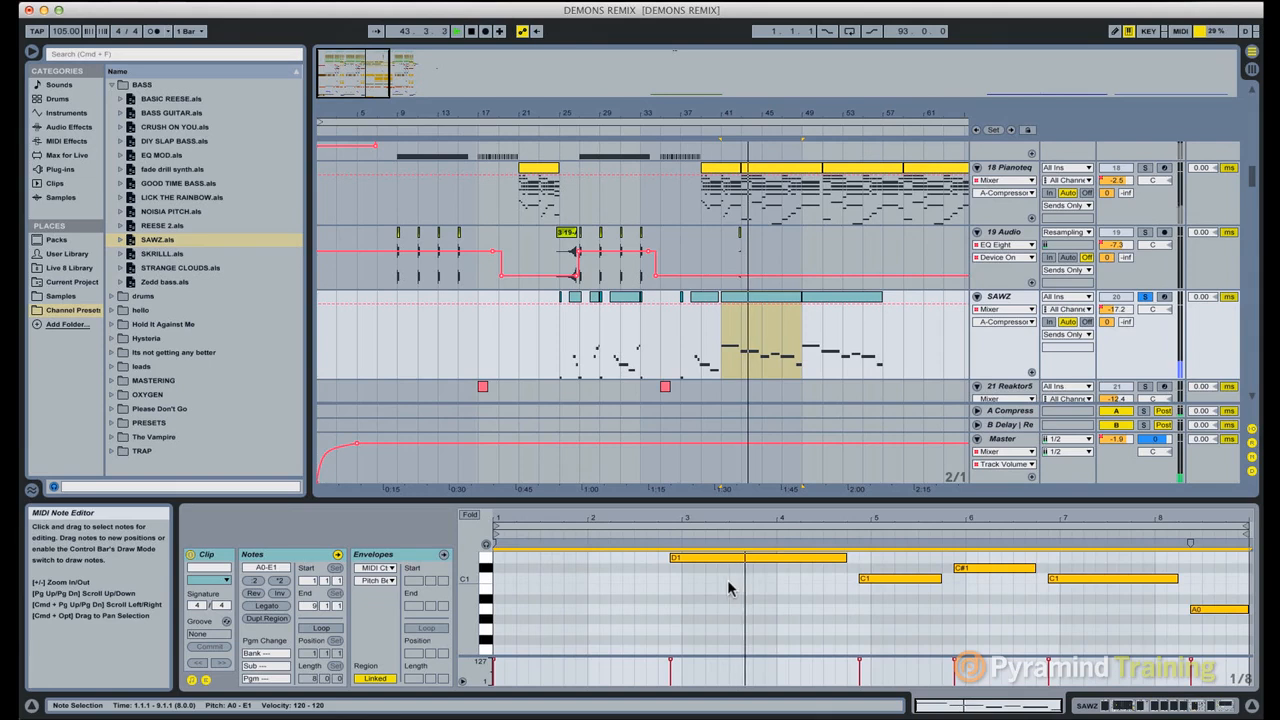
key(Down)
key(Down)
key(Down)
key(Down)
key(Down)
key(Down)
key(Down)
key(Down)
key(Down)
key(Down)
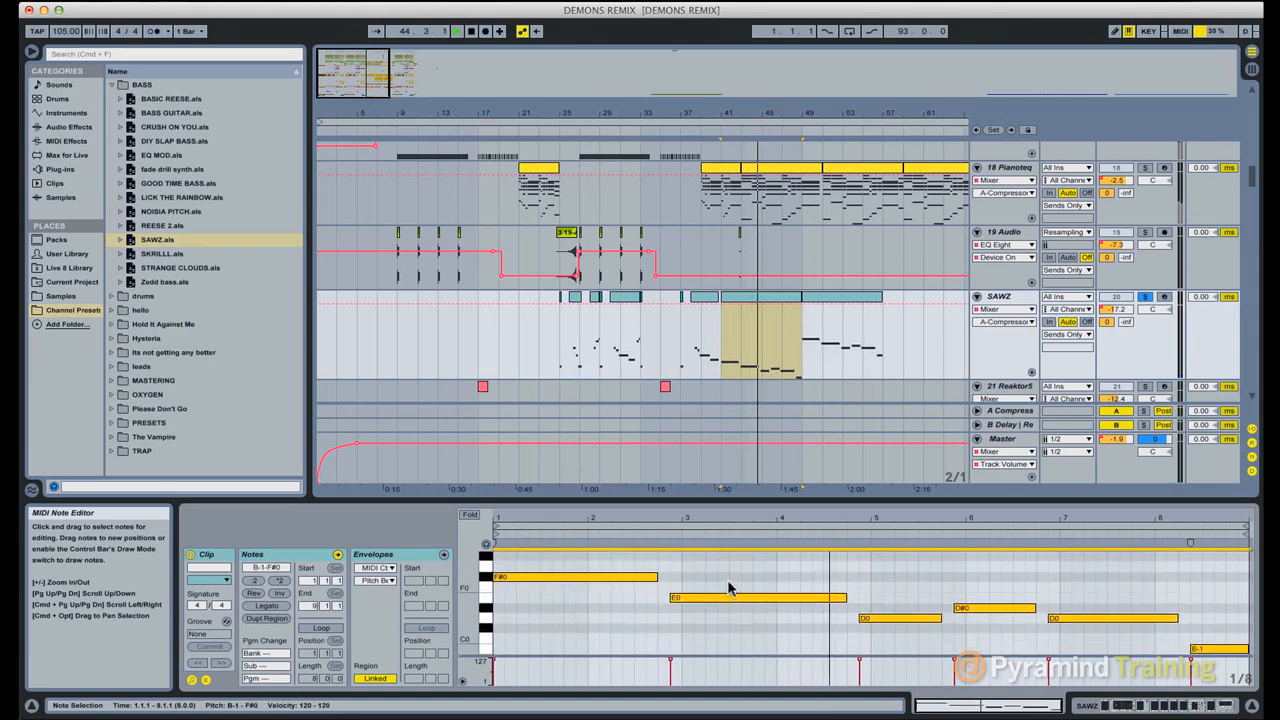
Step: Raise the Master volume to 6.0 dB and the SAWZ track volume to -5.9 dB, and stop playback
key(XF86AudioRaiseVolume)
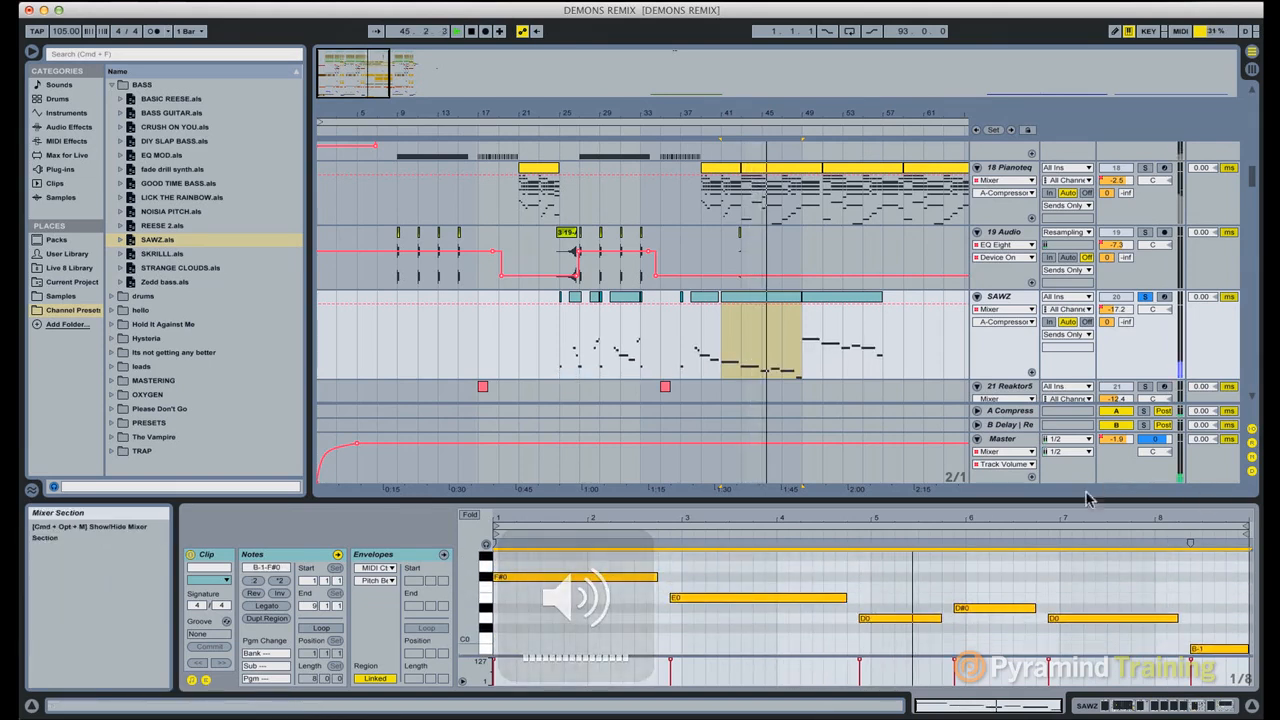
drag(1116, 439, 1116, 380)
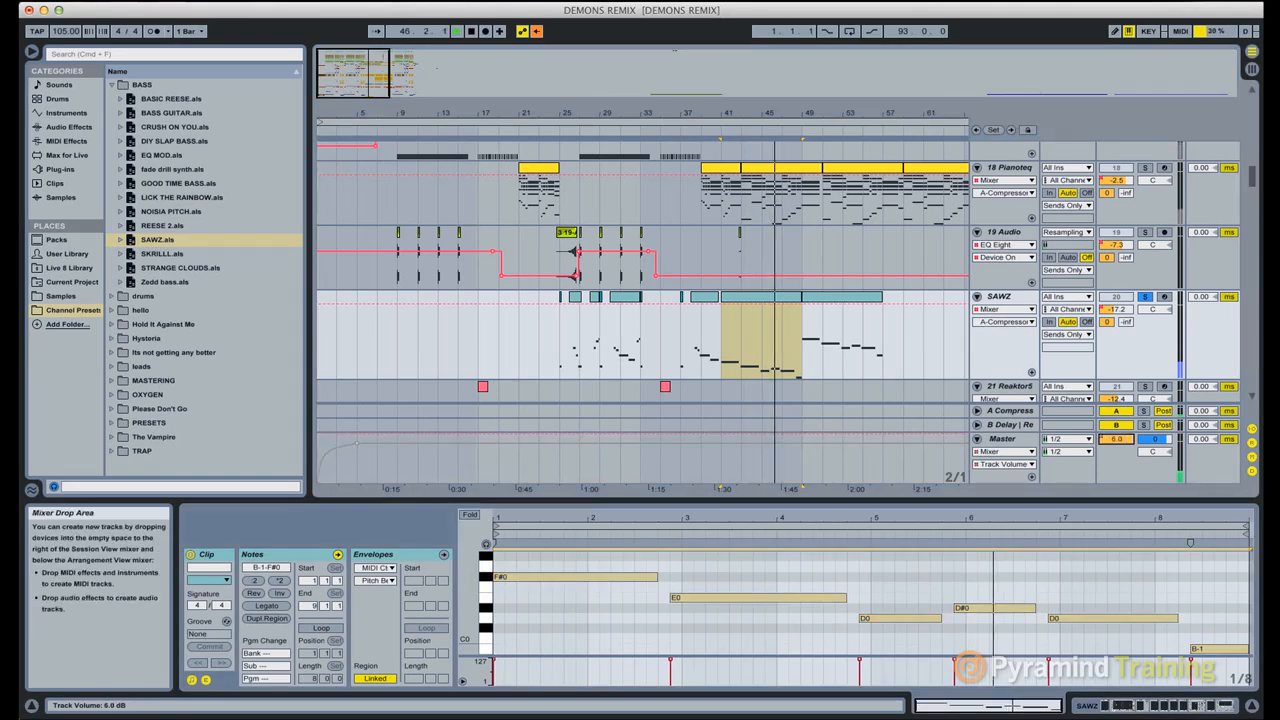
drag(1115, 310, 1115, 264)
drag(1115, 309, 1115, 318)
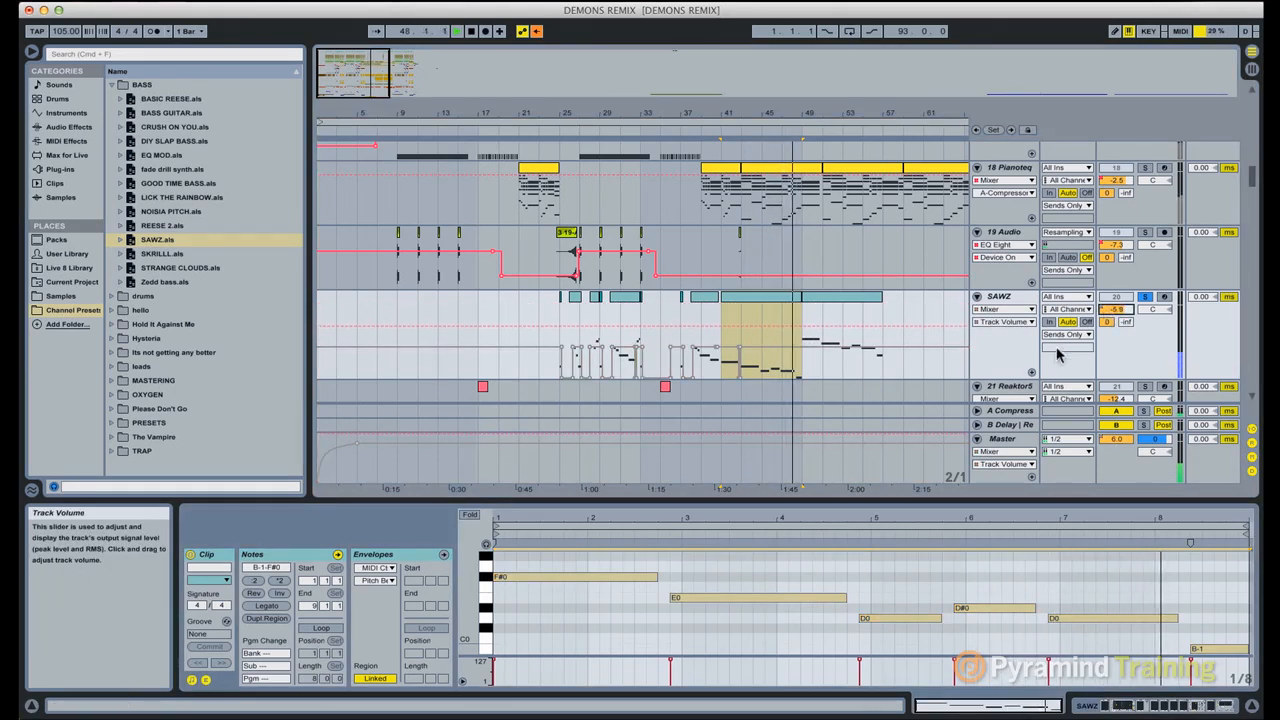
key(space)
Step: Bring the SAWZ clip spanning bars 41 to 49 into close view and select it
click(789, 168)
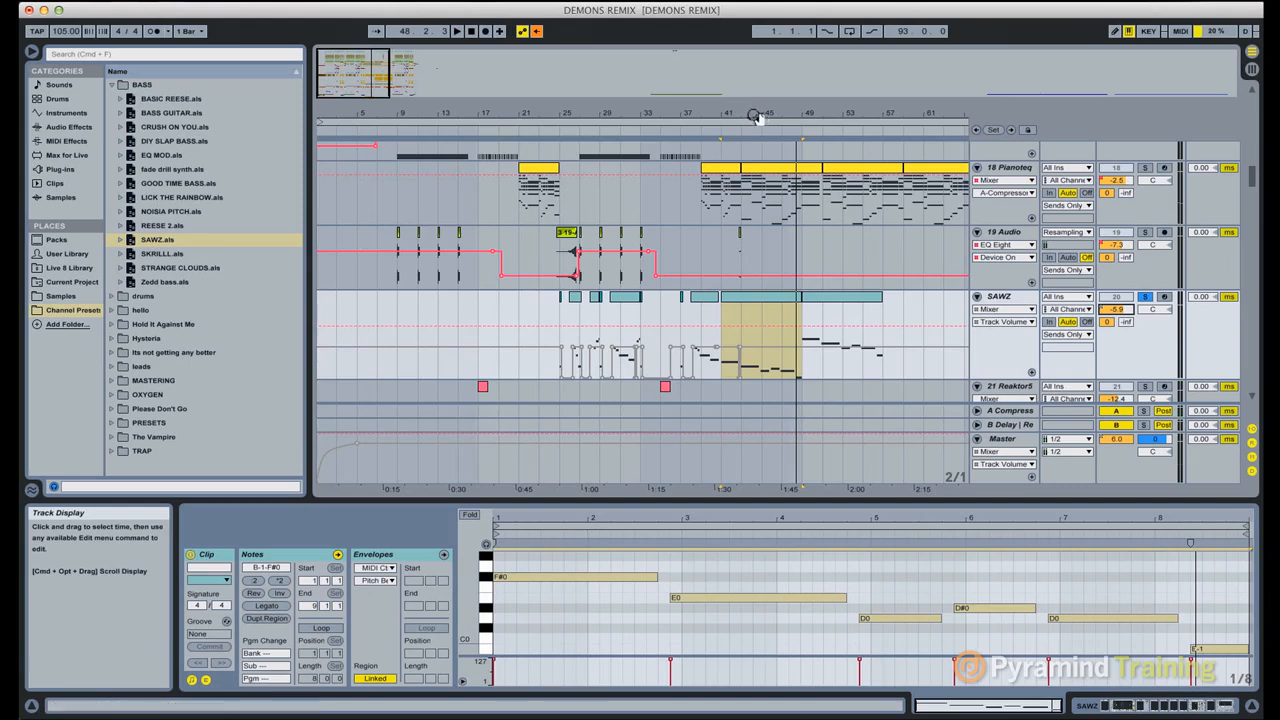
drag(755, 116, 767, 178)
click(702, 298)
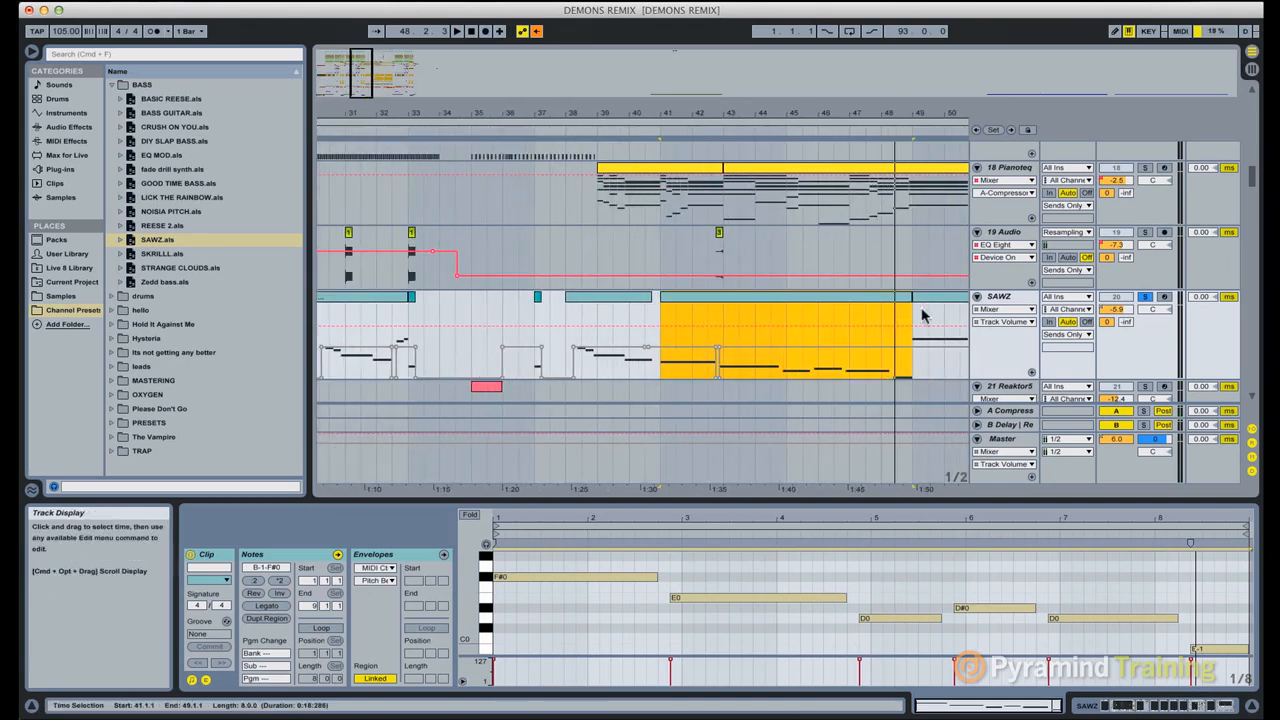
Step: Turn EQ Eight and CamelPhat back on in the SAWZ device chain, auditioning the clip from bar 41 after each
click(1000, 297)
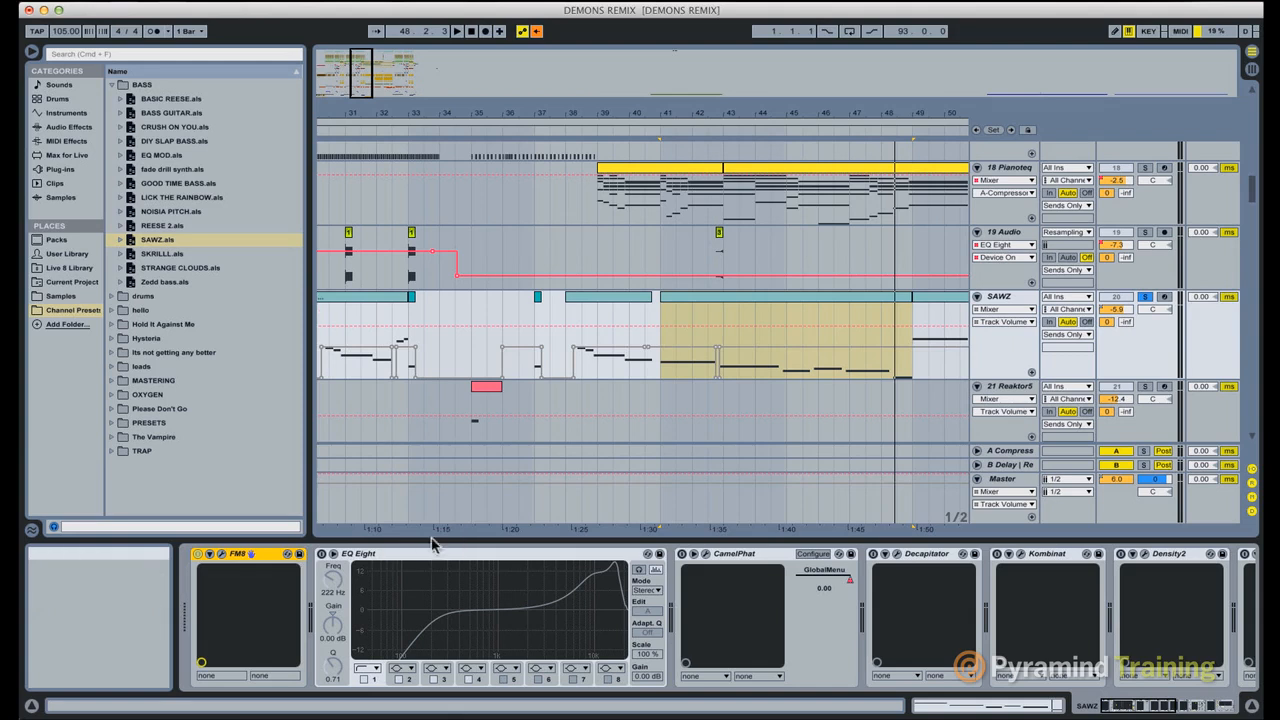
click(322, 554)
key(space)
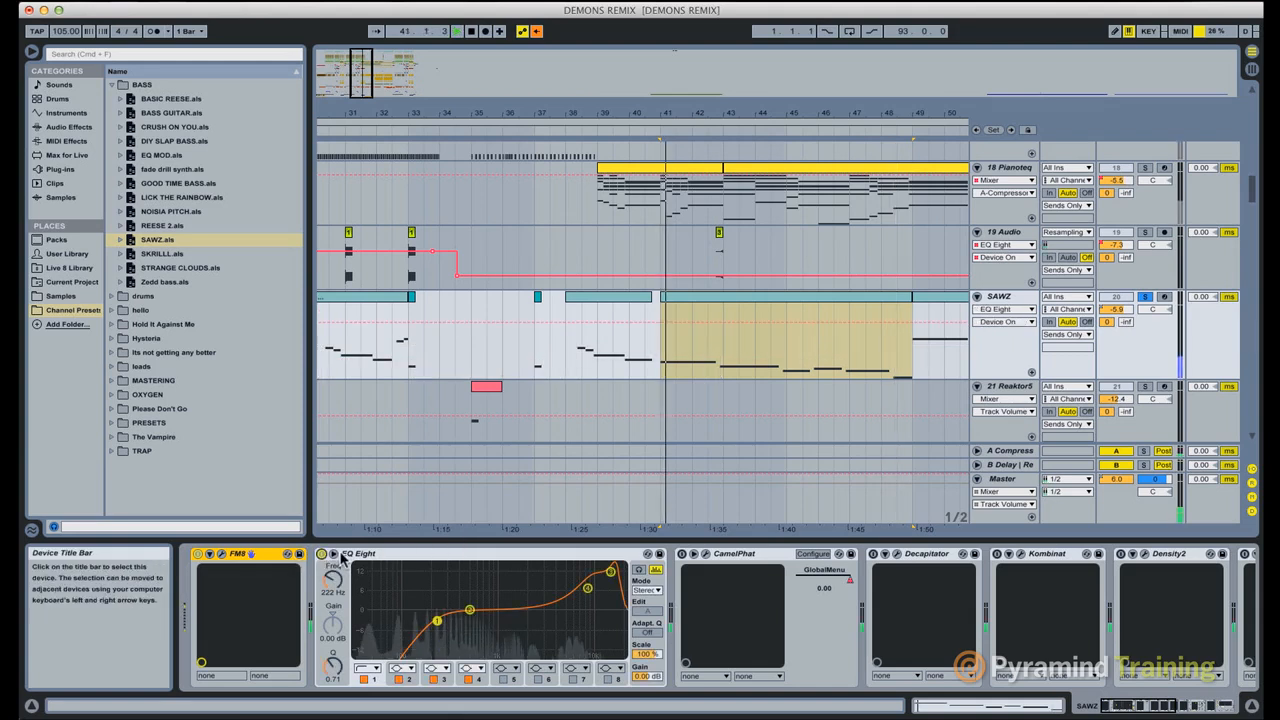
click(681, 554)
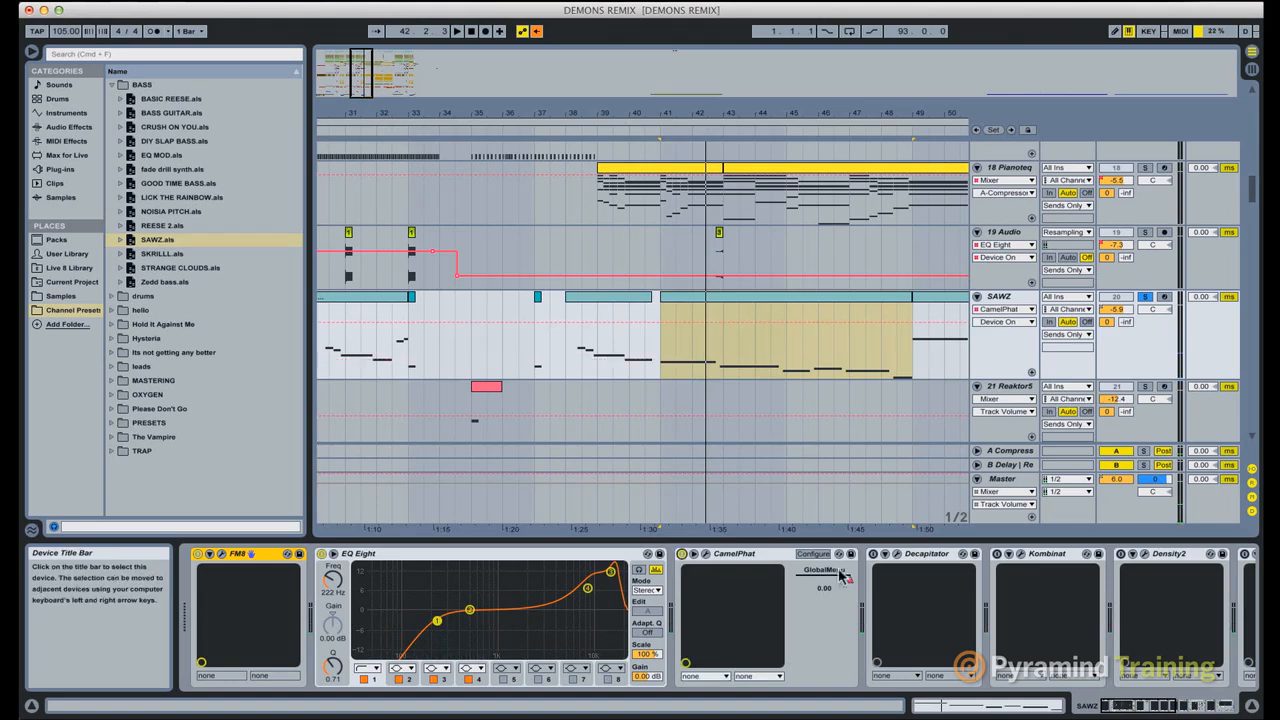
key(space)
key(space)
Step: Lower the SAWZ track volume to -12.3 dB, turn on Decapitator and replay the clip from bar 41
scroll(923, 583, right, 1)
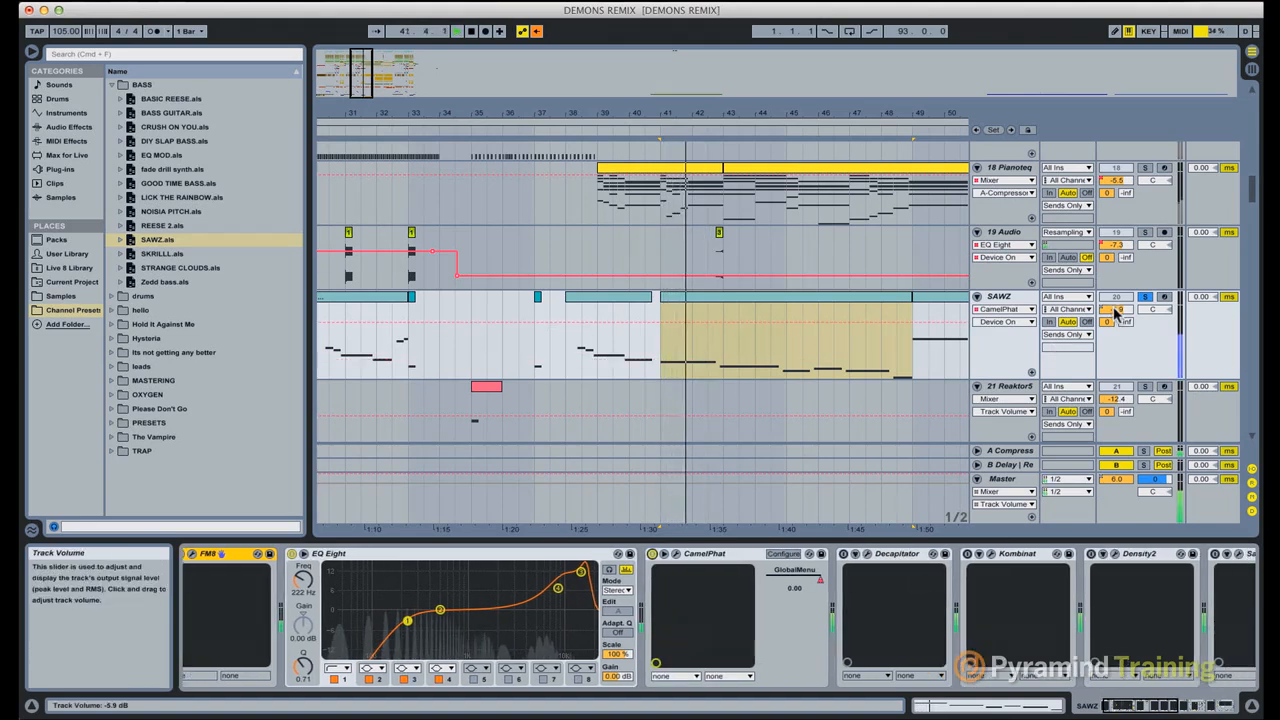
drag(1116, 310, 1116, 345)
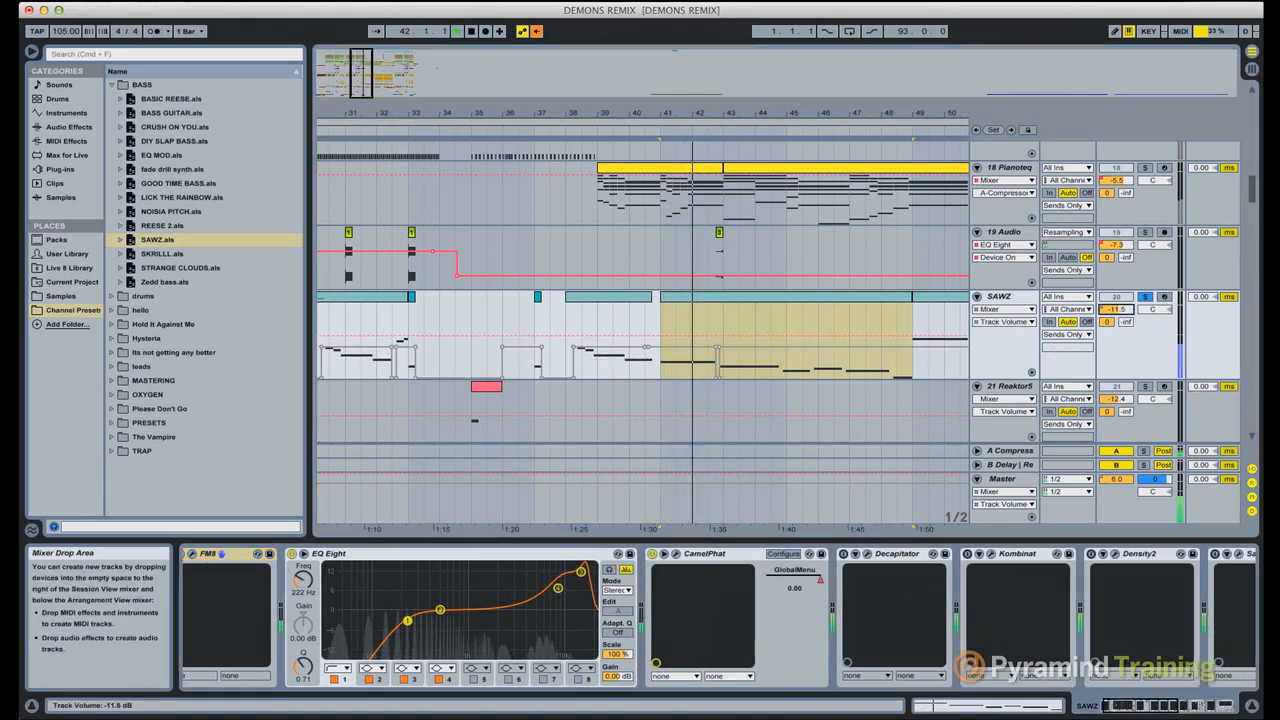
click(844, 554)
scroll(897, 560, right, 3)
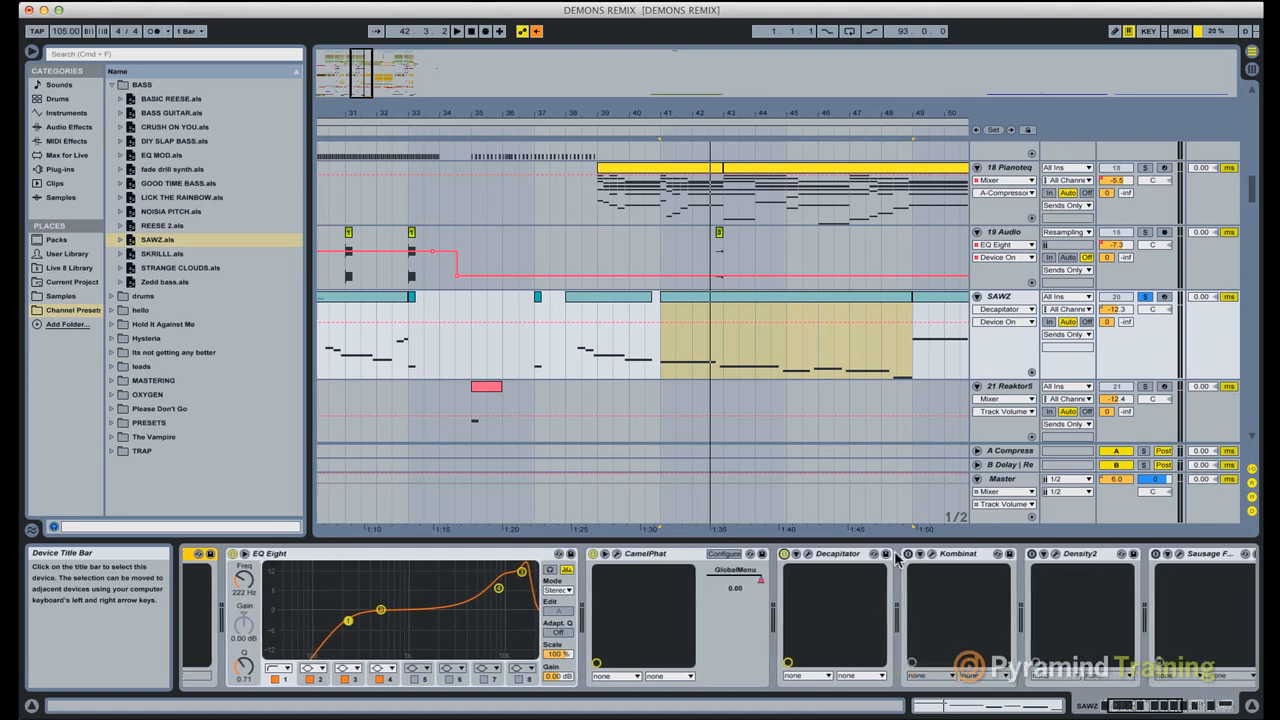
scroll(897, 560, right, 1)
key(space)
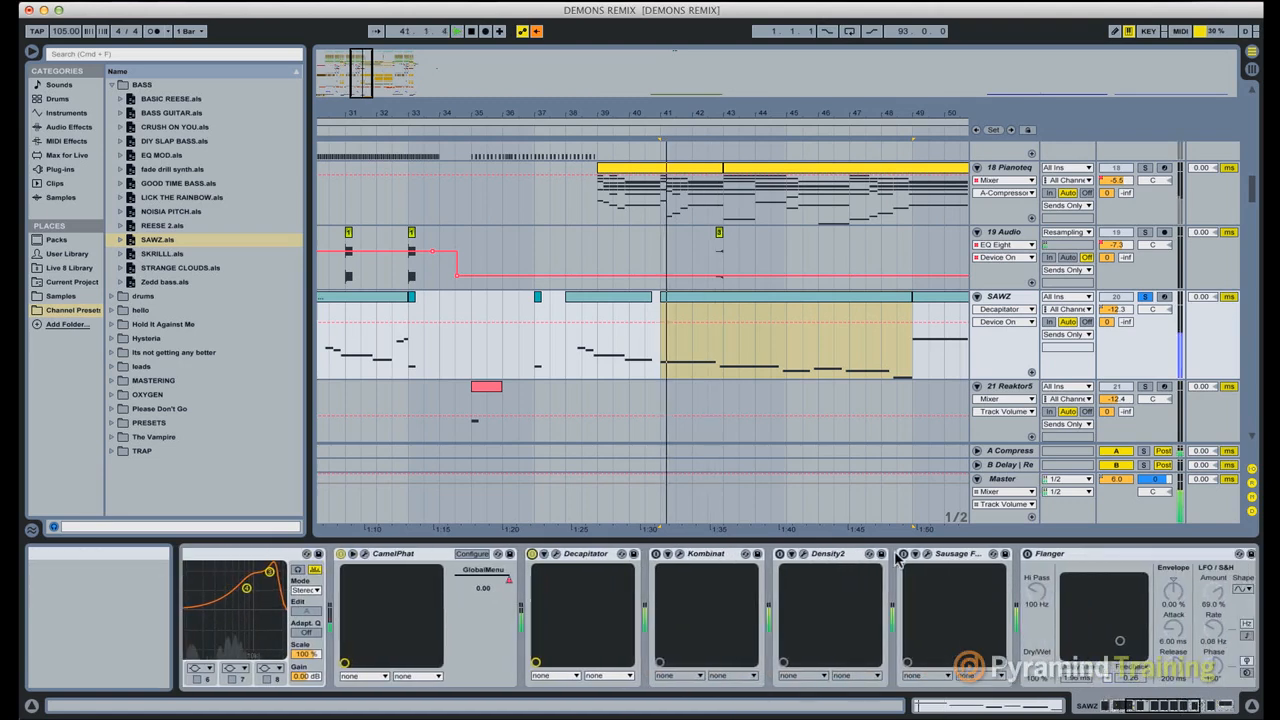
Step: Turn on Kombinat and Density2 in the SAWZ chain while auditioning the clip from bar 41
click(656, 553)
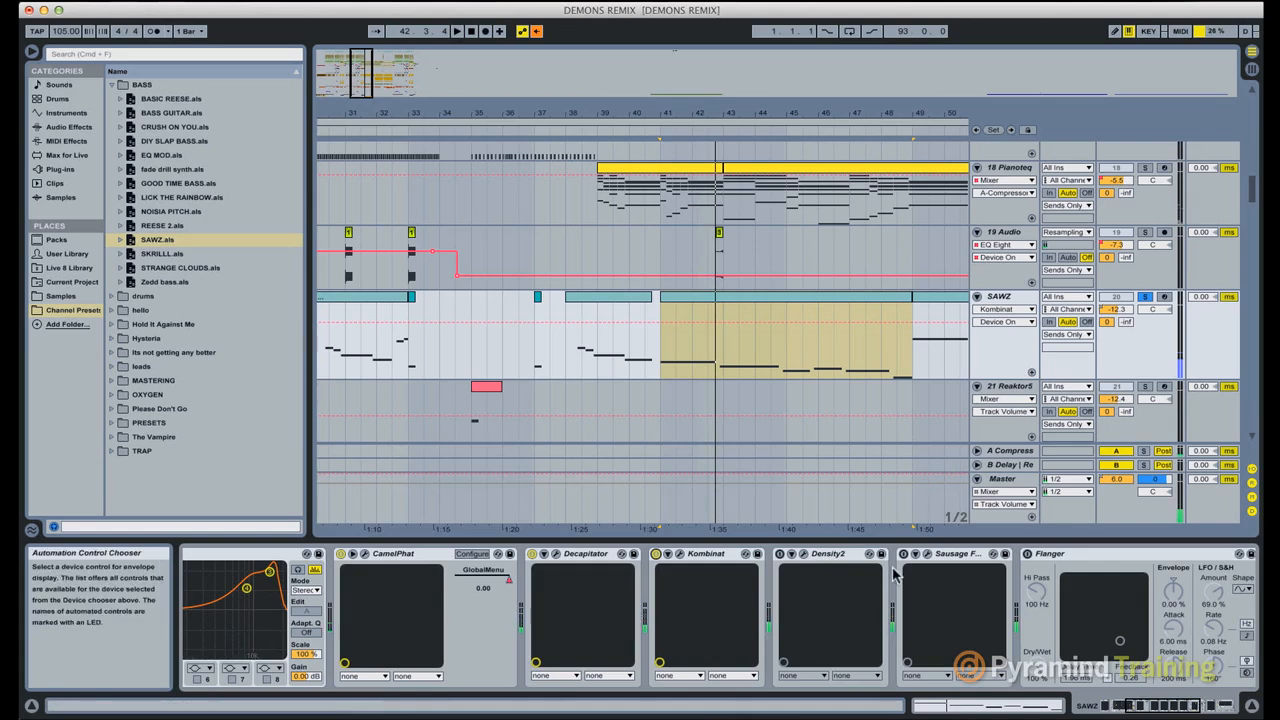
scroll(894, 571, right, 2)
key(space)
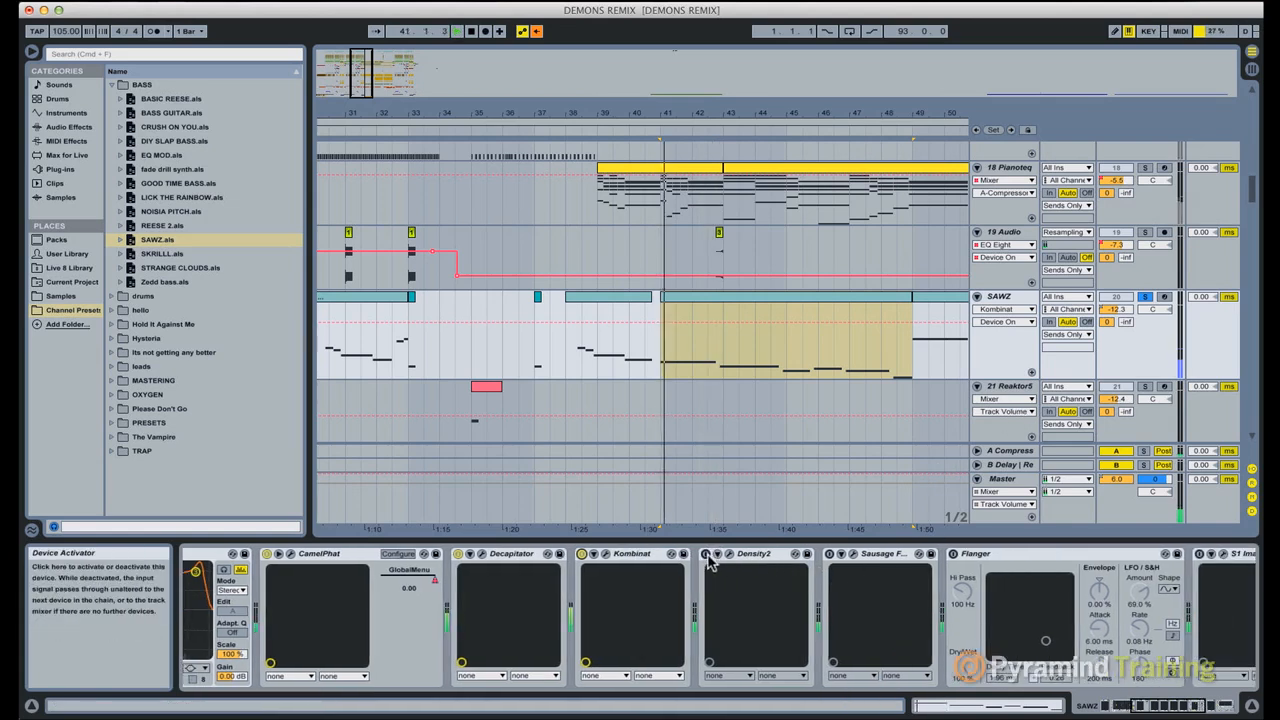
click(706, 555)
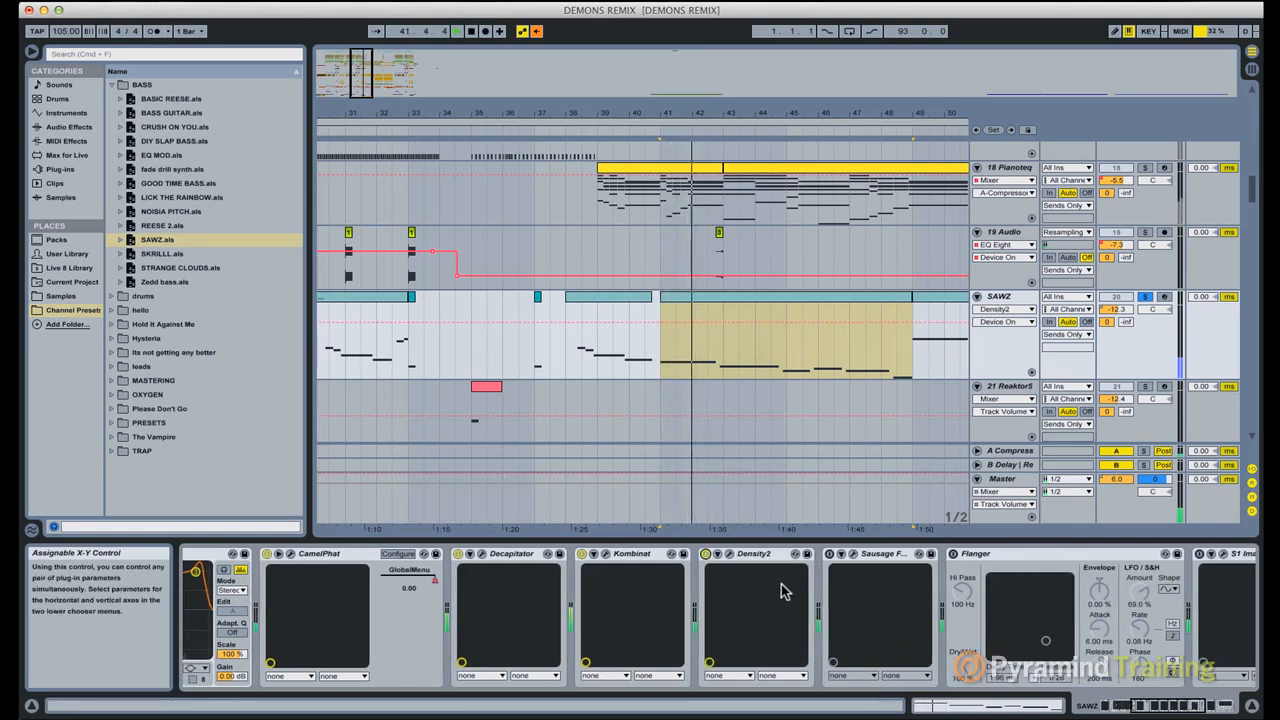
Step: Turn on Sausage Fattener, replay the clip and reduce the SAWZ track volume to -21.7 dB
scroll(783, 591, right, 3)
click(711, 553)
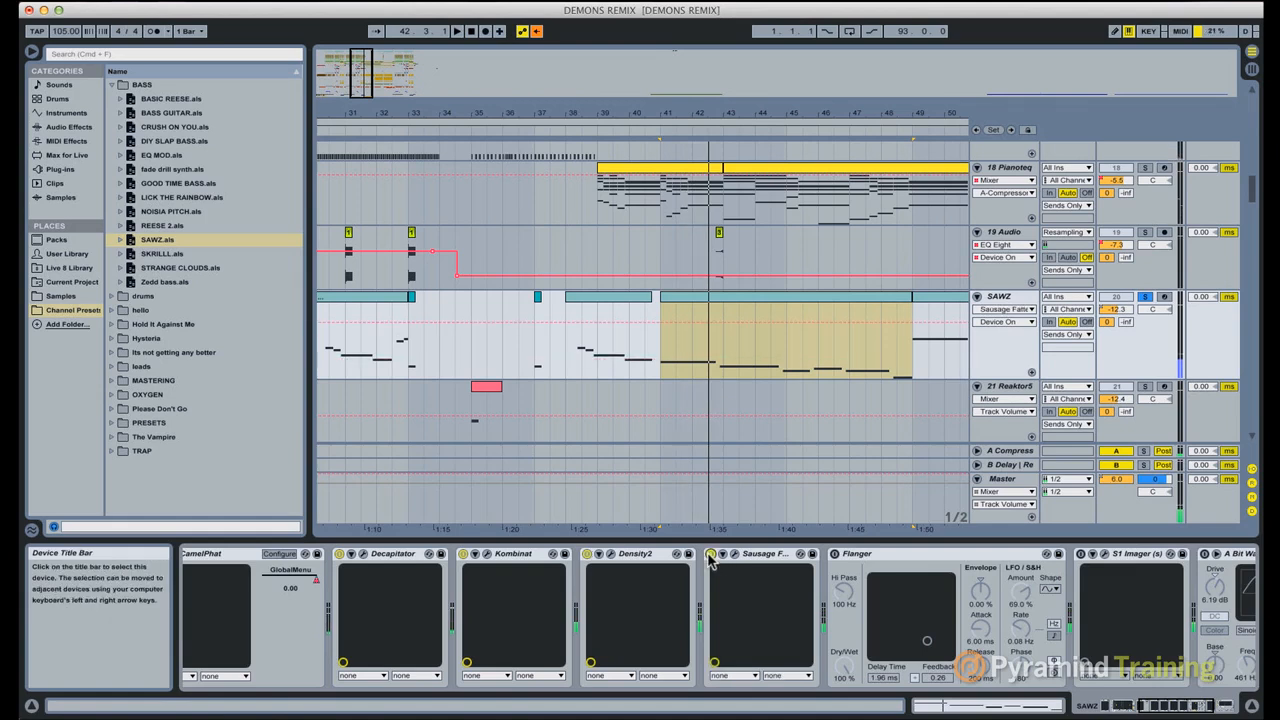
key(space)
key(space)
scroll(808, 585, right, 1)
drag(1107, 311, 1107, 338)
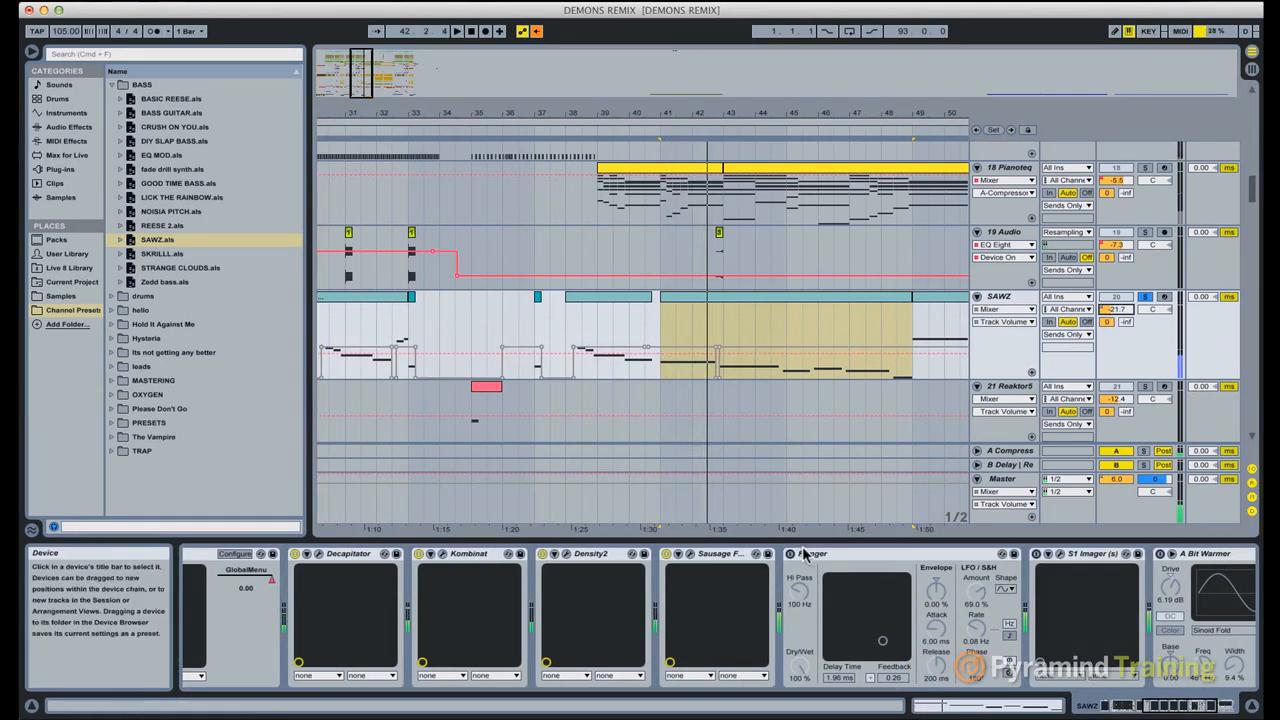
Step: Turn on the Flanger in the SAWZ chain and replay the clip from bar 41
click(886, 556)
scroll(886, 580, right, 5)
key(space)
key(space)
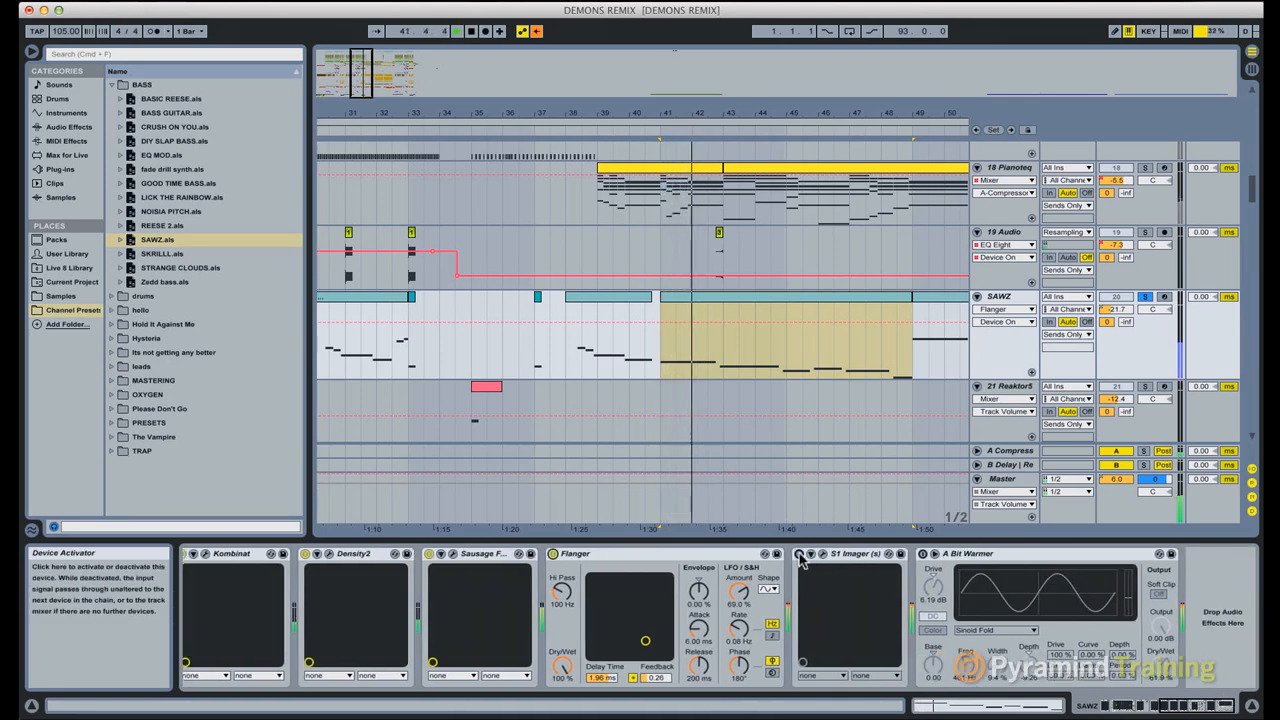
Step: Turn on S1 Imager and A Bit Warmer in the SAWZ chain while auditioning the clip from bar 41
click(799, 556)
key(space)
key(space)
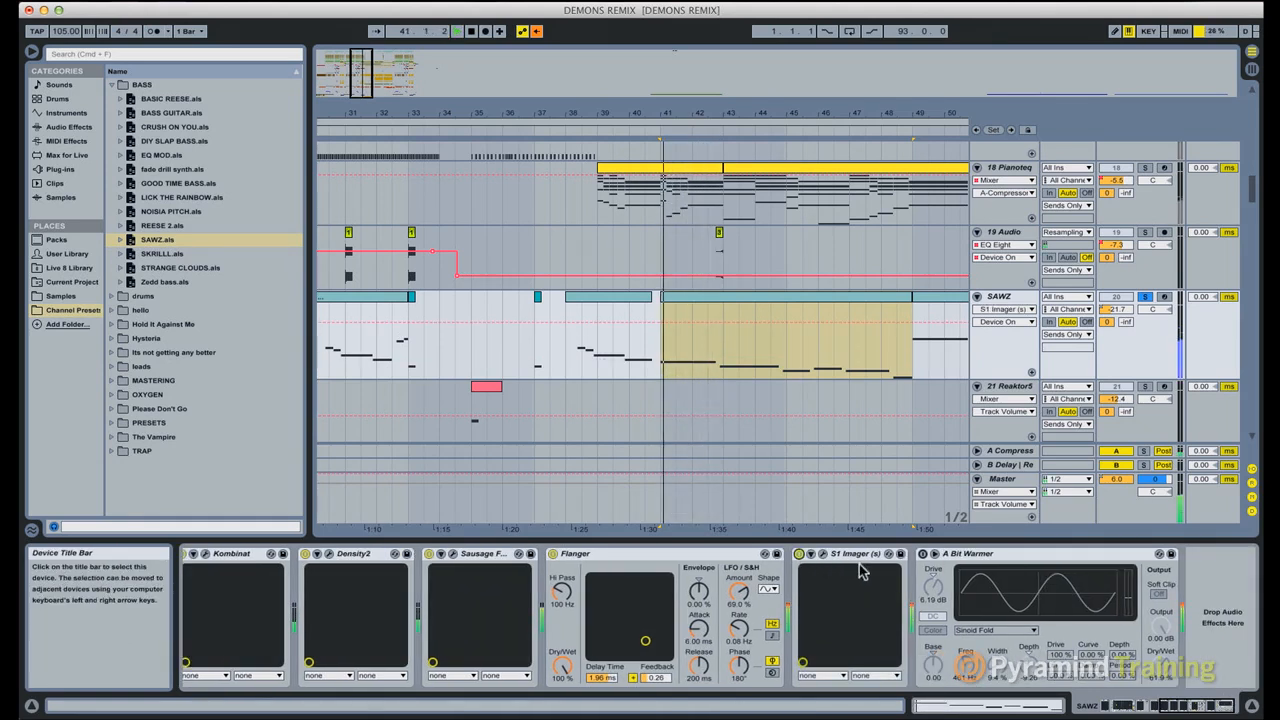
click(922, 556)
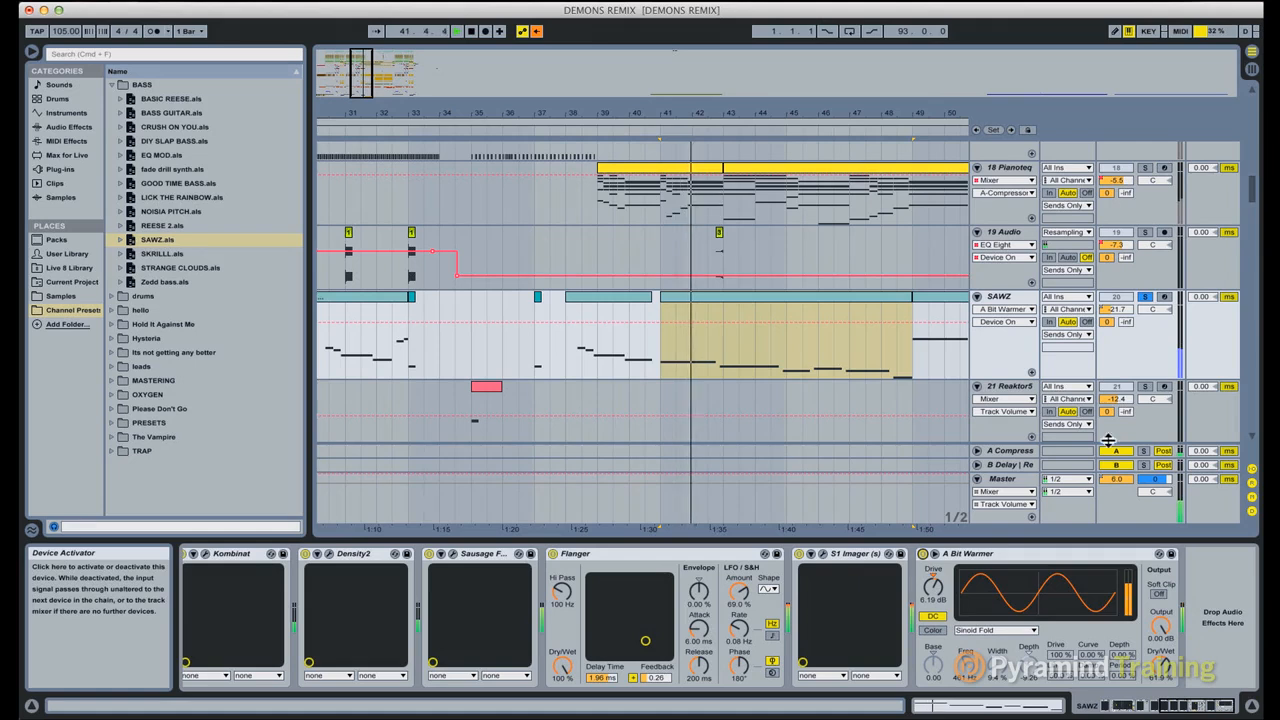
Step: Examine the full SAWZ effects chain and open the FM8 editor to inspect its operator waveforms
scroll(1070, 650, left, 8)
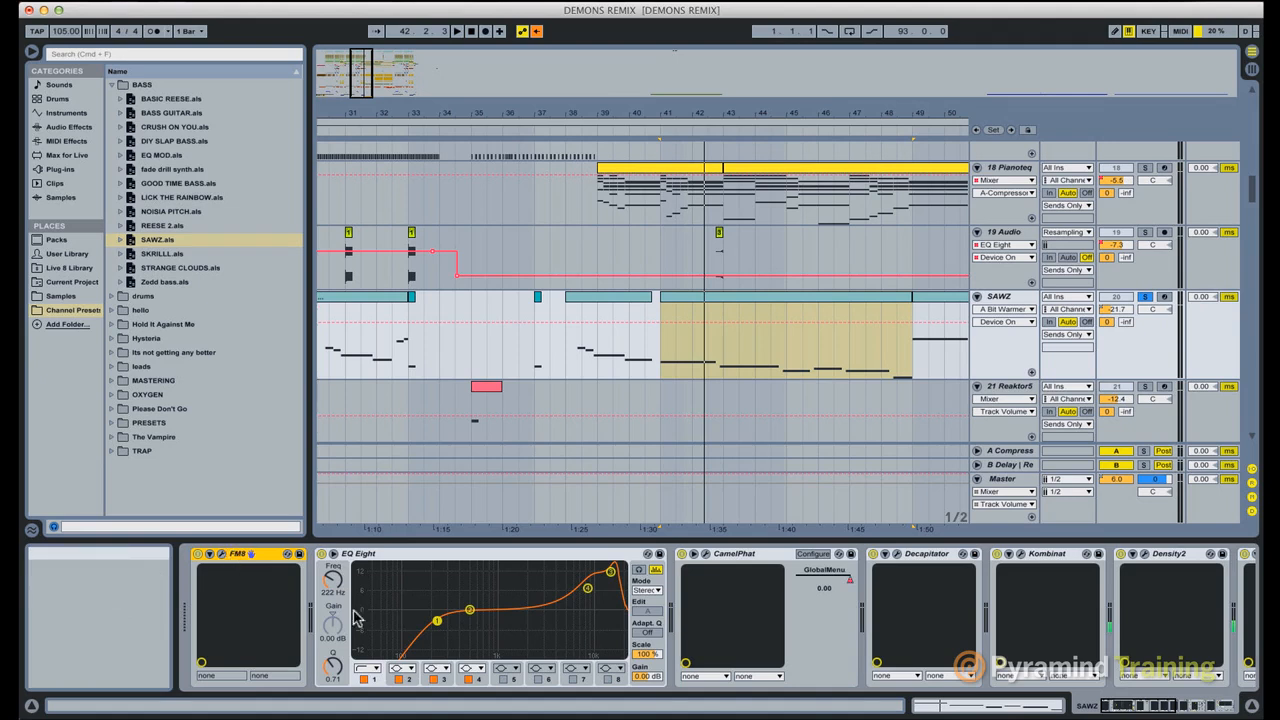
scroll(545, 593, right, 8)
scroll(548, 592, left, 8)
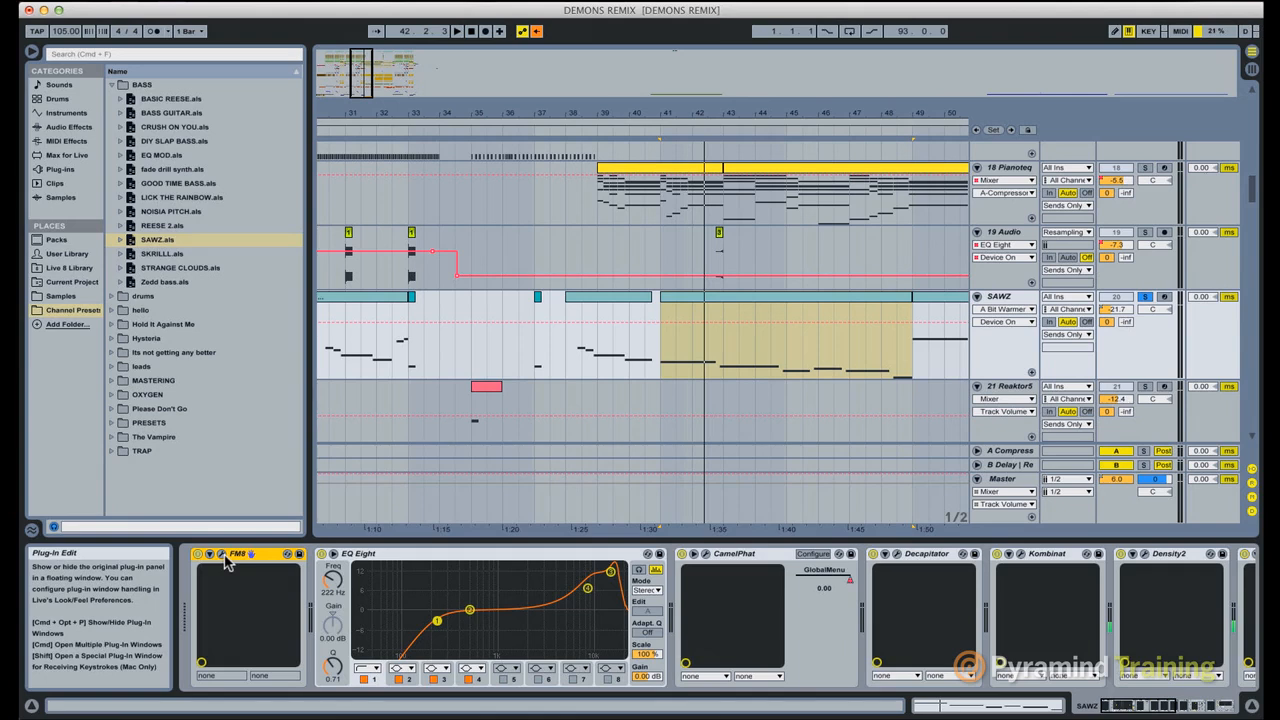
click(222, 555)
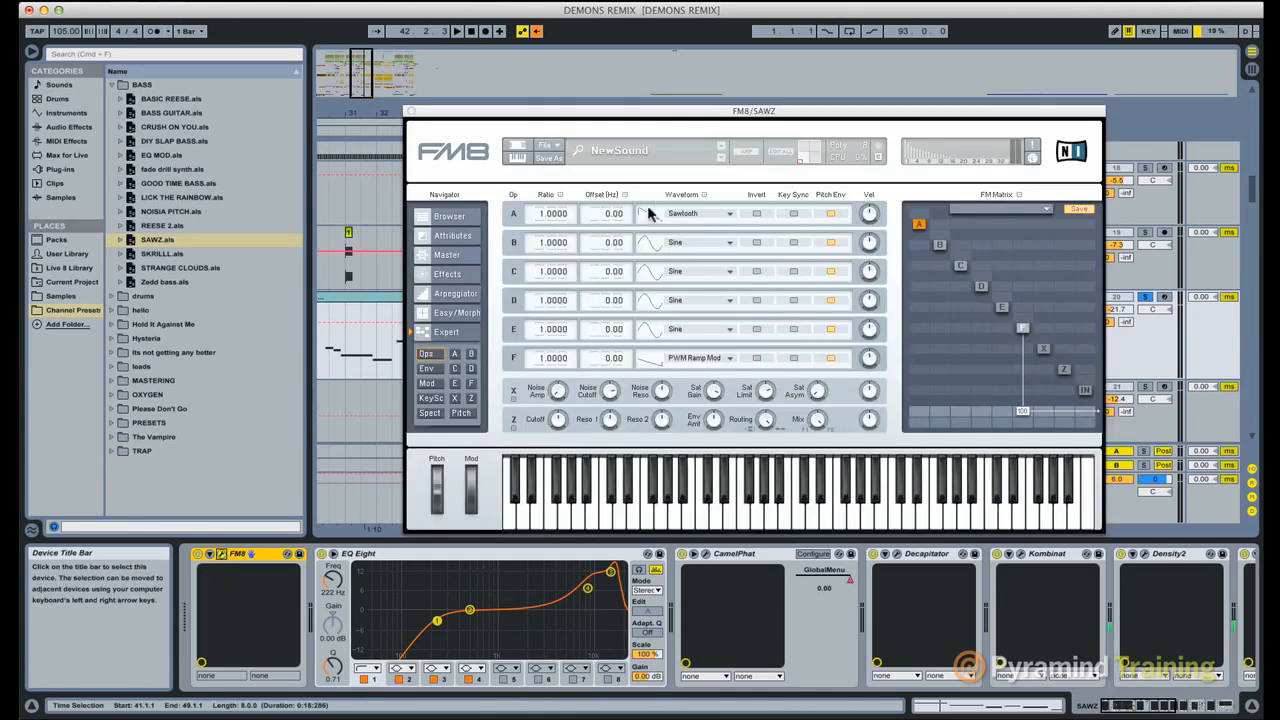
click(672, 117)
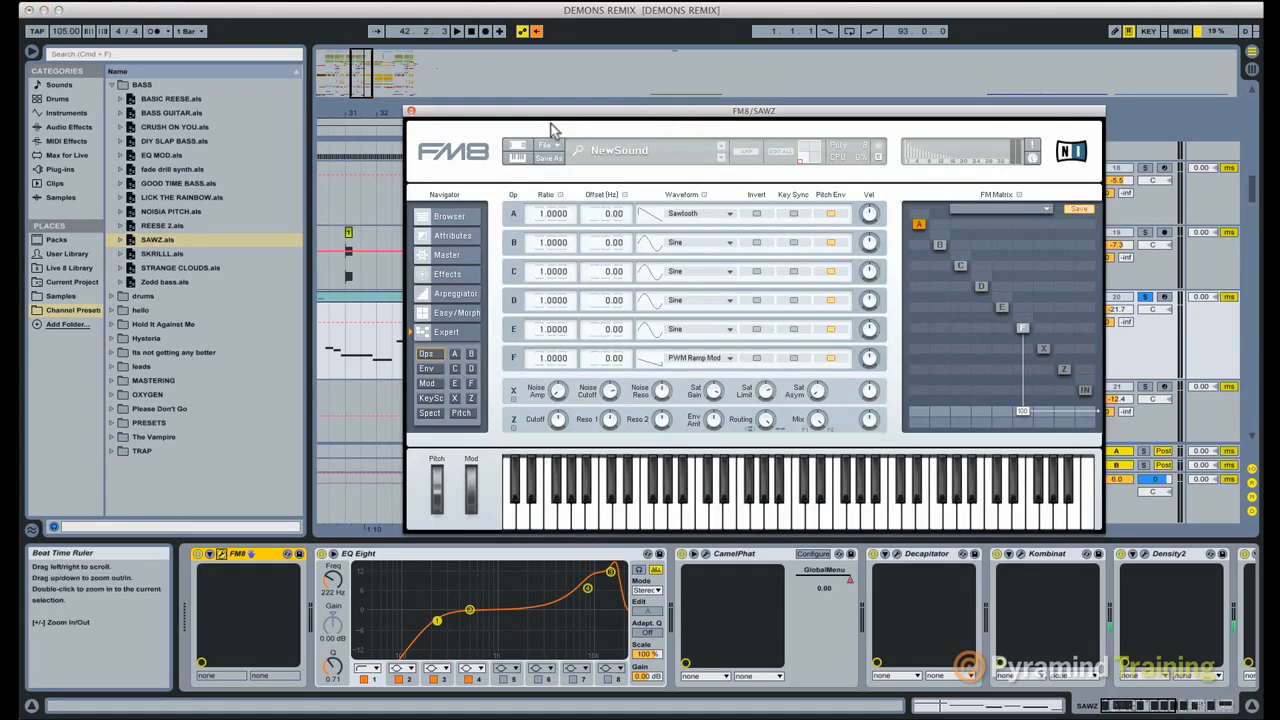
drag(565, 122, 481, 96)
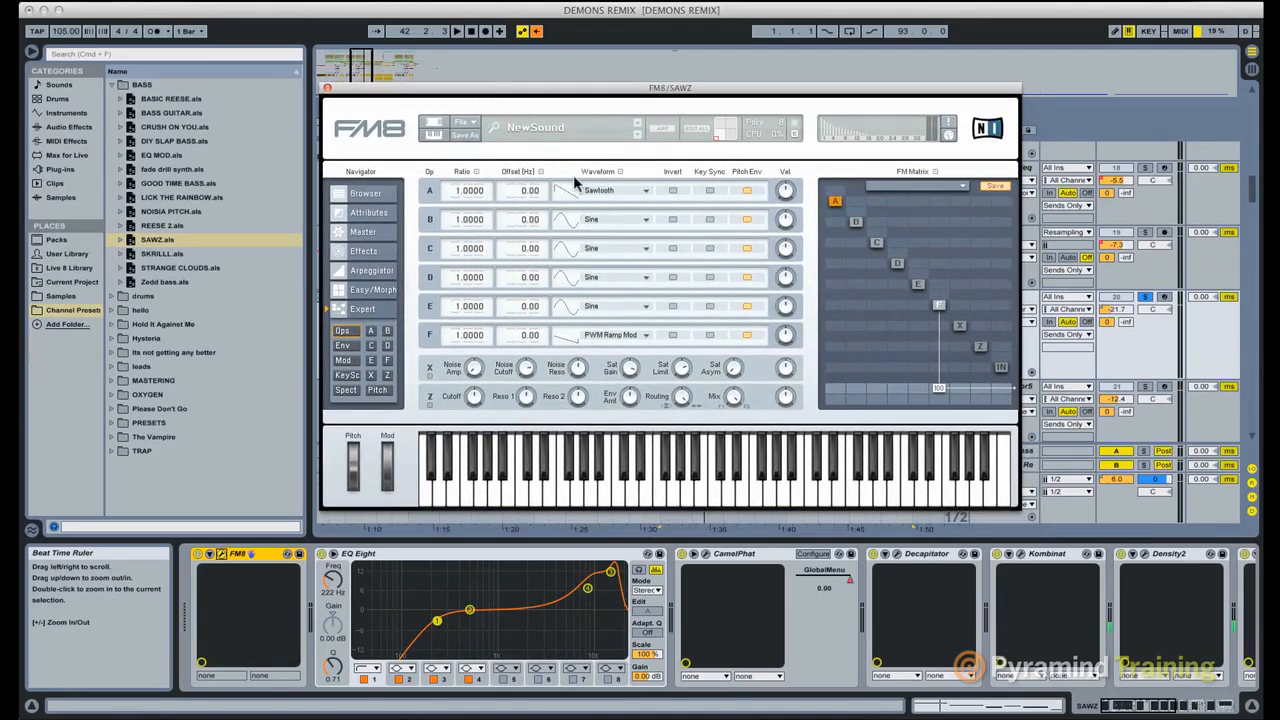
scroll(724, 588, right, 10)
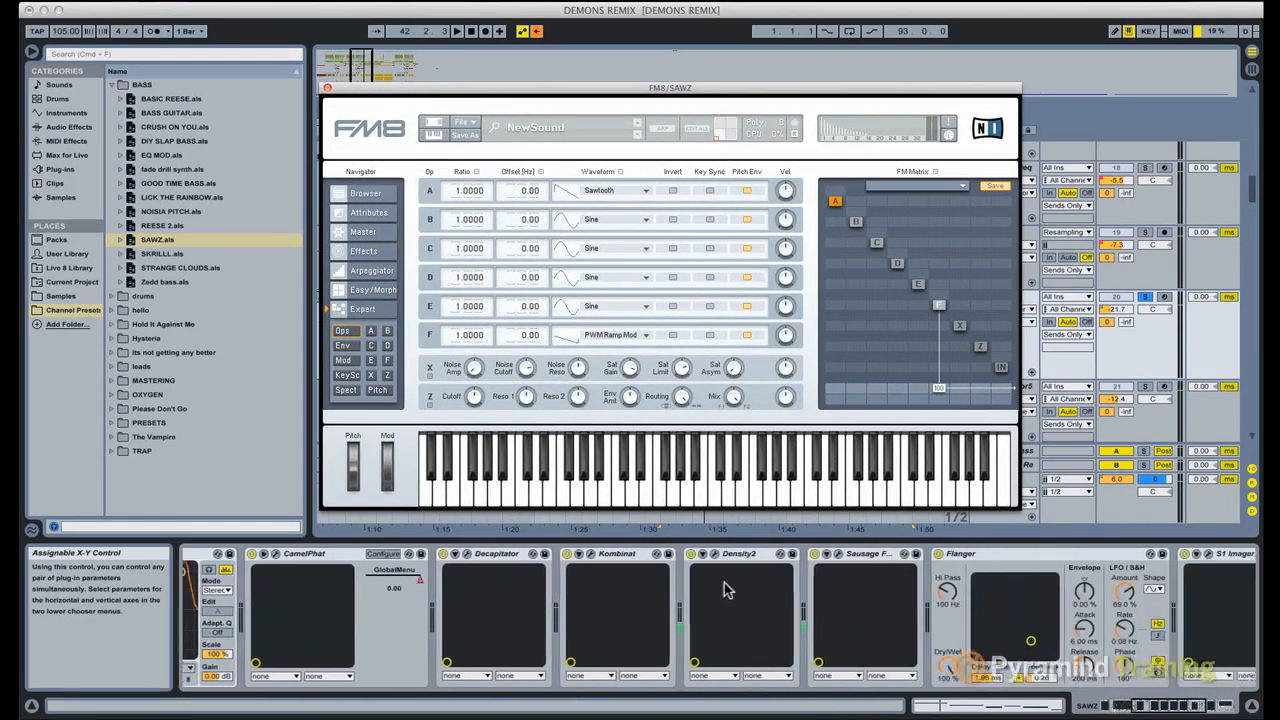
scroll(724, 588, left, 10)
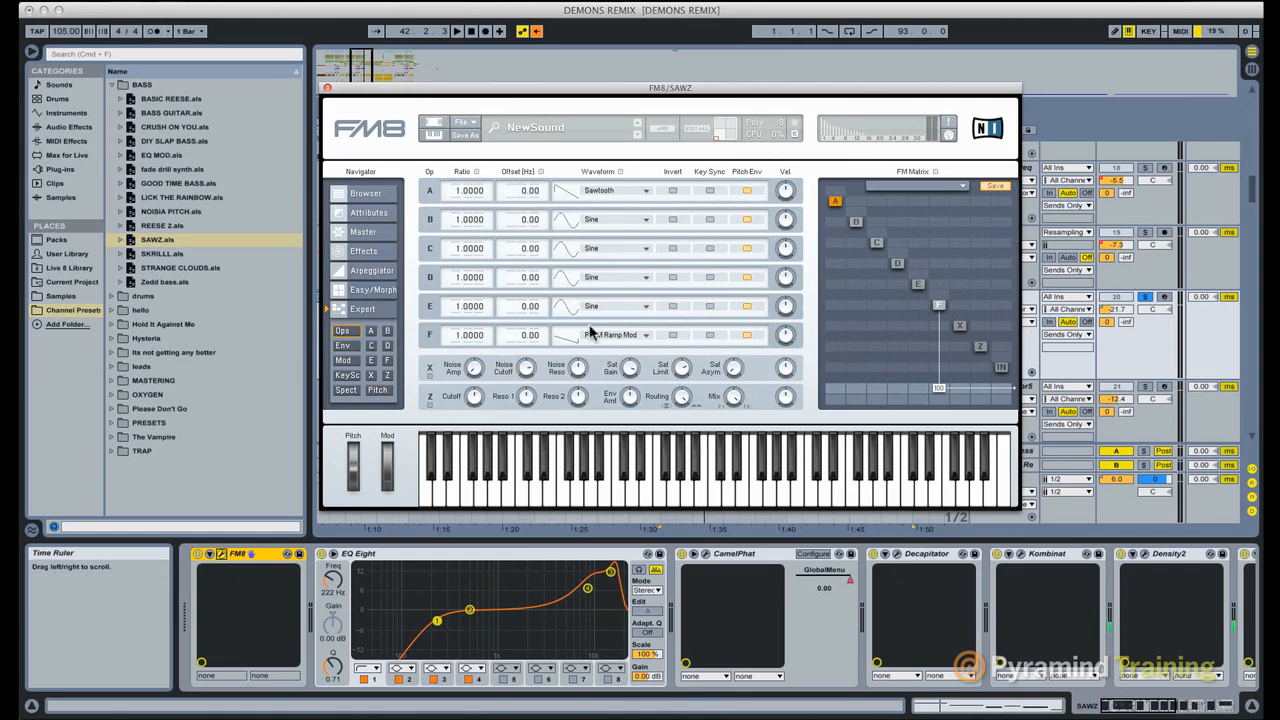
Step: Change FM8 operator F's waveform to 5th Formant while the clip plays, and close the FM8 editor
click(938, 306)
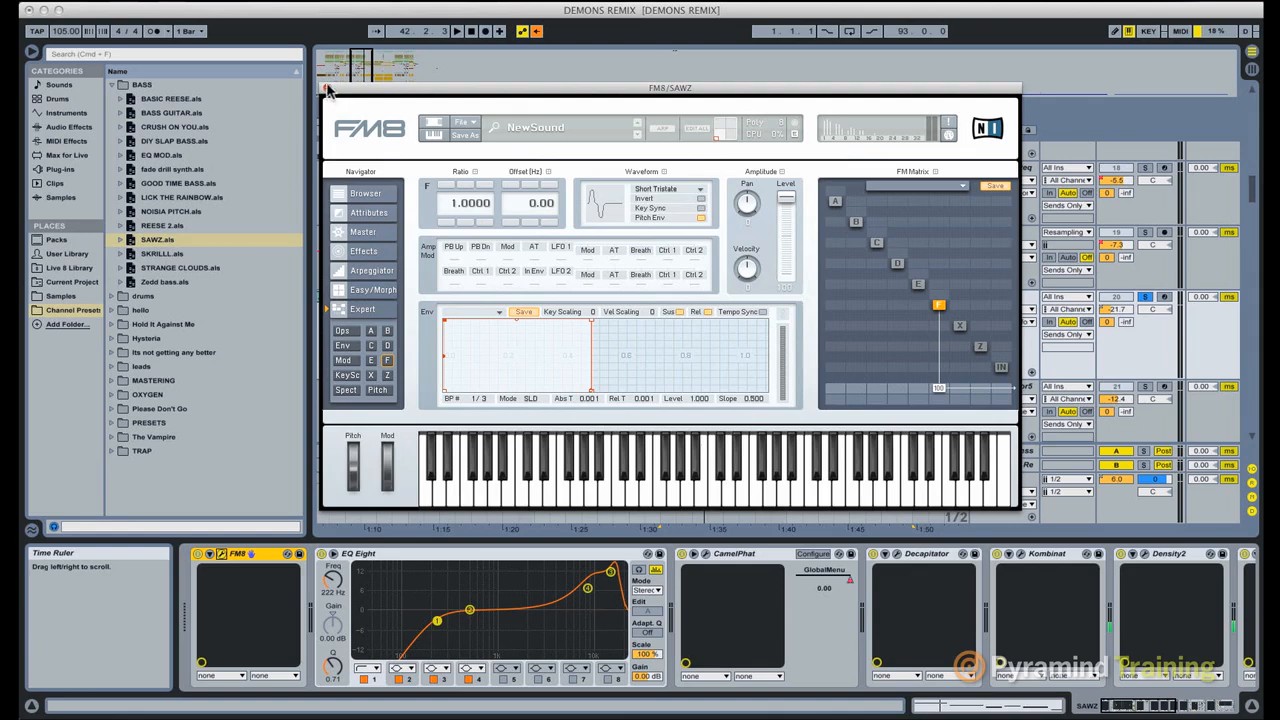
key(space)
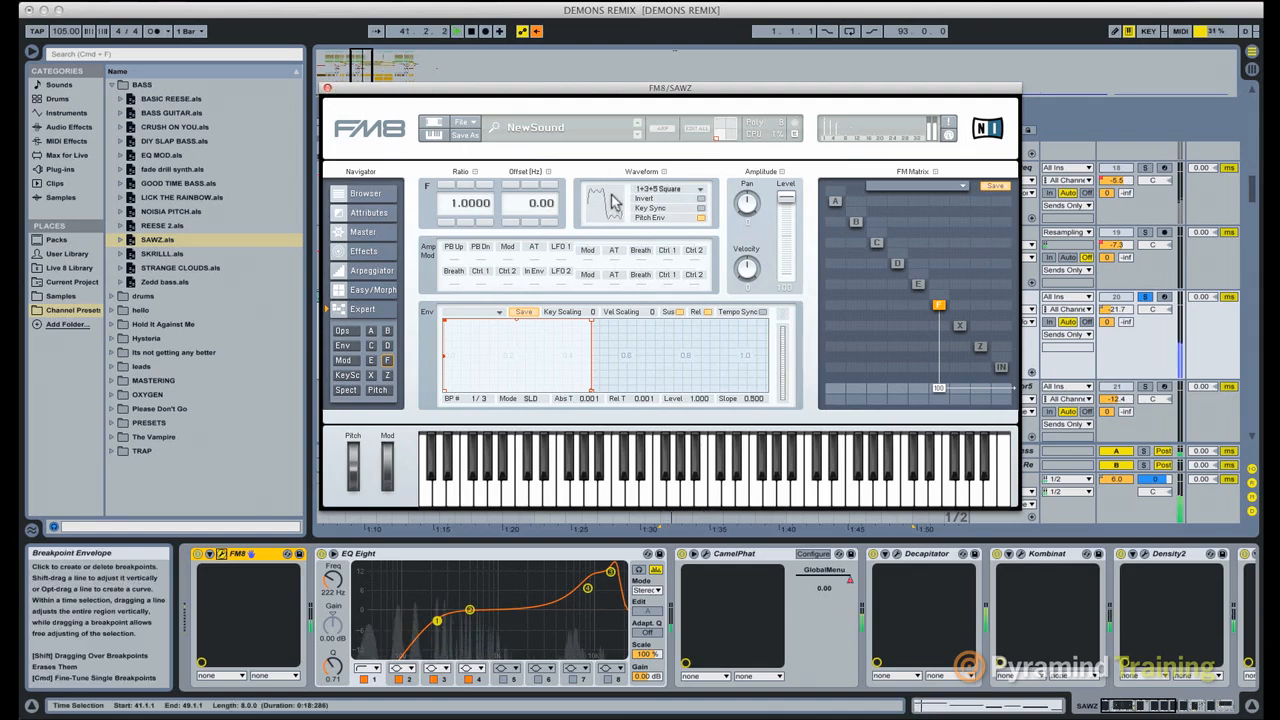
drag(612, 195, 623, 160)
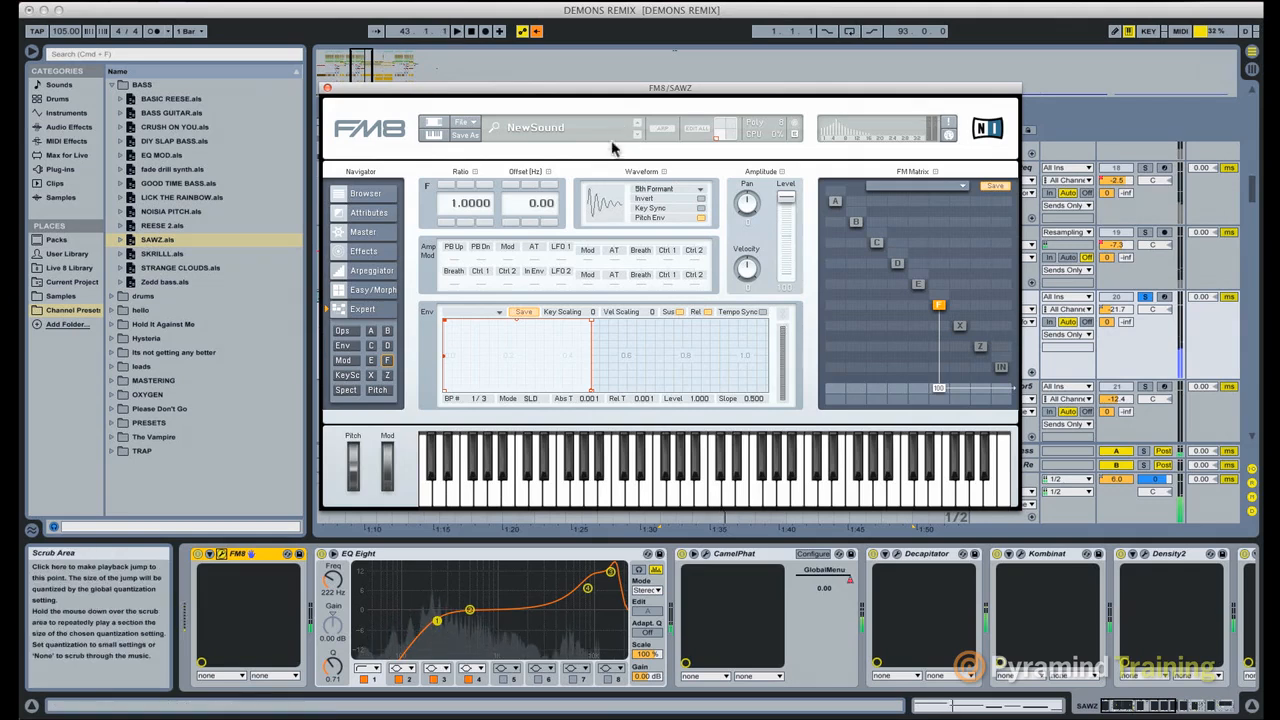
click(327, 88)
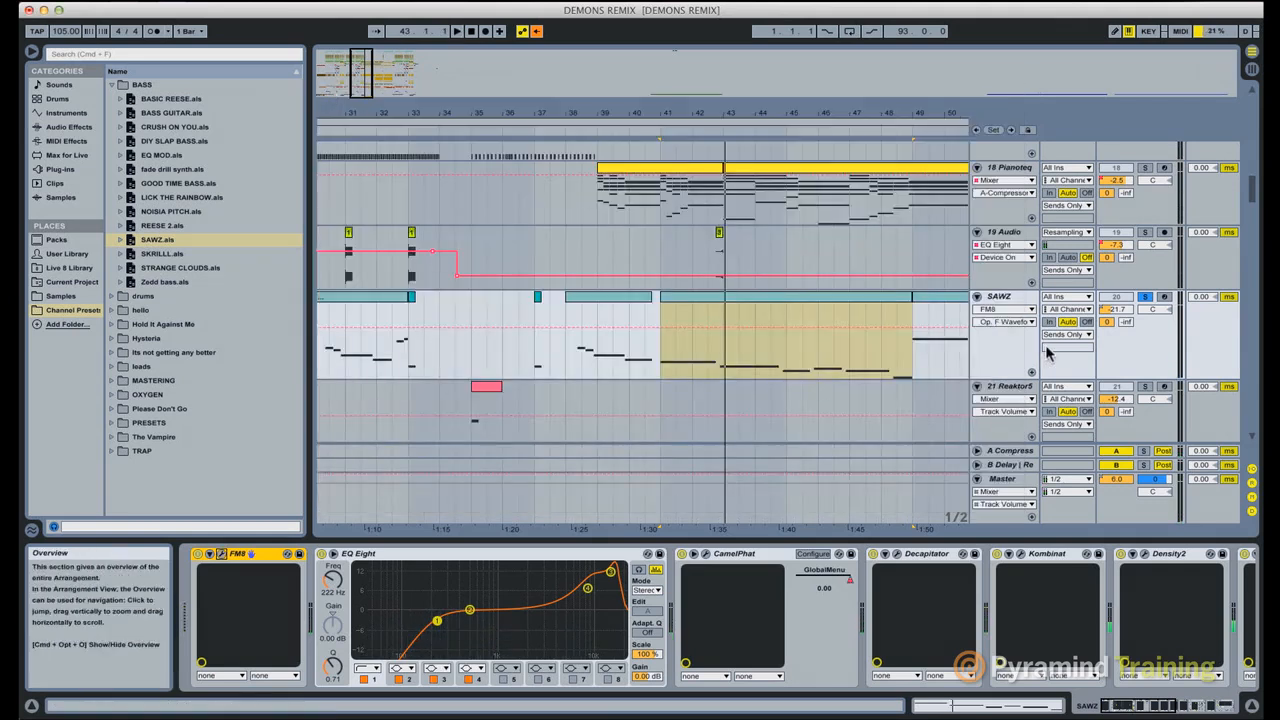
Step: Show more of the arrangement around the SAWZ clips and review the track's effects chain through to A Bit Warmer
click(751, 295)
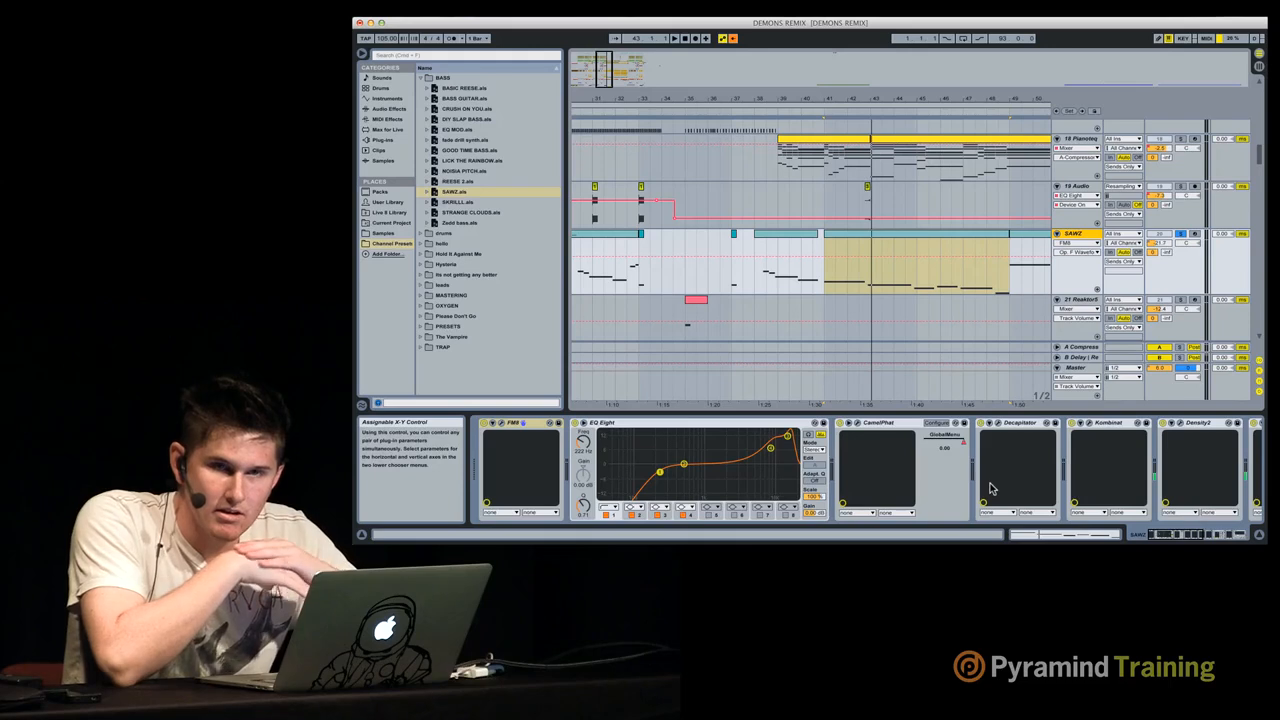
click(1007, 413)
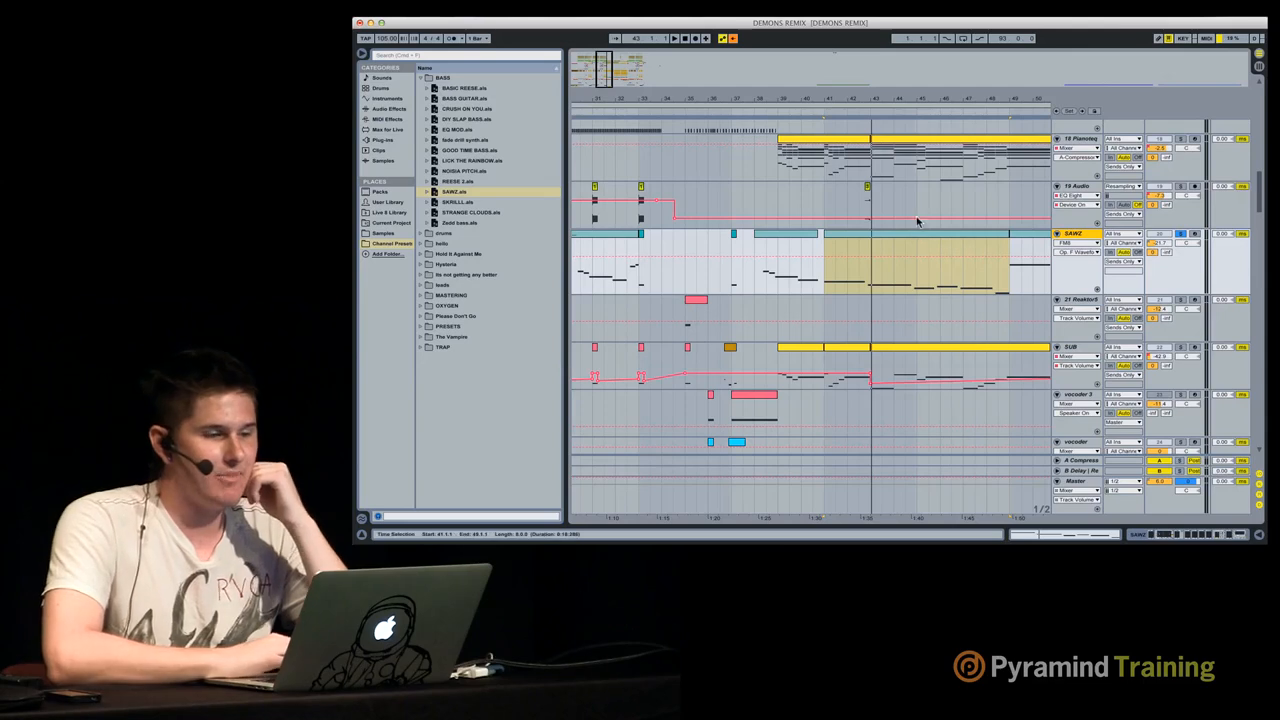
drag(920, 99, 850, 51)
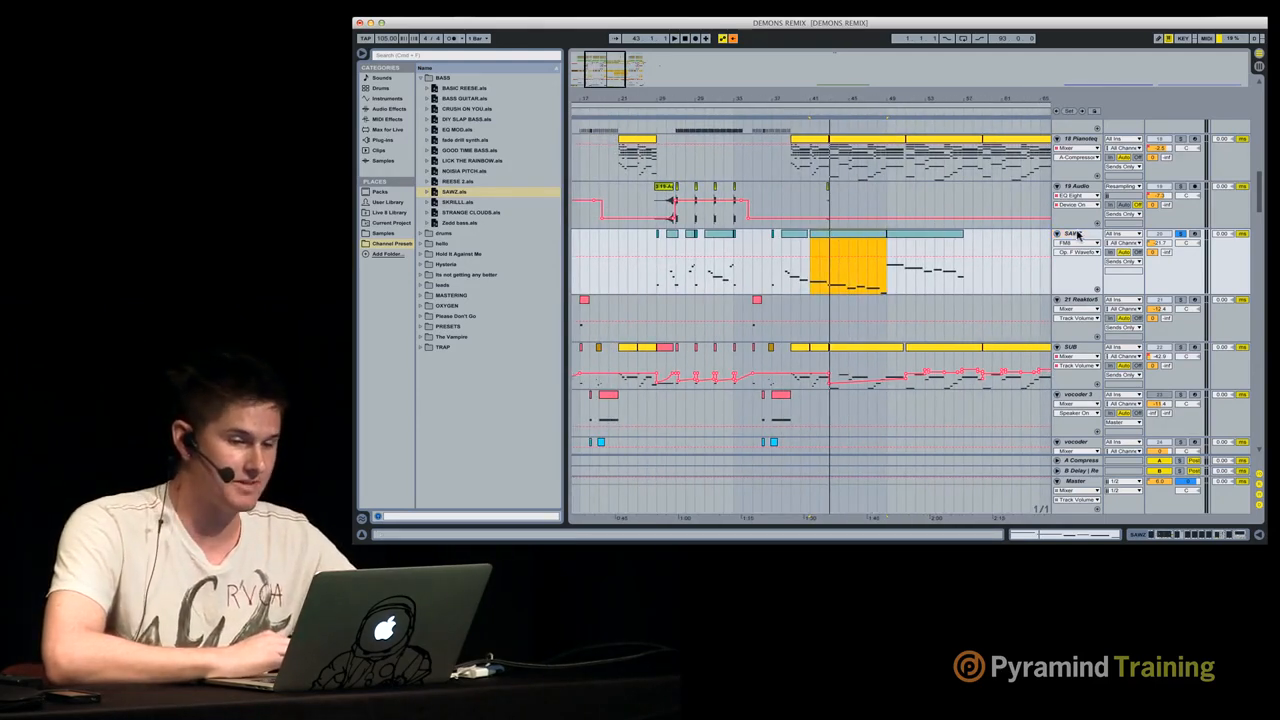
double_click(1077, 234)
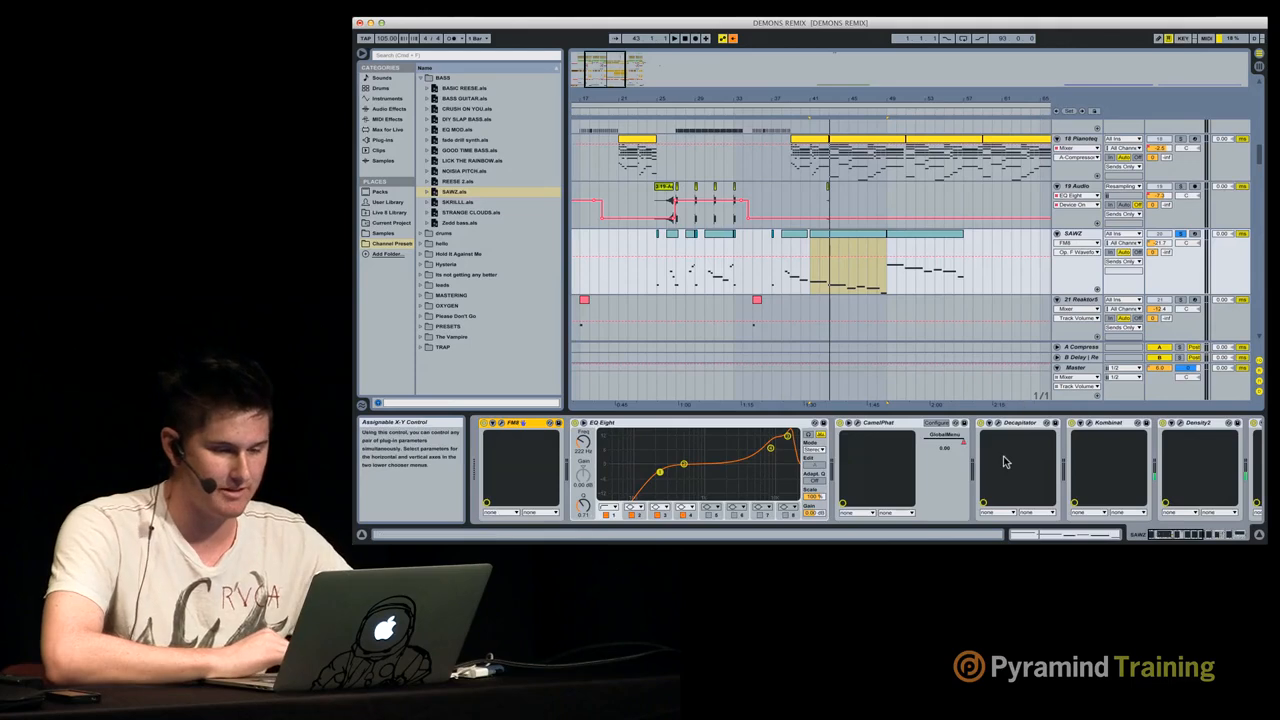
scroll(1005, 461, right, 8)
scroll(1005, 460, right, 3)
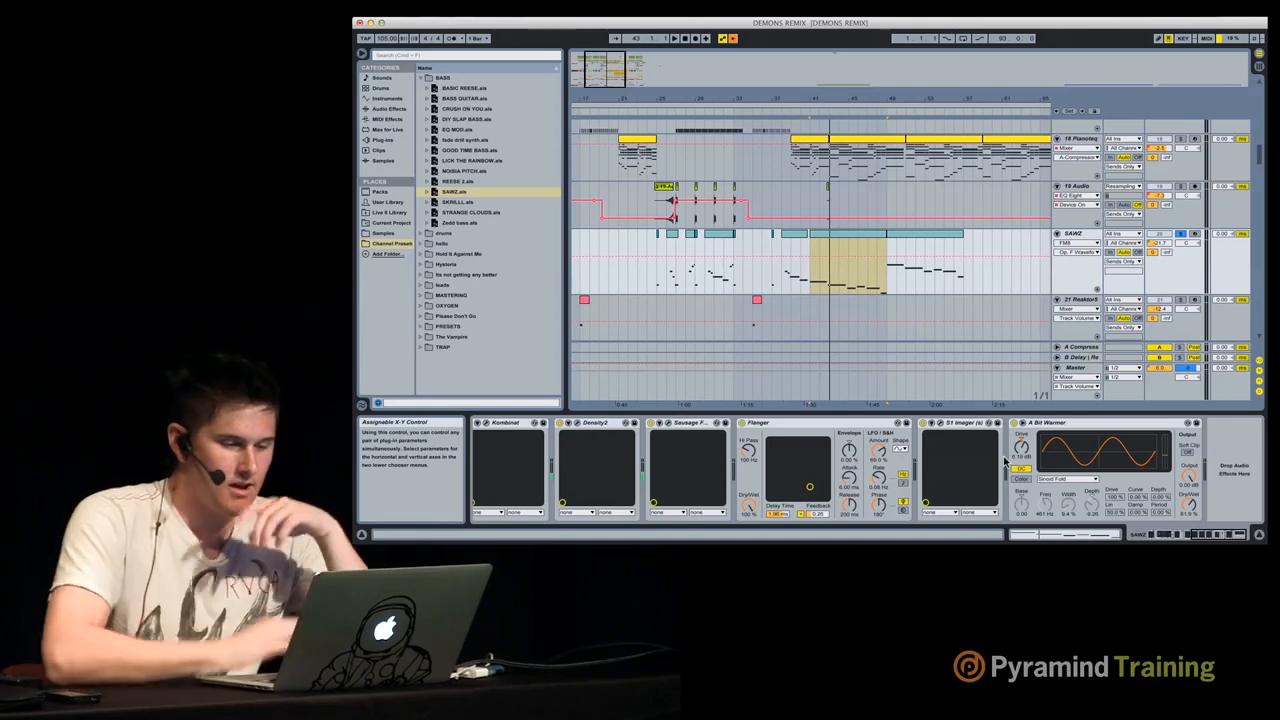
double_click(1035, 412)
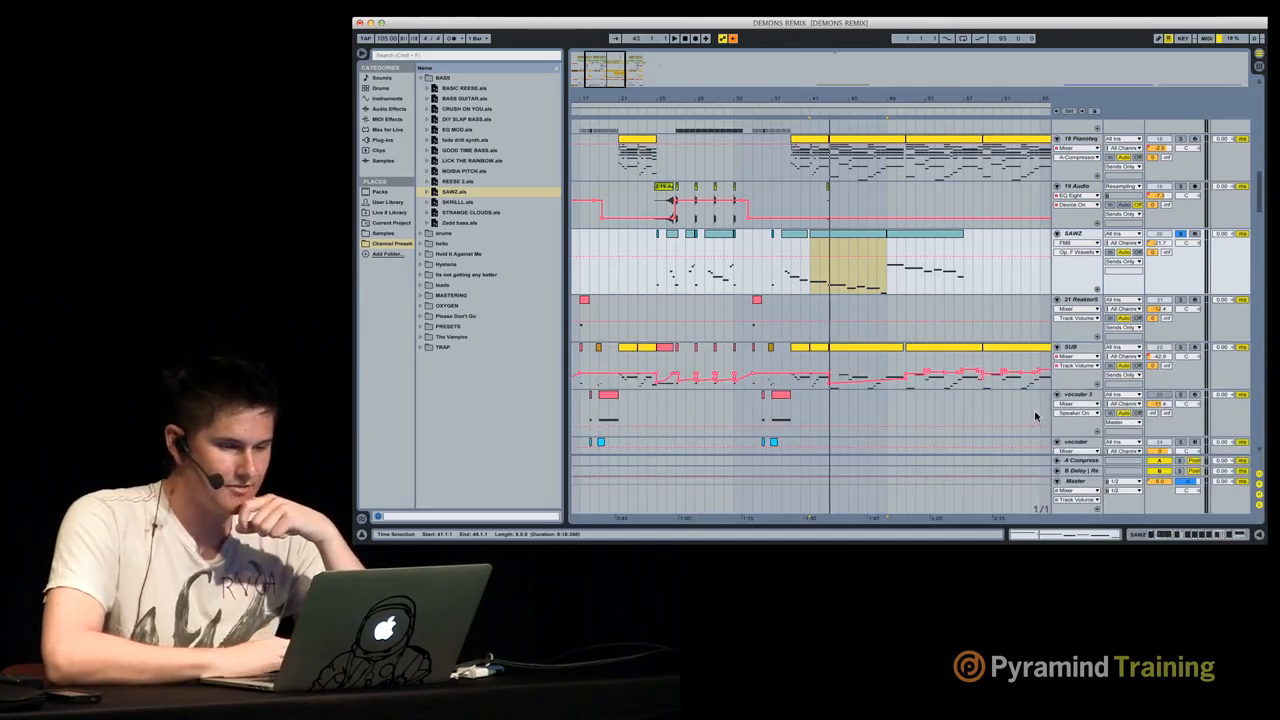
Step: Unsolo and deactivate the SAWZ track, and play the arrangement from bar 17
click(856, 238)
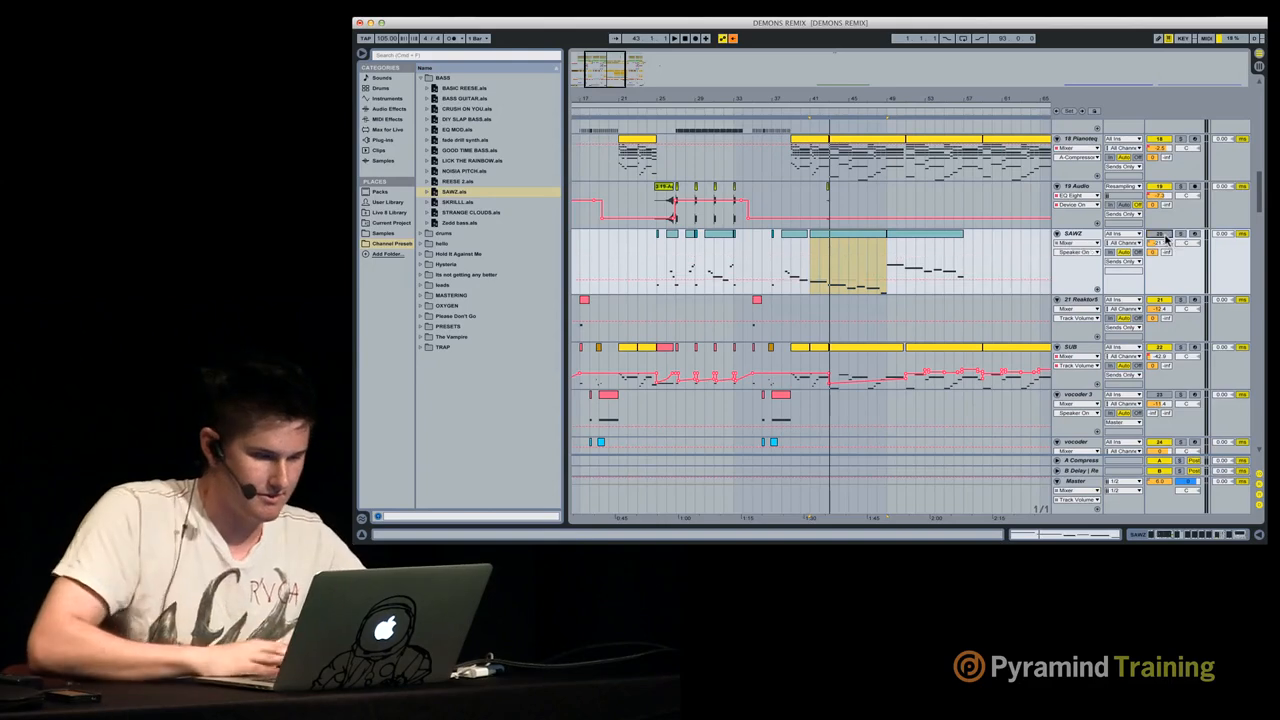
click(850, 262)
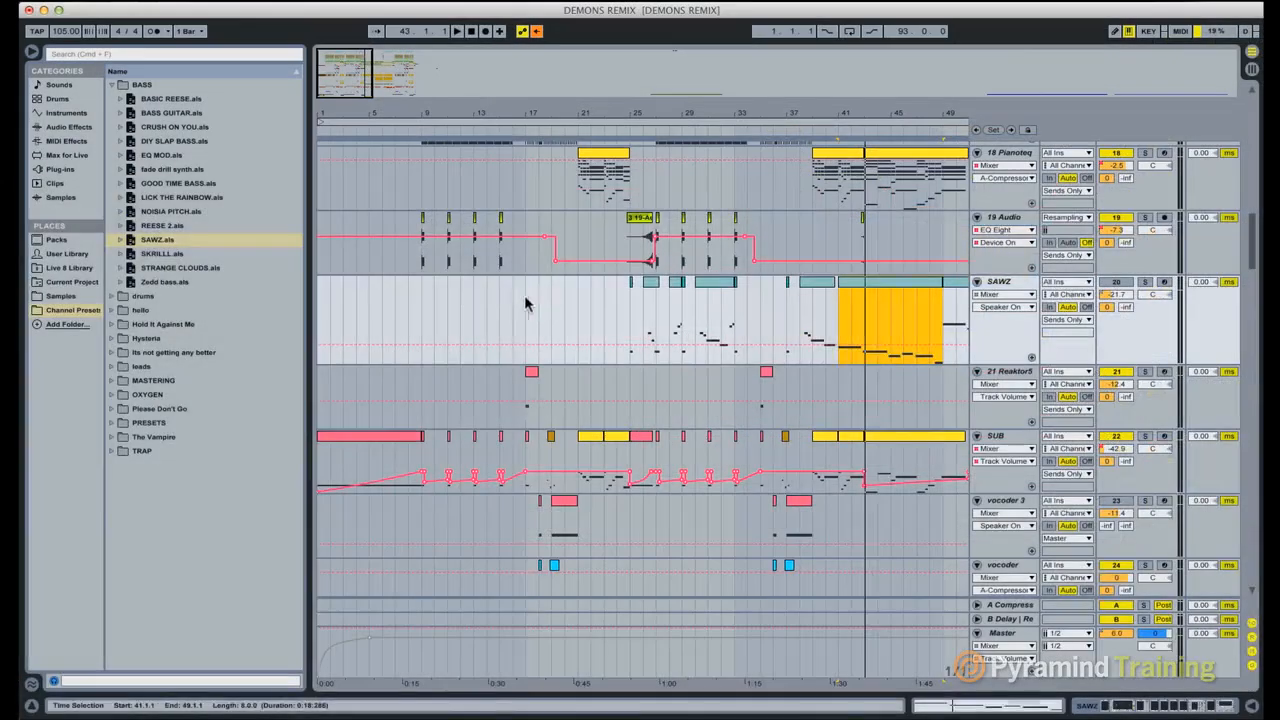
click(524, 295)
key(space)
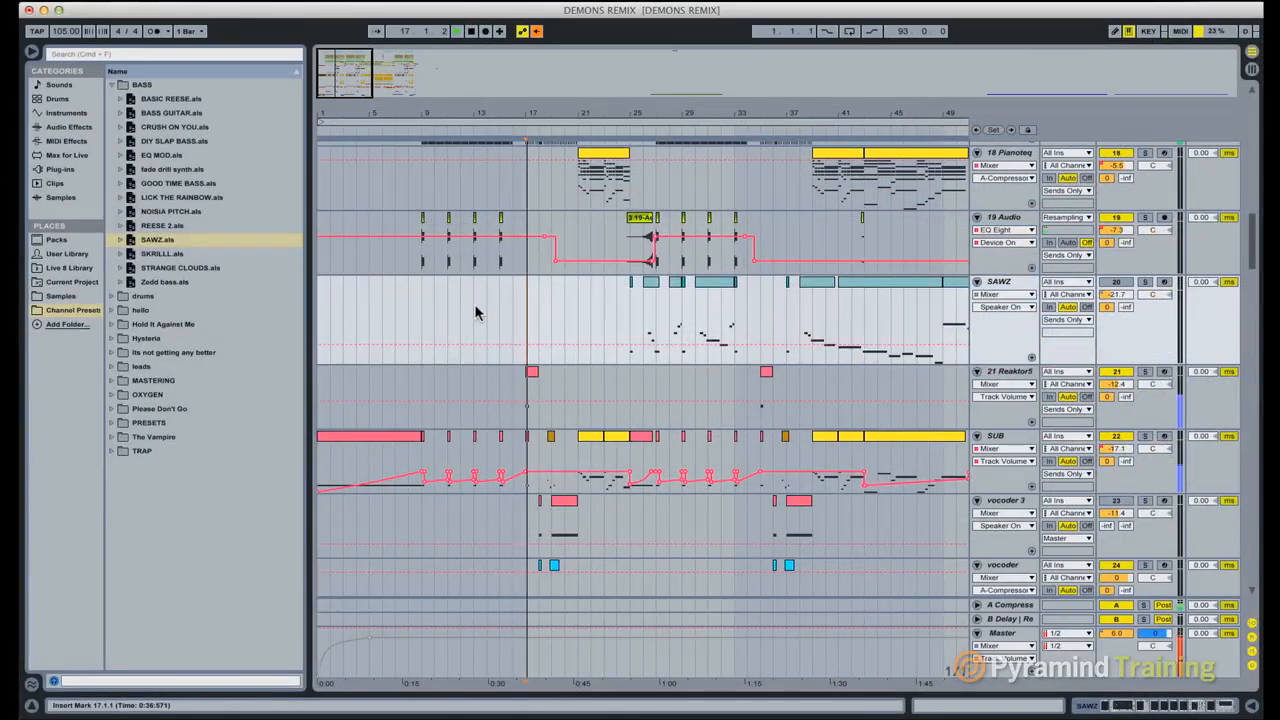
Step: Set the Master track's volume to 0 dB and raise the system volume while the arrangement plays
scroll(474, 309, down, 1)
key(XF86AudioRaiseVolume)
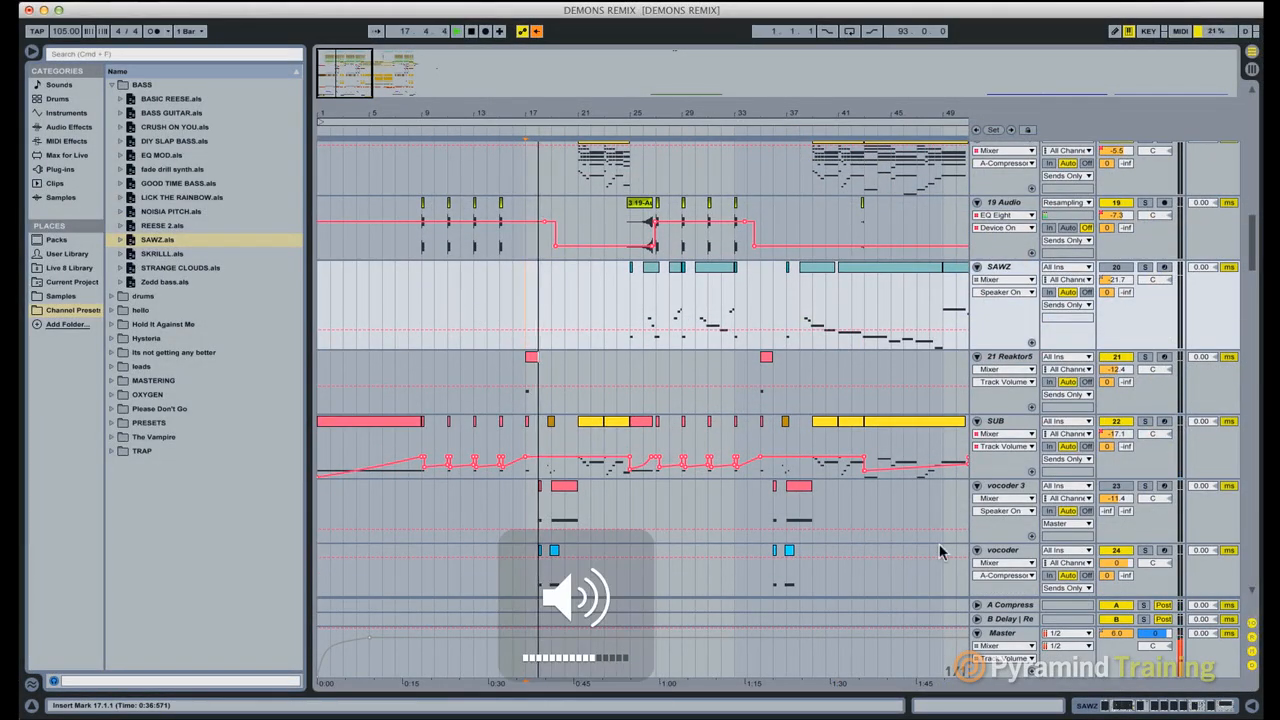
mouse_move(1117, 633)
mouse_down()
mouse_move(1117, 658)
mouse_move(1117, 643)
mouse_up()
key(XF86AudioRaiseVolume)
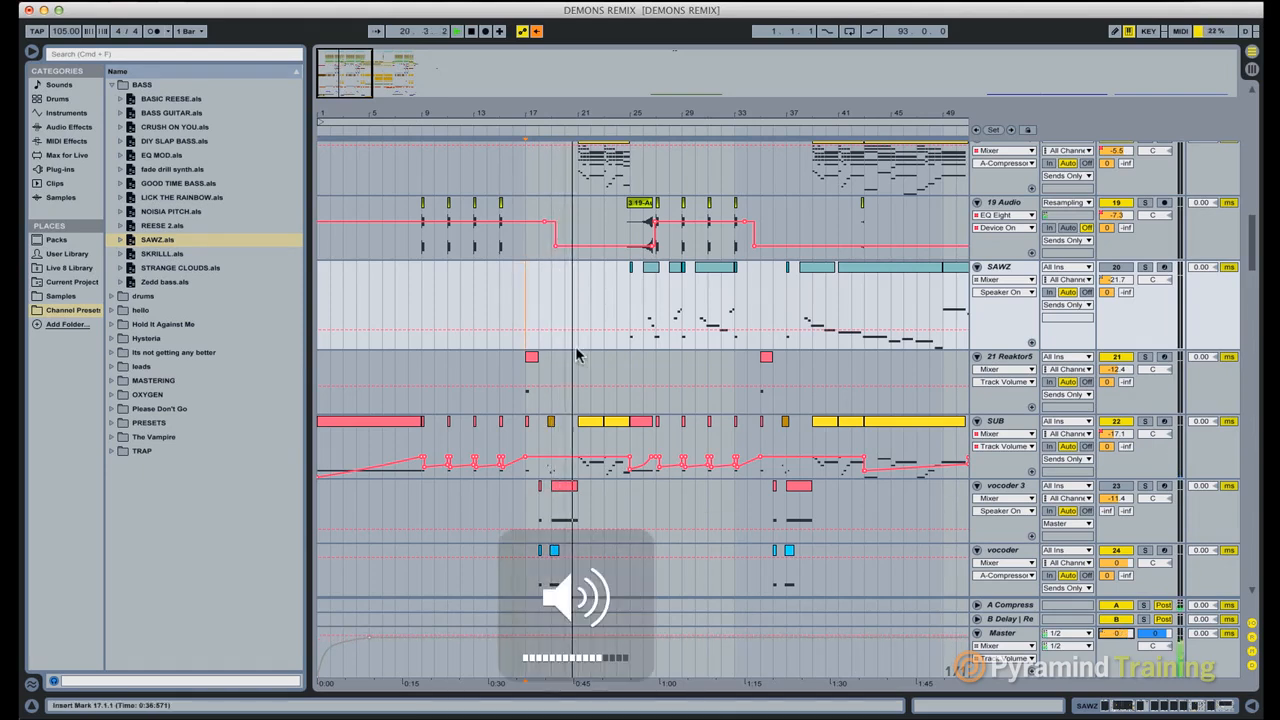
Step: Locate the DYING CHORDS group, select its first track's clip at bar 21, and stop playback
scroll(578, 355, down, 15)
scroll(577, 352, down, 8)
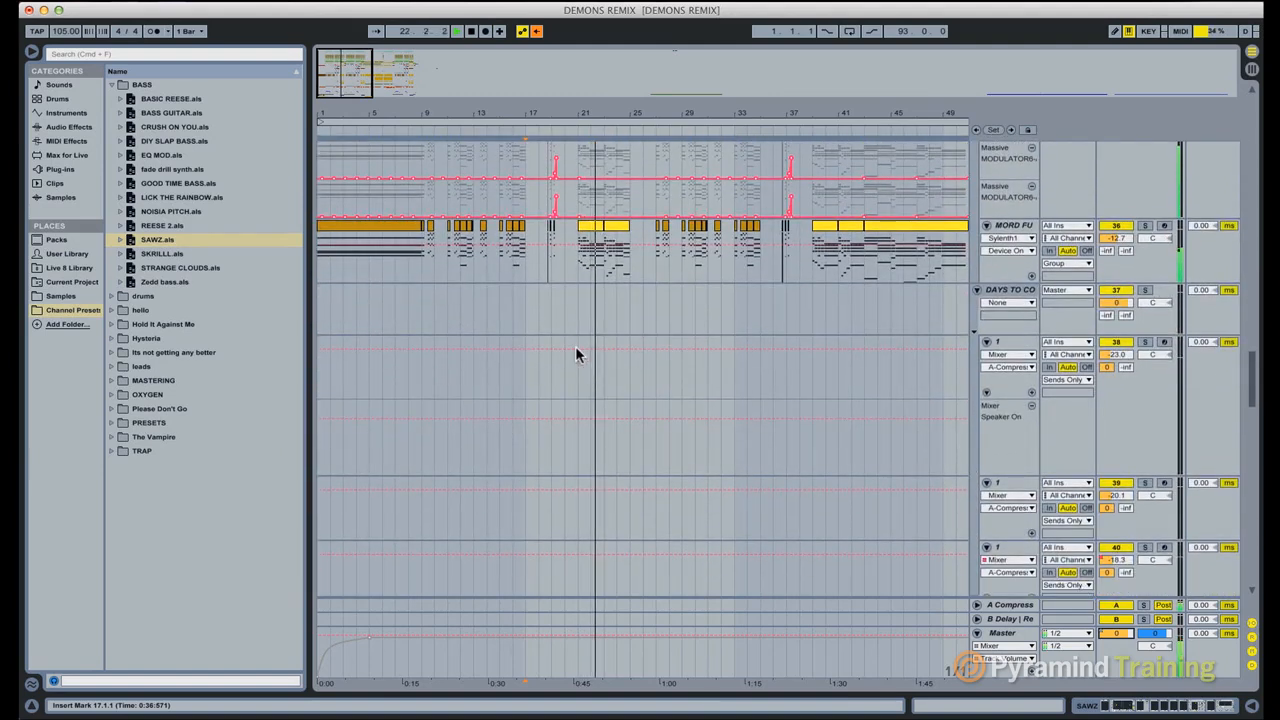
scroll(577, 350, up, 12)
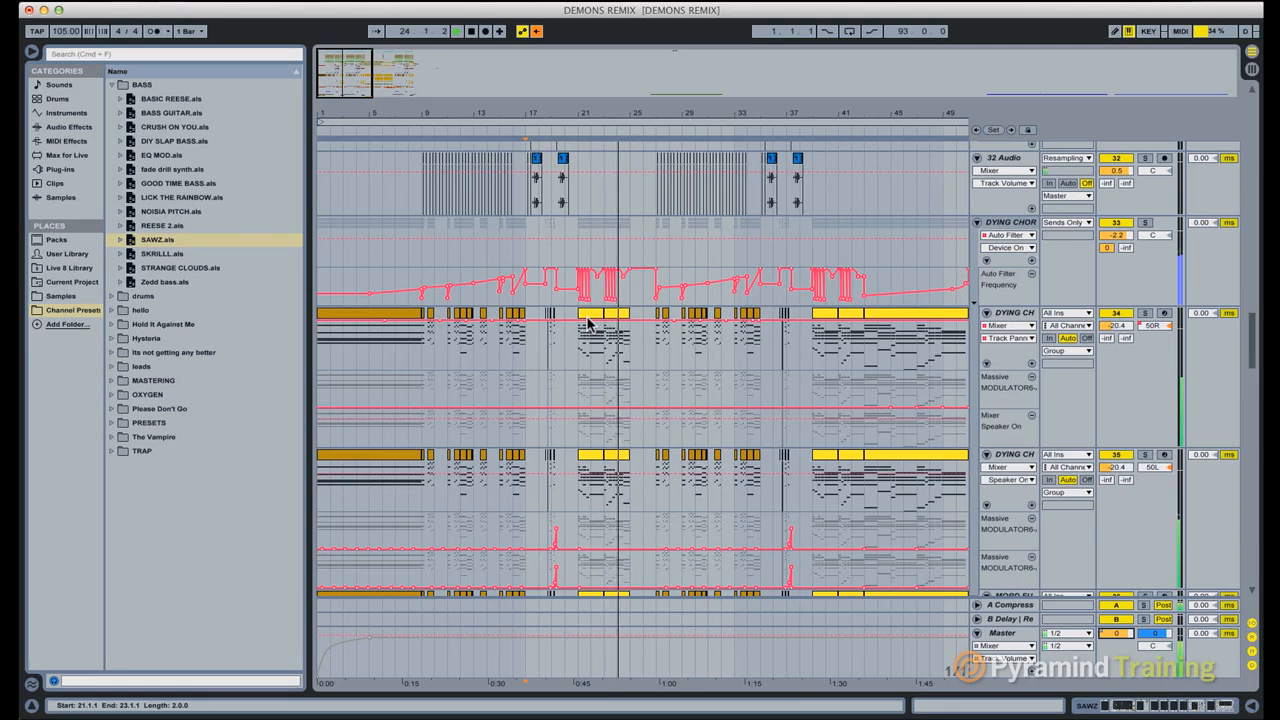
click(585, 317)
key(space)
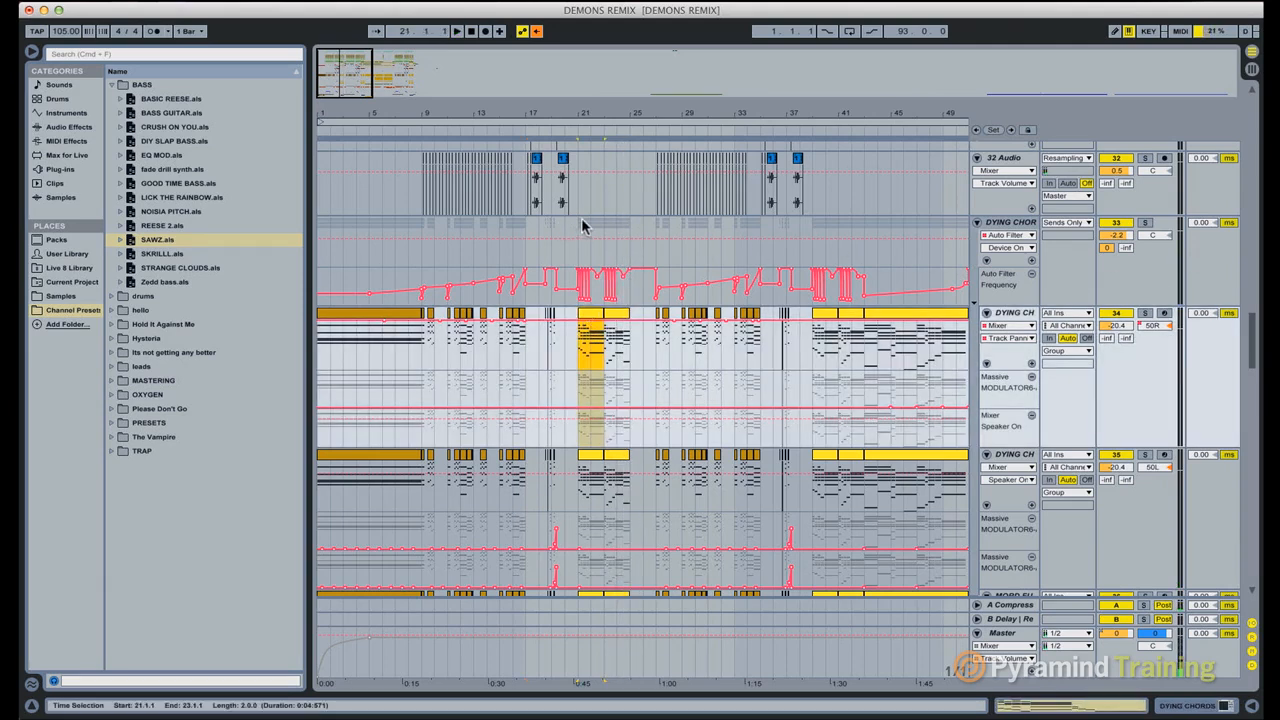
Step: Solo the DYING CHORDS group and listen to its chords from bar 21 and from the clip at bar 12
drag(588, 118, 664, 215)
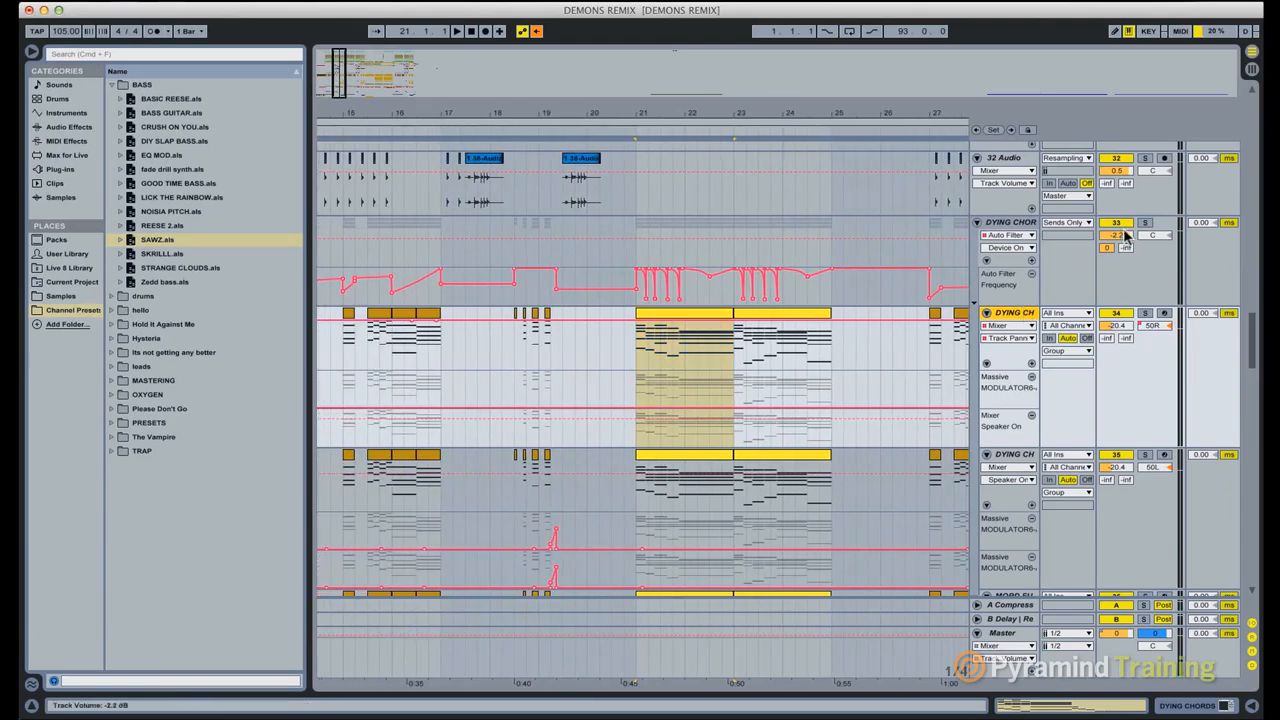
click(1145, 222)
key(space)
key(XF86AudioRaiseVolume)
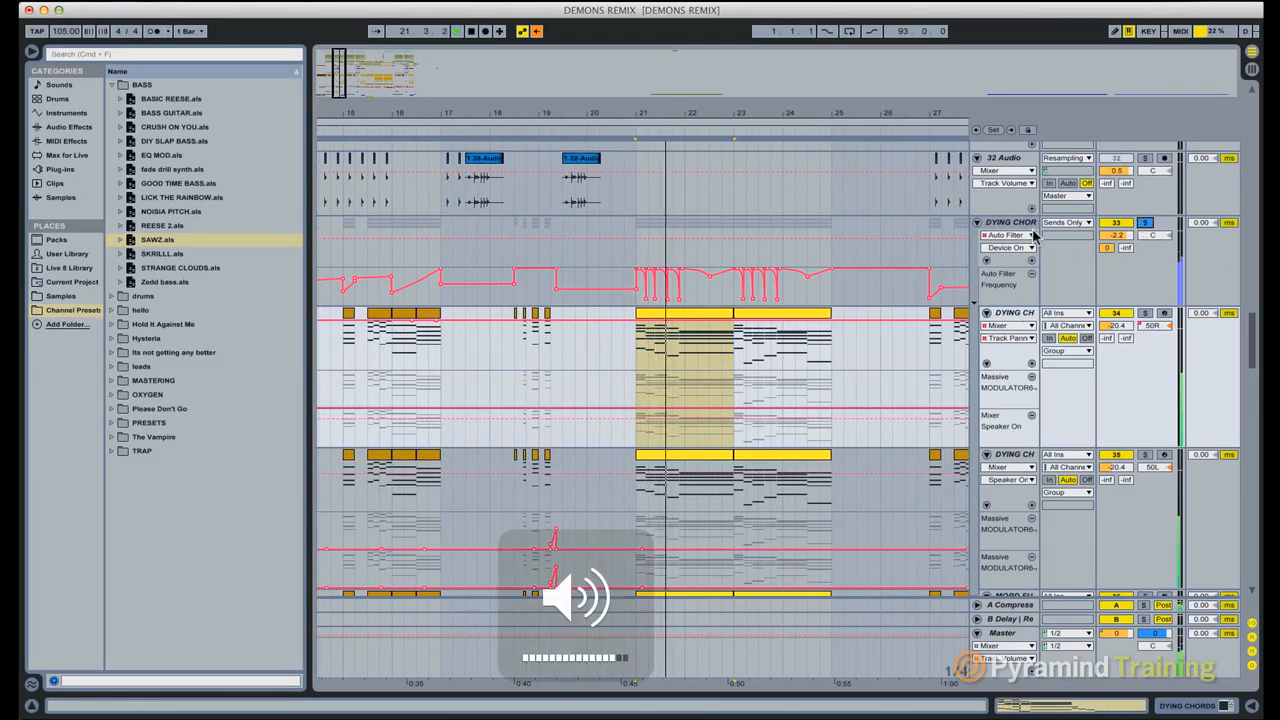
scroll(600, 400, left, 10)
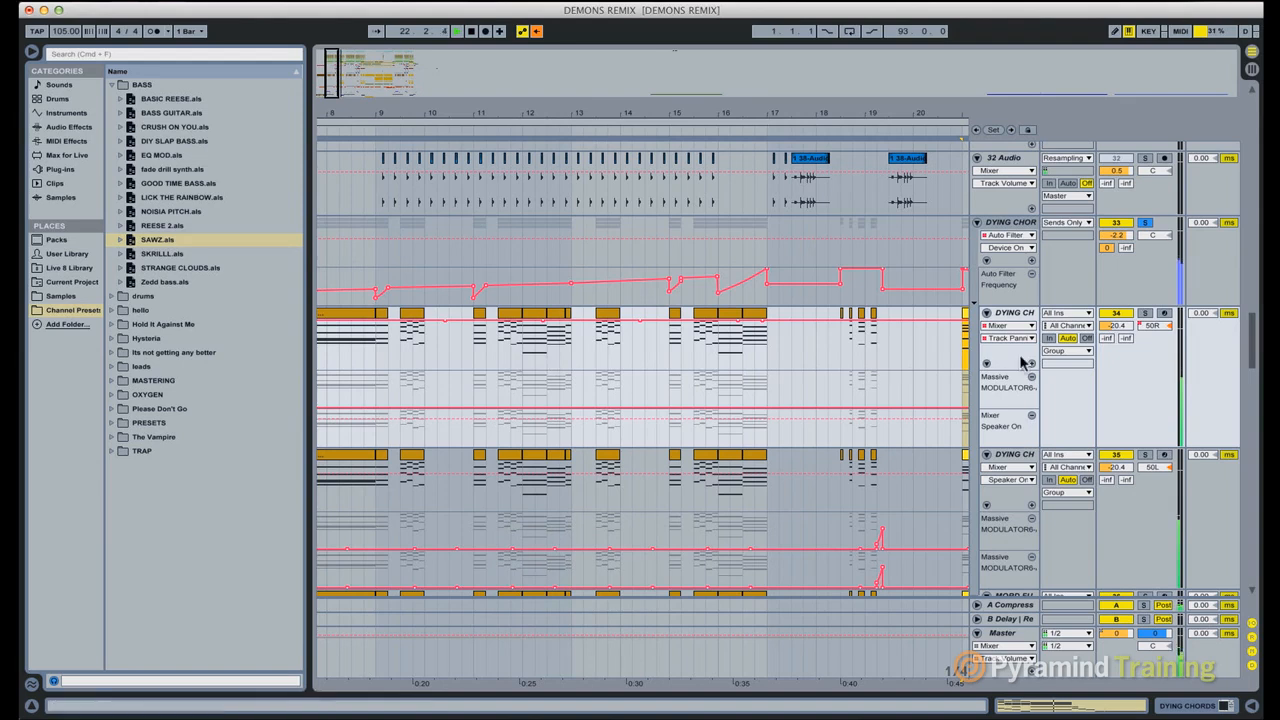
drag(547, 323, 531, 313)
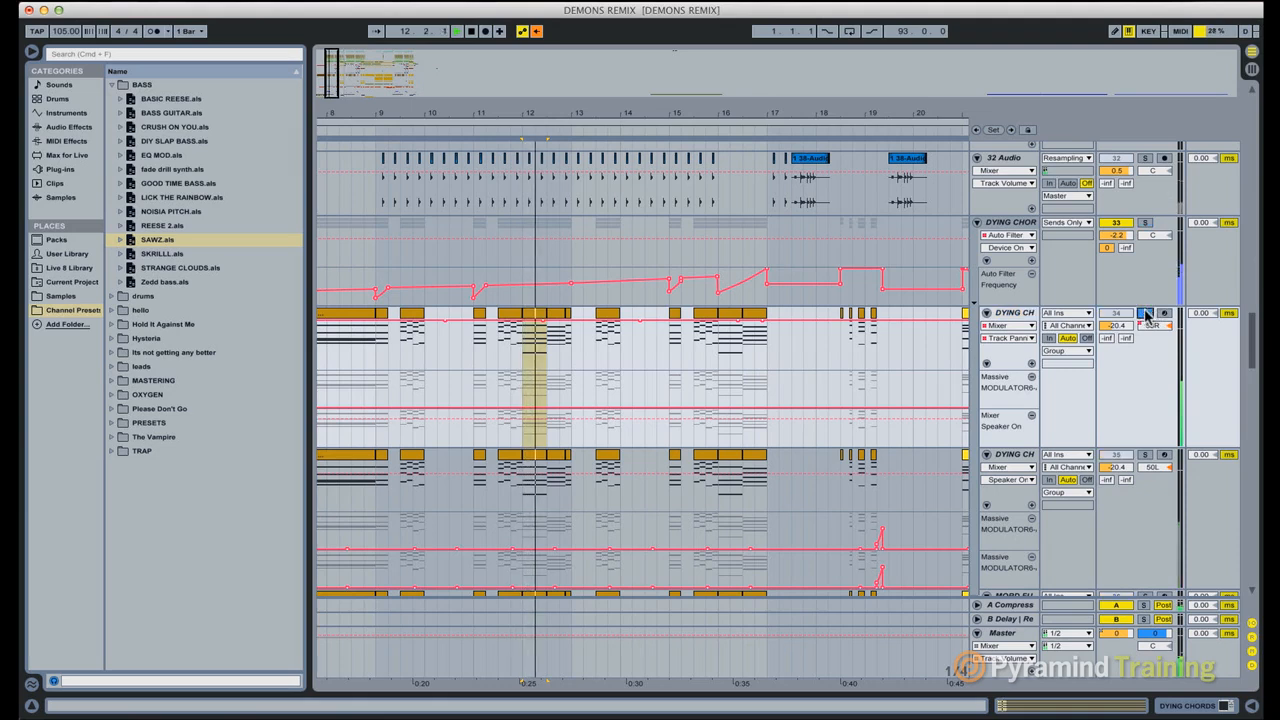
Step: Solo the first DYING CHORDS track, examine its BLADERUNNERPAD-TS patch in the Massive editor, and close the editor
double_click(1012, 313)
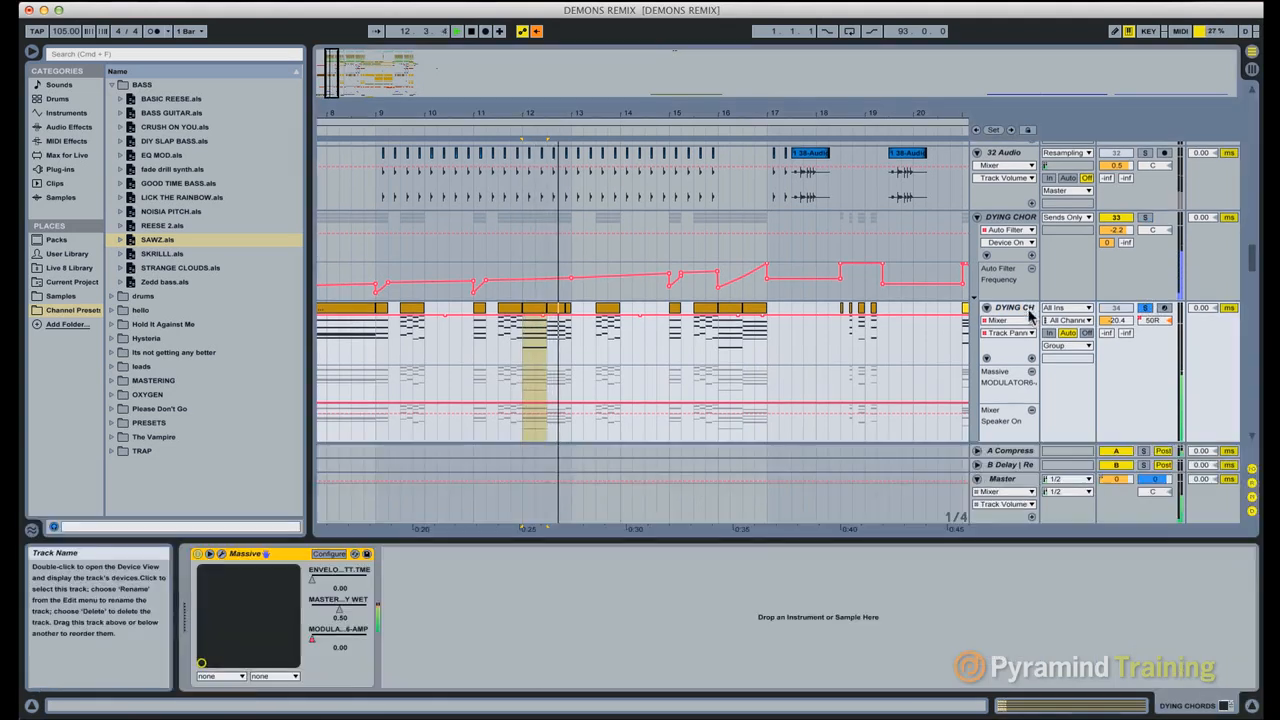
click(221, 554)
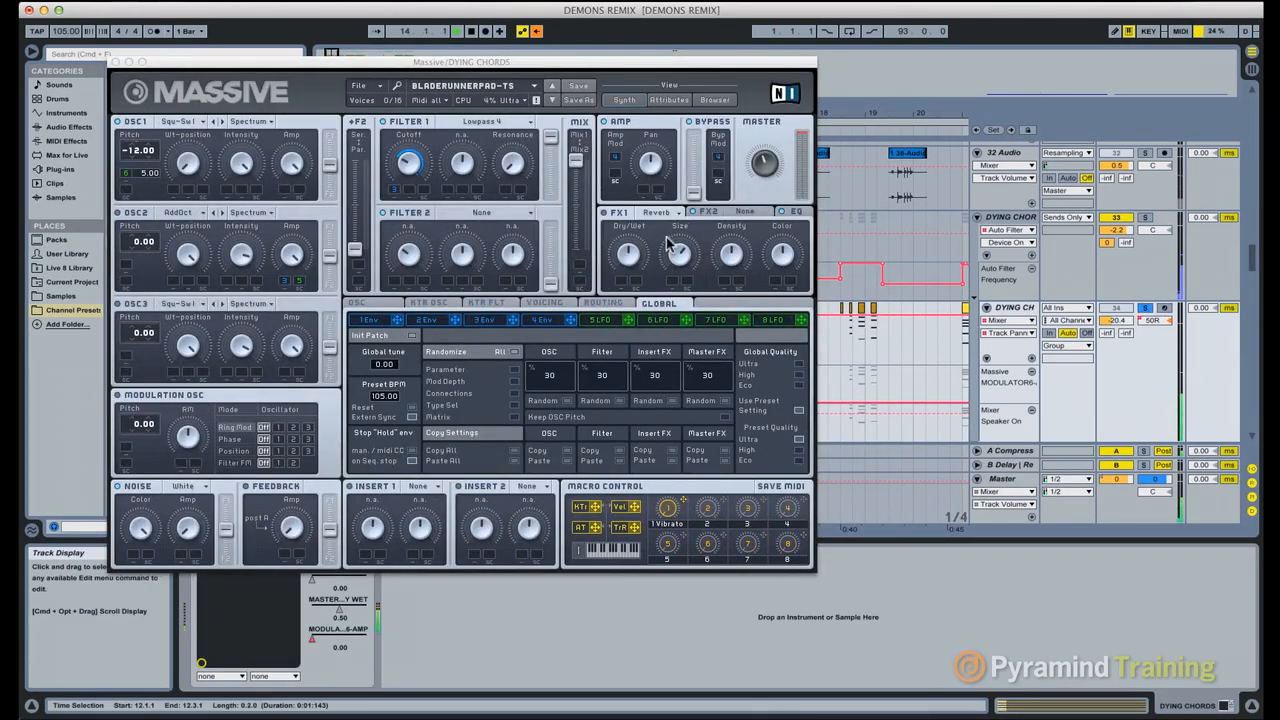
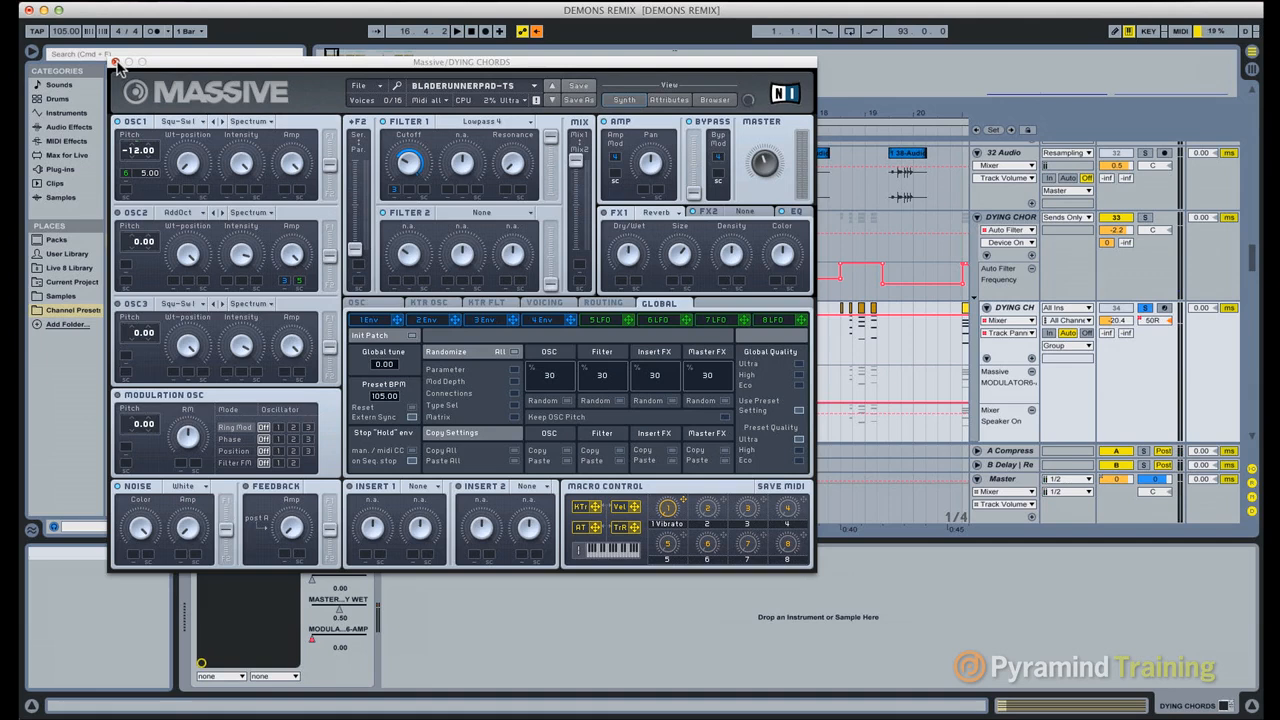
click(115, 63)
scroll(900, 272, down, 3)
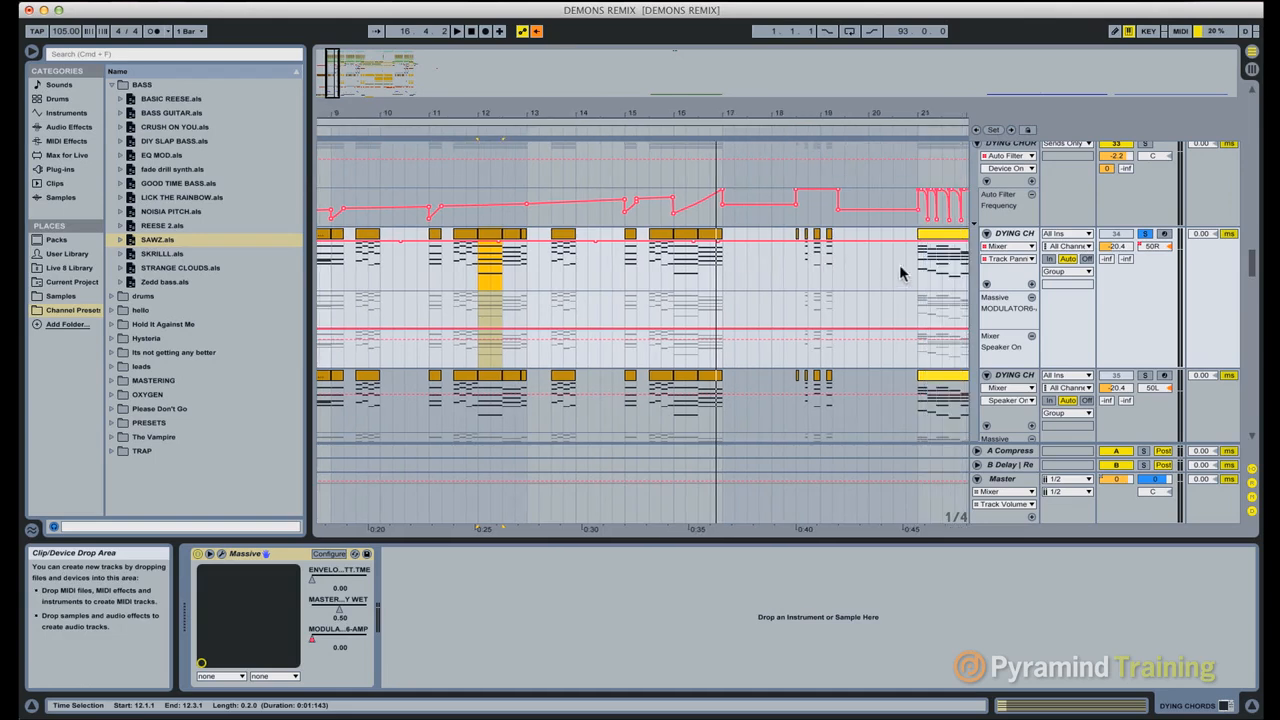
click(220, 554)
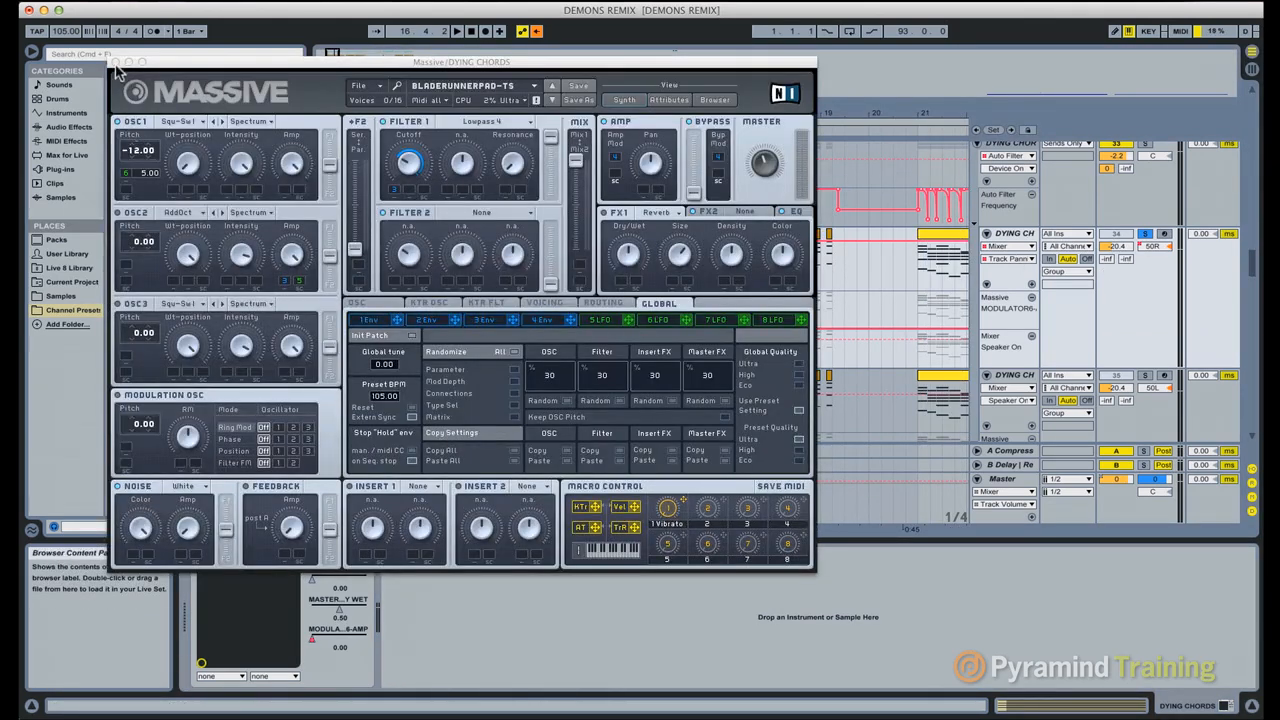
click(116, 63)
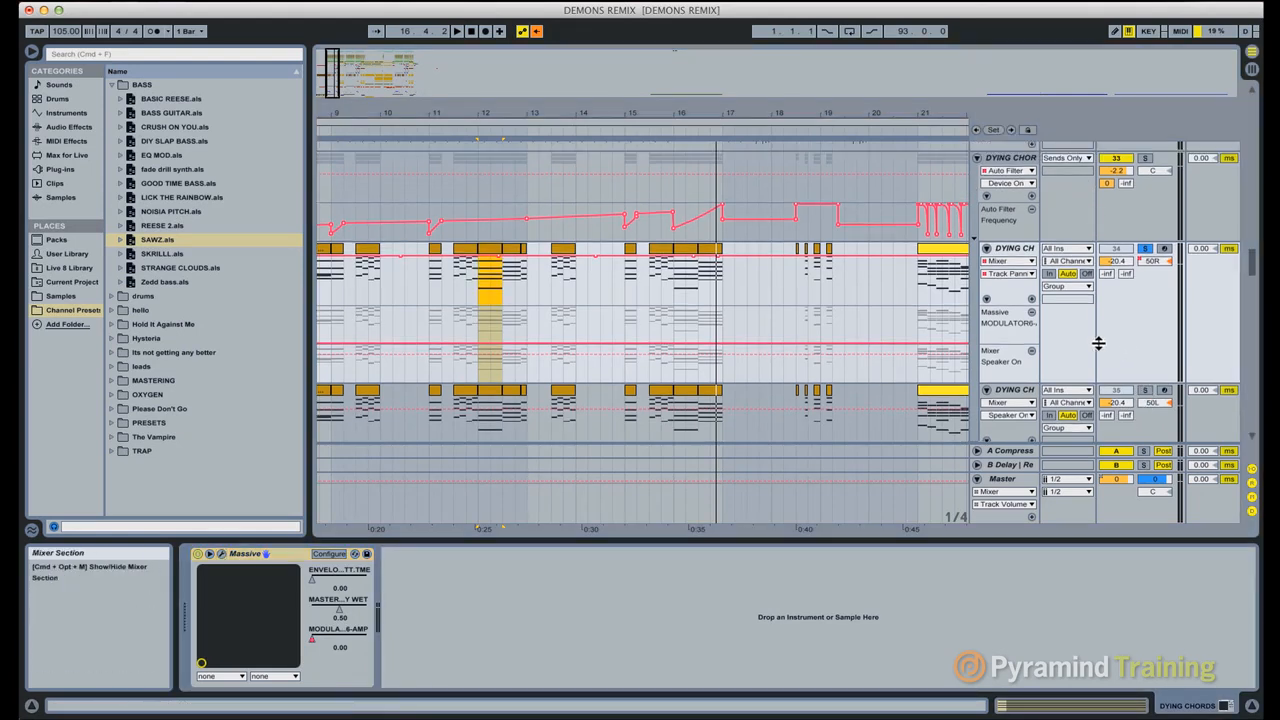
Step: Set track delays of -3.00 ms and 5.00 ms on the two DYING CHORDS tracks and audition them soloed separately and together
click(1203, 249)
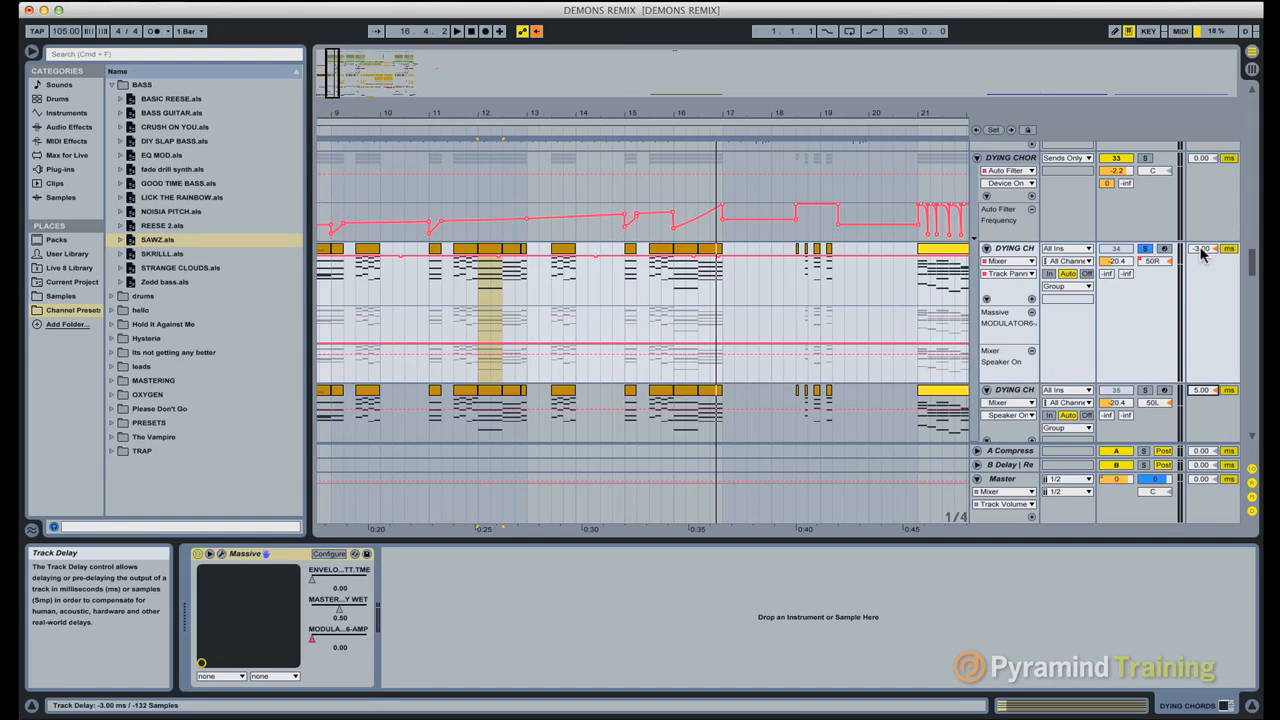
key(space)
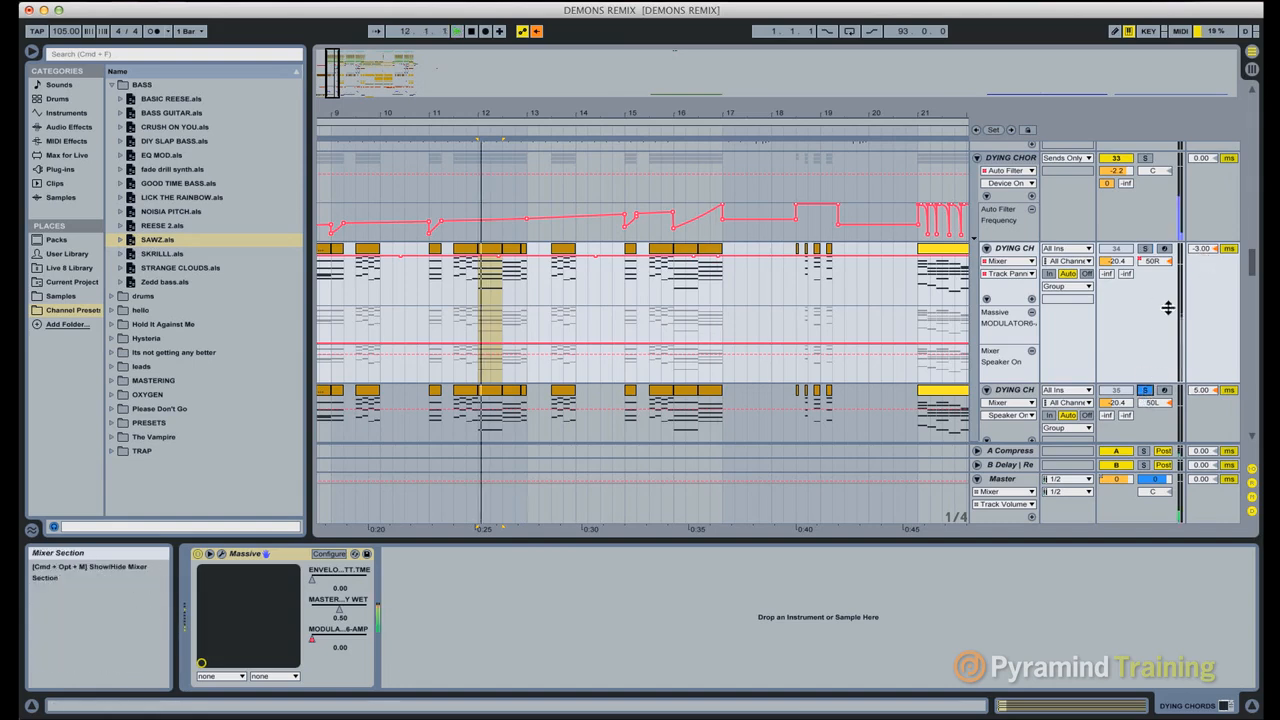
click(1145, 248)
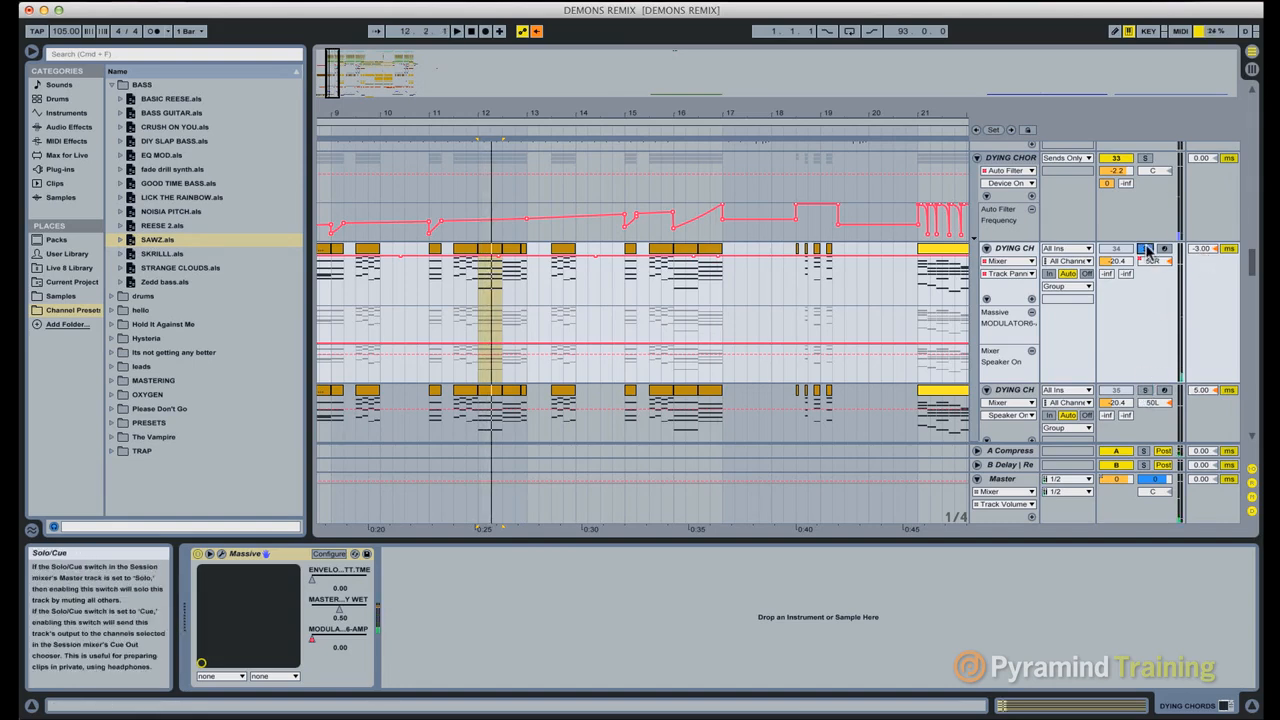
super+click(1145, 390)
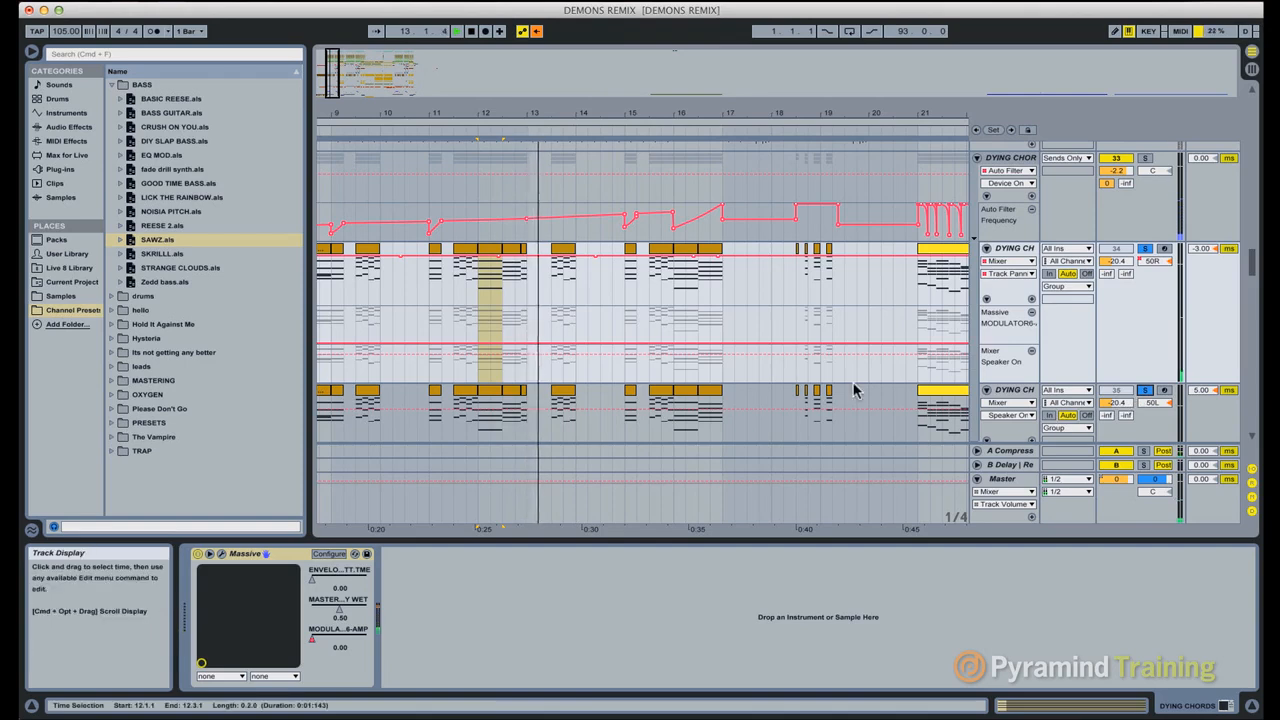
Step: Solo and play the MORD FUSTANG track, inspect its Sylenth1 patch, and close the synth editor
scroll(825, 365, down, 5)
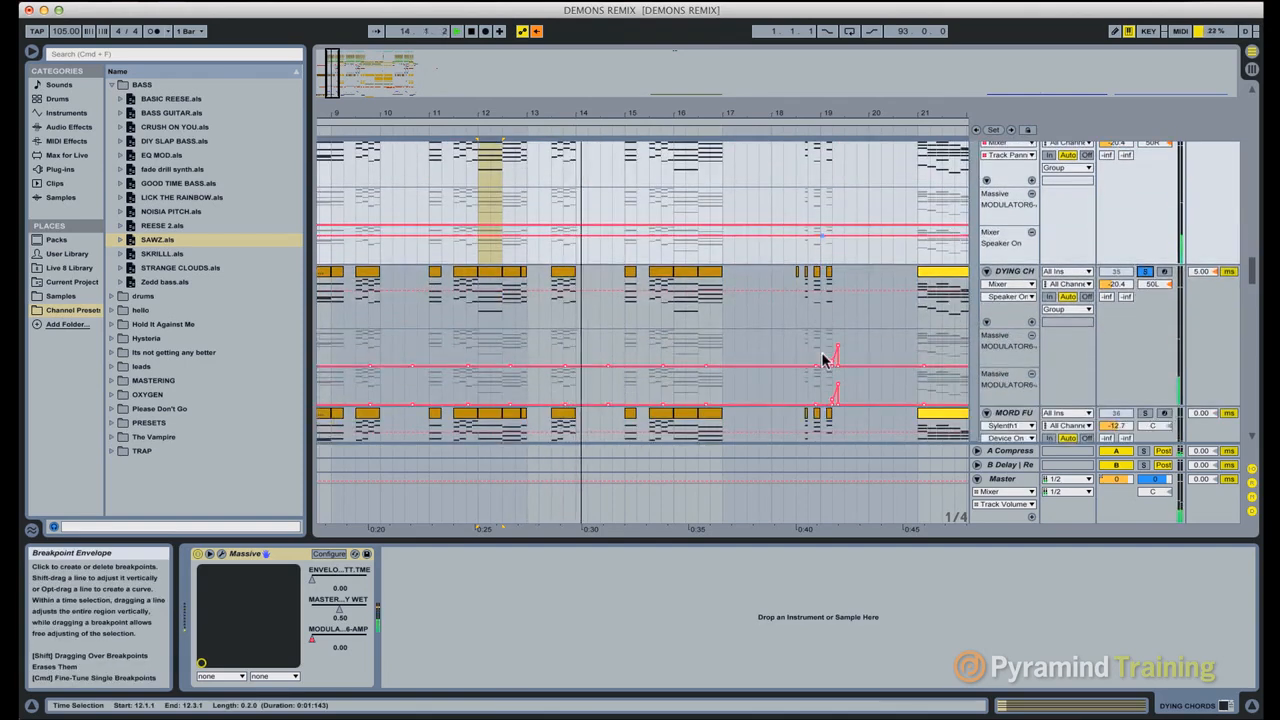
scroll(825, 360, down, 2)
click(1005, 368)
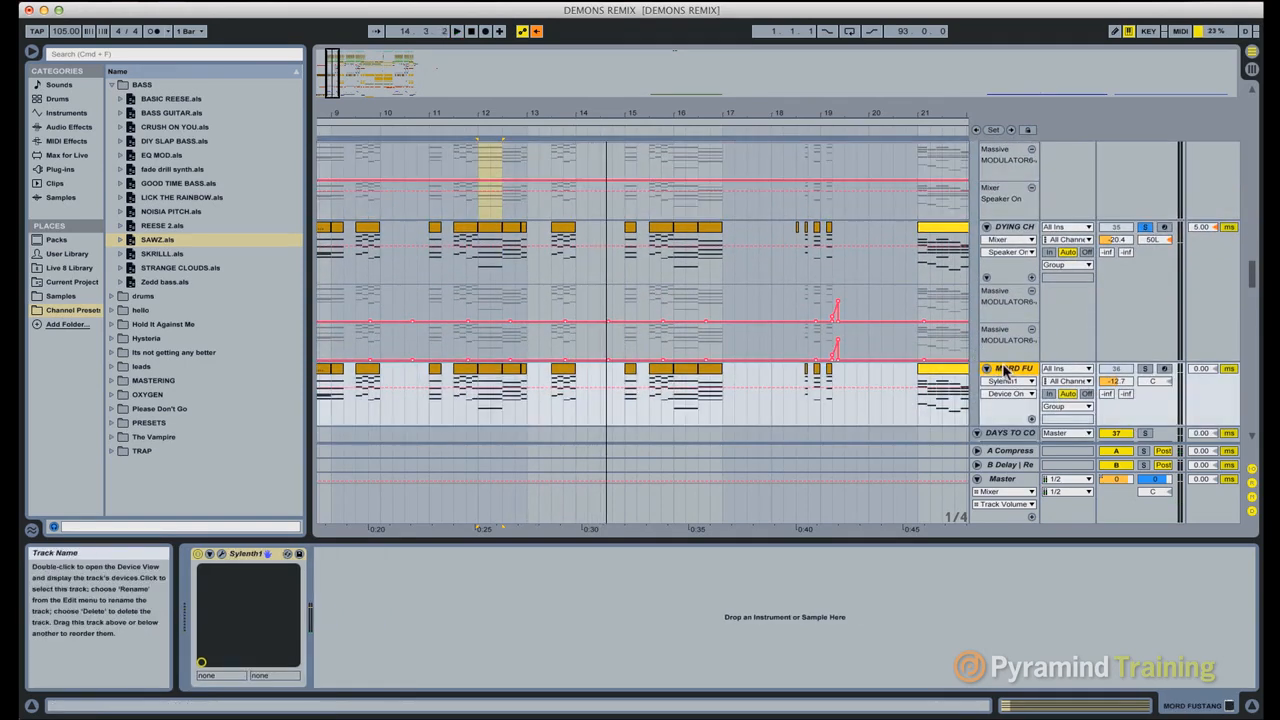
click(1145, 368)
key(space)
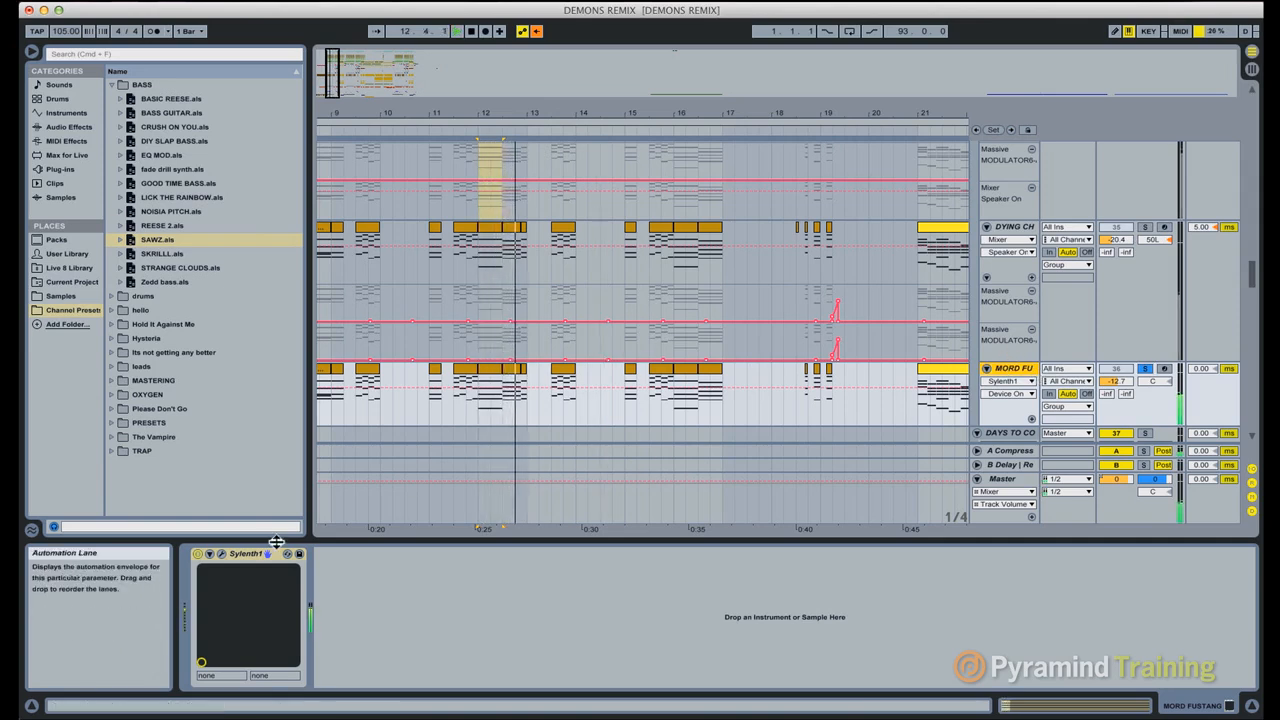
click(221, 553)
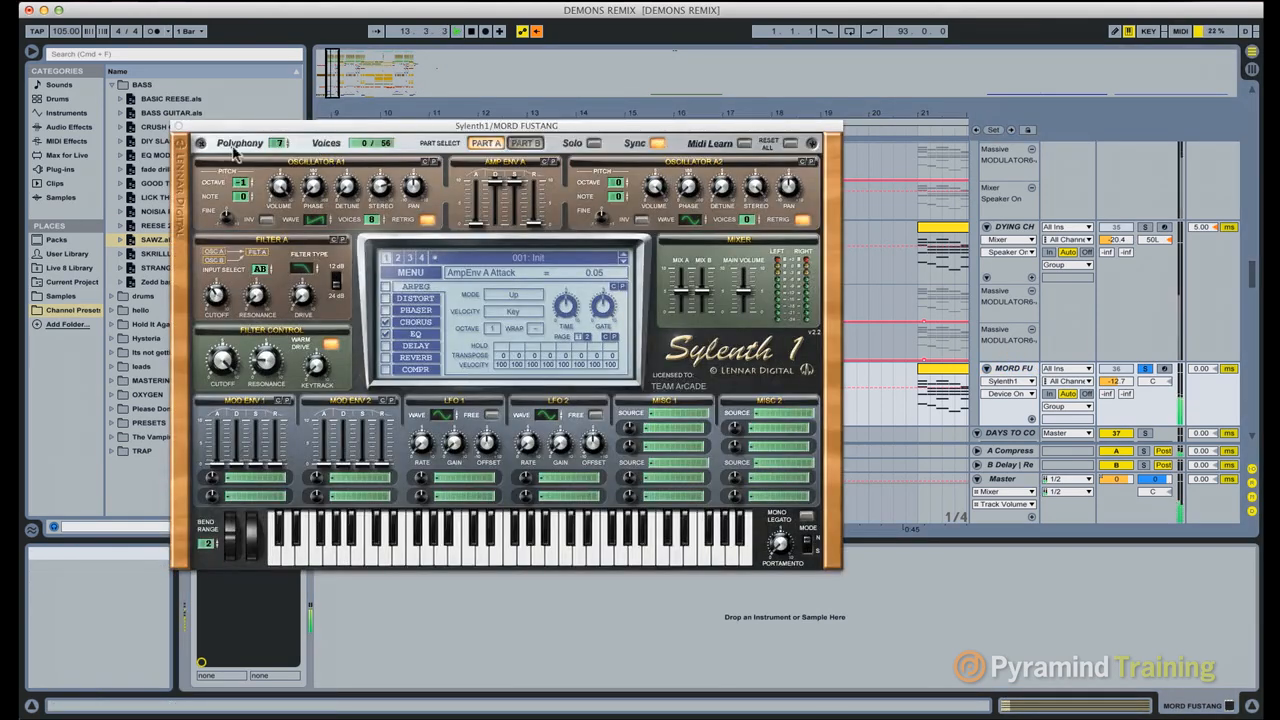
click(178, 126)
Step: Play the soloed DYING CHORDS group from bars 15 and 21, then stop playback and unsolo the group
scroll(856, 279, up, 1)
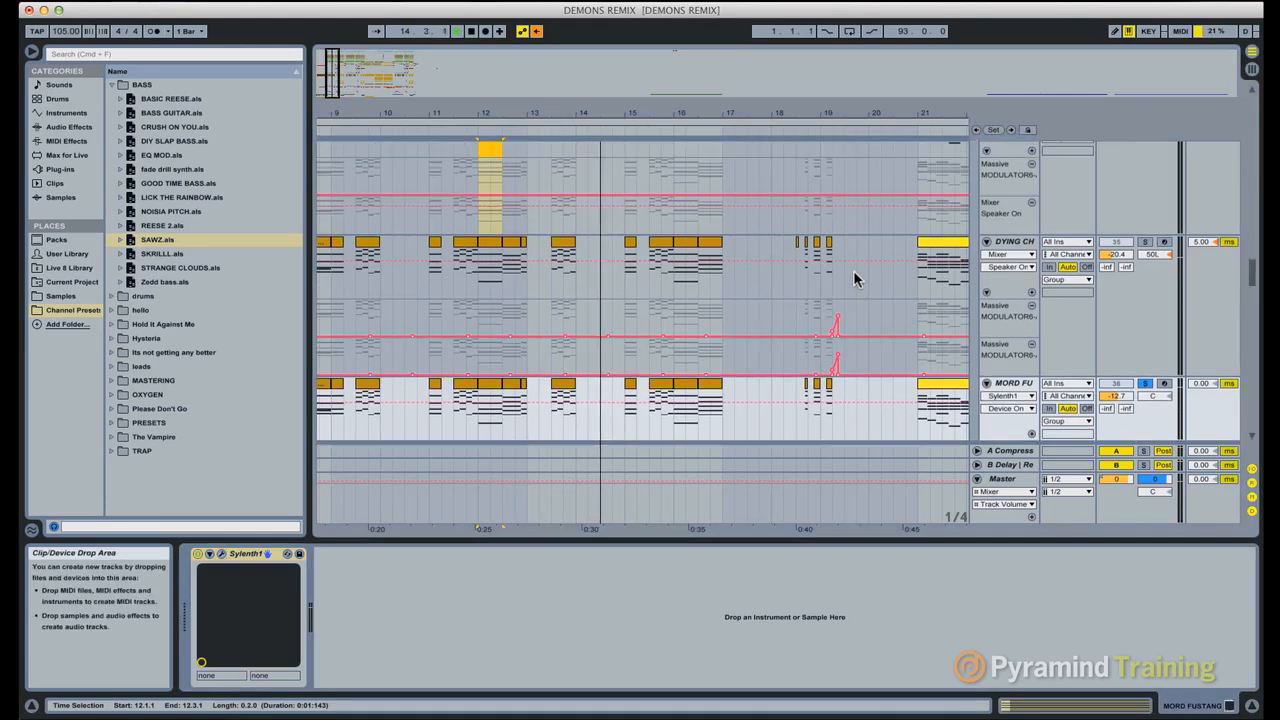
scroll(856, 279, up, 3)
click(630, 265)
key(space)
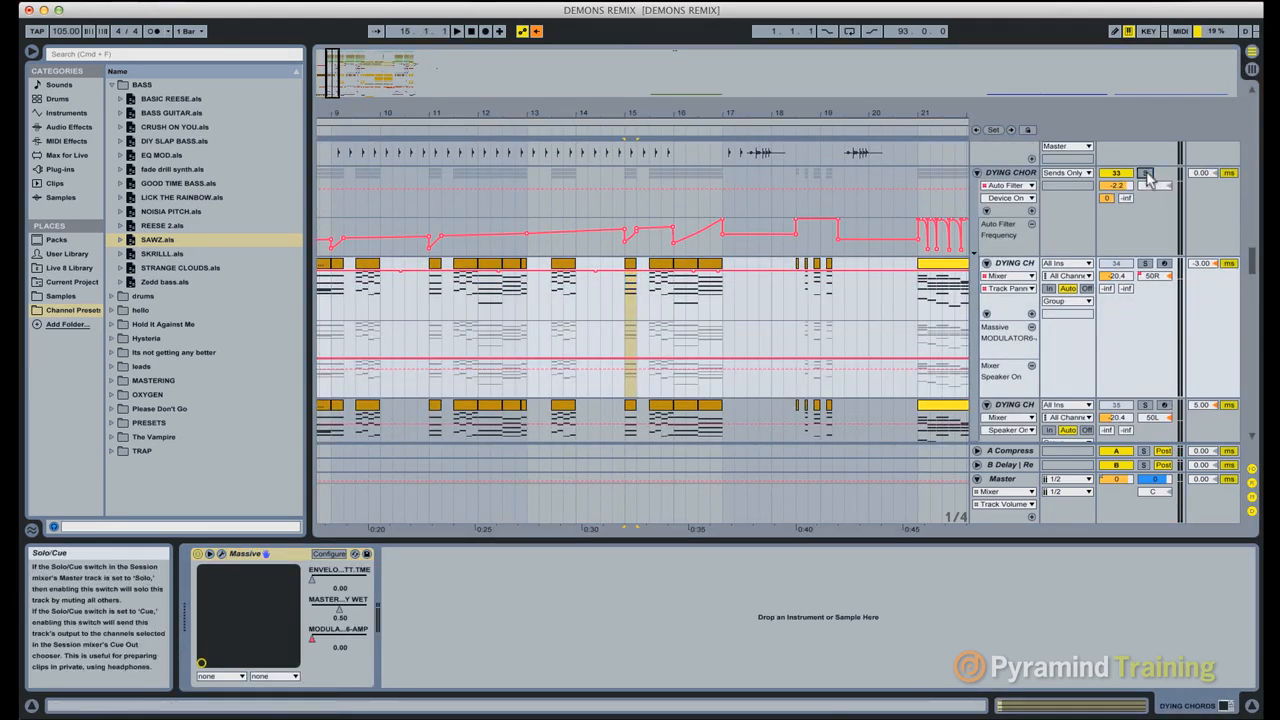
click(1147, 178)
key(space)
click(935, 266)
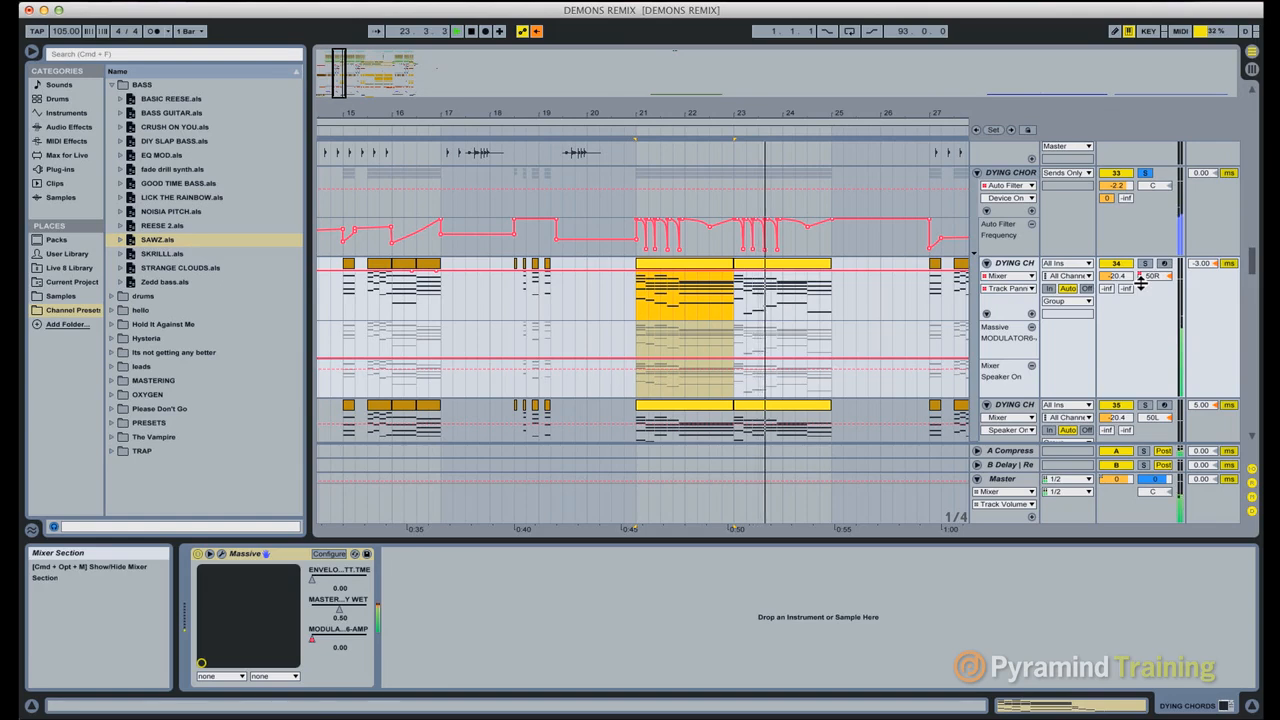
key(space)
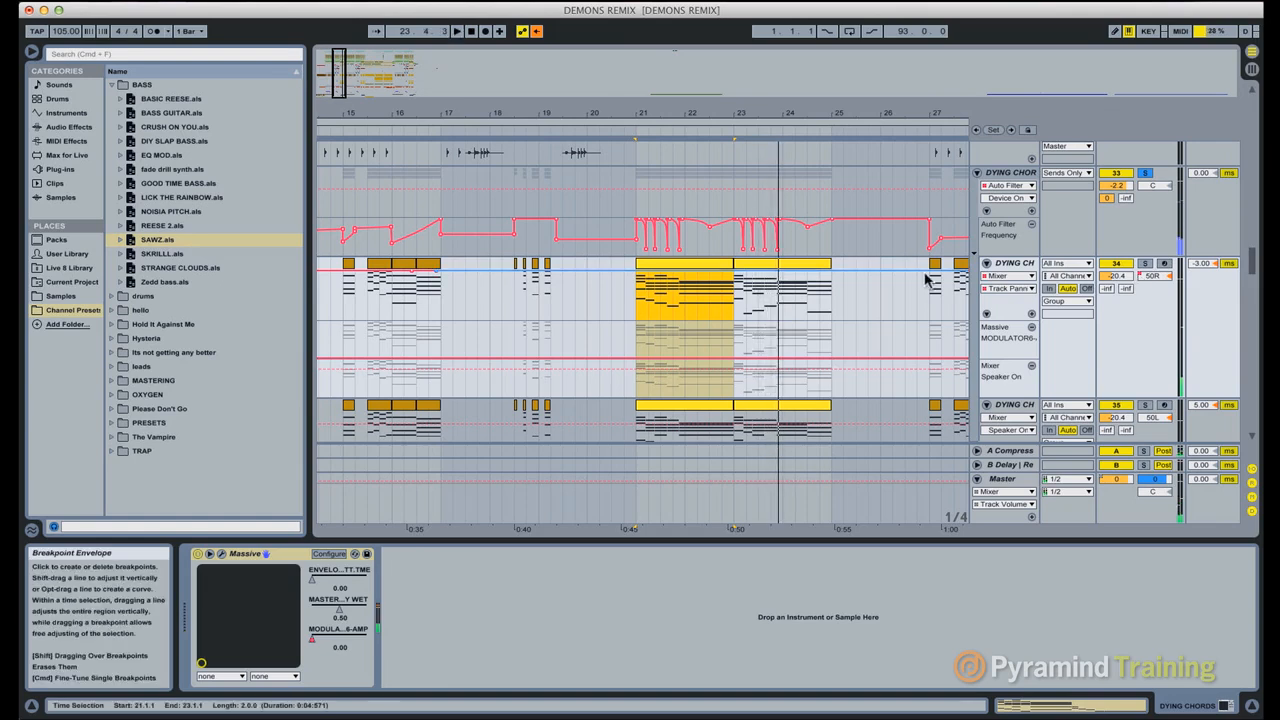
click(1145, 172)
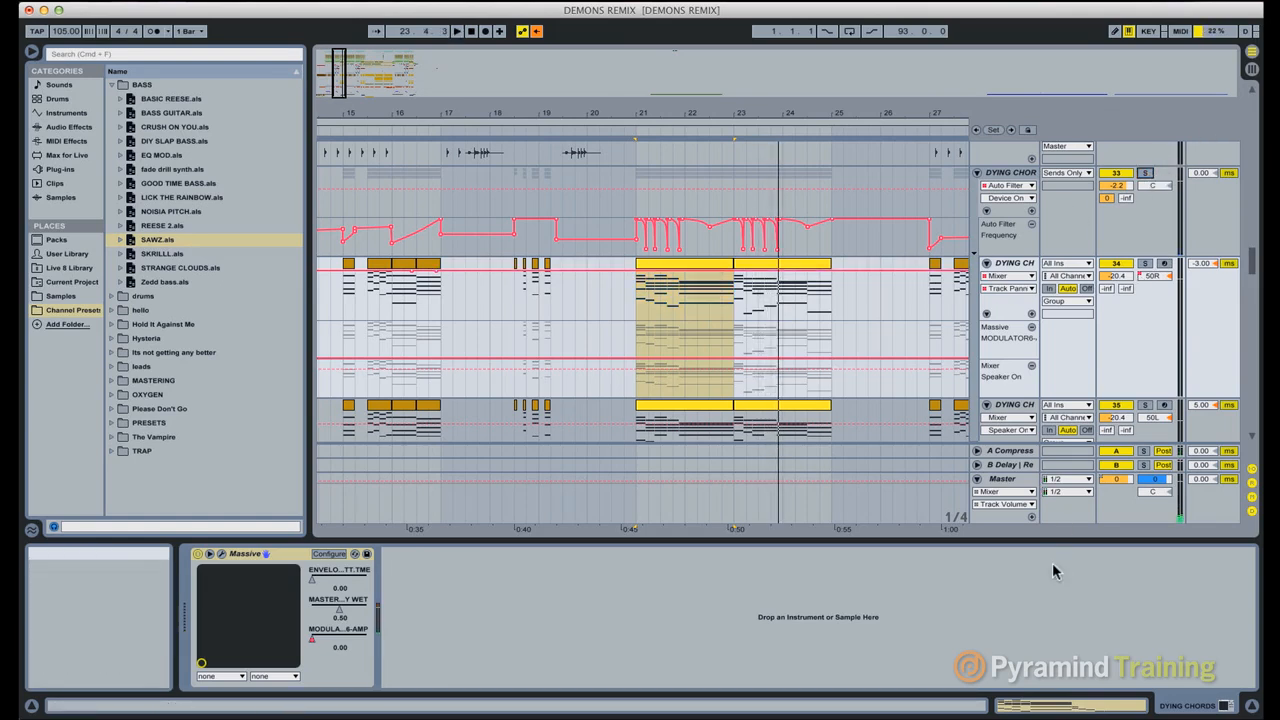
Step: Hide the device view and select the first DYING CHORDS track's clip at bar 21
double_click(1006, 540)
scroll(776, 338, down, 1)
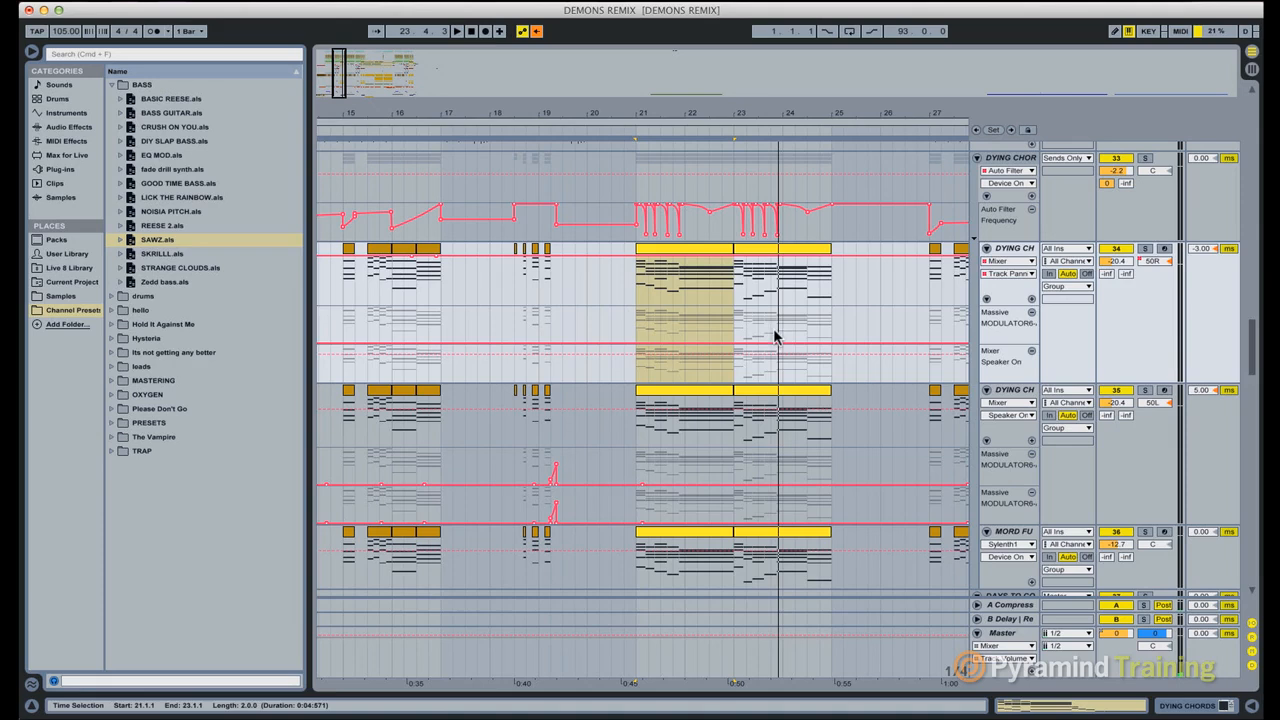
click(712, 251)
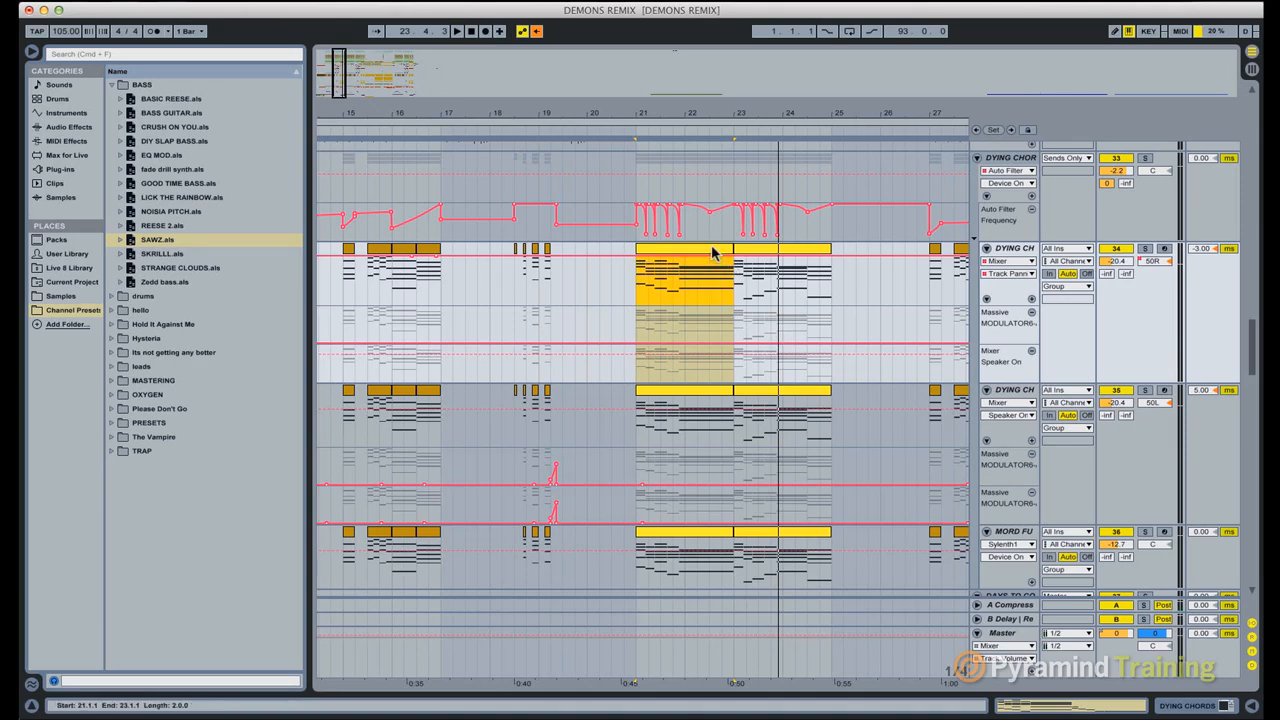
Step: Look through the longer arrangement and the audio tracks below, and return to the DYING CHORDS tracks near the song's start
drag(651, 105, 580, 112)
scroll(714, 256, right, 5)
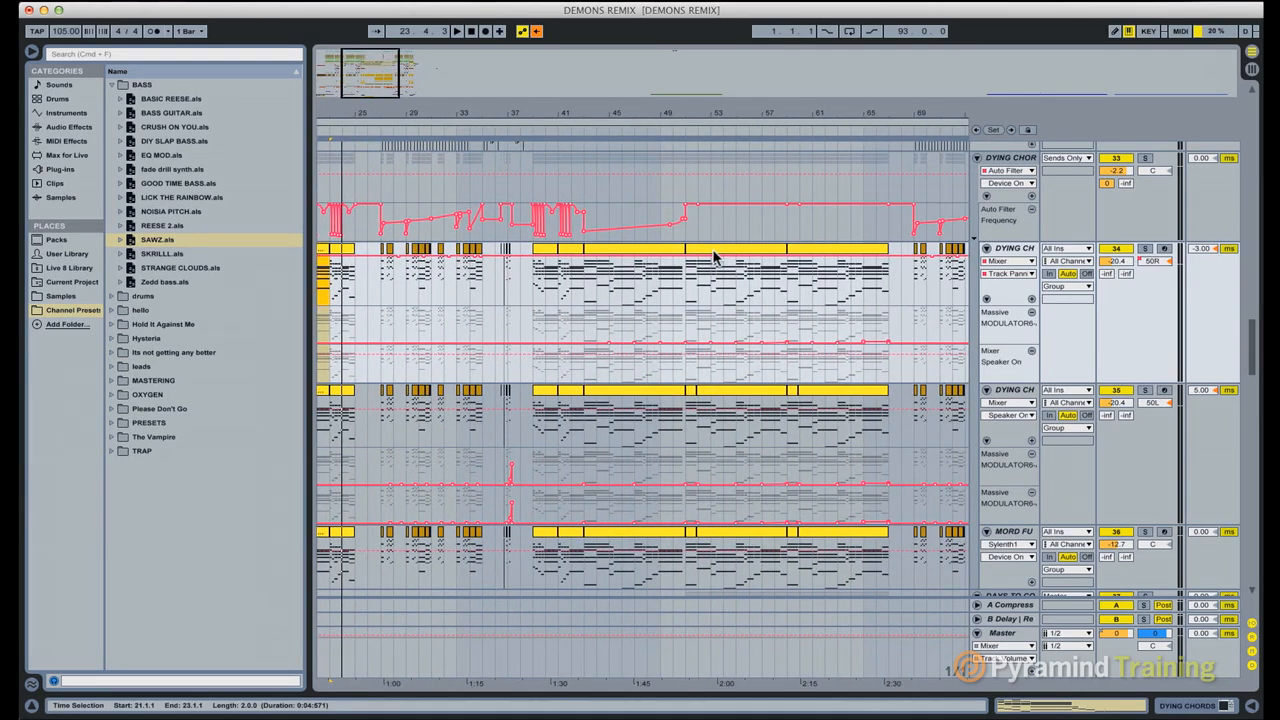
drag(549, 118, 550, 115)
scroll(538, 264, down, 3)
scroll(538, 264, left, 2)
scroll(536, 265, down, 10)
scroll(536, 265, left, 5)
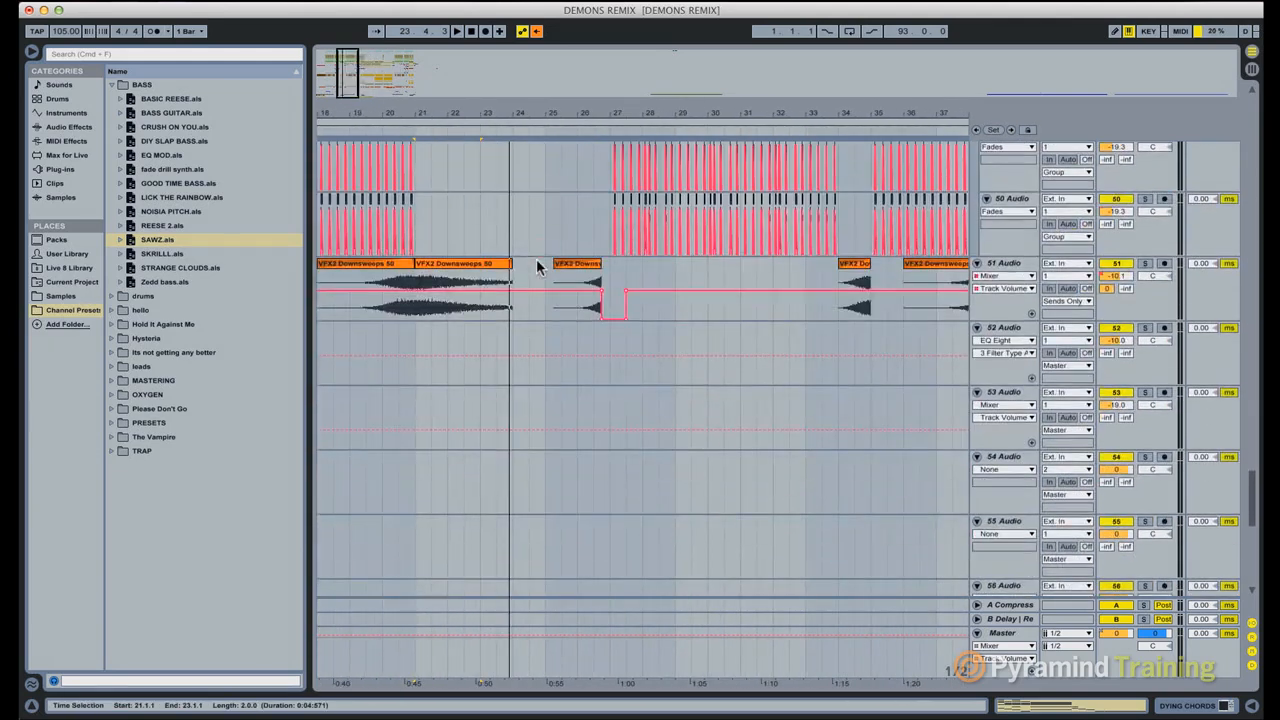
scroll(536, 265, up, 10)
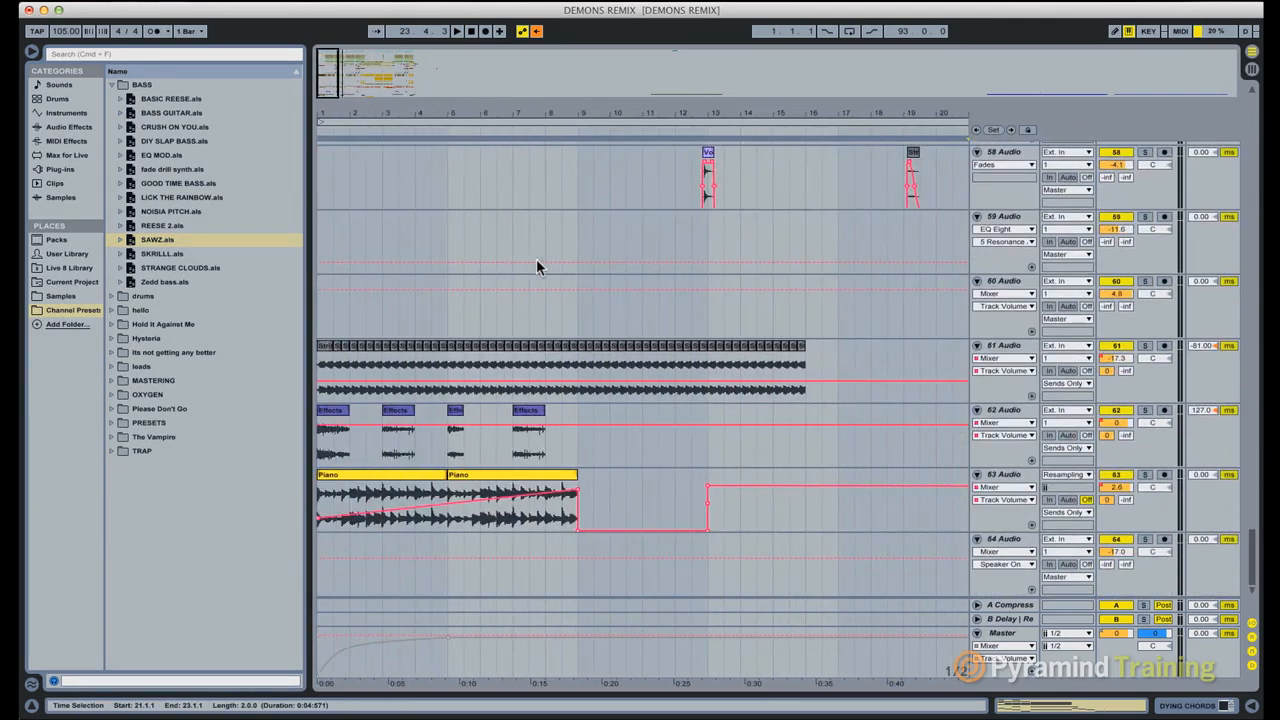
scroll(536, 265, left, 3)
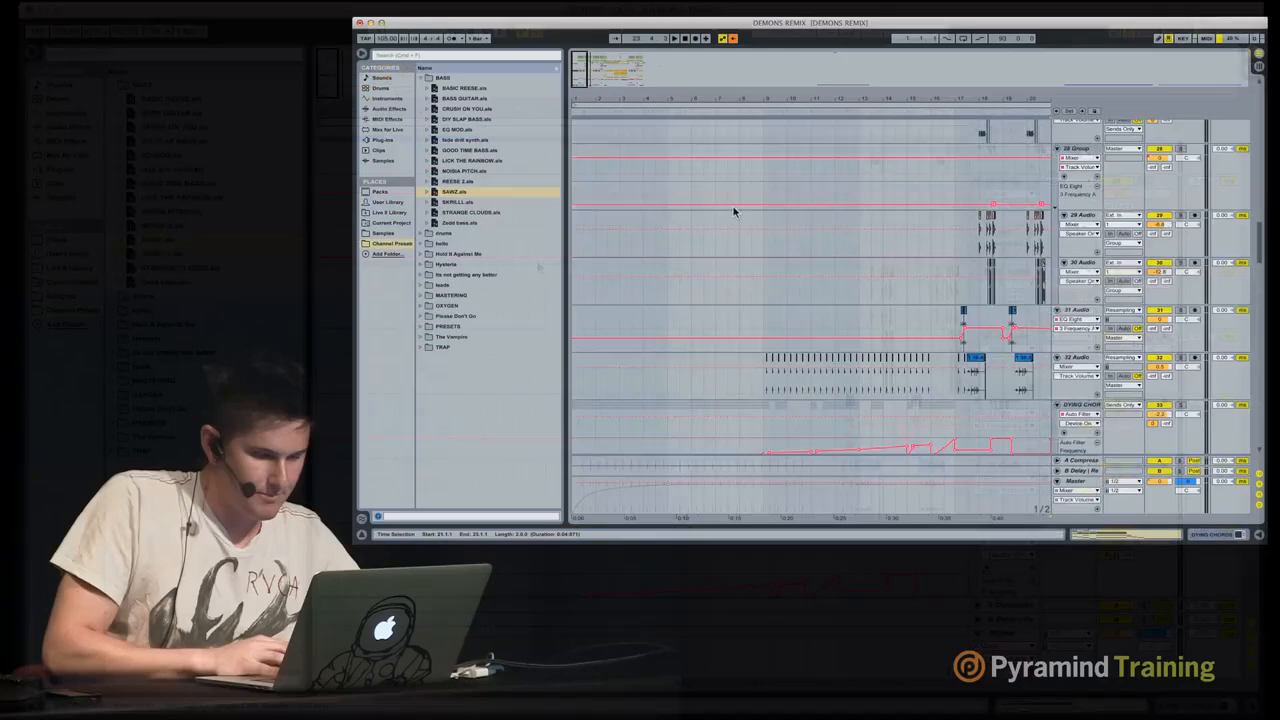
scroll(536, 265, up, 6)
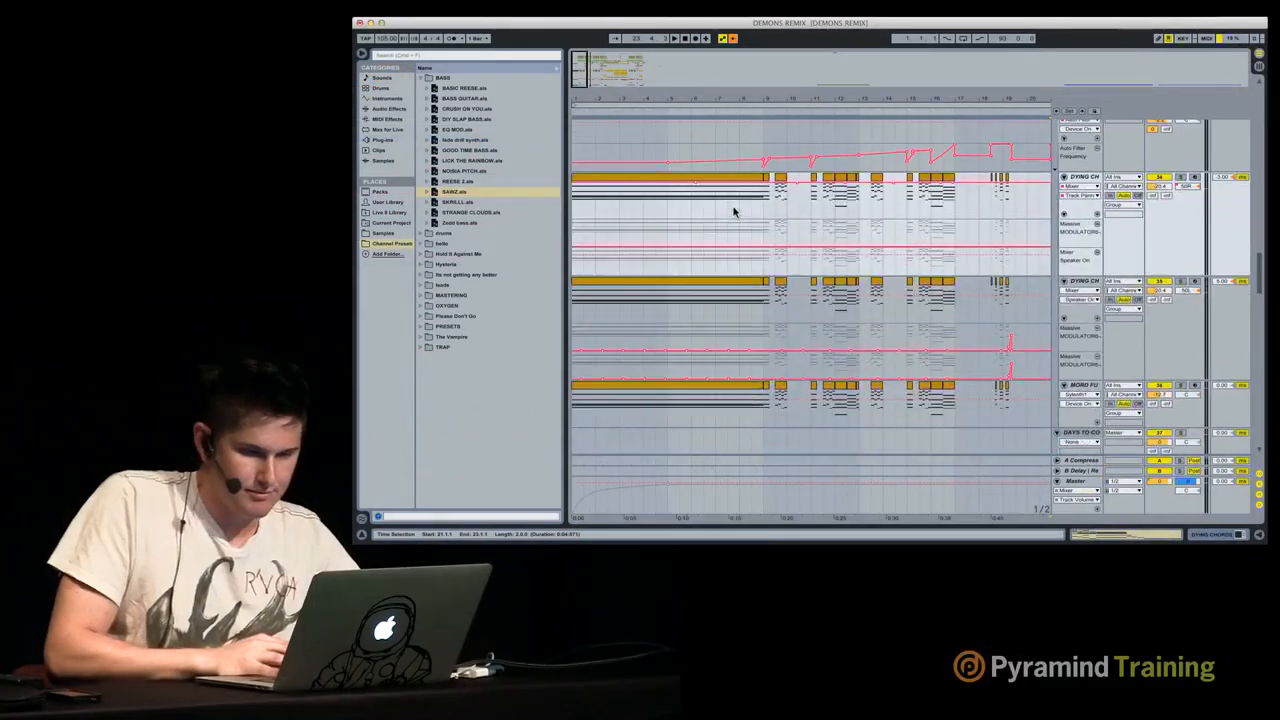
Step: Go to the MIC and vocoder tracks around bar 18 and set the playback position inside the MIC clip
scroll(733, 211, up, 8)
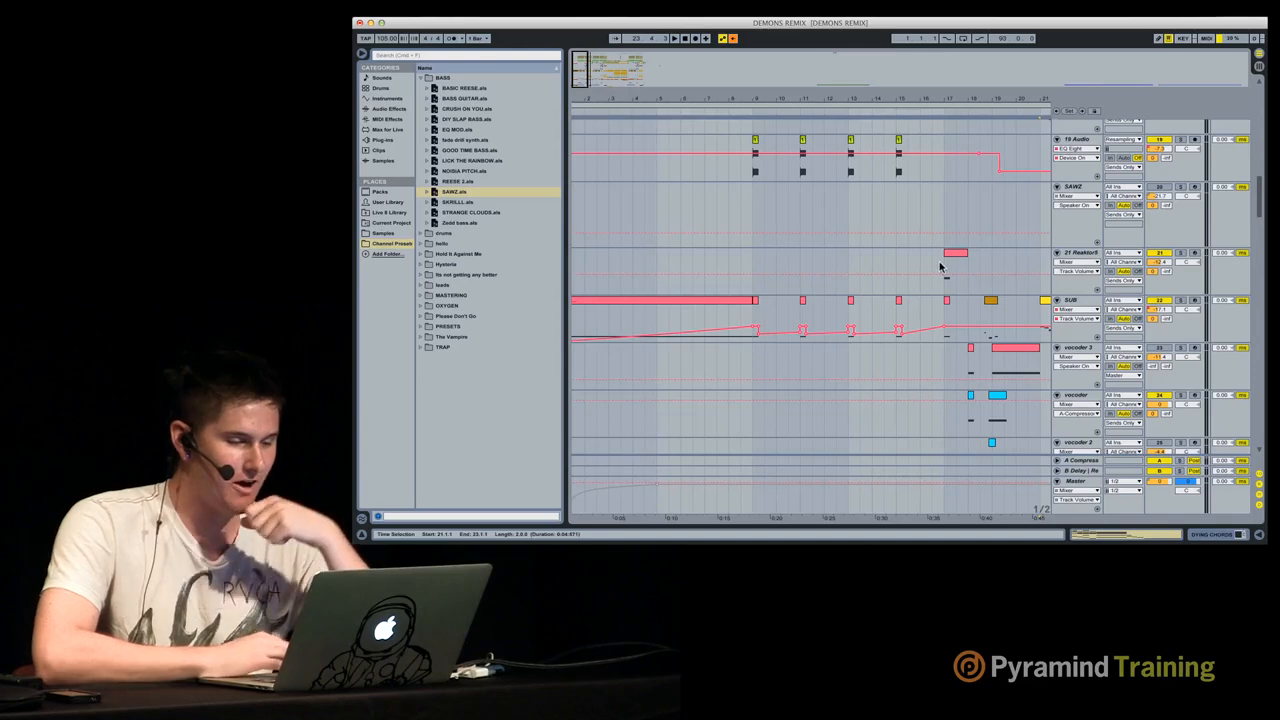
scroll(940, 267, up, 10)
scroll(940, 267, right, 5)
scroll(940, 255, down, 15)
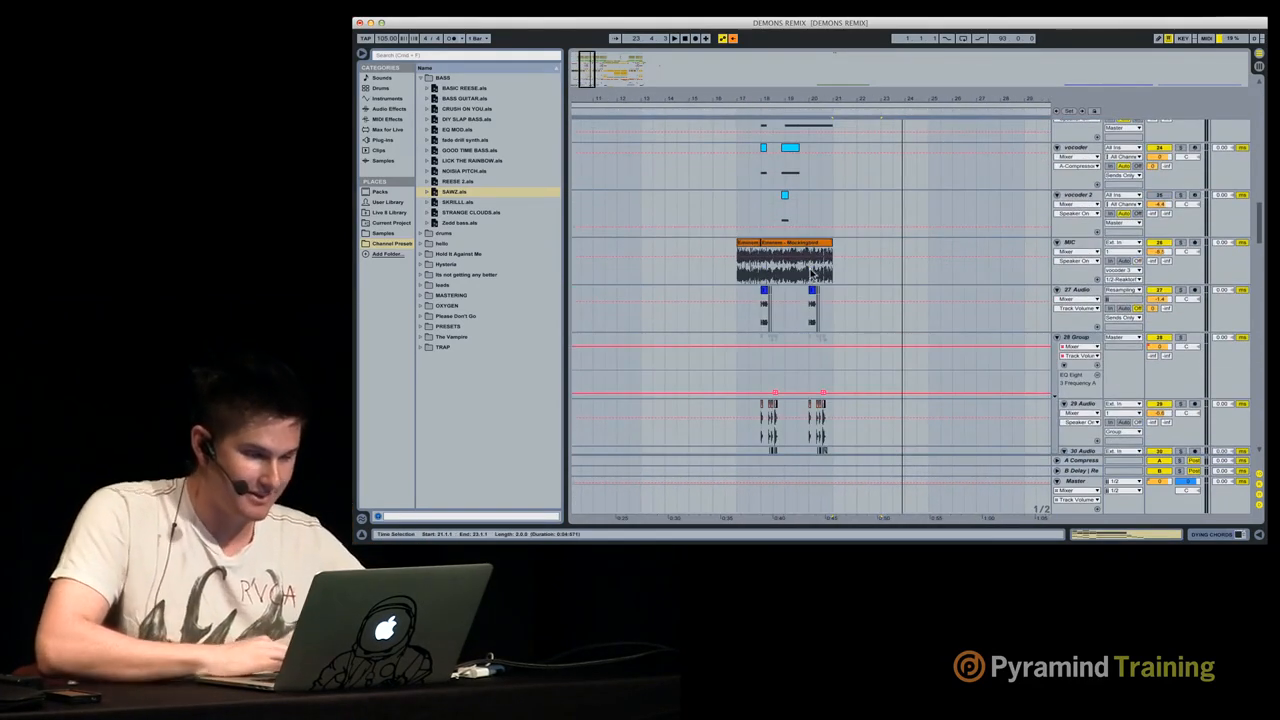
click(770, 277)
scroll(785, 227, up, 1)
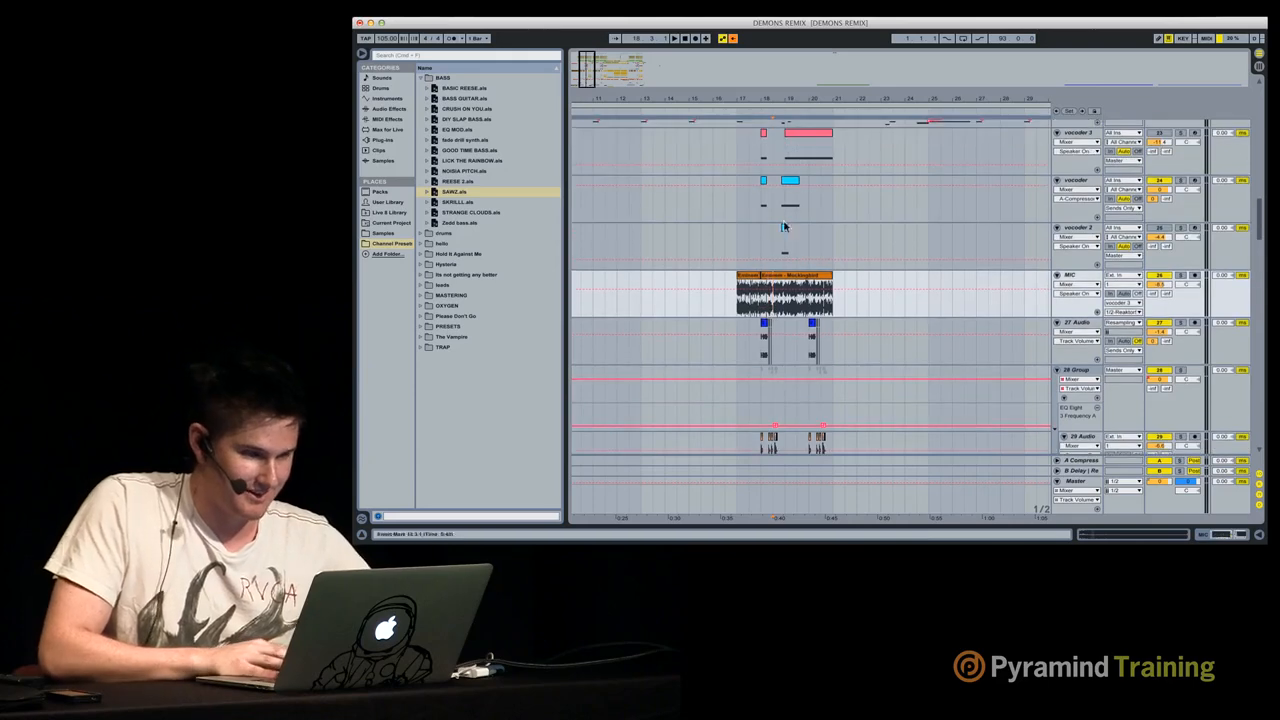
Step: Zoom in on the short vocoder 2 clip just before bar 19, then solo that track and play the clip
drag(785, 101, 788, 100)
click(786, 229)
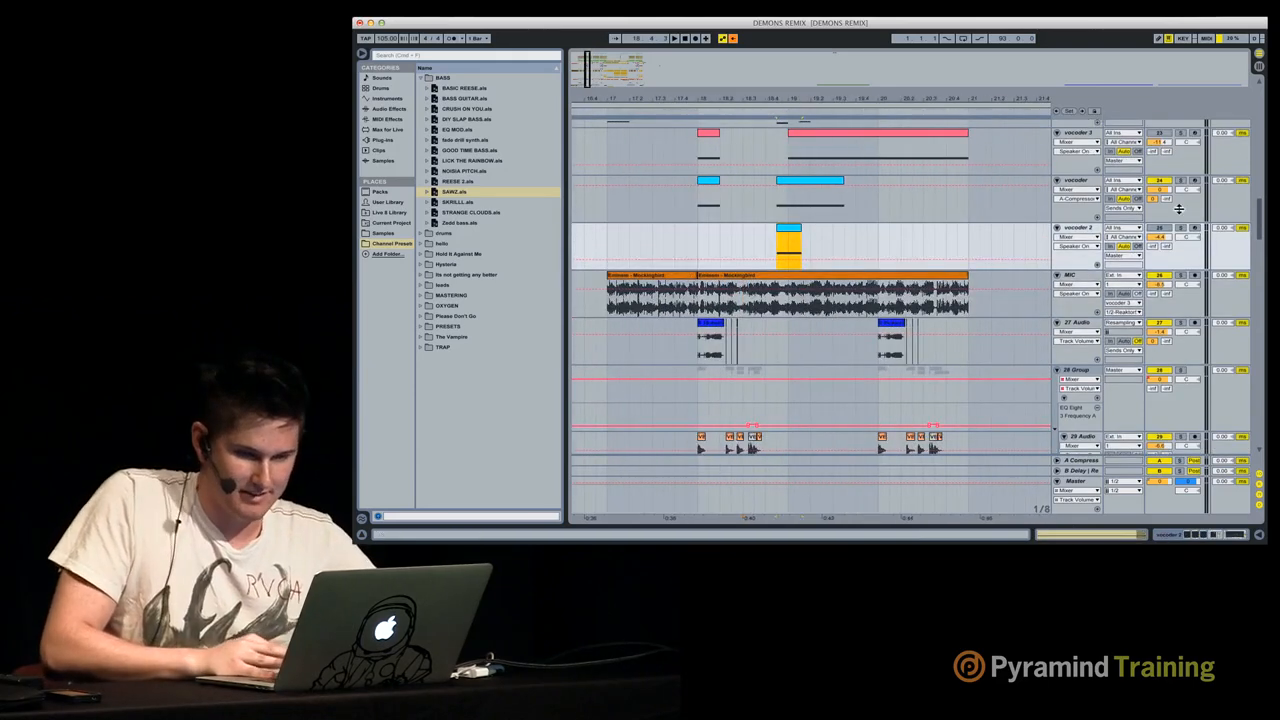
click(1181, 228)
key(space)
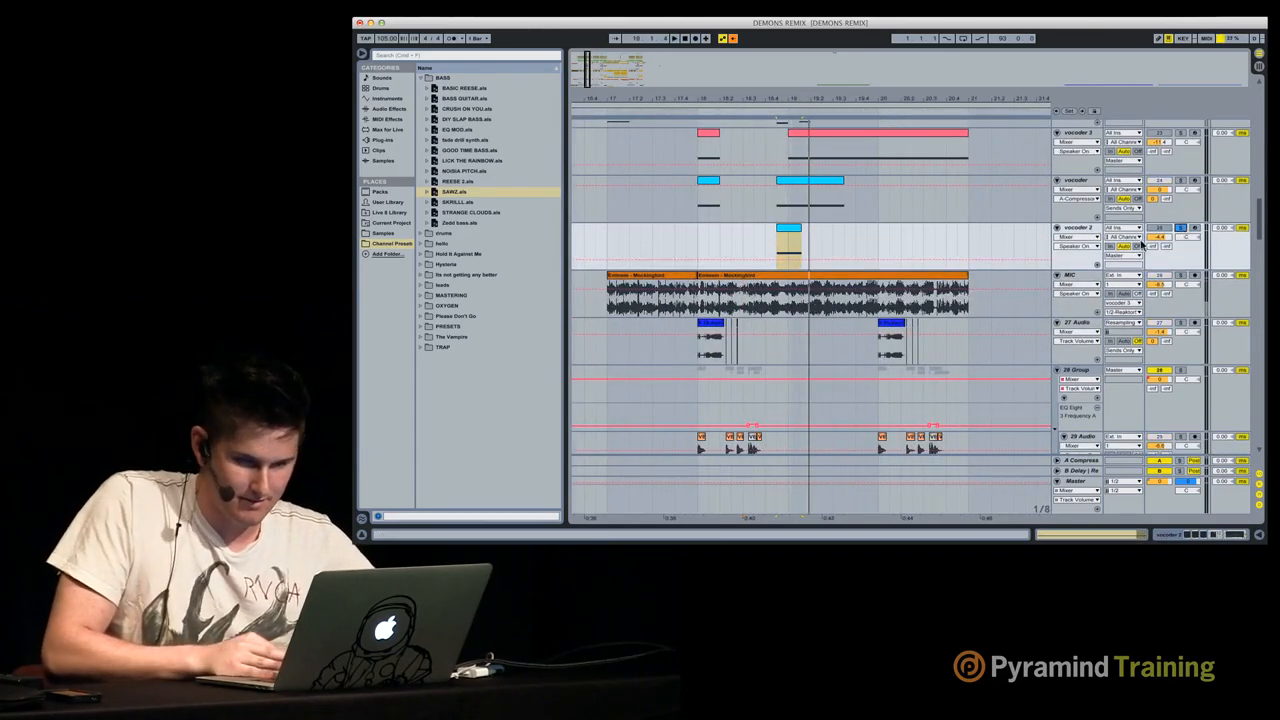
Step: Solo the vocoder track, then solo vocoder 3 and play its long clip from bar 19
click(1178, 181)
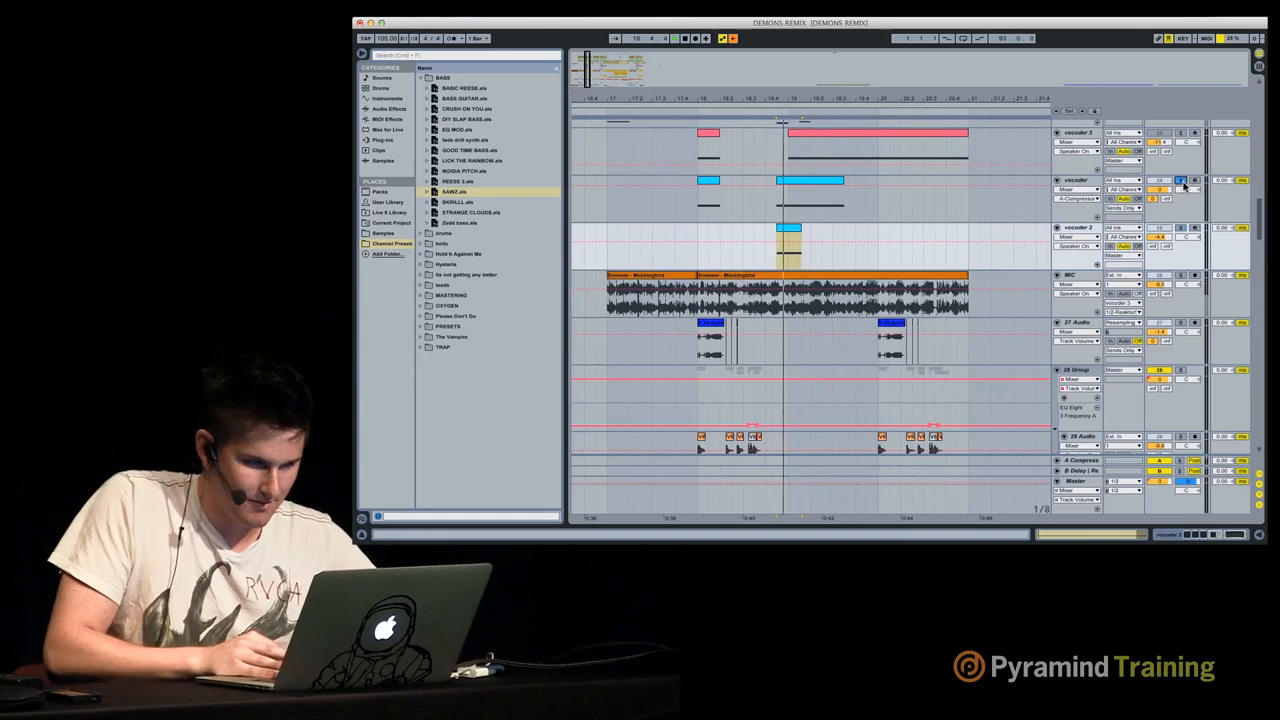
click(860, 134)
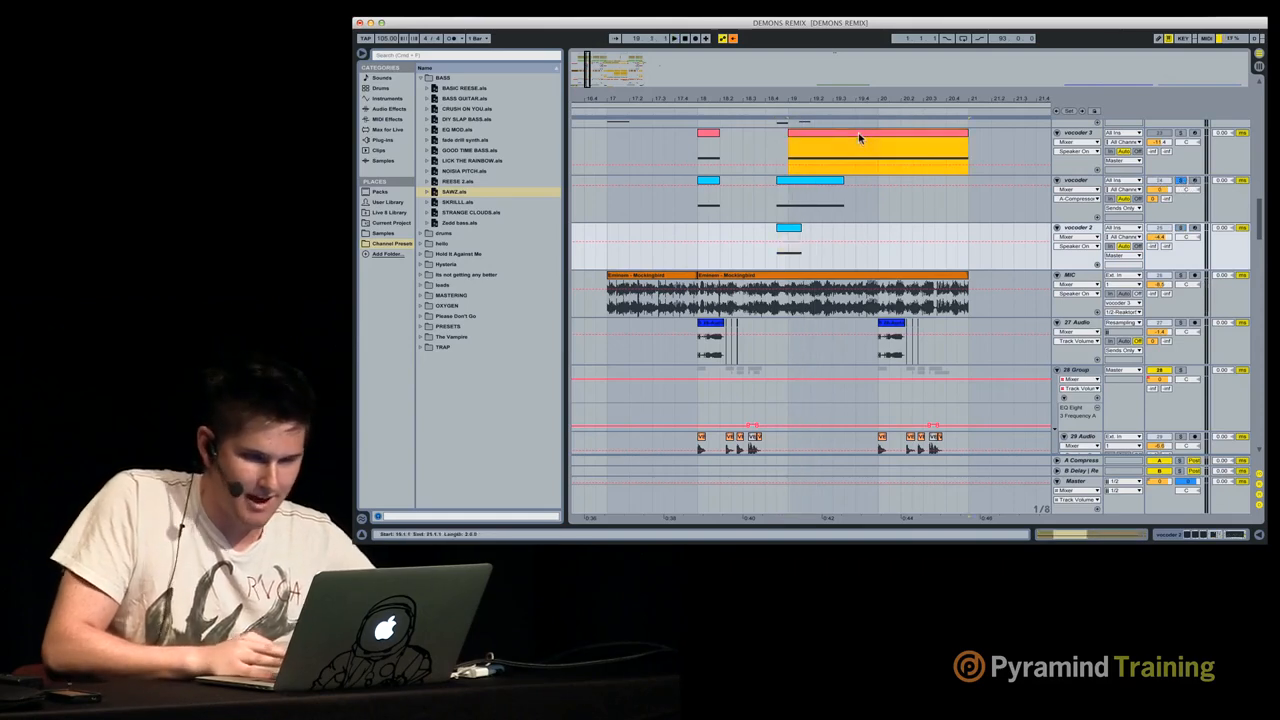
key(space)
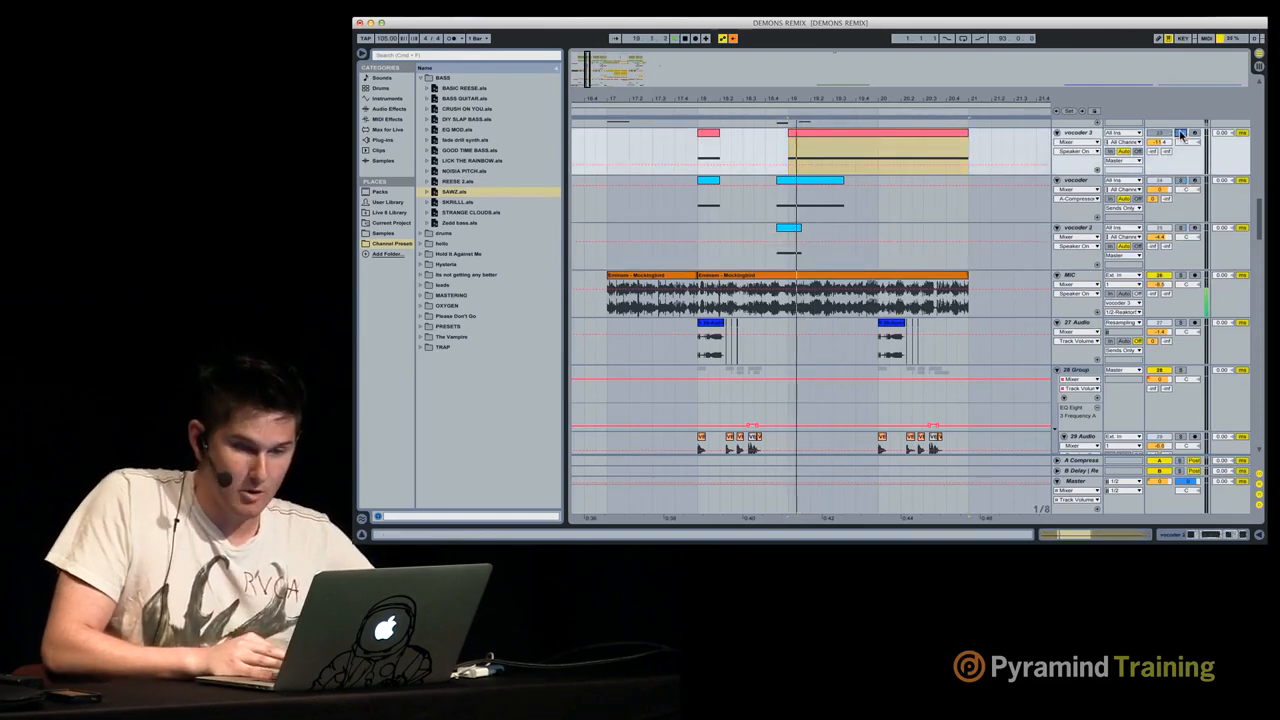
click(1180, 134)
Step: Show vocoder 3's device chain, inspect the Filter 1 types in its Reaktor Razor patch, and close the synth editor
scroll(1183, 140, up, 2)
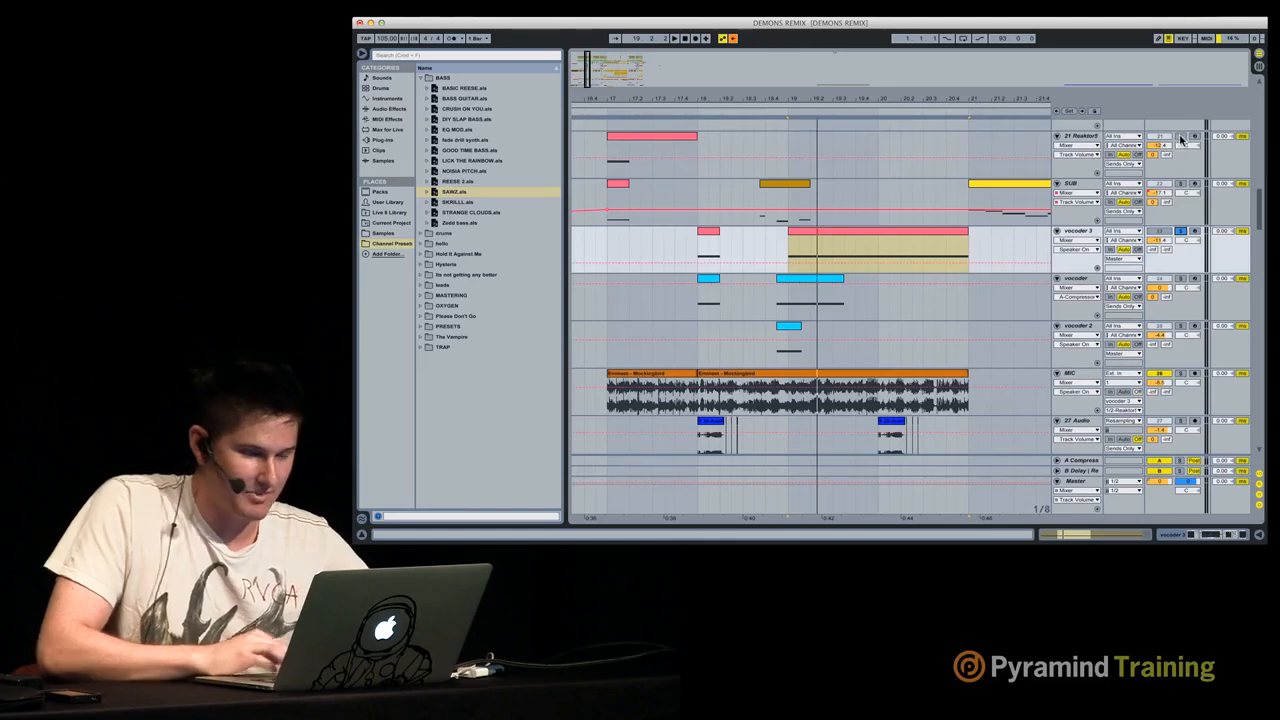
scroll(1181, 140, down, 1)
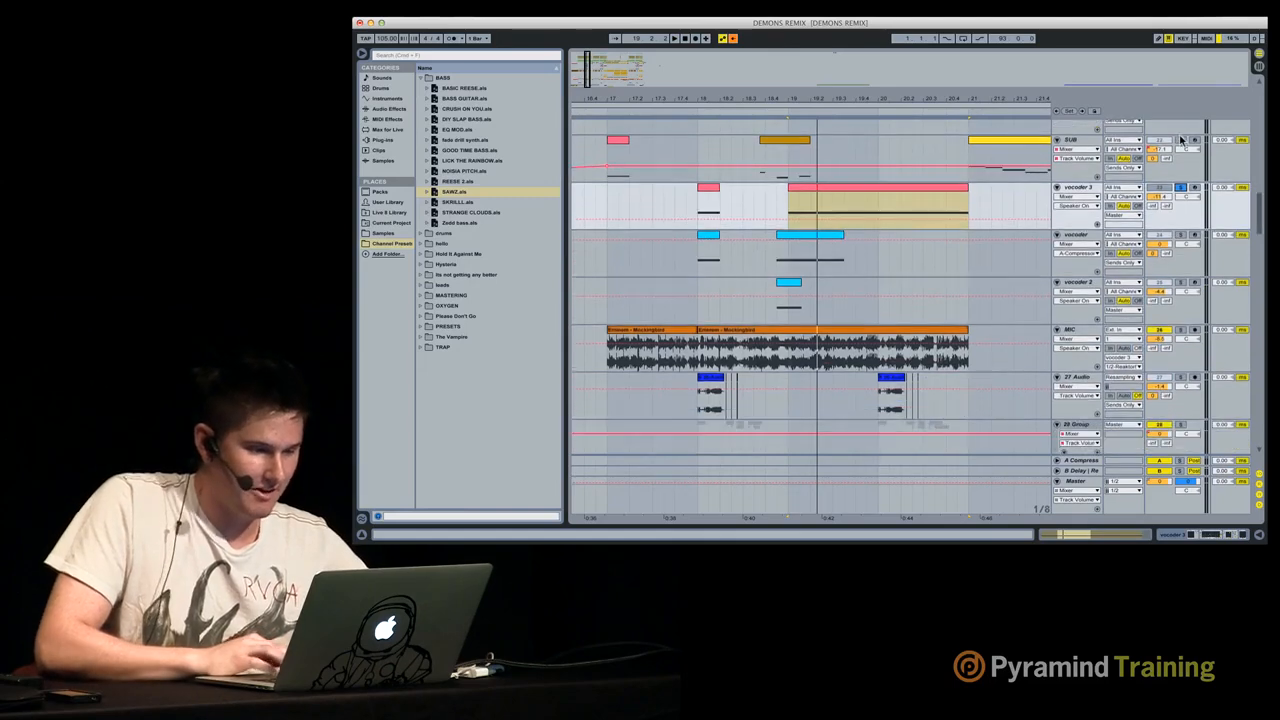
double_click(1078, 188)
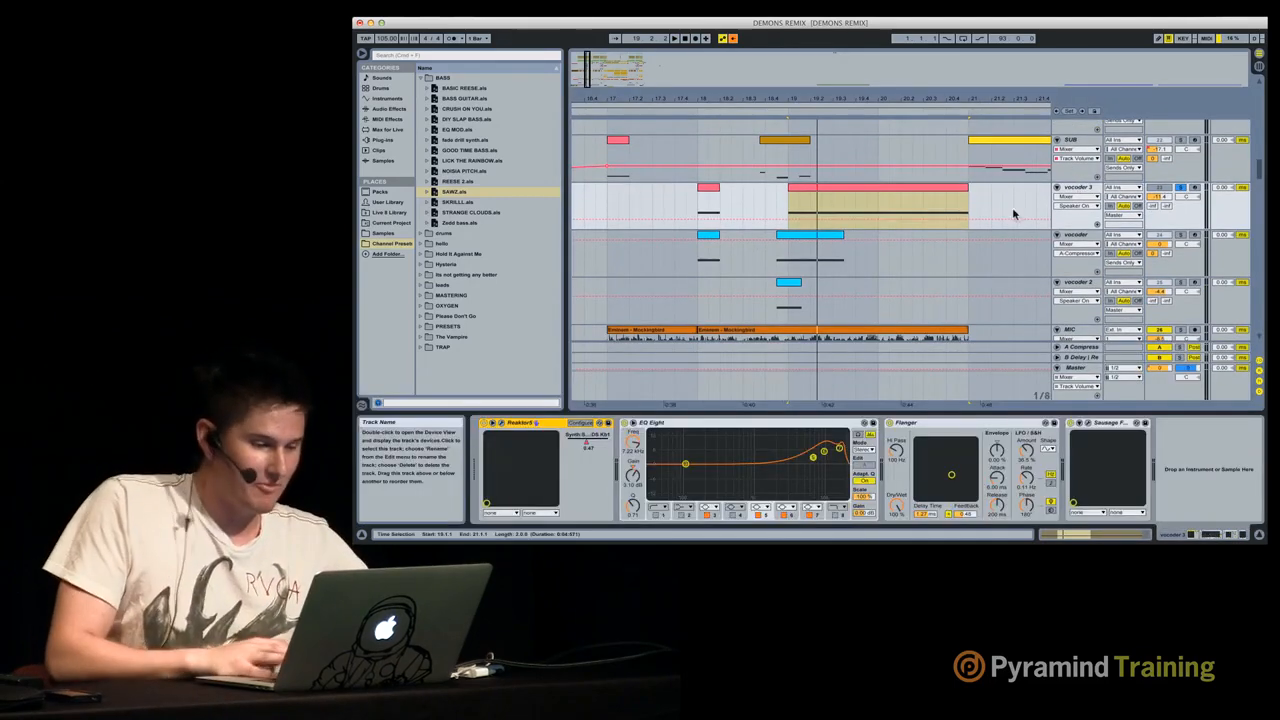
click(500, 424)
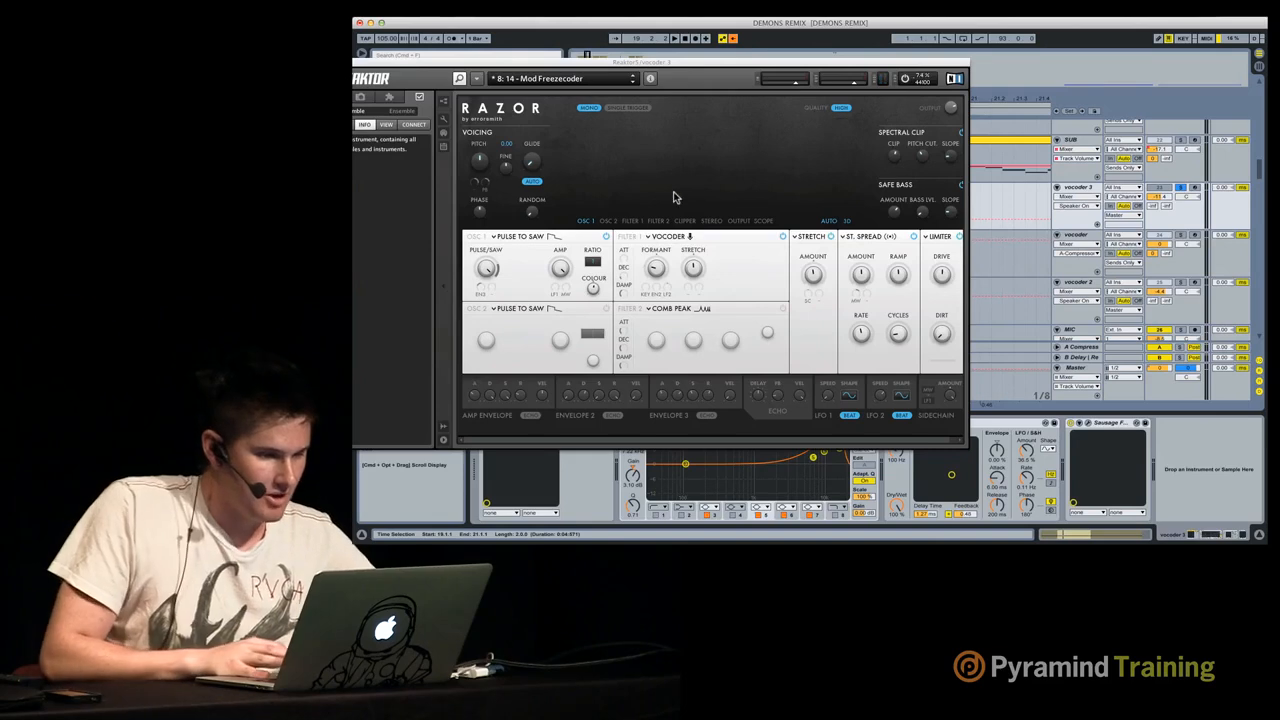
click(658, 236)
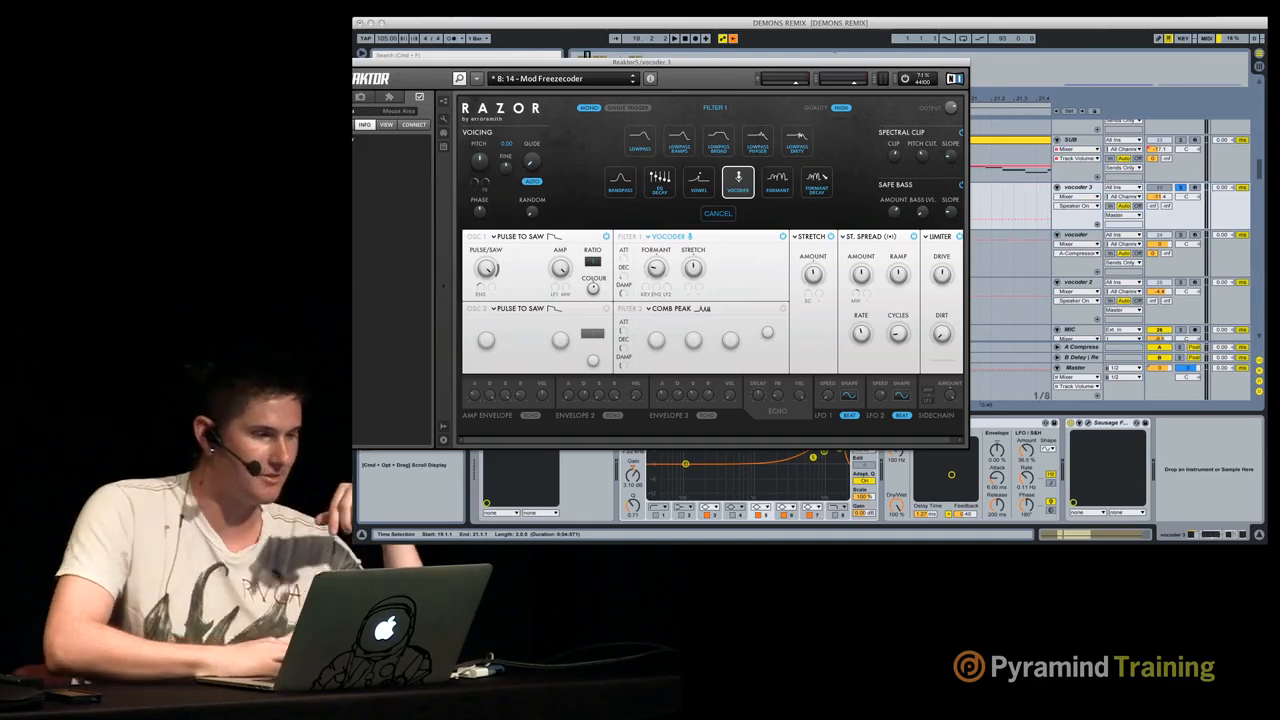
click(320, 62)
Step: Solo the 31 Audio track and play its resampled clip from bar 17.2
scroll(700, 205, down, 10)
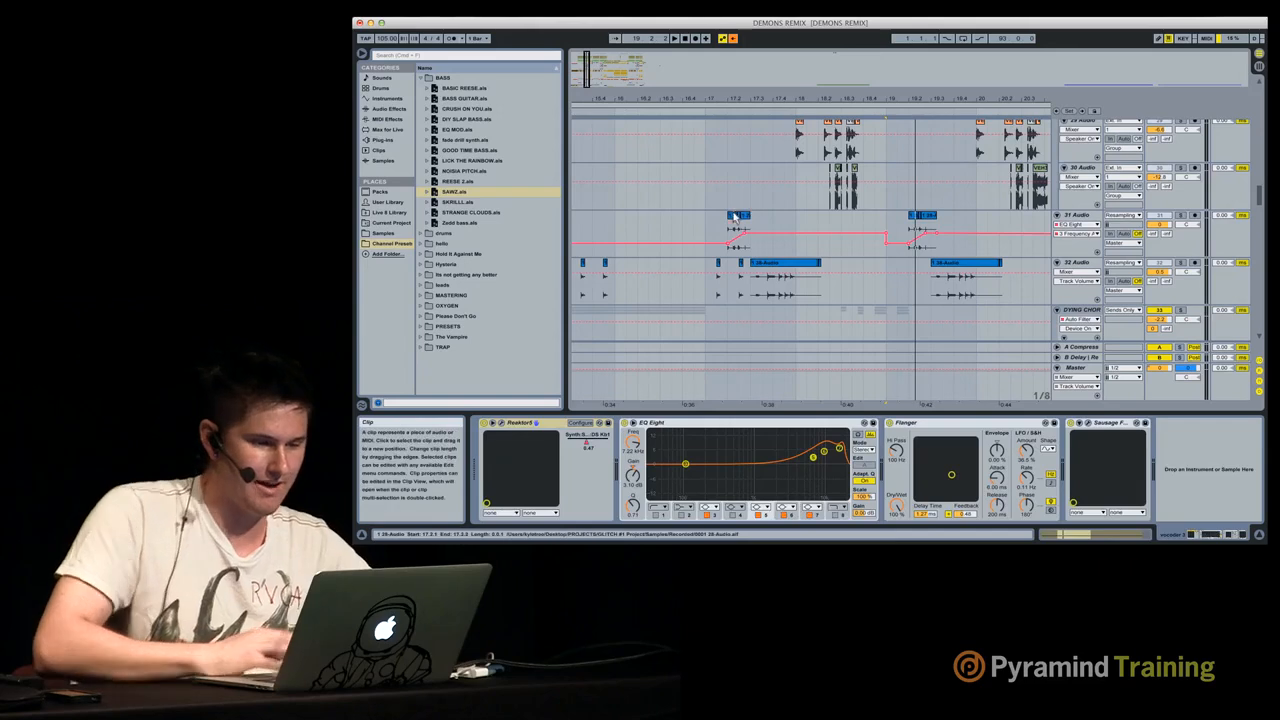
click(1095, 212)
key(space)
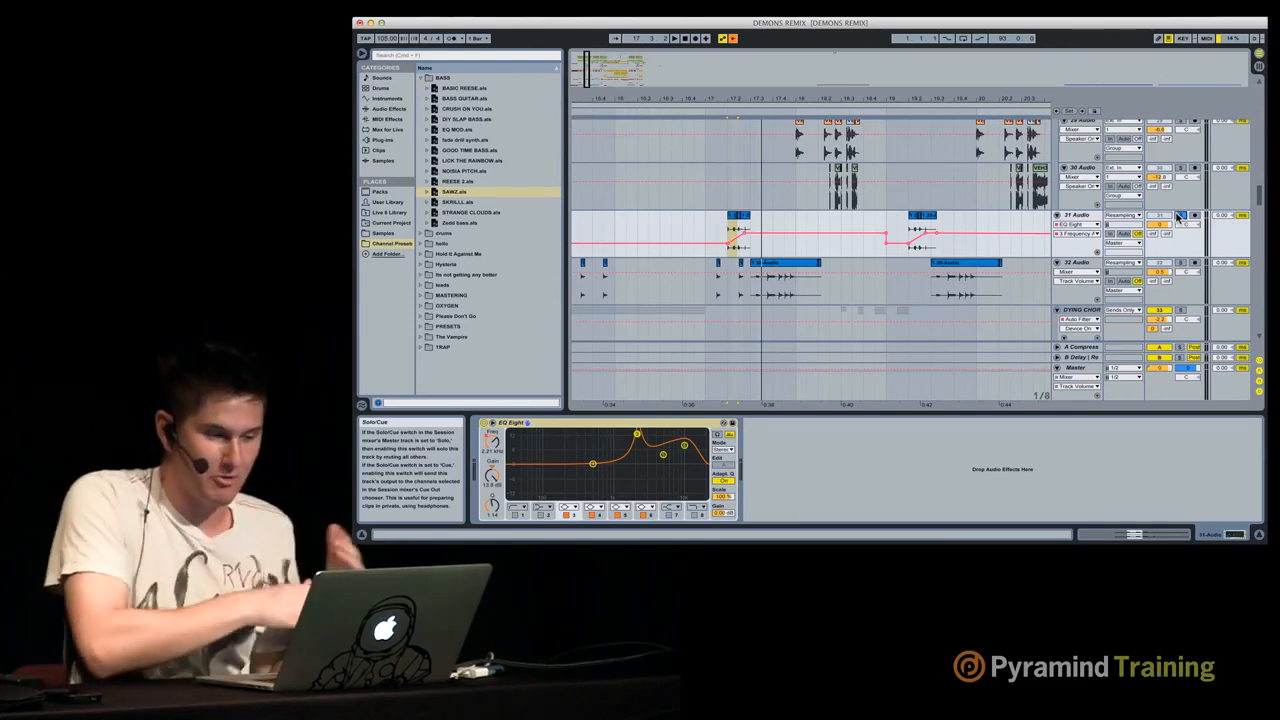
click(1180, 216)
key(space)
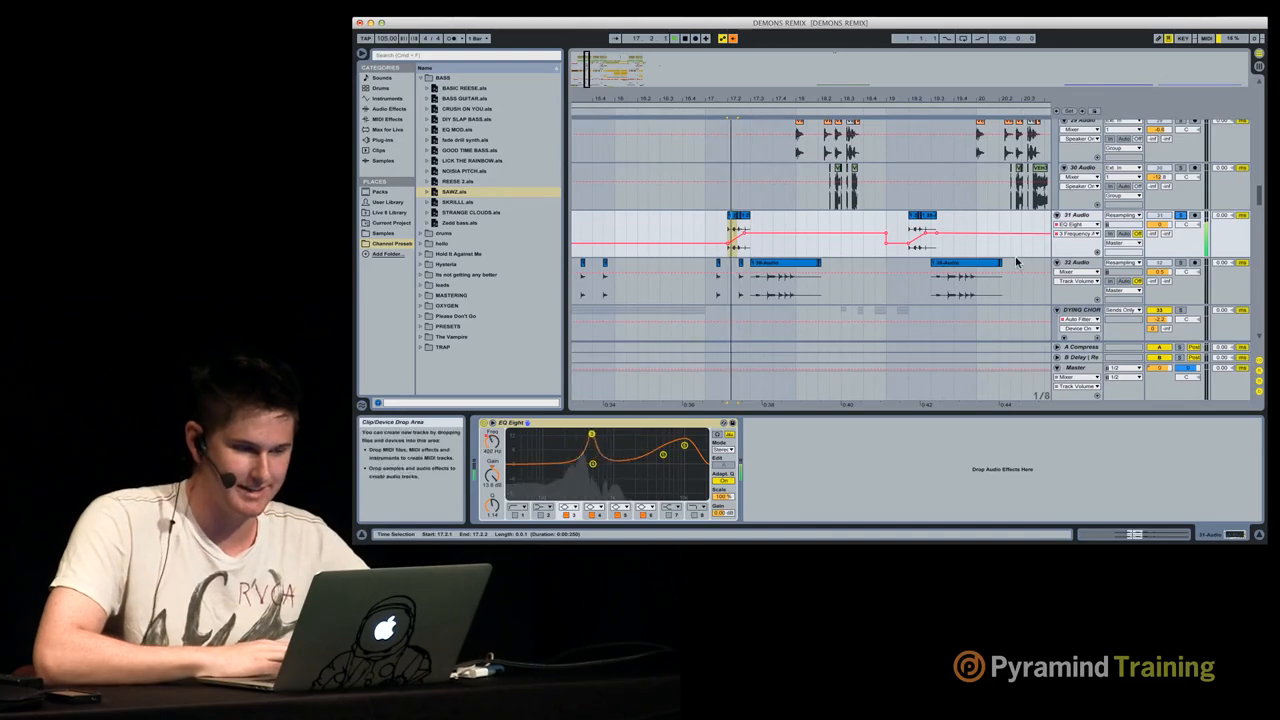
Step: Solo the 27 Audio track, play its resampled clip from bar 18, then stop playback and unsolo the track
scroll(1000, 260, up, 2)
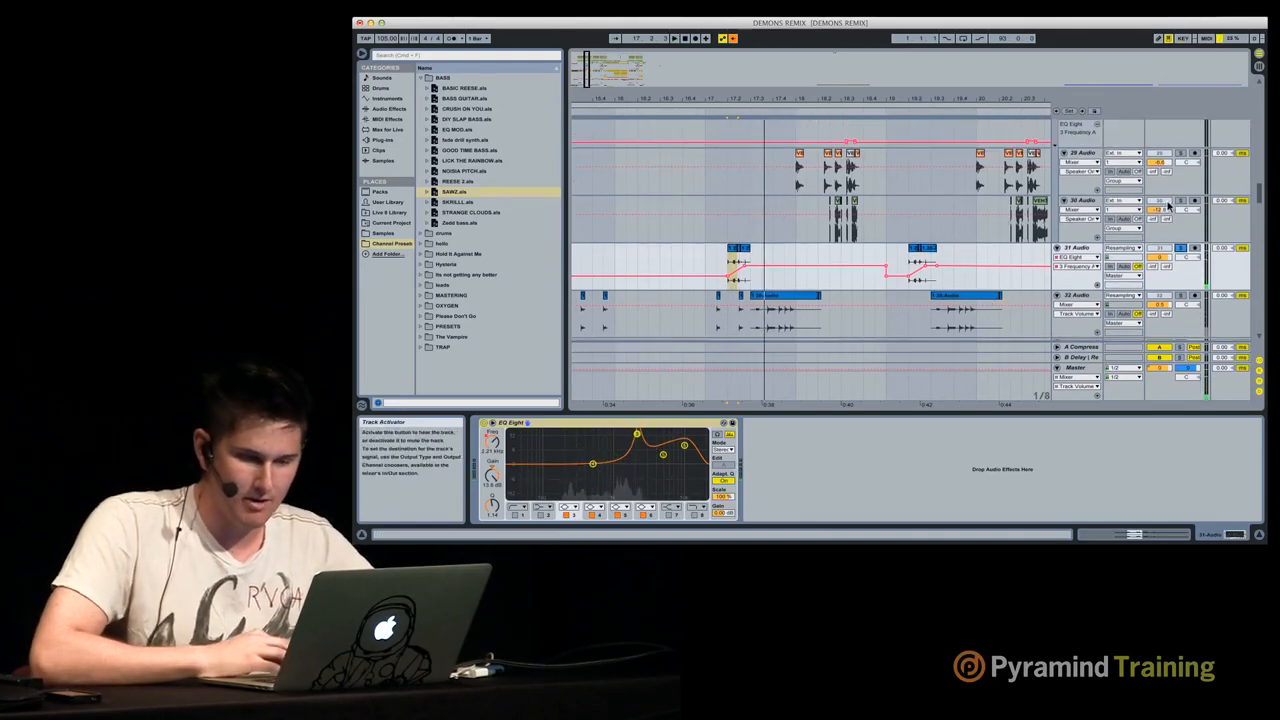
scroll(978, 190, up, 8)
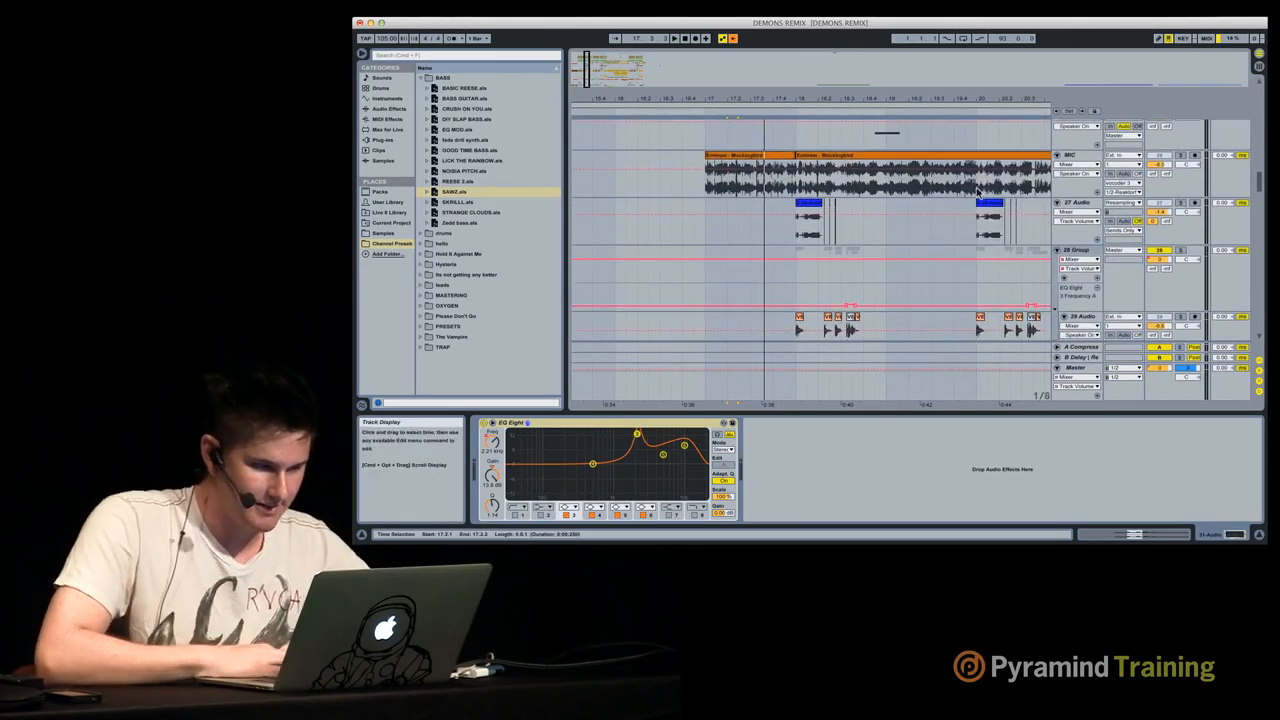
click(810, 208)
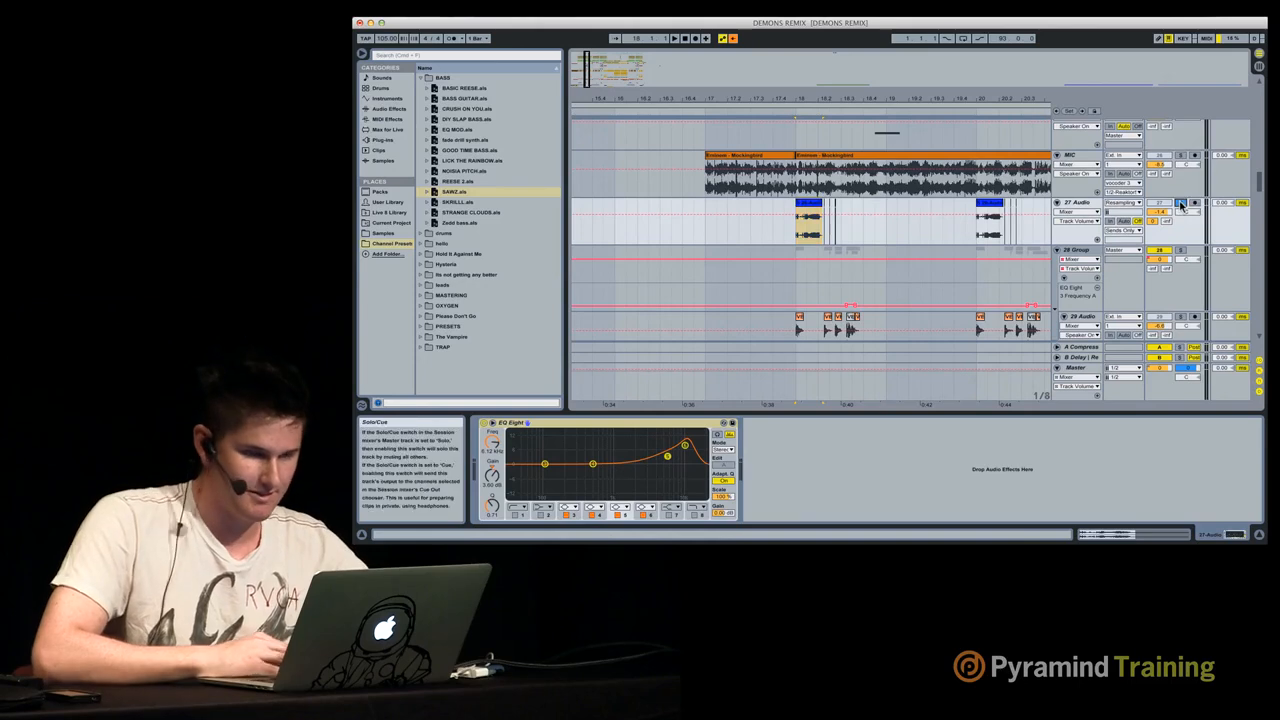
key(space)
key(space)
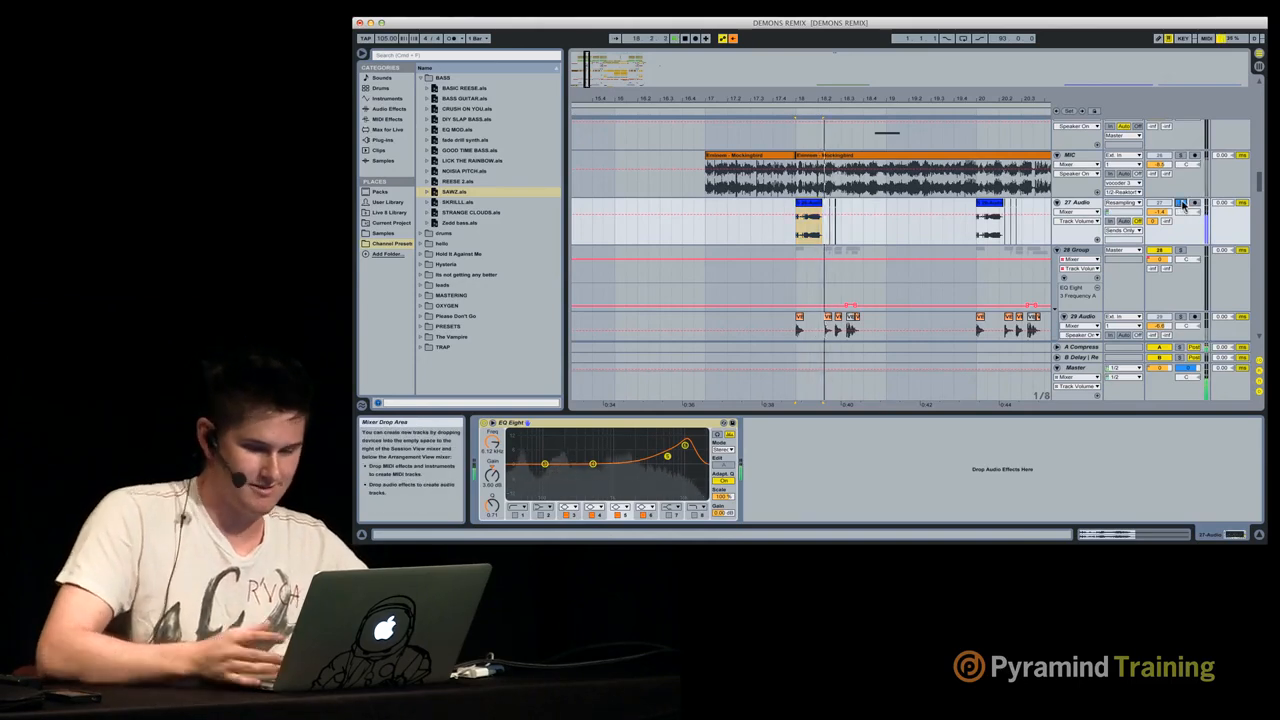
key(space)
key(XF86AudioRaiseVolume)
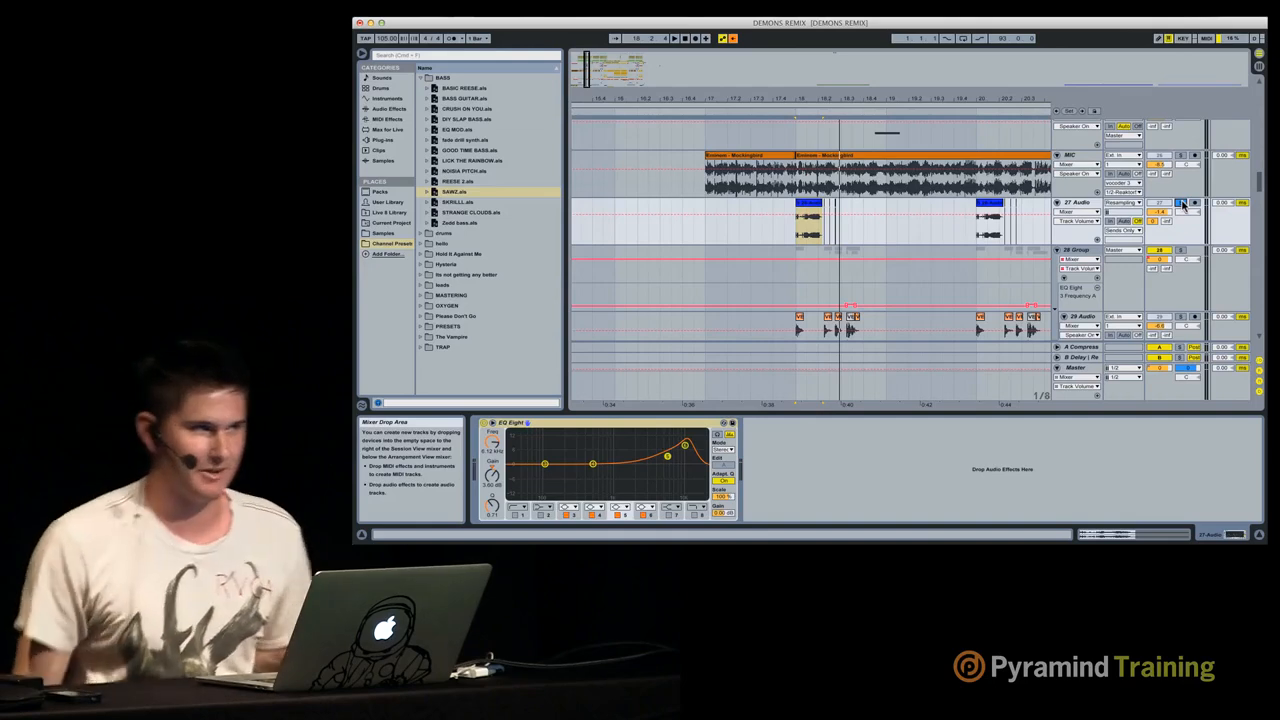
key(space)
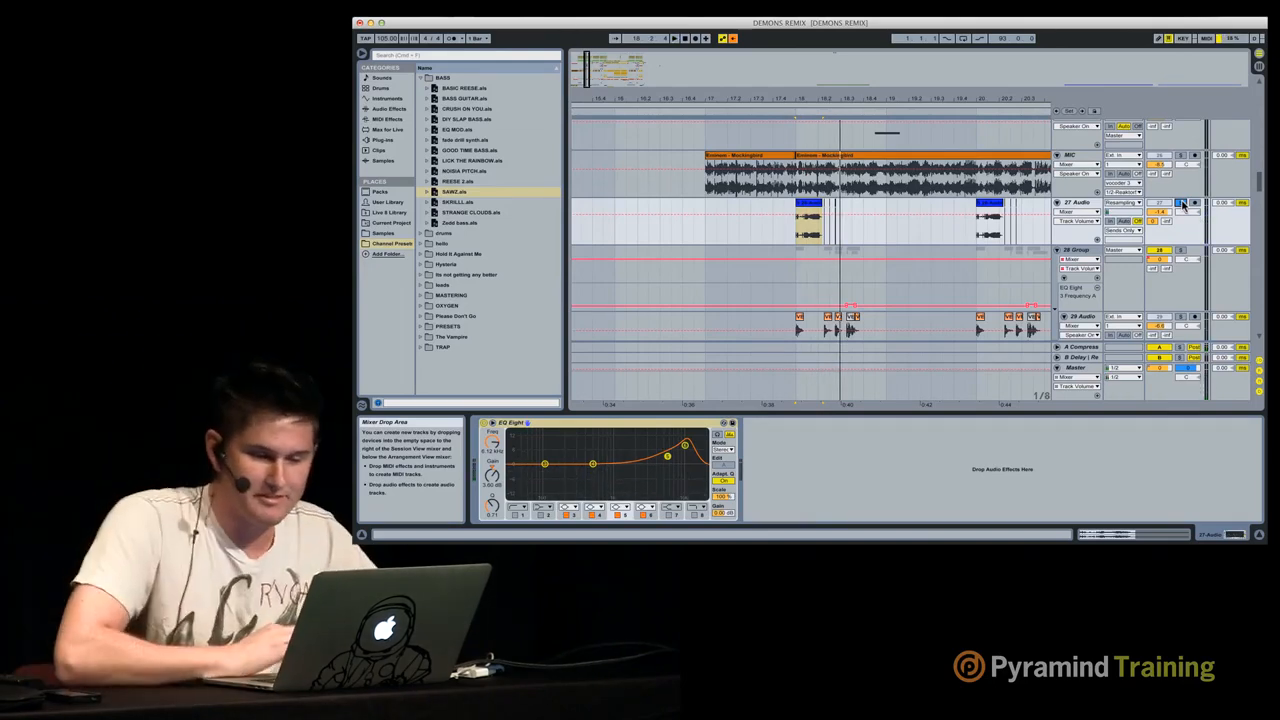
click(1182, 203)
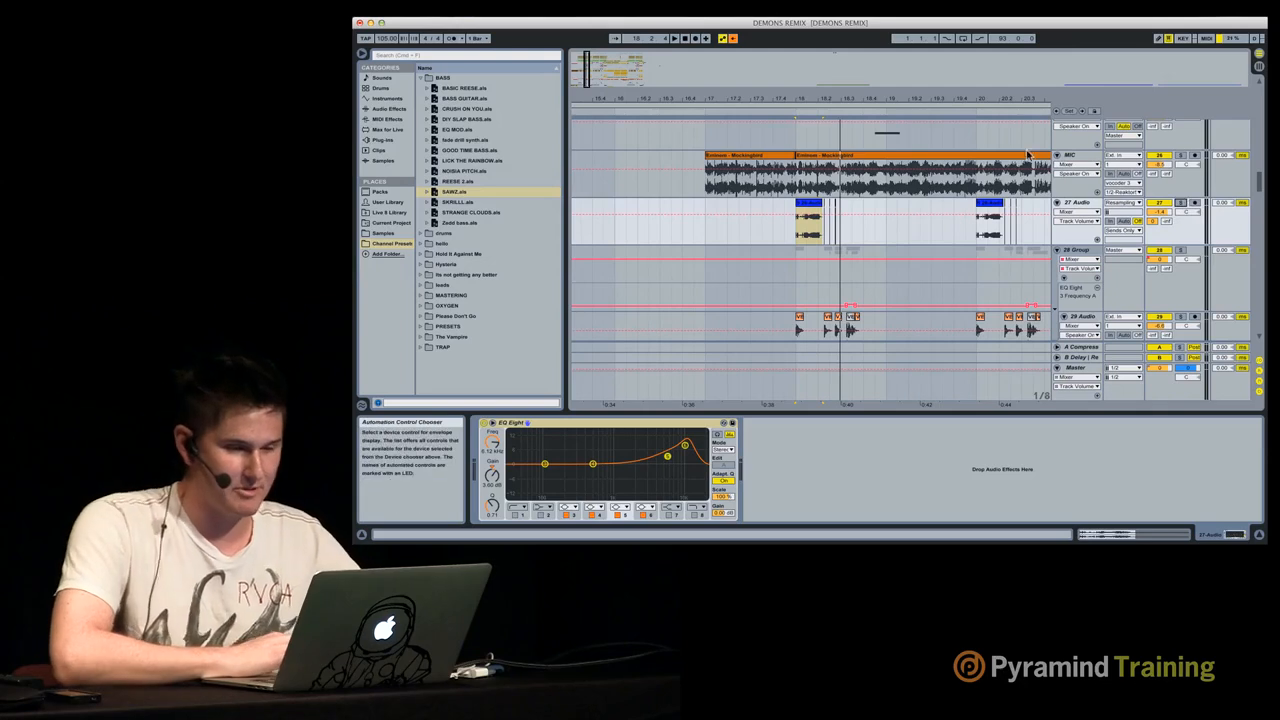
Step: Select the Eminem - Mockingbird clip at bar 17 on the MIC track, solo the track, and play the vocal through
click(980, 112)
drag(980, 98, 873, 90)
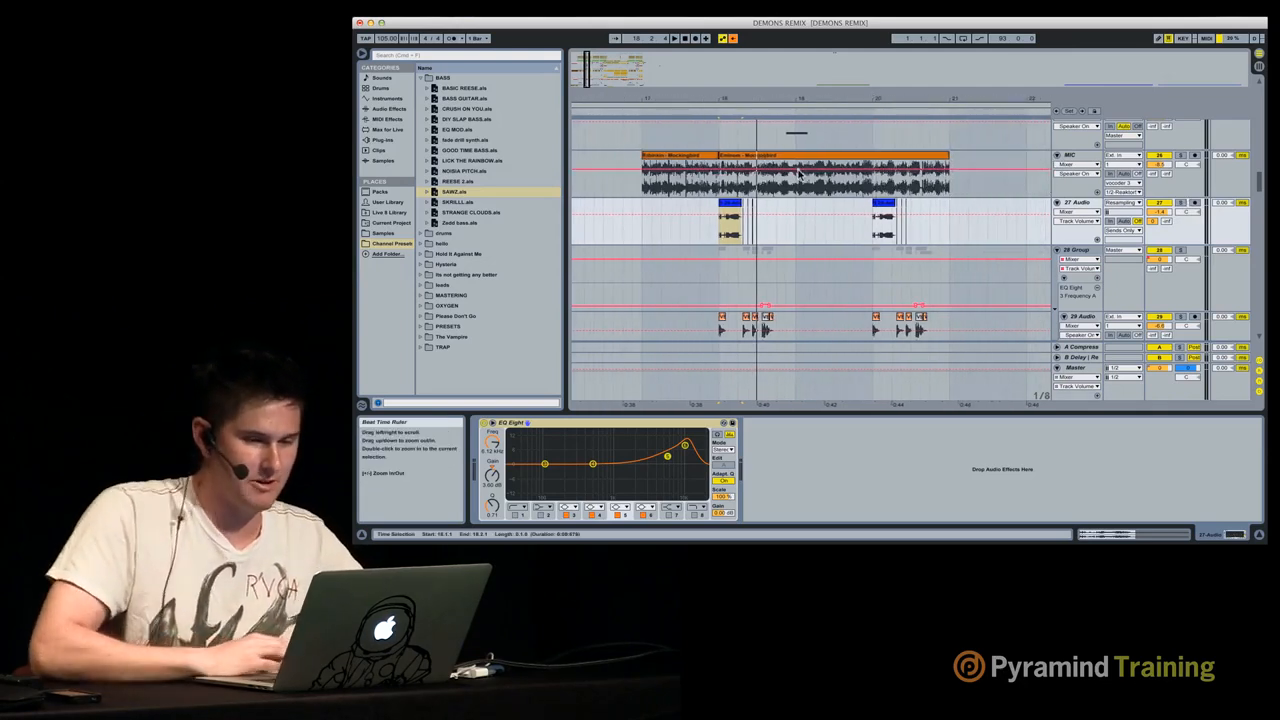
click(688, 163)
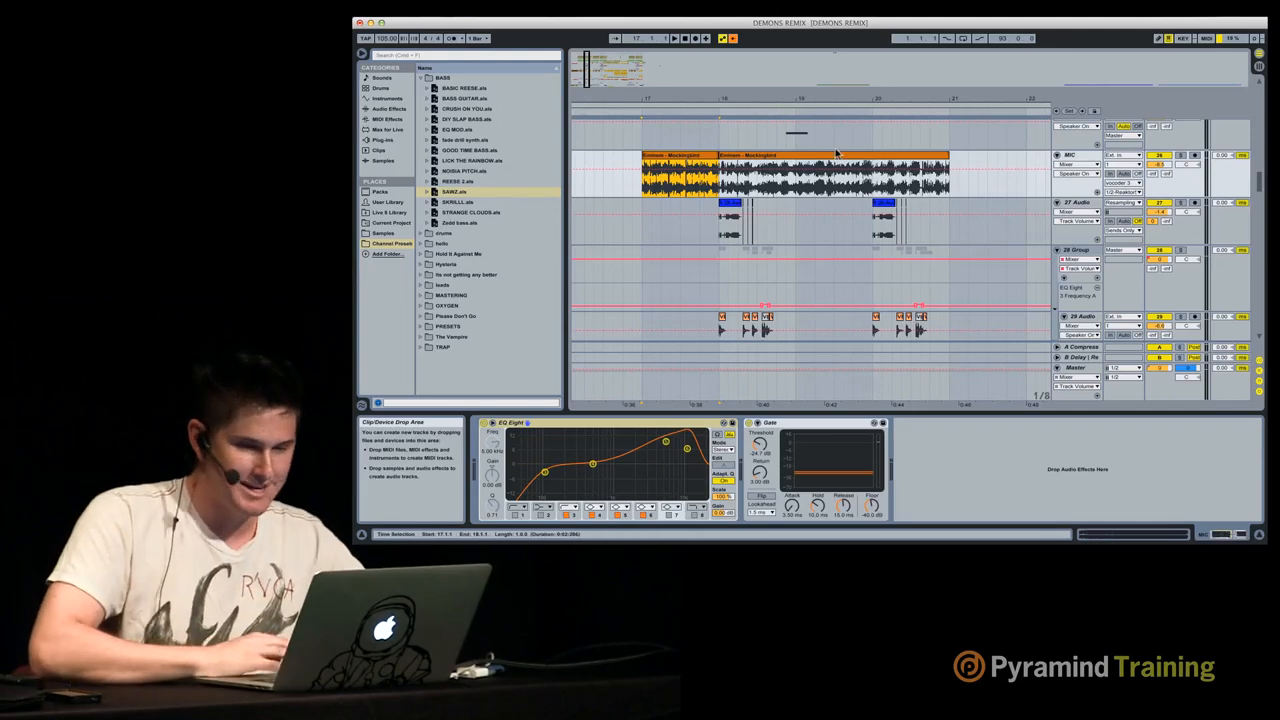
key(space)
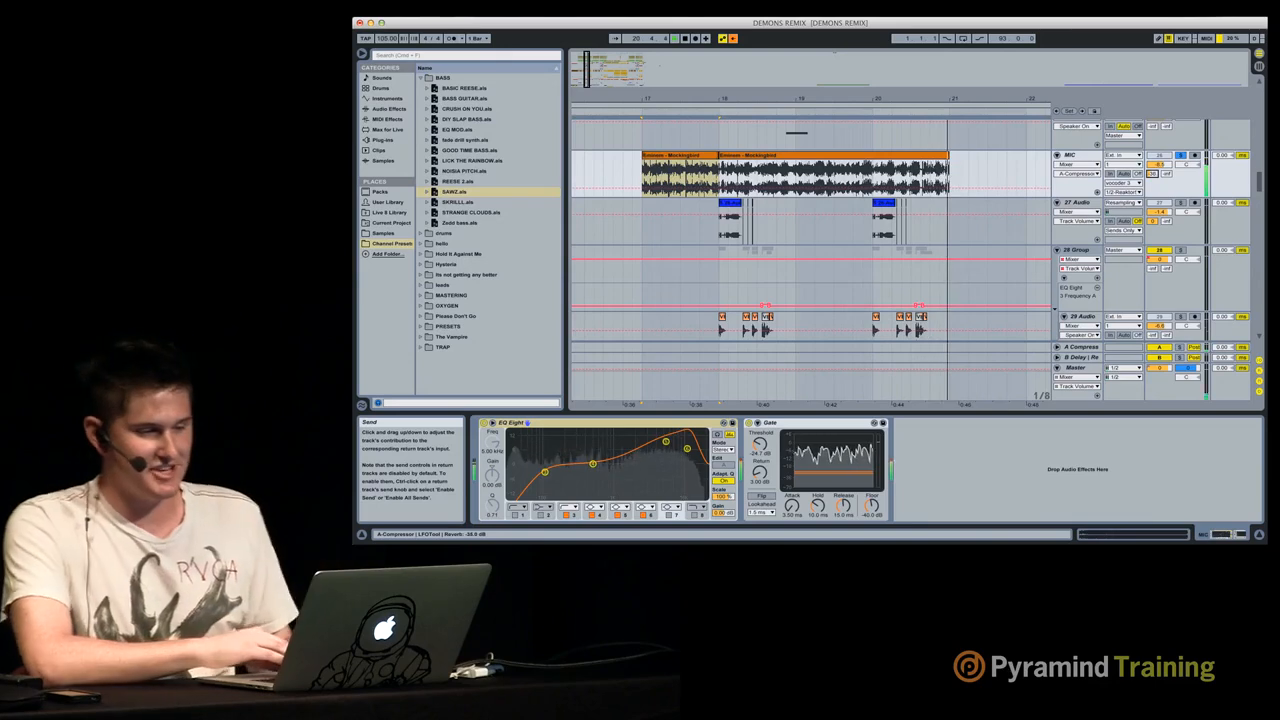
scroll(921, 235, up, 1)
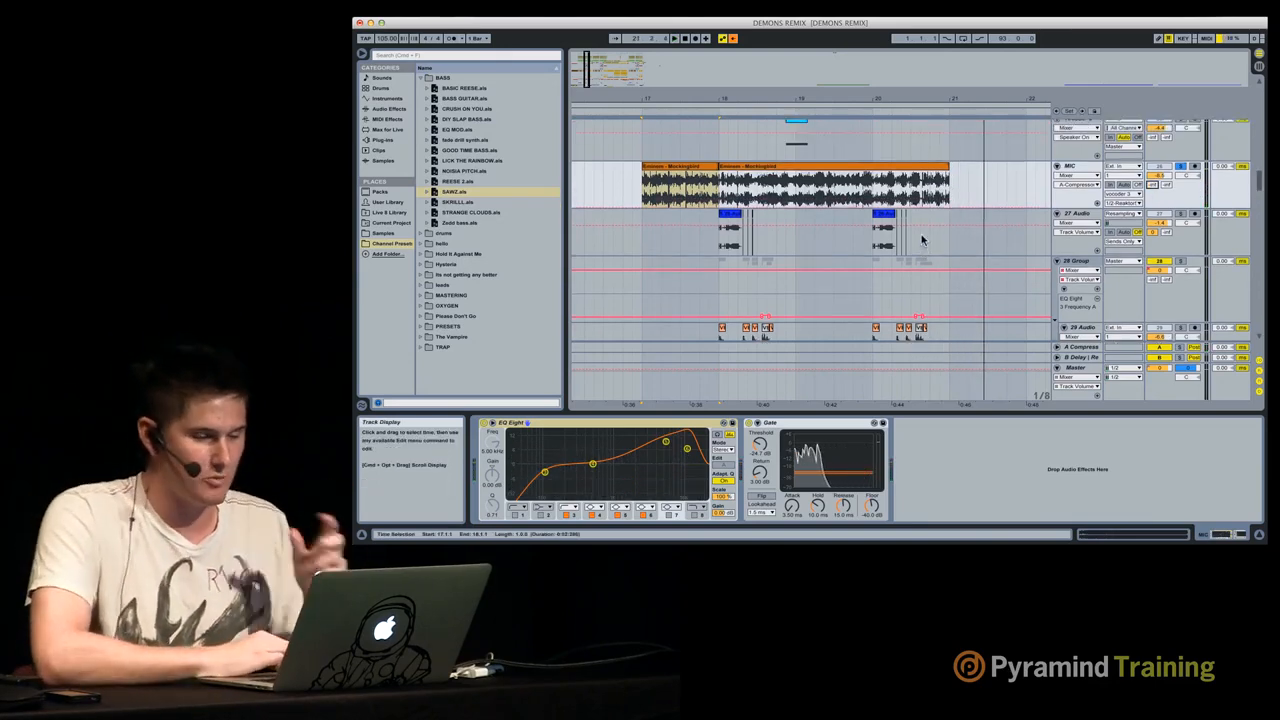
Step: Hide the device view, return to the drum and Pianoteq tracks, select the entire arrangement, and focus the timeline around bar 21
key(shift+slash)
key(super+alt+l)
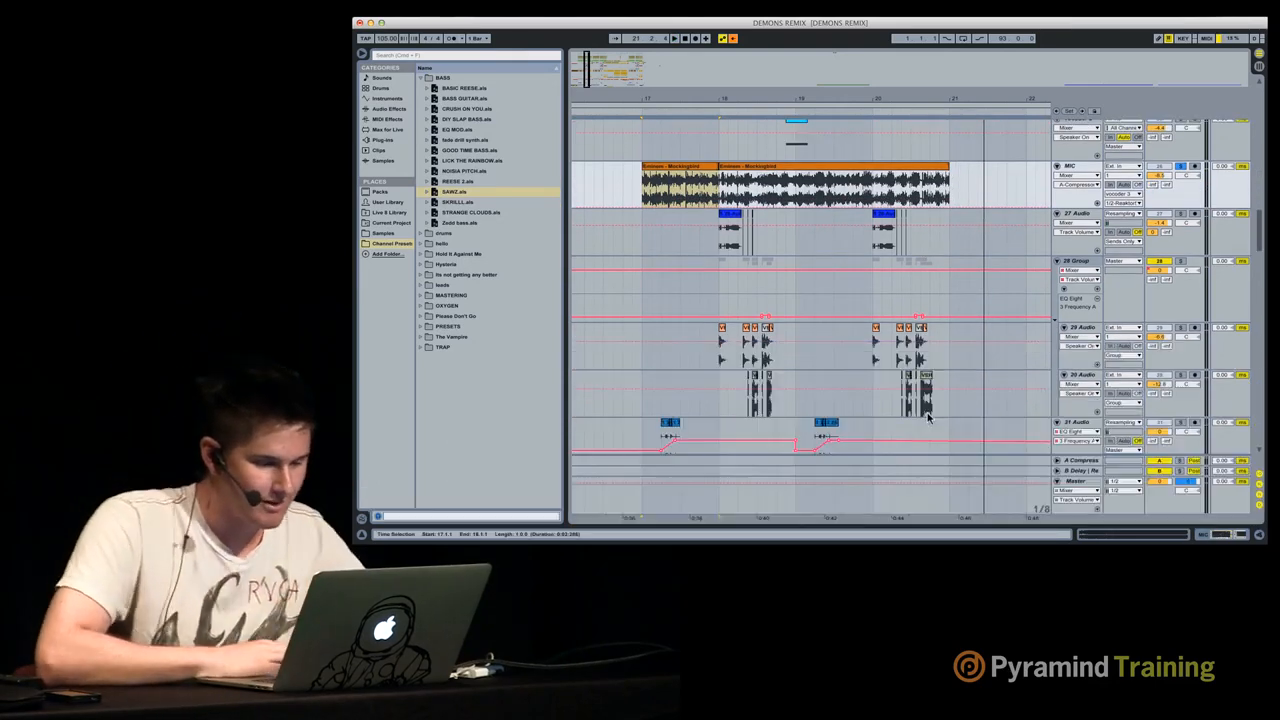
scroll(813, 360, up, 10)
scroll(813, 360, left, 3)
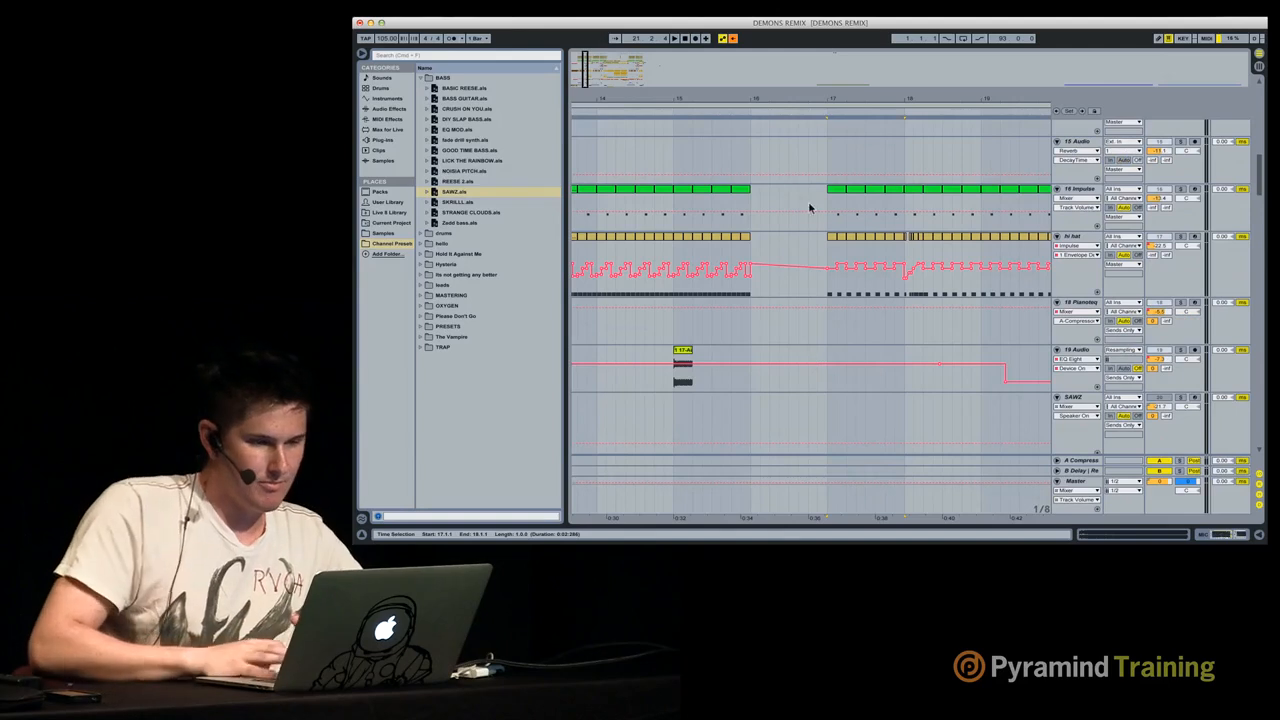
drag(858, 101, 697, 102)
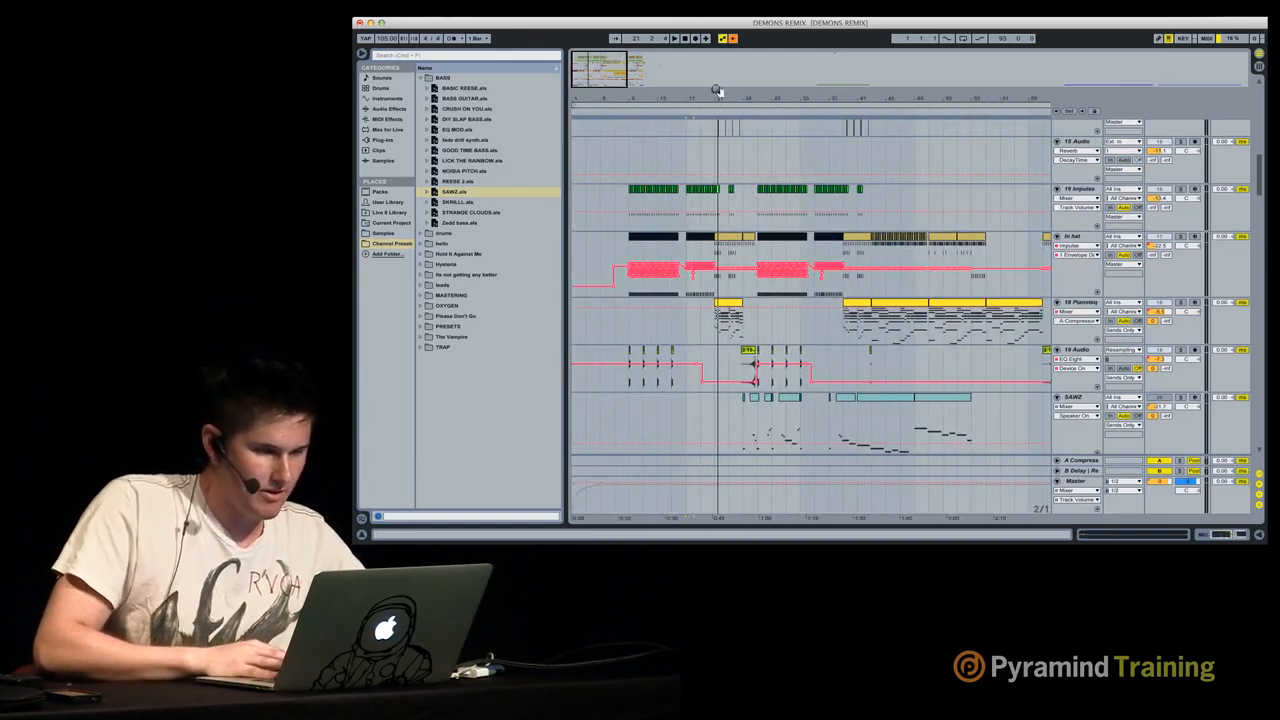
key(super+a)
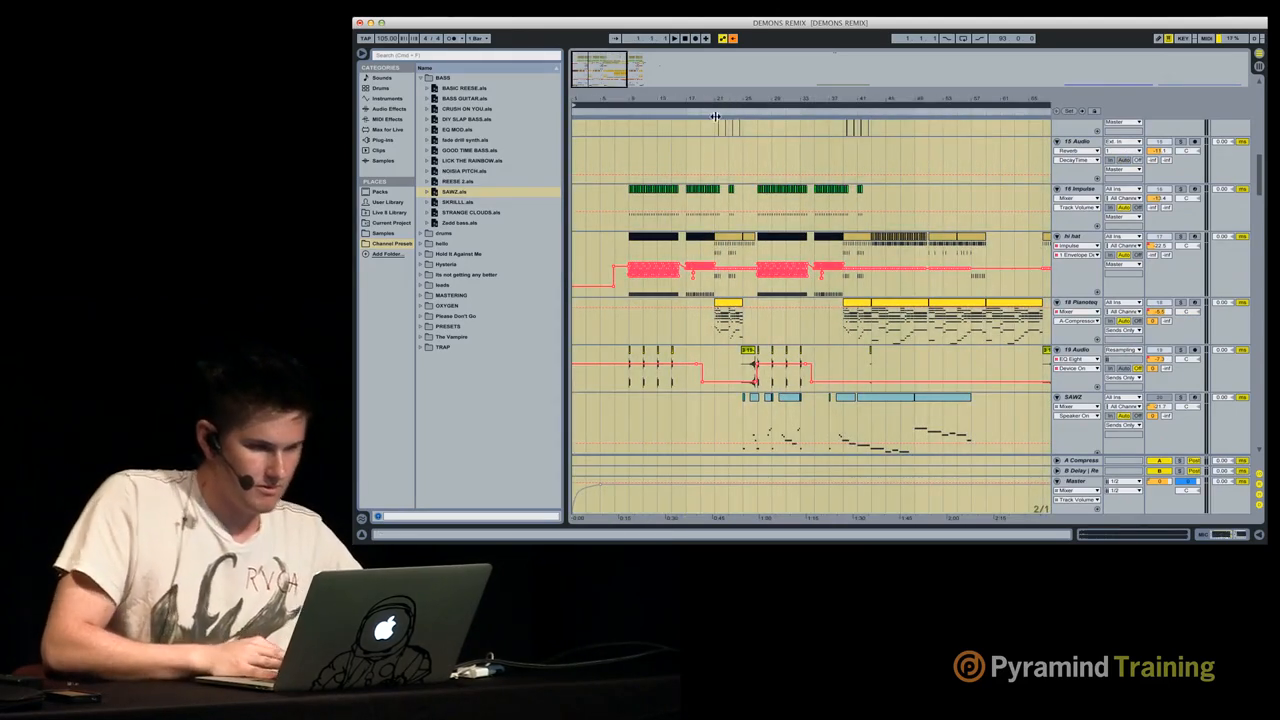
drag(712, 106, 708, 108)
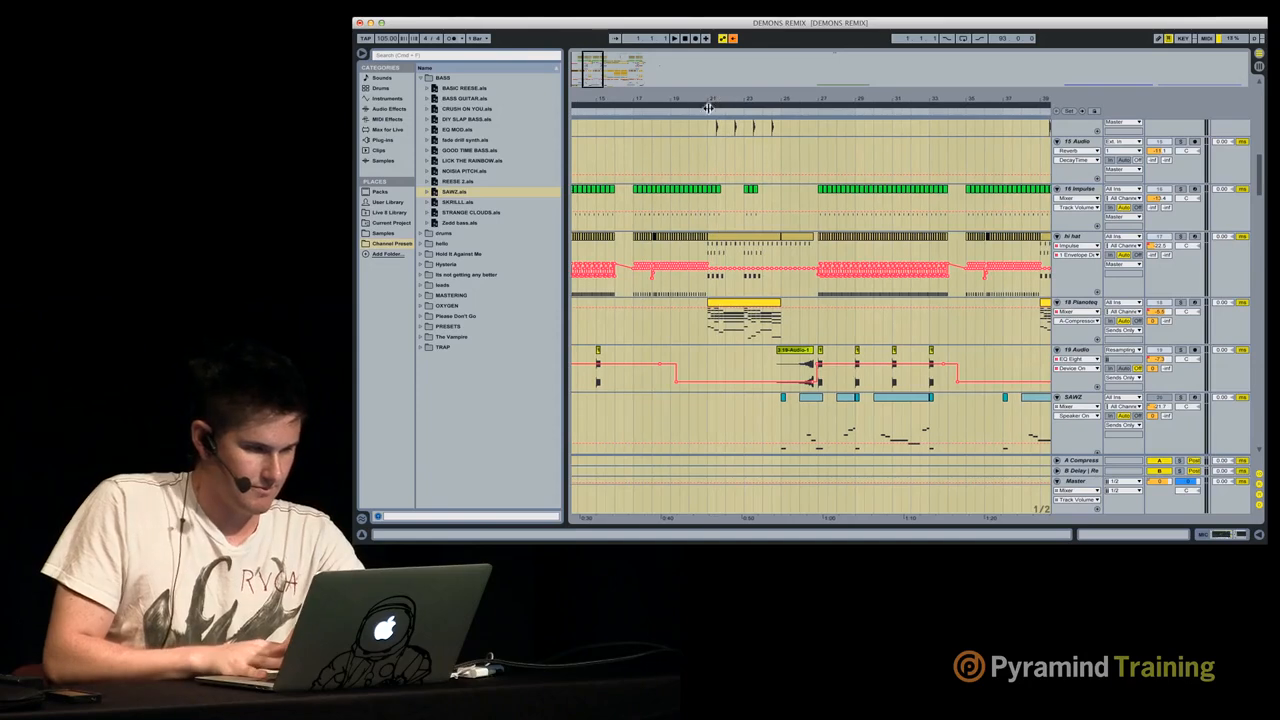
Step: Raise the system volume and play the song from bar 21, first with the Pianoteq track soloed and then with all tracks
key(XF86AudioRaiseVolume)
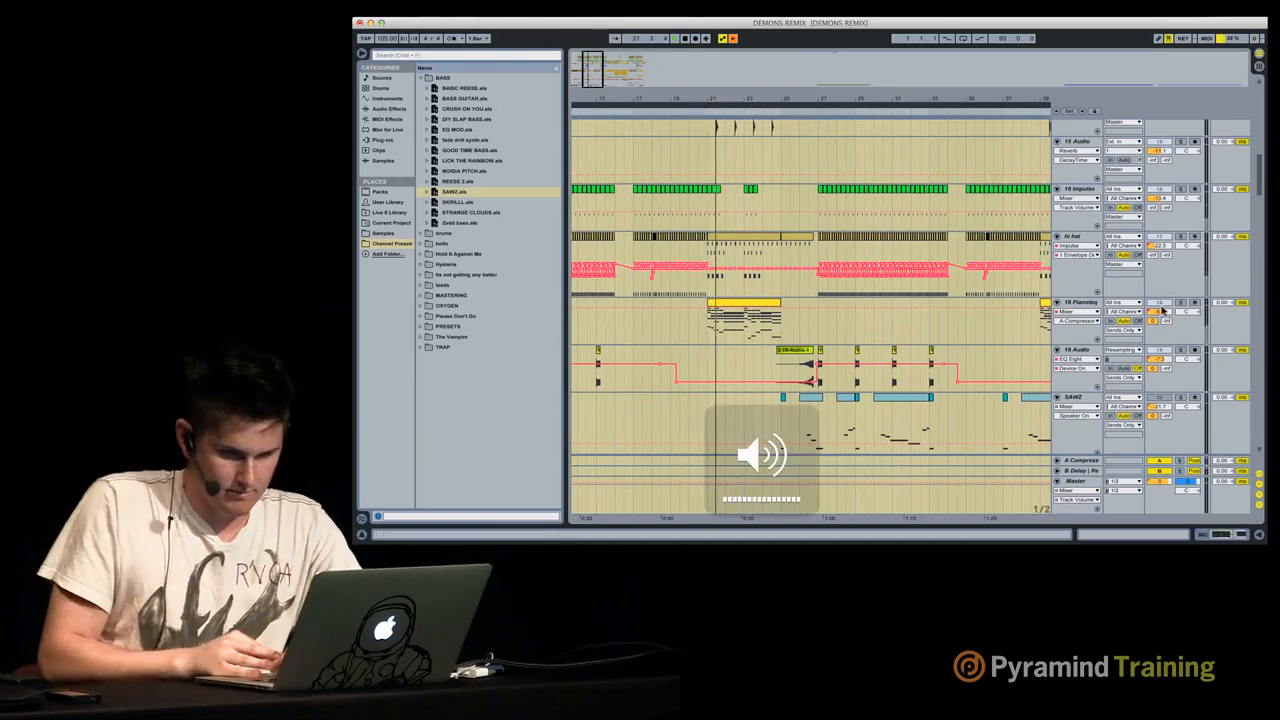
key(XF86AudioRaiseVolume)
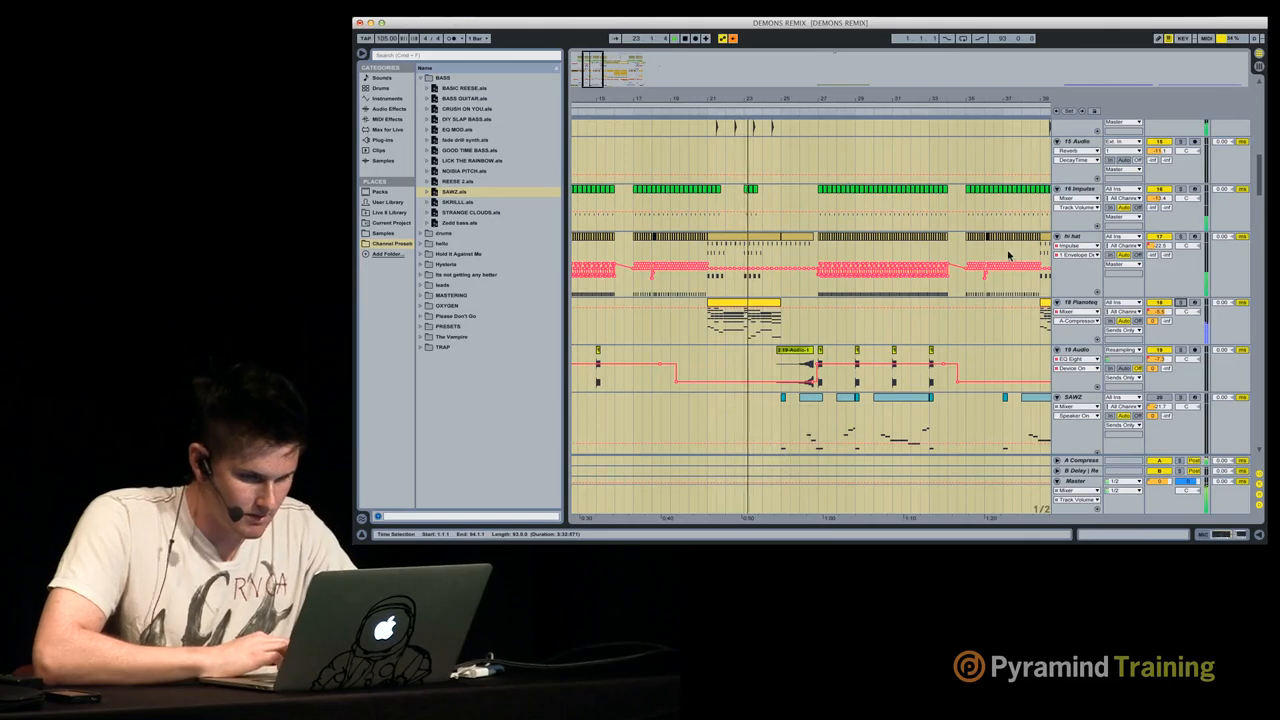
scroll(987, 253, down, 1)
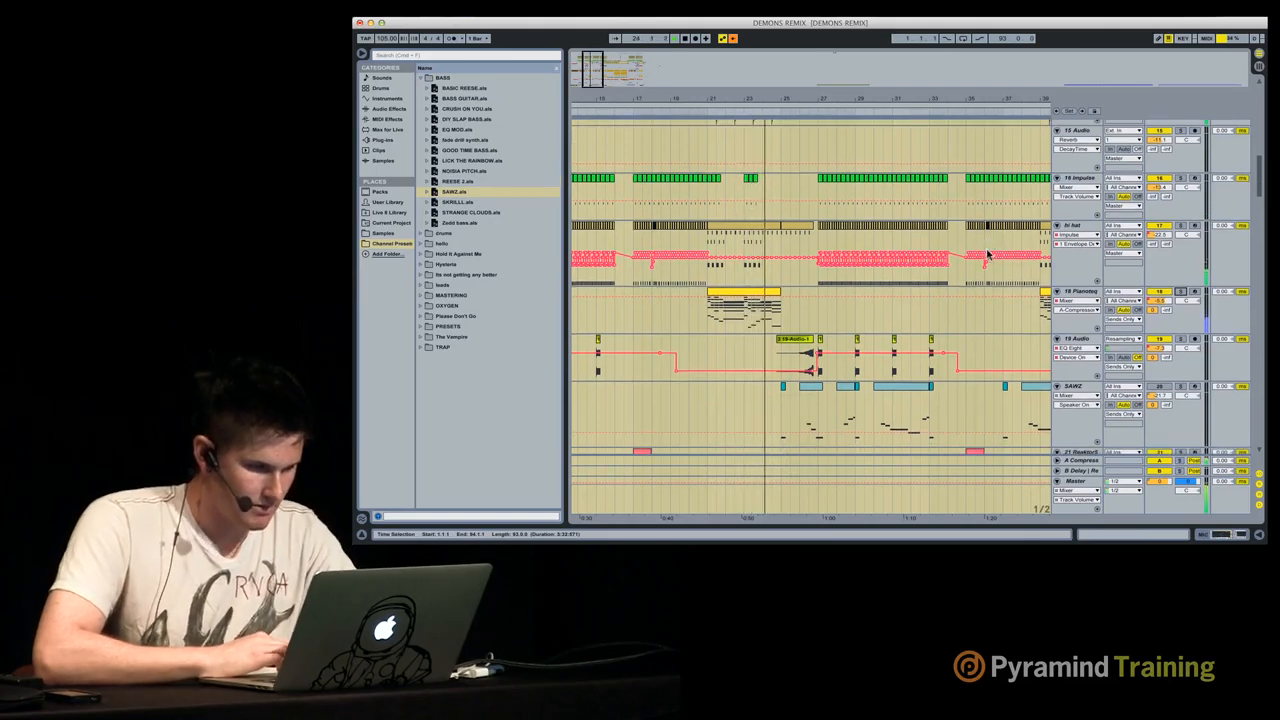
Step: Replace the full arrangement selection with an insert marker at bar 28 on the Pianoteq track, and raise the system volume during playback
scroll(987, 254, down, 1)
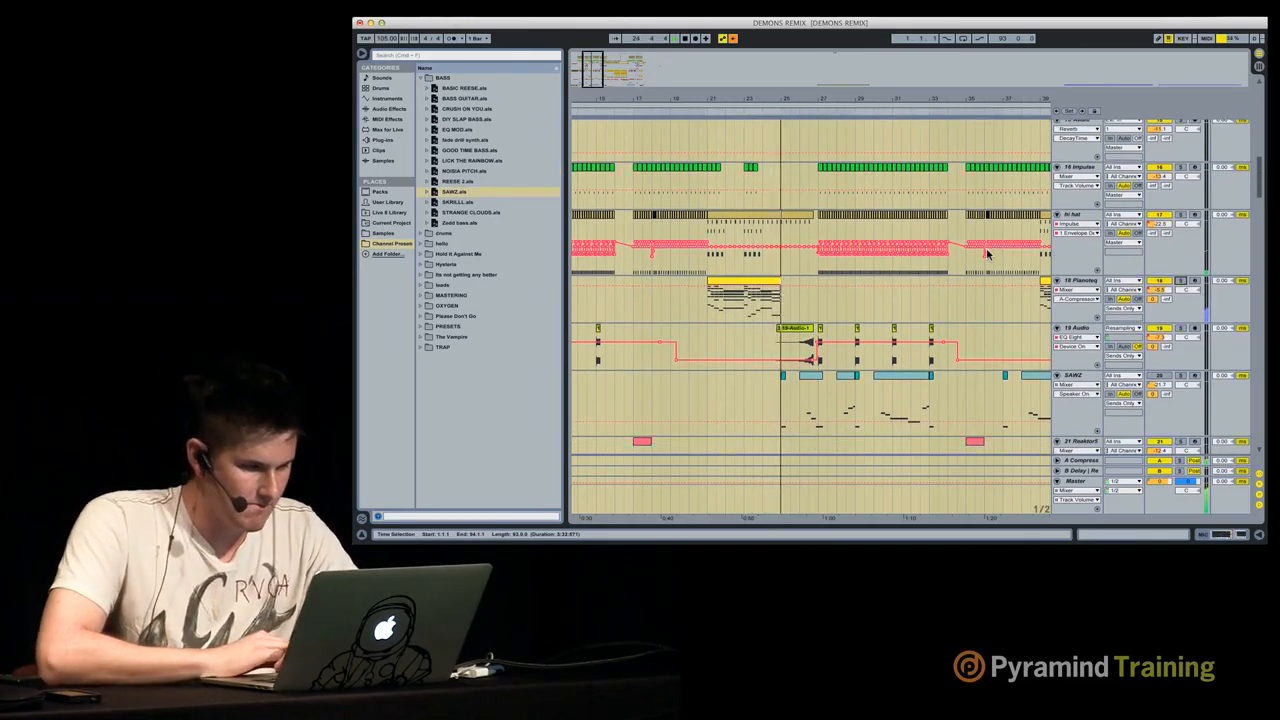
scroll(987, 254, down, 2)
scroll(987, 254, left, 1)
key(super+a)
scroll(927, 265, down, 3)
click(851, 254)
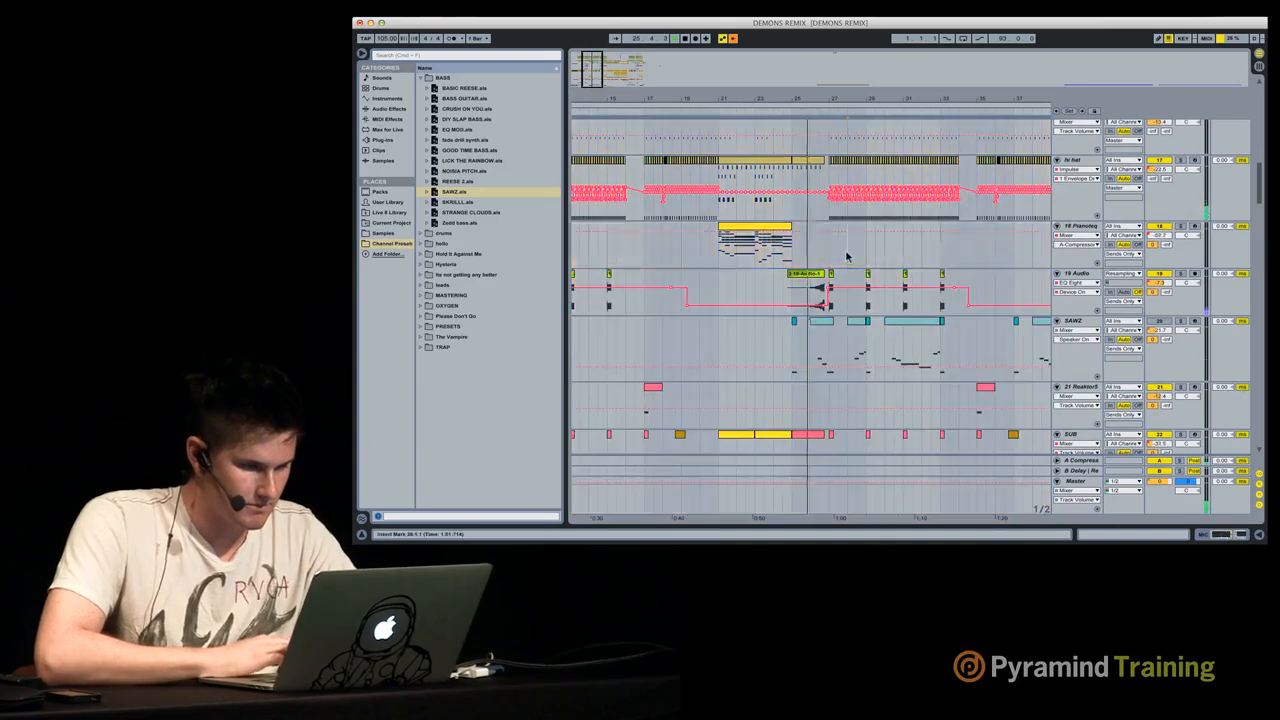
key(XF86AudioRaiseVolume)
Step: Go to the DYING CHORDS tracks, stop playback, and select the short clip at bar 9 on the first chord track
scroll(898, 235, down, 20)
scroll(898, 235, right, 4)
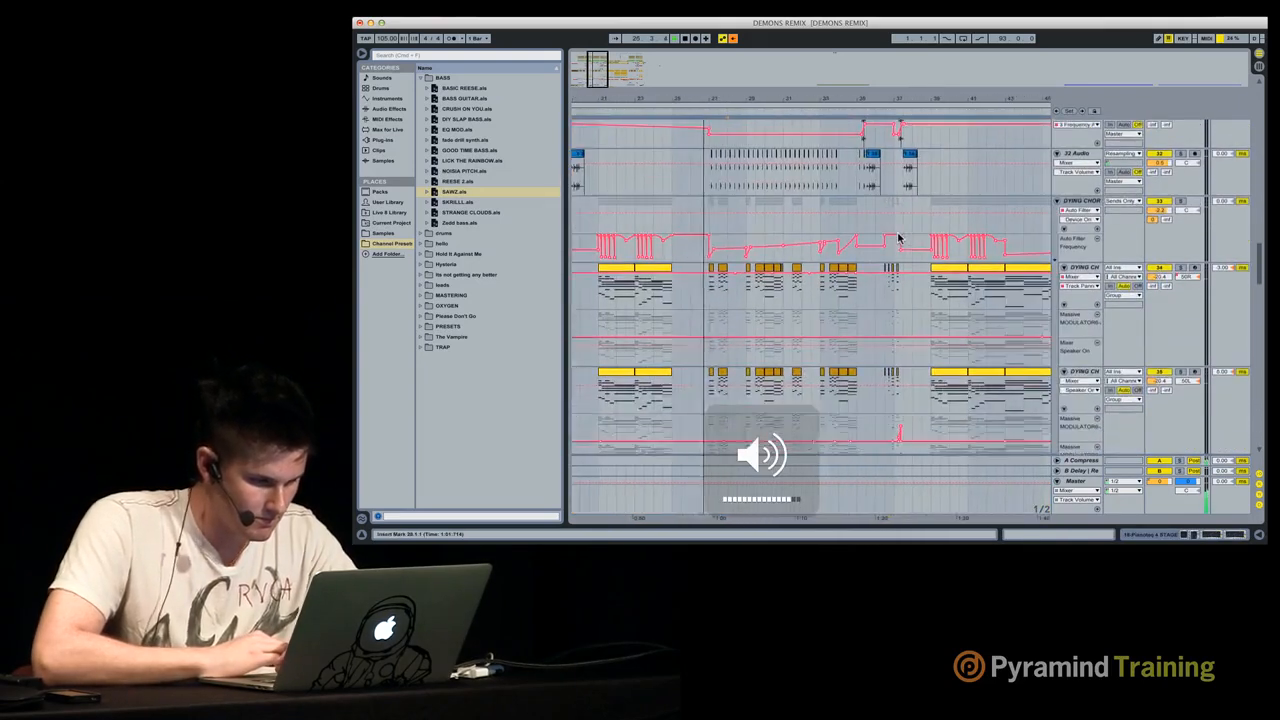
scroll(898, 237, down, 5)
scroll(898, 237, left, 1)
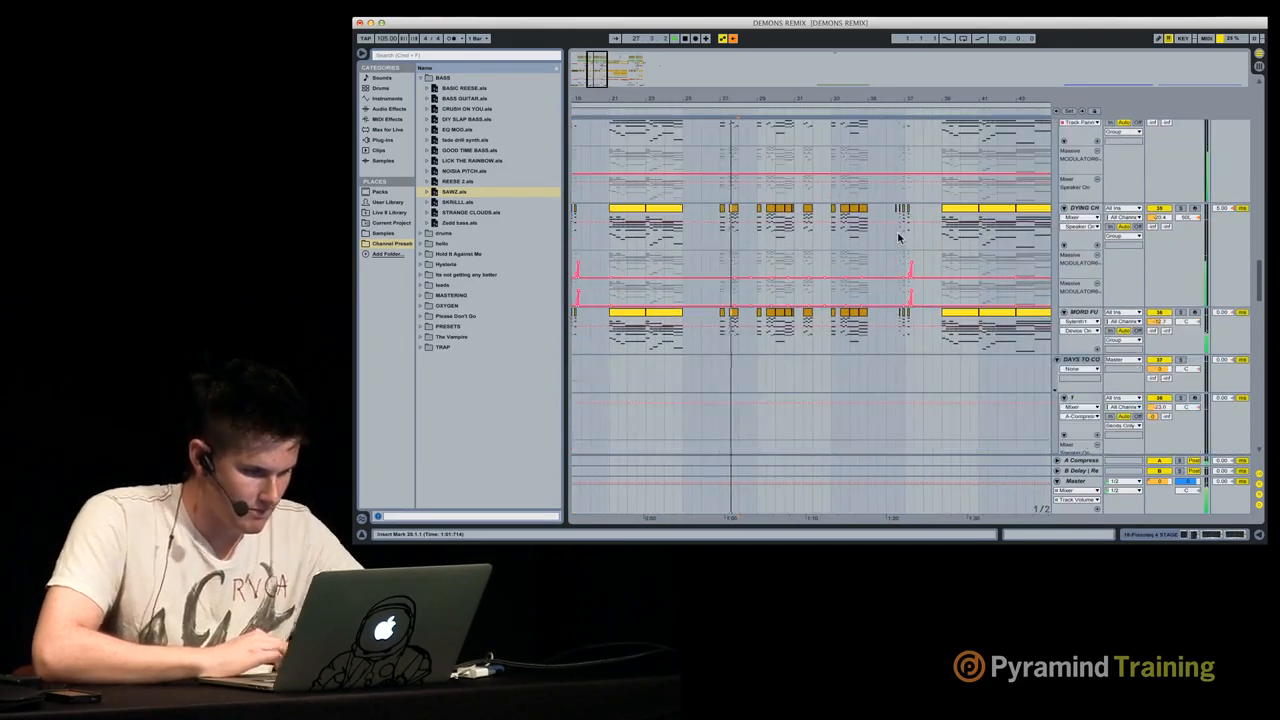
scroll(769, 250, up, 5)
scroll(769, 250, right, 3)
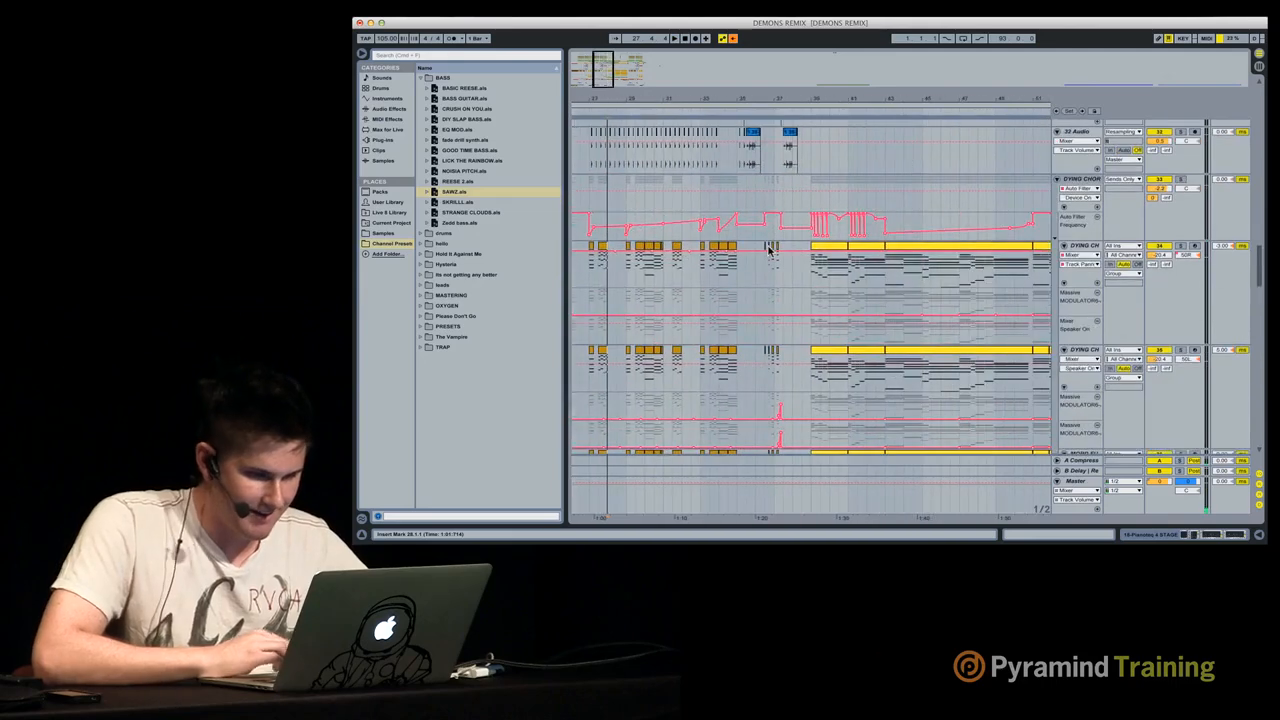
scroll(769, 250, left, 9)
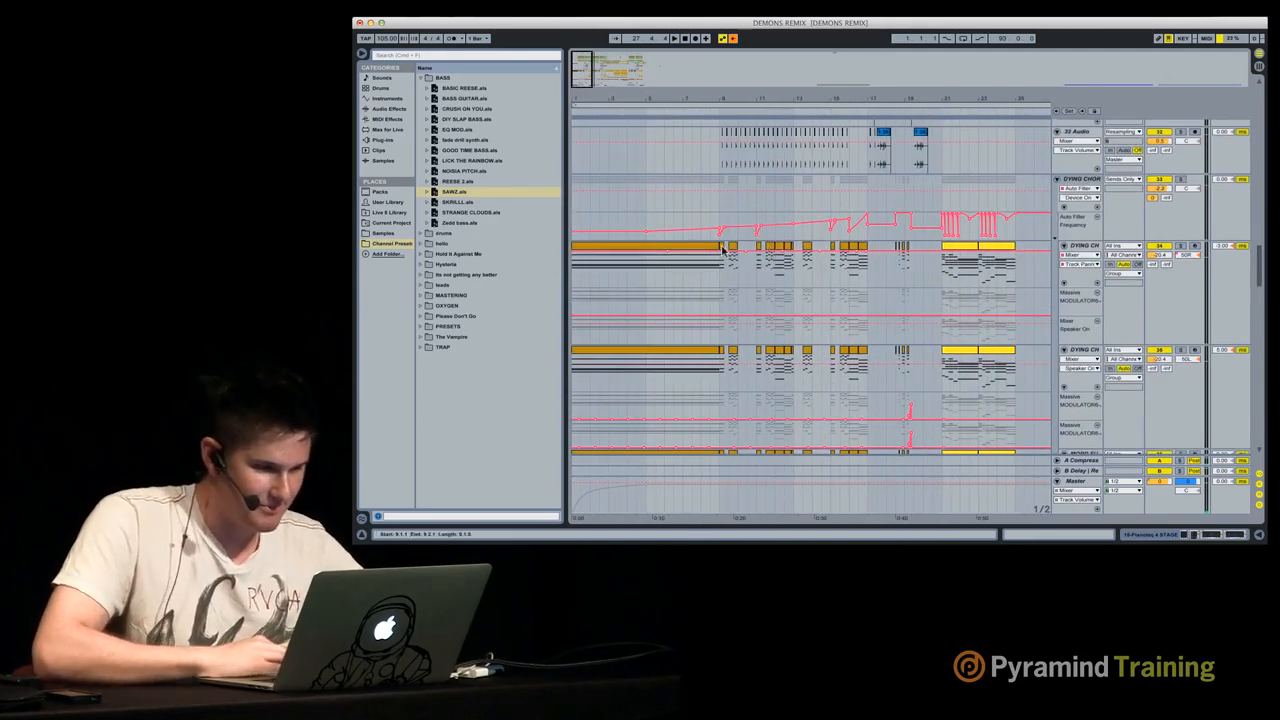
click(722, 250)
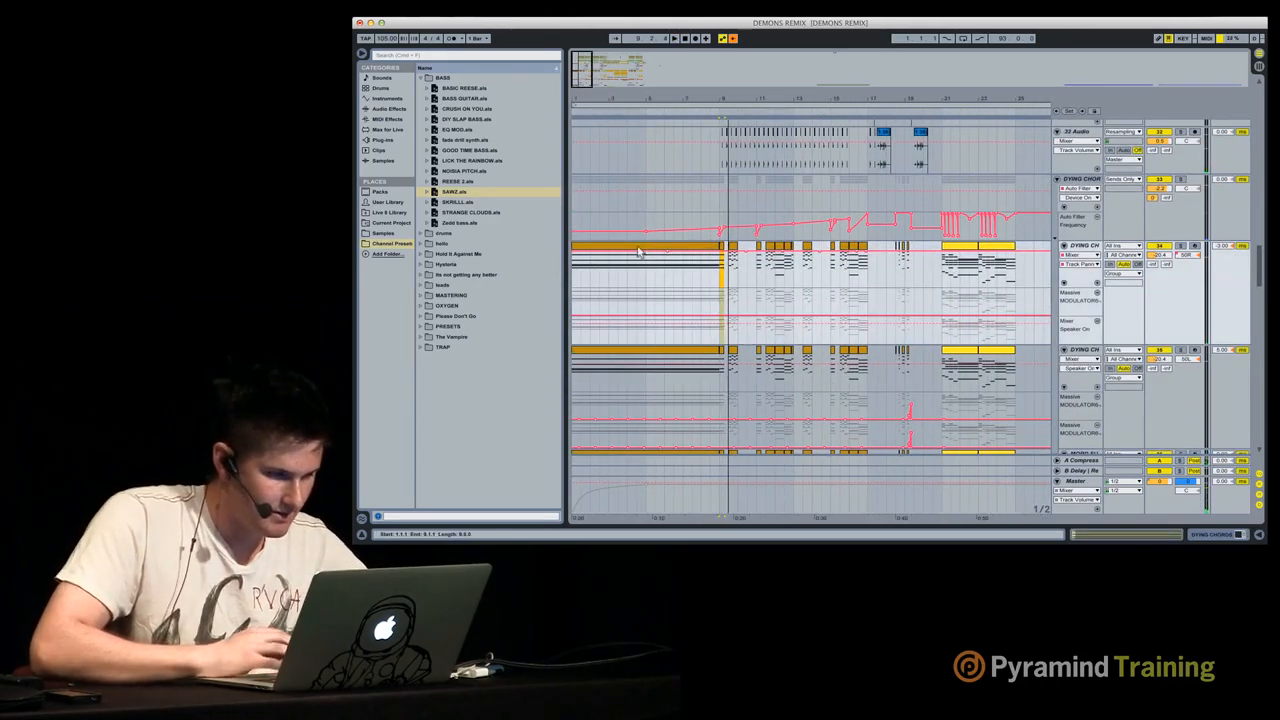
Step: Play the arrangement and zoom in on it at bar 35
key(space)
scroll(760, 250, right, 7)
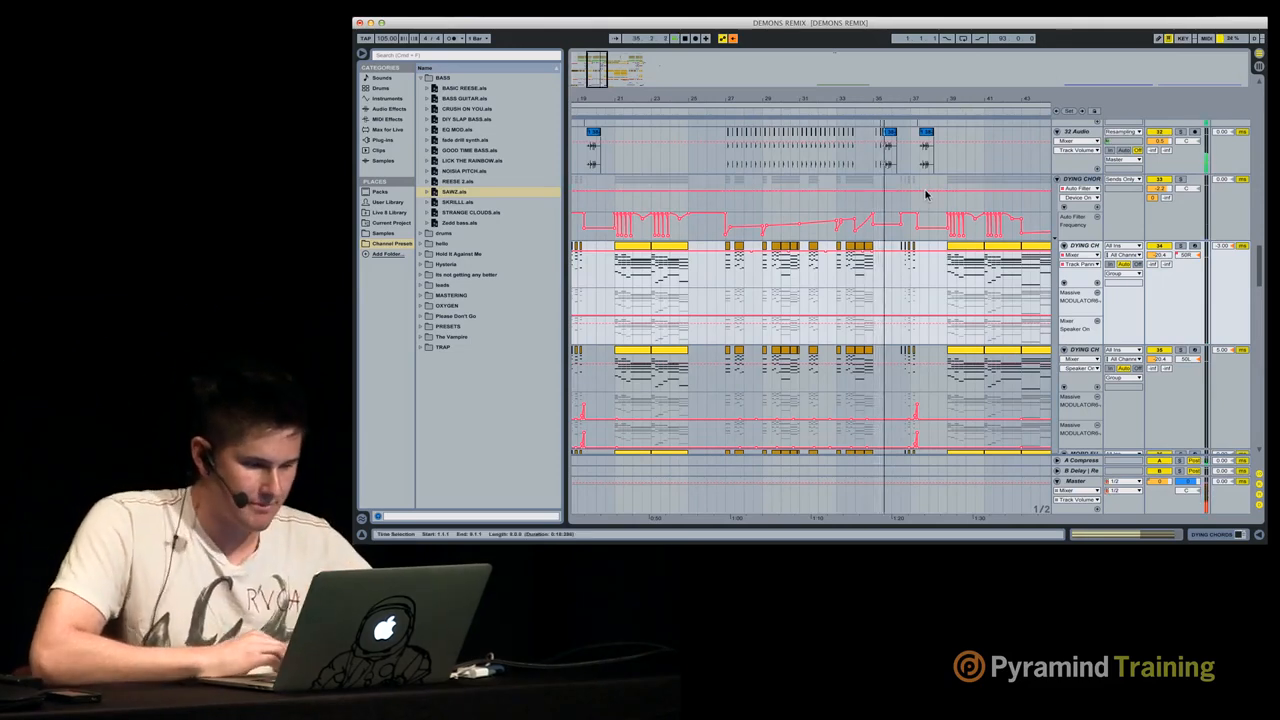
scroll(925, 195, right, 3)
scroll(925, 195, up, 2)
scroll(925, 195, up, 3)
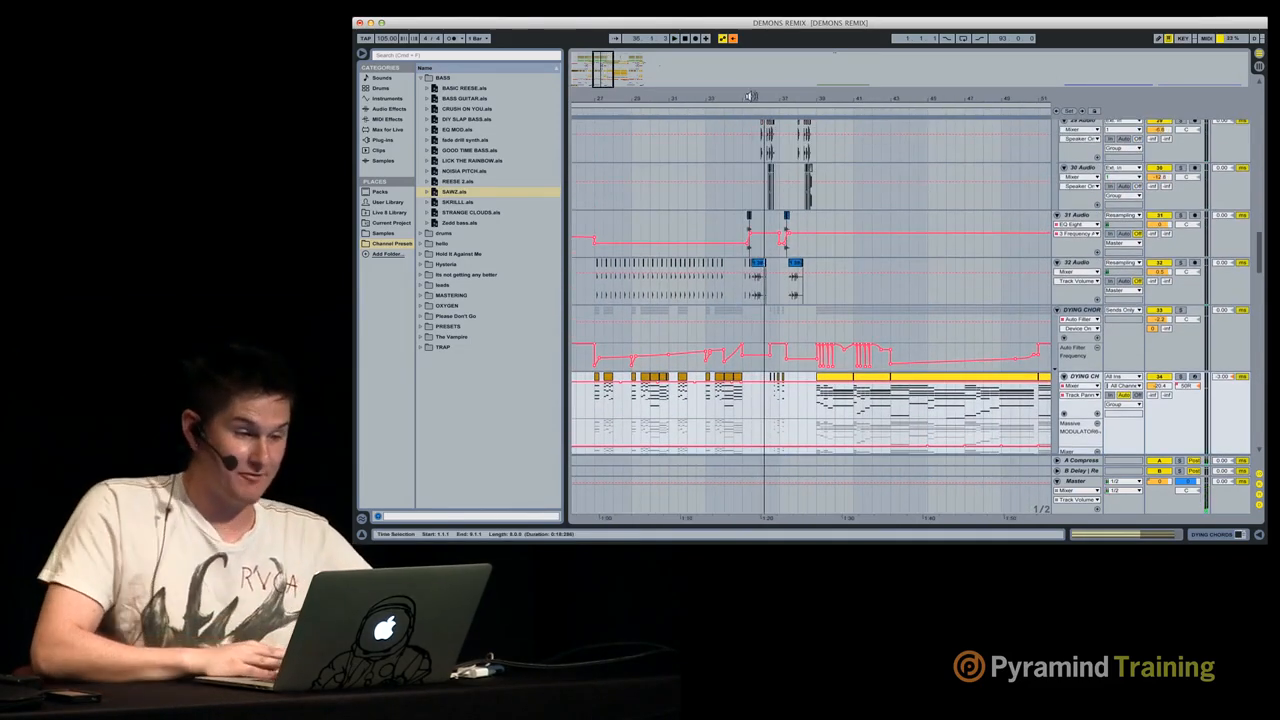
drag(748, 100, 712, 205)
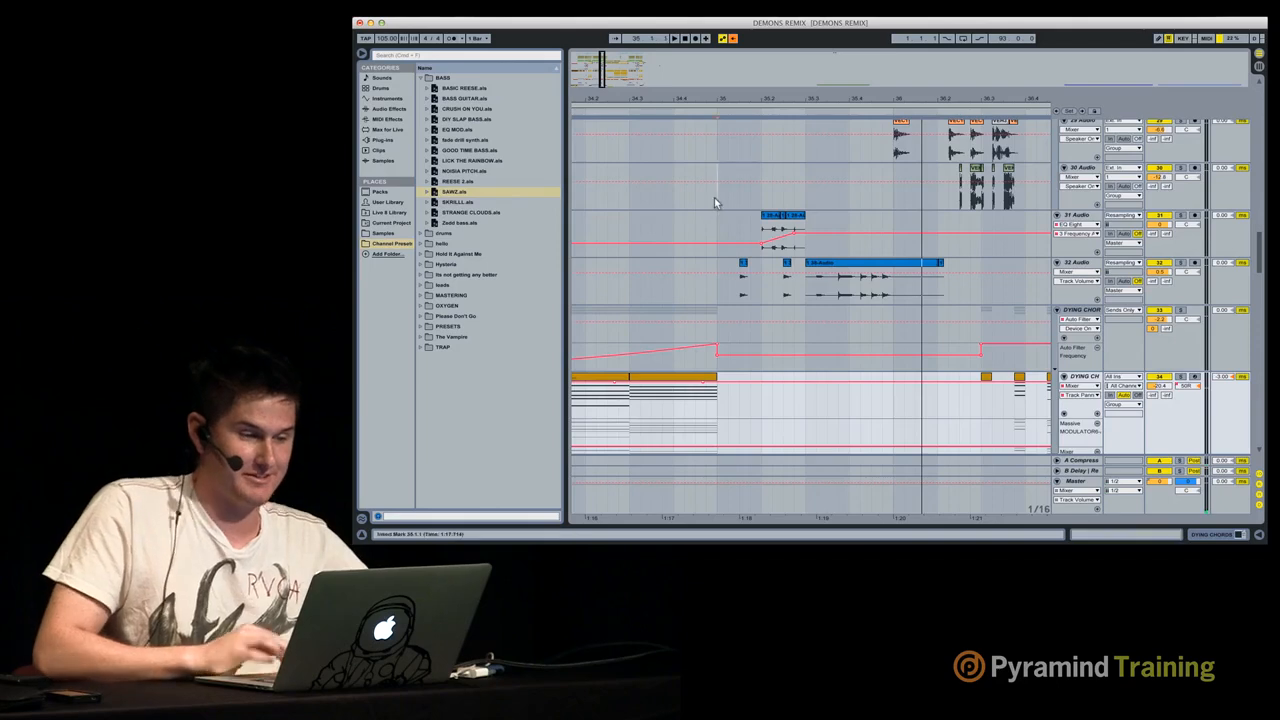
Step: Select the clip at bar 35 on the 21 Reaktor5 track, solo the track and play it
scroll(715, 203, up, 3)
scroll(714, 203, up, 10)
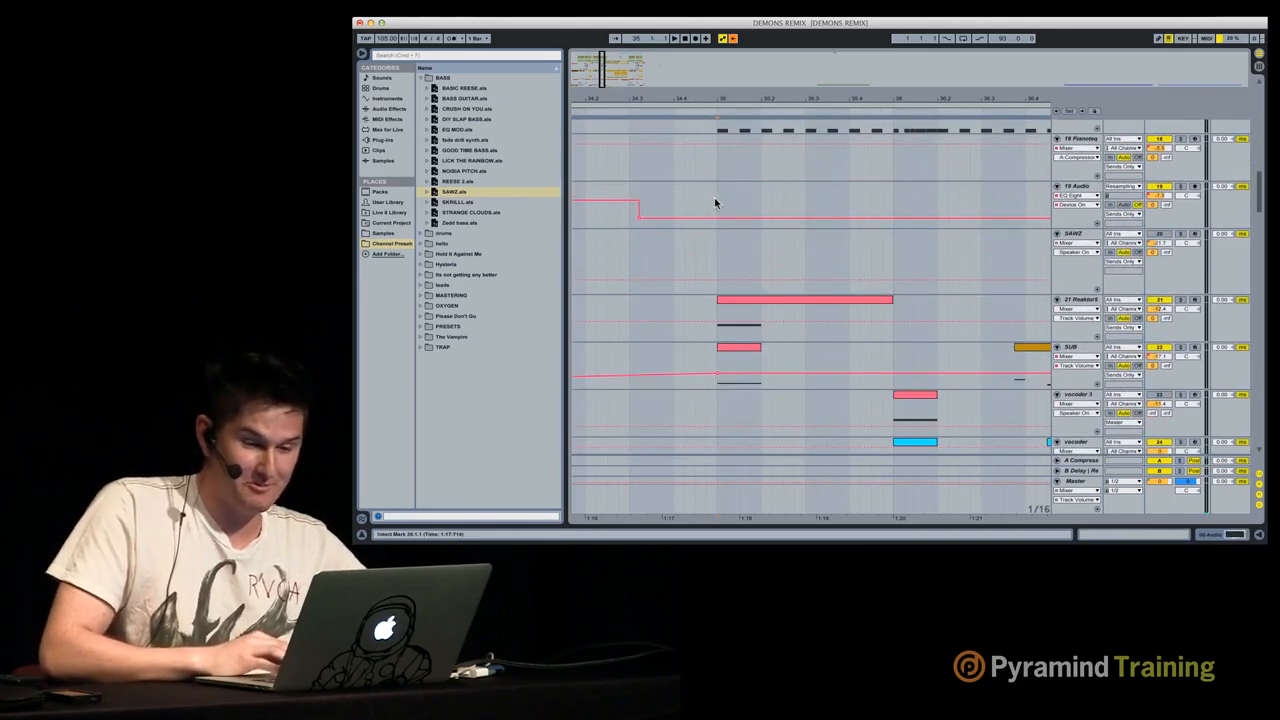
click(757, 302)
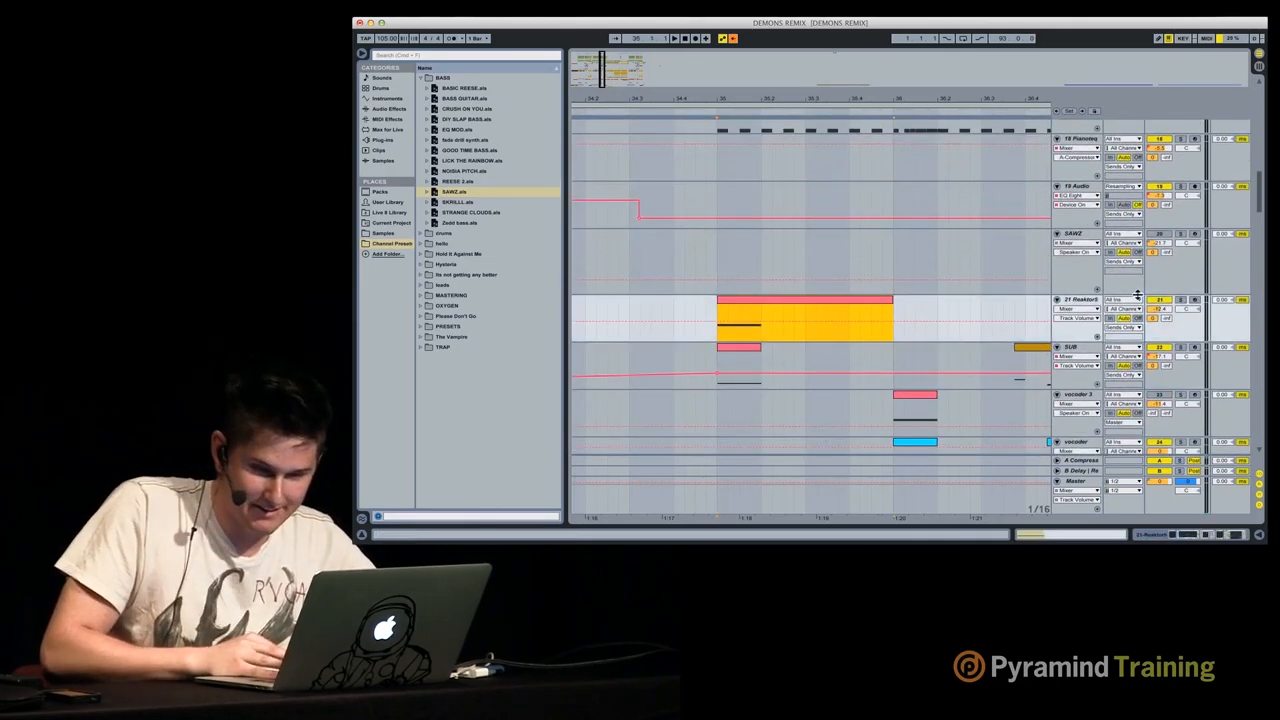
click(1186, 298)
key(space)
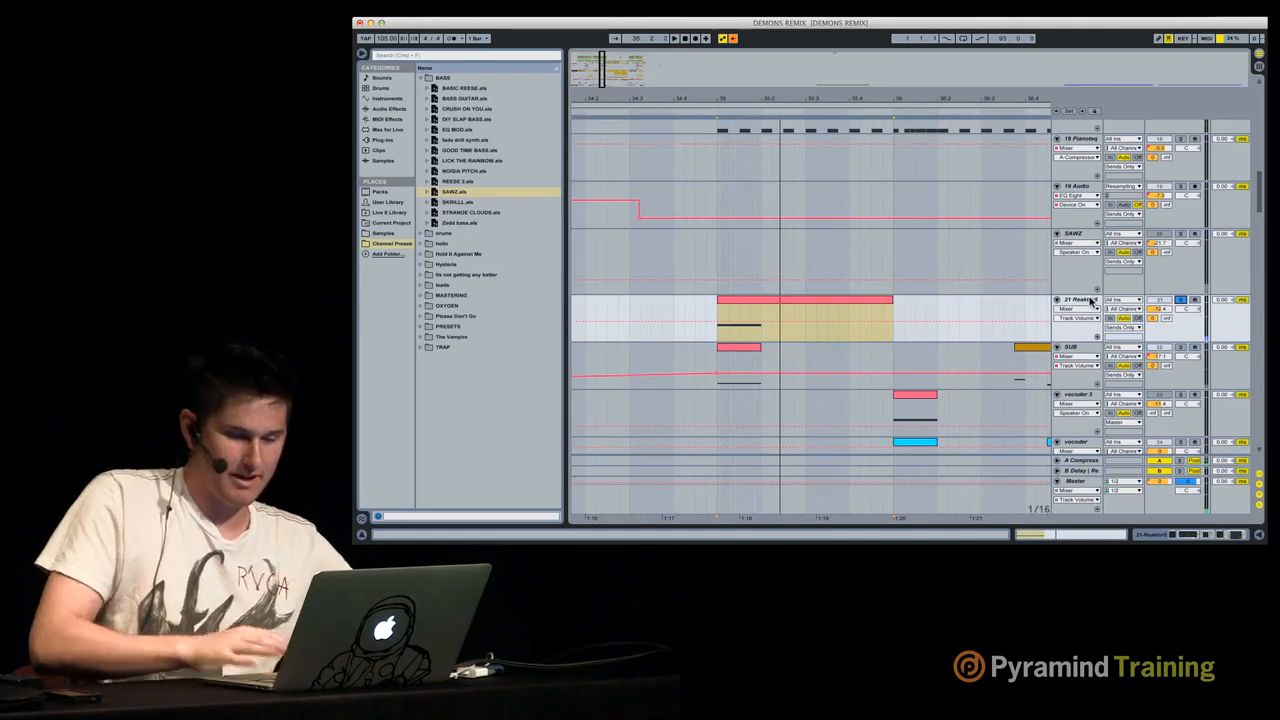
Step: Show the 21 Reaktor5 track's device chain and open the Reaktor5 Razor editor, placing its window fully in view
key(XF86AudioRaiseVolume)
double_click(1085, 300)
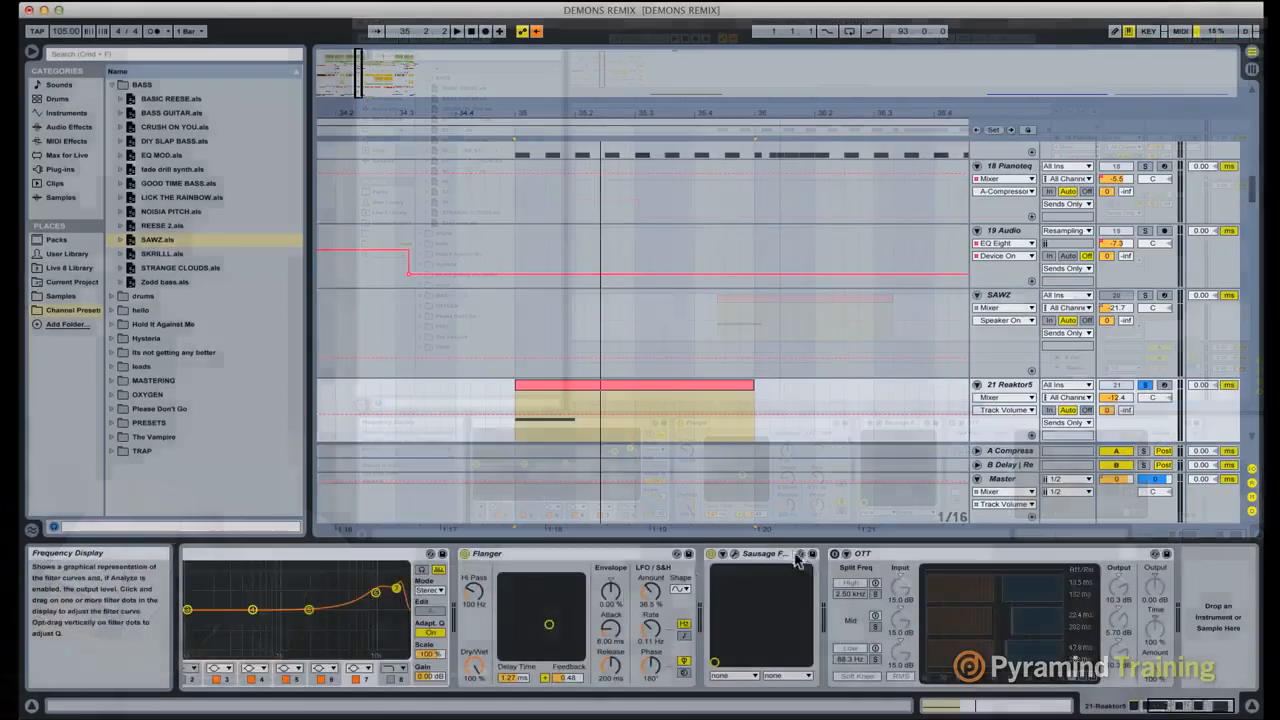
scroll(930, 426, left, 4)
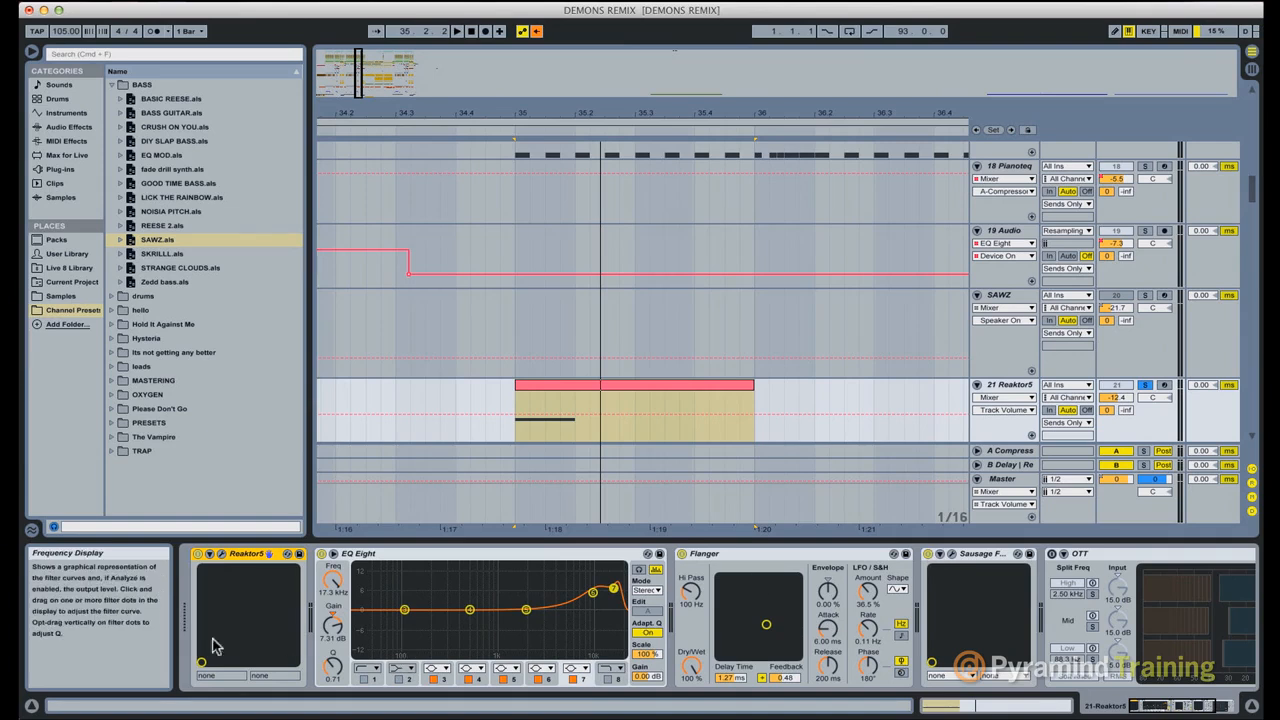
click(218, 556)
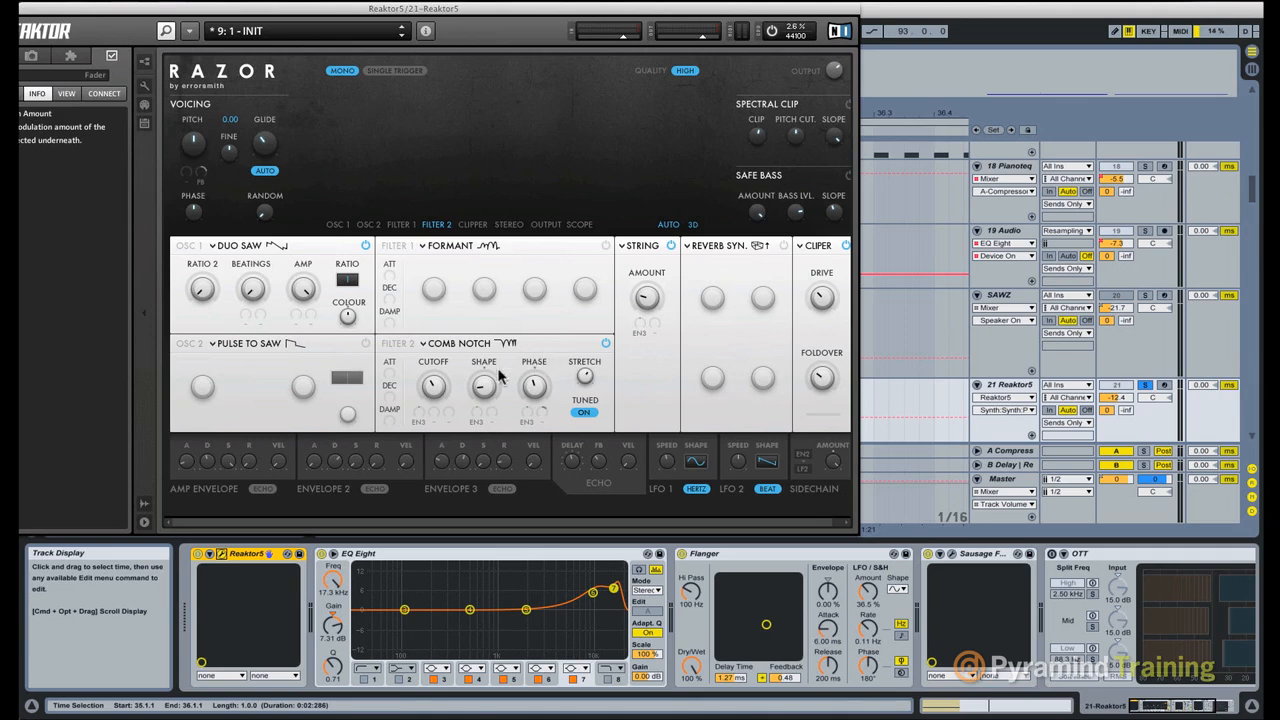
drag(383, 14, 472, 94)
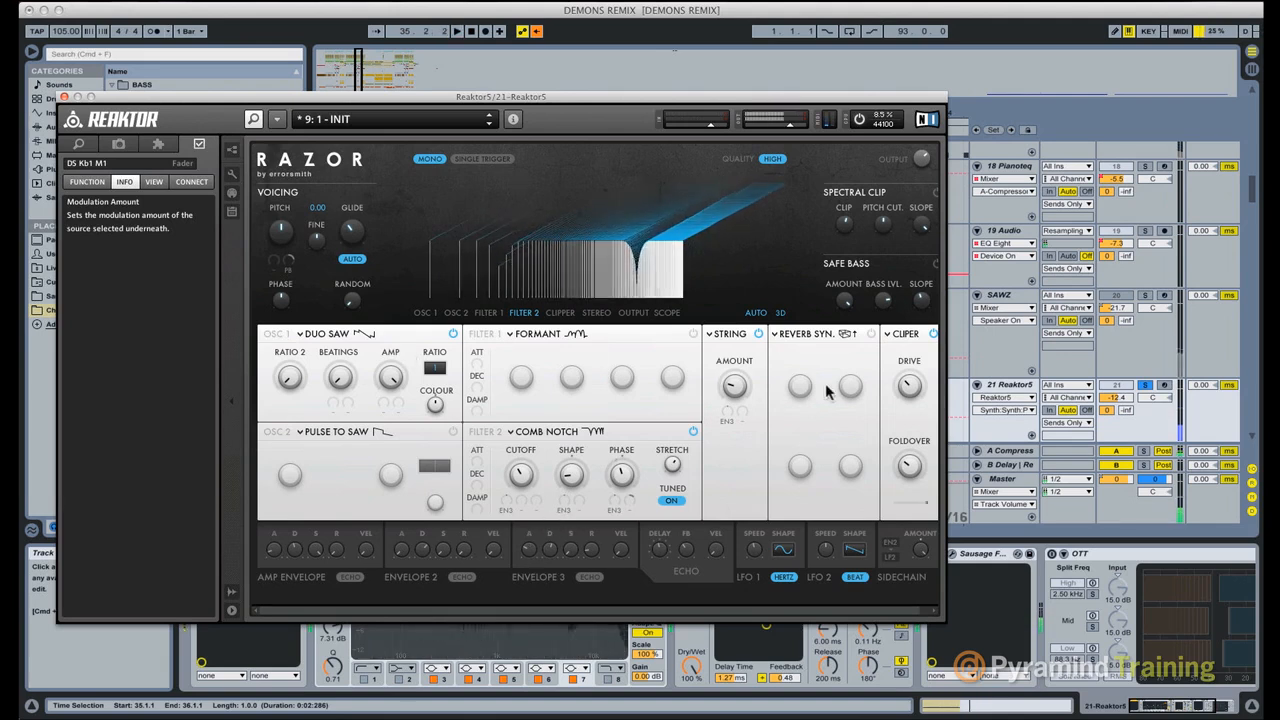
Step: Switch Razor's Clipper and String effects off to audition the patch without them, and turn both back on
click(933, 334)
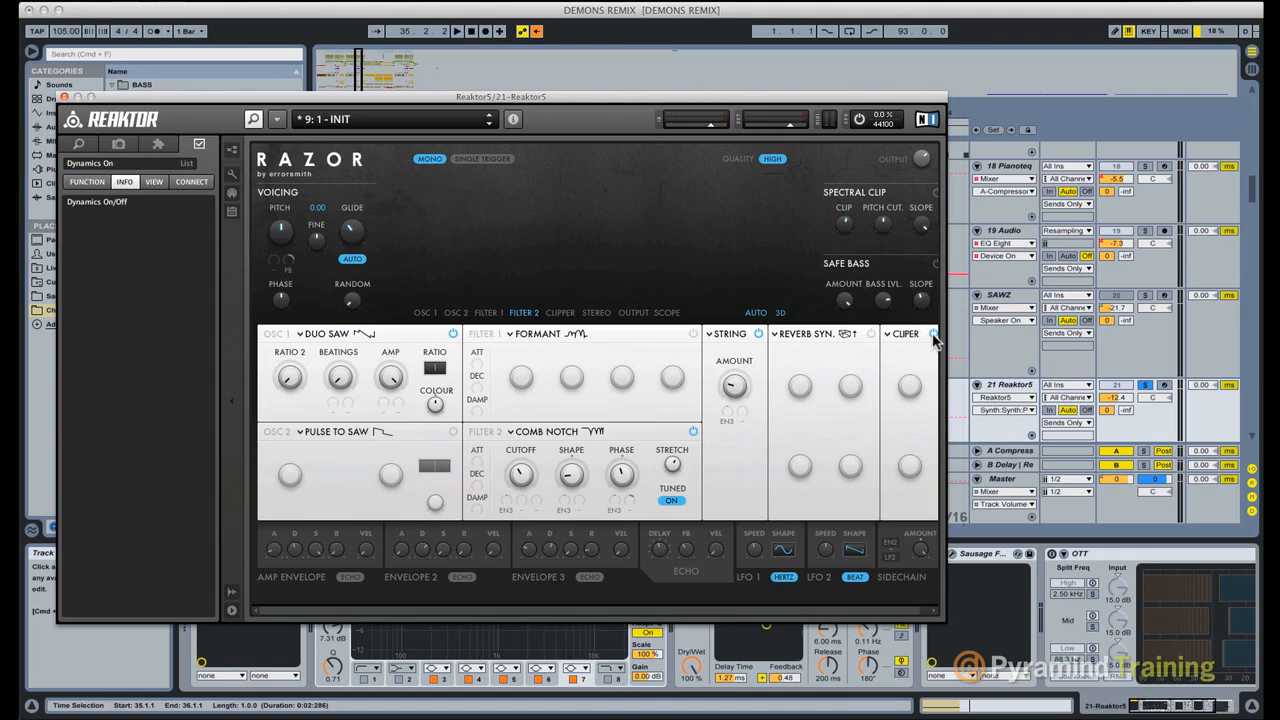
click(759, 335)
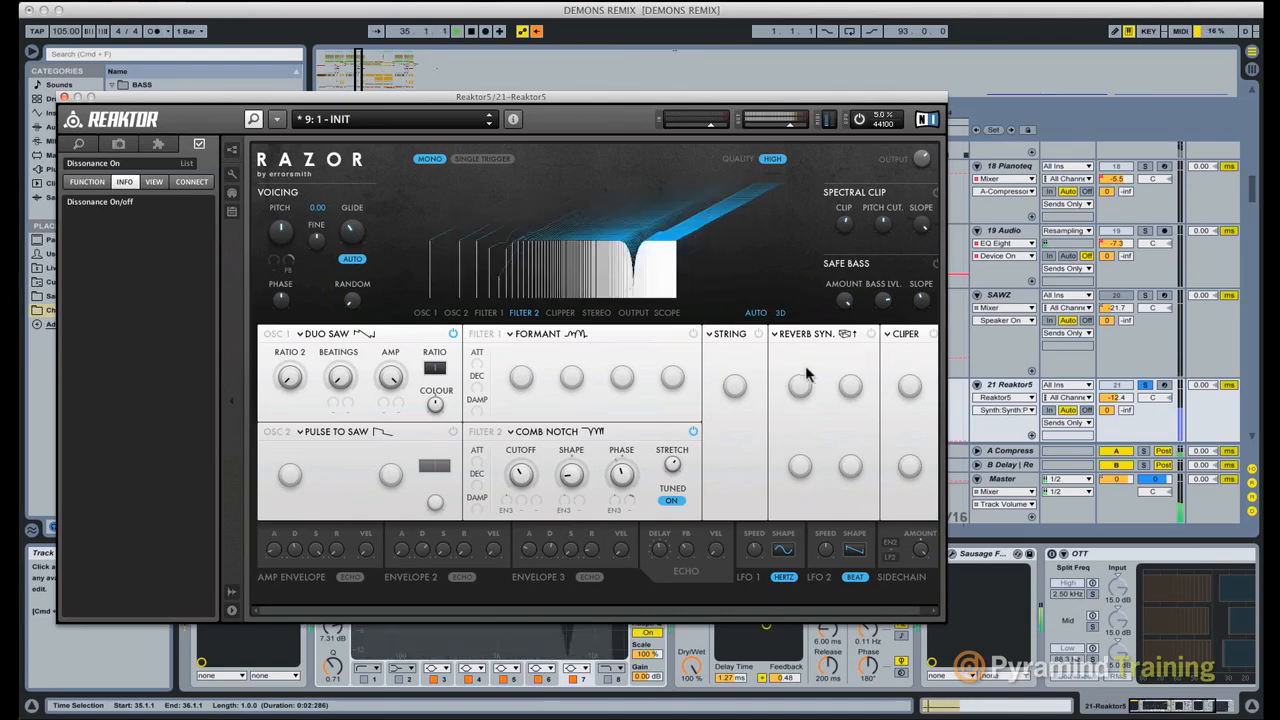
click(735, 340)
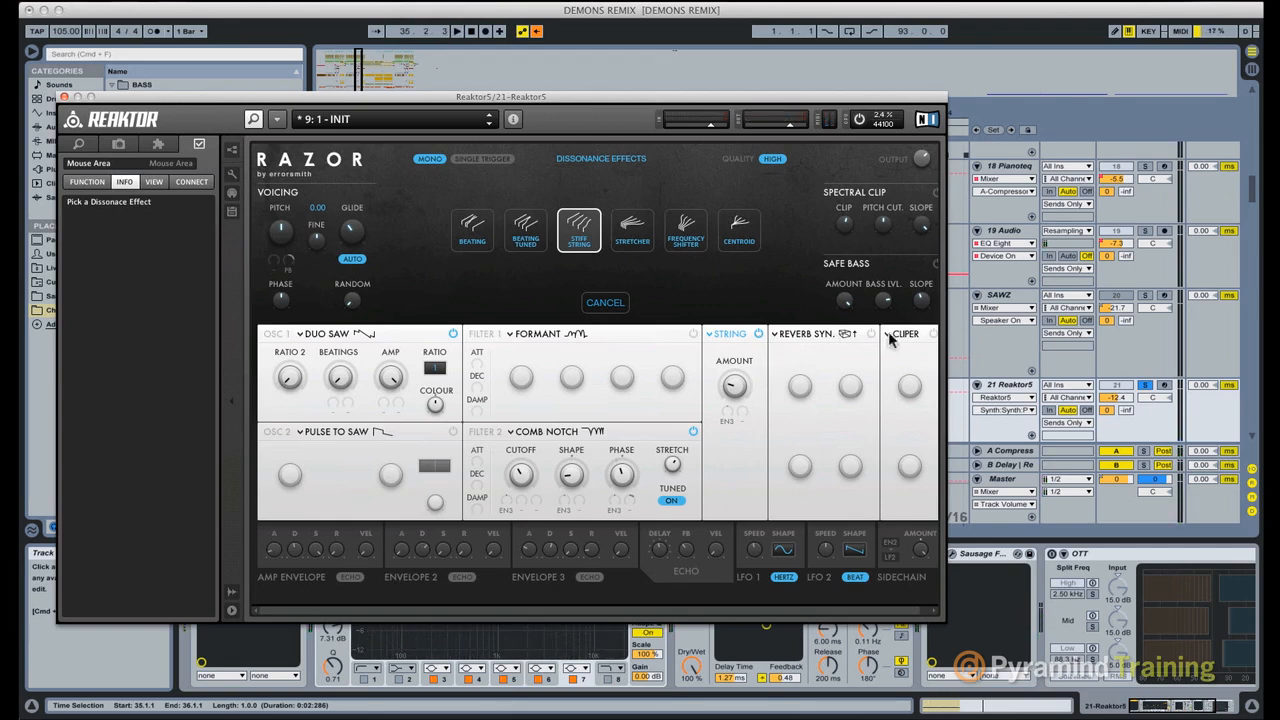
click(932, 335)
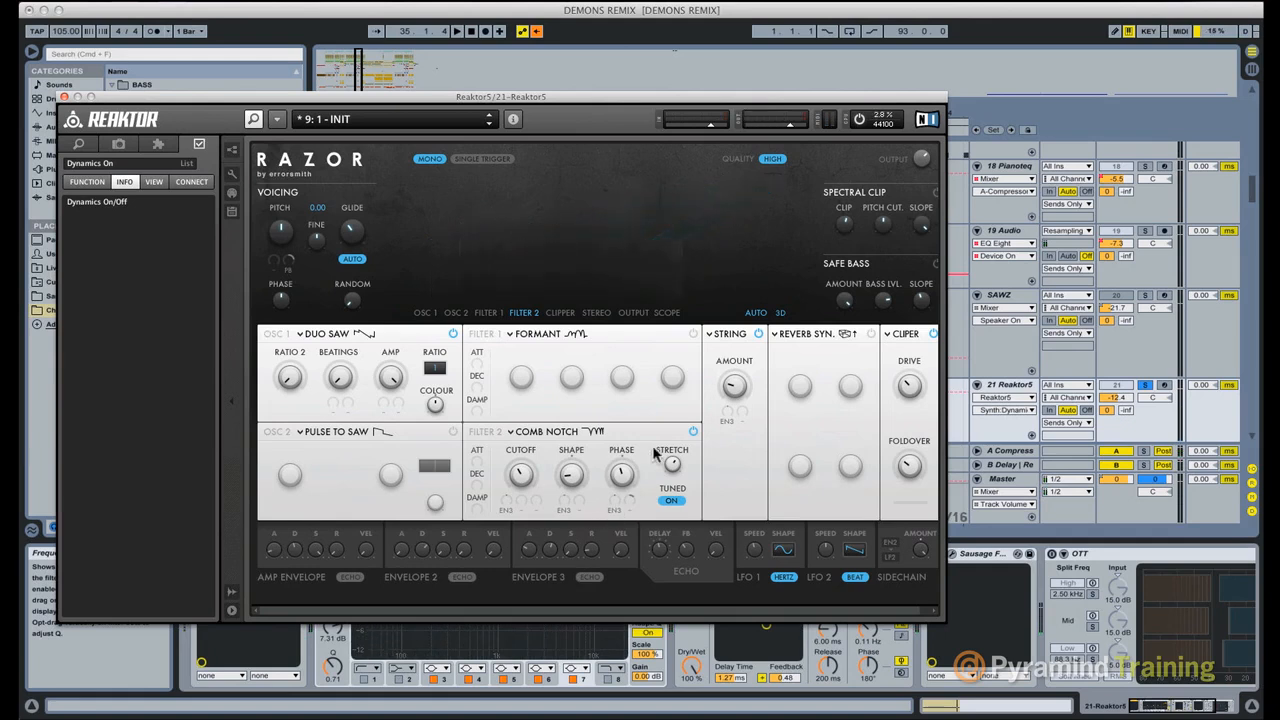
Step: Set the Comb Notch filter's envelope 3 modulation to 92 for cutoff and 83 for shape, audition it, and close the Razor editor
click(562, 432)
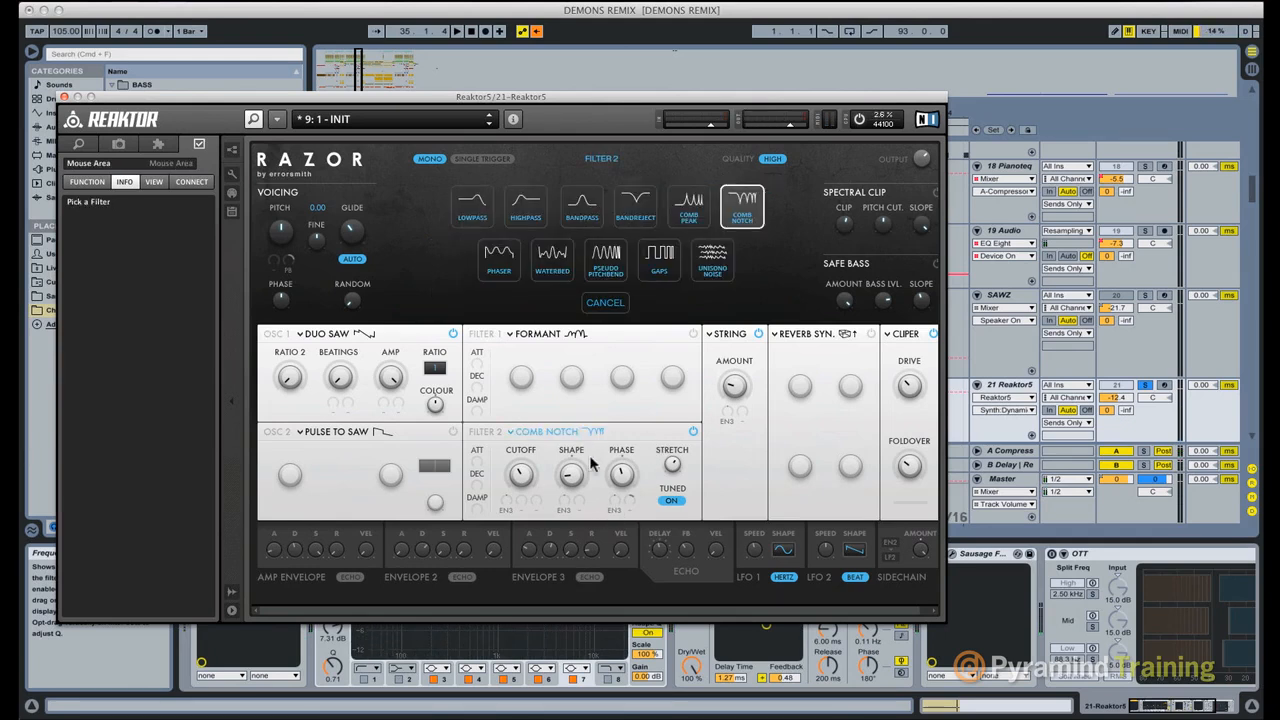
drag(616, 504, 618, 482)
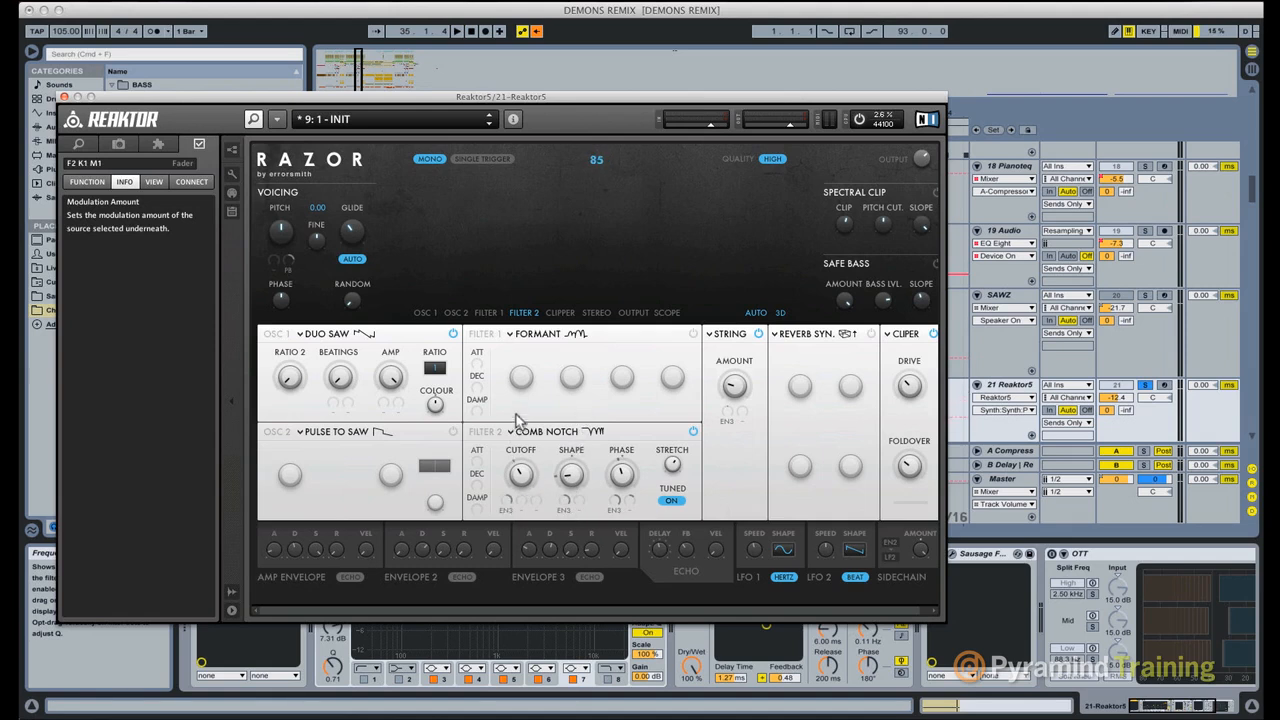
key(space)
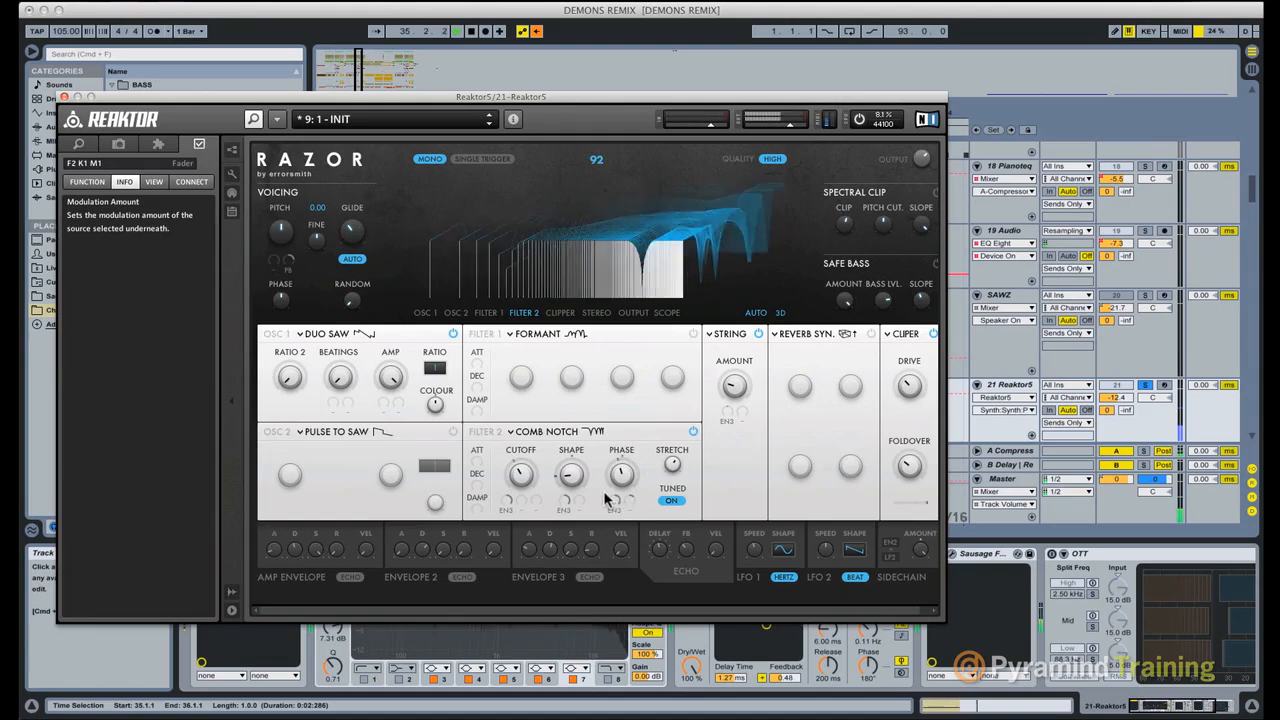
key(space)
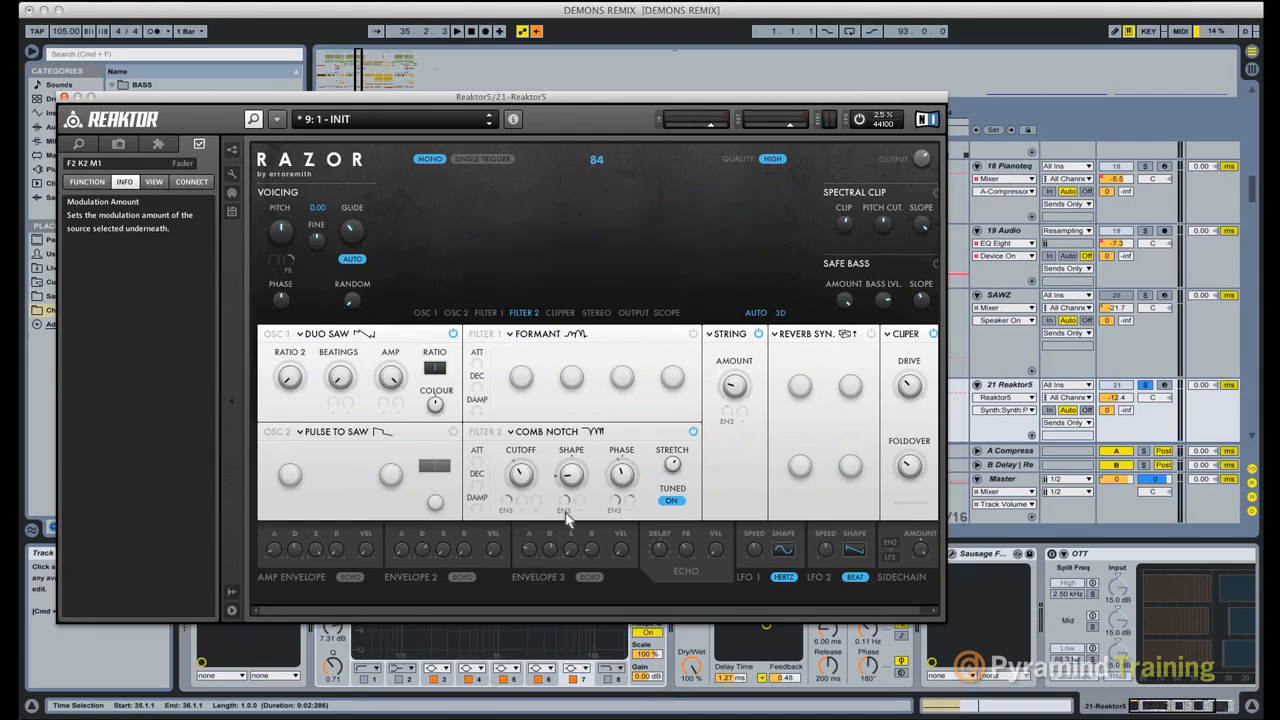
key(space)
key(space)
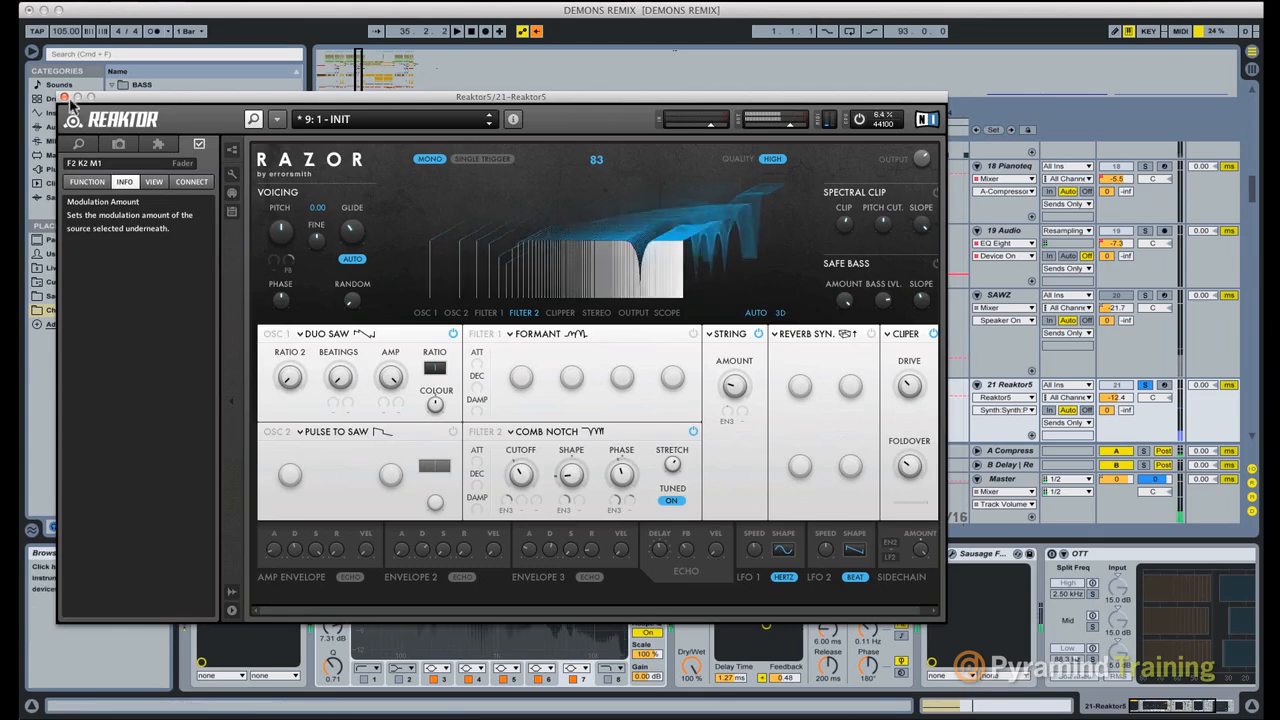
click(64, 97)
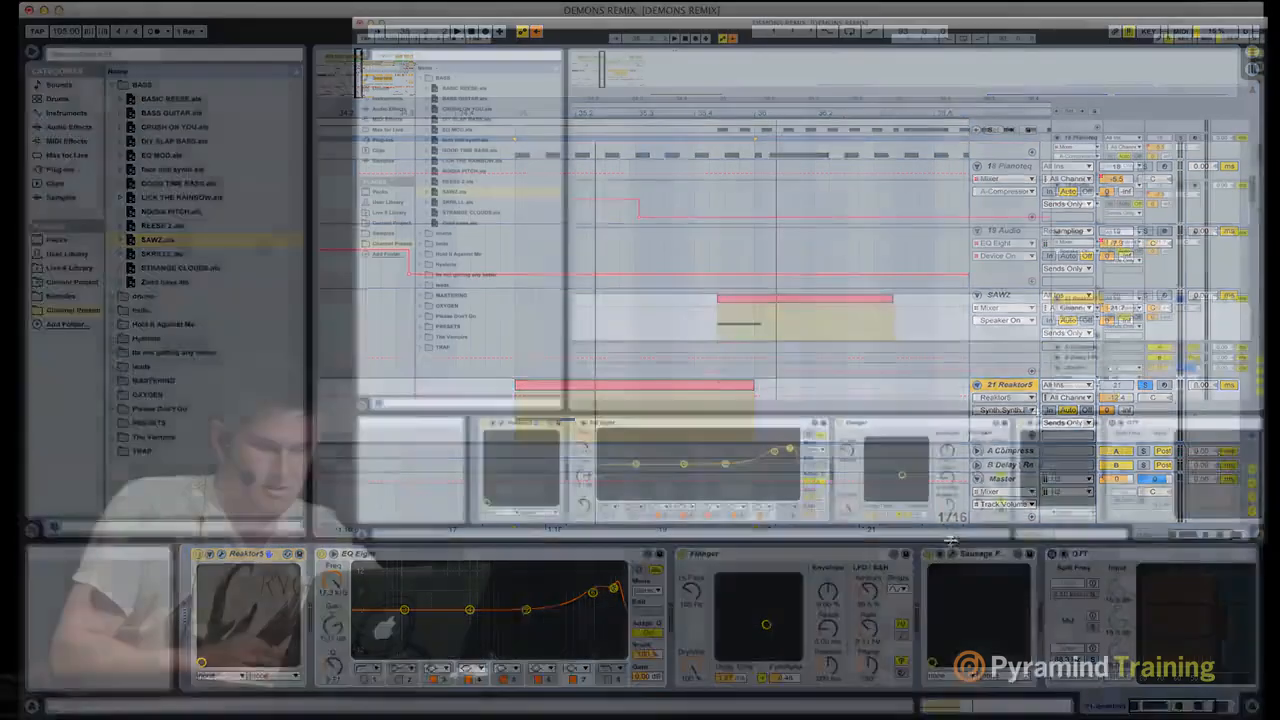
key(super+alt+l)
Step: Unsolo the 21 Reaktor5 track, raise the output volume and play the full mix from position 36.4.1
click(988, 280)
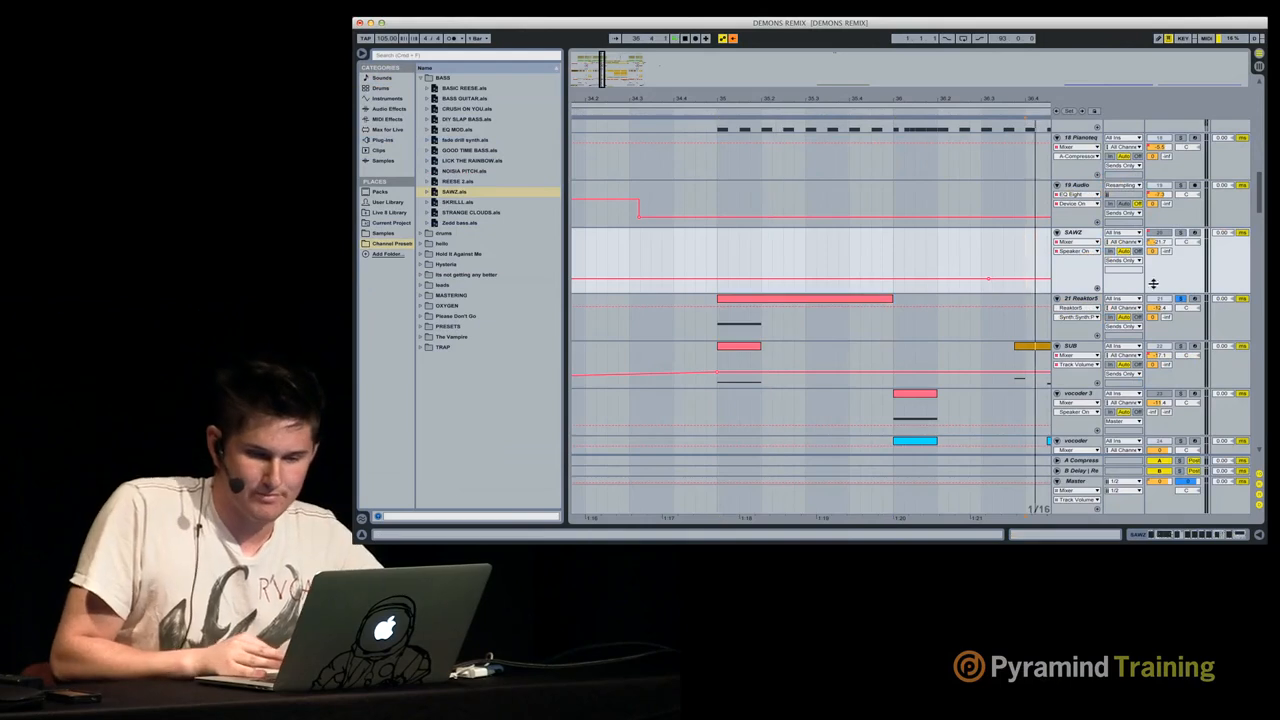
key(XF86AudioRaiseVolume)
key(XF86AudioRaiseVolume)
key(XF86AudioRaiseVolume)
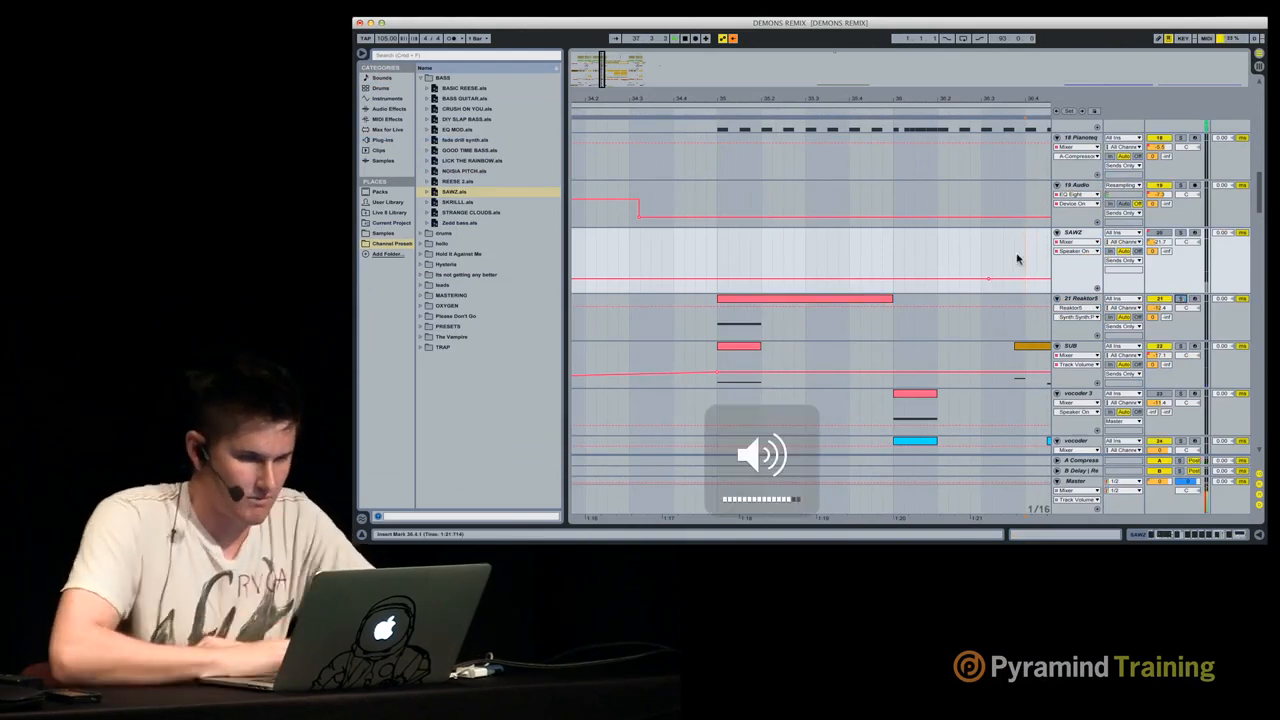
drag(974, 98, 974, 50)
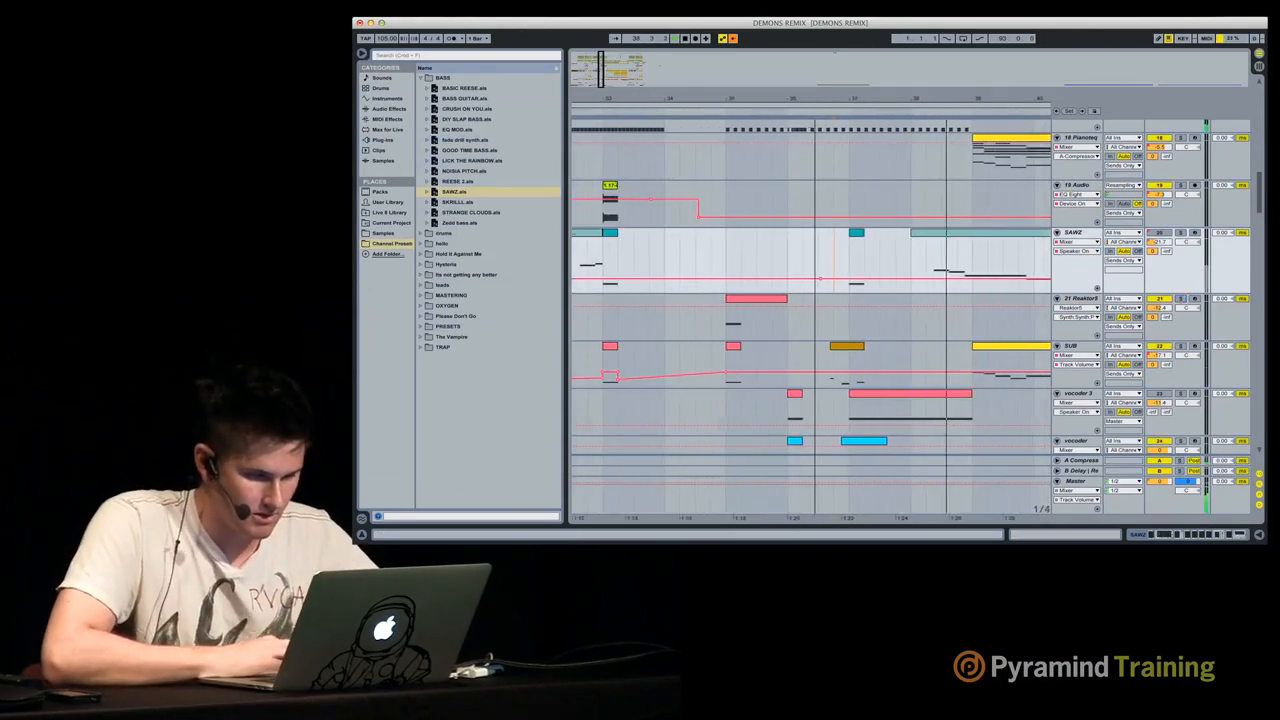
click(957, 253)
scroll(957, 253, right, 2)
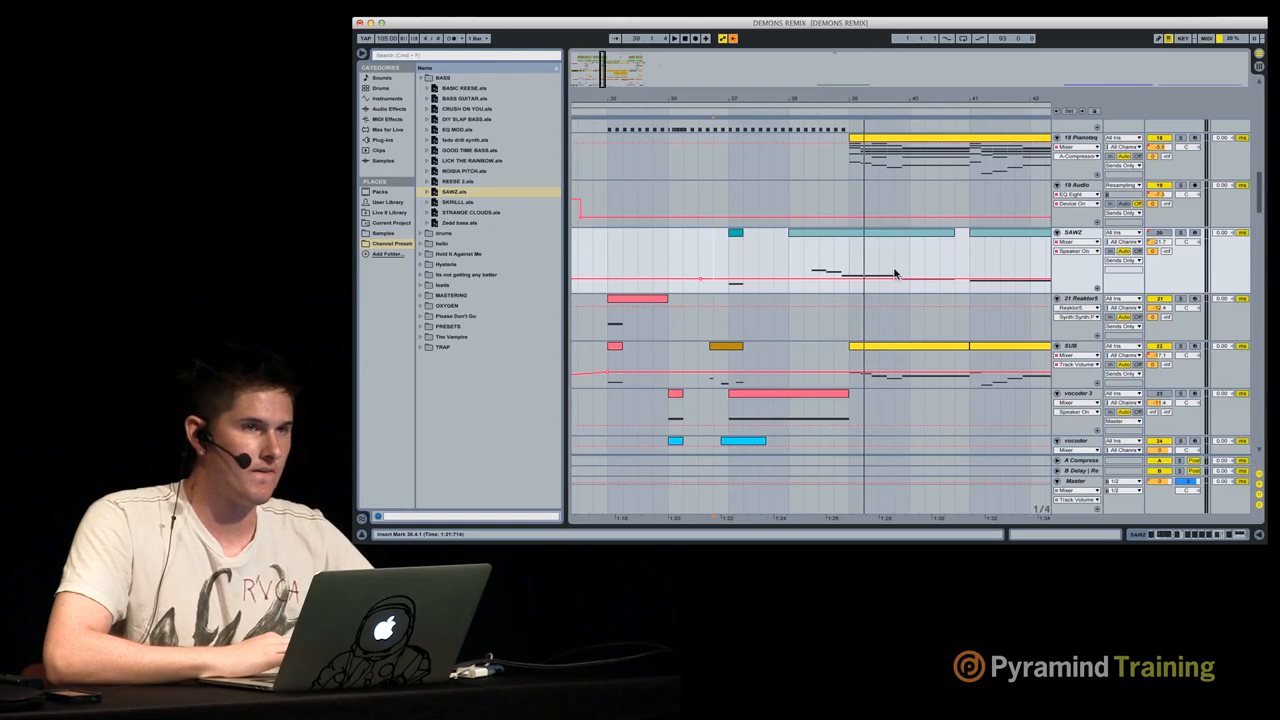
Step: Play the full mix from the start of the 21 Reaktor5 clip at bar 35
scroll(884, 274, down, 3)
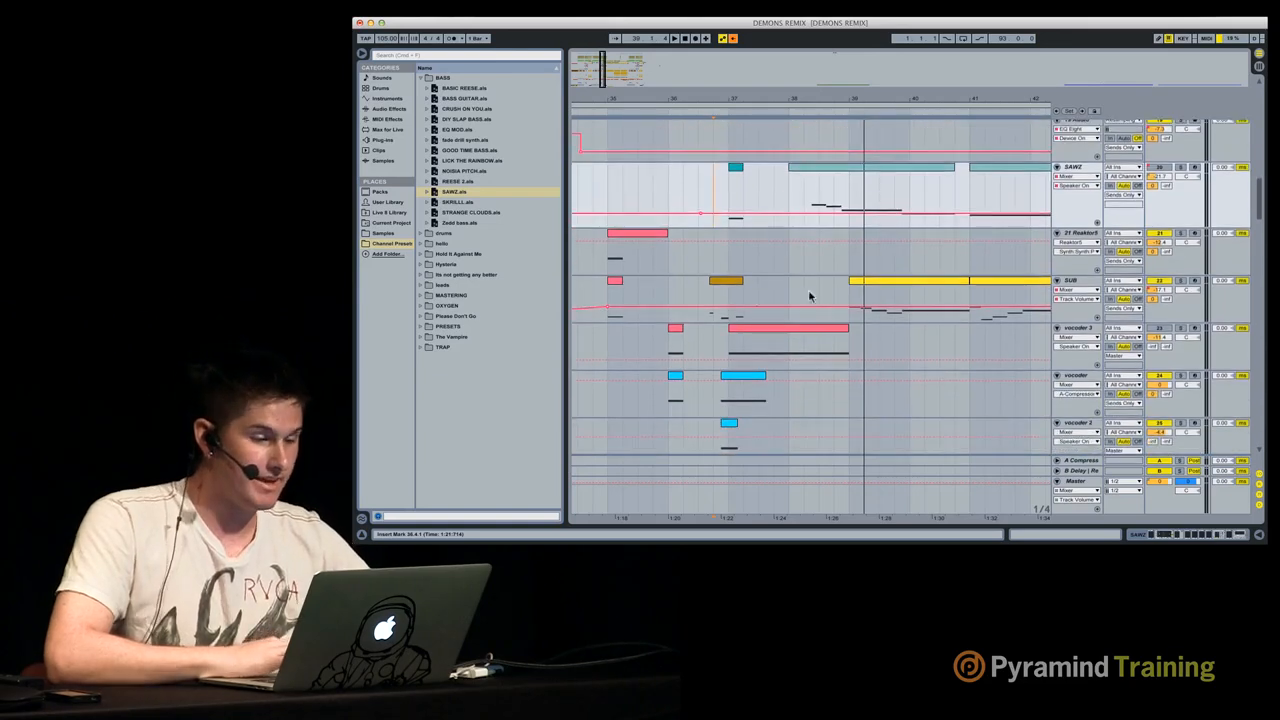
click(615, 263)
key(space)
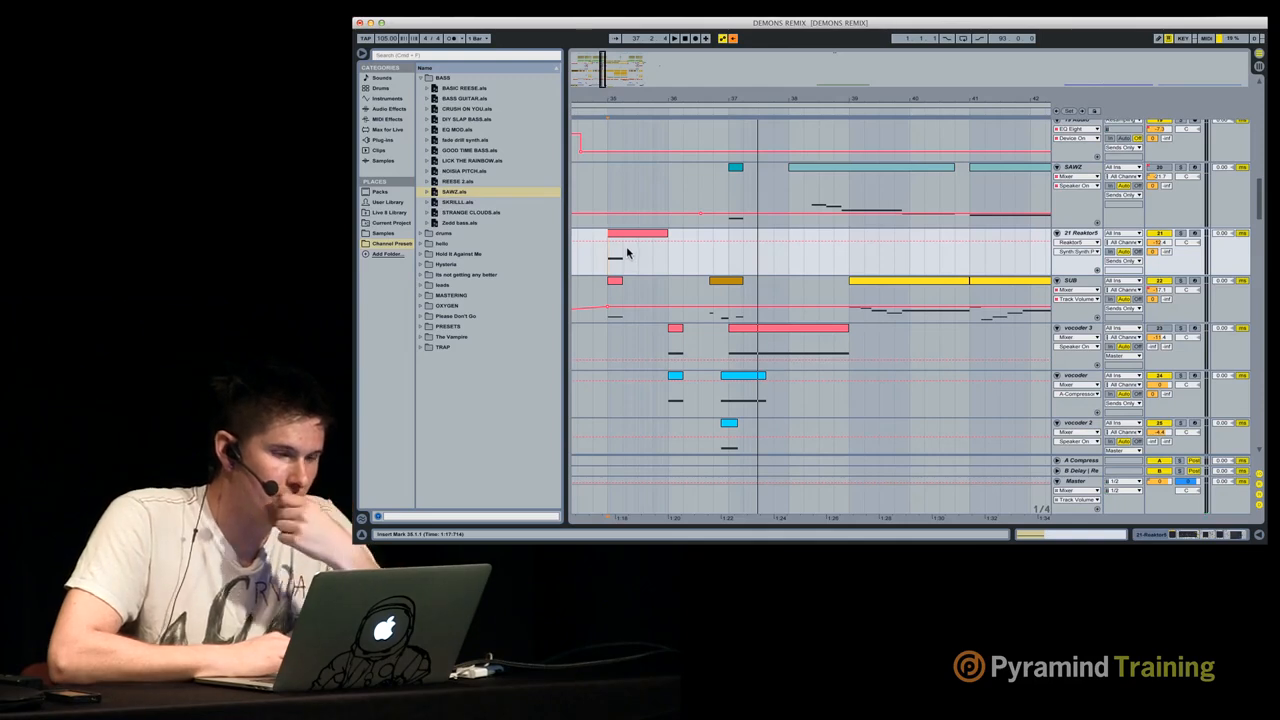
Step: Select the second chord track's clip at bar 39, solo the DYING CHORDS group and play it
scroll(627, 252, down, 10)
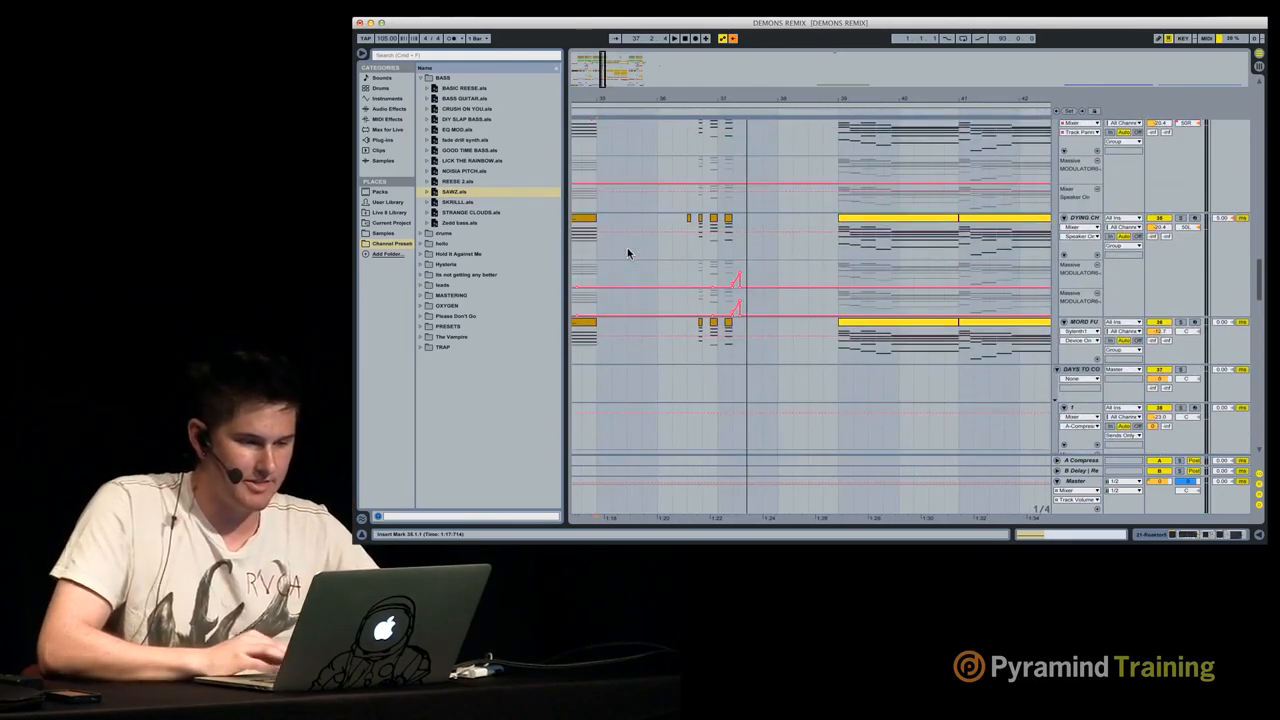
click(875, 216)
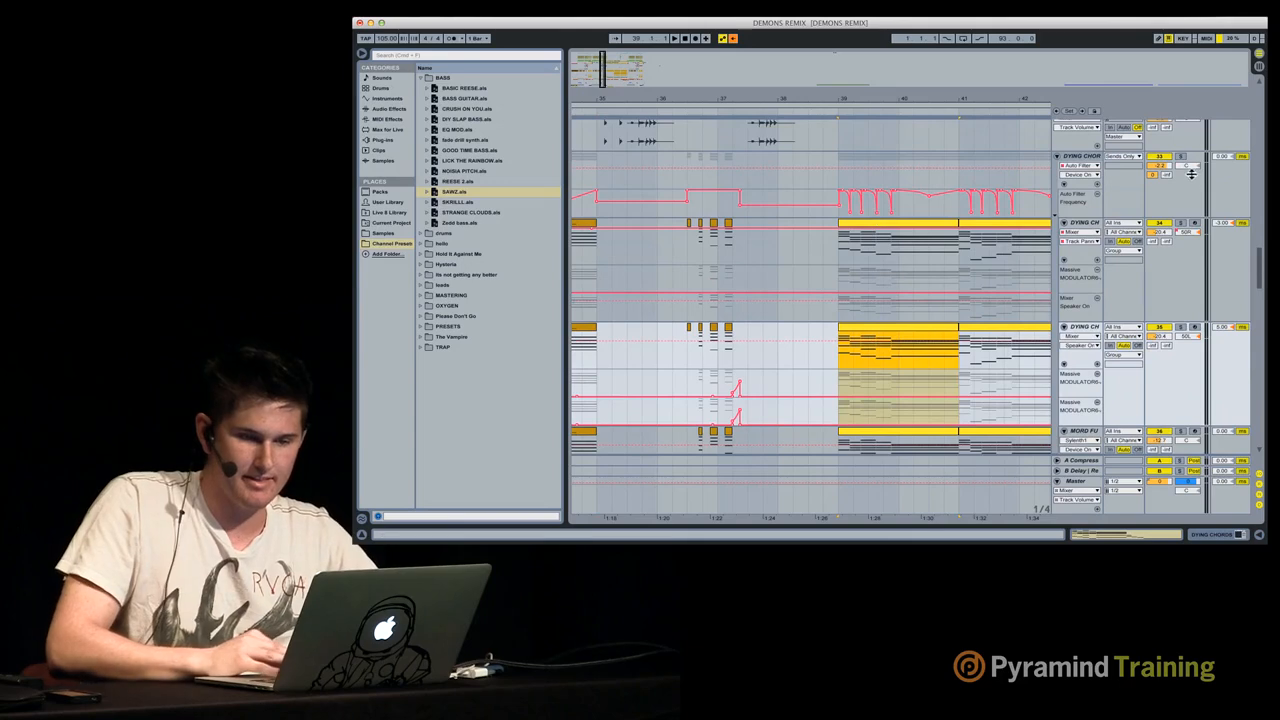
key(space)
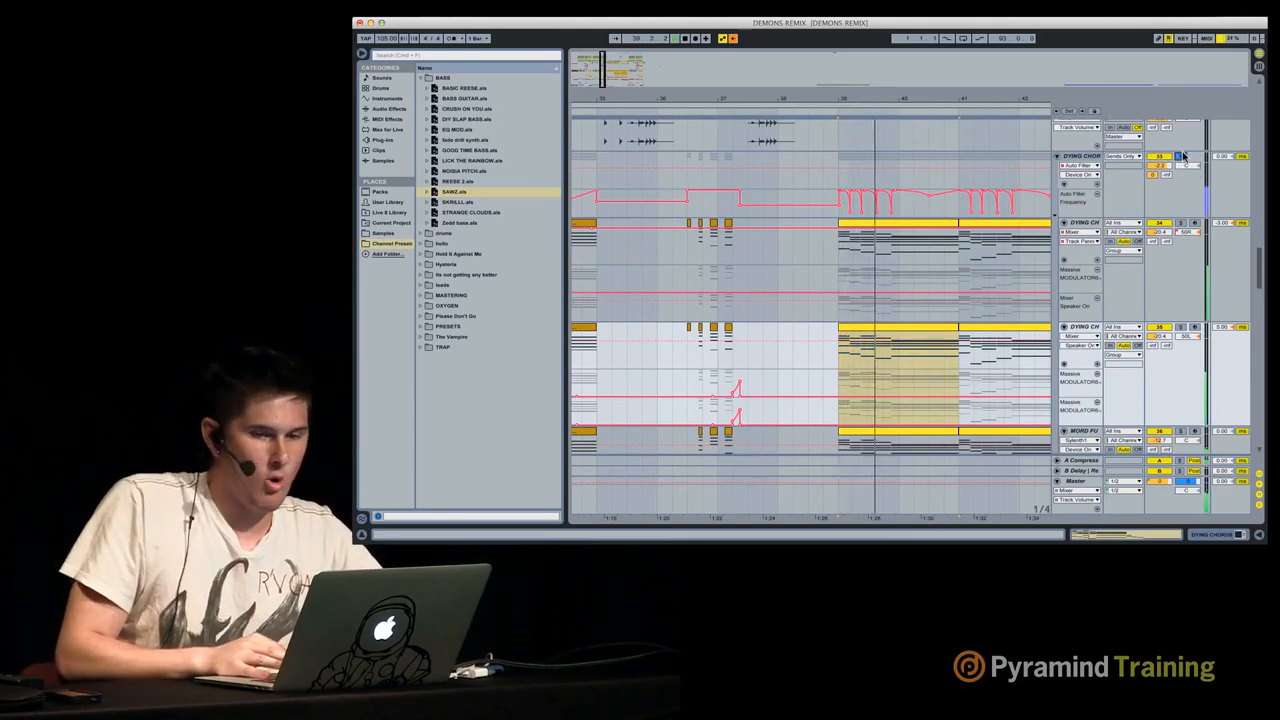
Step: Unsolo the chord group, select the 32 Audio clip just after bar 35, and play that track soloed
scroll(780, 234, left, 5)
scroll(850, 230, up, 5)
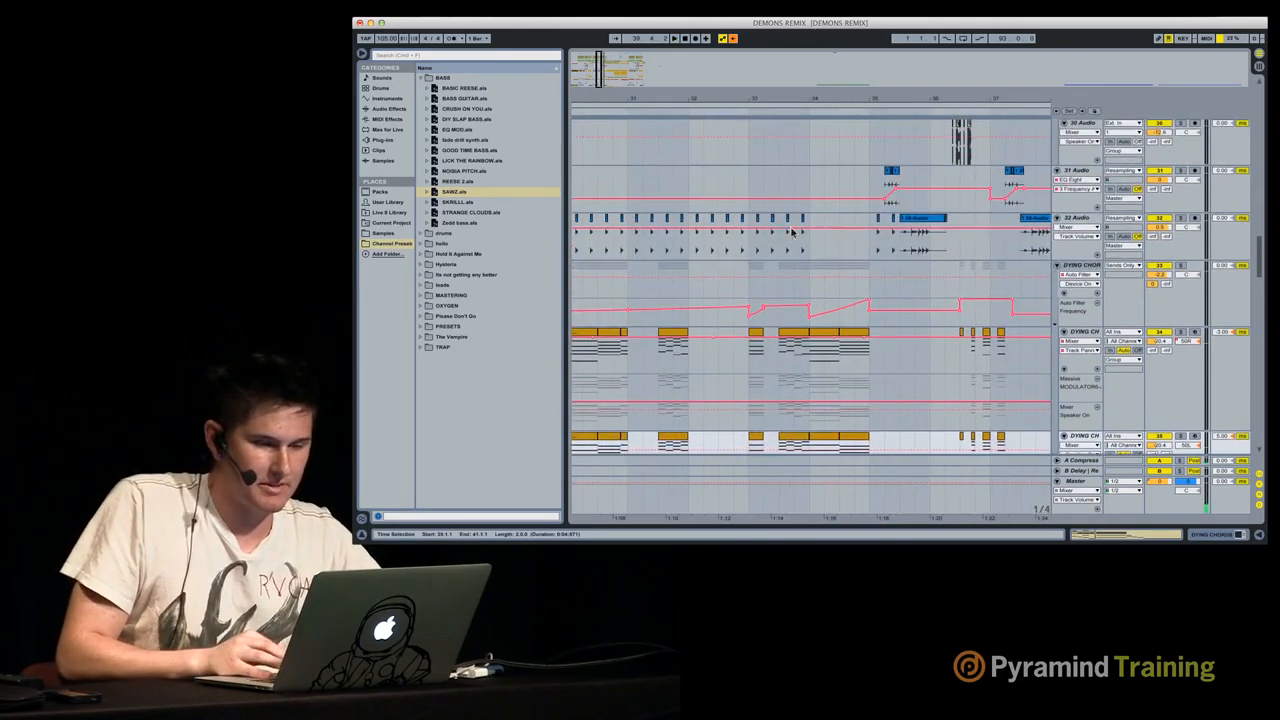
click(913, 222)
key(space)
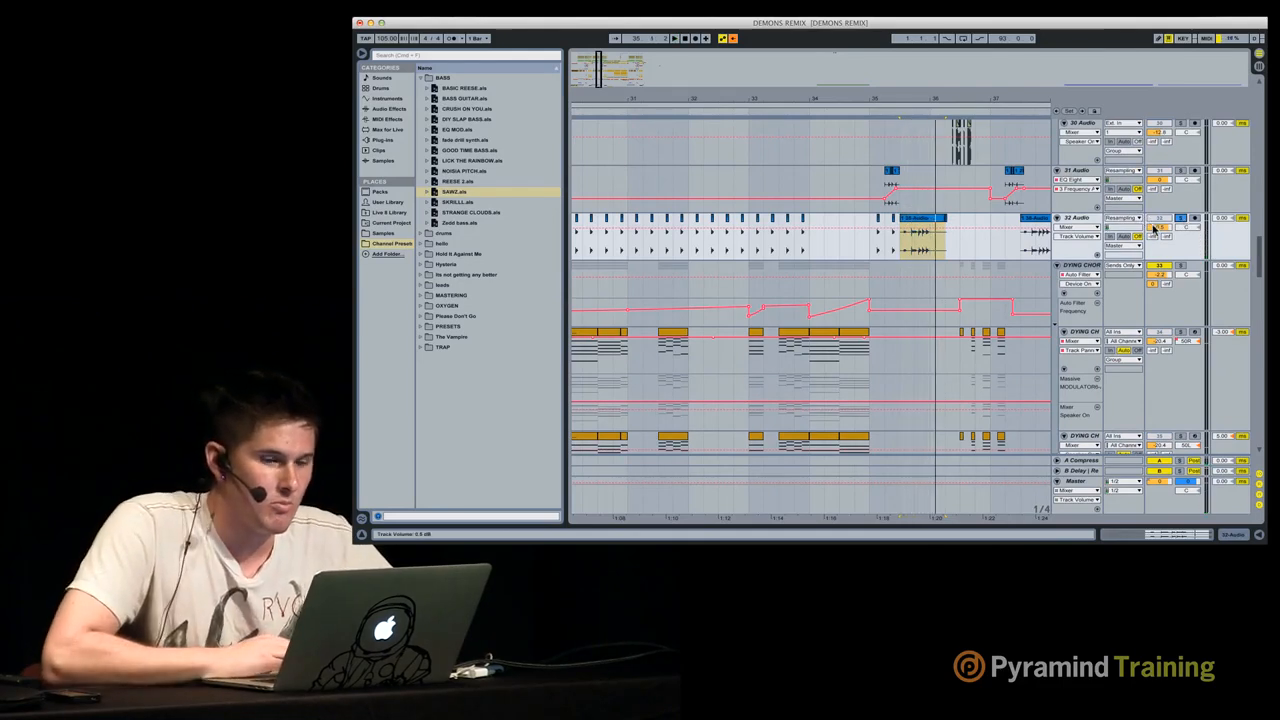
Step: Look over the chord tracks' clips and filter automation around bar 39, then back at the start of the arrangement
scroll(955, 263, down, 2)
scroll(955, 263, right, 2)
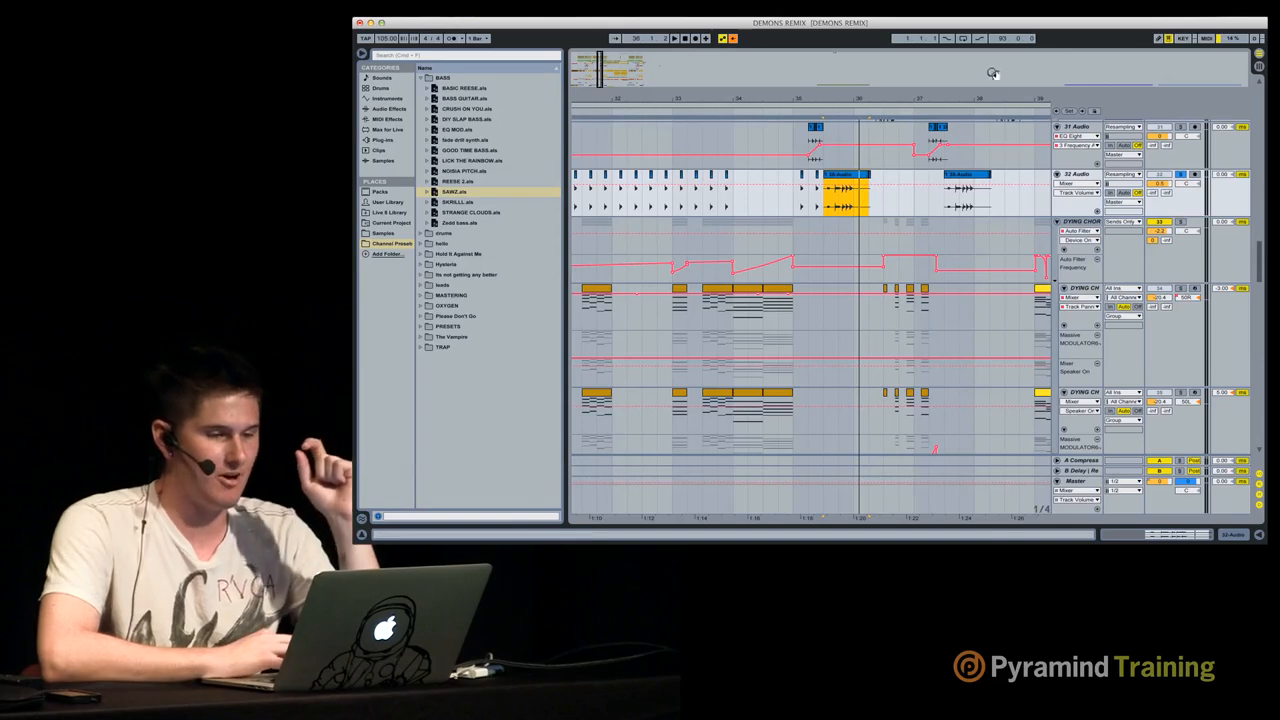
drag(996, 98, 833, 98)
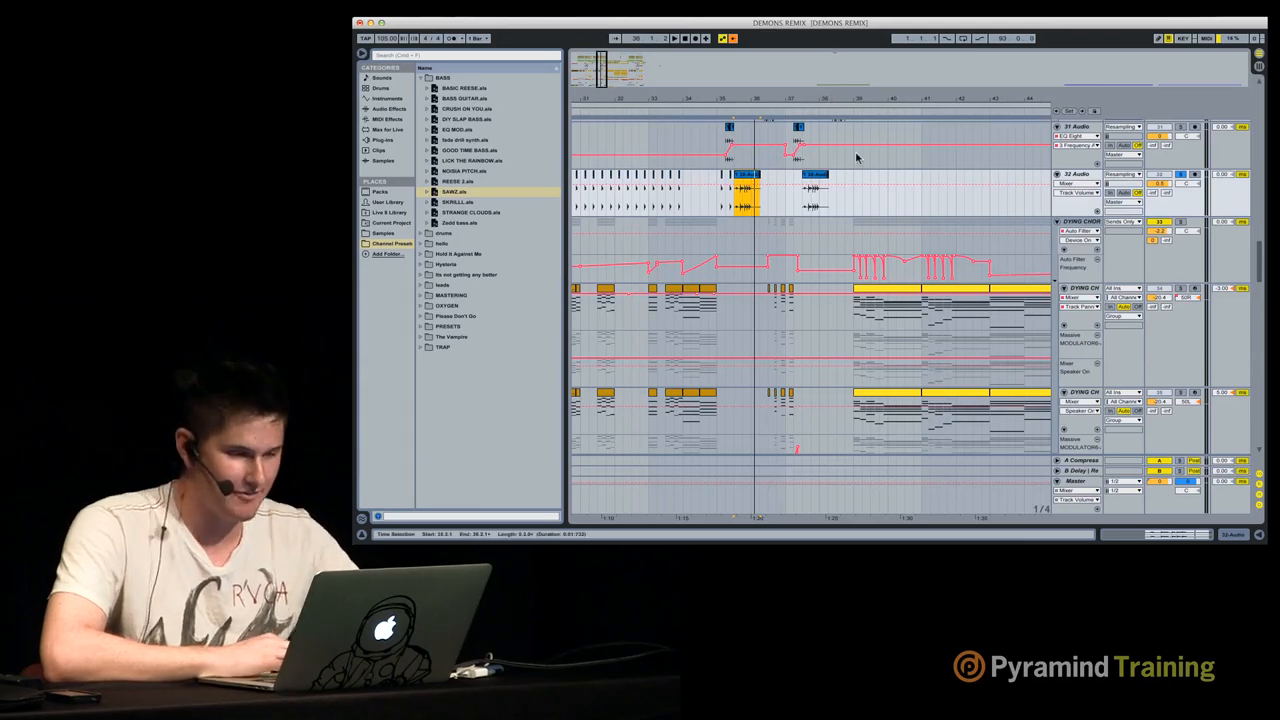
drag(1005, 98, 1016, 98)
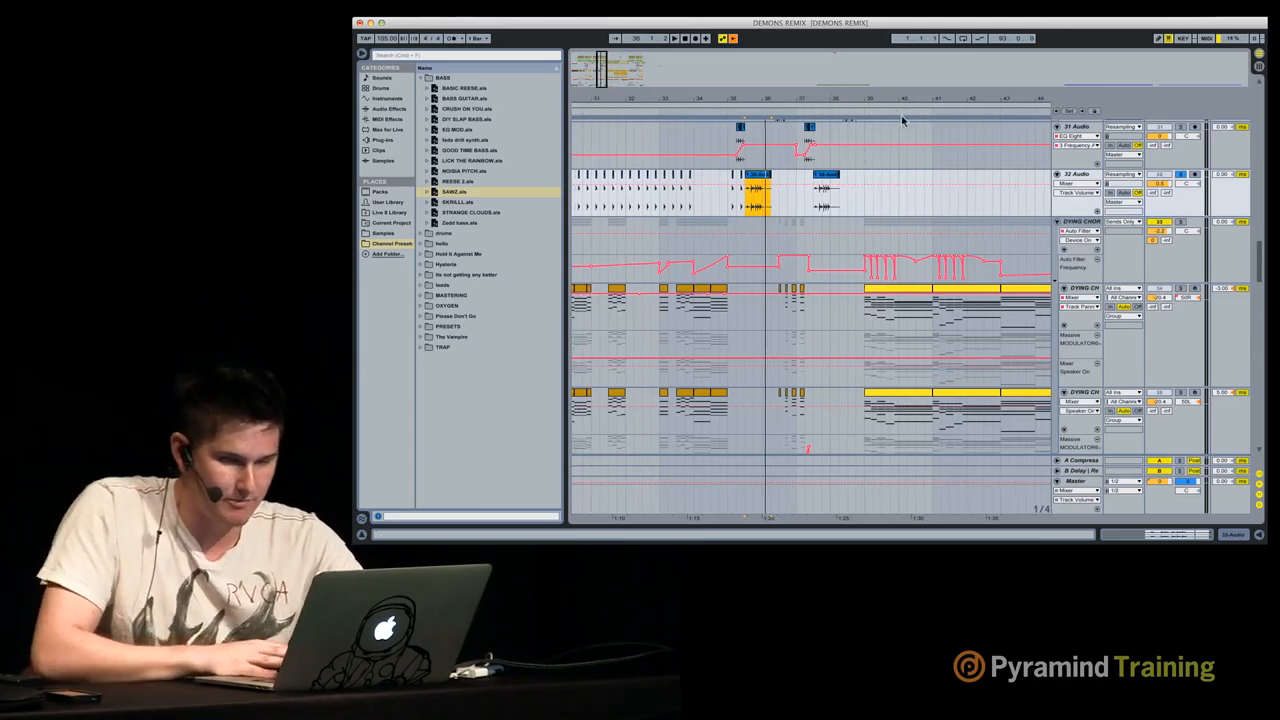
drag(869, 101, 819, 252)
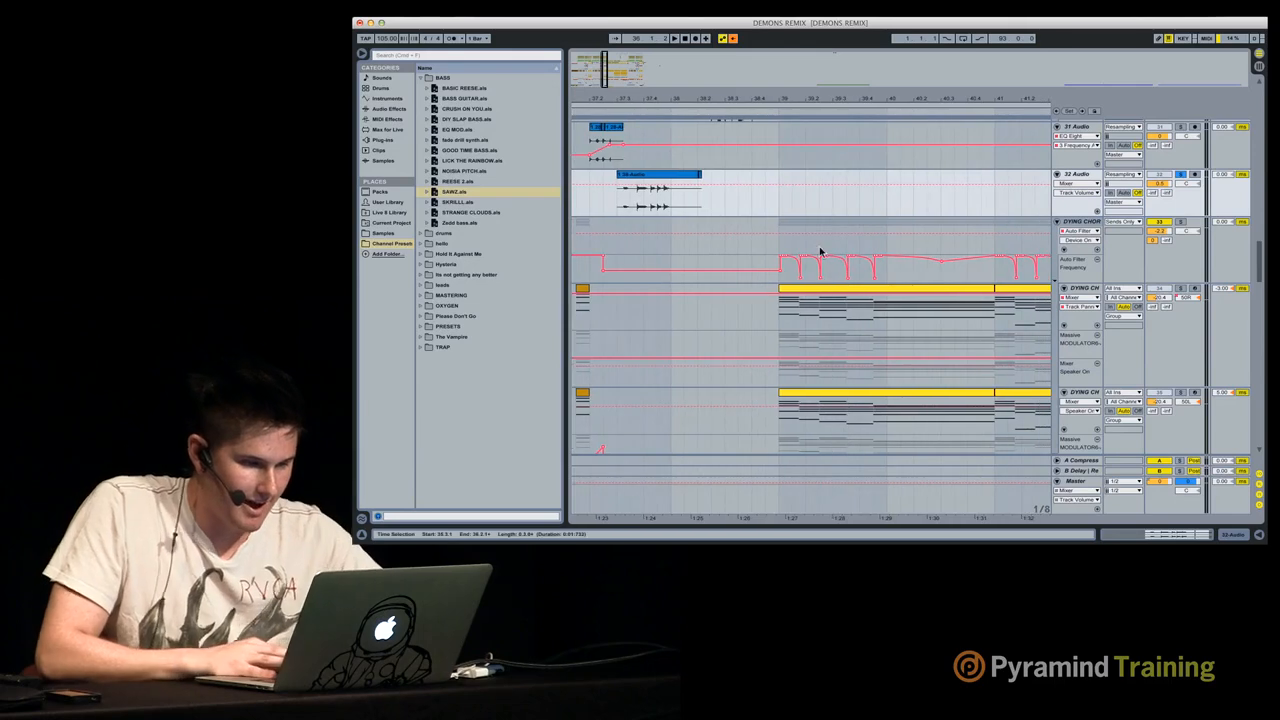
scroll(741, 305, left, 15)
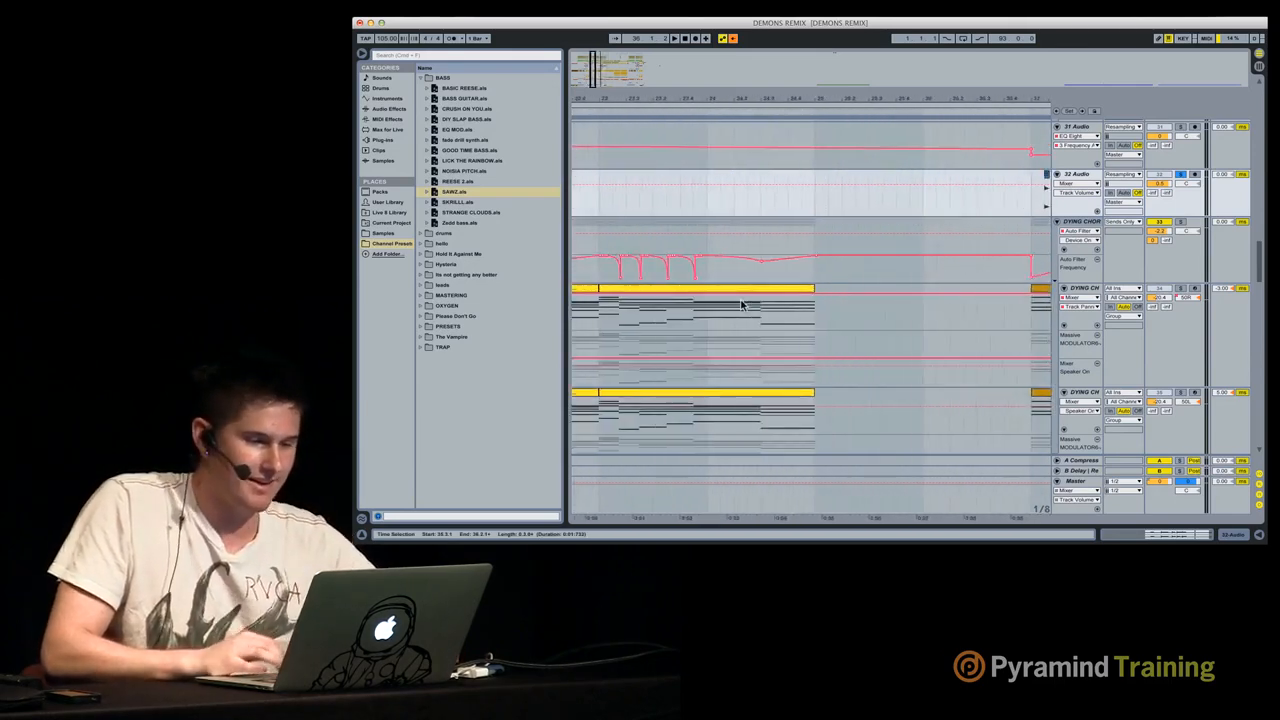
drag(740, 103, 940, 100)
scroll(796, 270, left, 1)
scroll(796, 270, up, 1)
scroll(795, 270, down, 1)
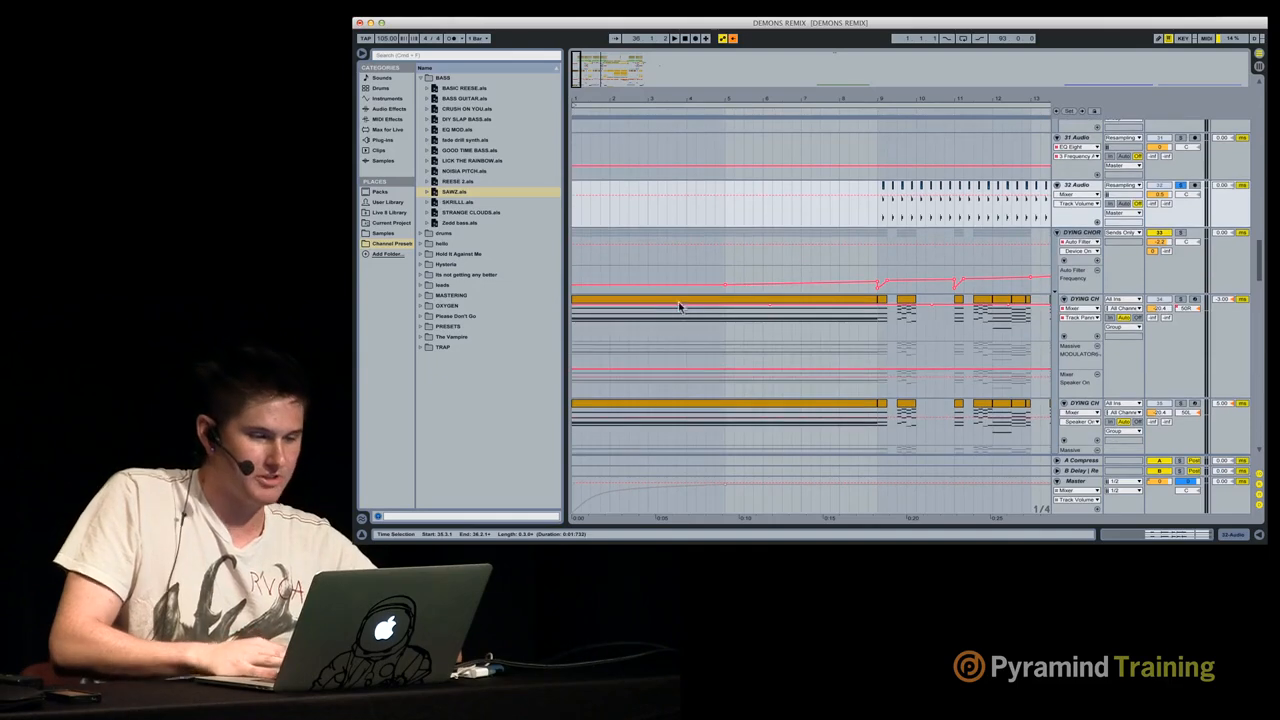
Step: Select the first chord track's long opening clip at bar 1, solo the DYING CHORDS group and play it
click(680, 302)
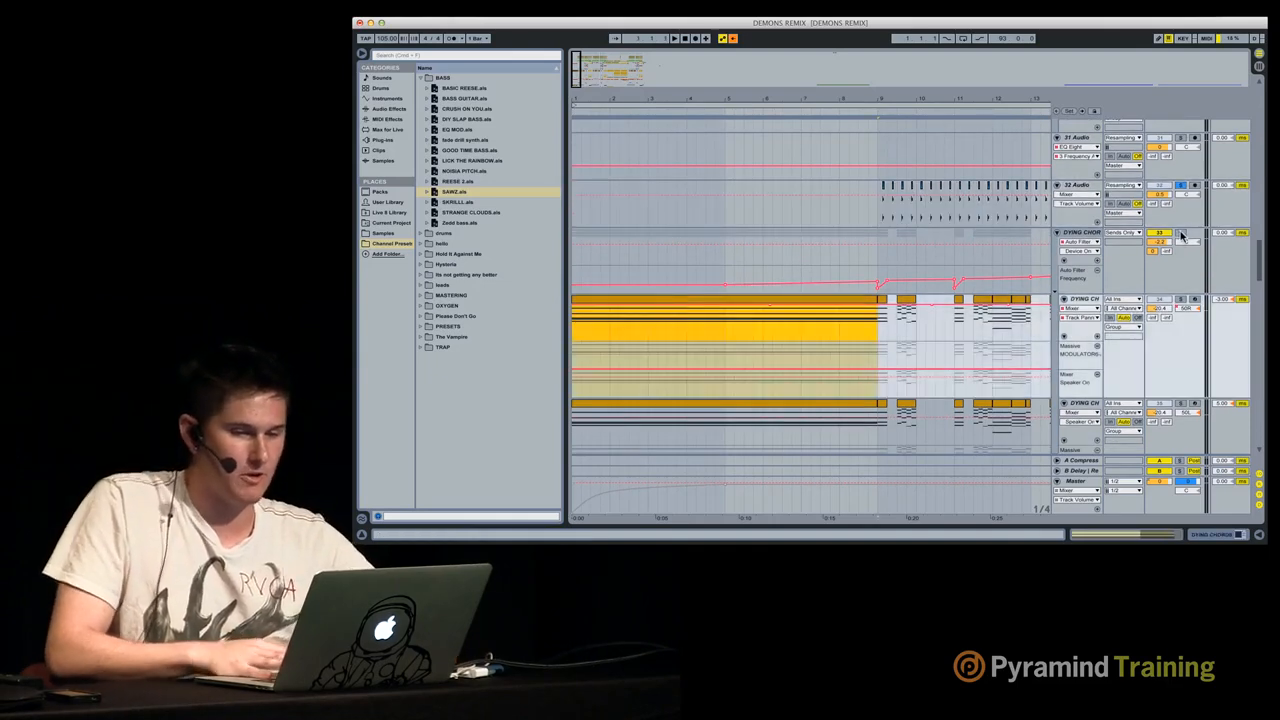
click(1084, 234)
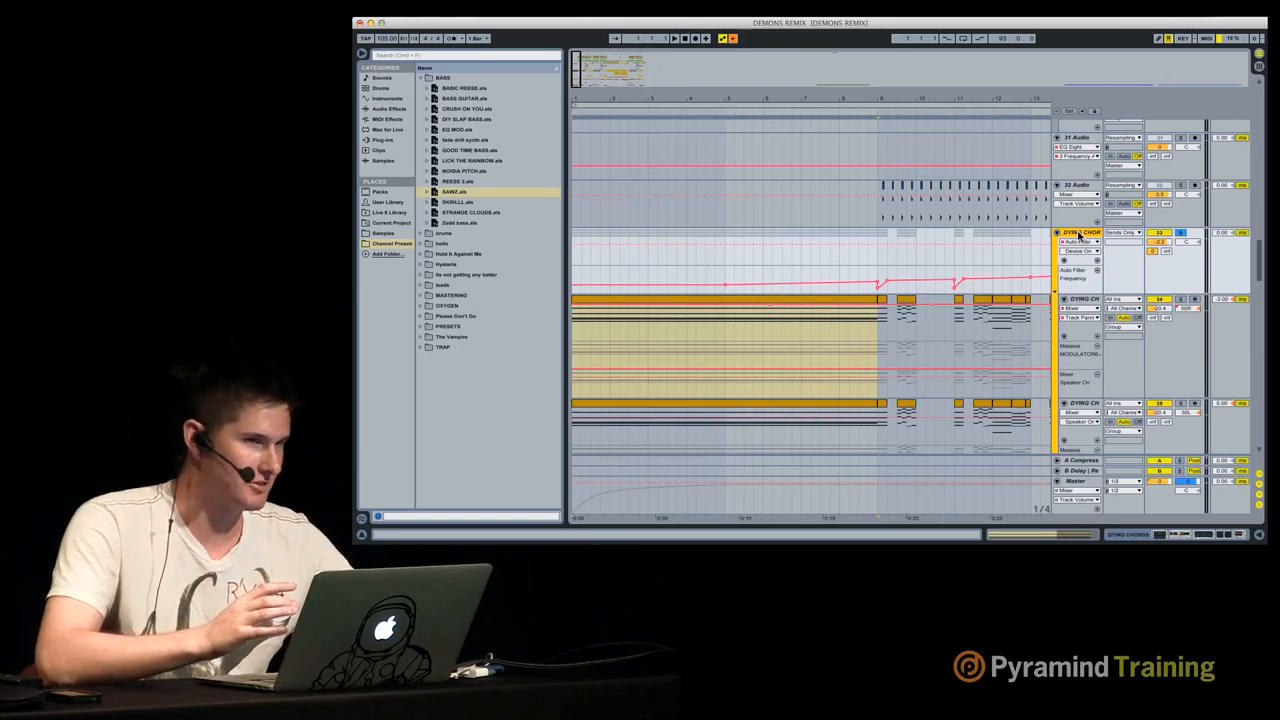
key(space)
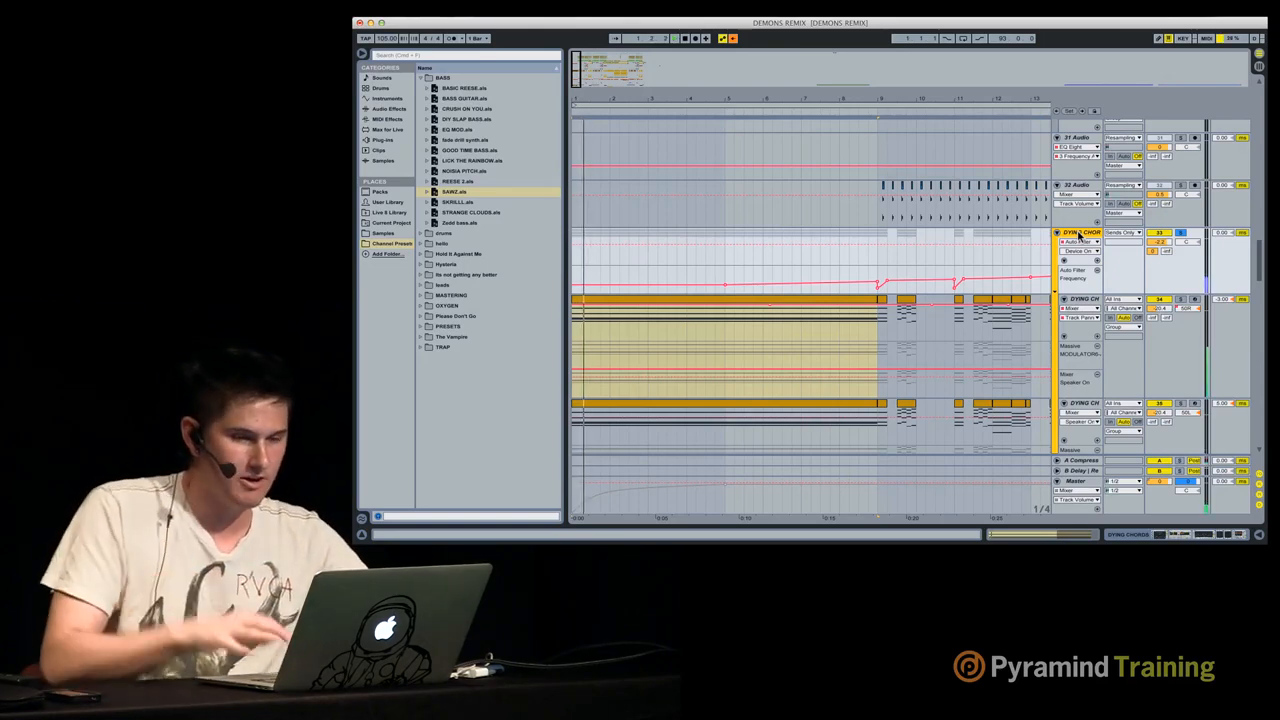
Step: Unsolo the DYING CHORDS group and play the full mix from the start of the arrangement
click(1183, 234)
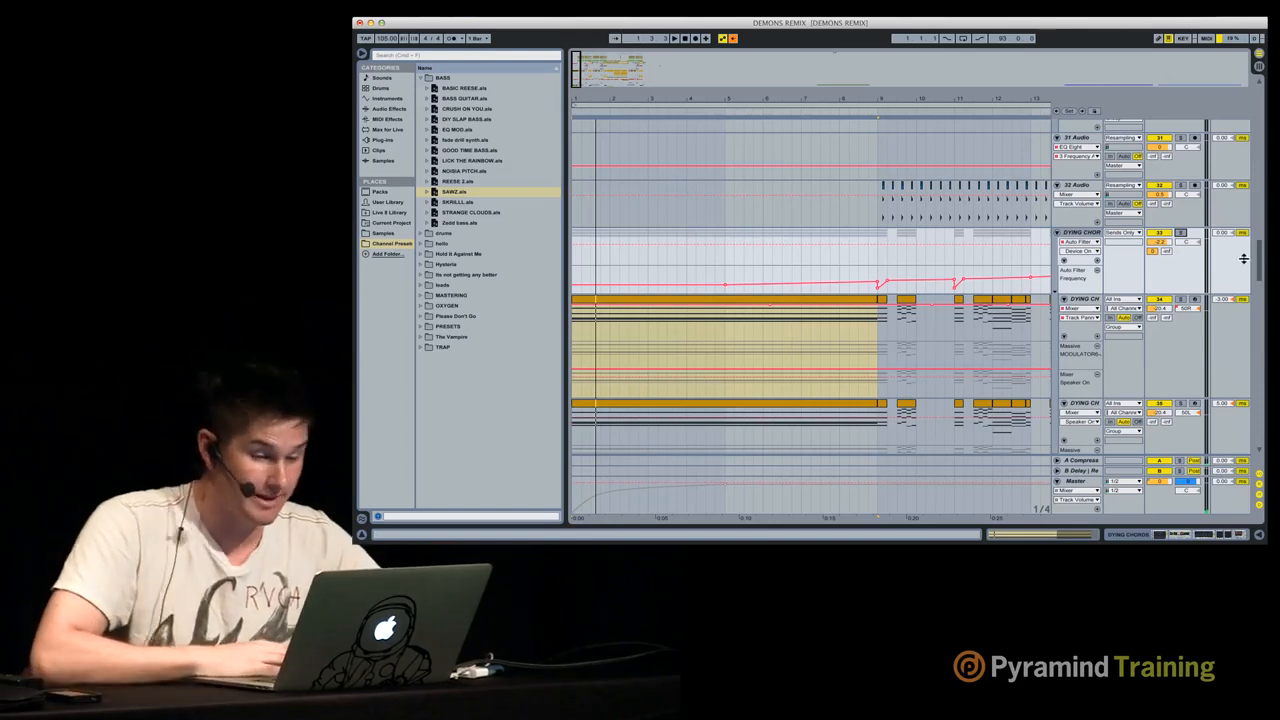
drag(960, 93, 831, 100)
key(space)
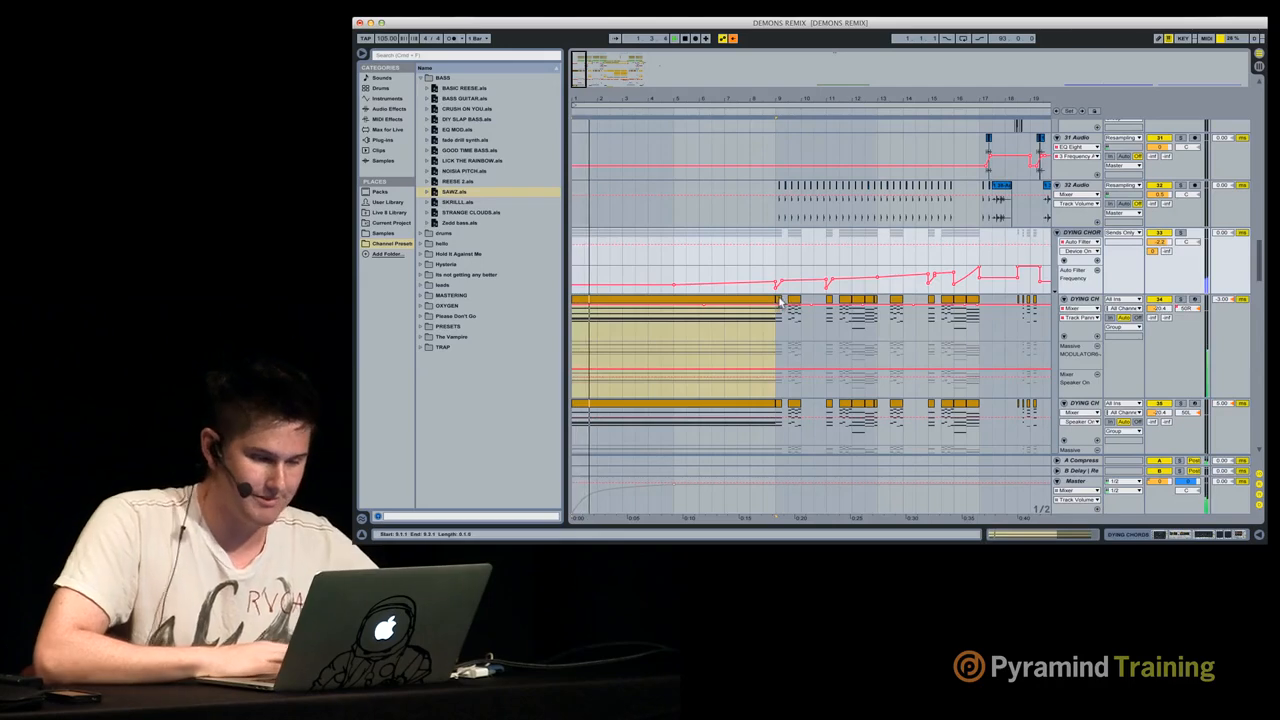
Step: Select the first chord track's clip at bar 21, solo the DYING CHORDS group, raise the output volume and play it
click(787, 303)
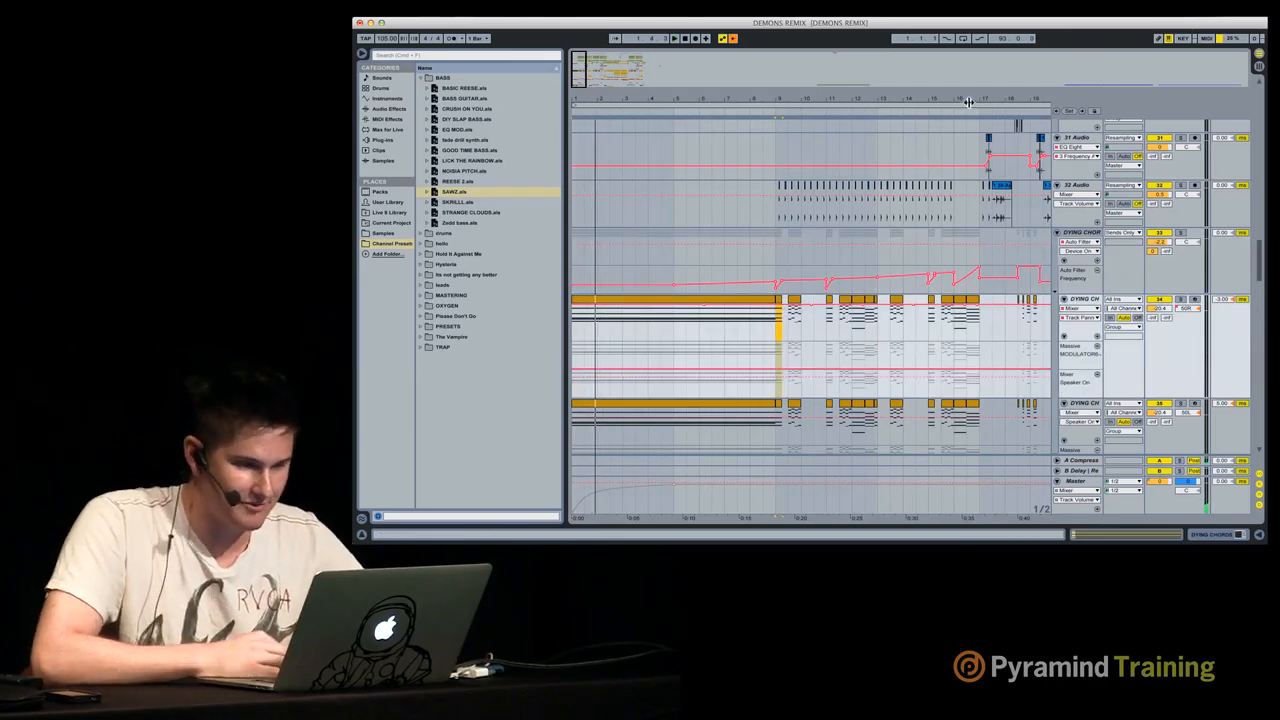
drag(968, 101, 786, 110)
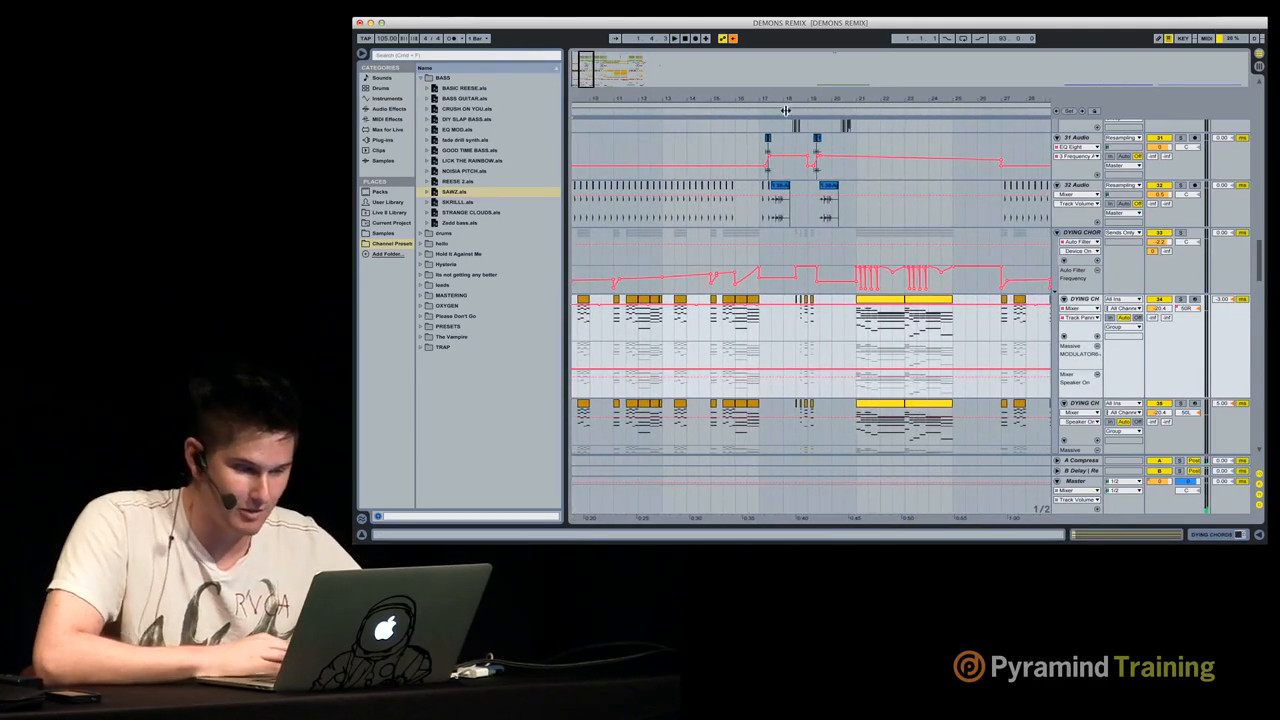
drag(882, 101, 878, 96)
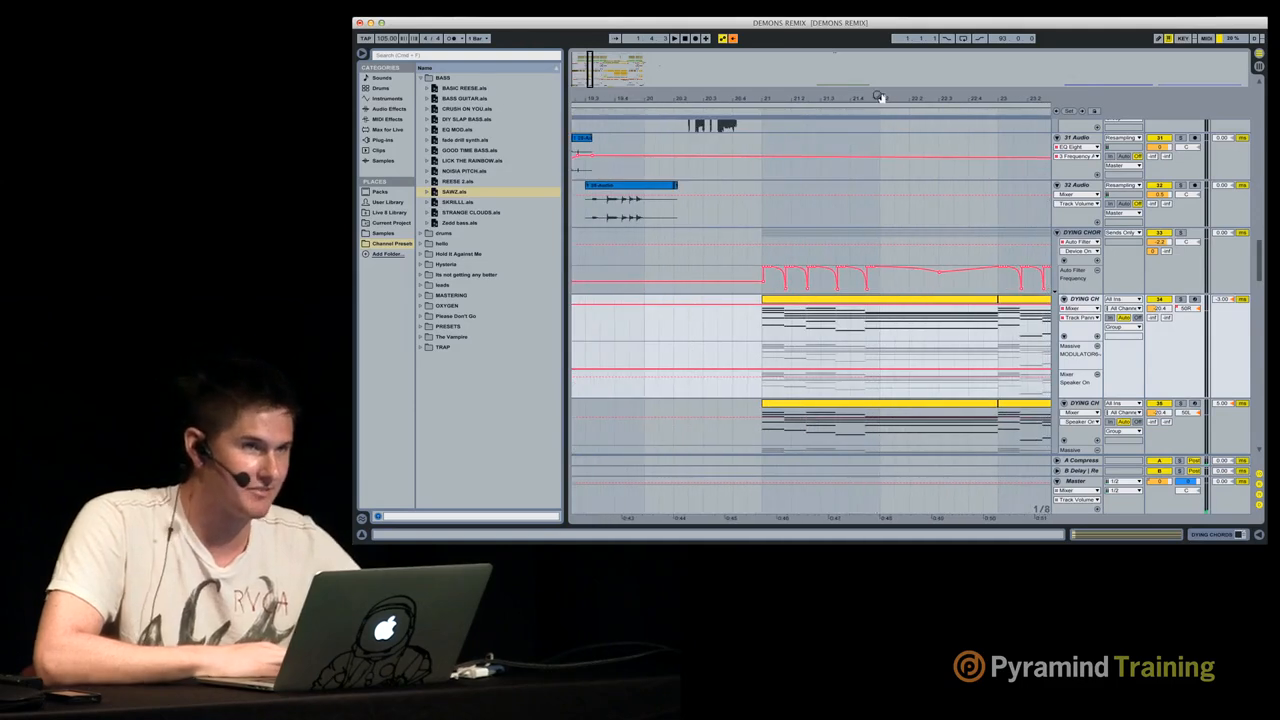
click(793, 303)
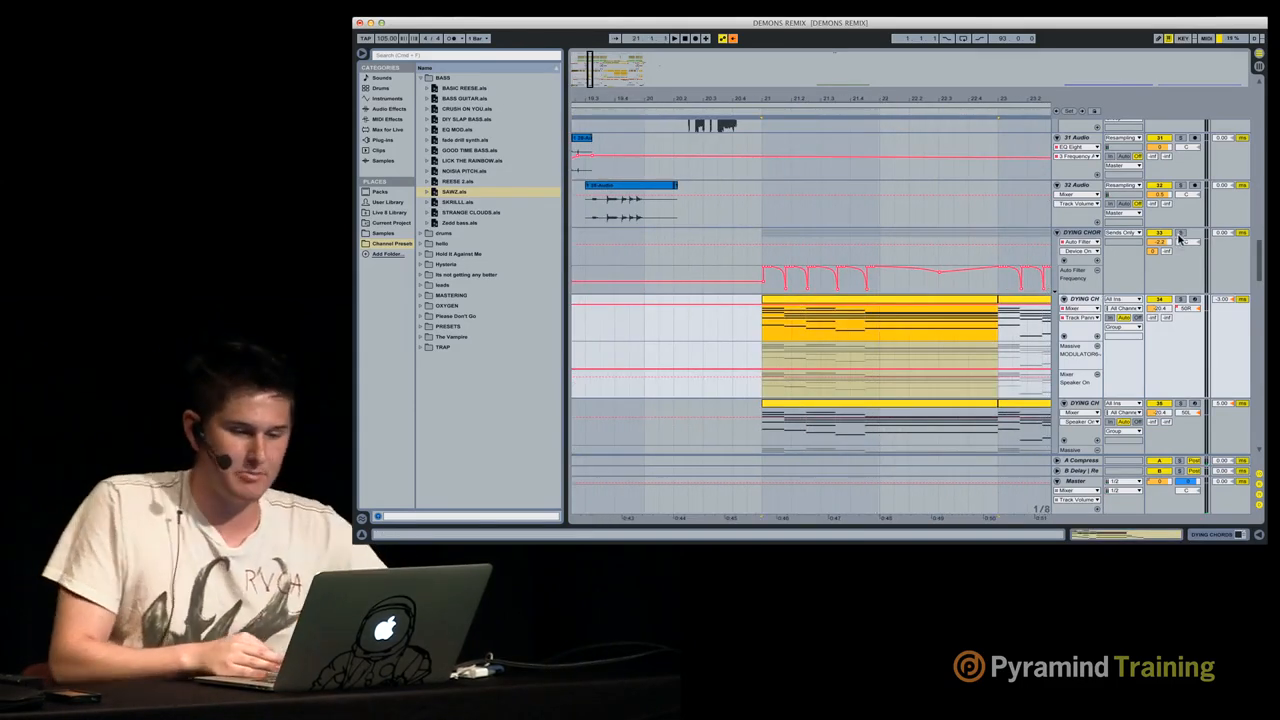
key(space)
key(XF86AudioRaiseVolume)
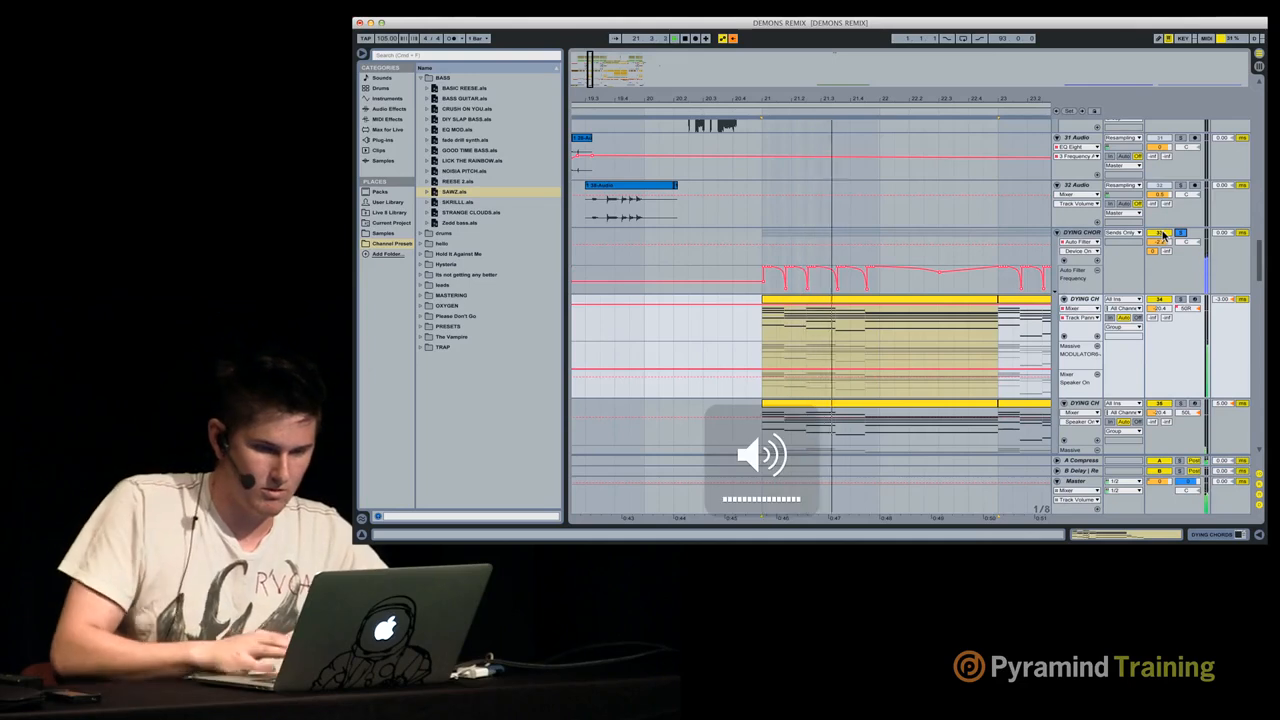
key(space)
Step: Show the DYING CHORDS group's effect chain and play the bar 21 chords with its Auto Filter switched off
double_click(1093, 234)
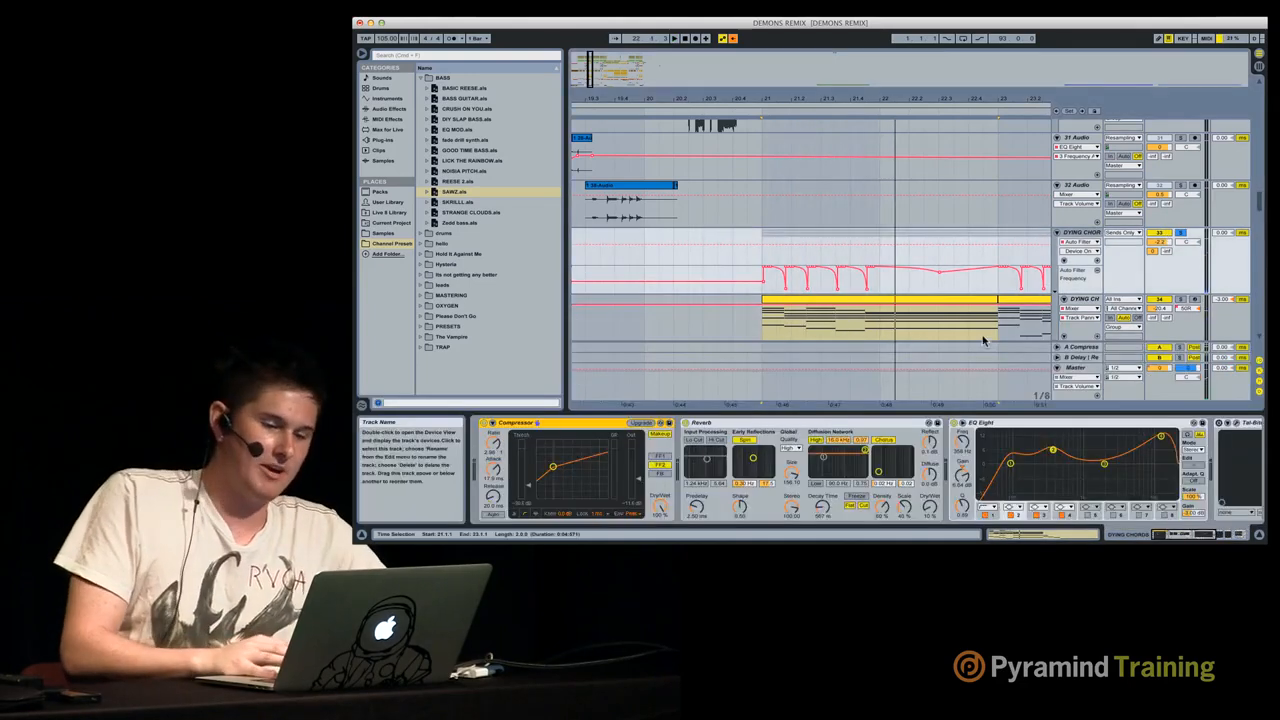
scroll(1000, 465, right, 5)
key(space)
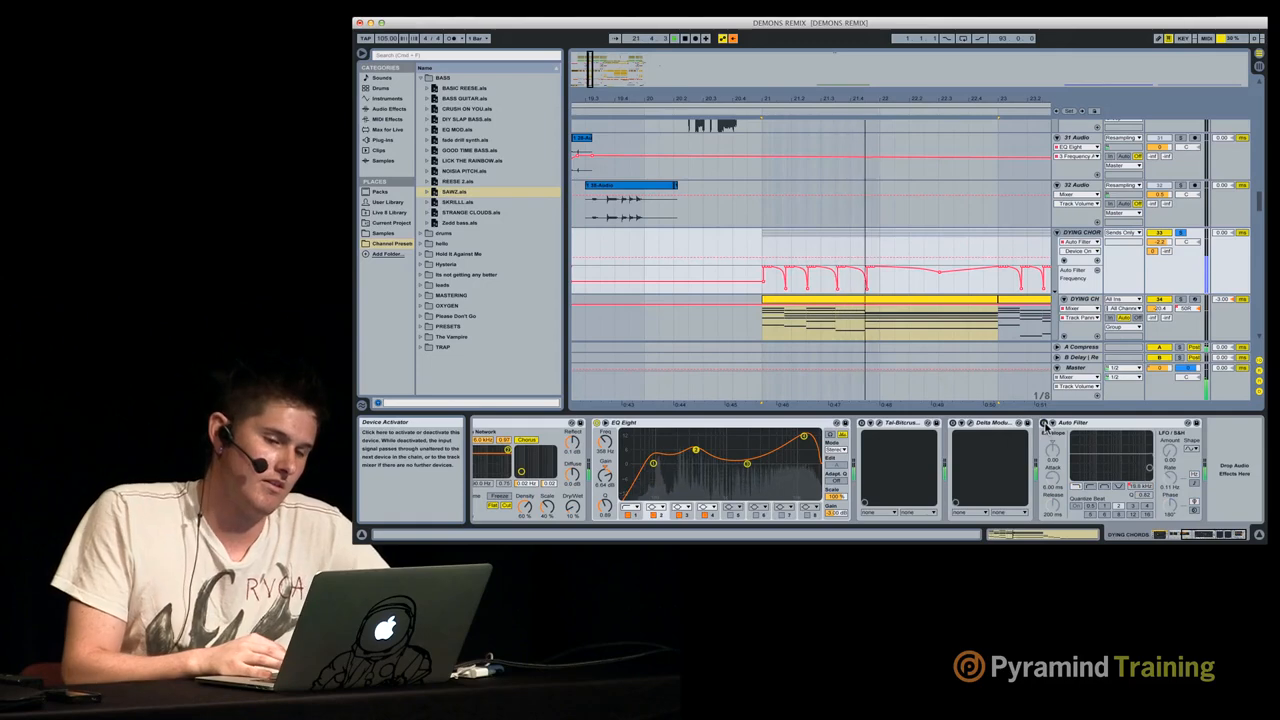
Step: Unsolo the DYING CHORDS group and play the full mix from bar 21 with the Auto Filter still off
click(1182, 236)
key(space)
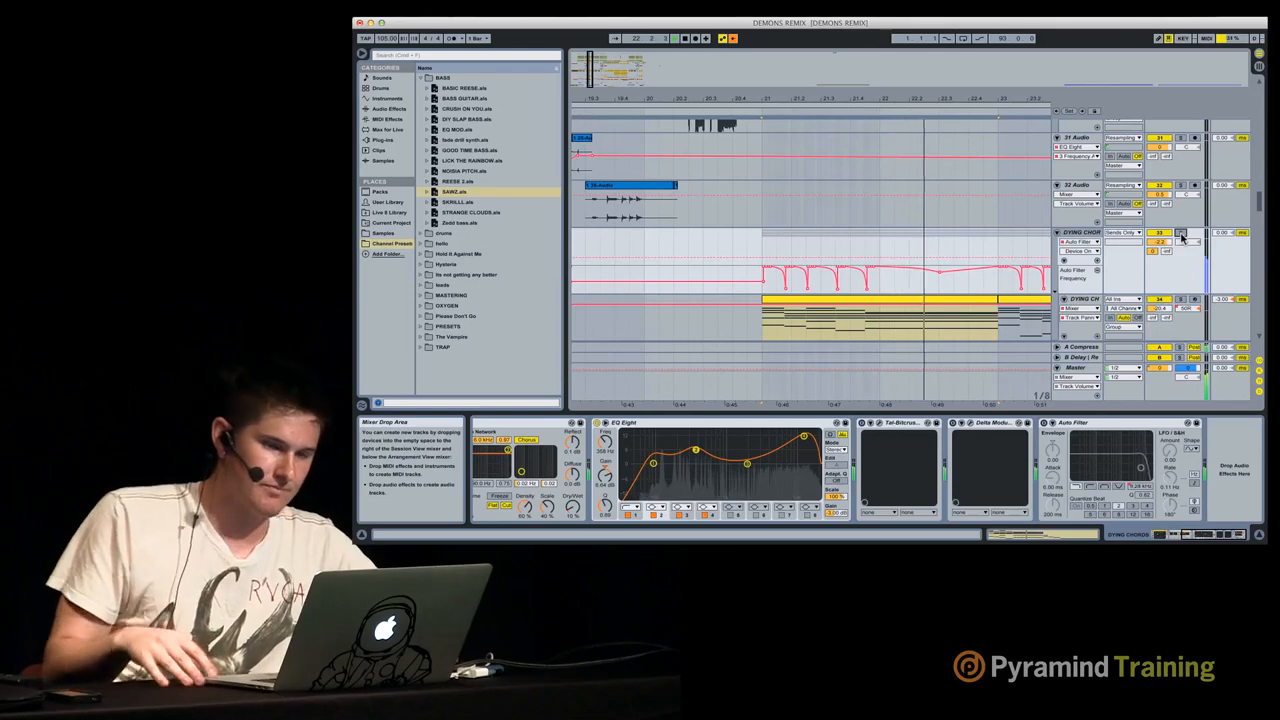
key(space)
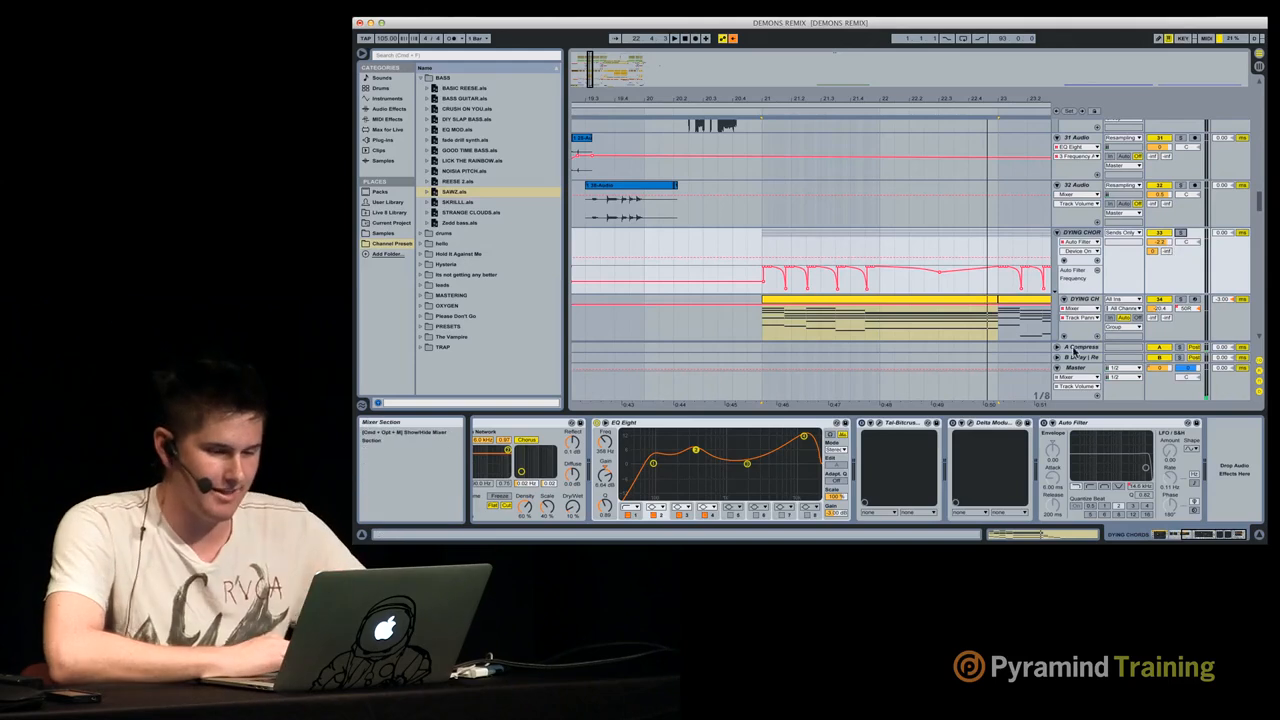
Step: Switch the DYING CHORDS group's Auto Filter on and play the full mix from bar 21 again
click(1044, 424)
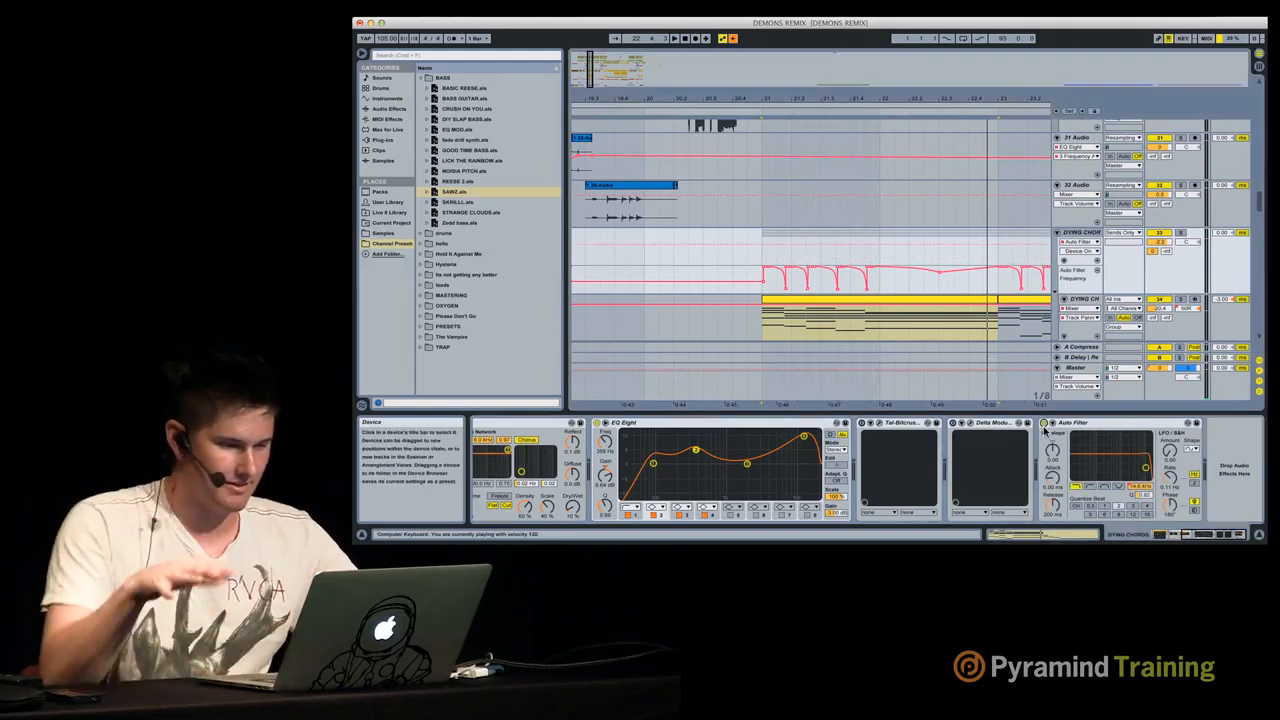
key(space)
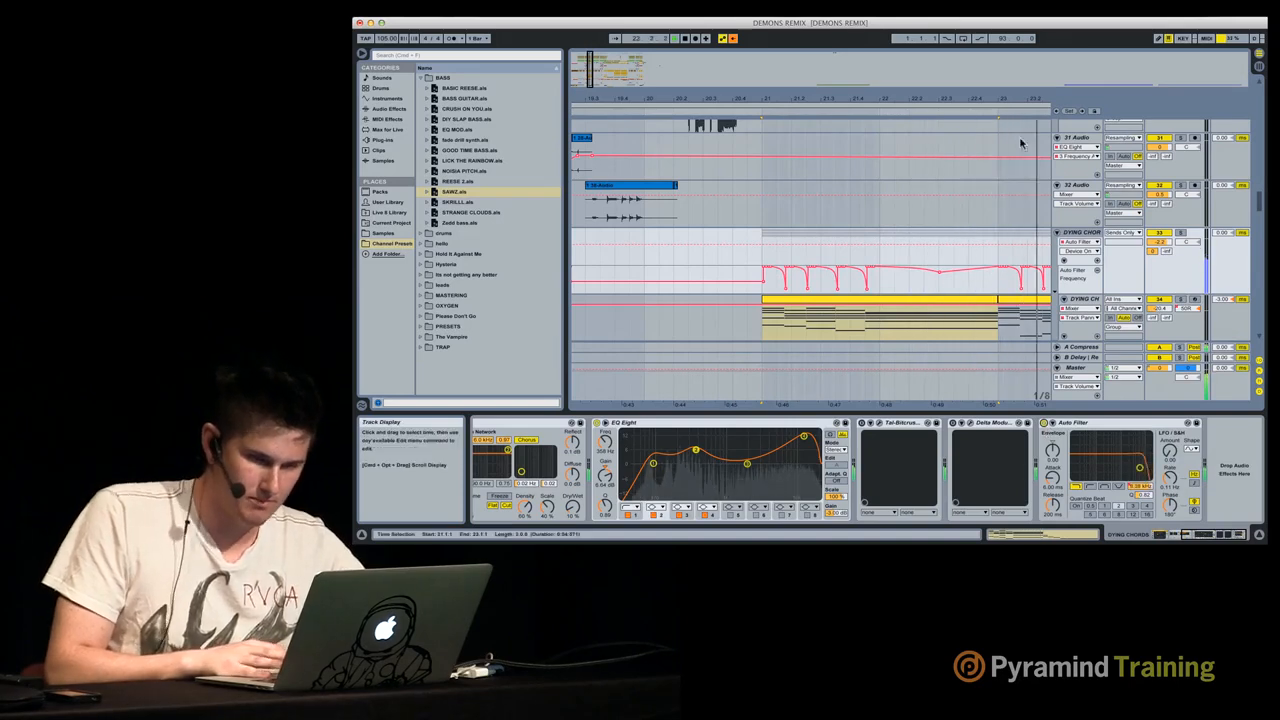
Step: Hide the group's device chain and play the full mix from about bar 40
drag(1027, 91, 840, 97)
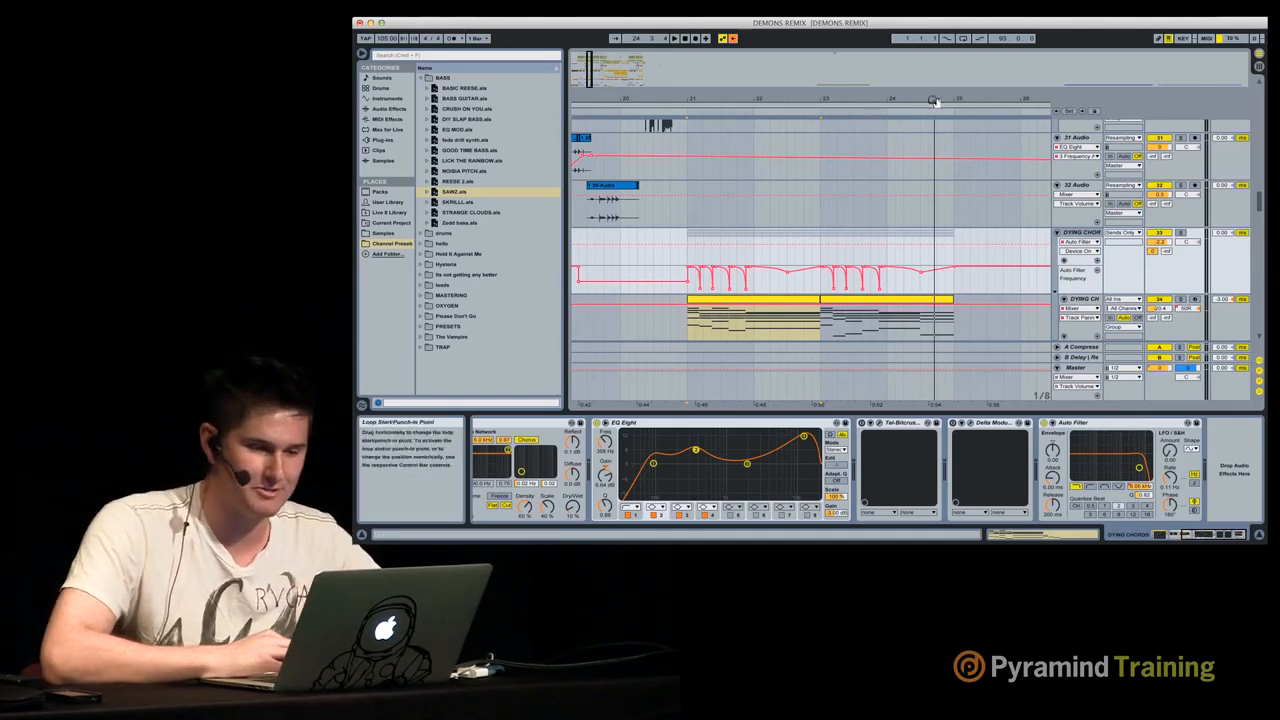
drag(933, 101, 928, 73)
scroll(1022, 288, right, 2)
scroll(1022, 288, up, 1)
scroll(1022, 288, right, 3)
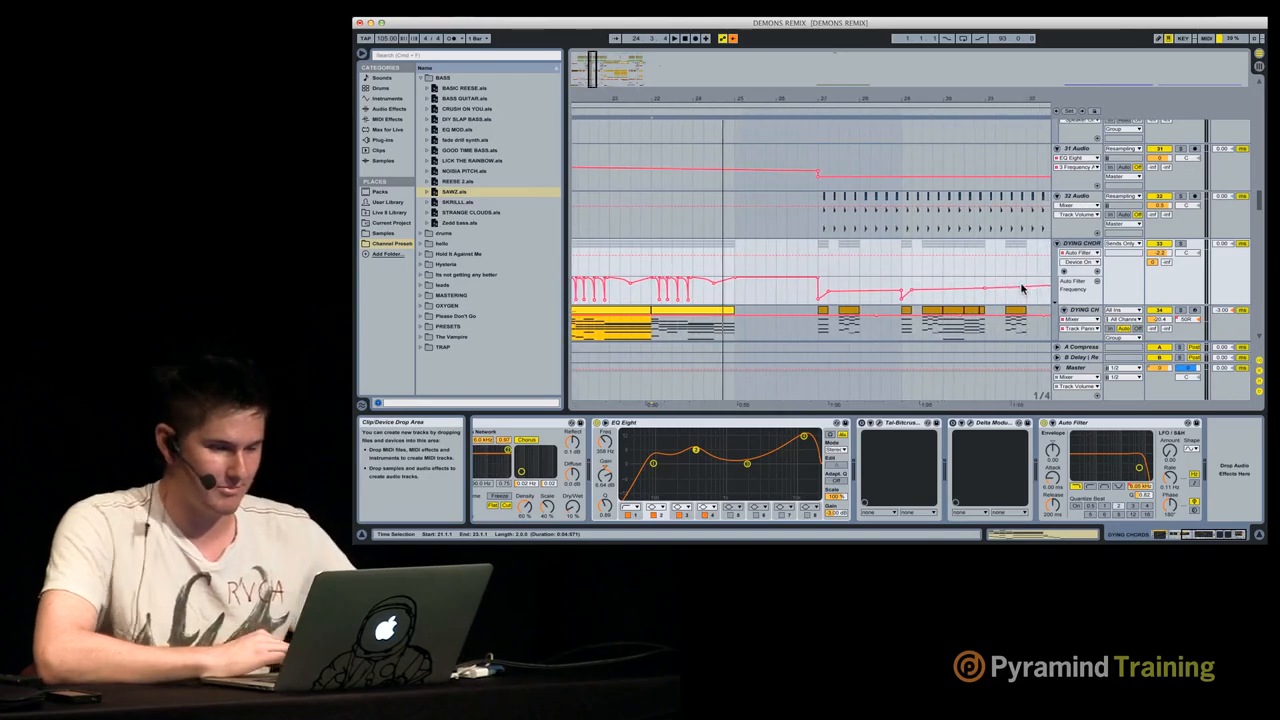
scroll(1022, 288, down, 1)
double_click(1030, 413)
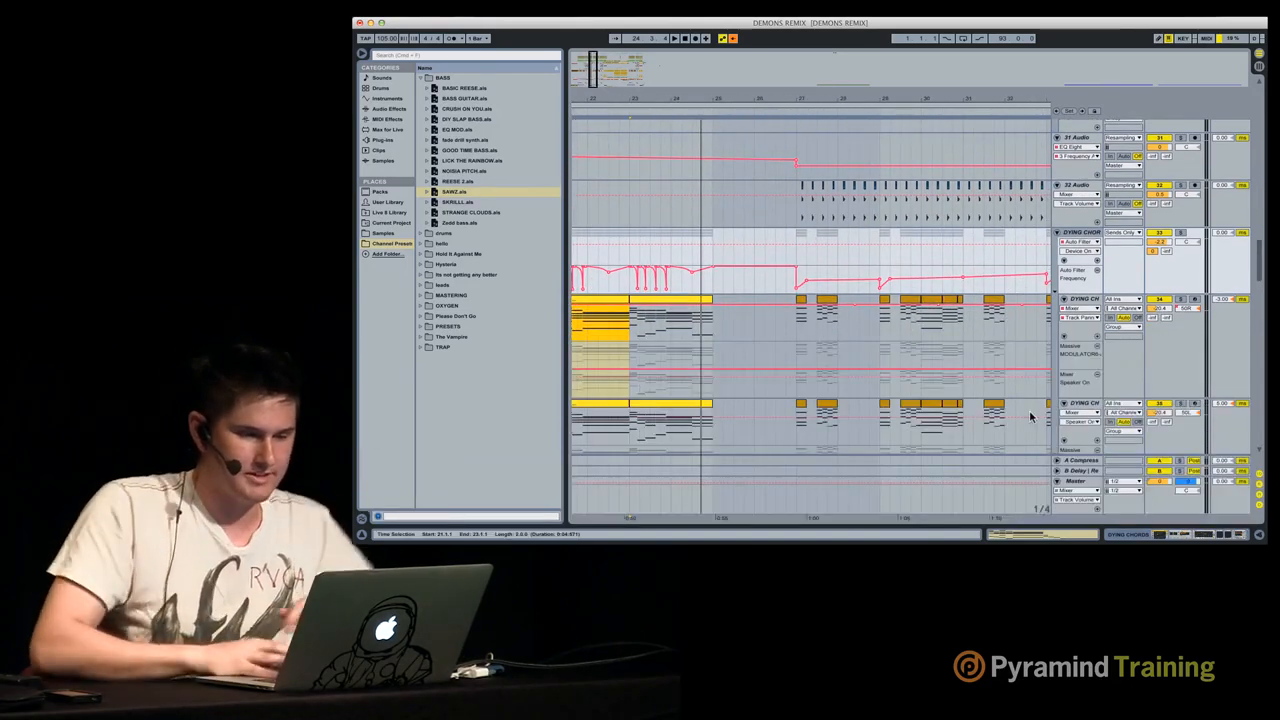
drag(960, 99, 952, 99)
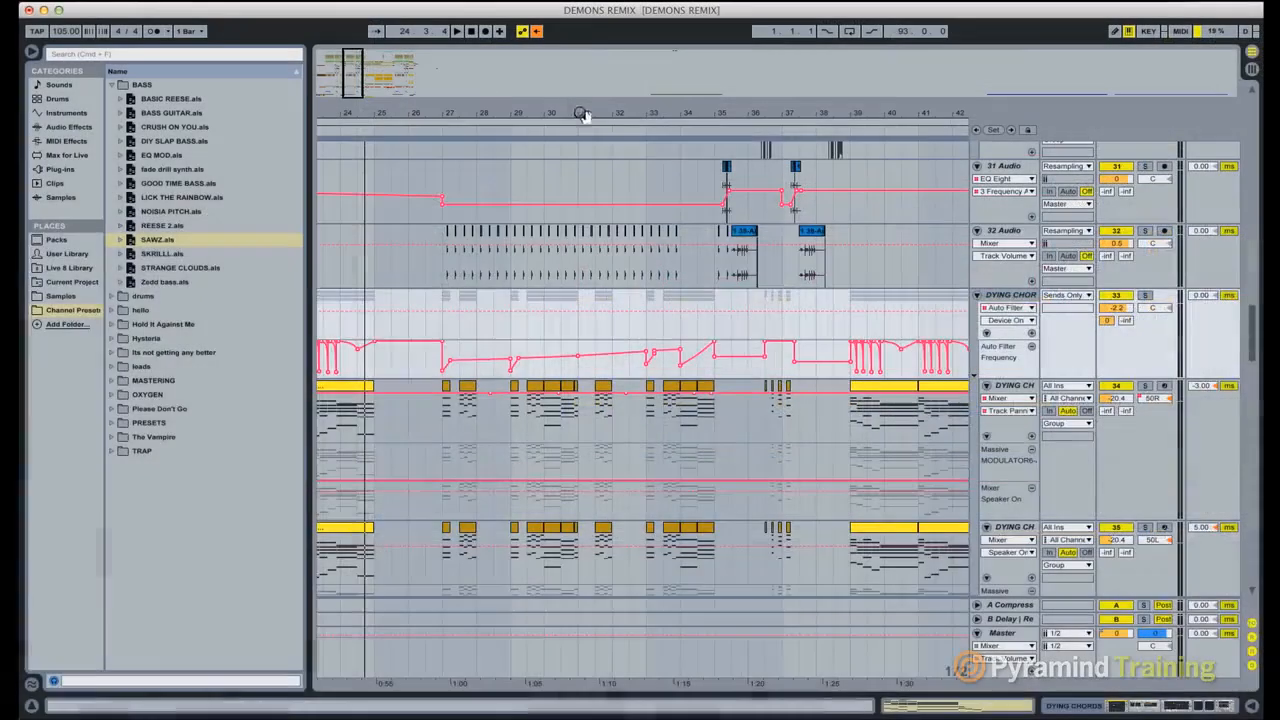
click(886, 128)
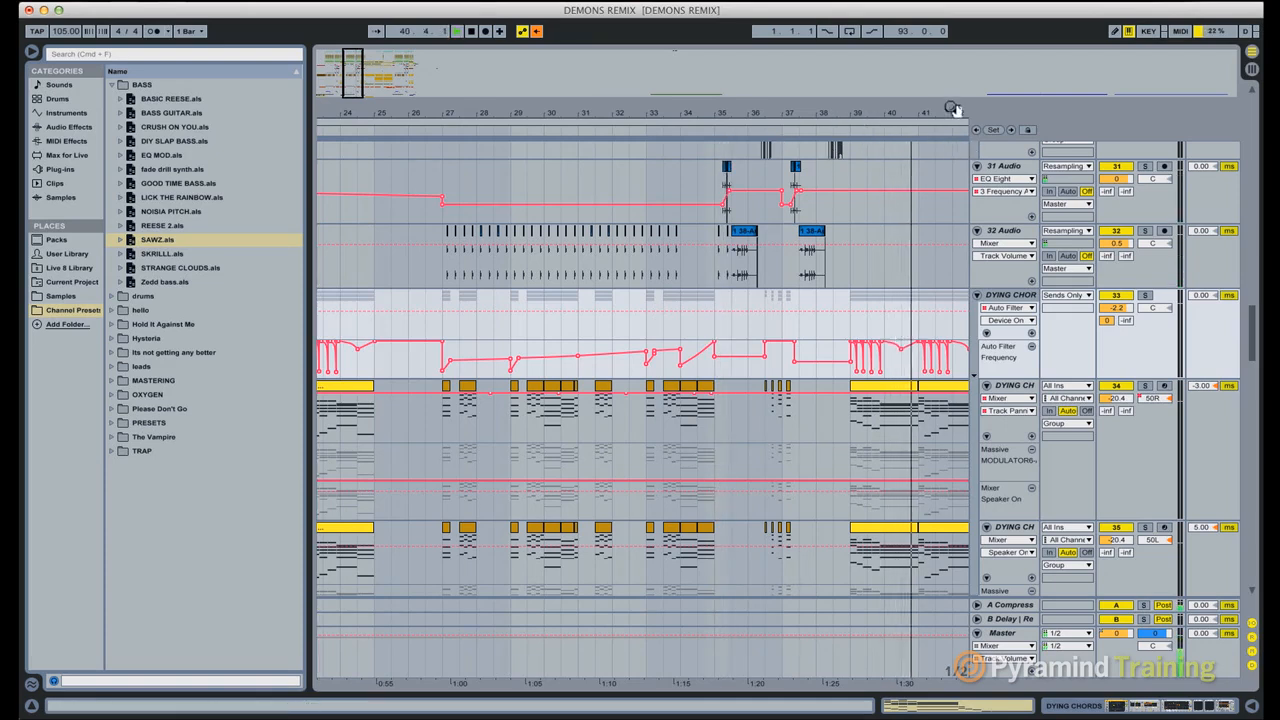
Step: Select the 45 Reaktor5 track's first clip at bar 39, play that track soloed, and open its Reaktor5 plug-in window
scroll(896, 195, down, 6)
scroll(896, 187, down, 10)
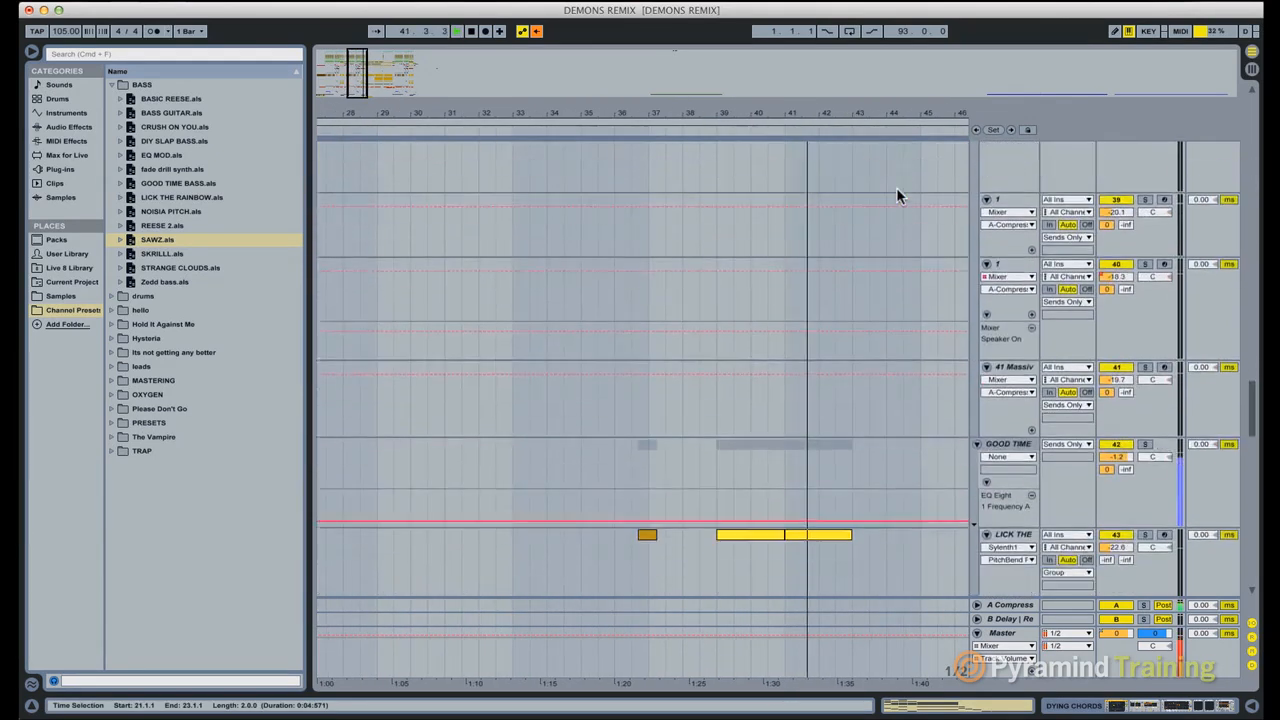
key(space)
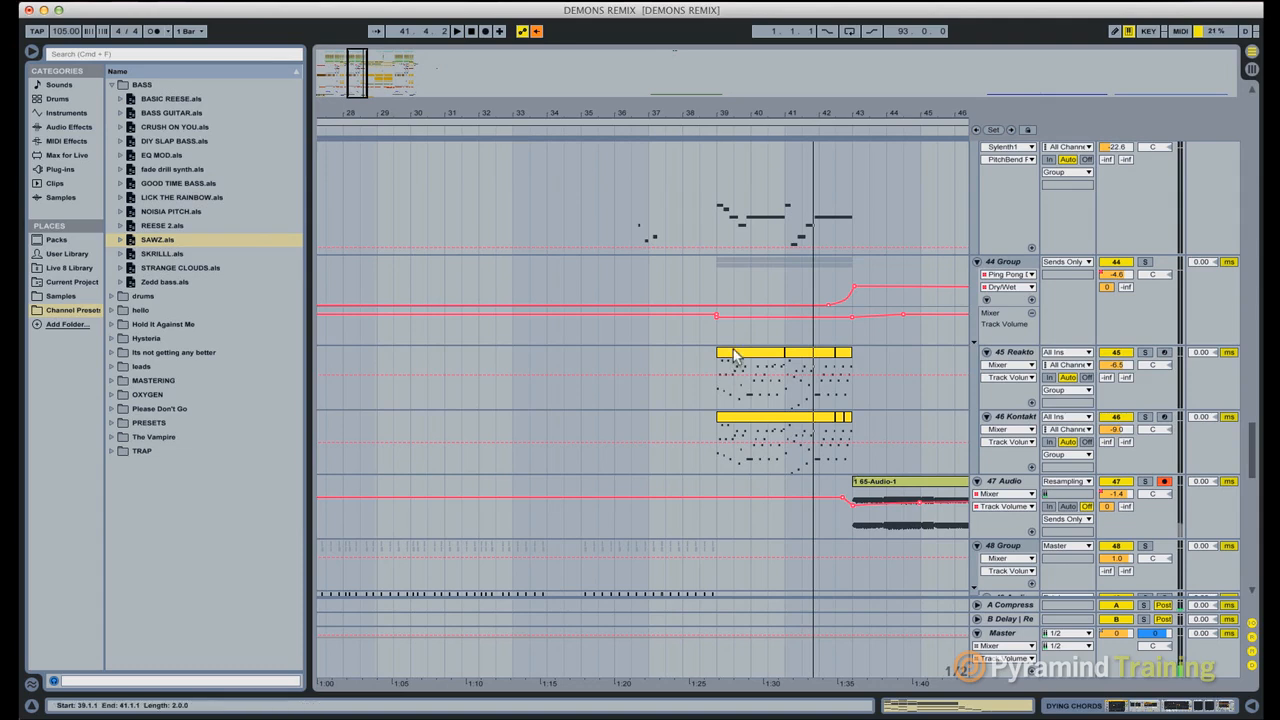
click(737, 363)
click(1145, 353)
key(space)
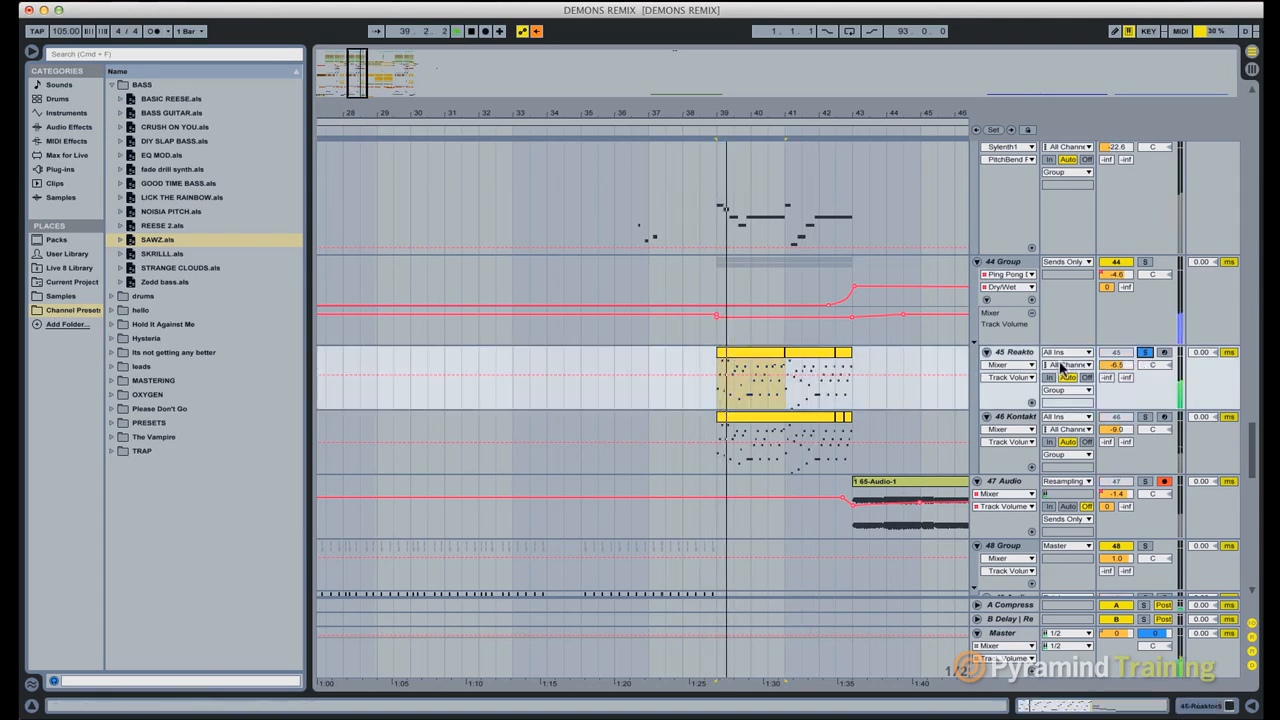
double_click(1020, 352)
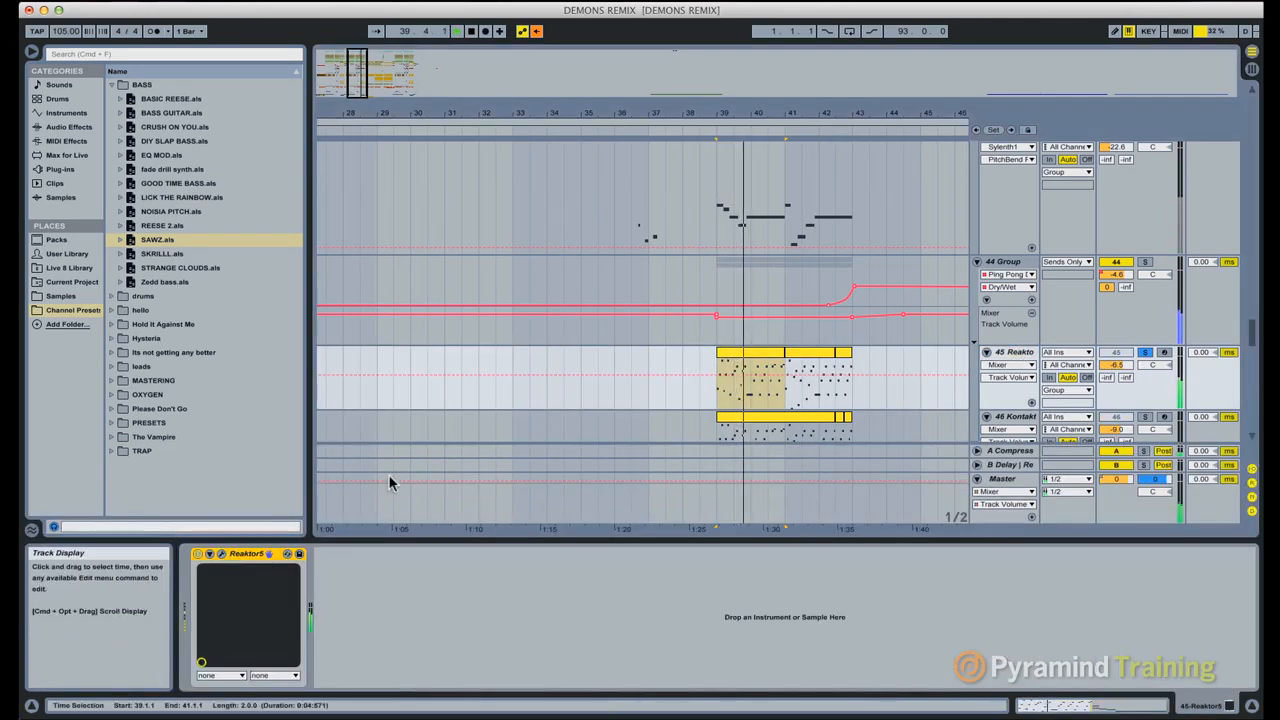
click(221, 553)
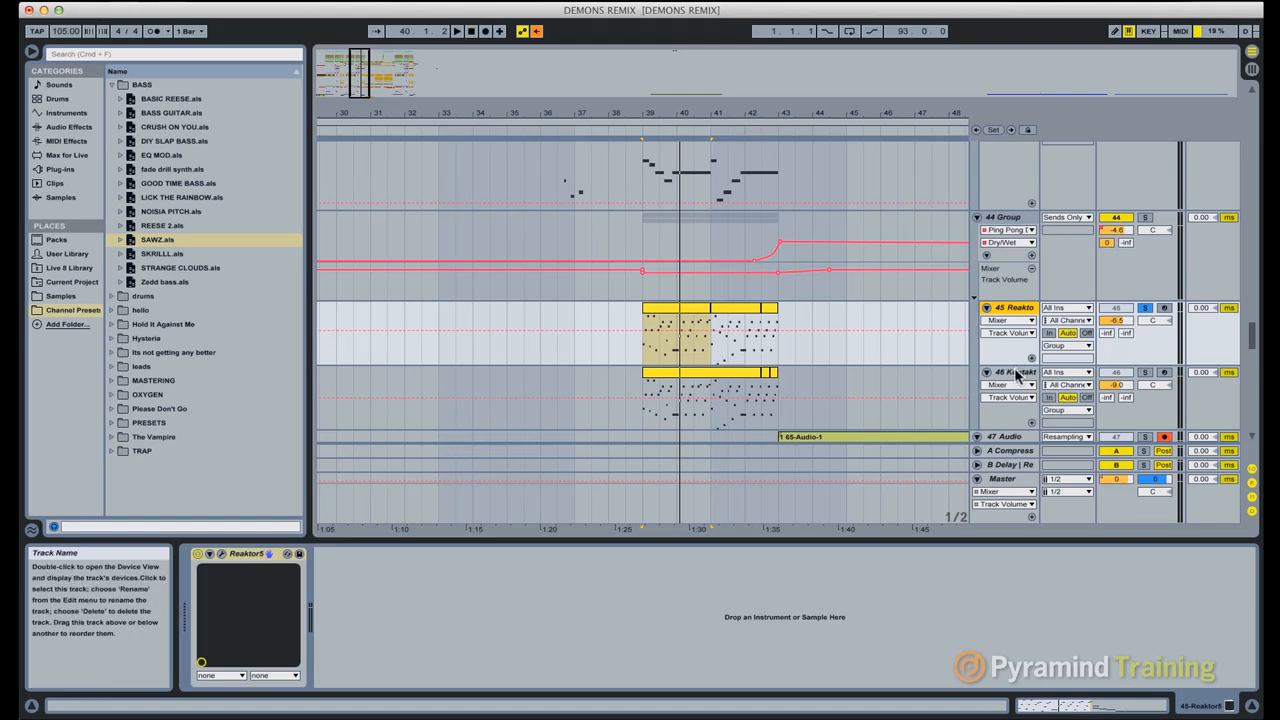
Step: Solo the 46 Kontakt 5 track, play it from bar 39, and open its Kontakt 5 plug-in window
click(1014, 372)
click(1145, 373)
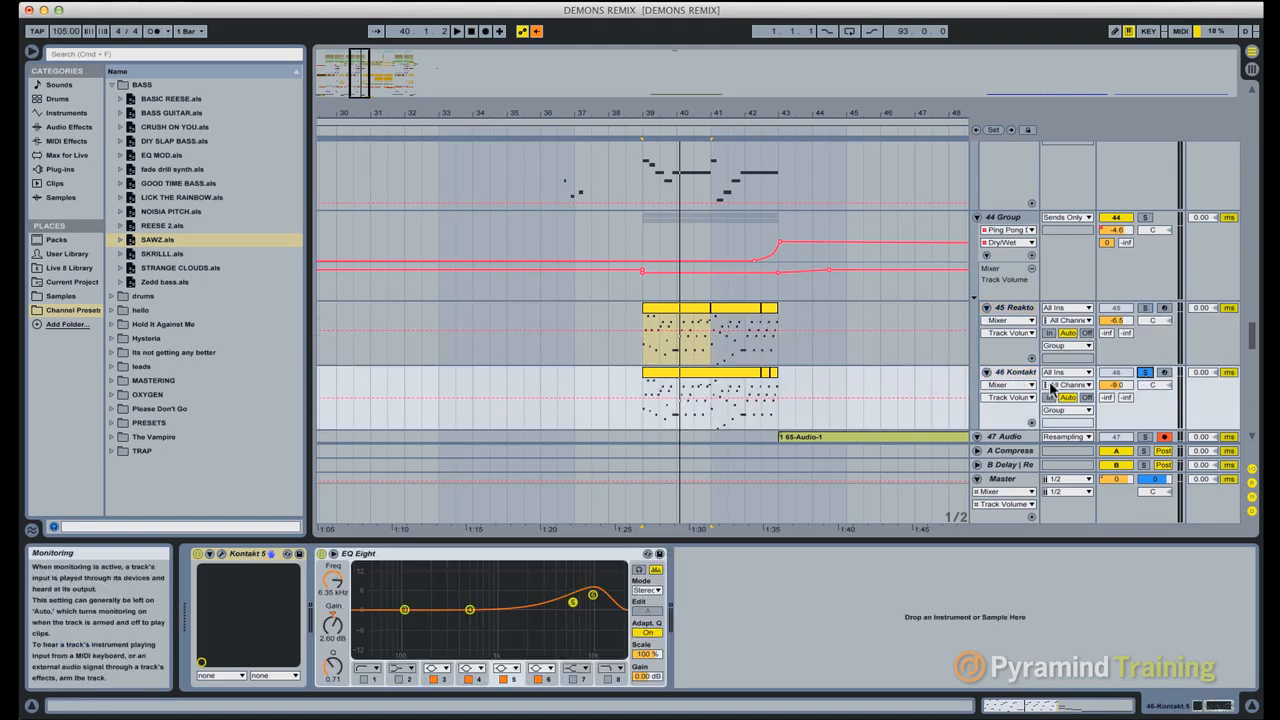
key(space)
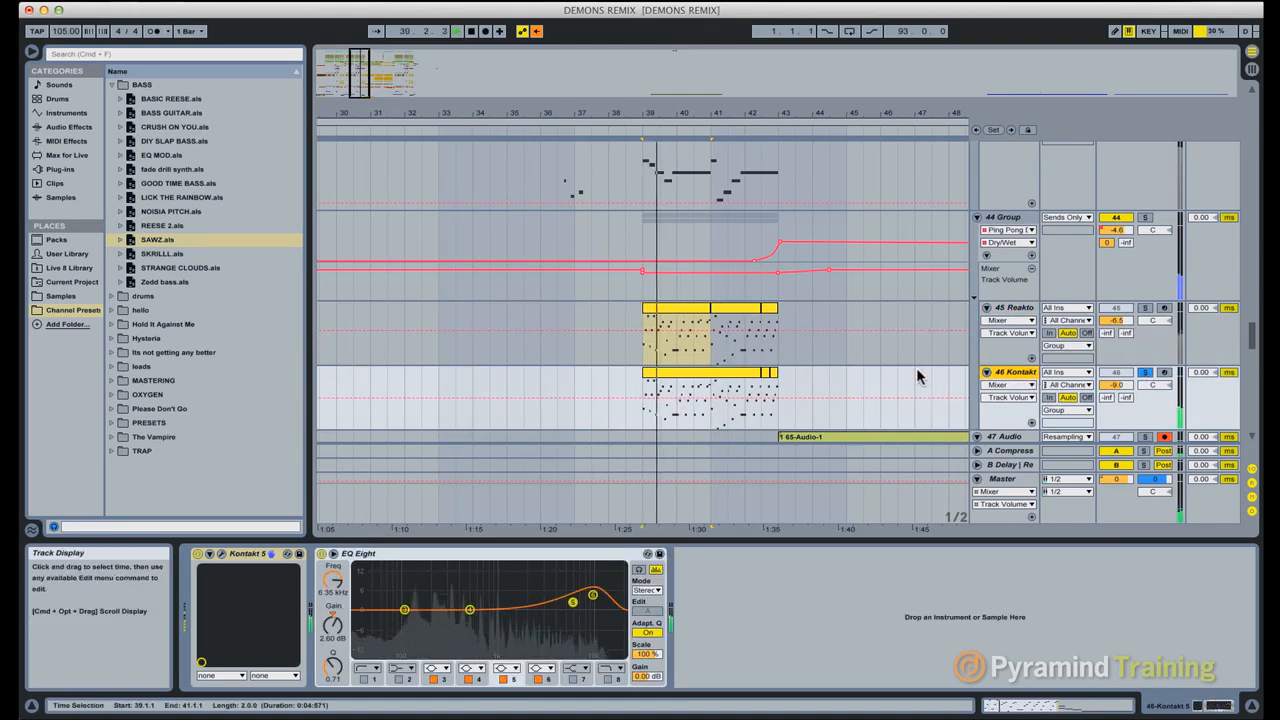
click(223, 558)
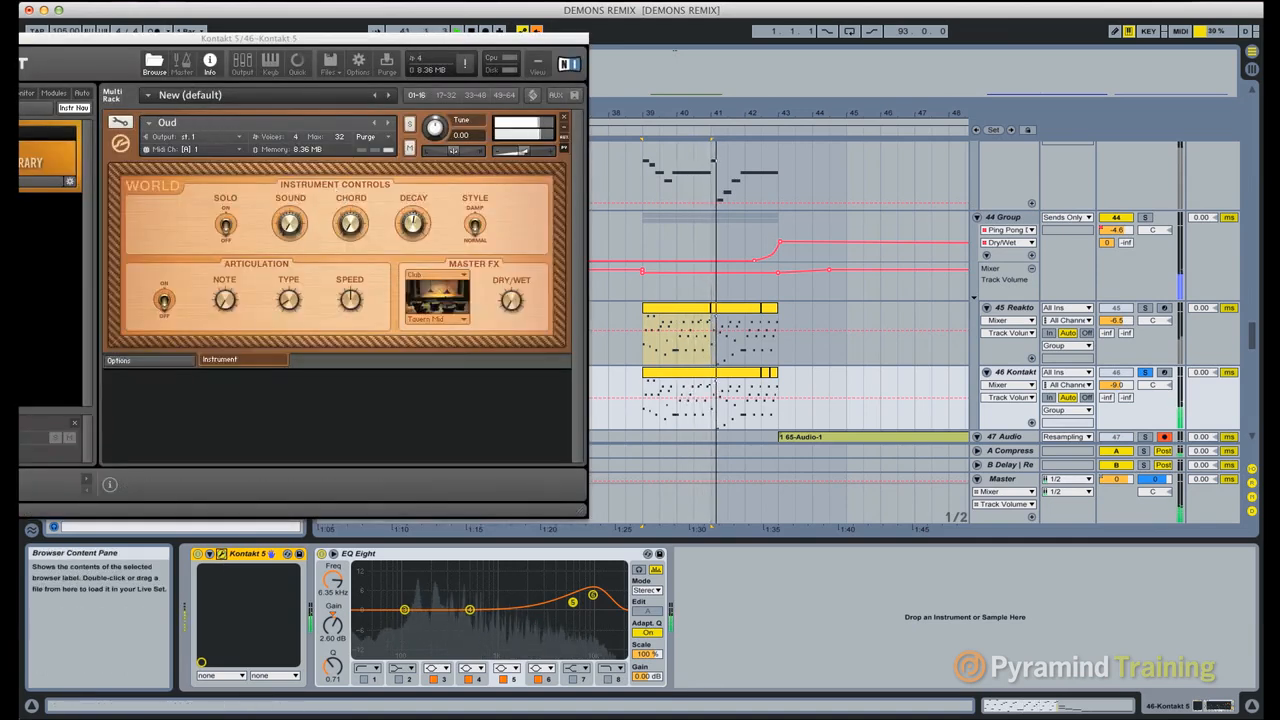
Step: Close the Kontakt 5 plug-in window, clear the 46 Kontakt 5 track's solo, and play the full mix from bar 39
click(2, 39)
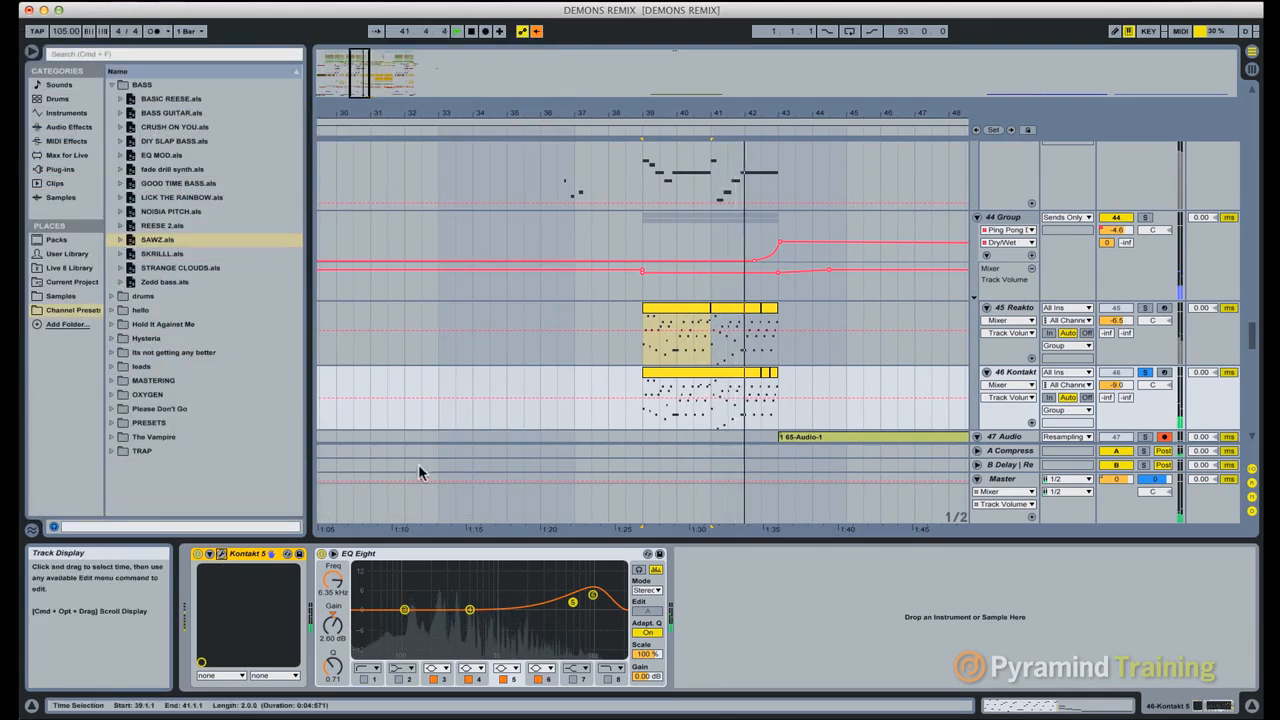
click(1145, 307)
key(space)
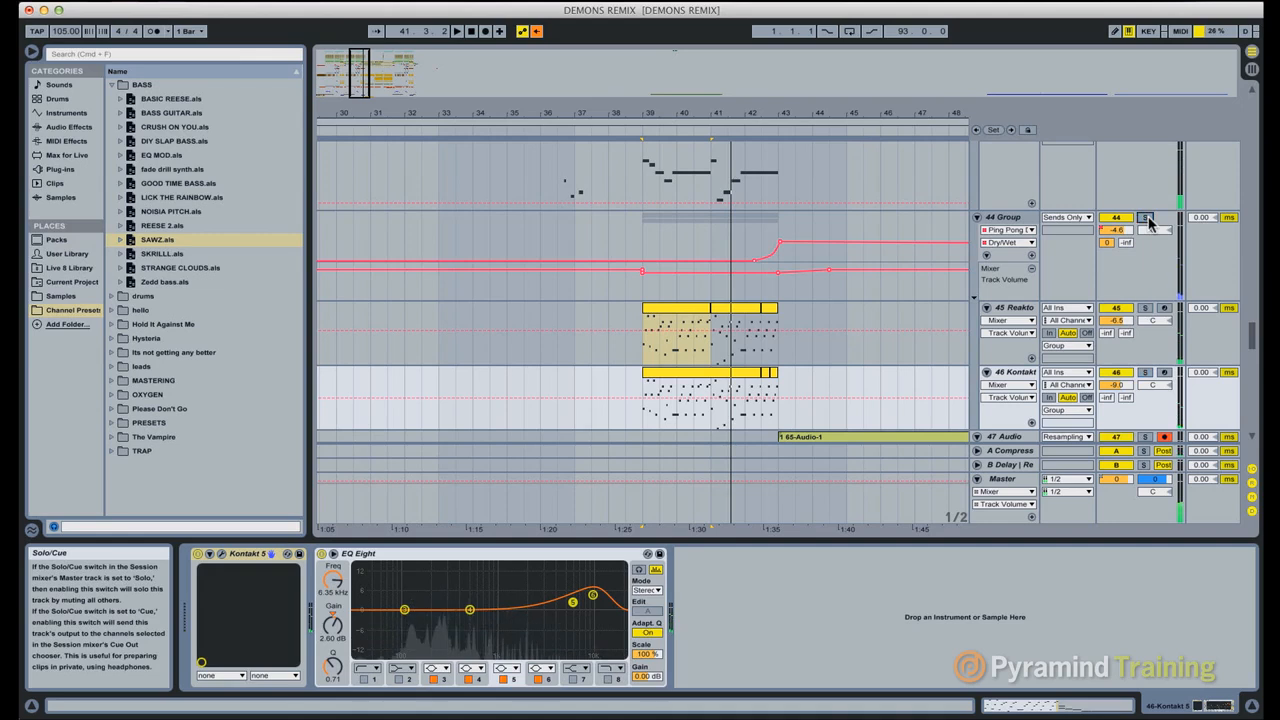
Step: Play the mix from bar 39 with the 44 Group muted, and again with the group active
click(1117, 218)
key(space)
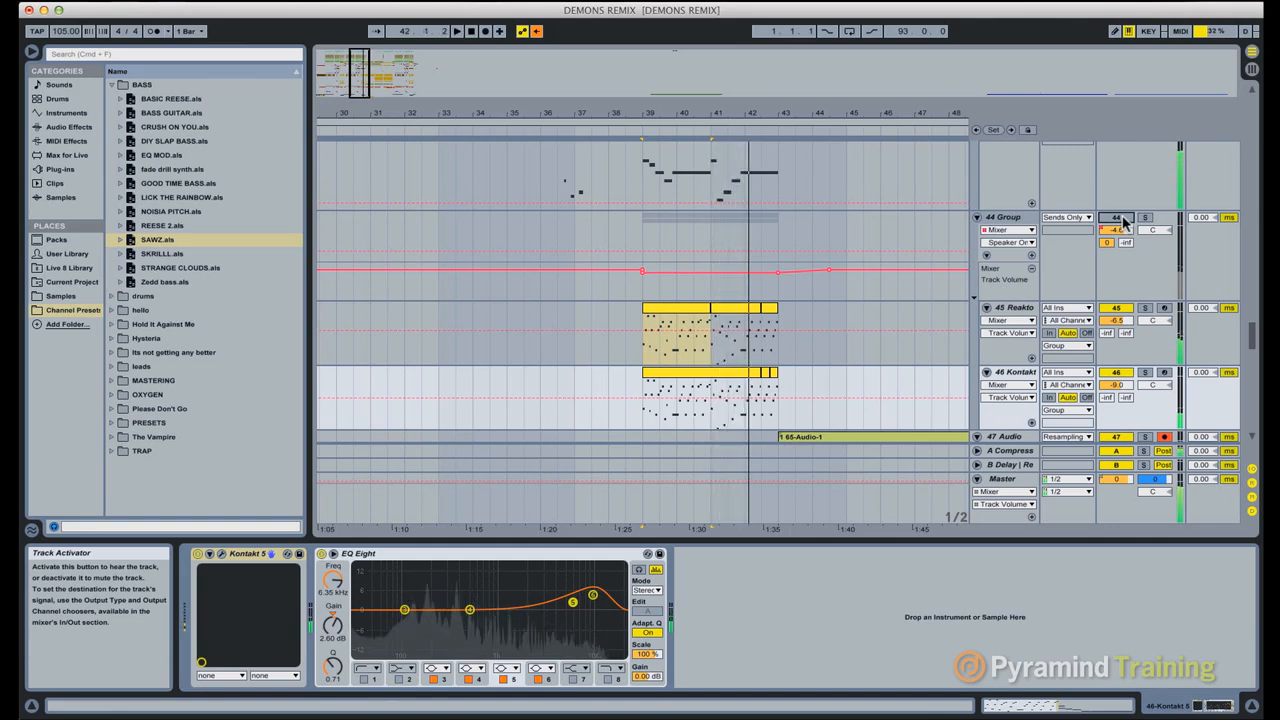
key(space)
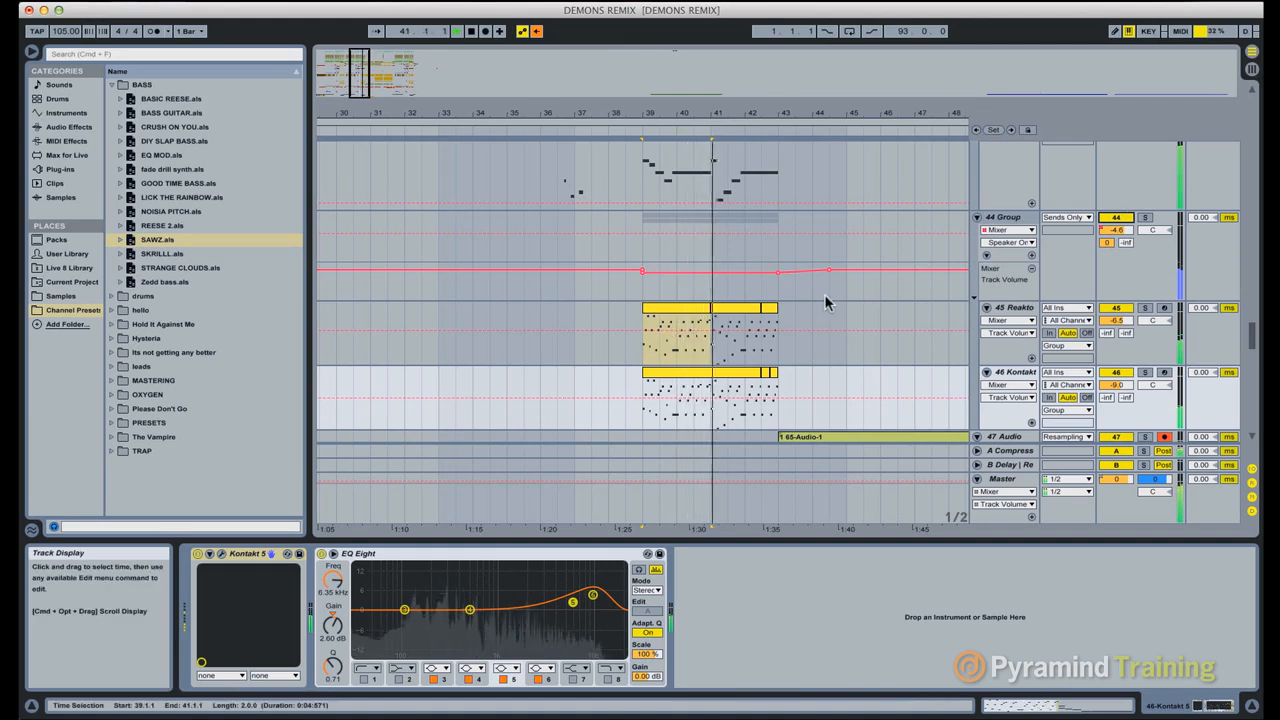
scroll(824, 302, down, 3)
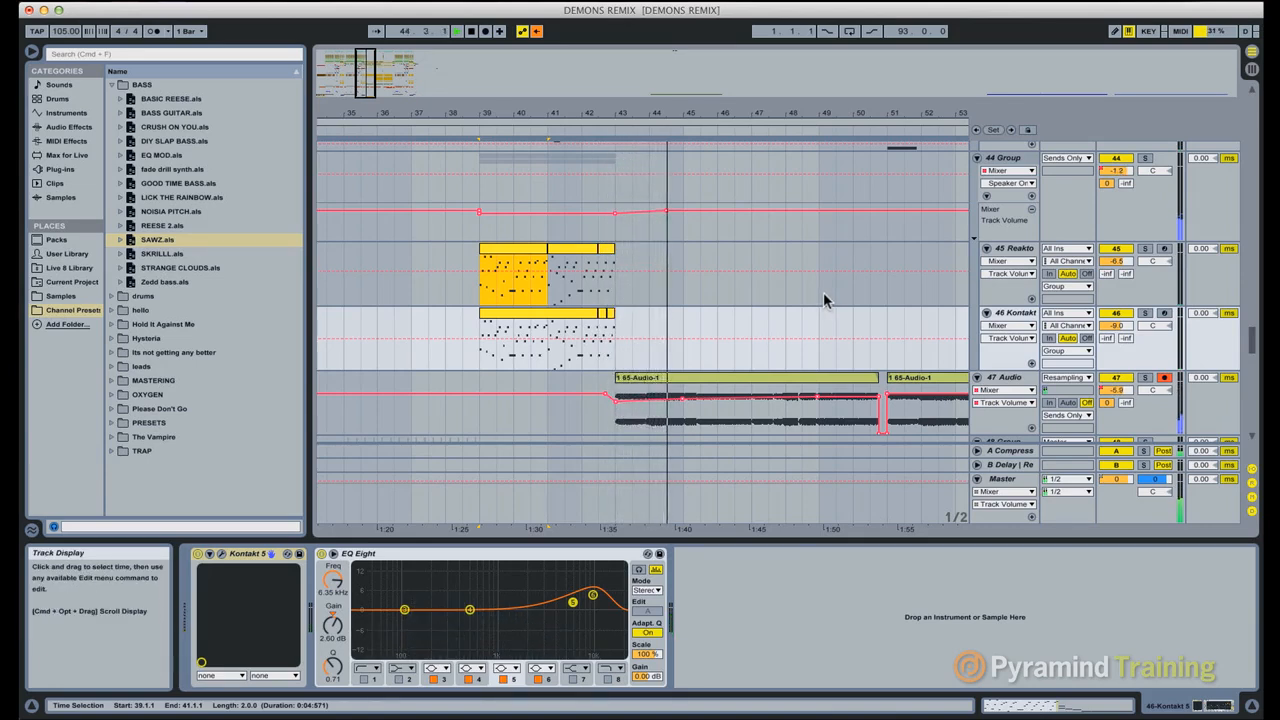
key(space)
Step: Hide the device chain and play the full mix from just before bar 43
scroll(823, 292, down, 3)
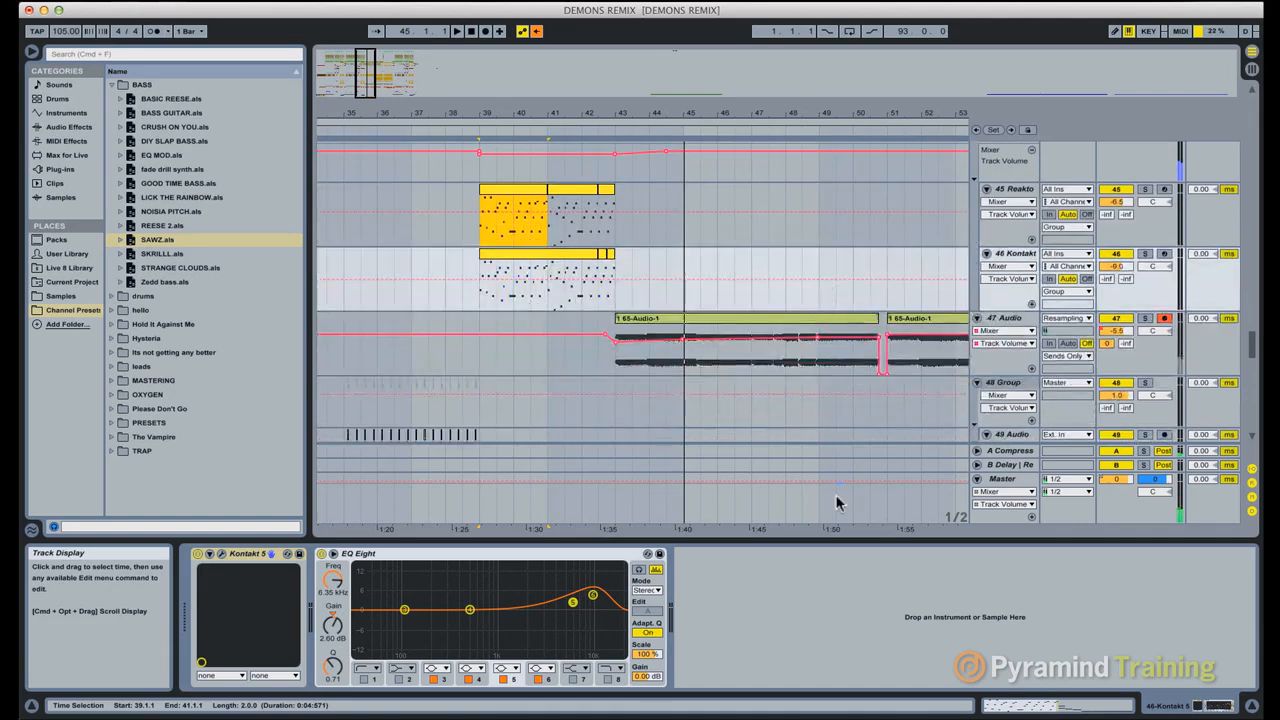
click(818, 542)
scroll(761, 342, down, 10)
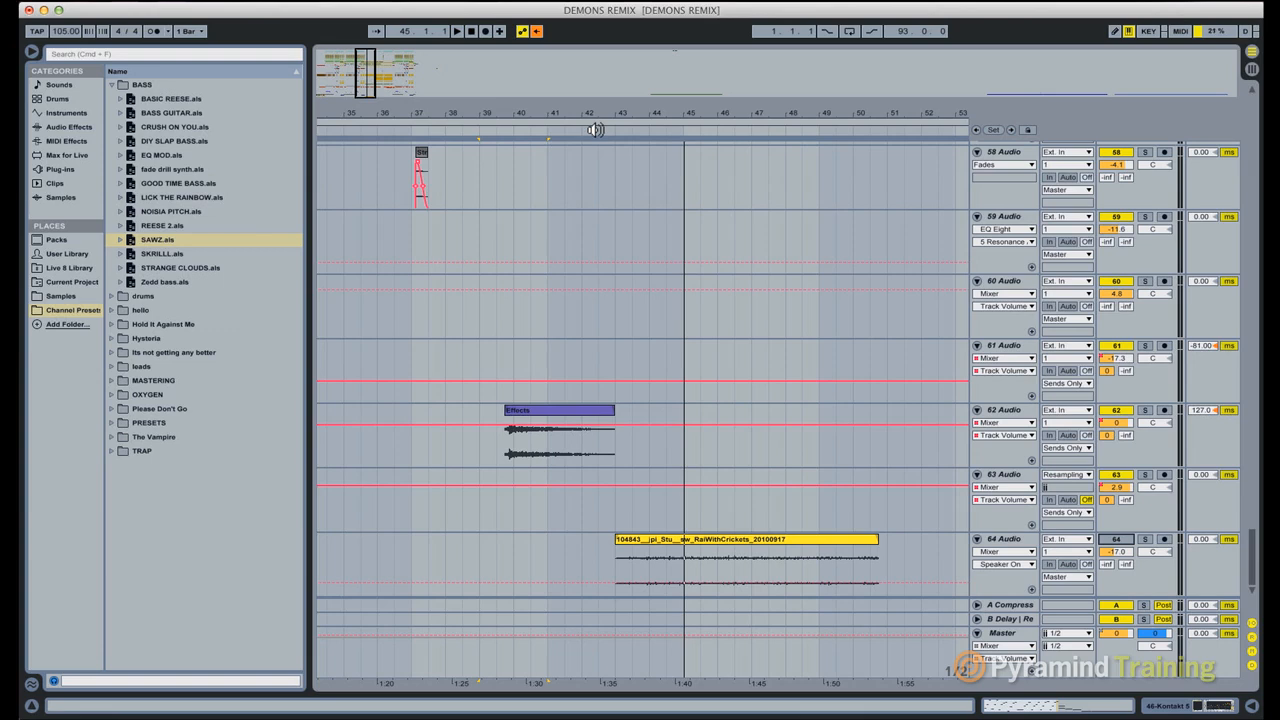
click(605, 131)
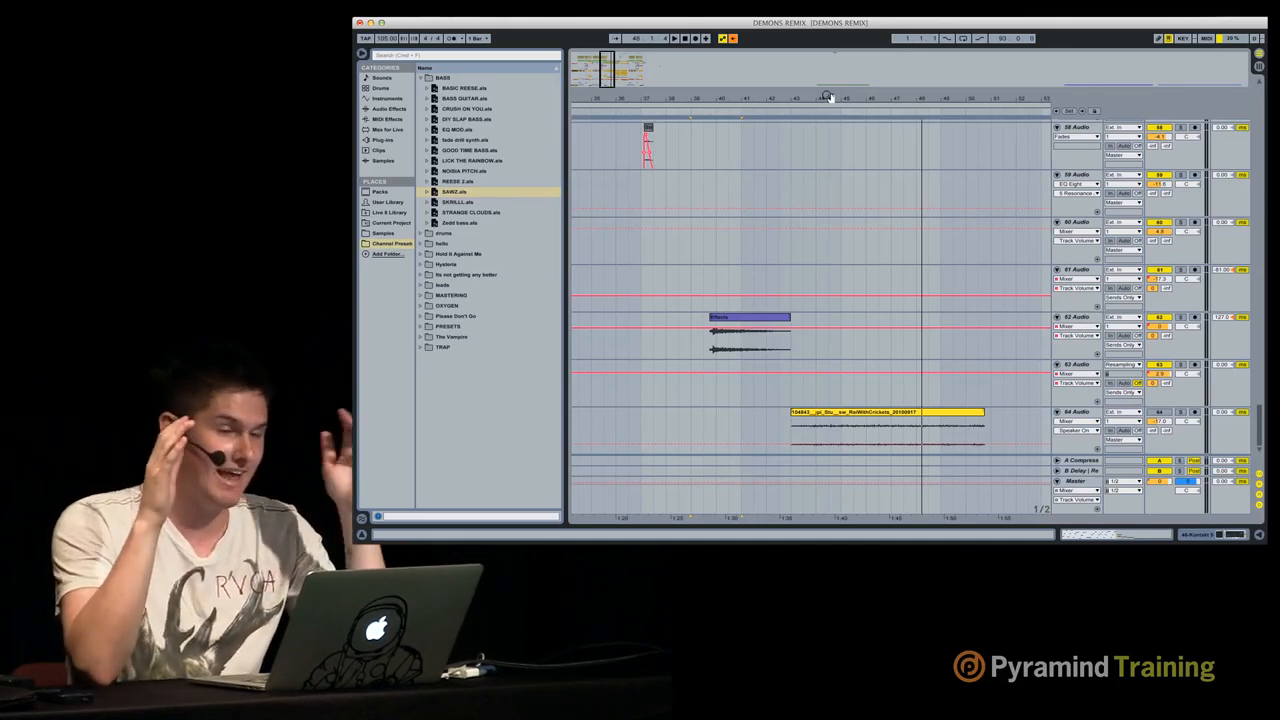
Step: Activate and solo the 64 Audio track, show its device chain, and play its RainWithCrickets clip from bar 43
click(857, 410)
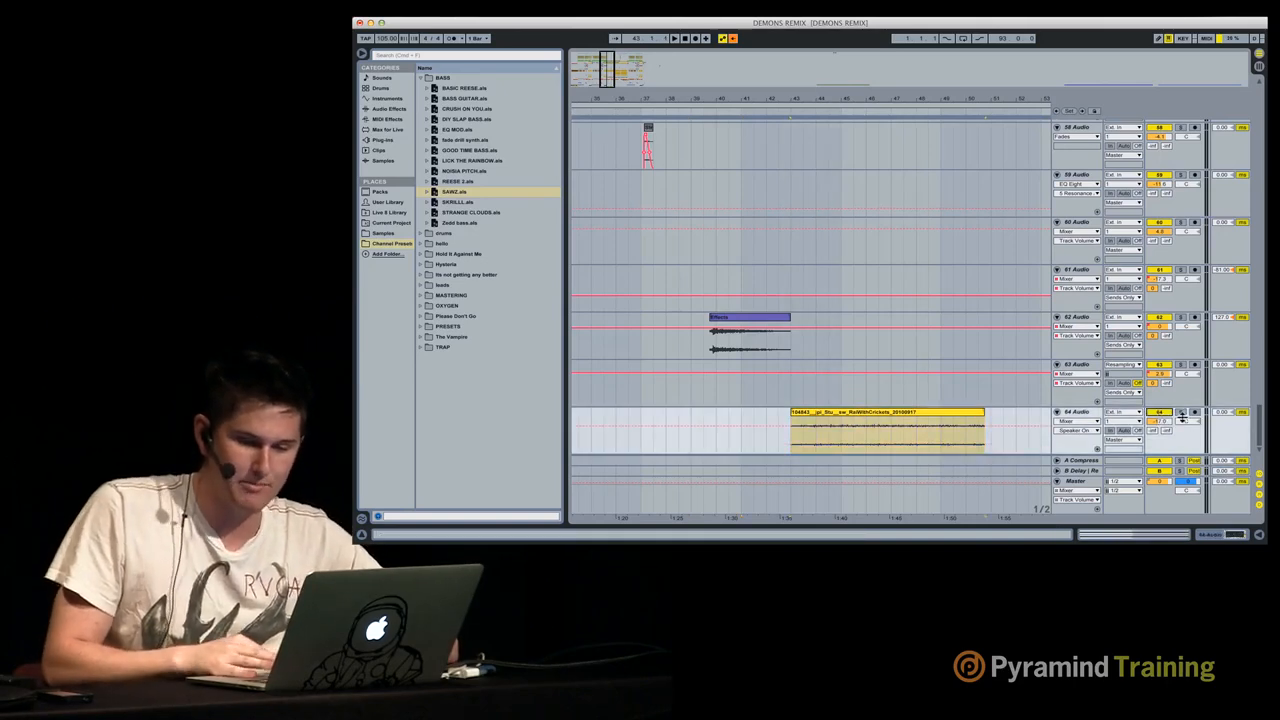
double_click(1091, 413)
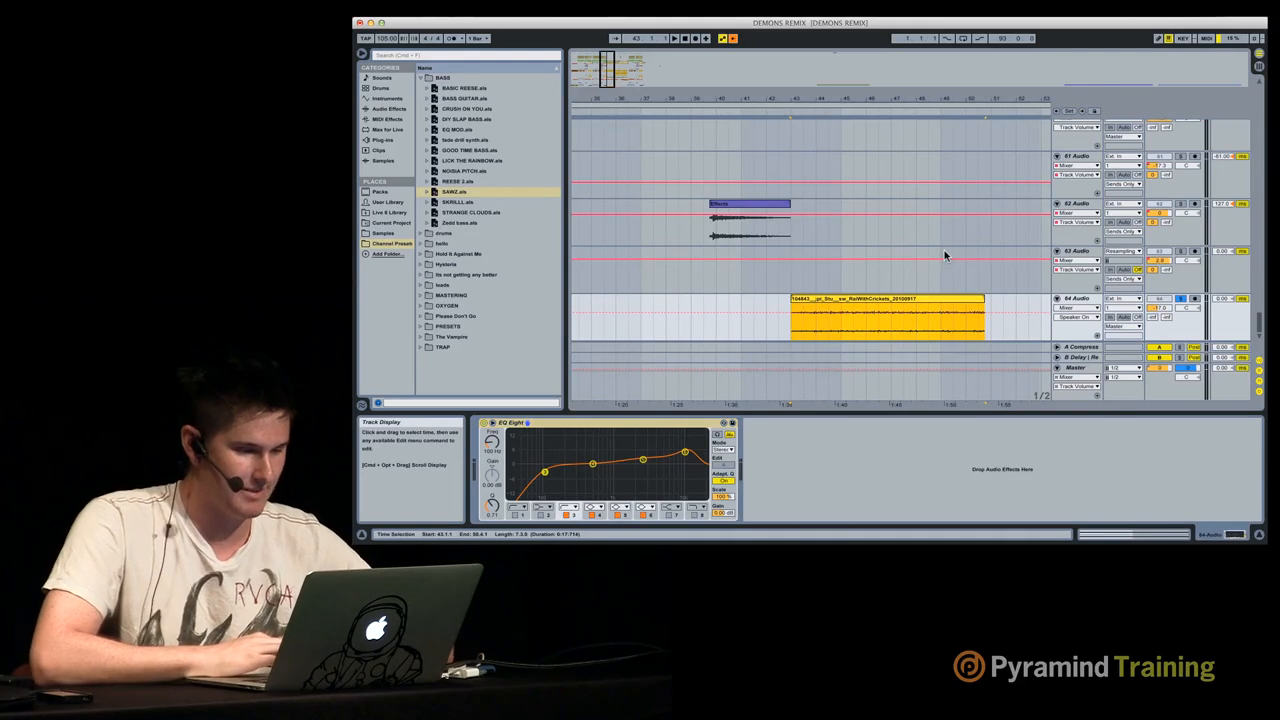
key(space)
key(XF86AudioRaiseVolume)
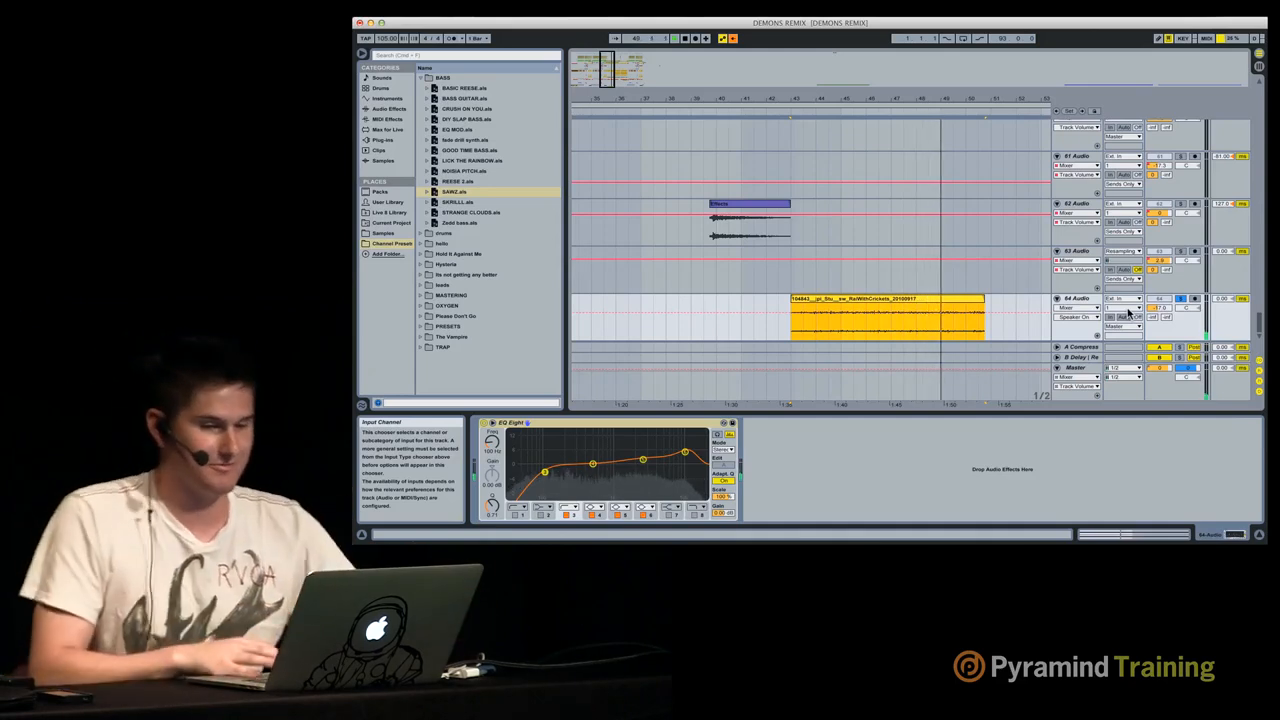
key(space)
Step: Clear the 64 Audio track's solo and play the mix from before bar 43, with that track muted and then active
click(1180, 300)
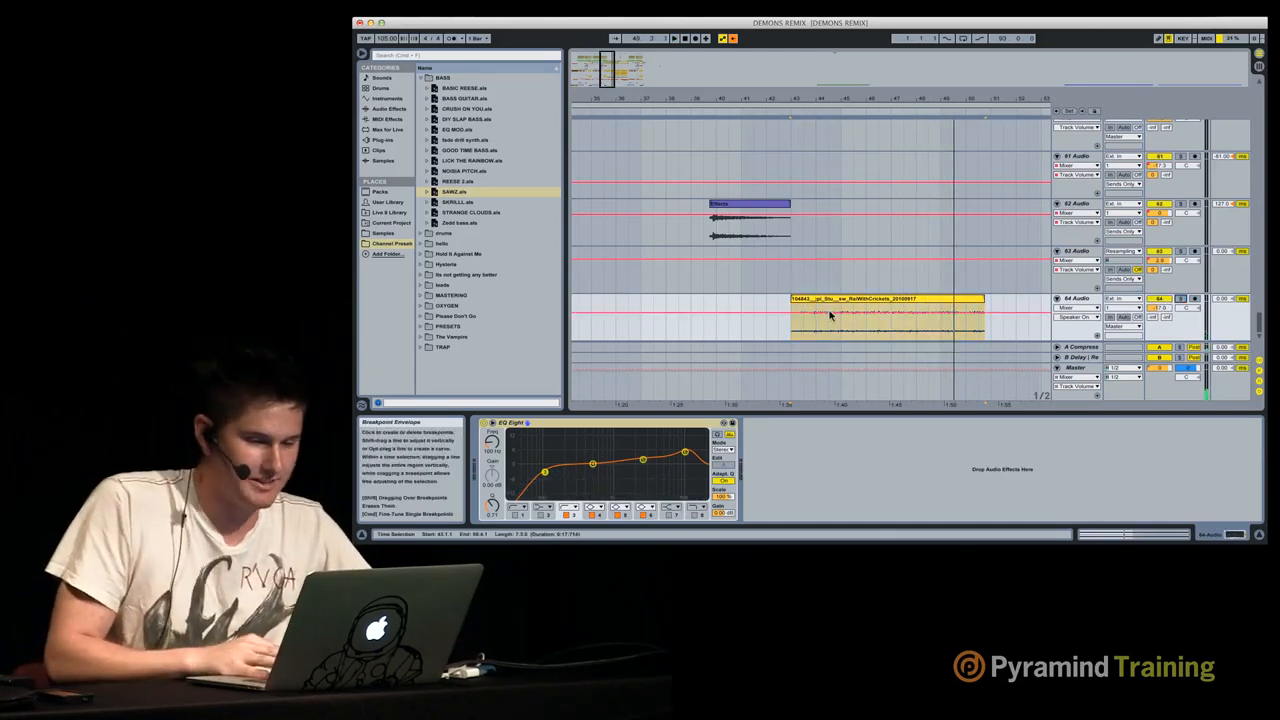
click(778, 303)
key(space)
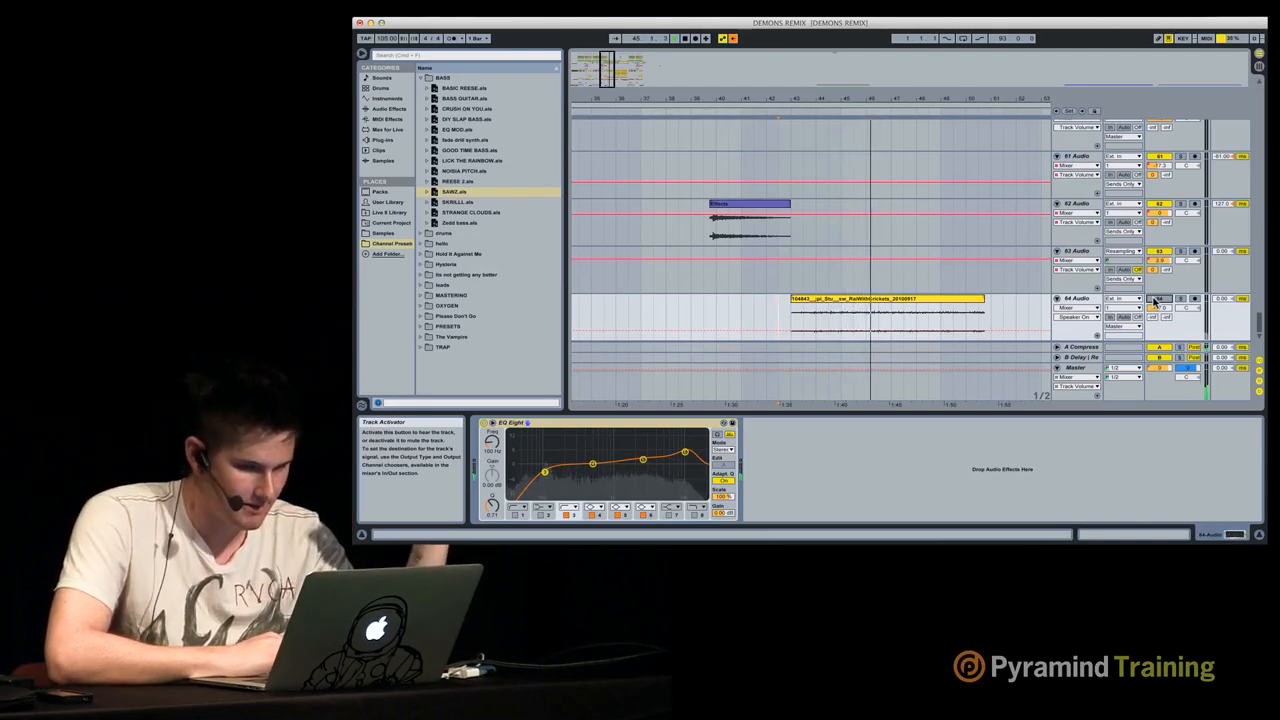
click(1154, 302)
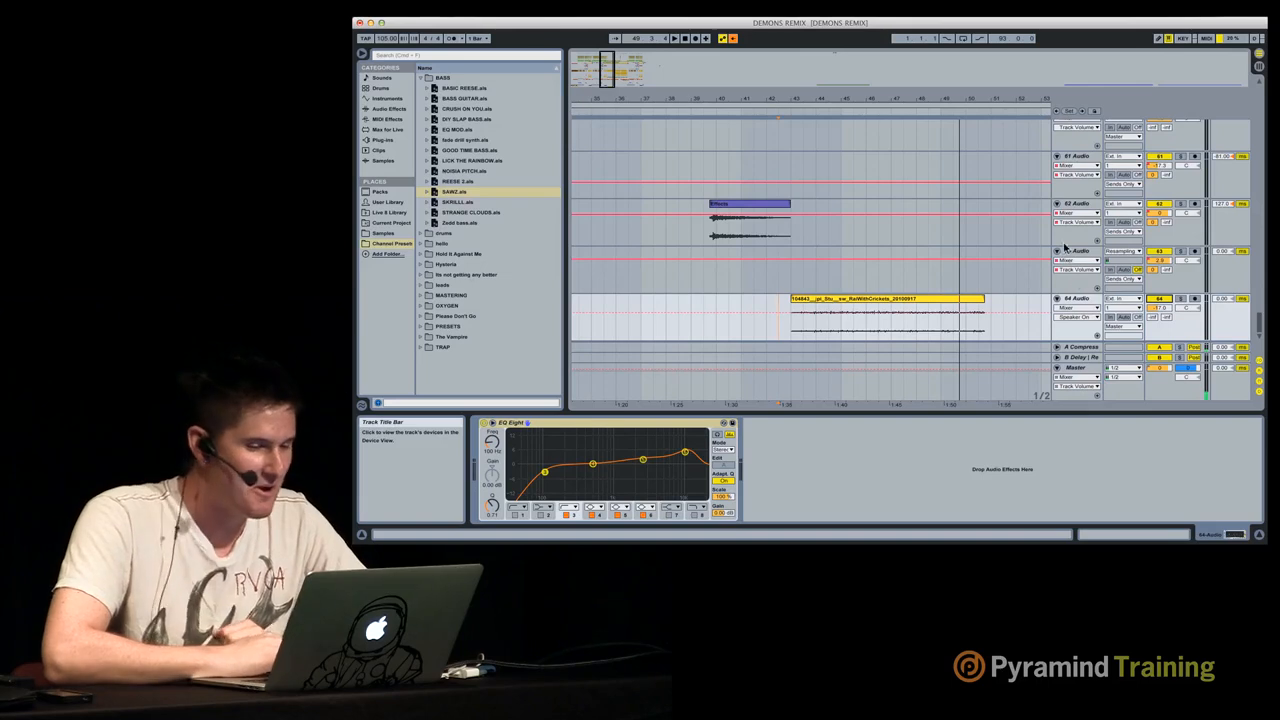
Step: Place the insert mark at bar 41 on the 61 Audio track and look over its devices and earlier clips
drag(995, 100, 967, 87)
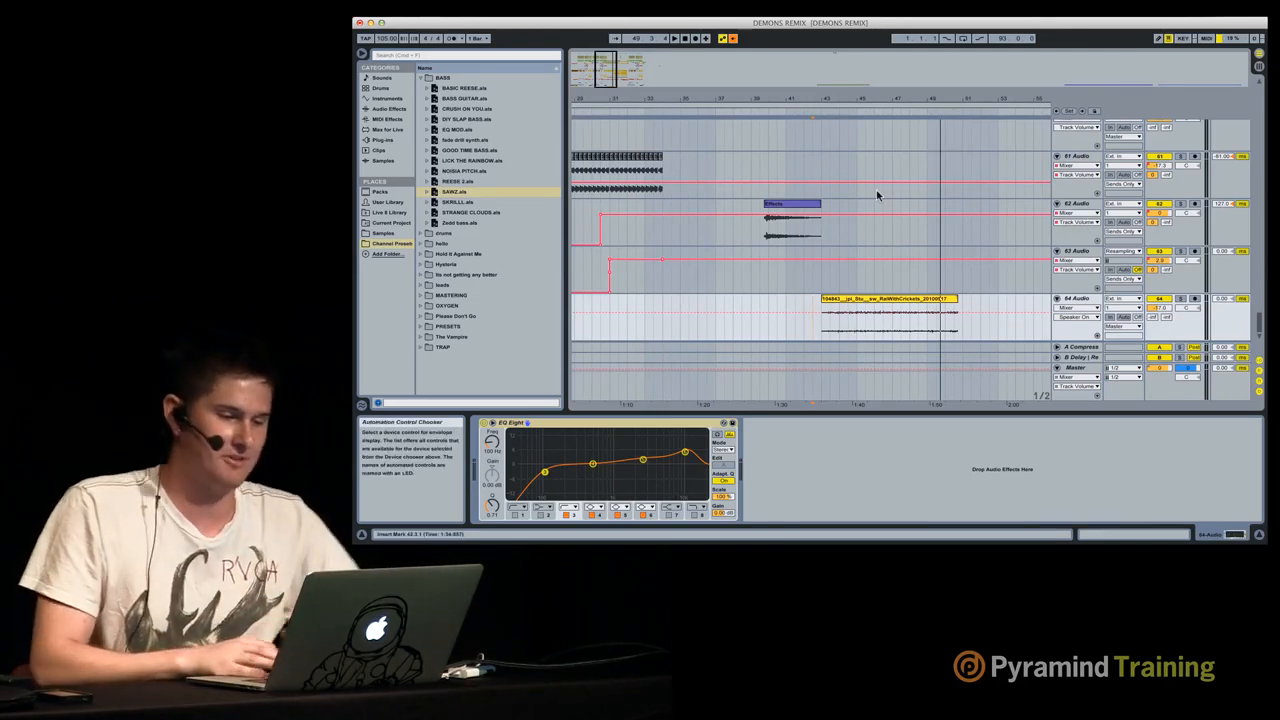
click(787, 166)
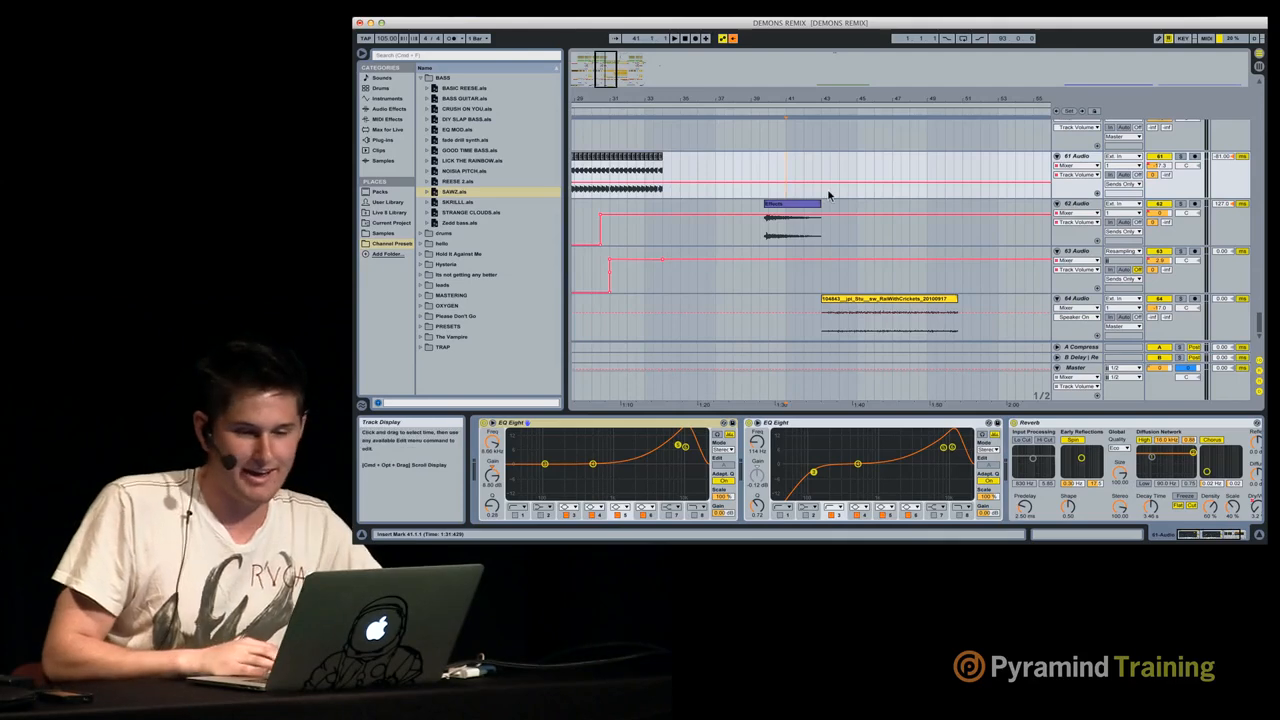
scroll(828, 195, left, 10)
scroll(828, 195, right, 5)
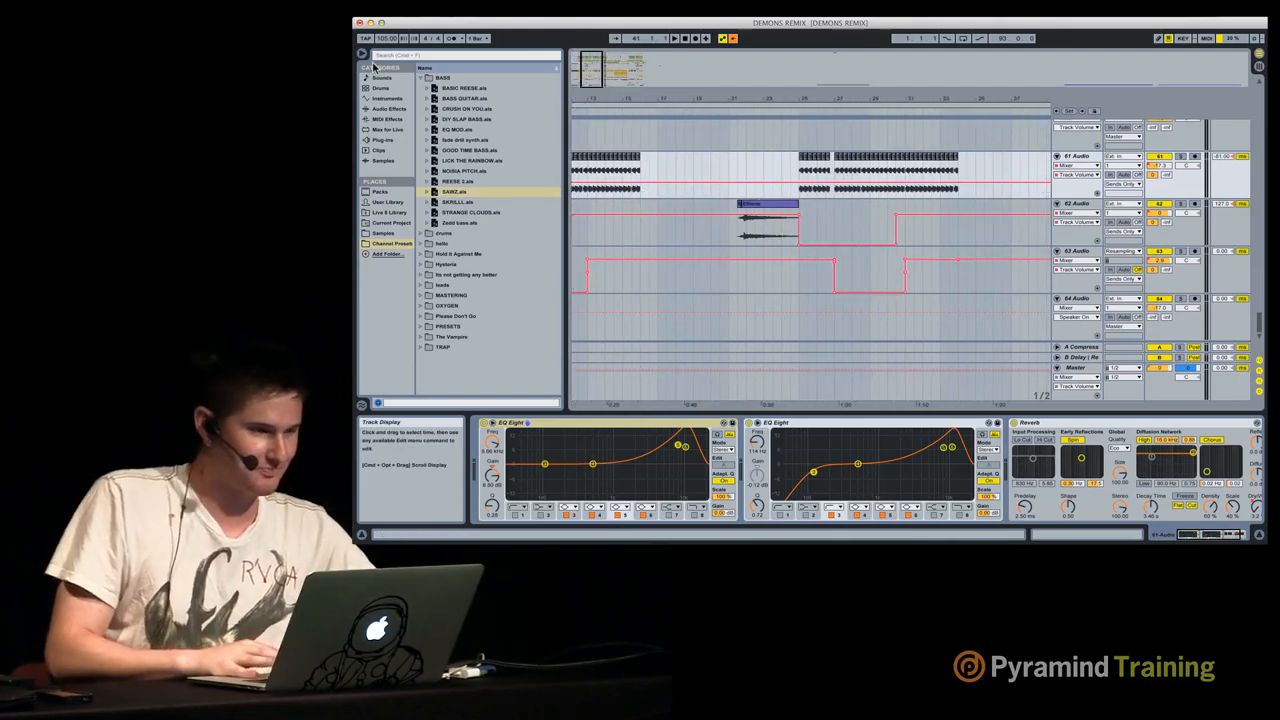
Step: Move the window aside and back, and select the first Piano clip at bar 1 of the 63 Audio track
drag(463, 28, 524, 207)
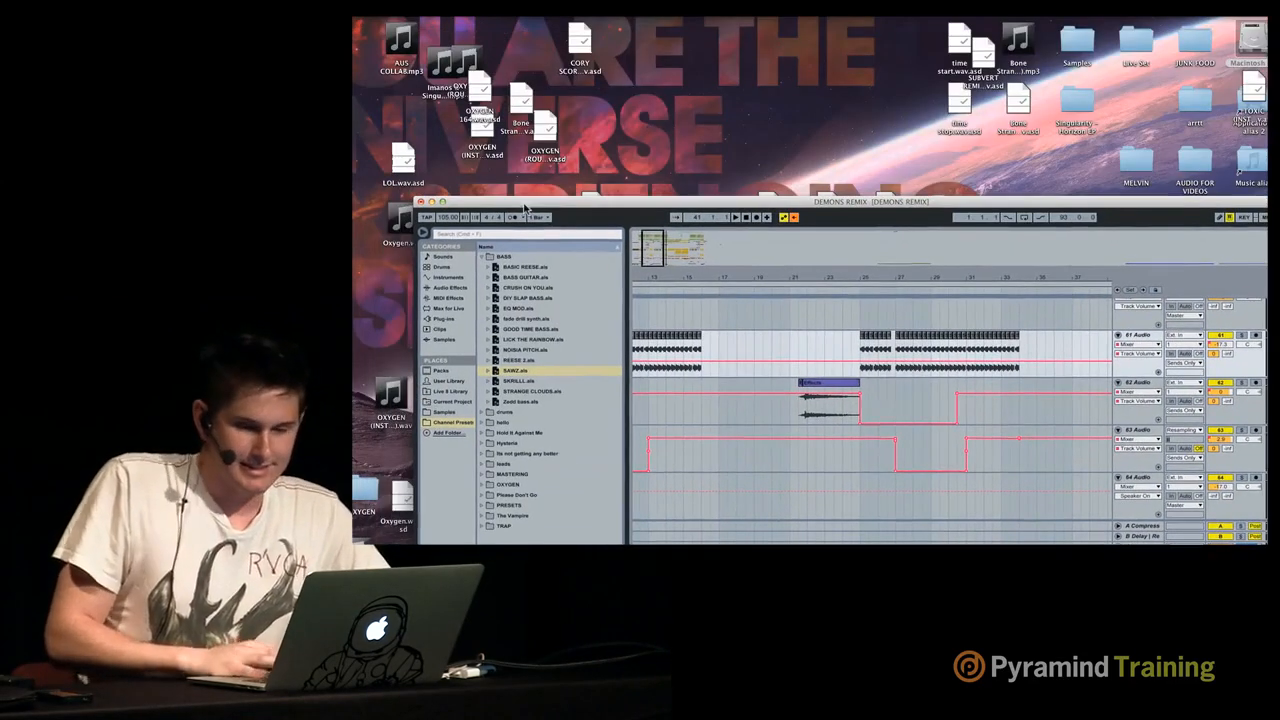
drag(1074, 204, 974, 24)
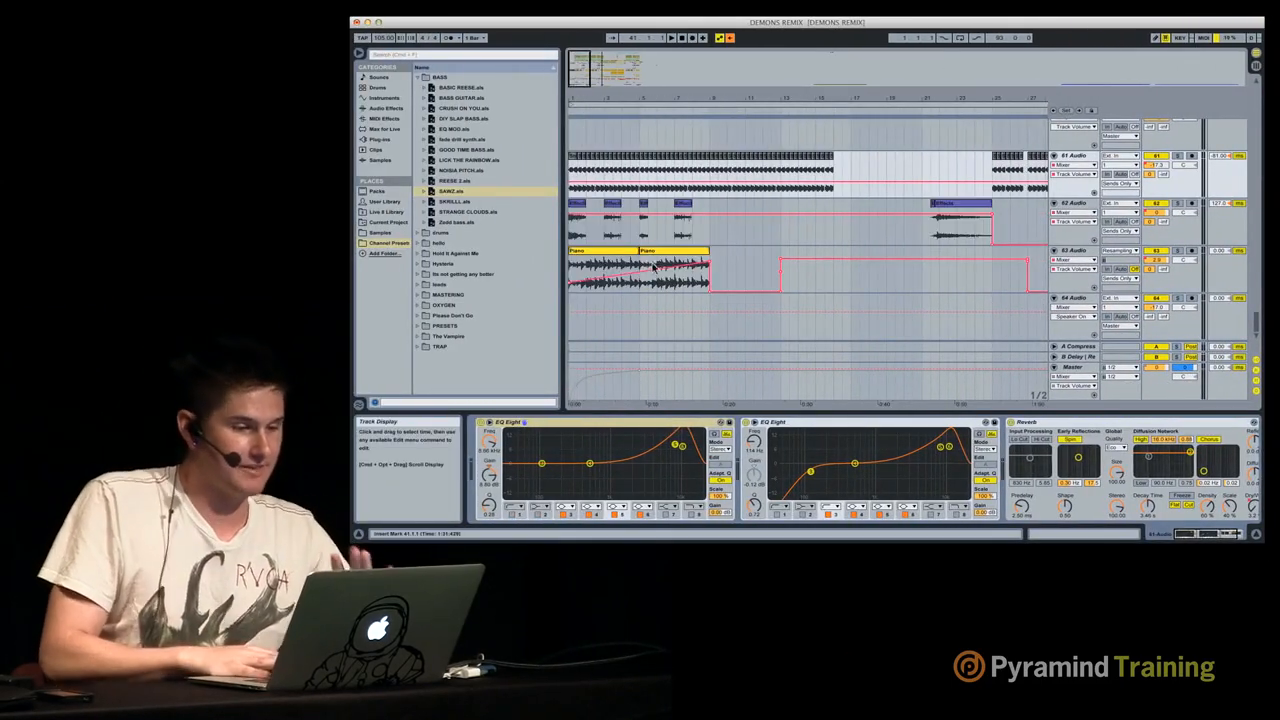
click(632, 254)
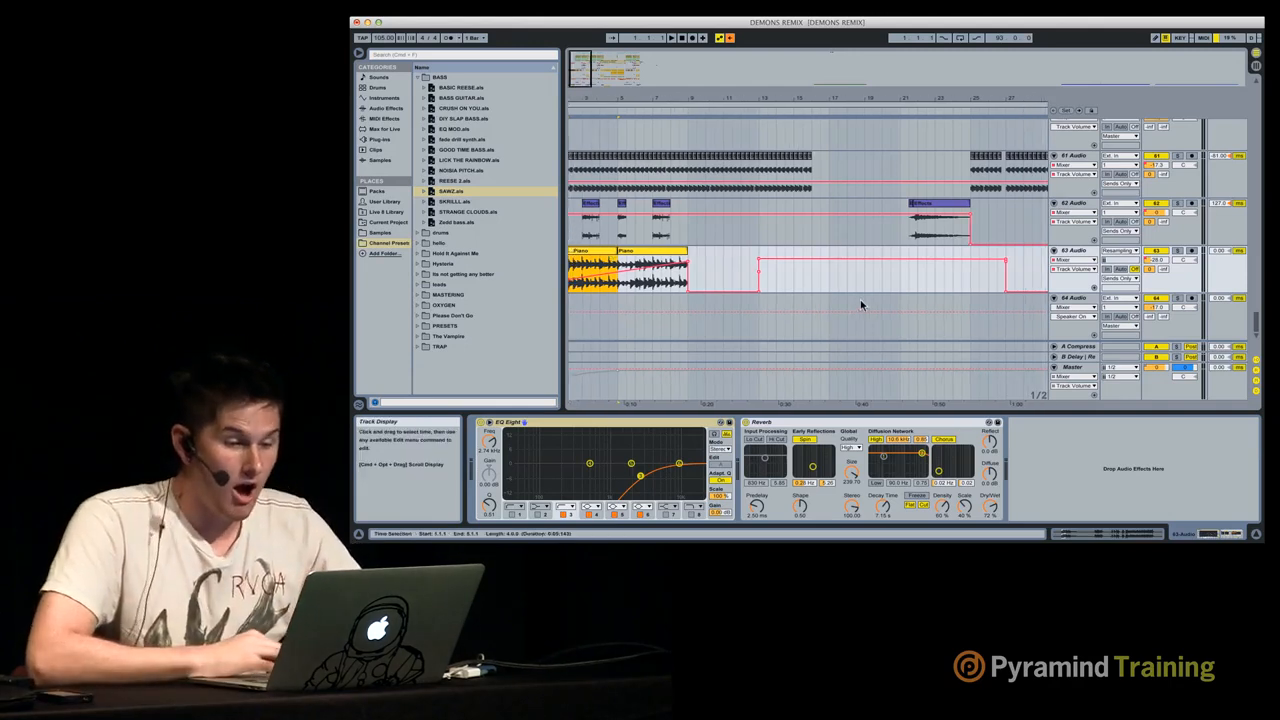
Step: Hide the device chain and select the first 65-Audio-1 clip at bar 43 of the 47 Audio track
scroll(860, 299, right, 5)
scroll(860, 300, right, 10)
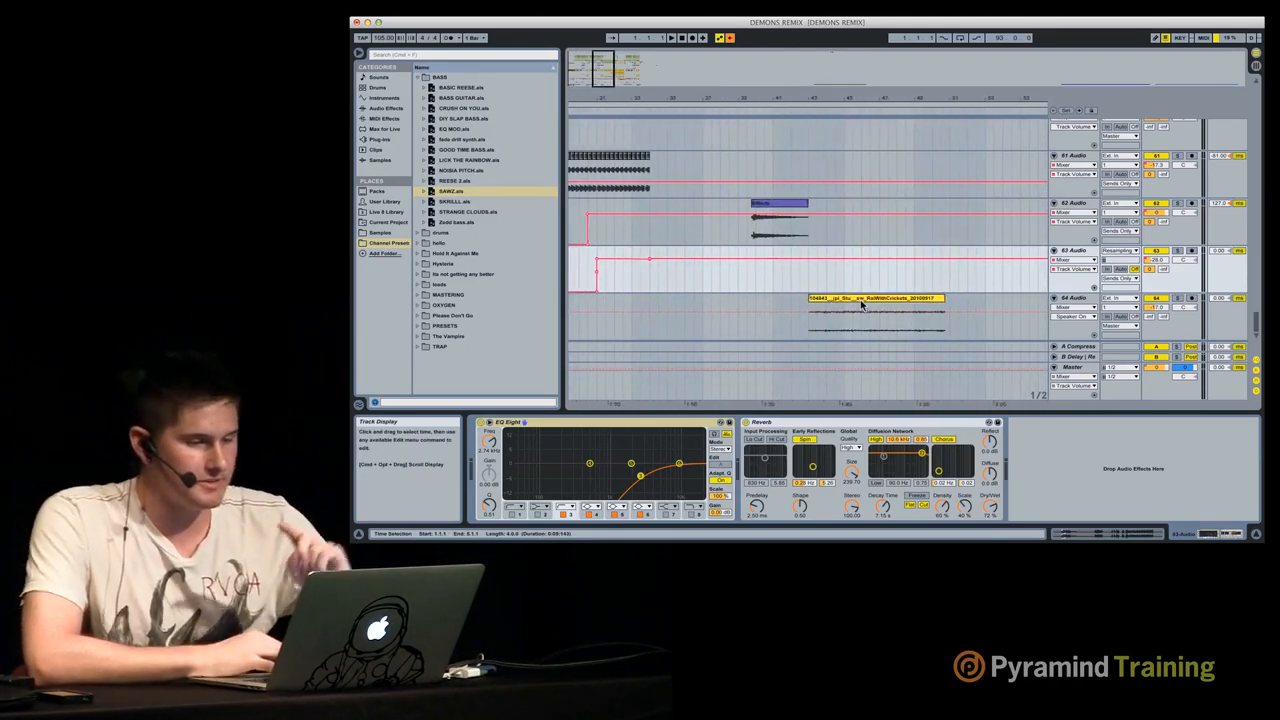
scroll(860, 299, up, 10)
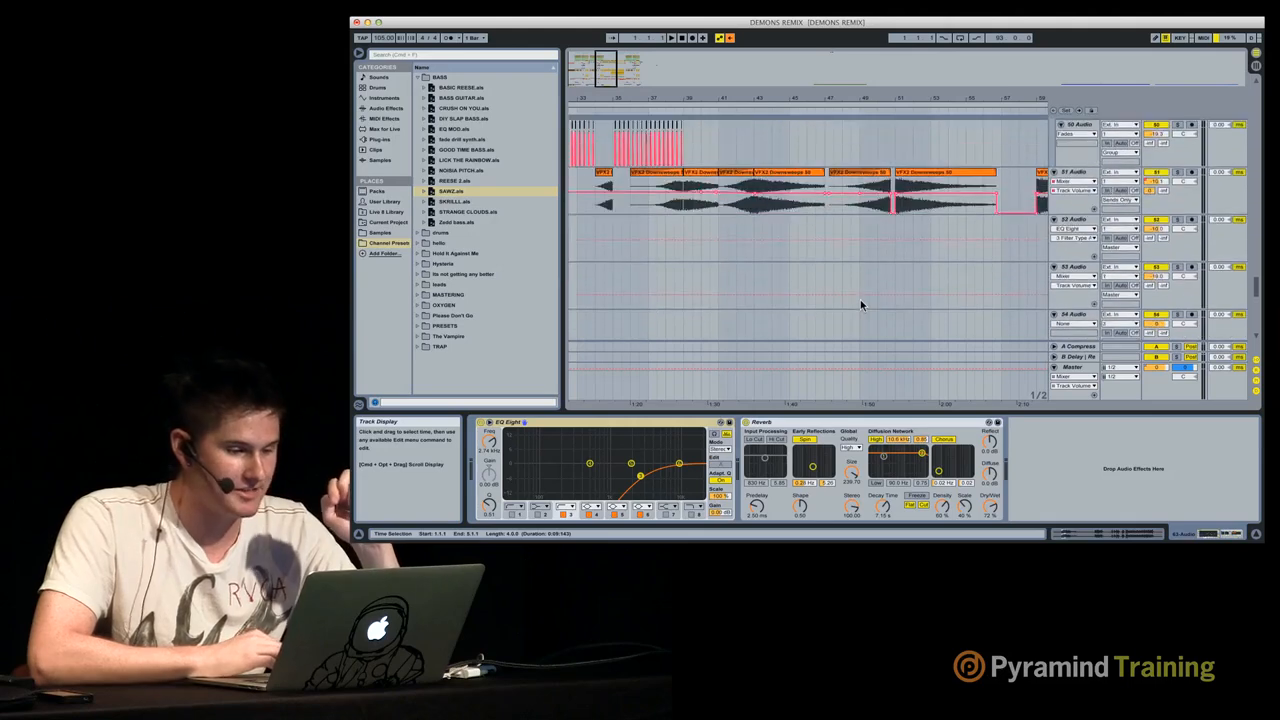
drag(867, 410, 867, 417)
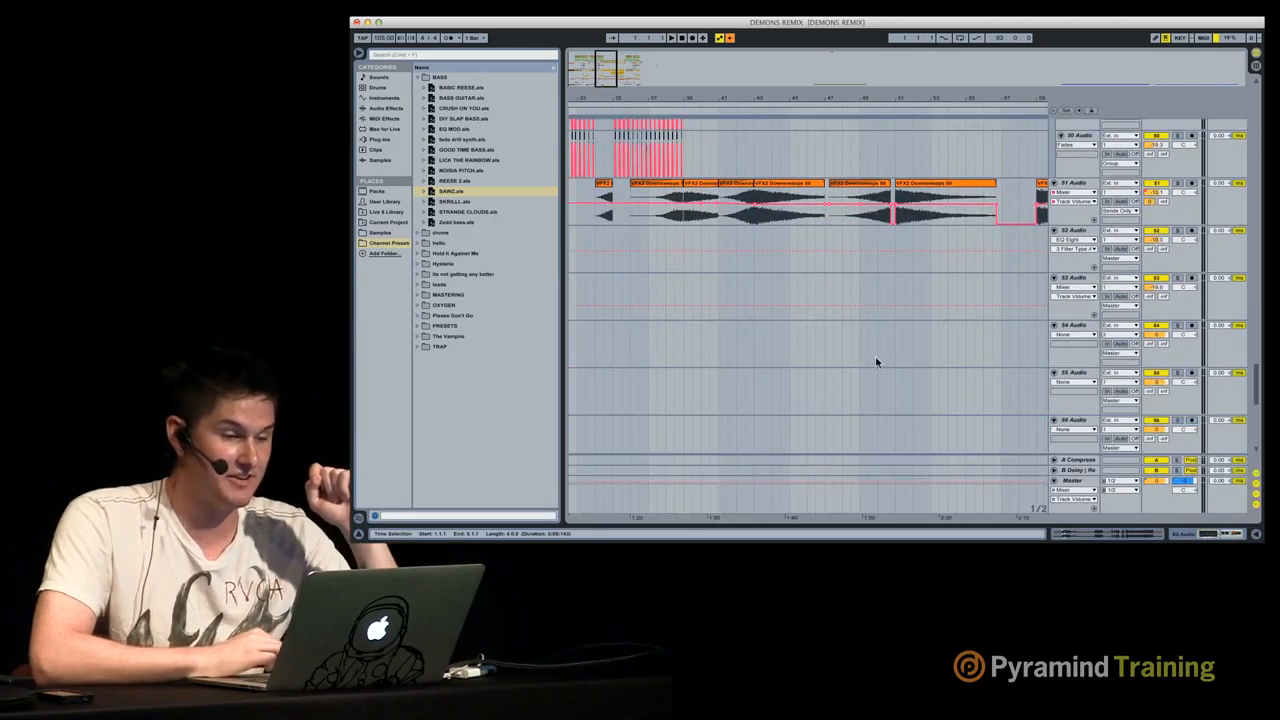
scroll(875, 360, up, 10)
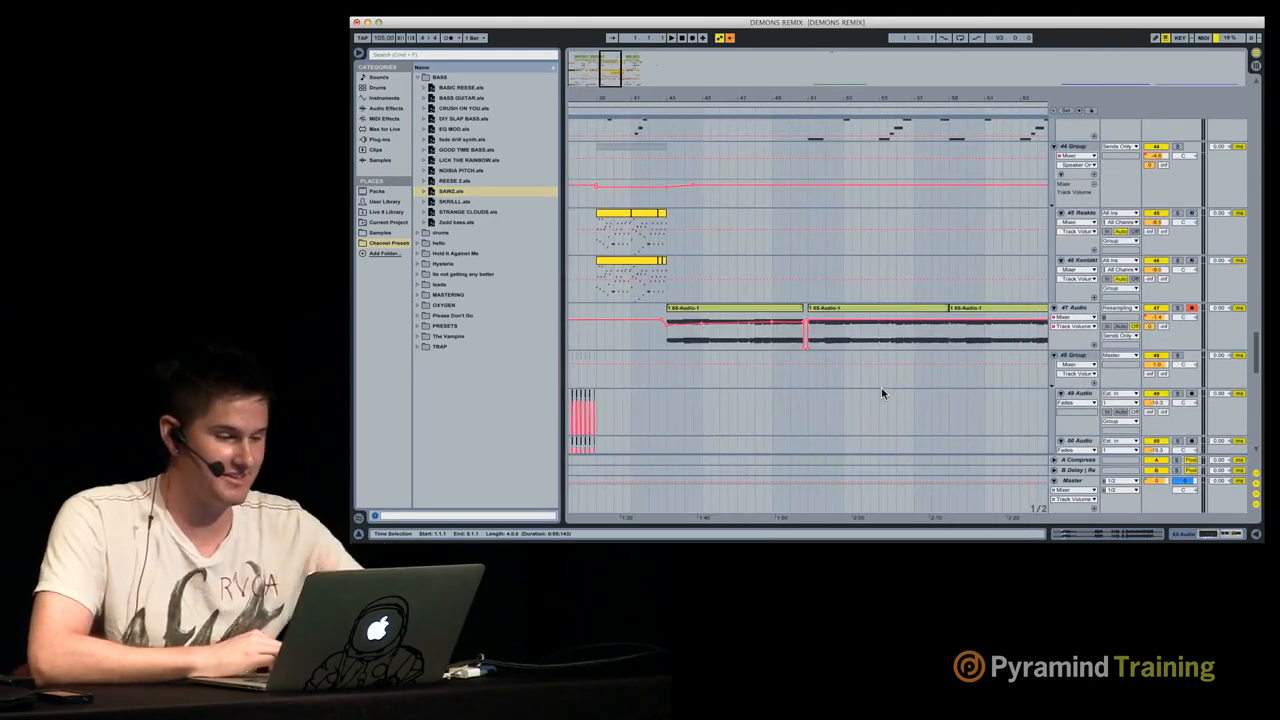
click(688, 311)
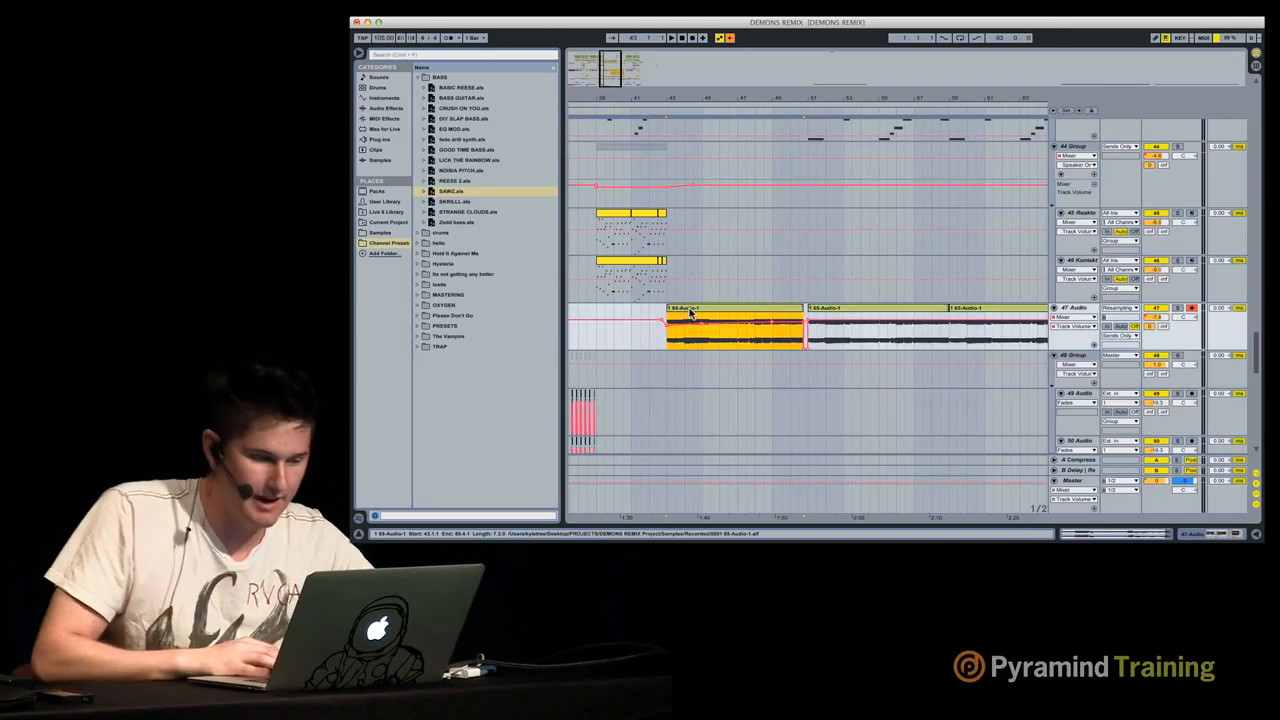
Step: Select the first clip at bar 39 of the 46 Kontakt 5 track, and place the insert mark at about bar 41
scroll(689, 313, down, 8)
scroll(689, 313, left, 10)
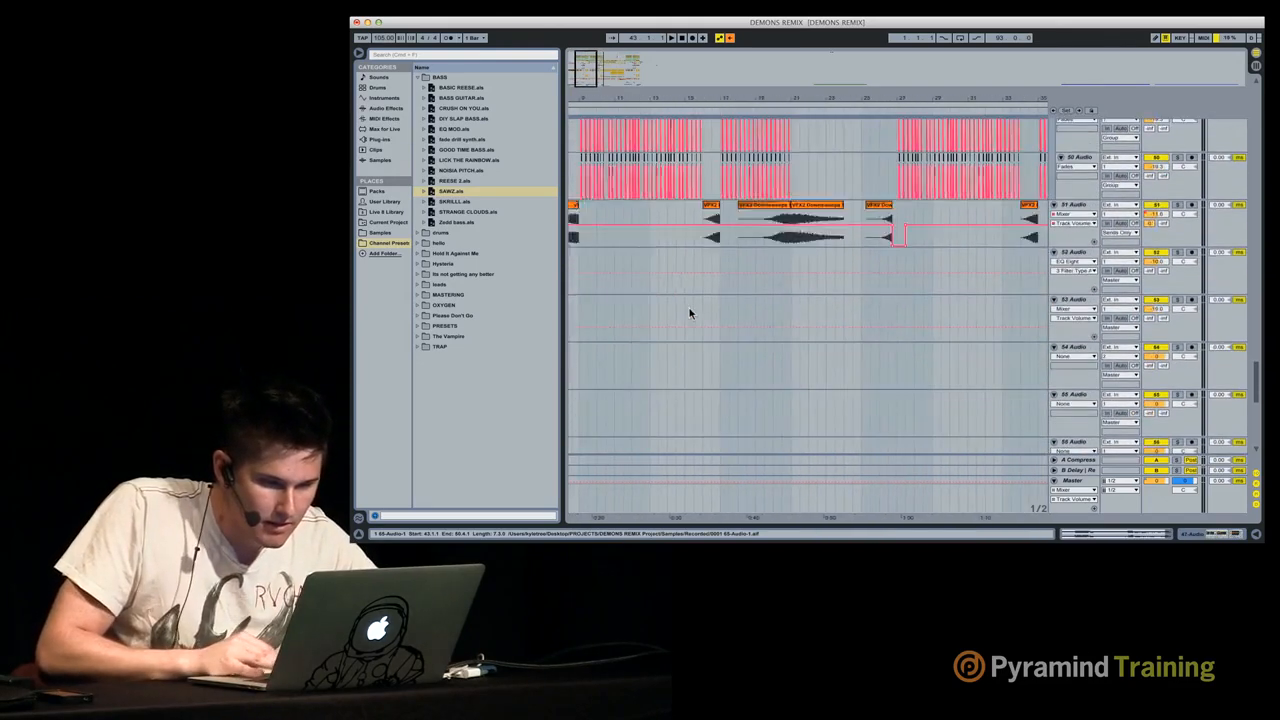
scroll(689, 313, up, 8)
scroll(689, 313, right, 4)
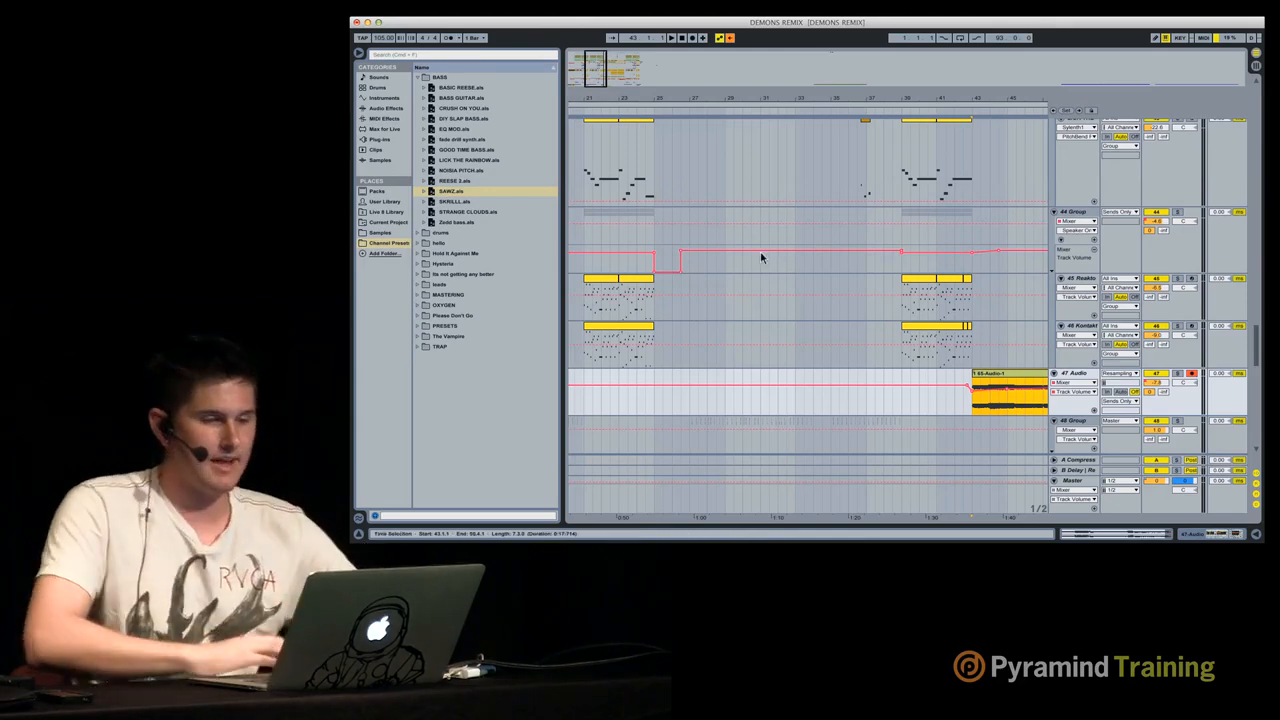
click(928, 100)
drag(929, 98, 881, 97)
click(881, 325)
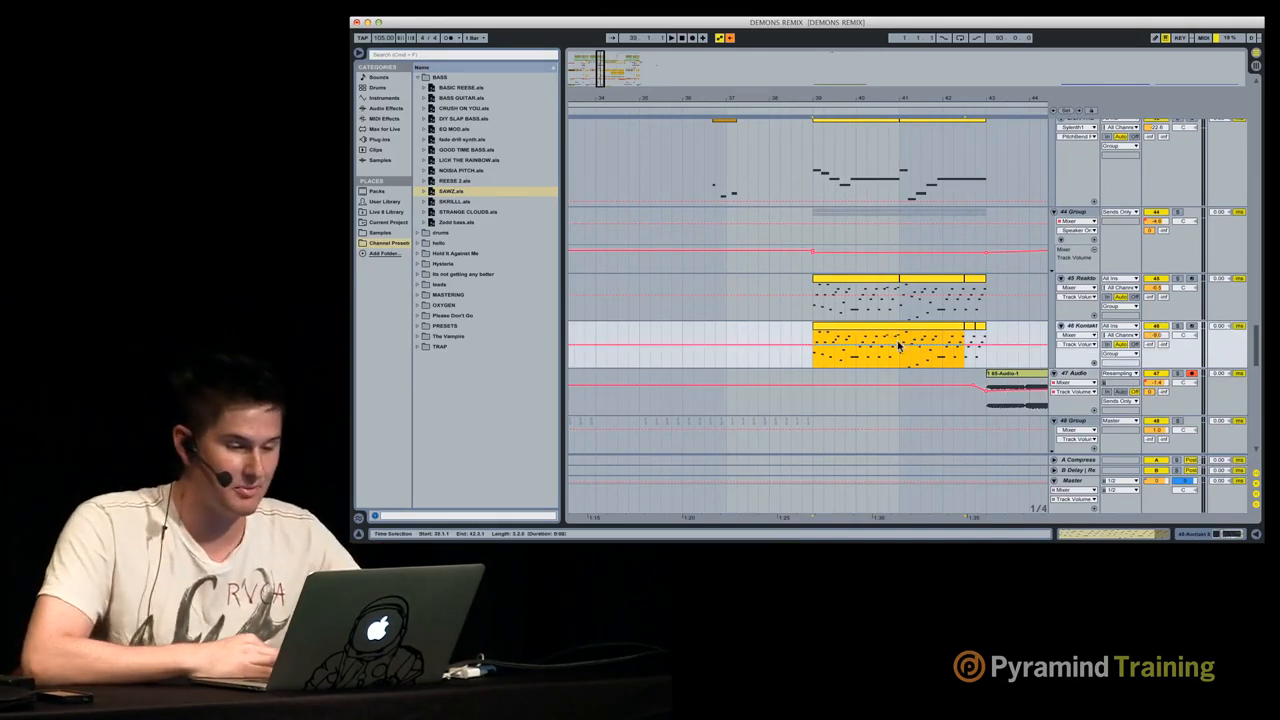
click(902, 343)
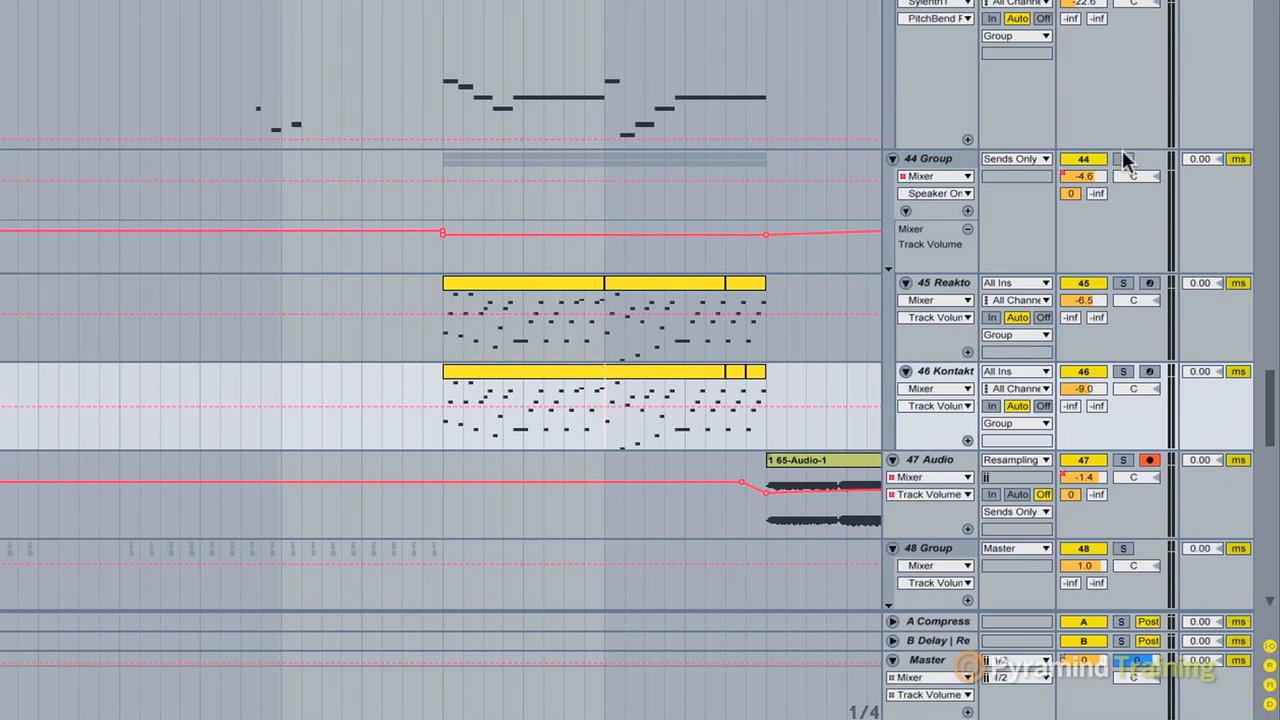
Step: View the 44 Group's output routing choices without changing them, select the group, and show the A Compress return track's devices
click(1027, 157)
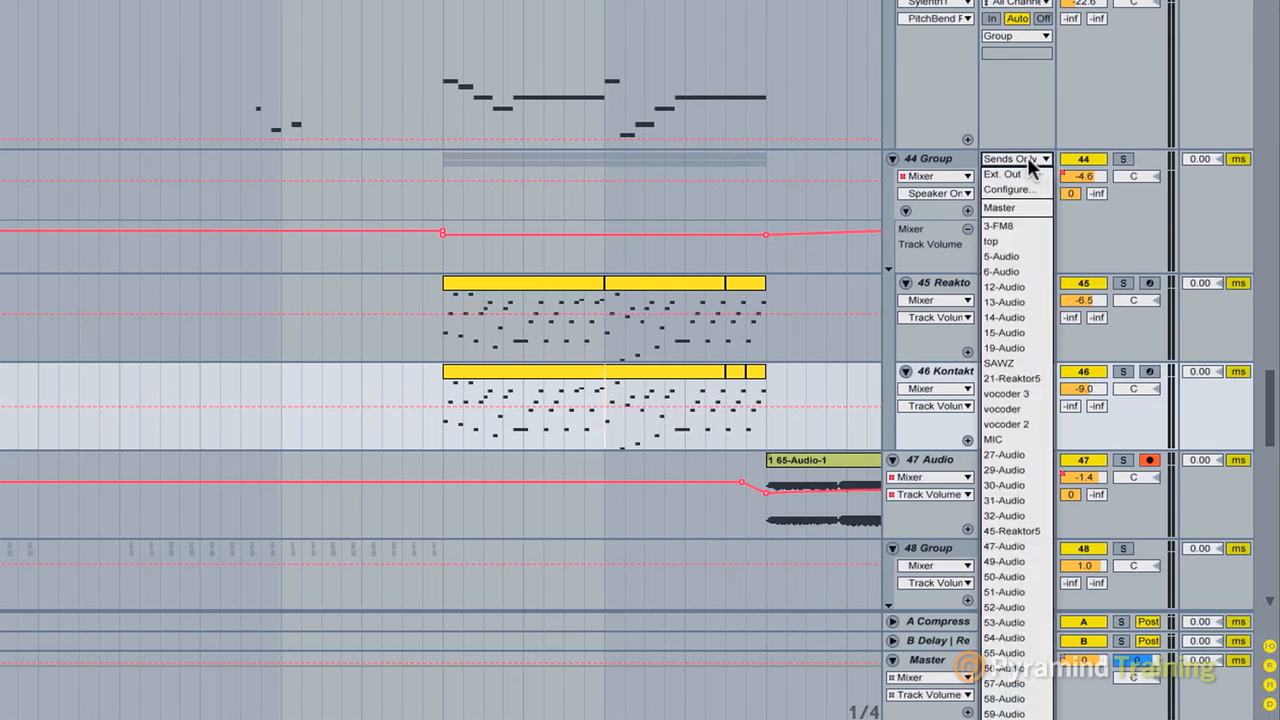
click(934, 152)
click(933, 154)
scroll(933, 153, up, 2)
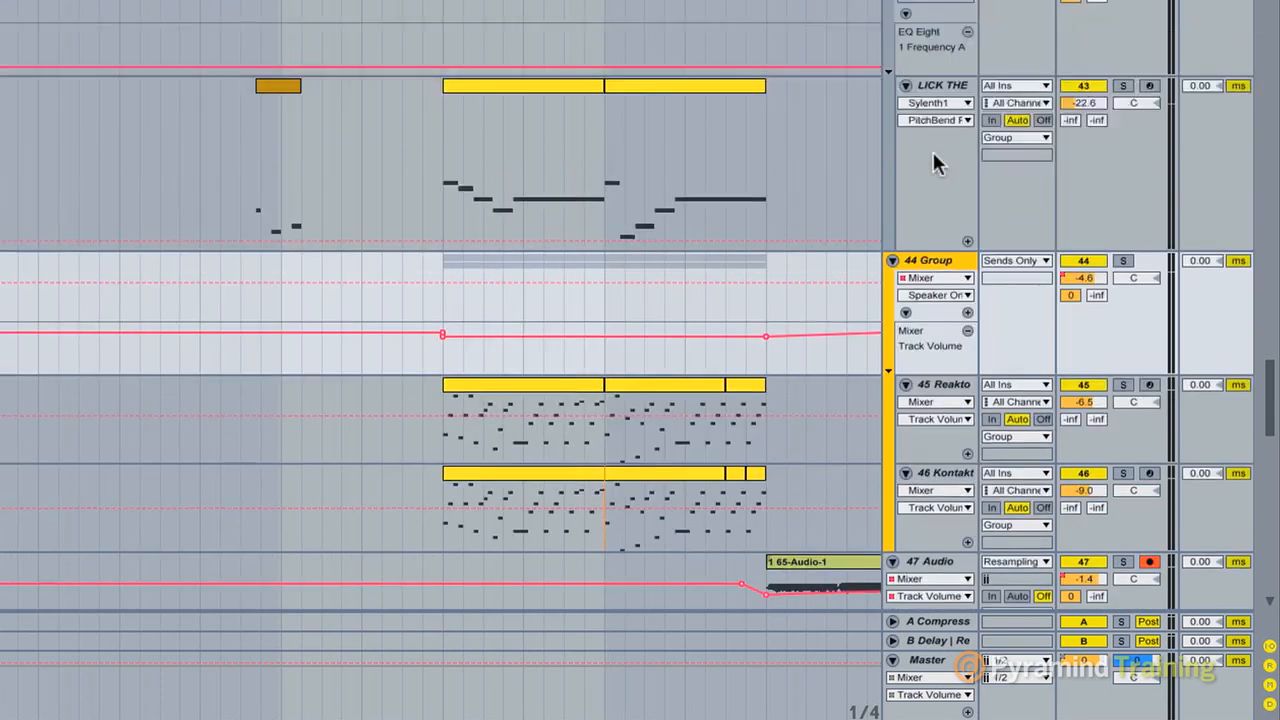
scroll(934, 155, up, 5)
scroll(934, 155, down, 5)
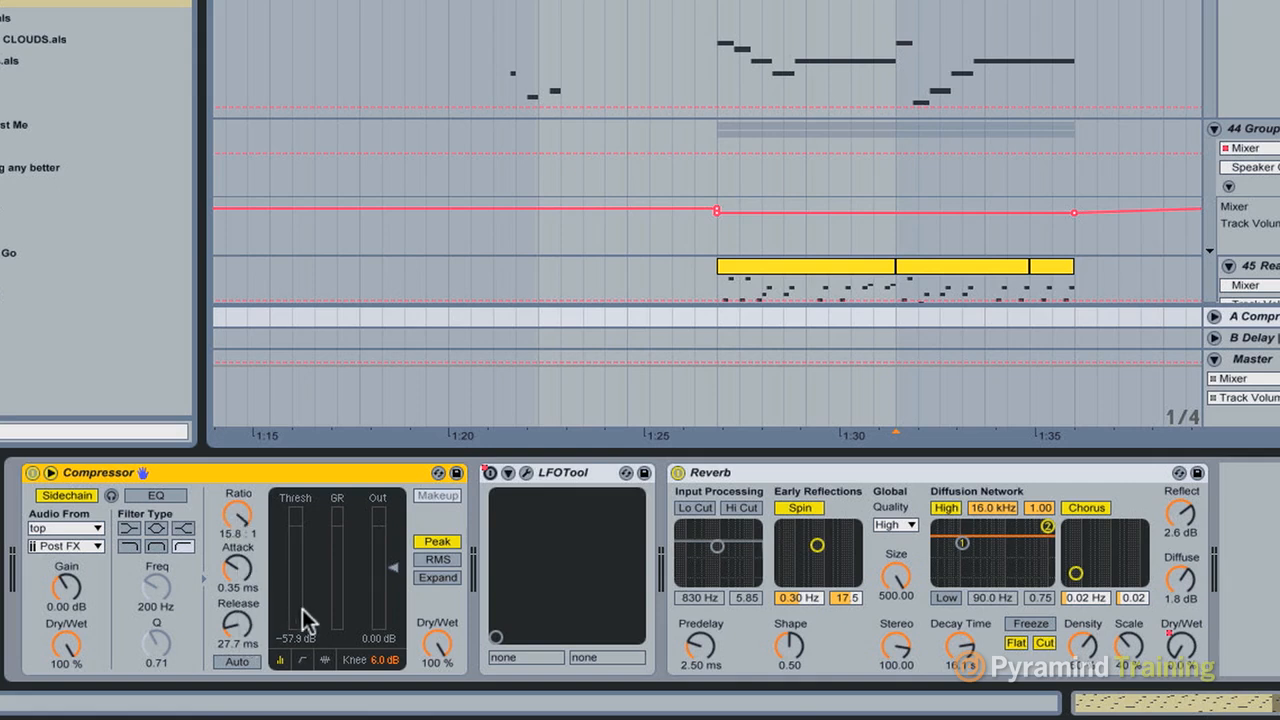
Step: Hide the device chain, select the 45 Reaktor5 track's first clip, and play the 44 Group soloed from bar 39
double_click(645, 453)
click(836, 264)
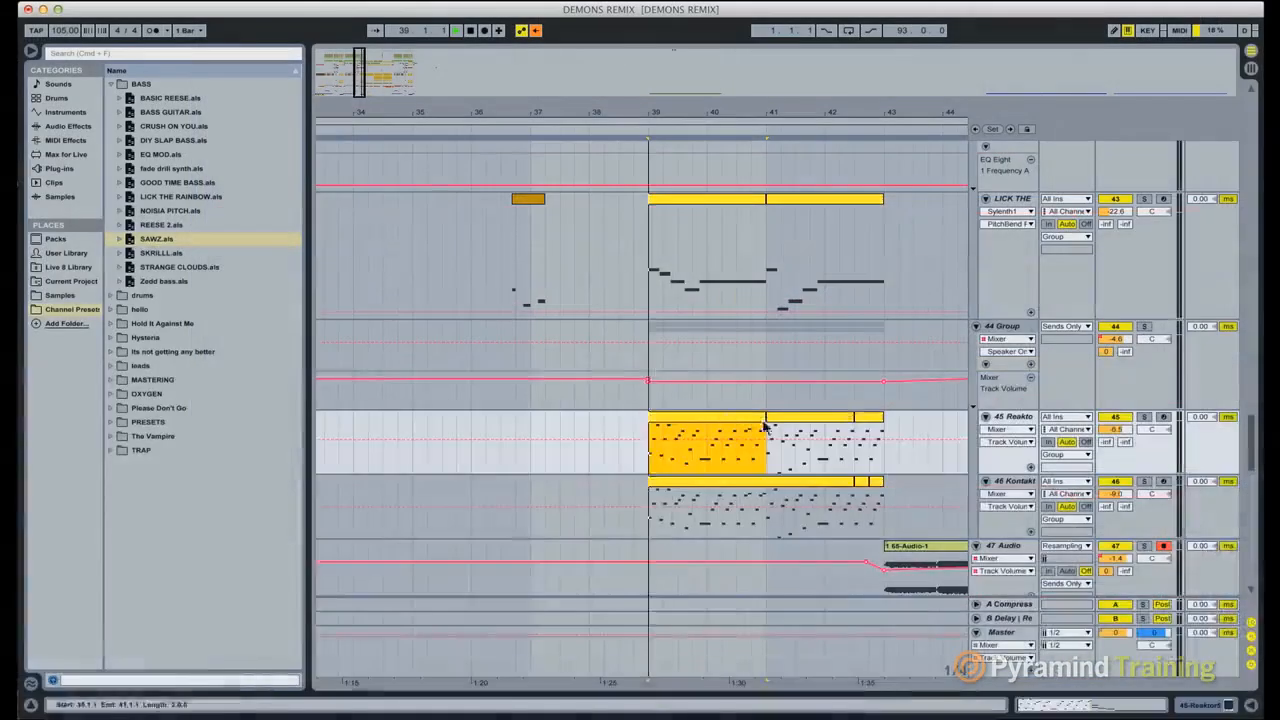
key(space)
key(space)
click(1147, 327)
key(space)
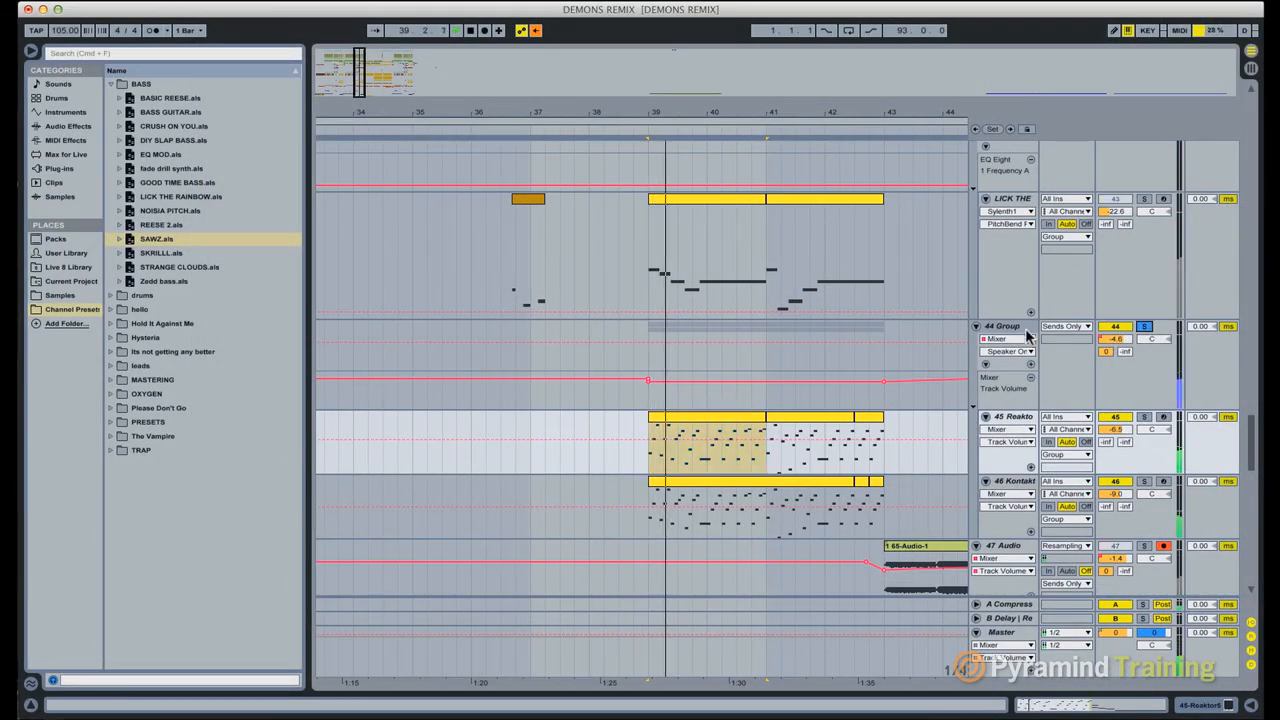
key(space)
Step: Show the A Compress return track's Compressor, LFOTool and Reverb again
double_click(1009, 604)
scroll(793, 366, up, 2)
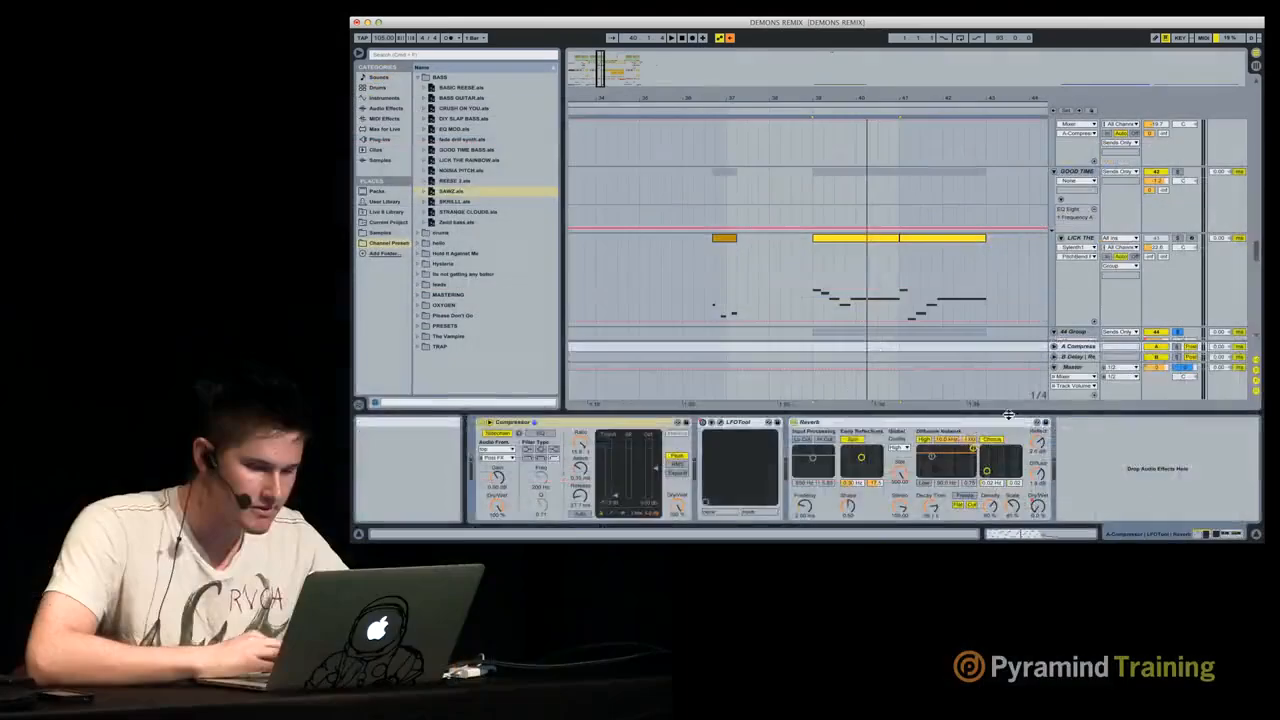
Step: Hide the device chain and select the first clip on the 45 Reaktor5 track
drag(1009, 415, 1009, 520)
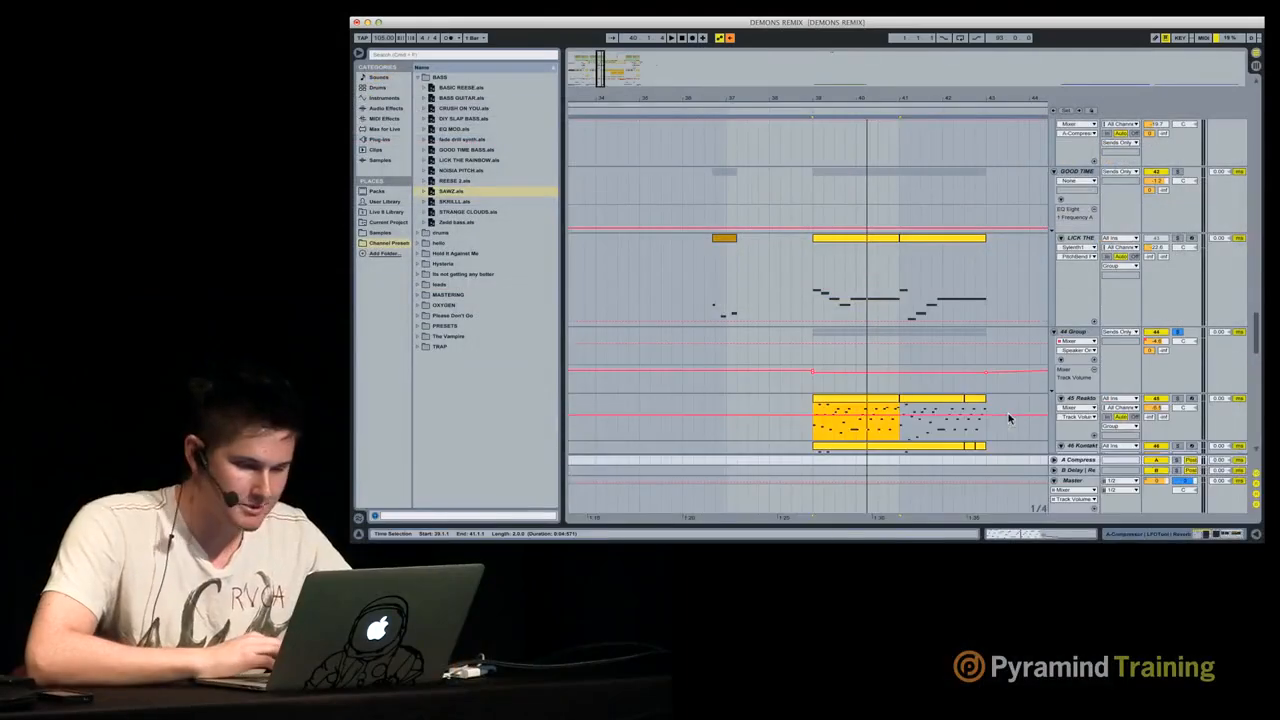
scroll(1025, 290, down, 3)
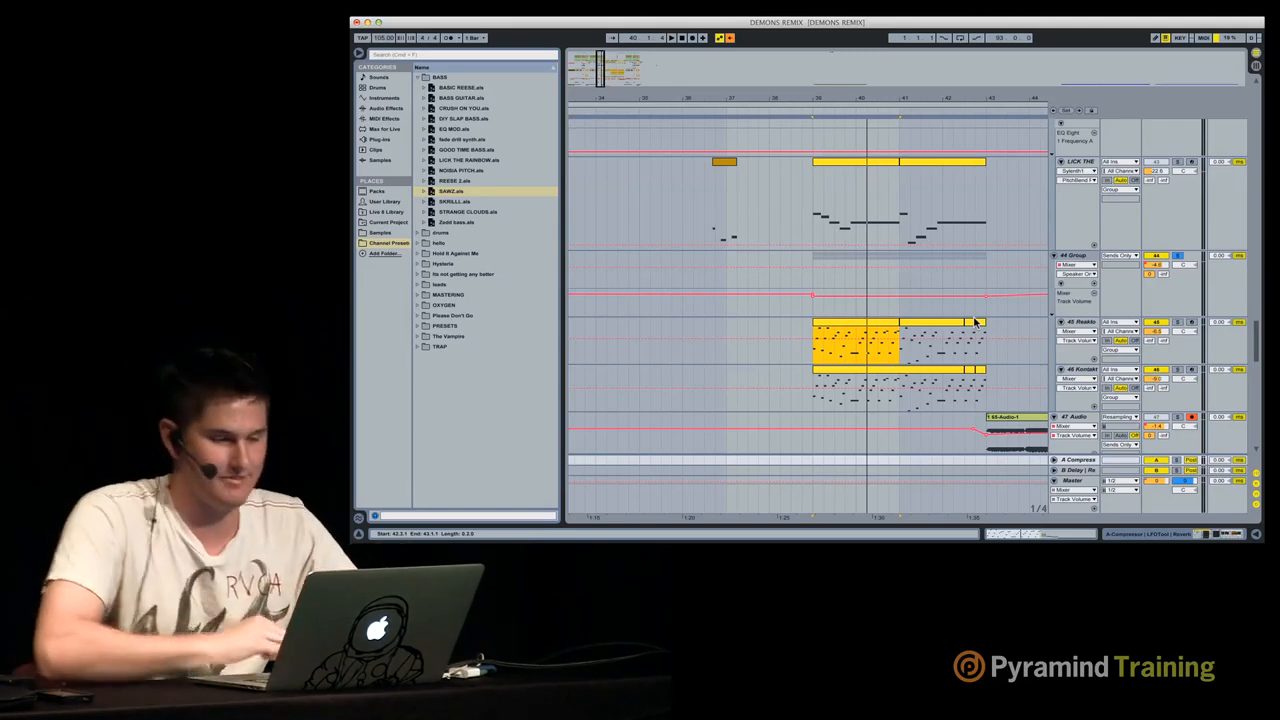
click(892, 323)
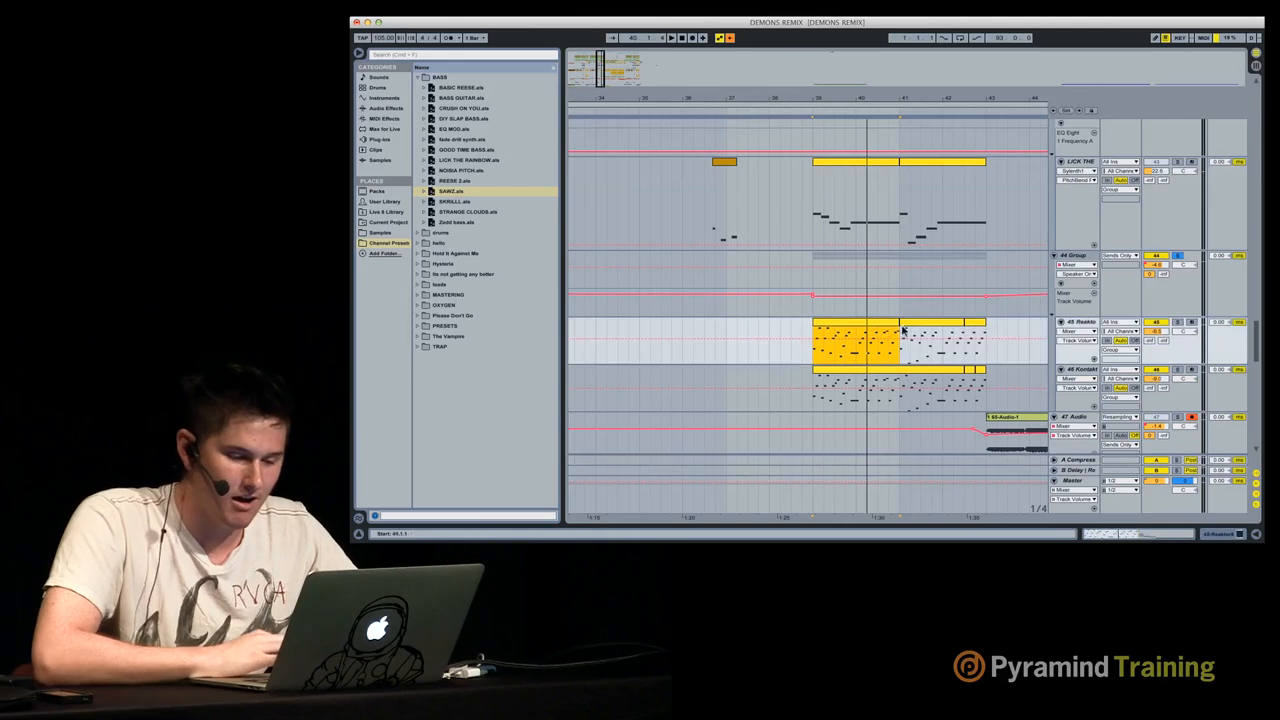
Step: Show and hide the A Compress return track's devices, and reselect the 45 Reaktor5 track's first clip at bar 39
double_click(1080, 462)
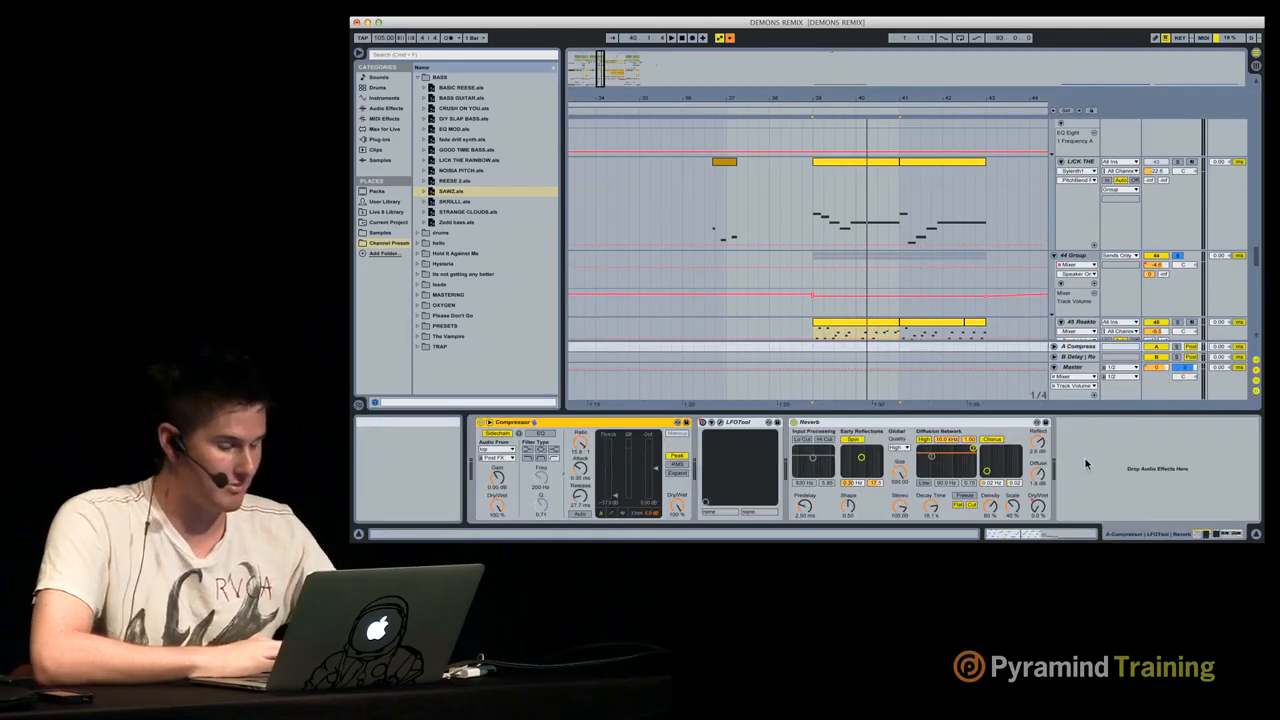
drag(1116, 412, 1116, 468)
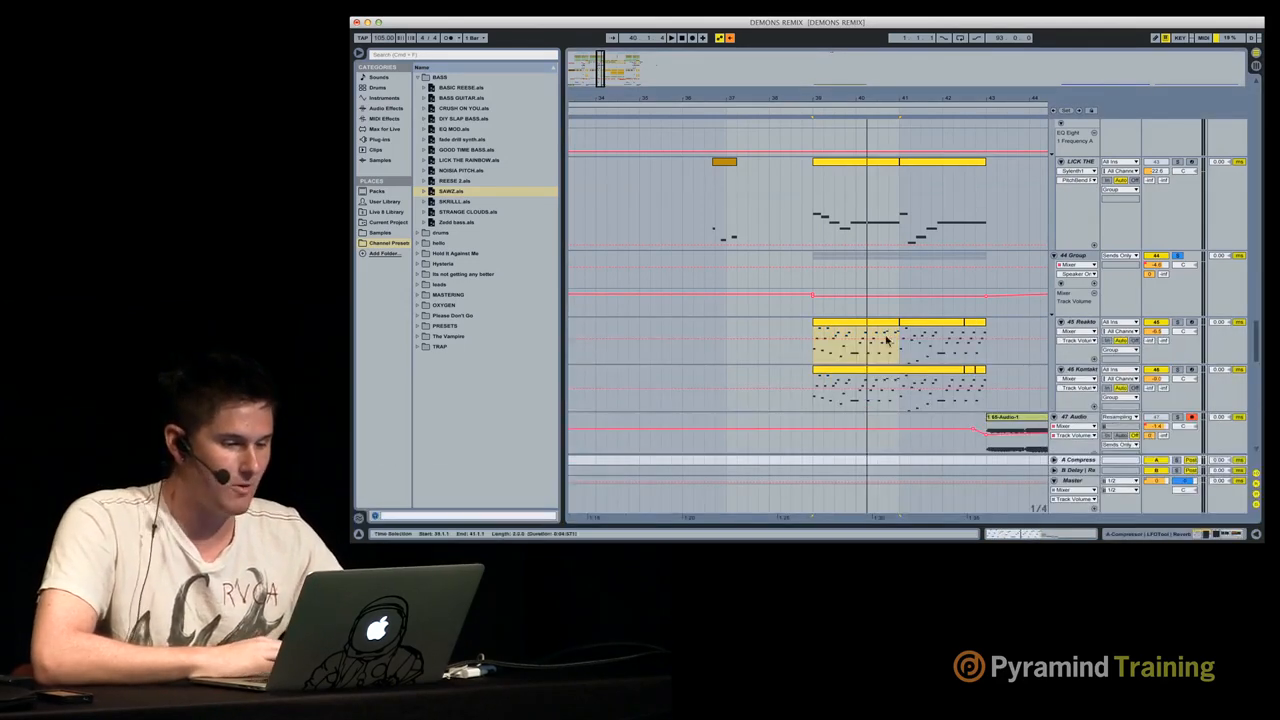
click(832, 322)
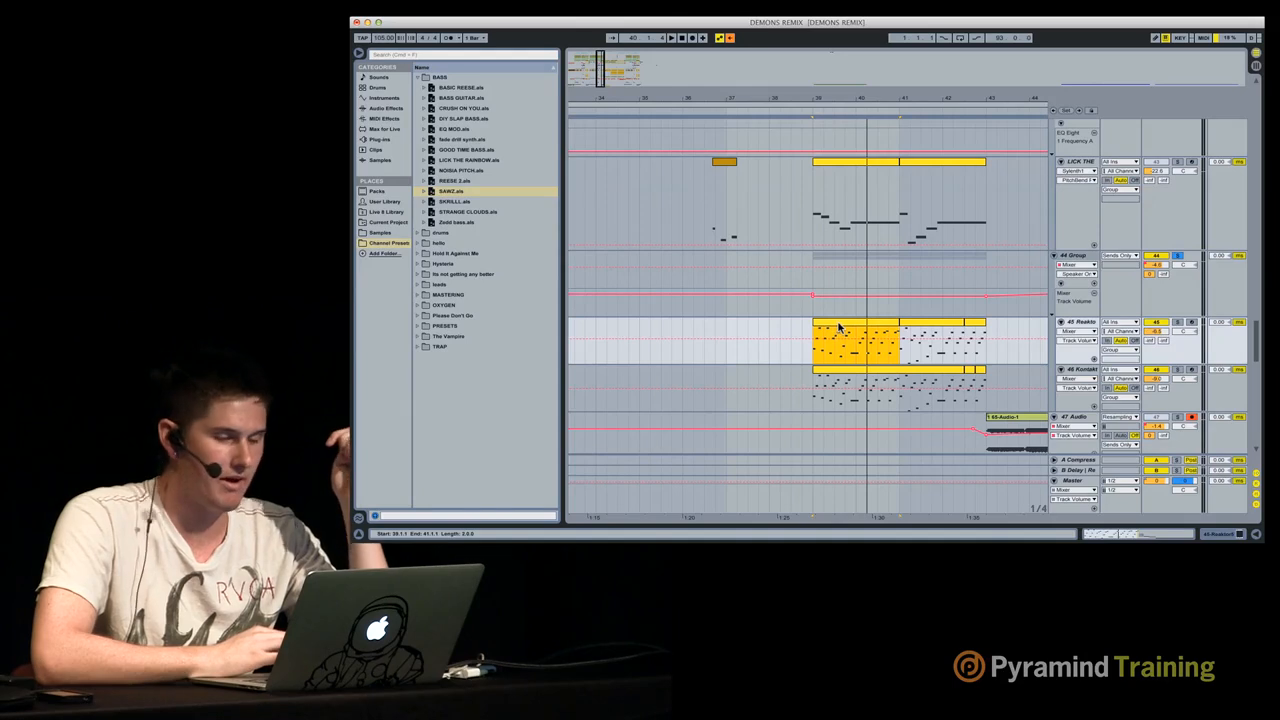
scroll(840, 330, down, 2)
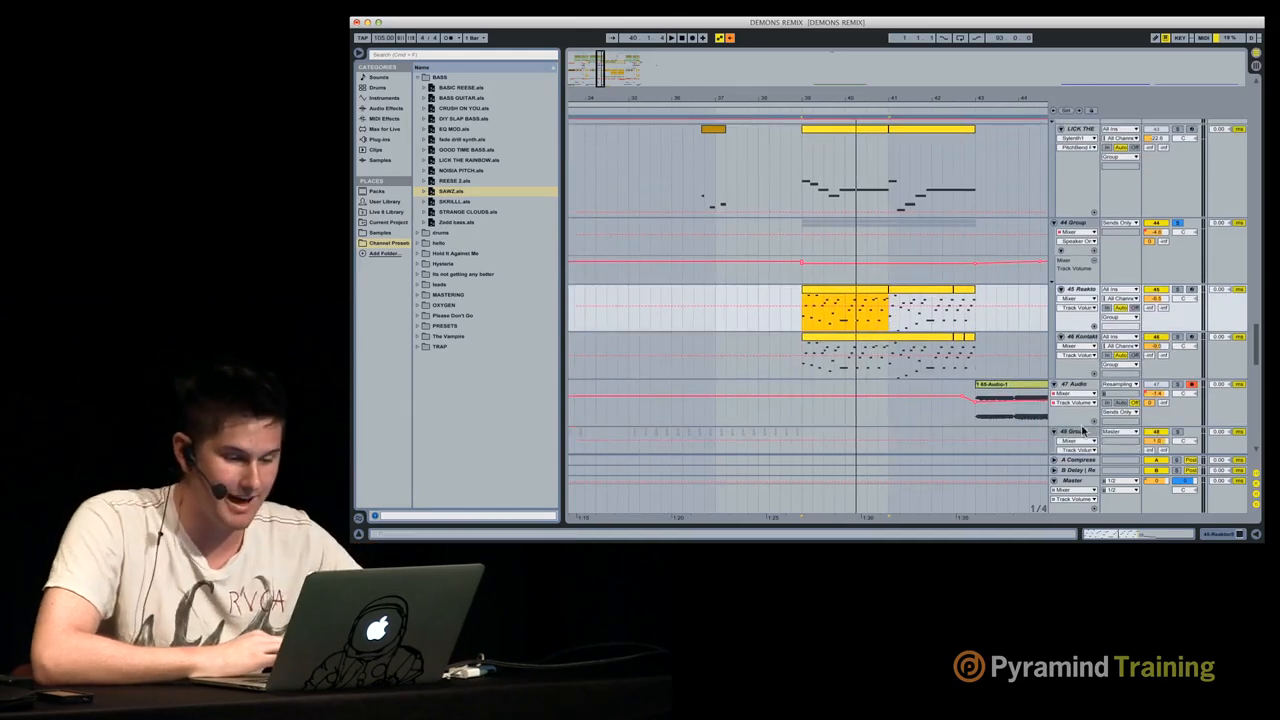
Step: View the A Compress return track's Compressor, LFOTool and Reverb twice, hiding the device chain after each look
double_click(1078, 461)
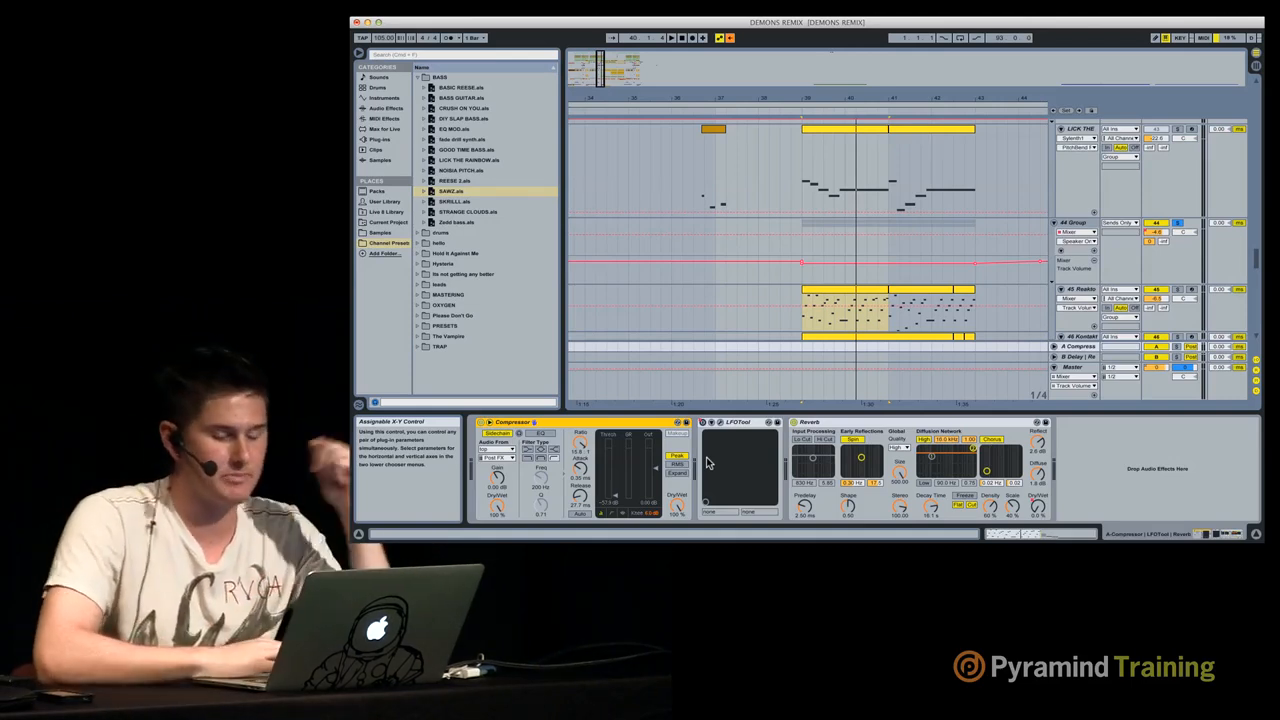
click(1114, 413)
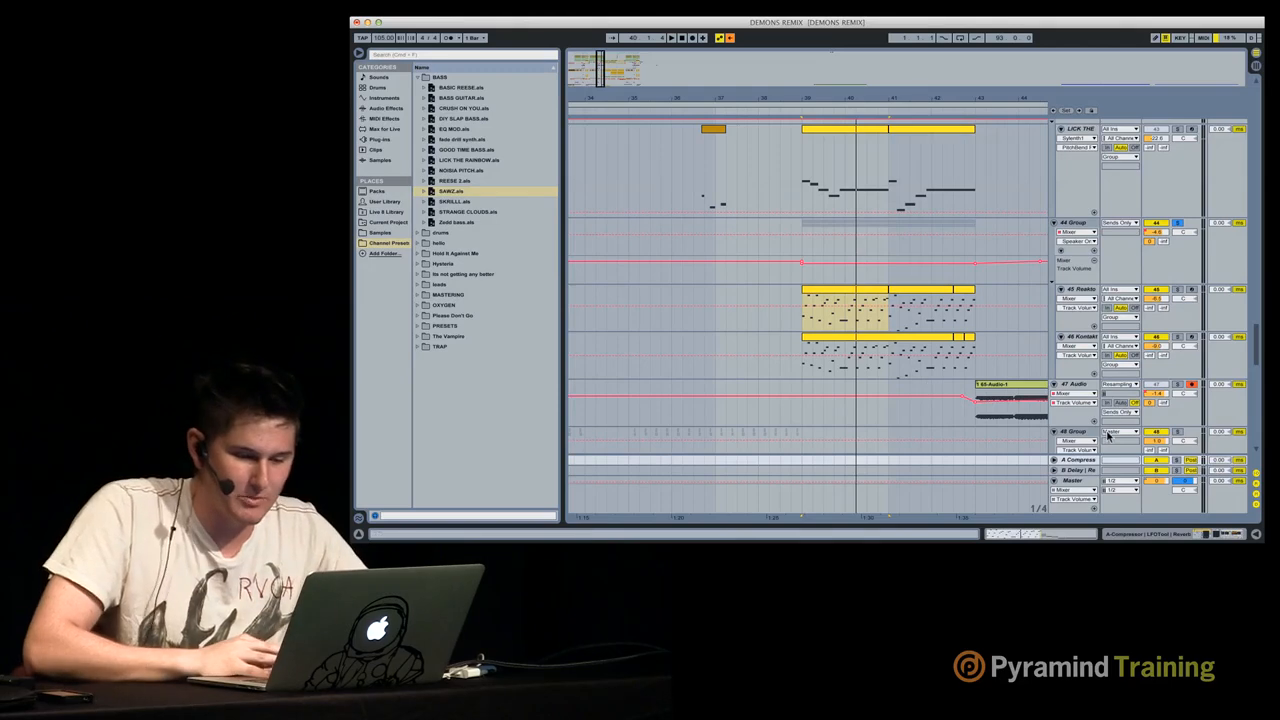
double_click(1086, 458)
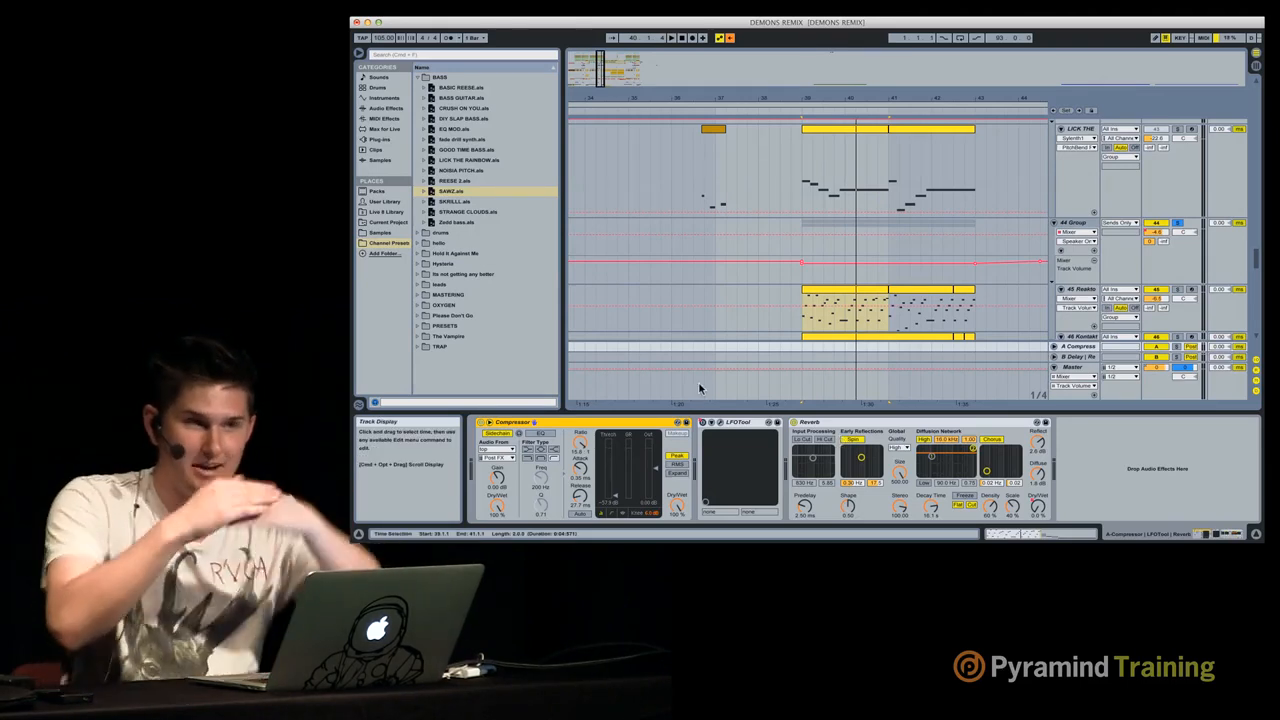
click(959, 414)
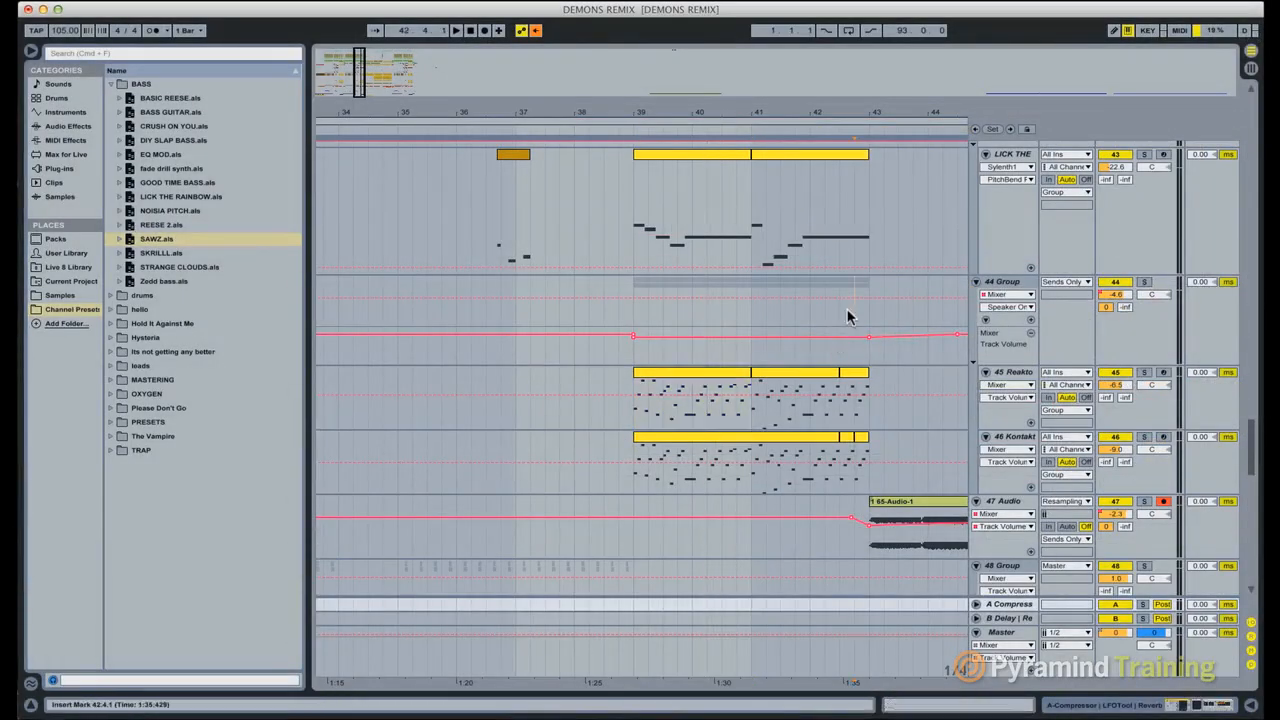
Step: Play the arrangement from 42.4.1 at the end of the 44 Group's clips, and stop playback after about bar 45
click(852, 316)
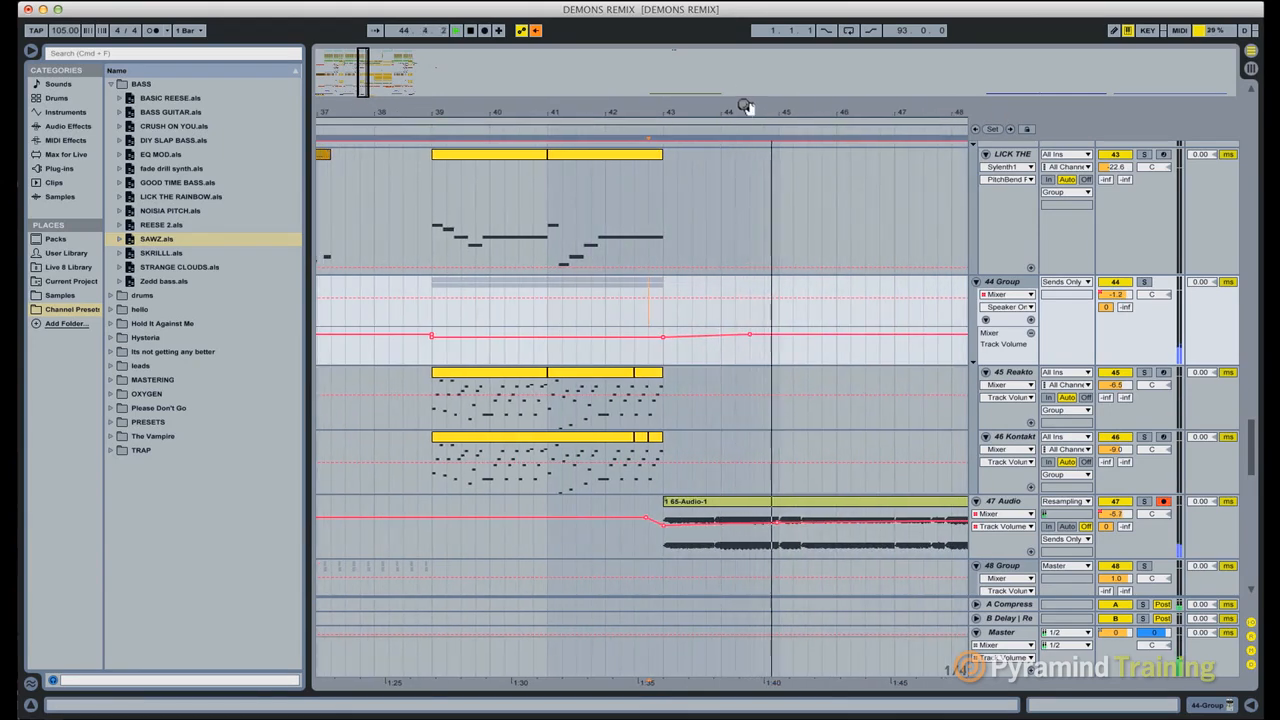
drag(746, 106, 744, 35)
key(space)
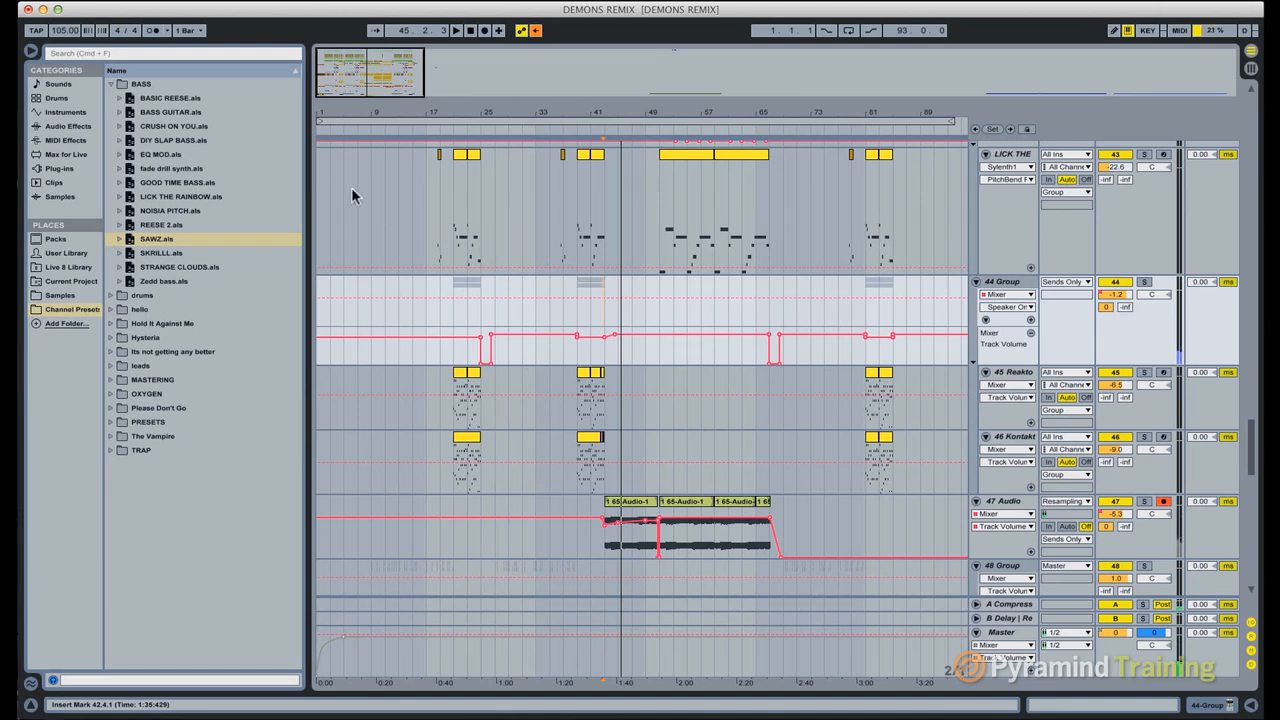
Step: Start playback of the arrangement from 1.1.1, and restart it from 43.1.1 on the LICK THE RAINBOW track
click(314, 179)
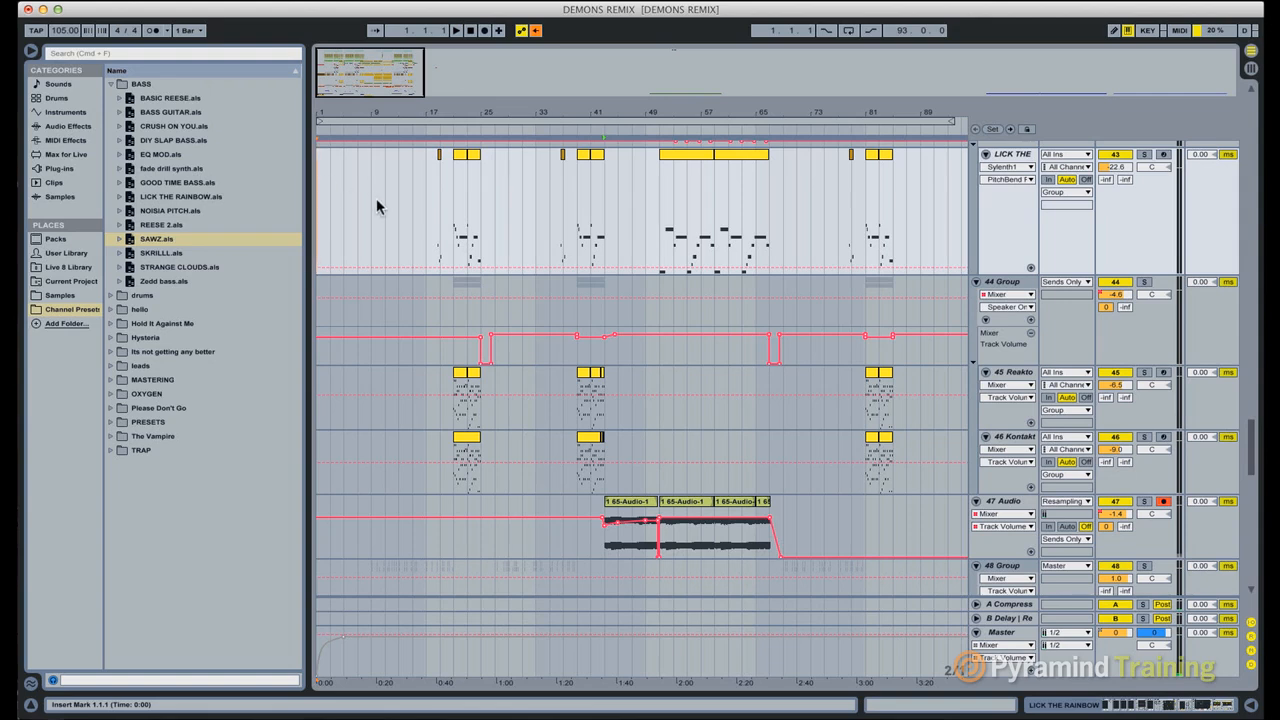
key(space)
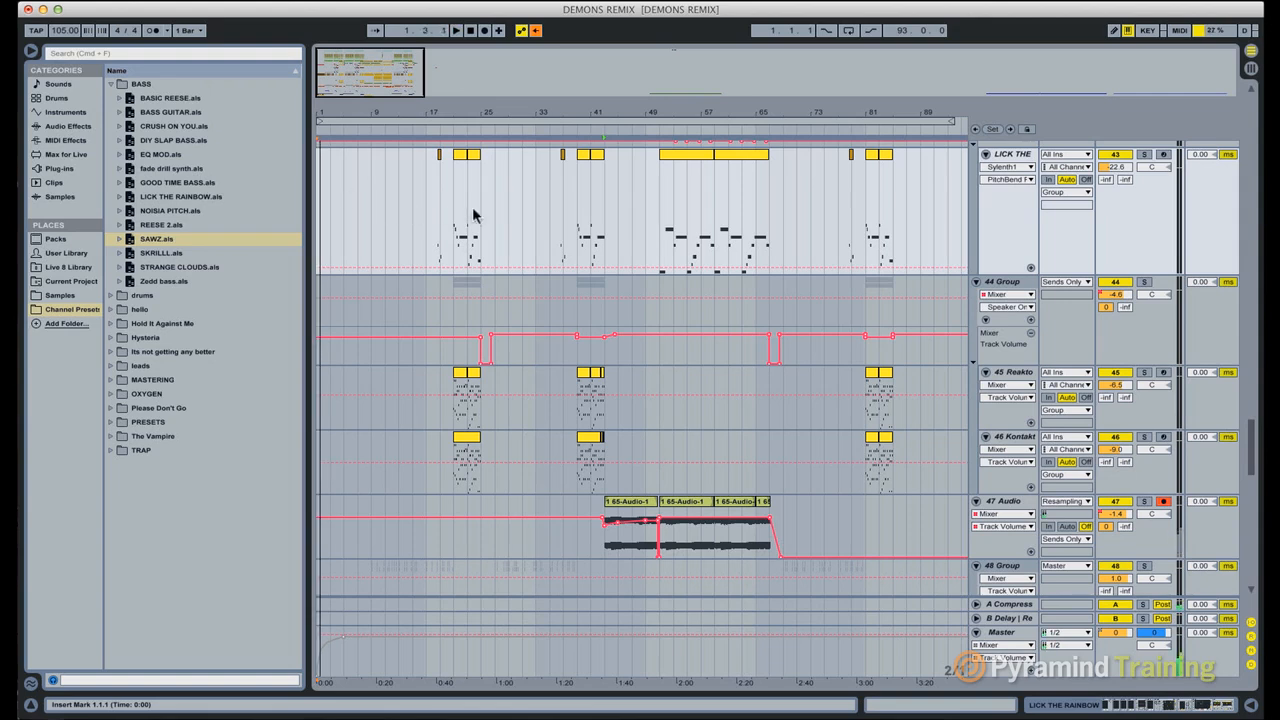
click(603, 213)
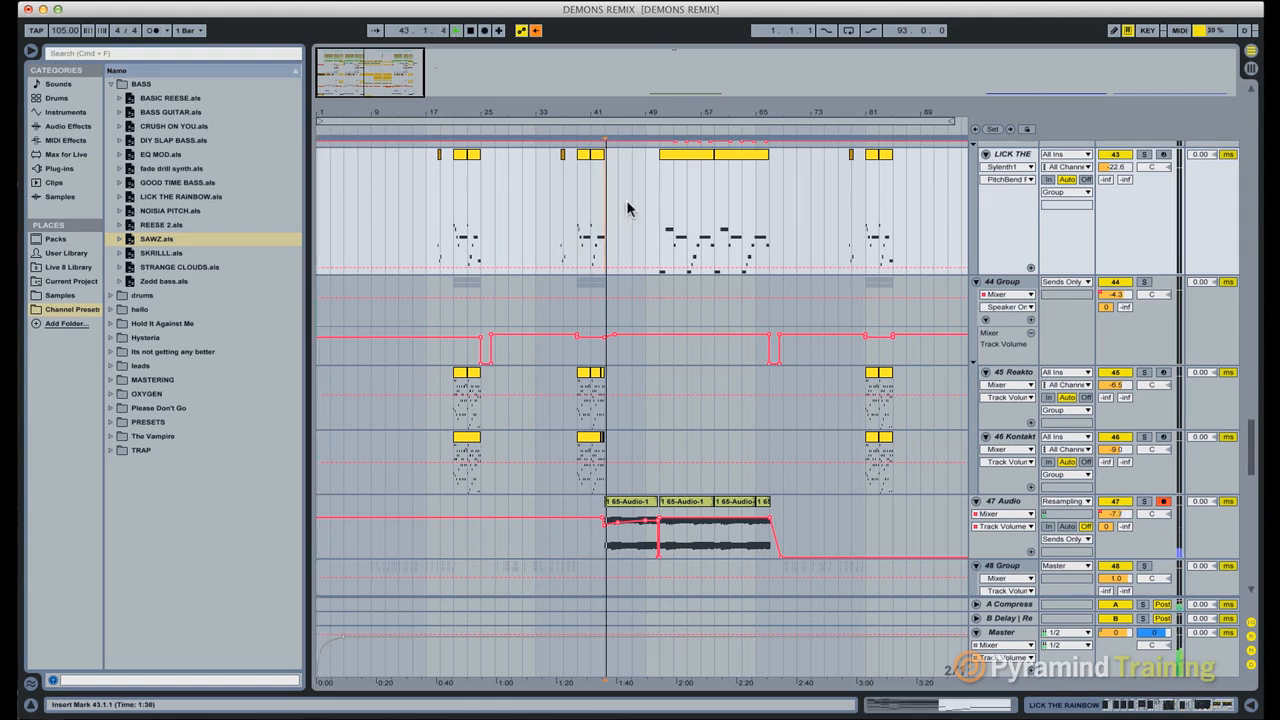
drag(632, 126, 630, 170)
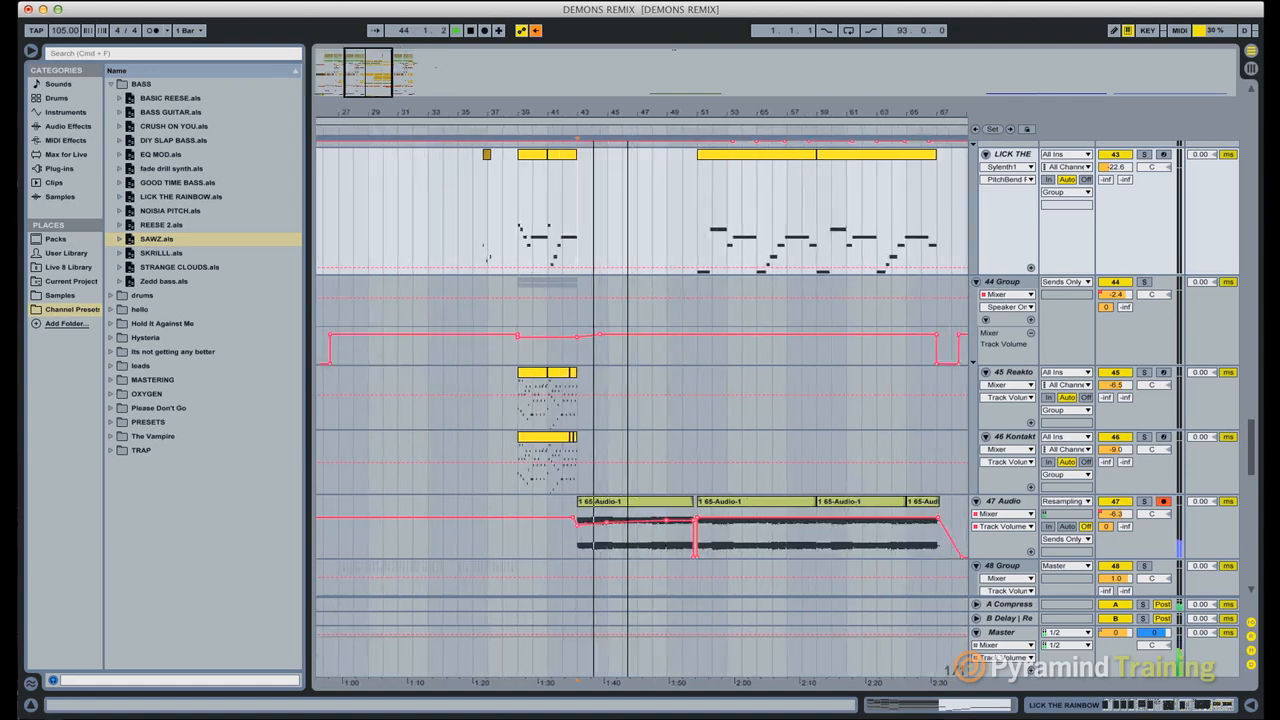
Step: Return playback to the arrangement's automation, and make it louder with the system volume and a Master track volume of 1.8
click(536, 31)
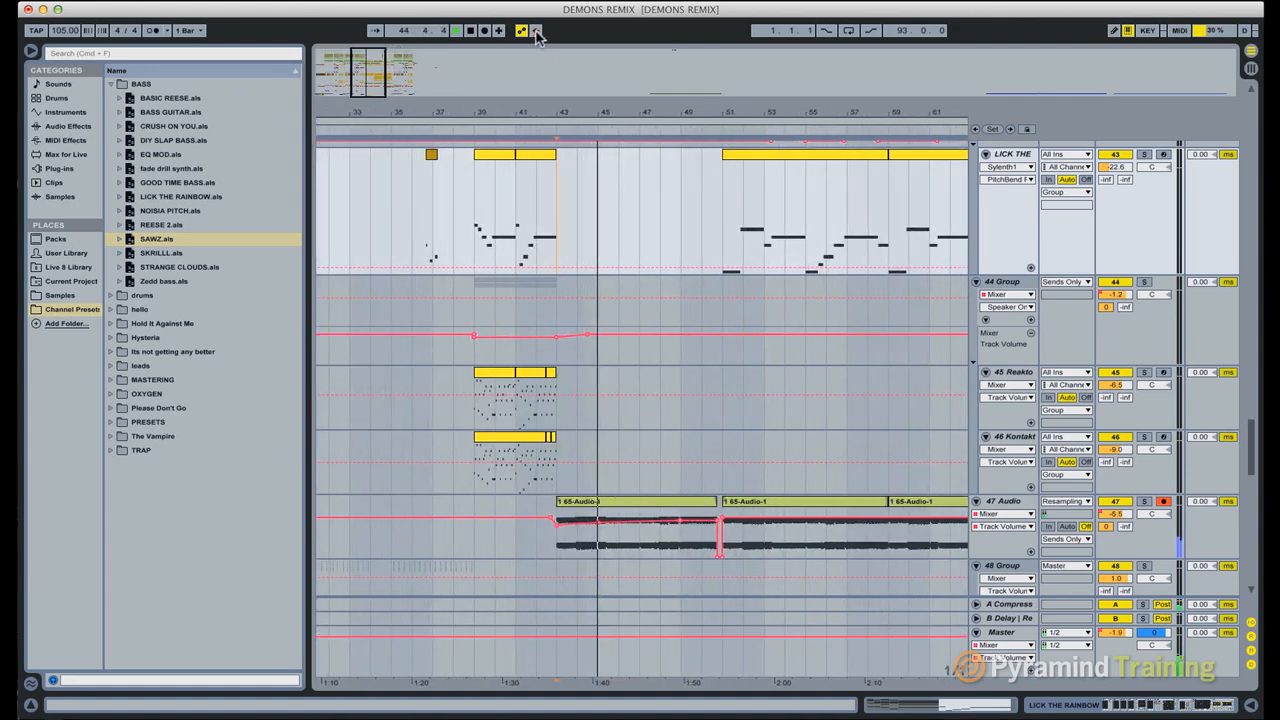
key(XF86AudioRaiseVolume)
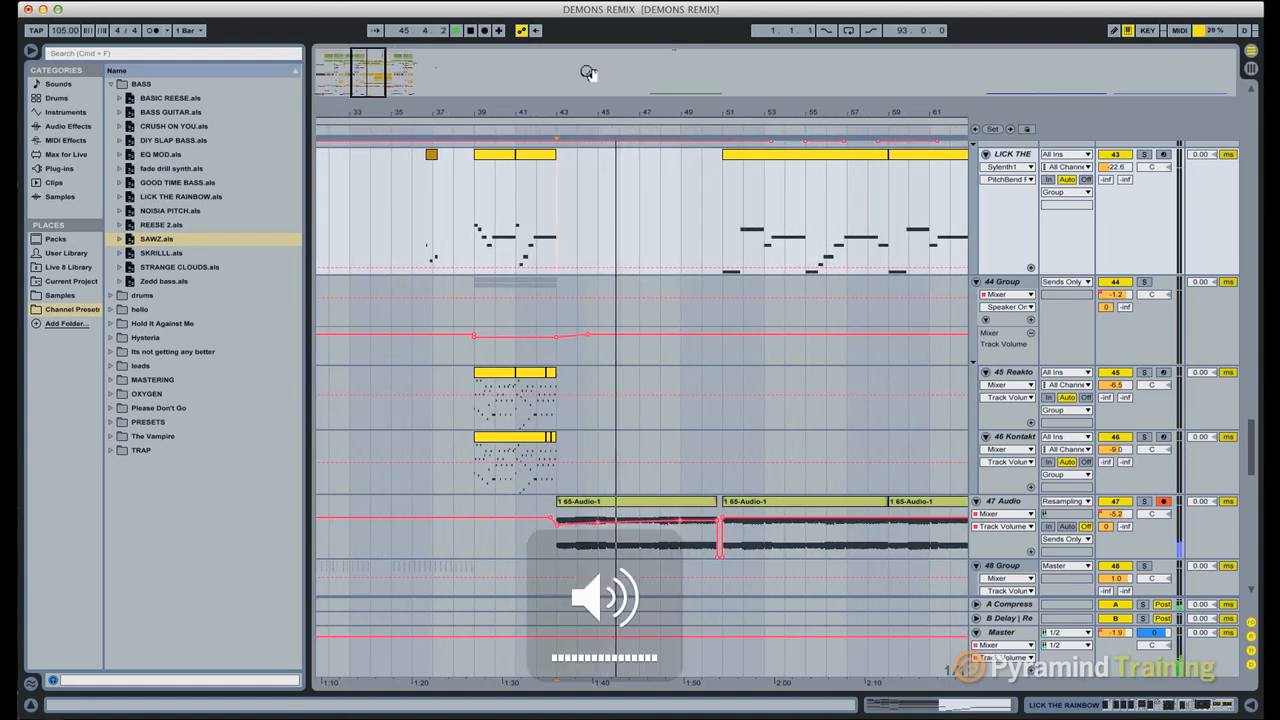
drag(1115, 633, 1115, 607)
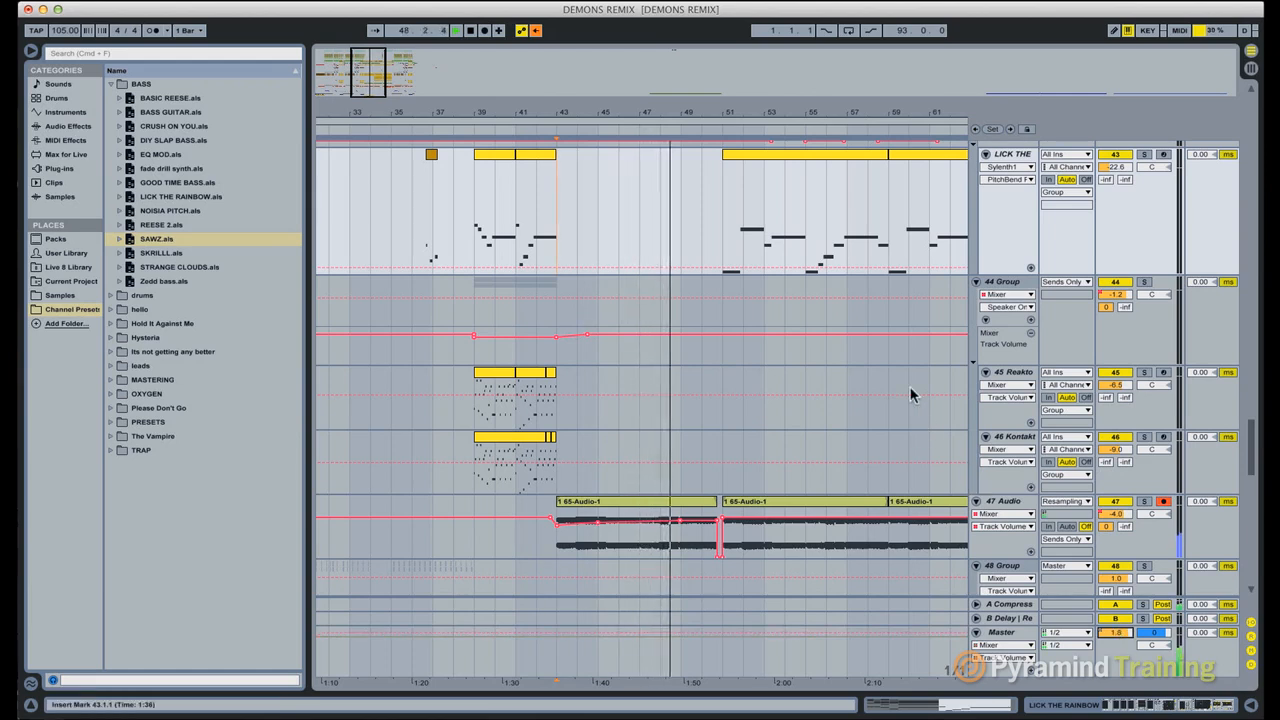
Step: Examine the resampled, downsweep and effects tracks from 46 Kontakt down to 64 Audio while the arrangement plays
scroll(910, 395, down, 6)
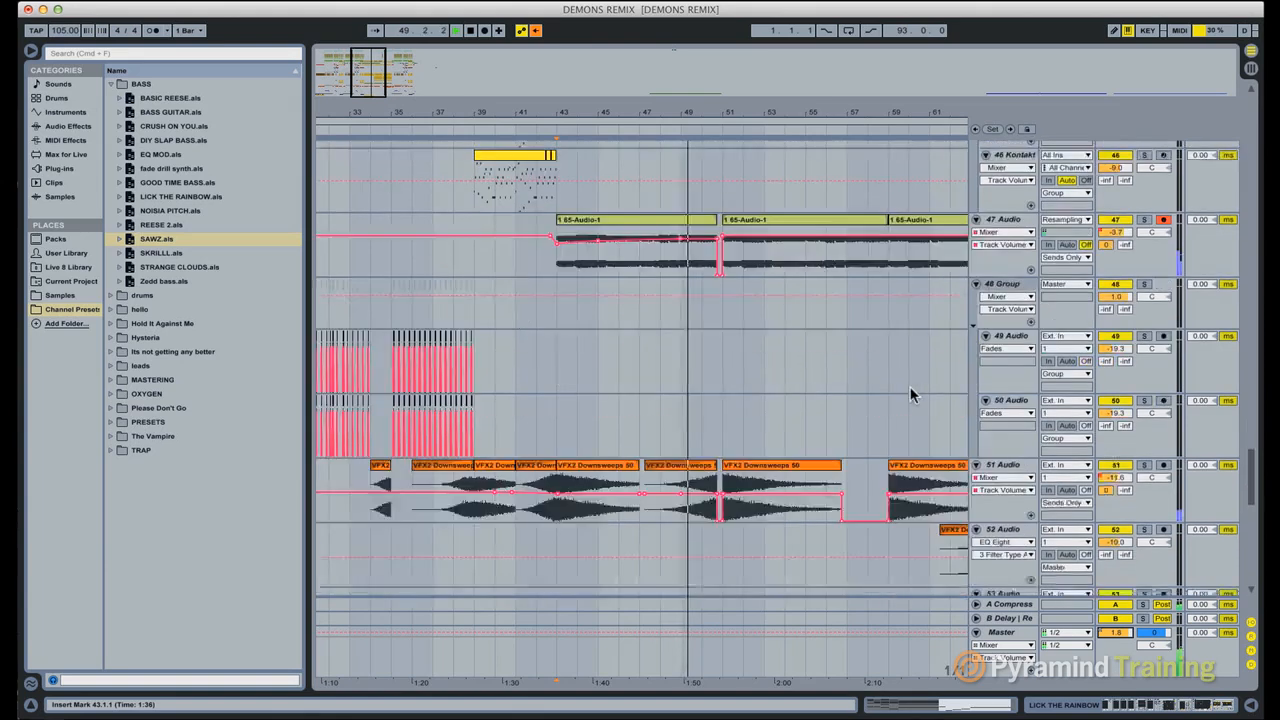
scroll(910, 395, down, 6)
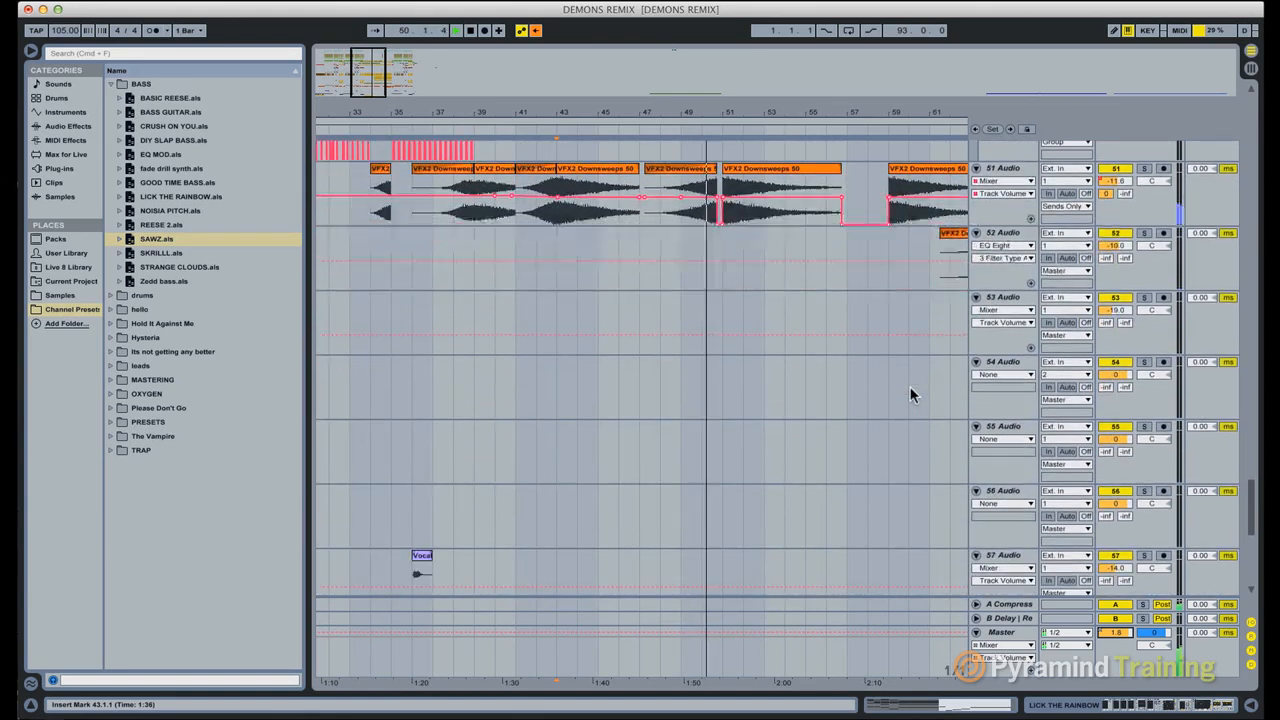
scroll(910, 395, up, 1)
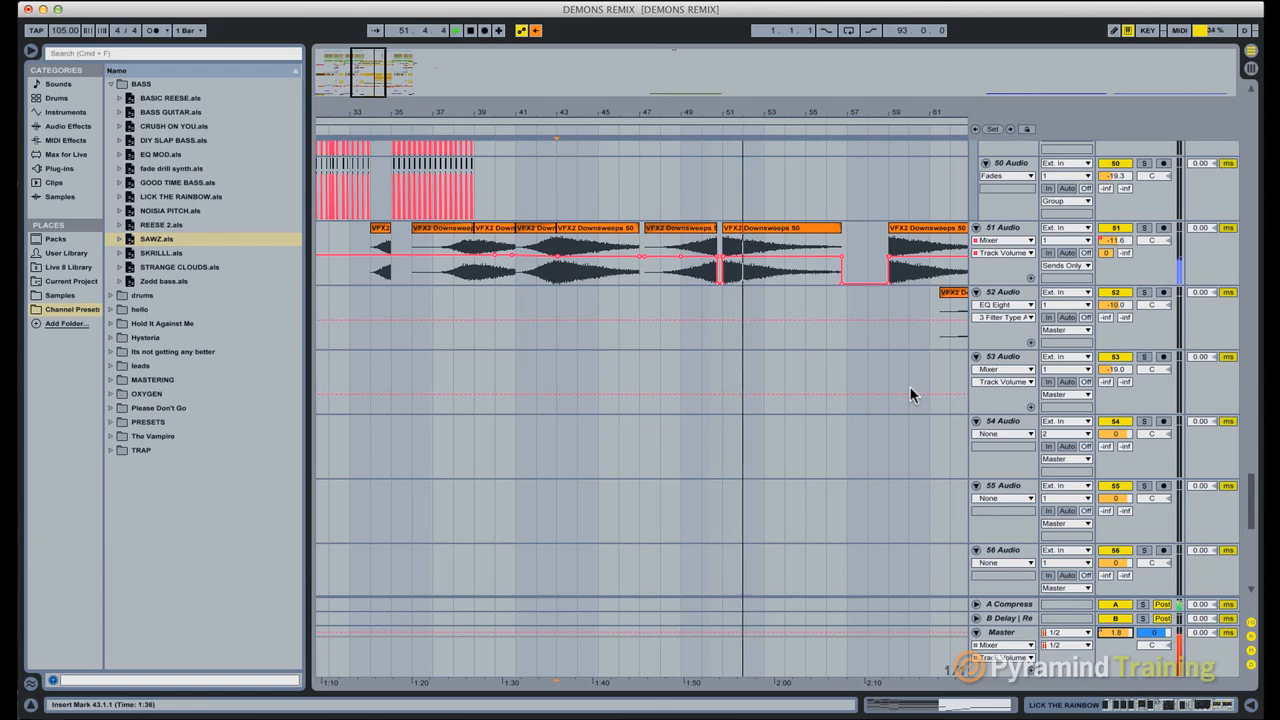
scroll(910, 395, down, 10)
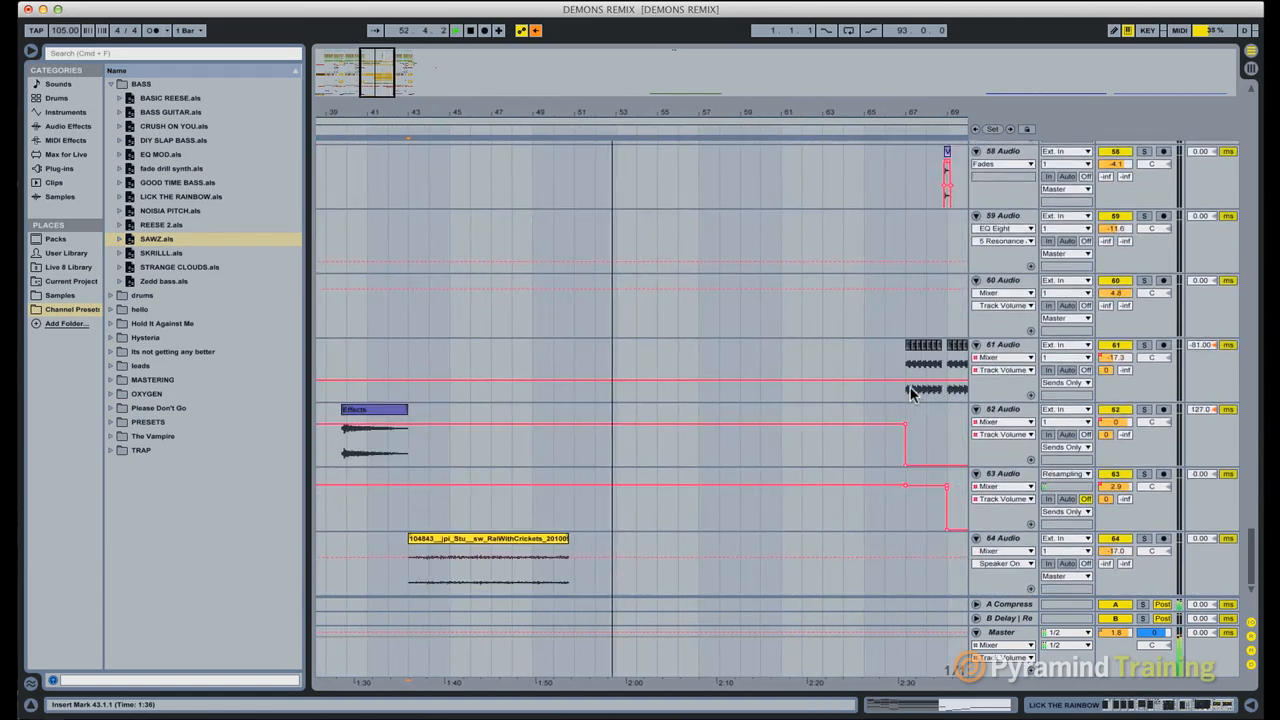
Step: Examine the chord, hi-hat, snare and kick tracks up to the NEW KICK group while the arrangement plays
scroll(910, 395, up, 20)
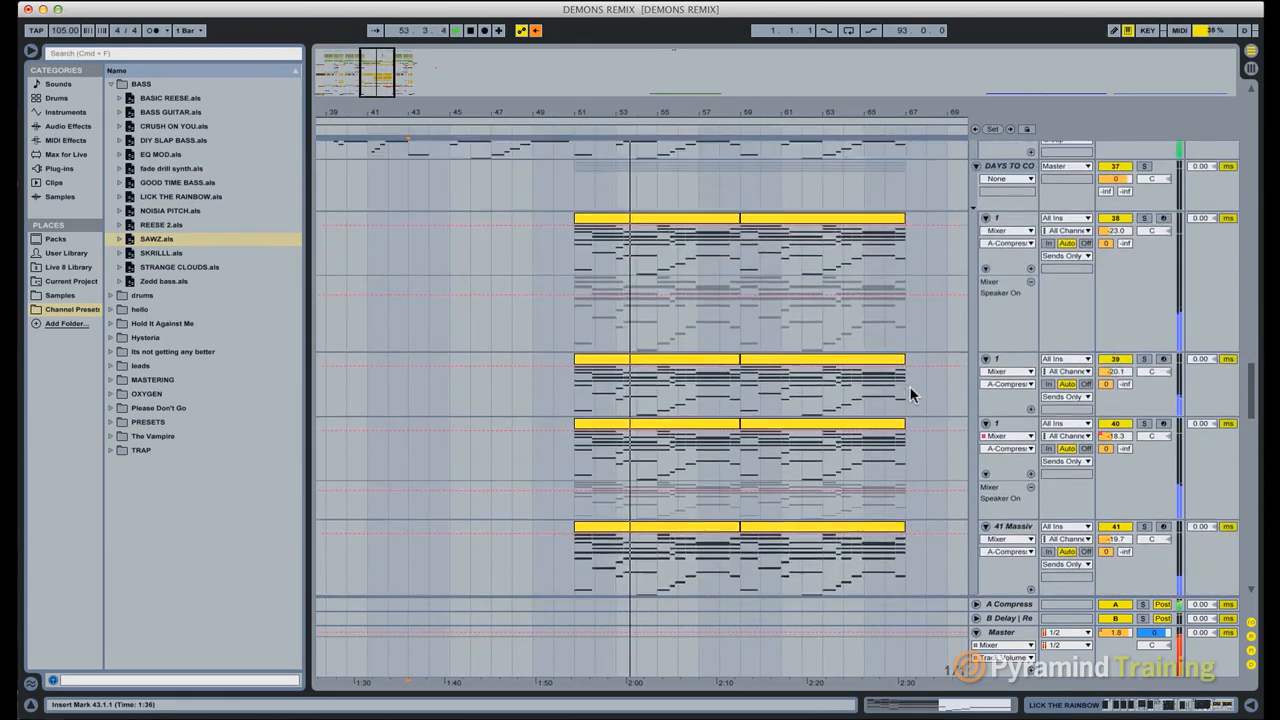
scroll(910, 395, up, 6)
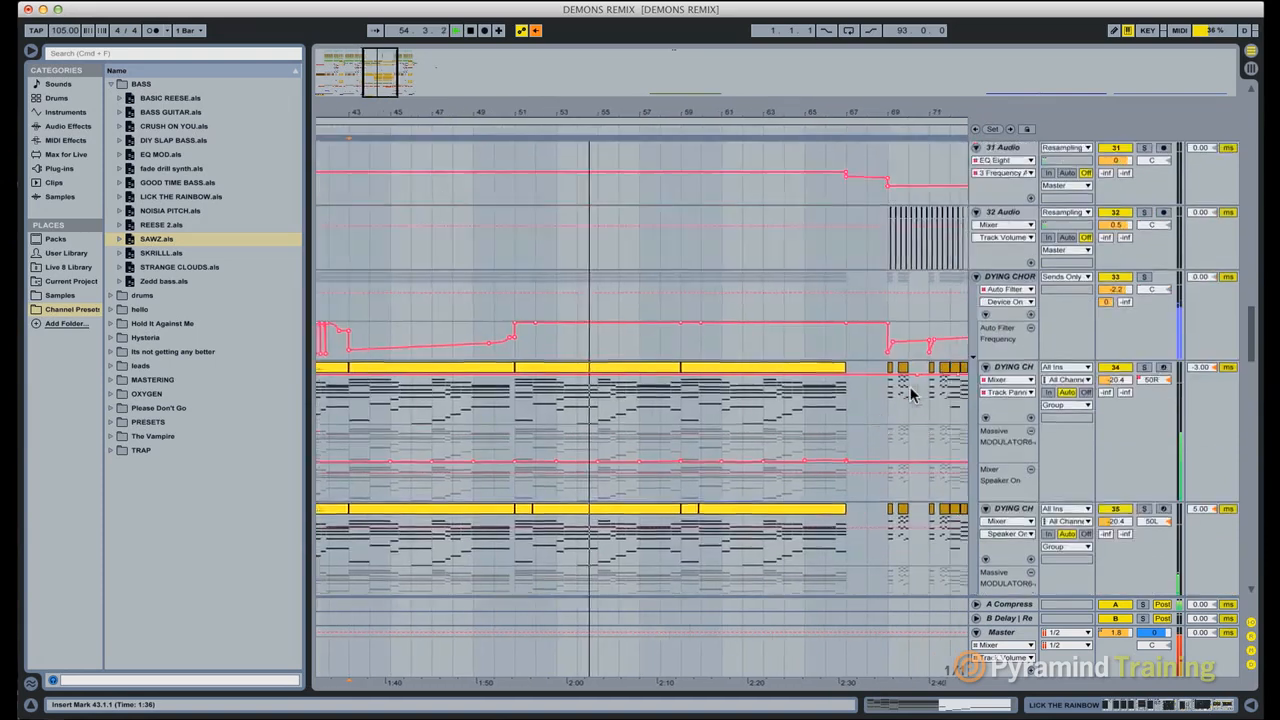
scroll(910, 395, up, 3)
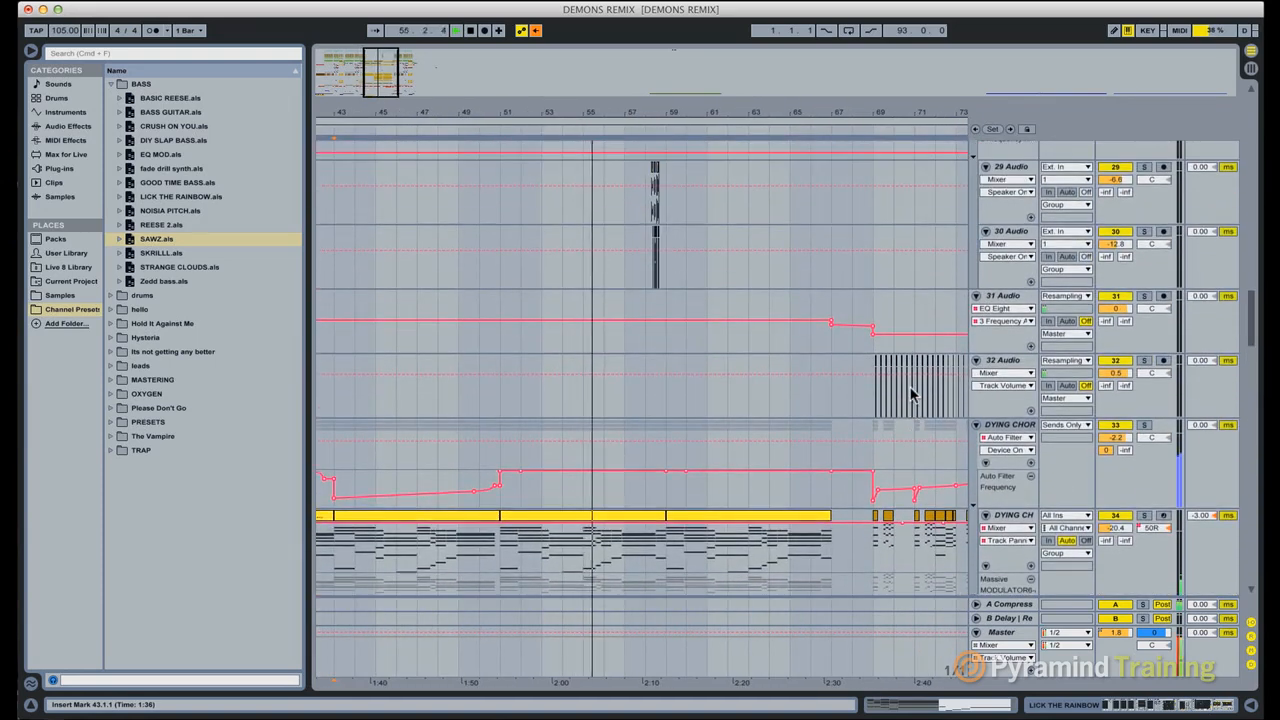
scroll(910, 395, up, 20)
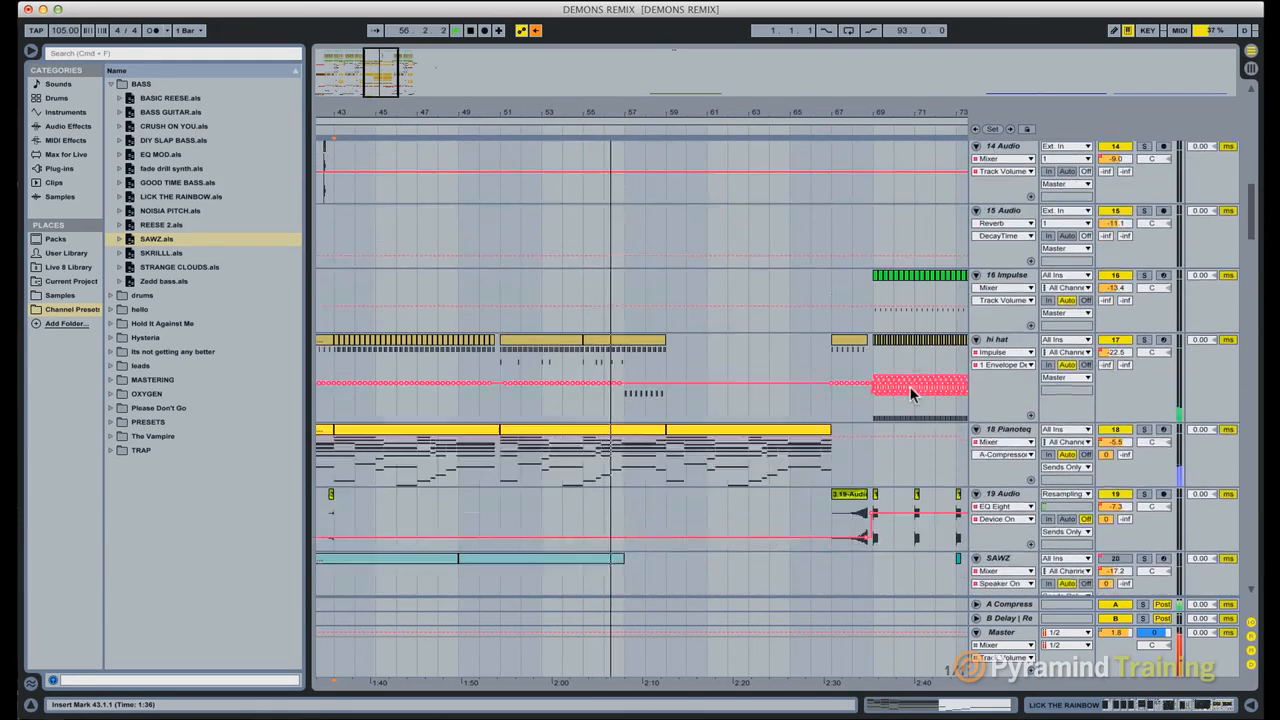
scroll(910, 393, up, 7)
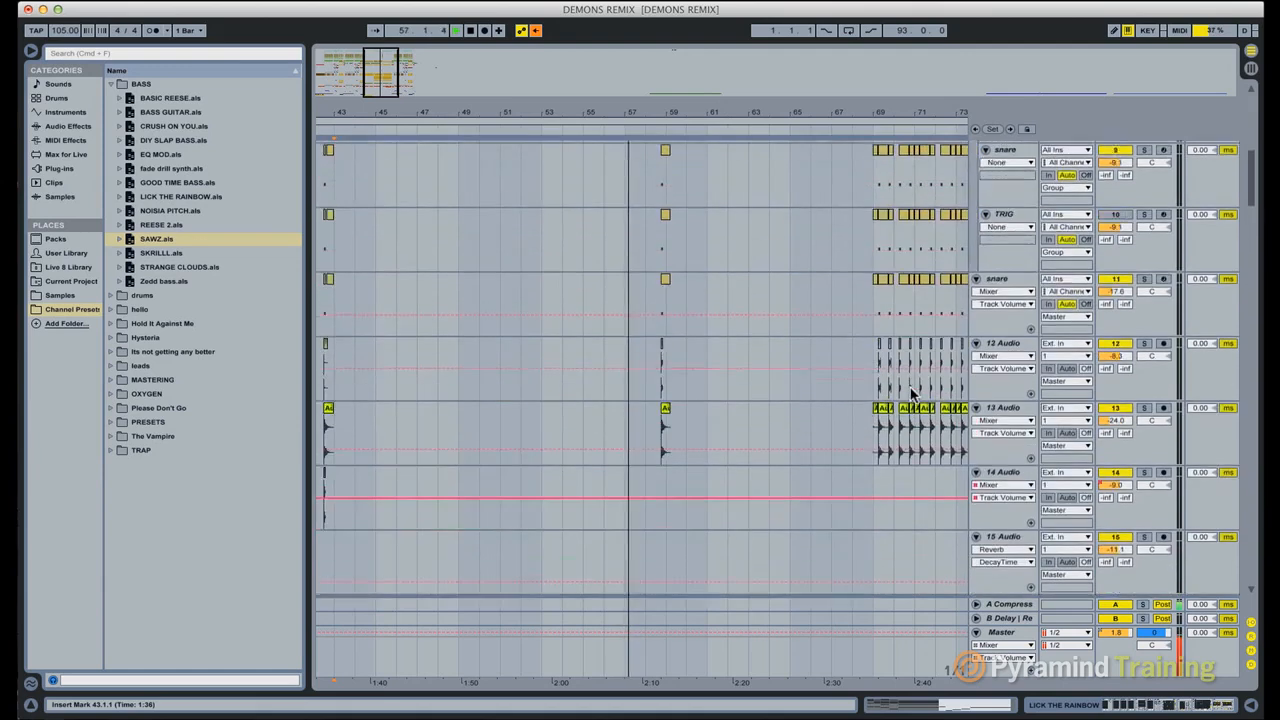
scroll(910, 393, up, 5)
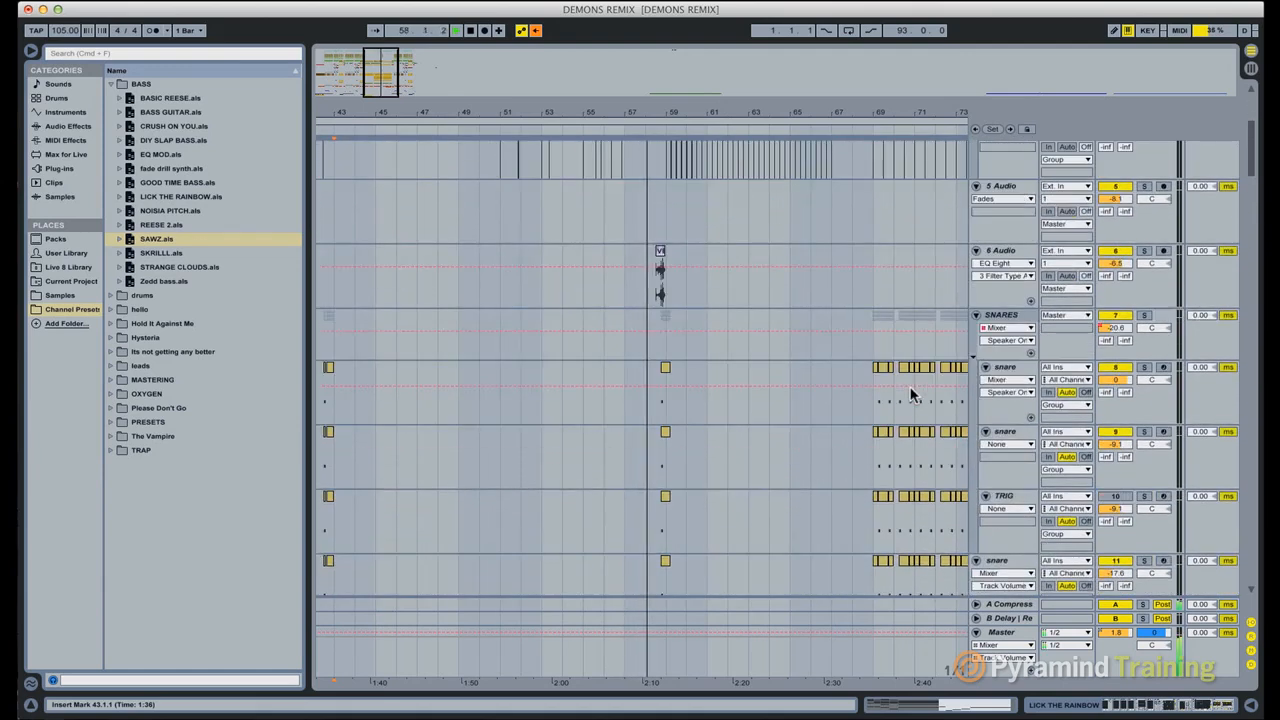
scroll(910, 393, up, 5)
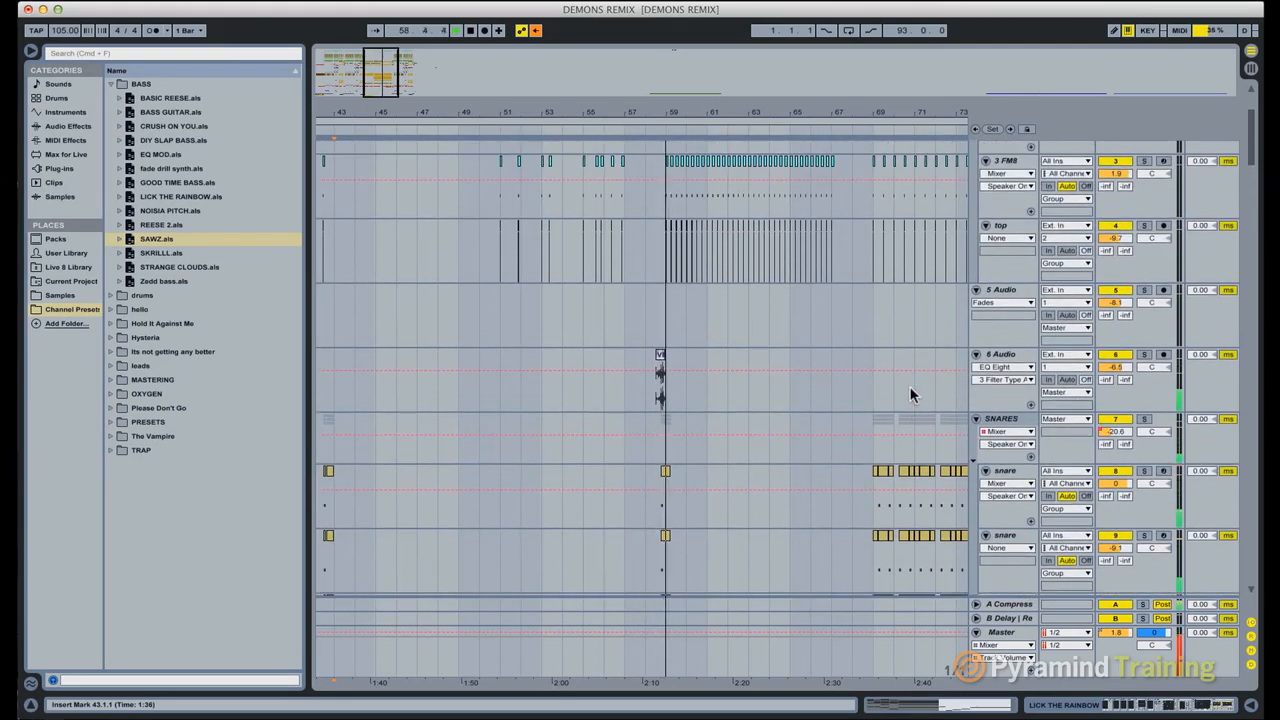
scroll(910, 393, up, 7)
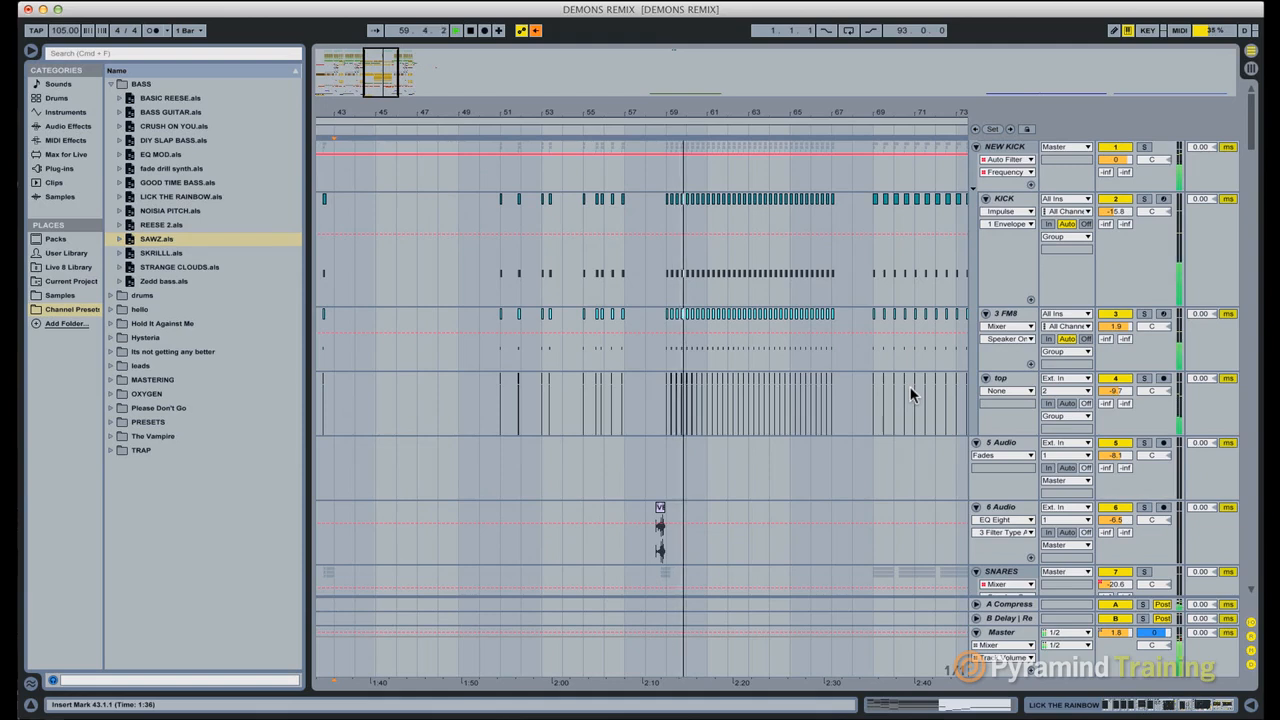
Step: Examine the tracks from the SNARES group down to SAWZ, SUB and vocoder during playback
scroll(910, 393, down, 10)
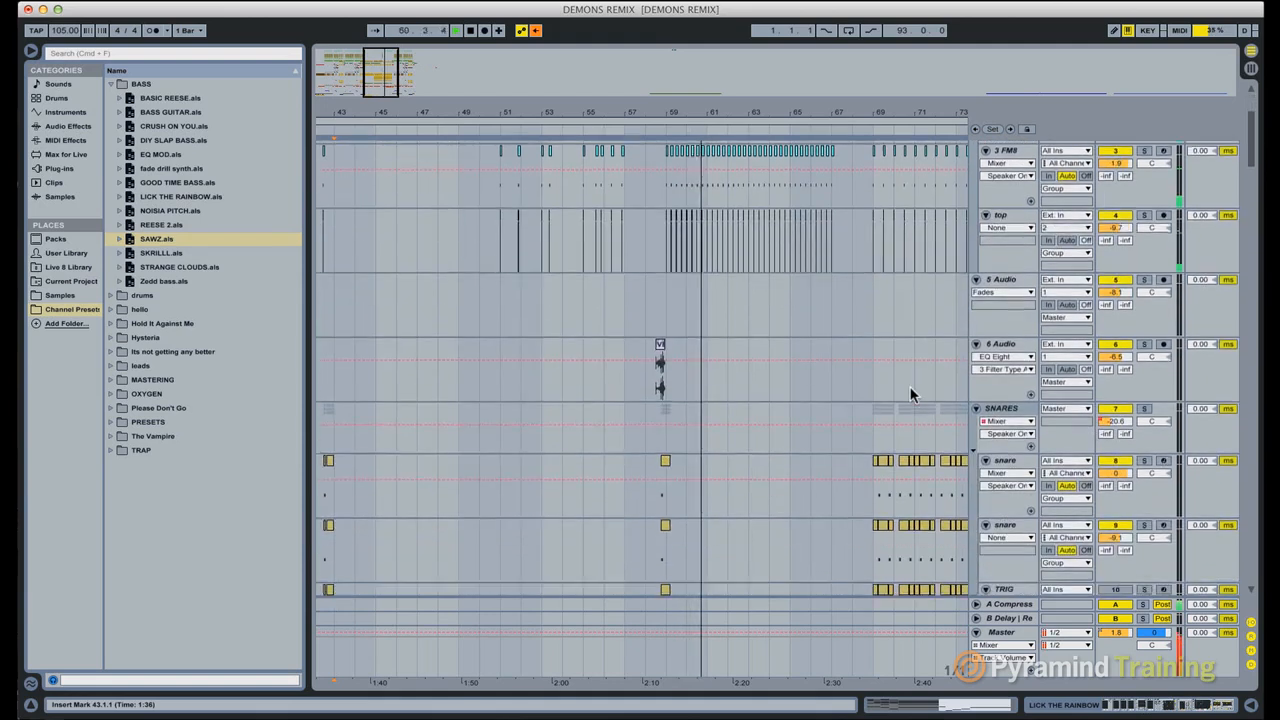
scroll(910, 393, down, 15)
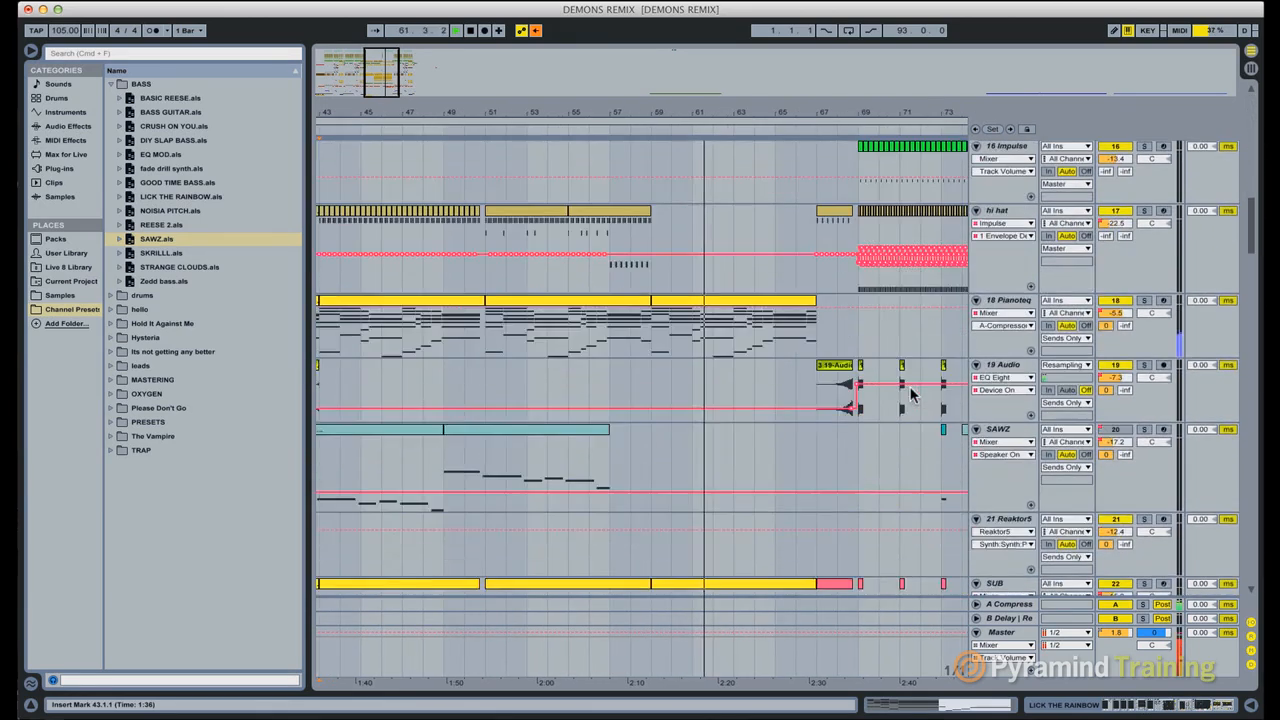
scroll(910, 393, down, 1)
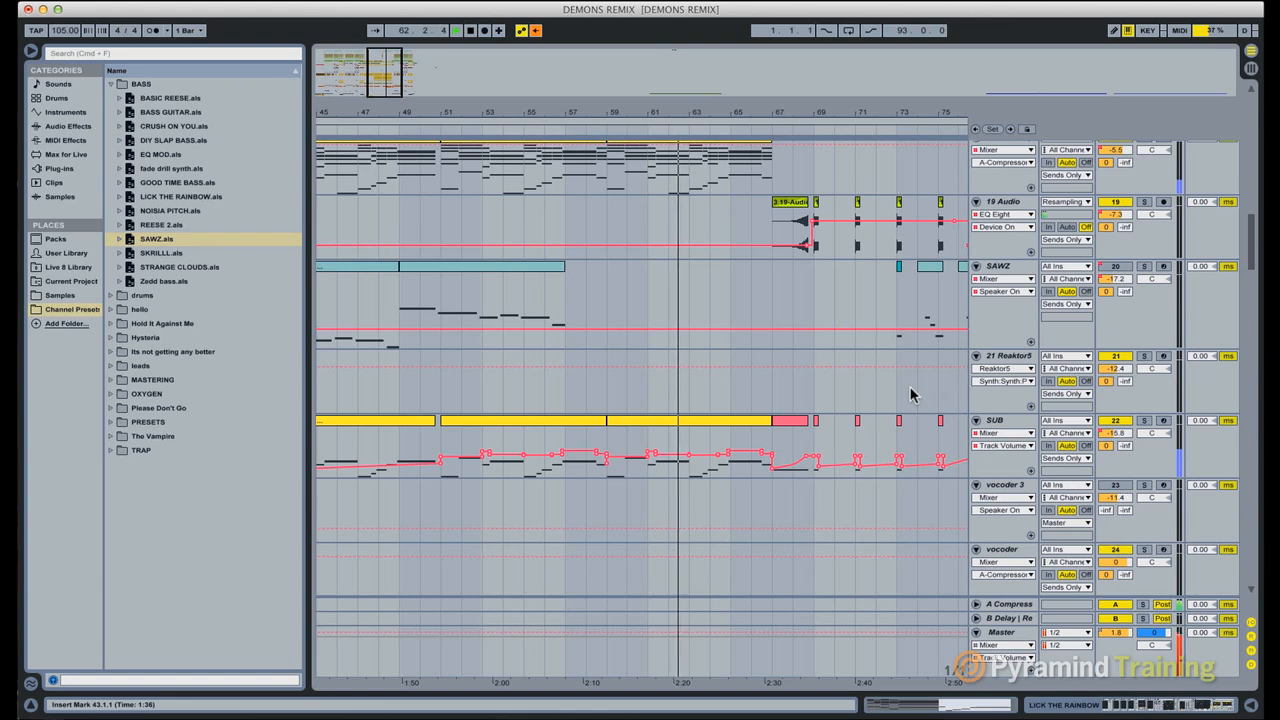
Step: Examine the tracks from SUB and the vocoders down through DYING CHORDS to the DAYS TO COME CHORDS group during playback
scroll(910, 393, down, 7)
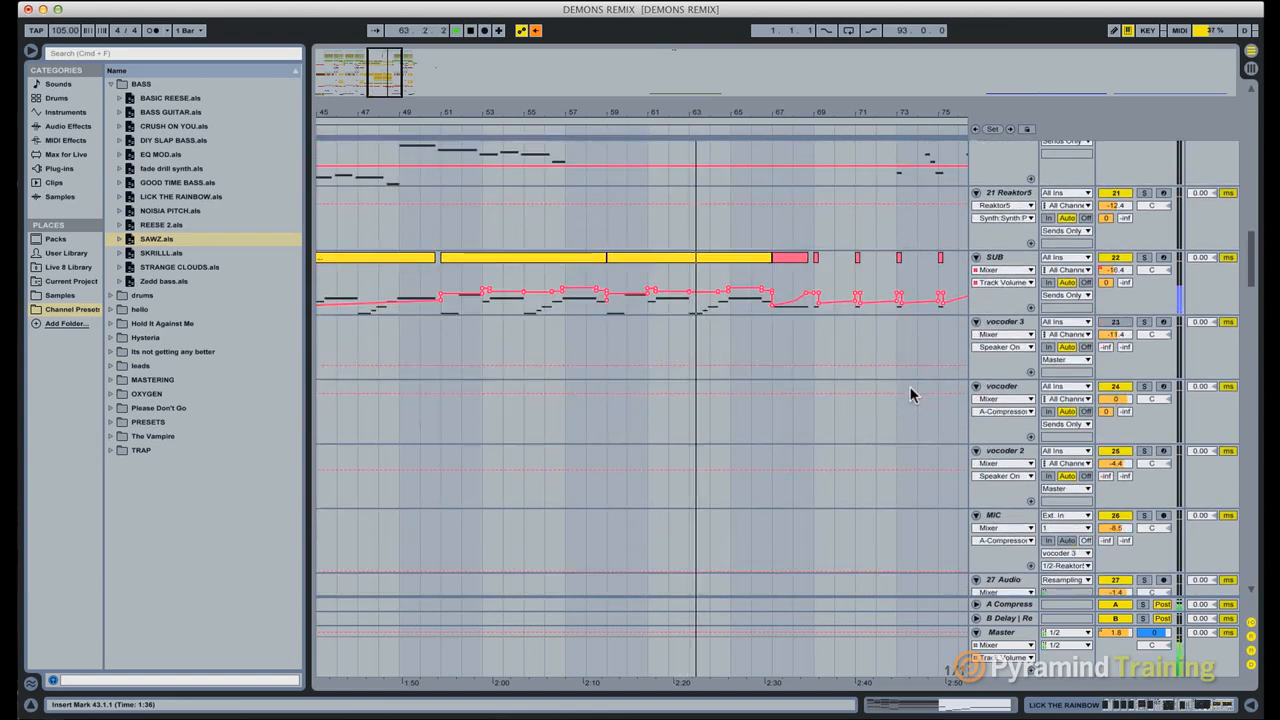
scroll(910, 393, down, 4)
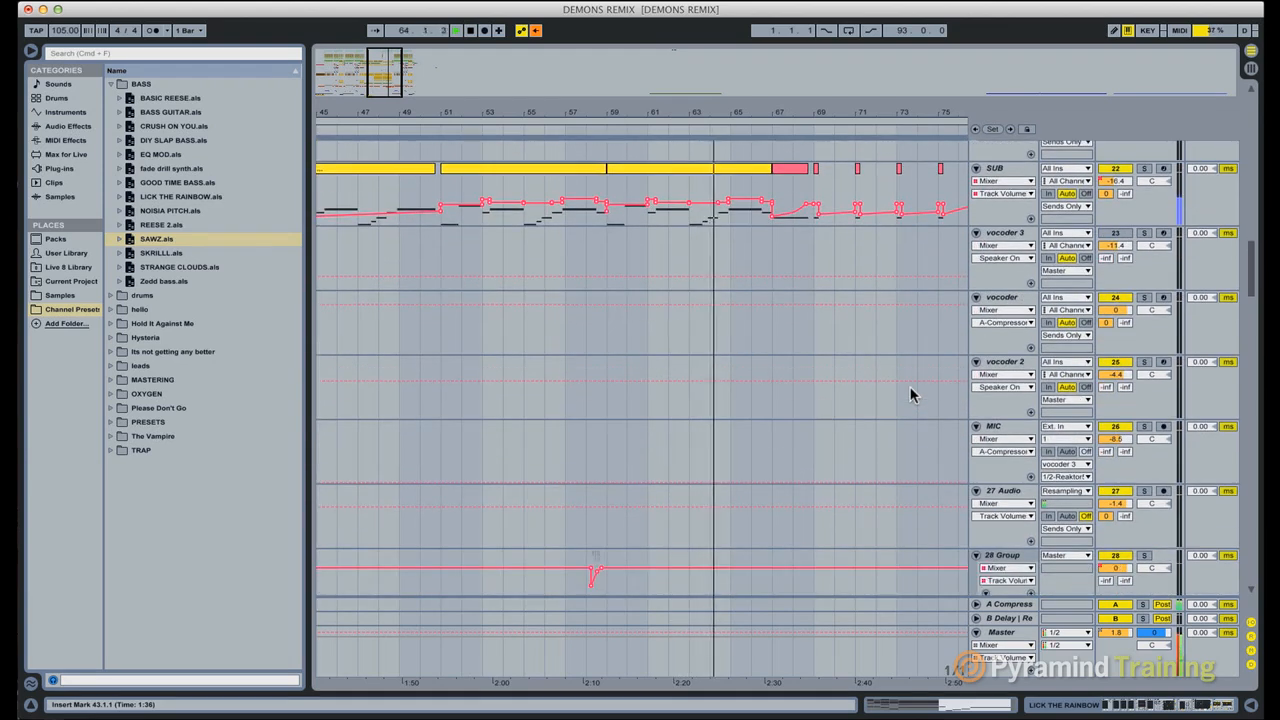
scroll(910, 393, down, 20)
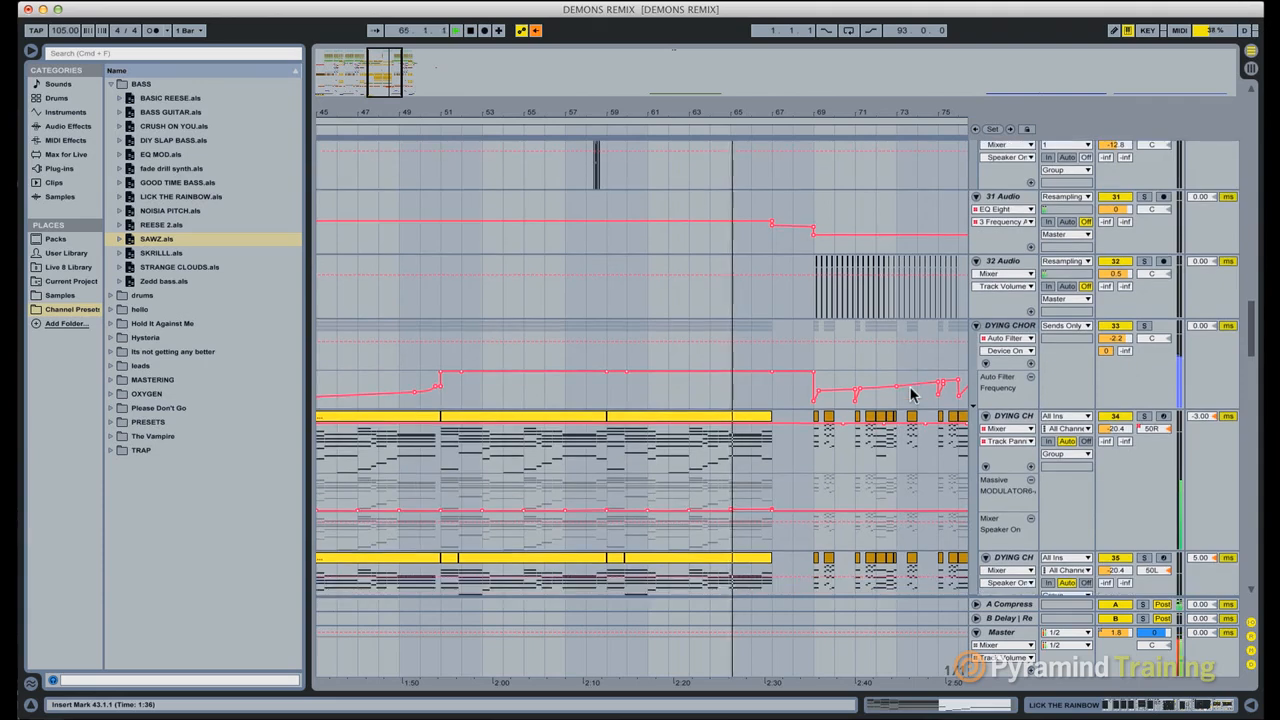
scroll(910, 393, down, 15)
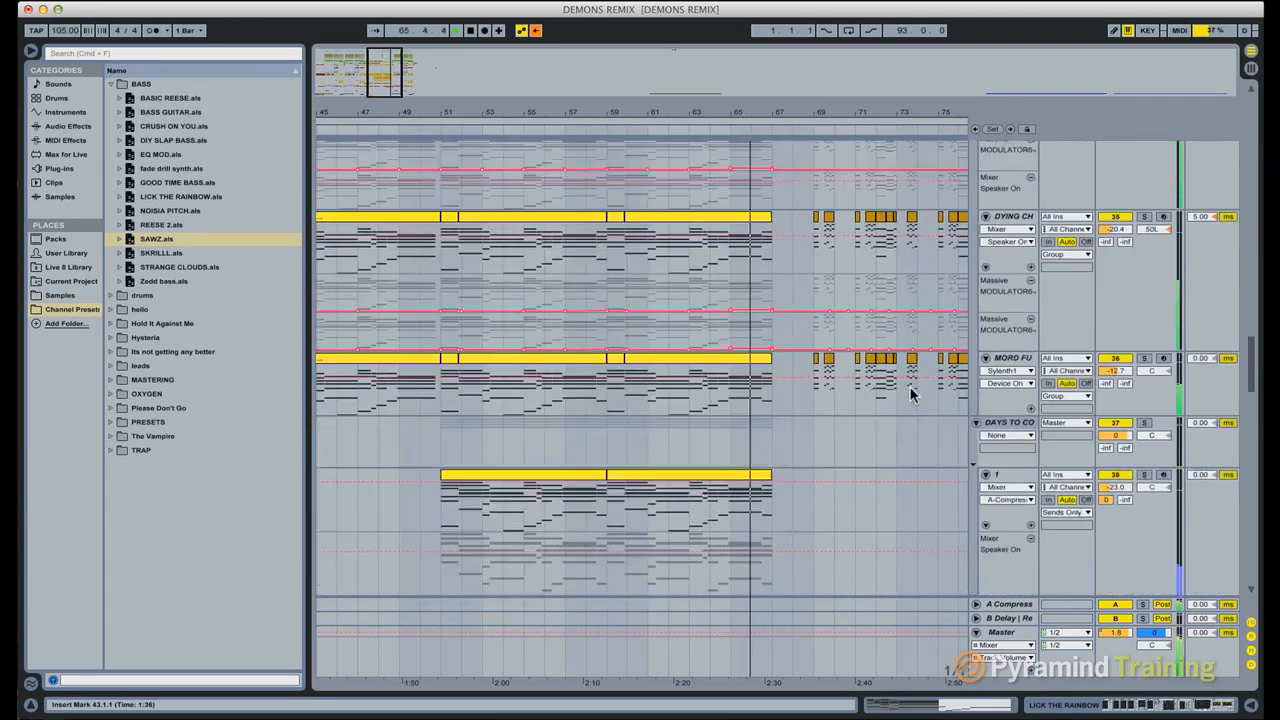
scroll(910, 393, down, 6)
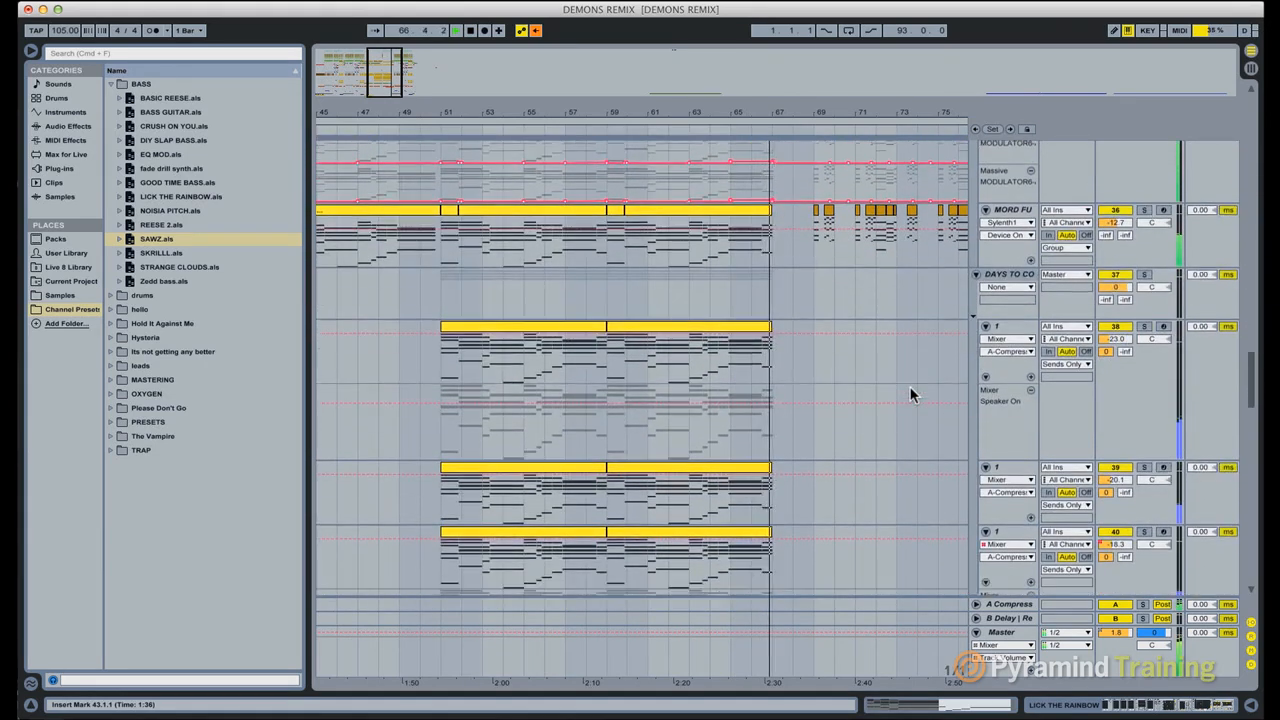
scroll(910, 395, down, 2)
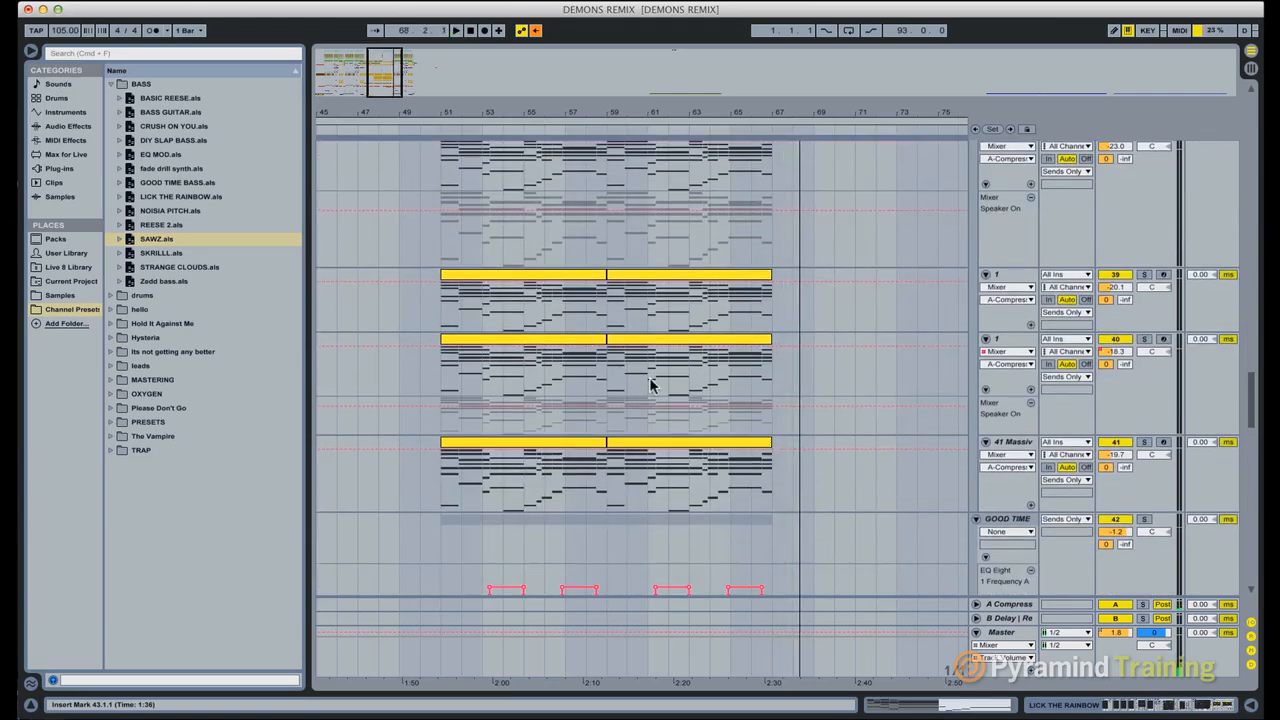
Step: Play the arrangement from bar 39 and from bar 47, viewing the DYING CHORDS tracks closely around bar 51
scroll(650, 385, left, 5)
scroll(650, 385, up, 6)
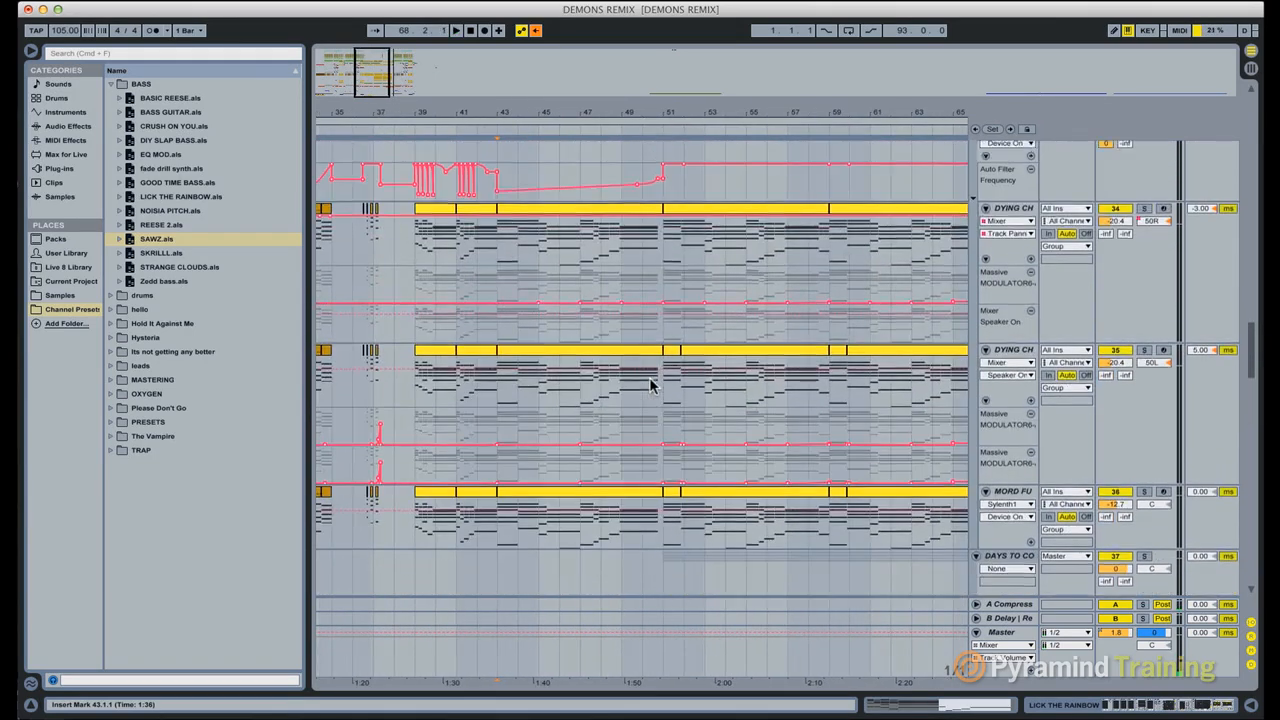
scroll(650, 385, up, 5)
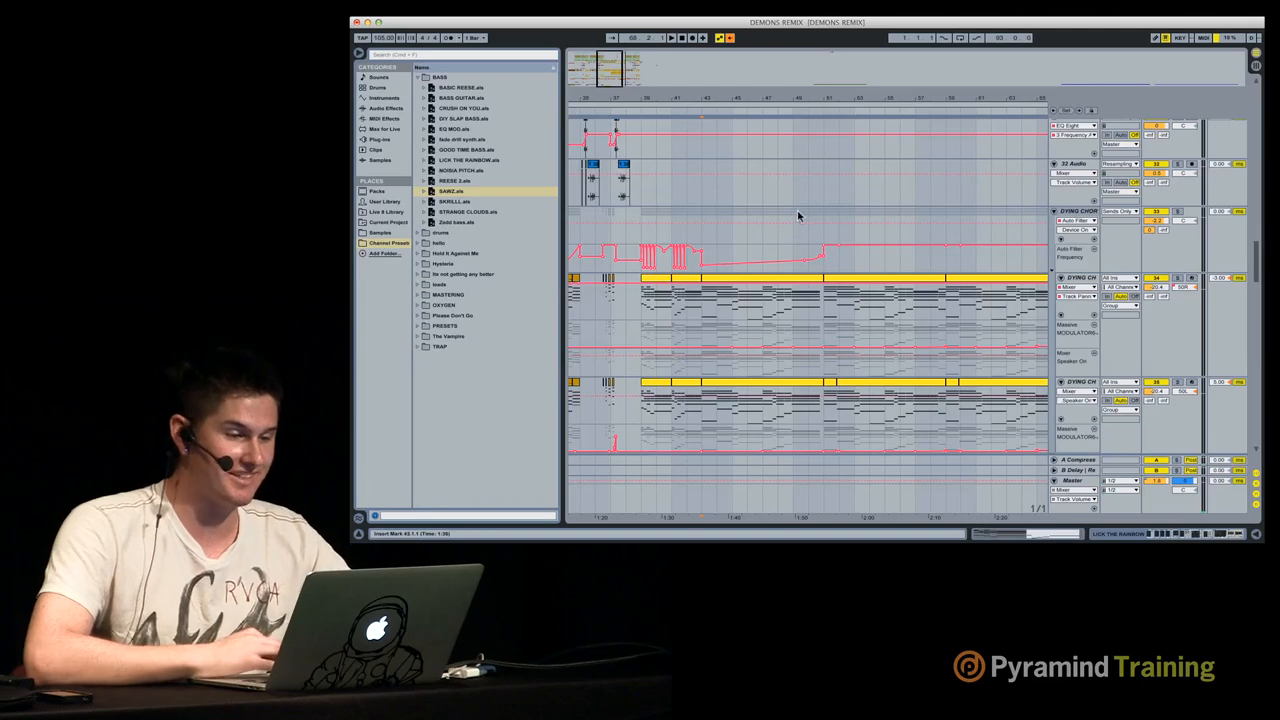
click(797, 215)
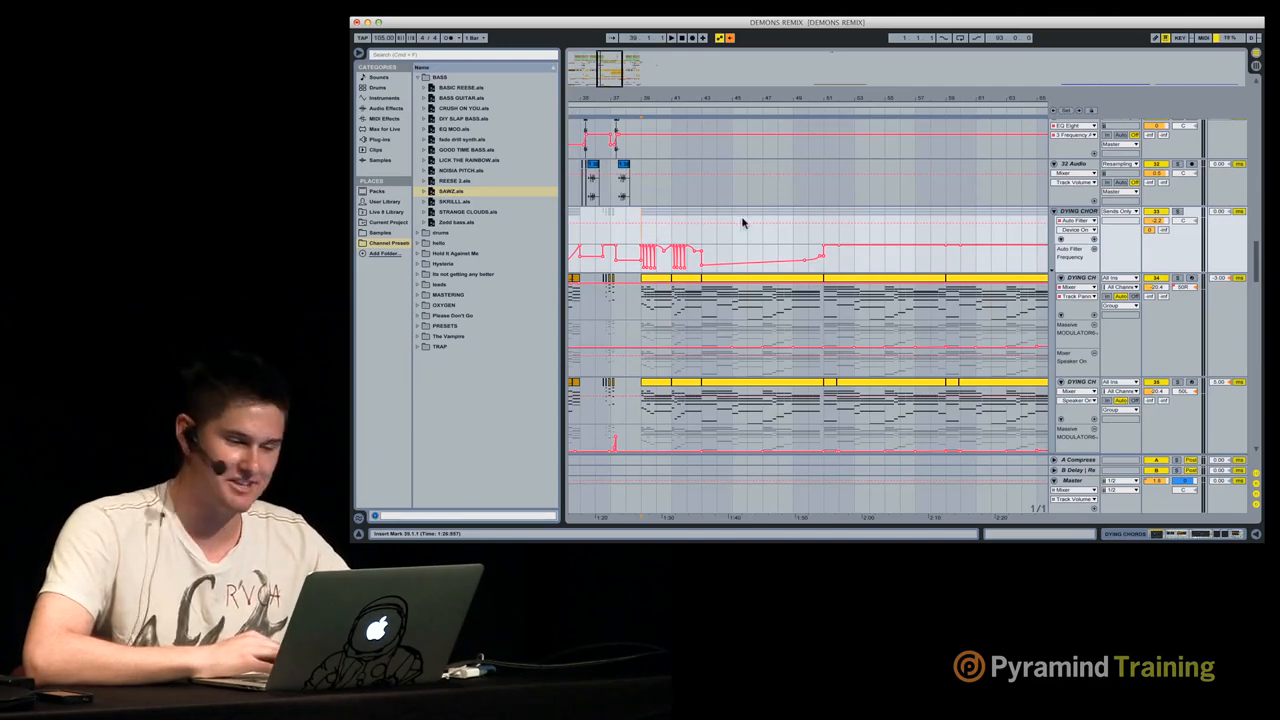
key(space)
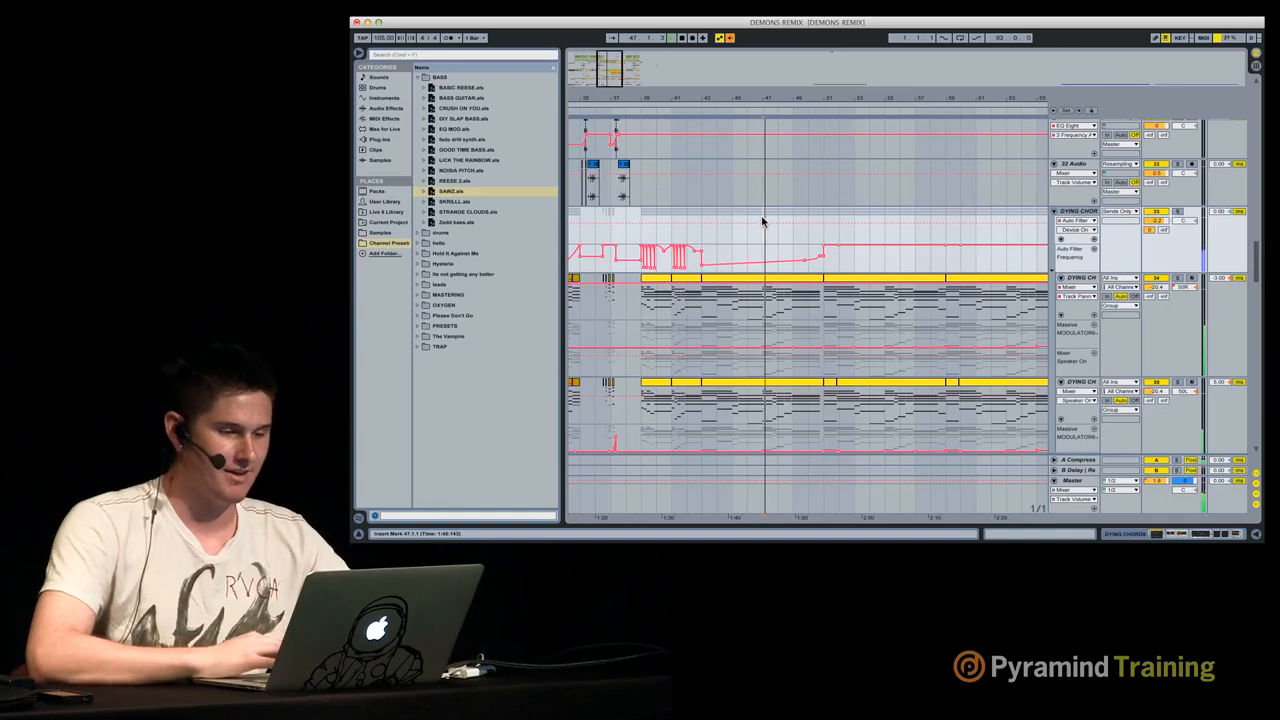
drag(820, 97, 876, 100)
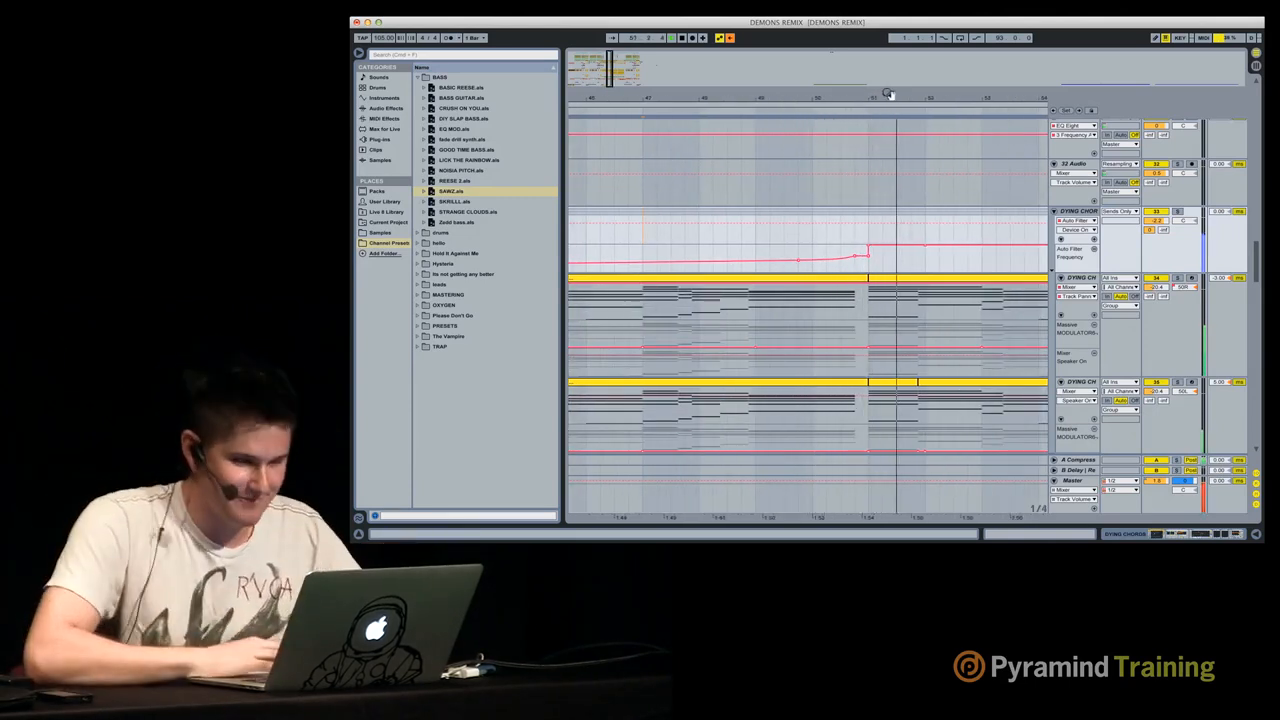
drag(897, 97, 783, 92)
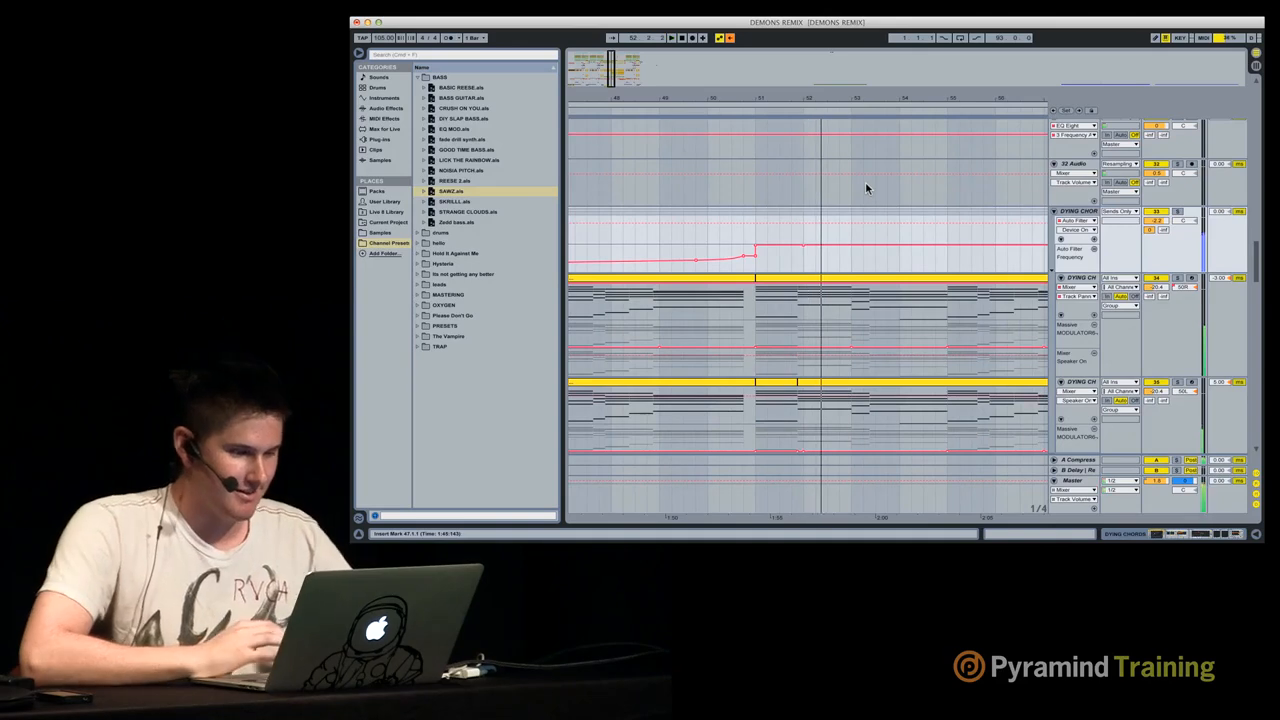
Step: Select the LICK THE RAINBOW clip starting at bar 51, solo its track and play it
scroll(865, 186, down, 10)
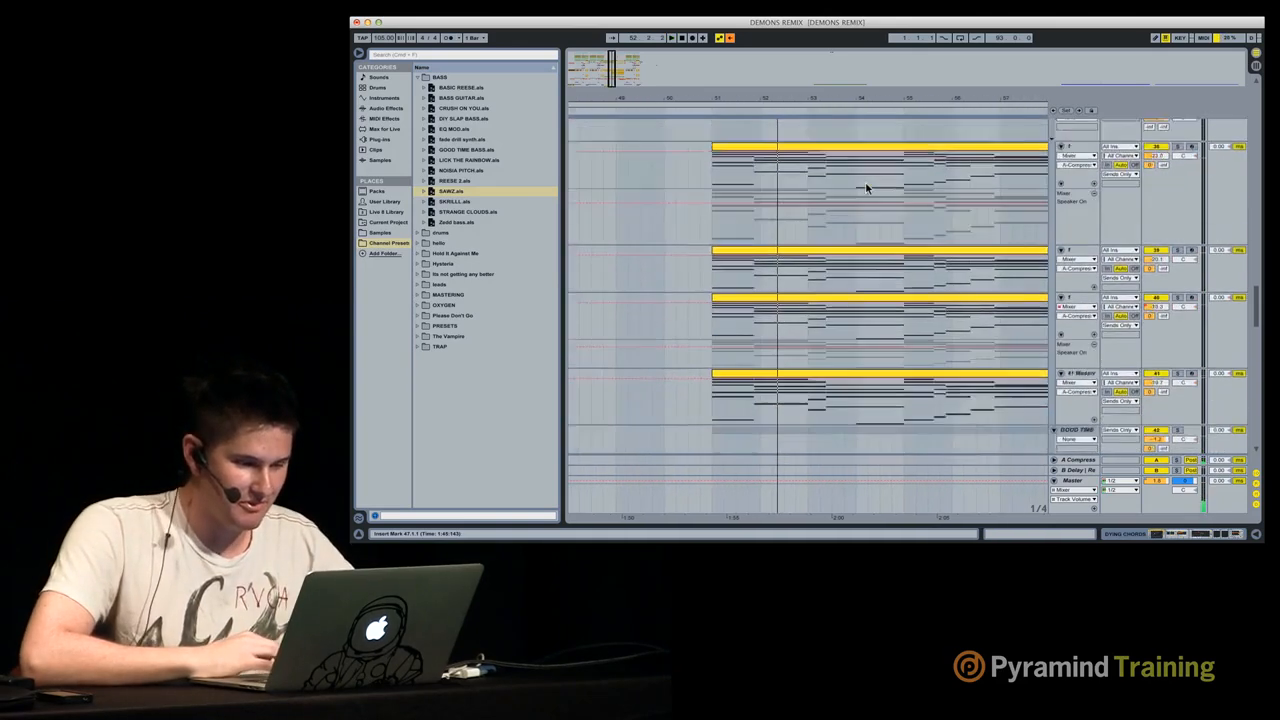
scroll(865, 186, down, 6)
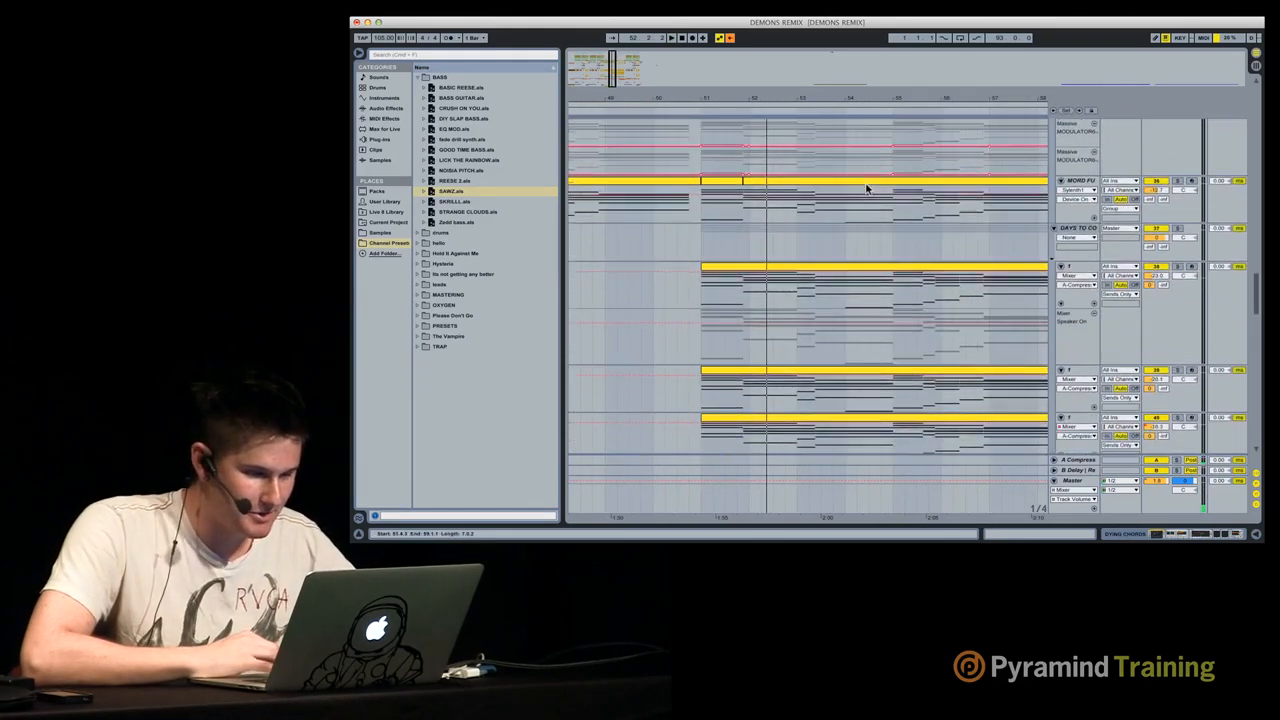
scroll(866, 189, down, 10)
scroll(866, 189, up, 9)
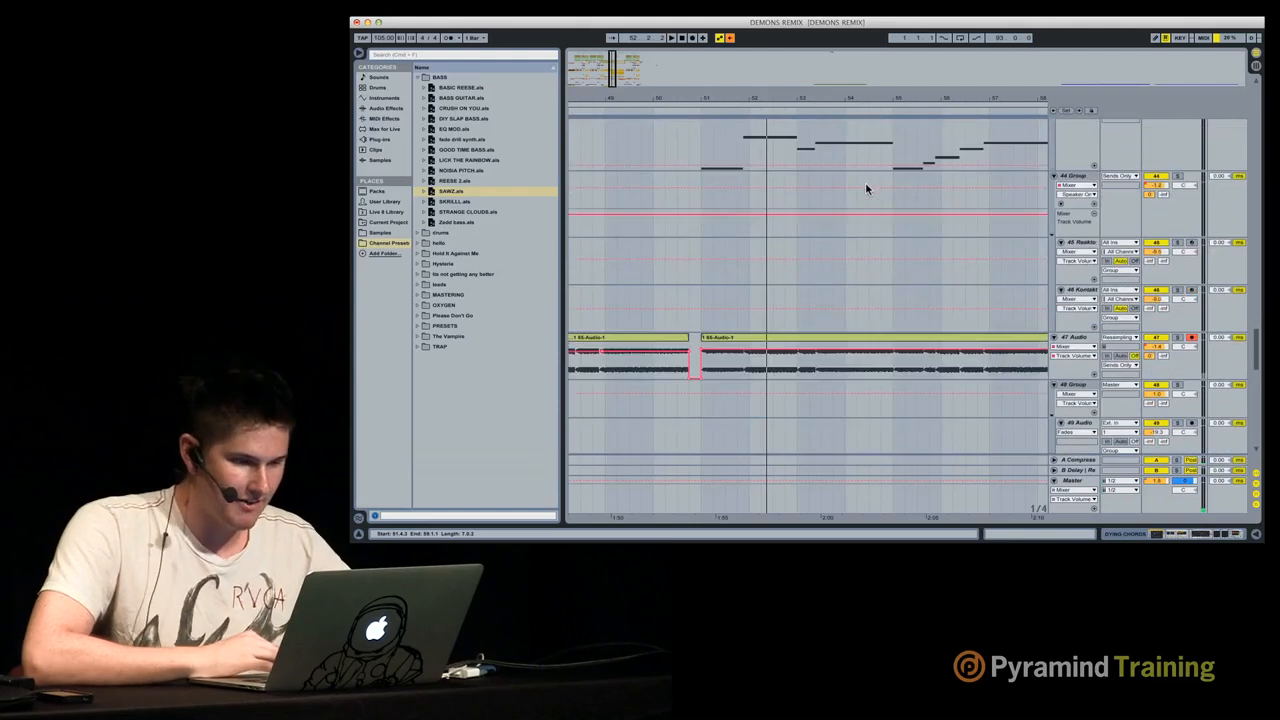
scroll(866, 189, up, 1)
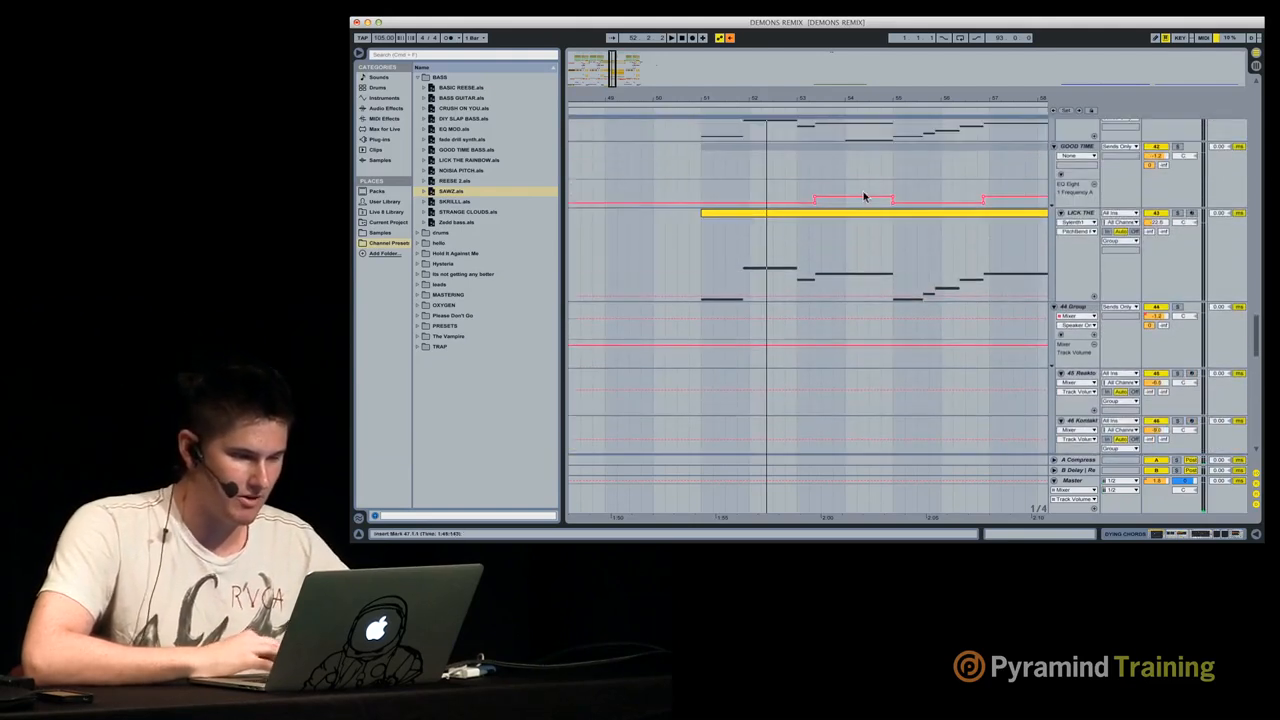
click(857, 214)
click(1178, 214)
key(space)
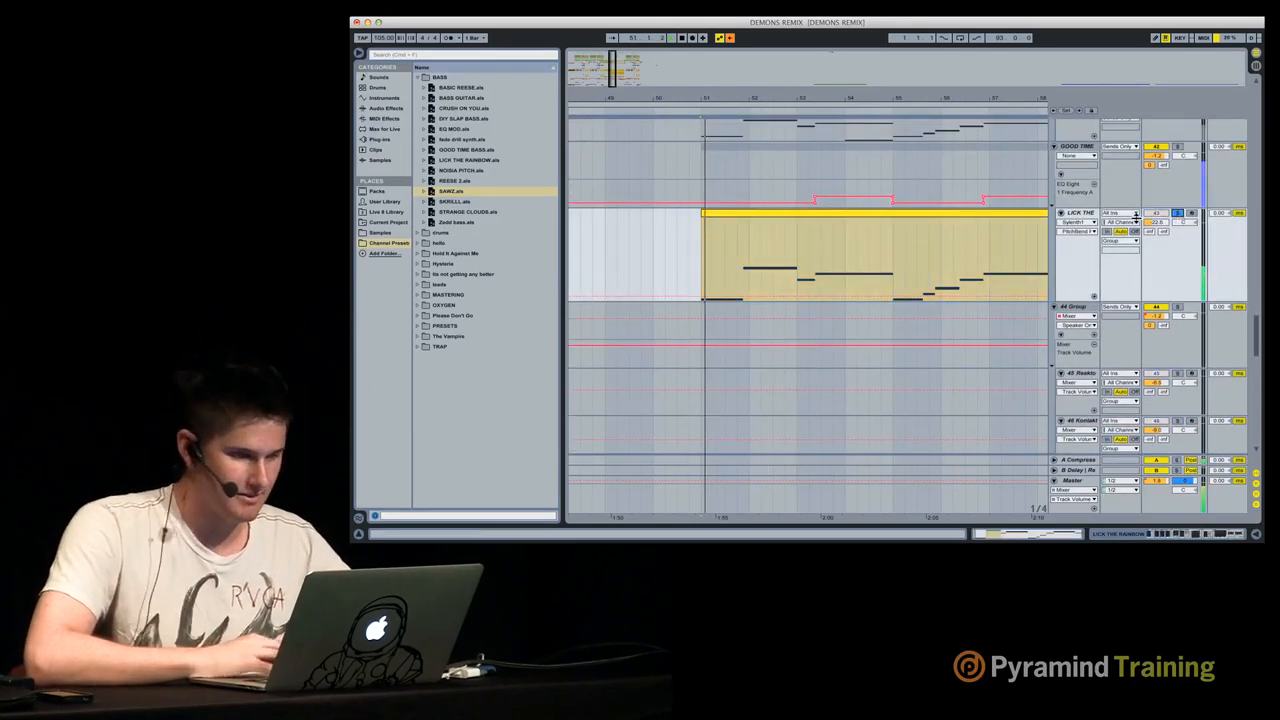
Step: Examine the LICK THE RAINBOW device chain, including the Sylenth1 synth window and the effects through to EQ Eight and Reverb
double_click(1083, 214)
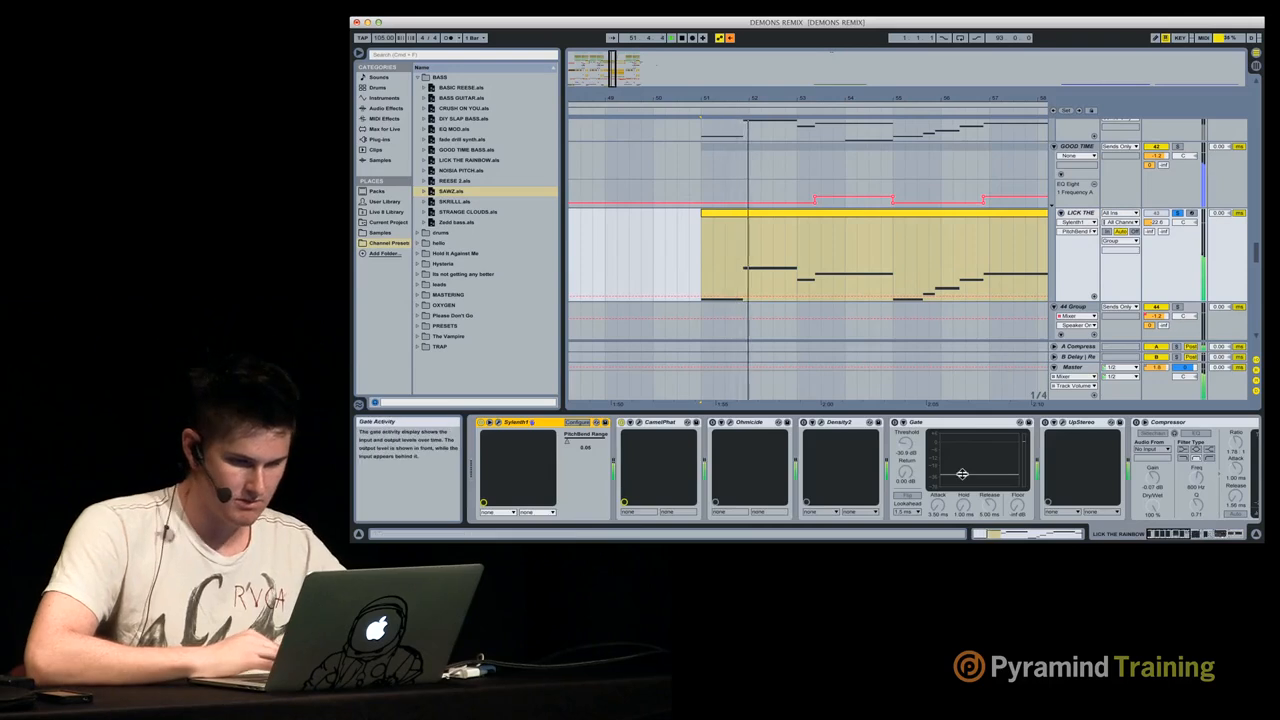
scroll(962, 474, right, 10)
scroll(962, 474, left, 10)
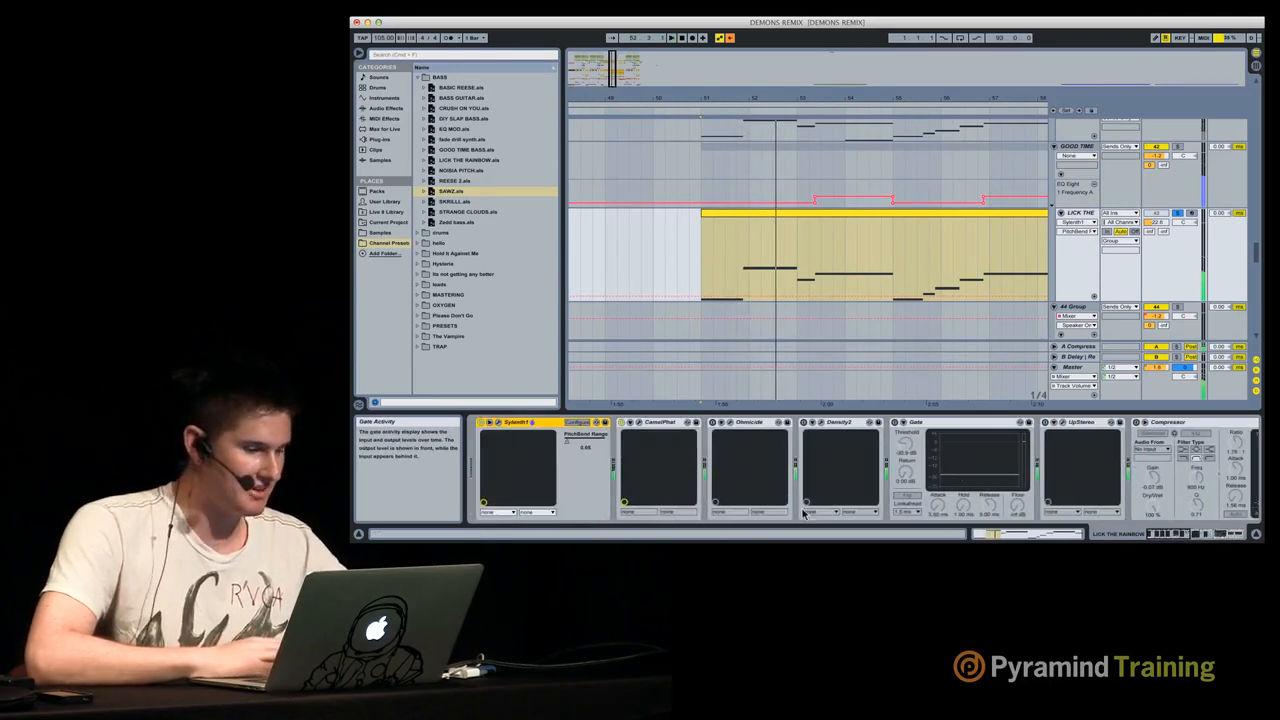
click(500, 422)
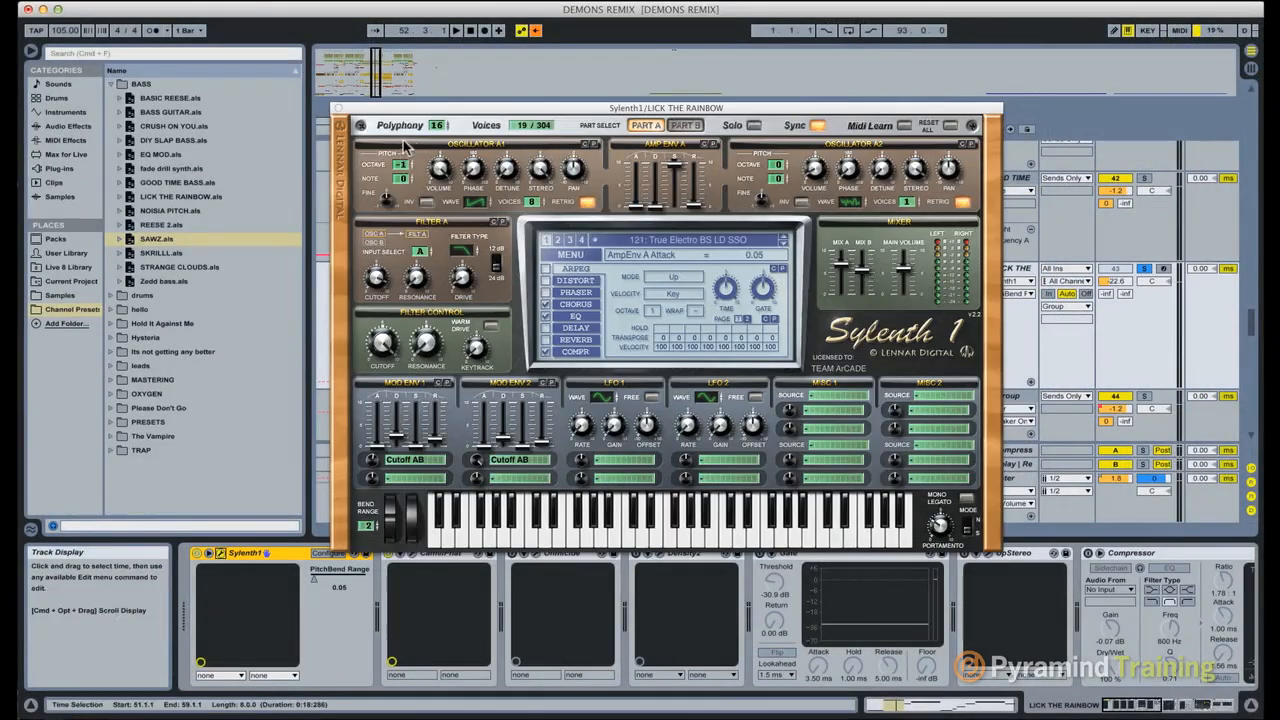
click(341, 116)
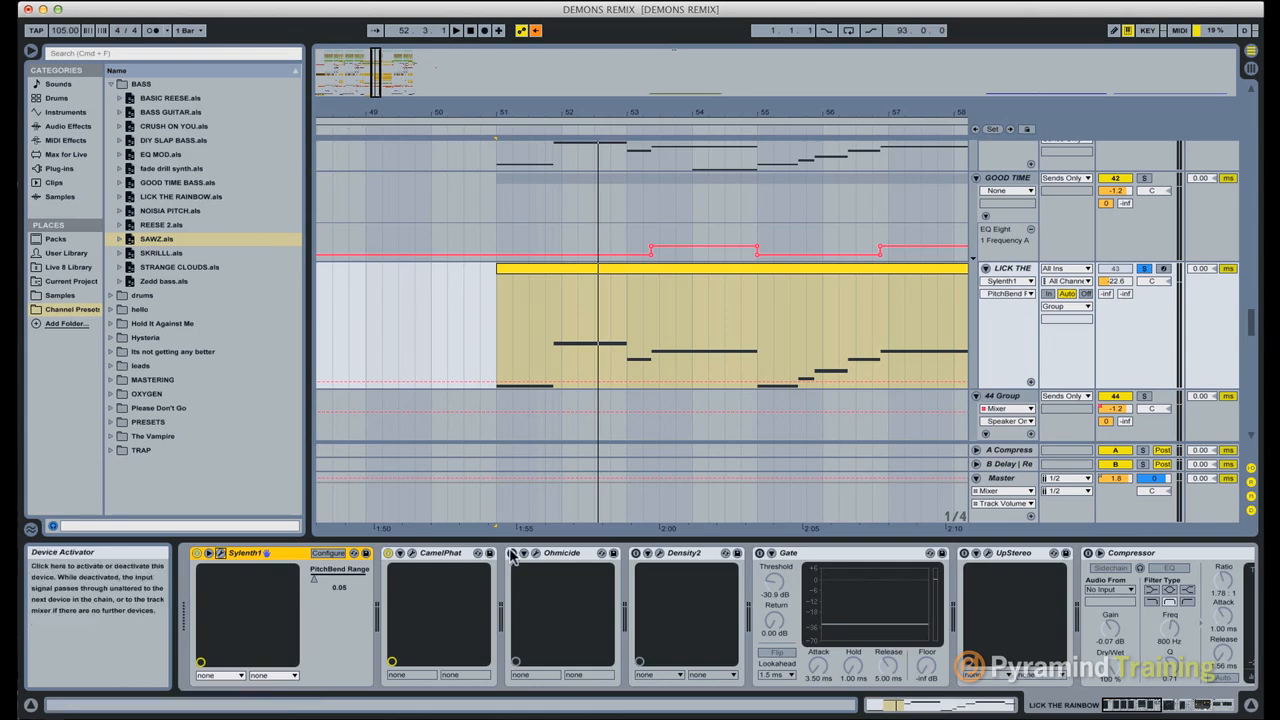
scroll(537, 630, right, 2)
scroll(537, 630, right, 10)
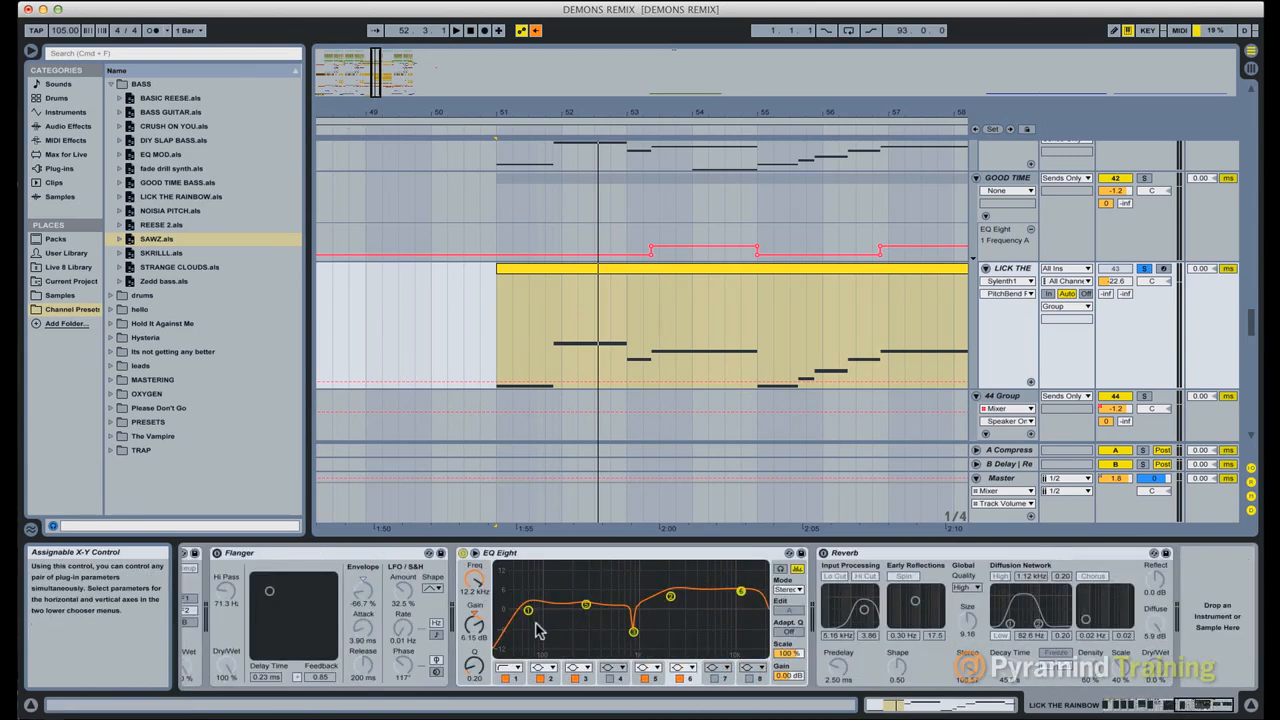
scroll(537, 630, left, 10)
Step: Solo the DYING CHORDS group, play it from bar 51 and hide the device chain to show more tracks
scroll(832, 275, up, 6)
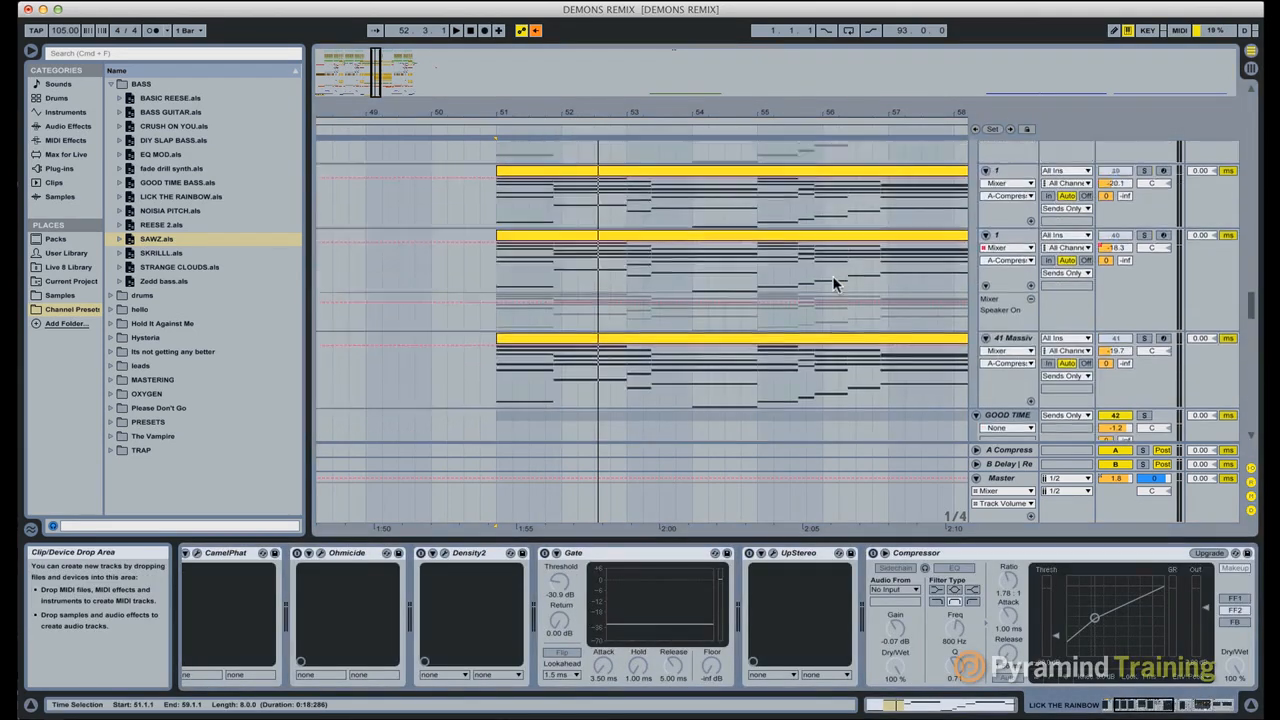
scroll(832, 275, up, 6)
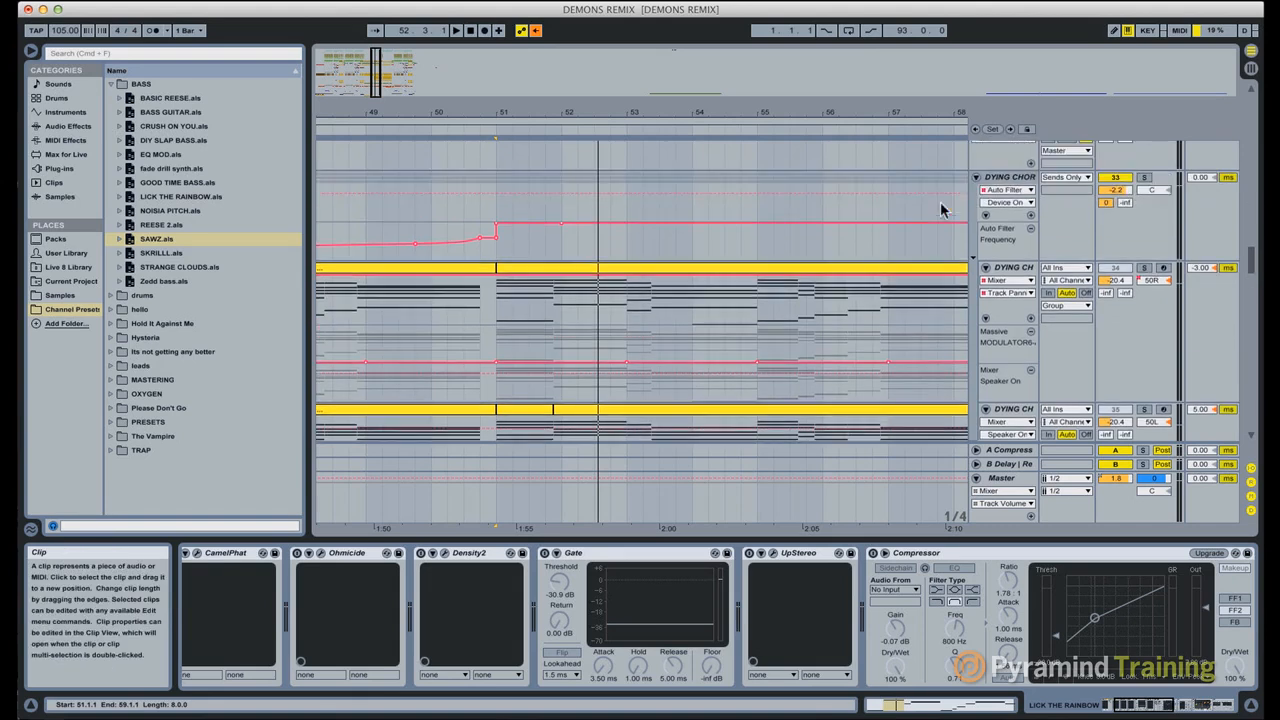
click(1144, 177)
key(space)
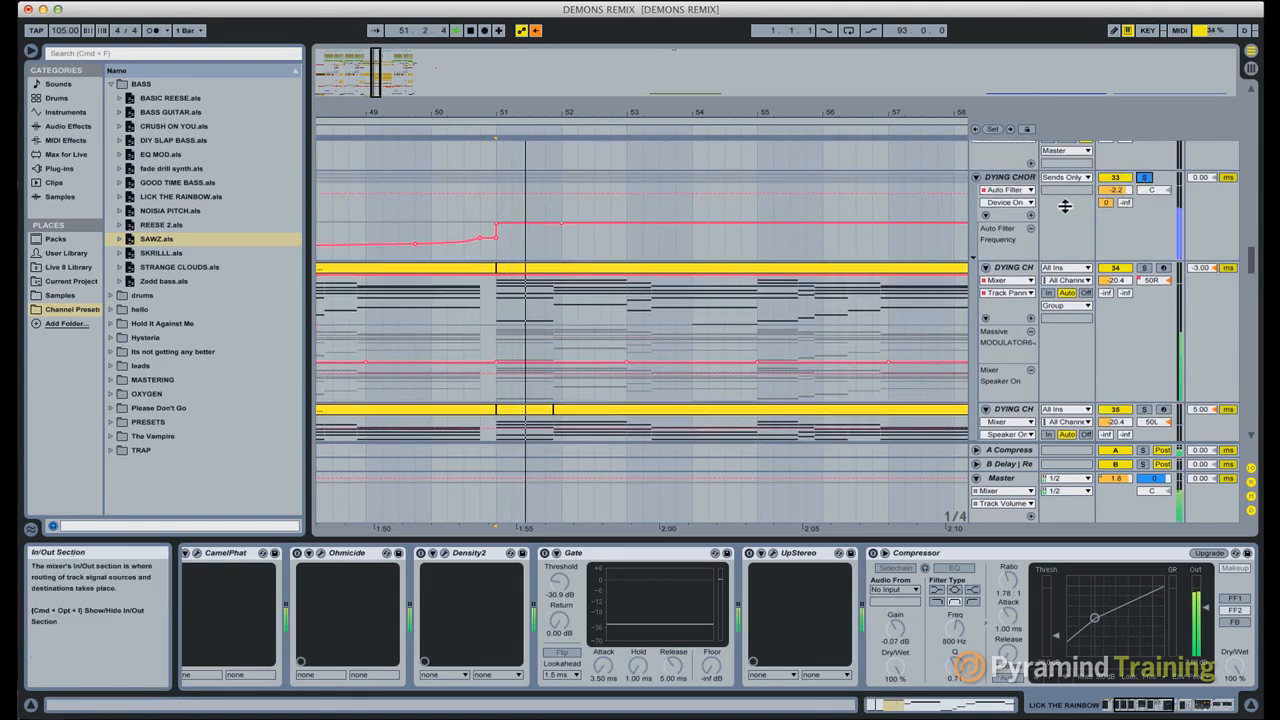
drag(954, 536, 953, 541)
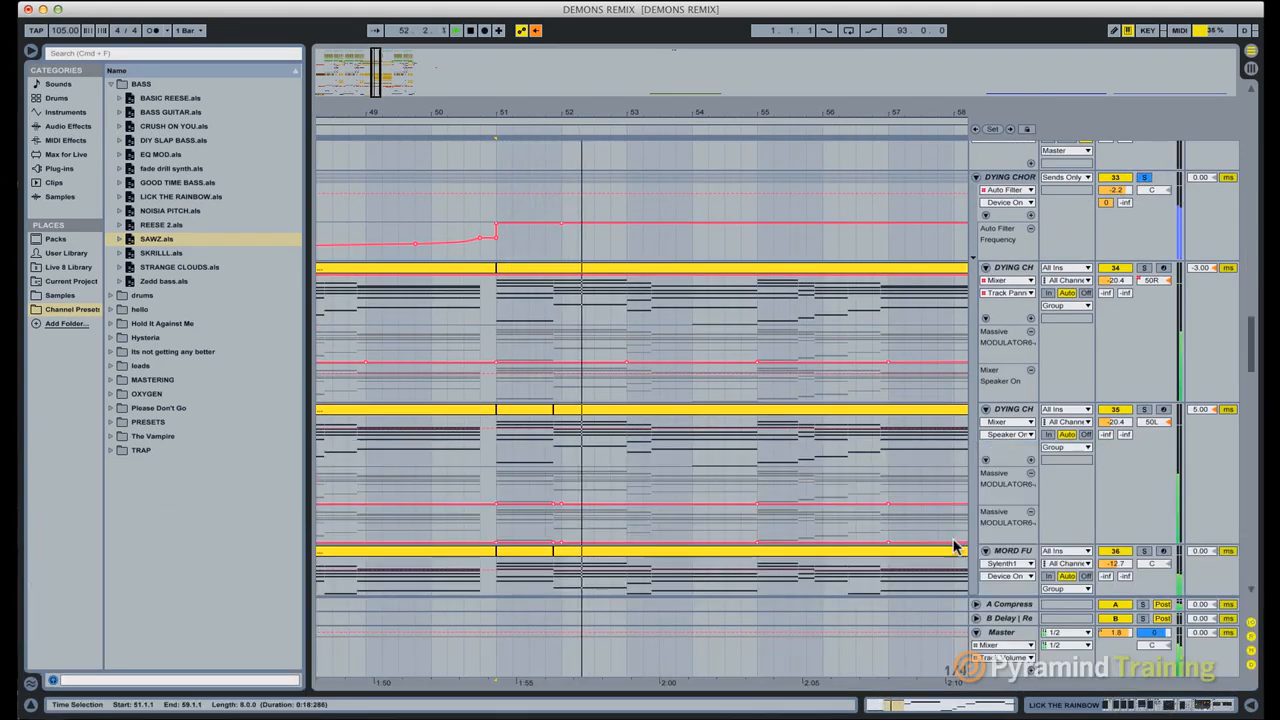
Step: Solo the SUB track and play it from bar 51
scroll(874, 443, up, 10)
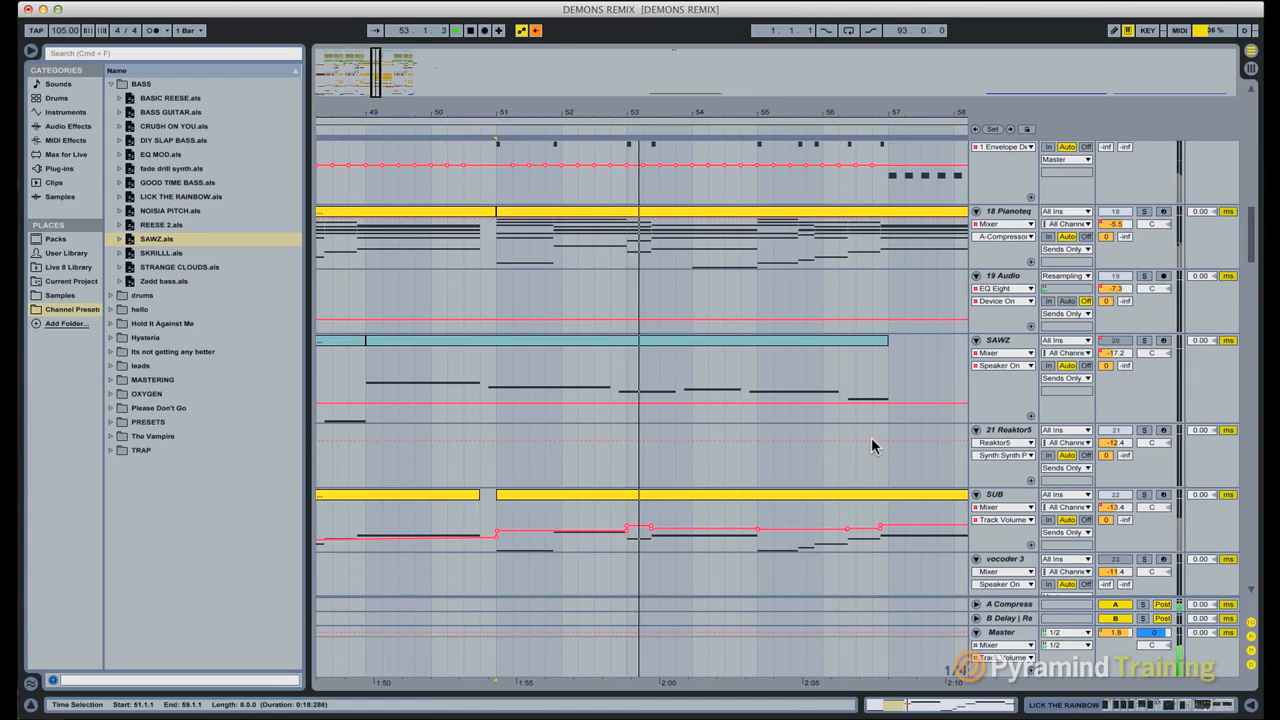
click(1145, 495)
key(space)
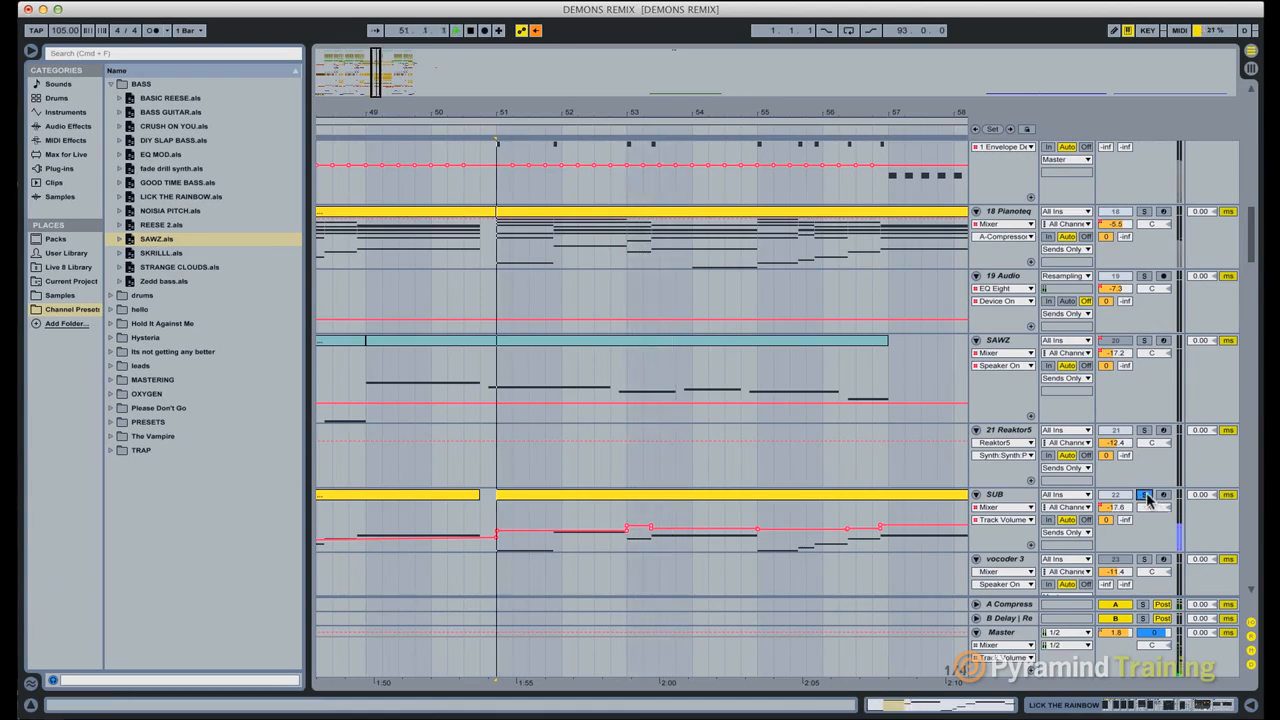
Step: Solo the first chord track in the DAYS TO COME group, show its Sylenth1 device and play it with the system volume raised
scroll(868, 519, up, 1)
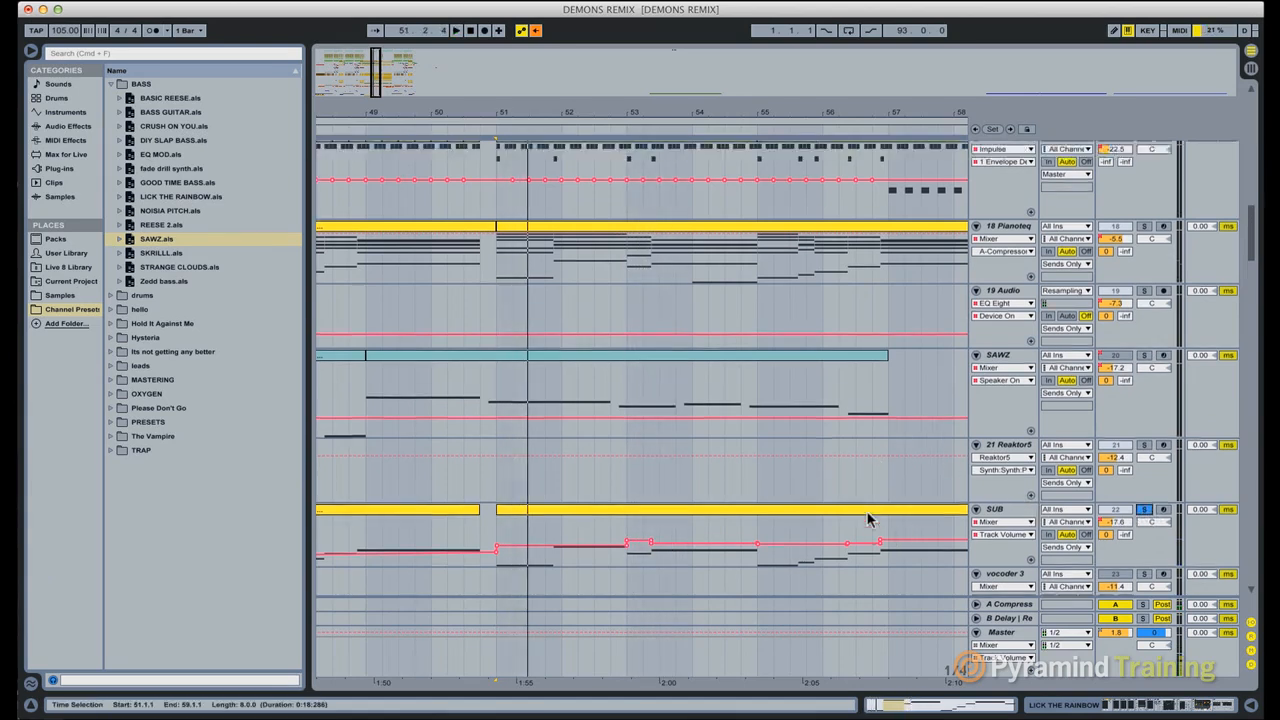
scroll(868, 519, up, 4)
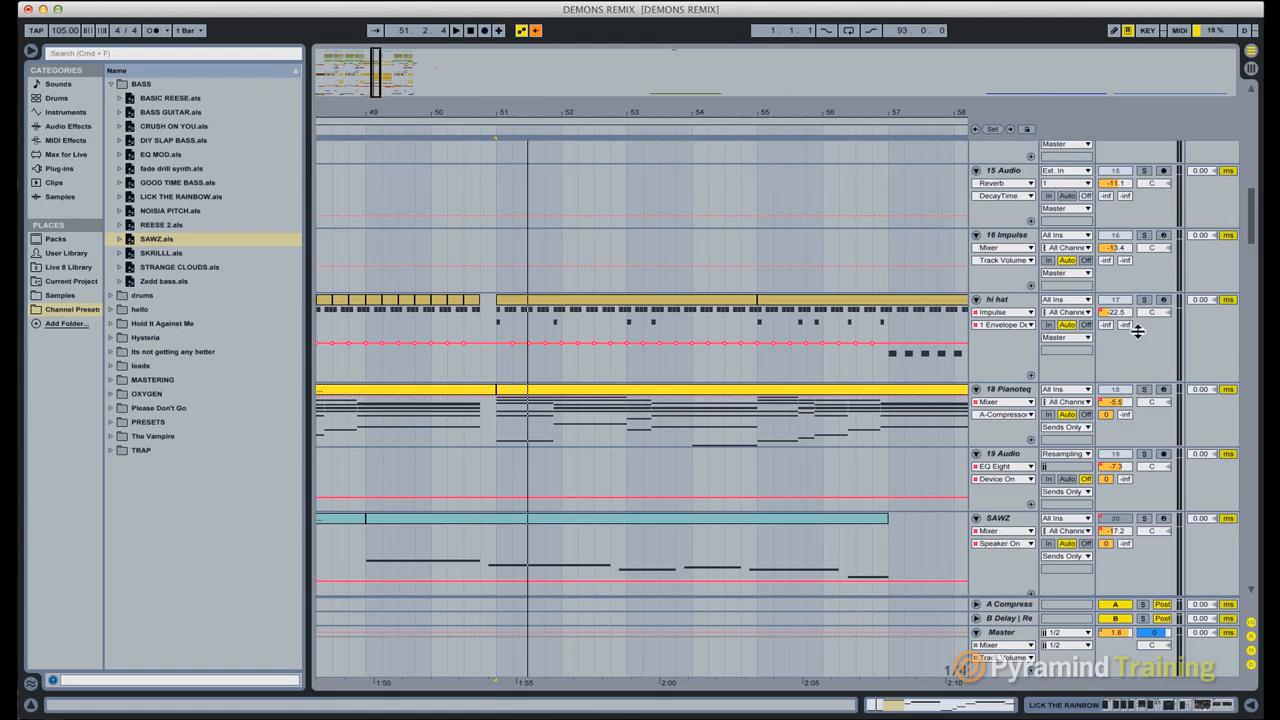
scroll(1138, 331, down, 20)
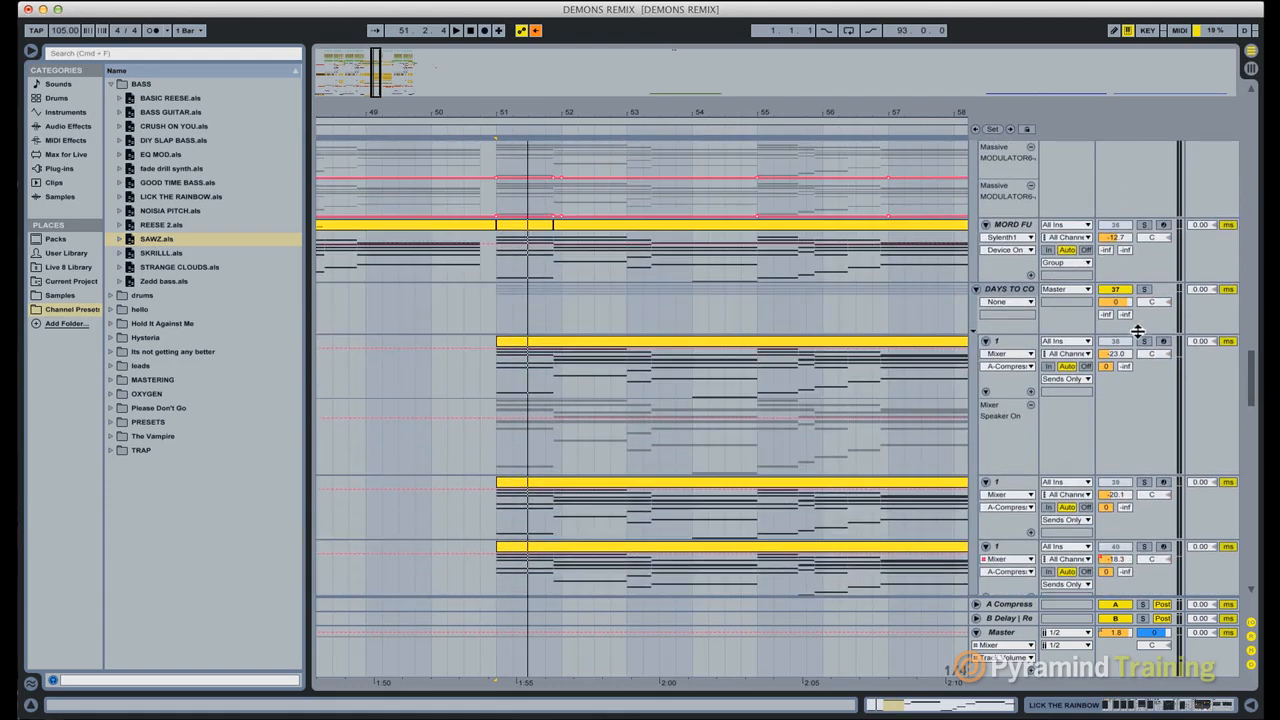
click(1018, 289)
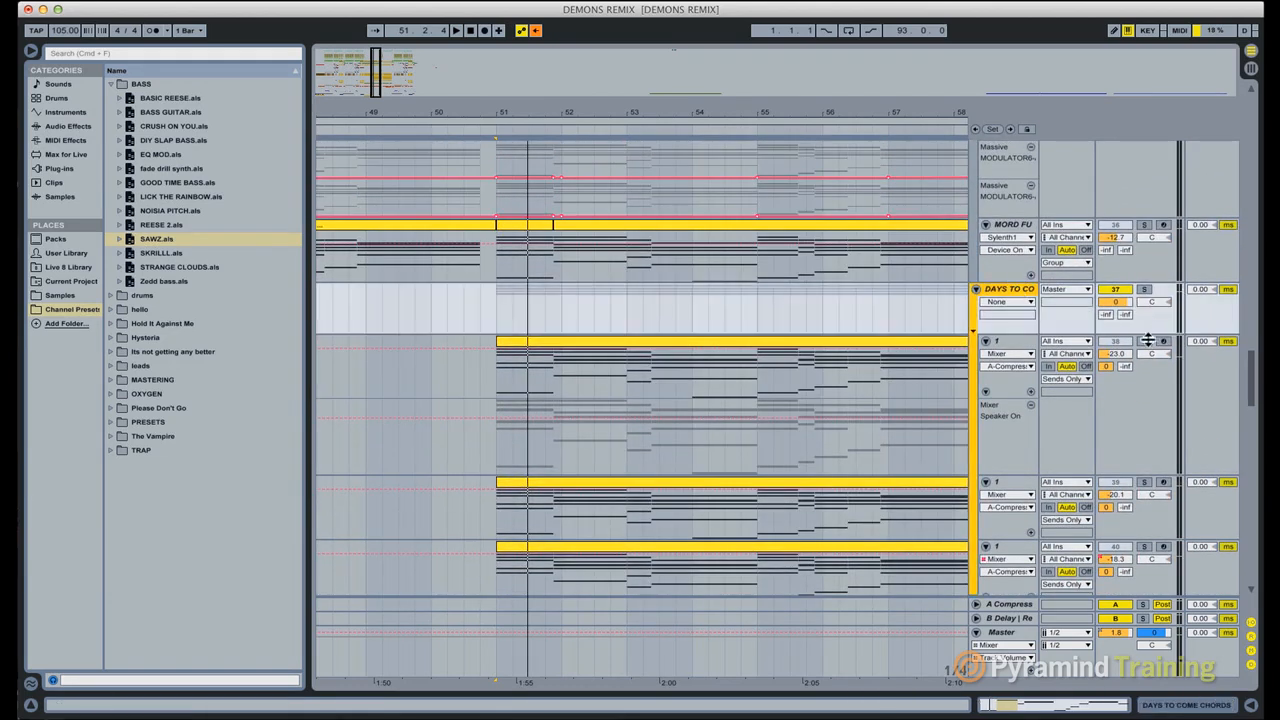
click(1145, 342)
double_click(998, 345)
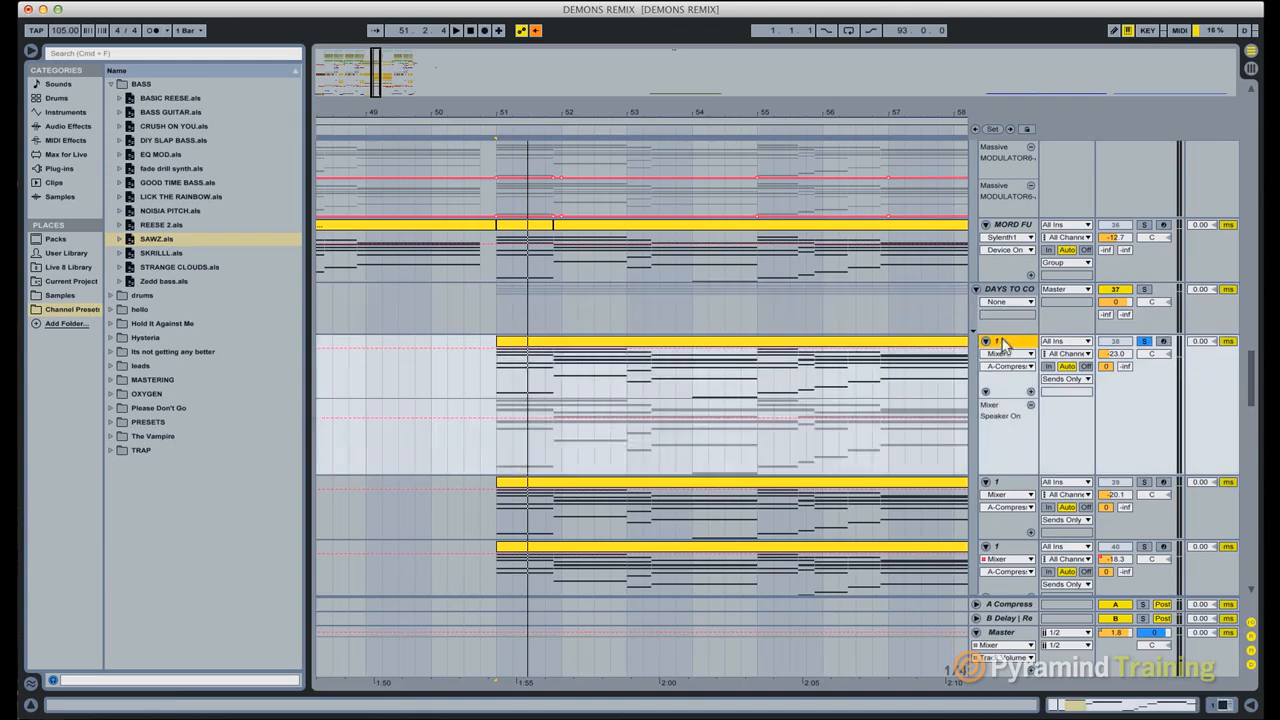
key(space)
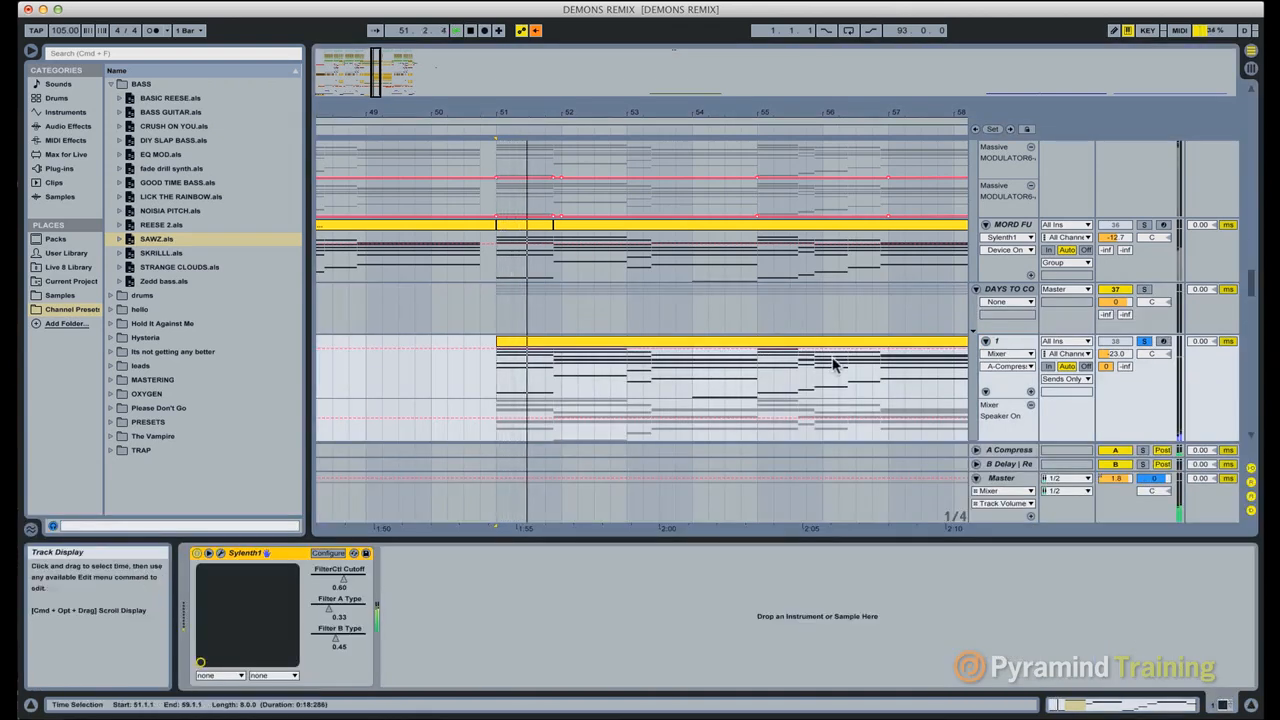
key(XF86AudioRaiseVolume)
scroll(1015, 315, down, 3)
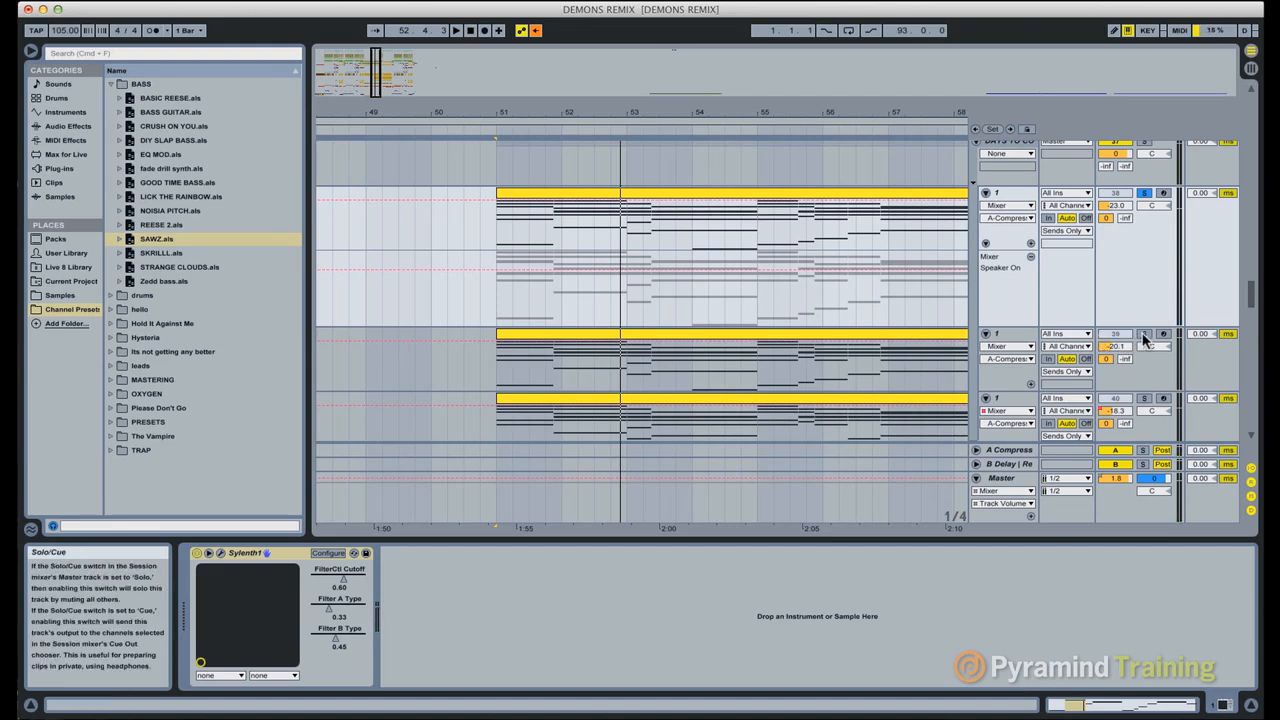
Step: Solo the second chord track in the DAYS TO COME group and play it from bar 51
scroll(1145, 341, down, 3)
scroll(1145, 341, up, 2)
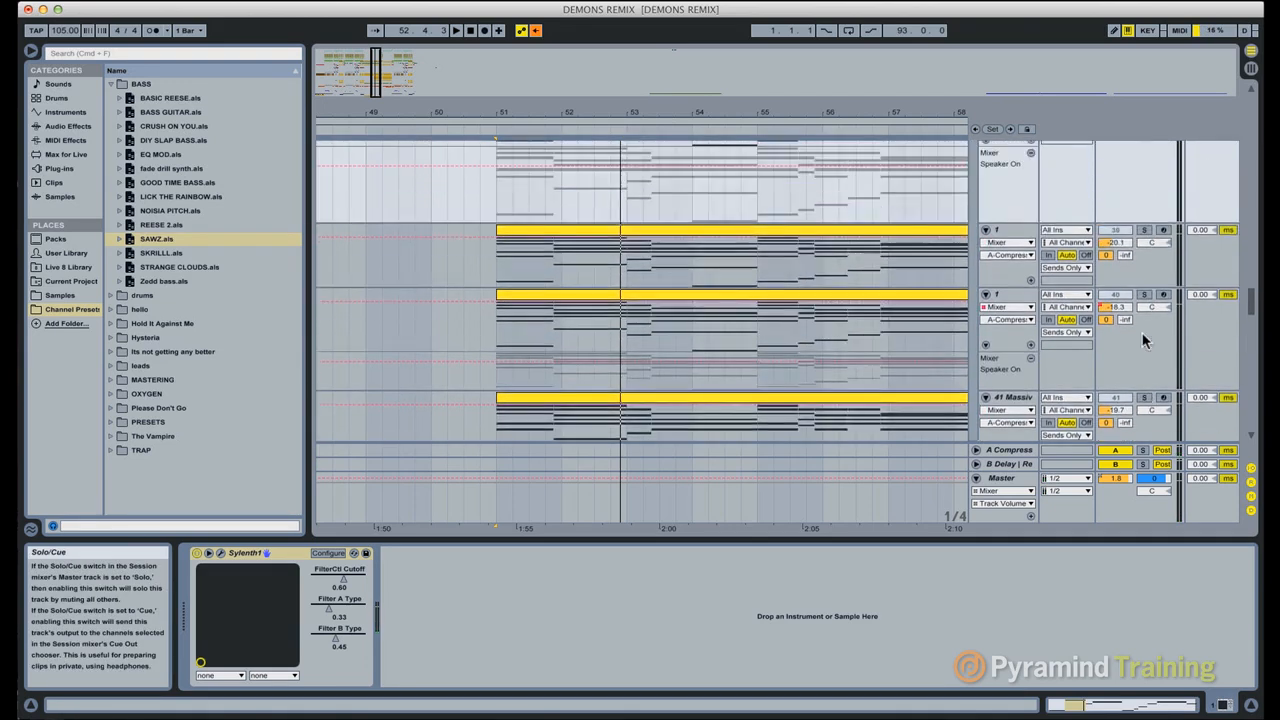
key(space)
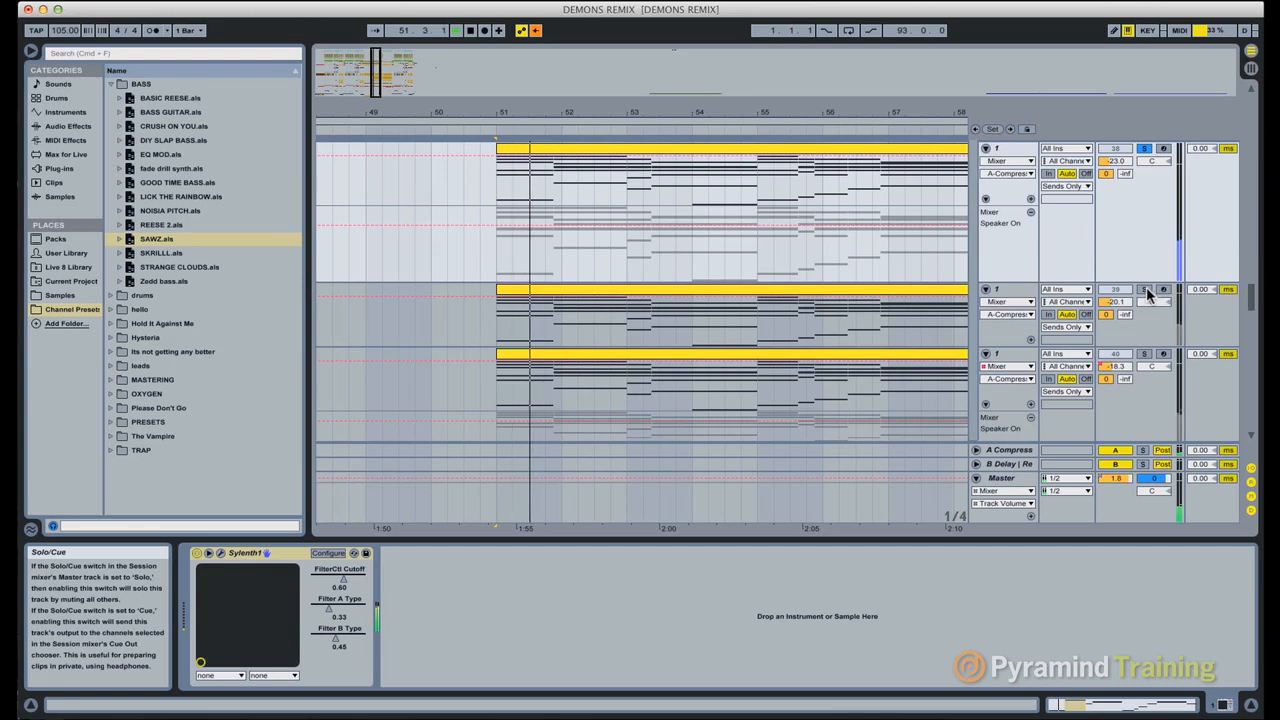
click(1145, 289)
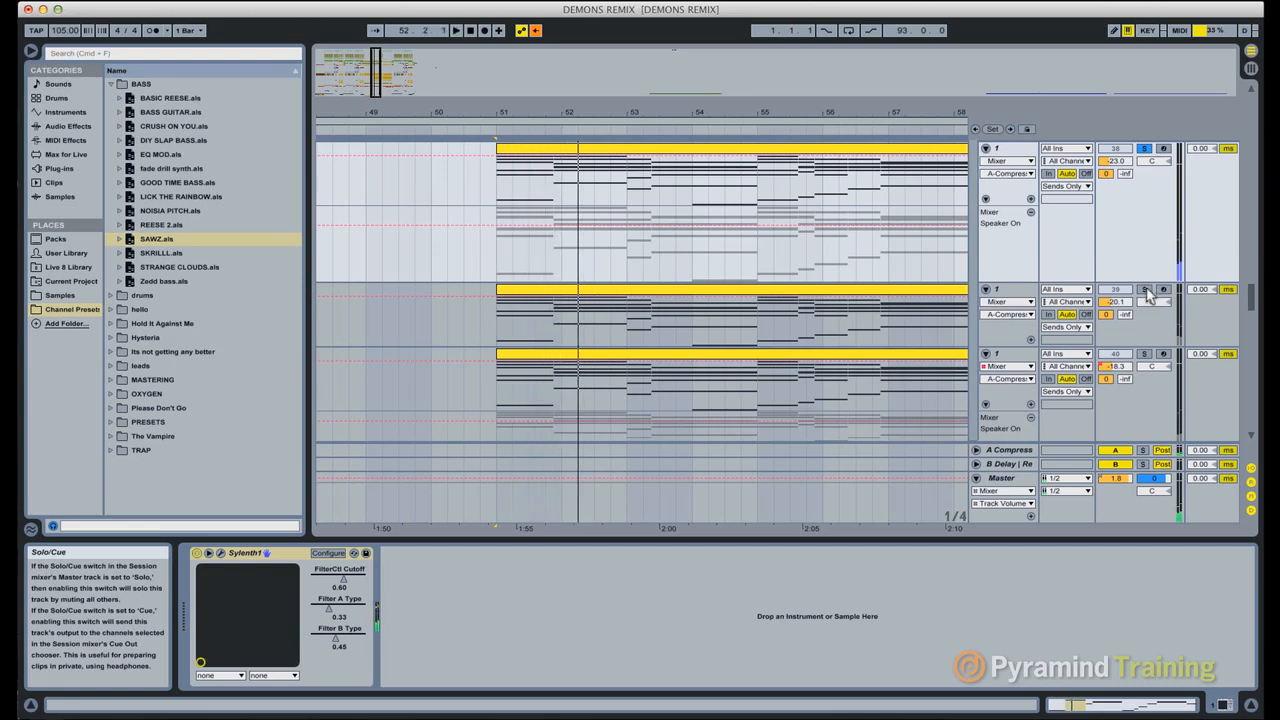
scroll(1117, 250, up, 3)
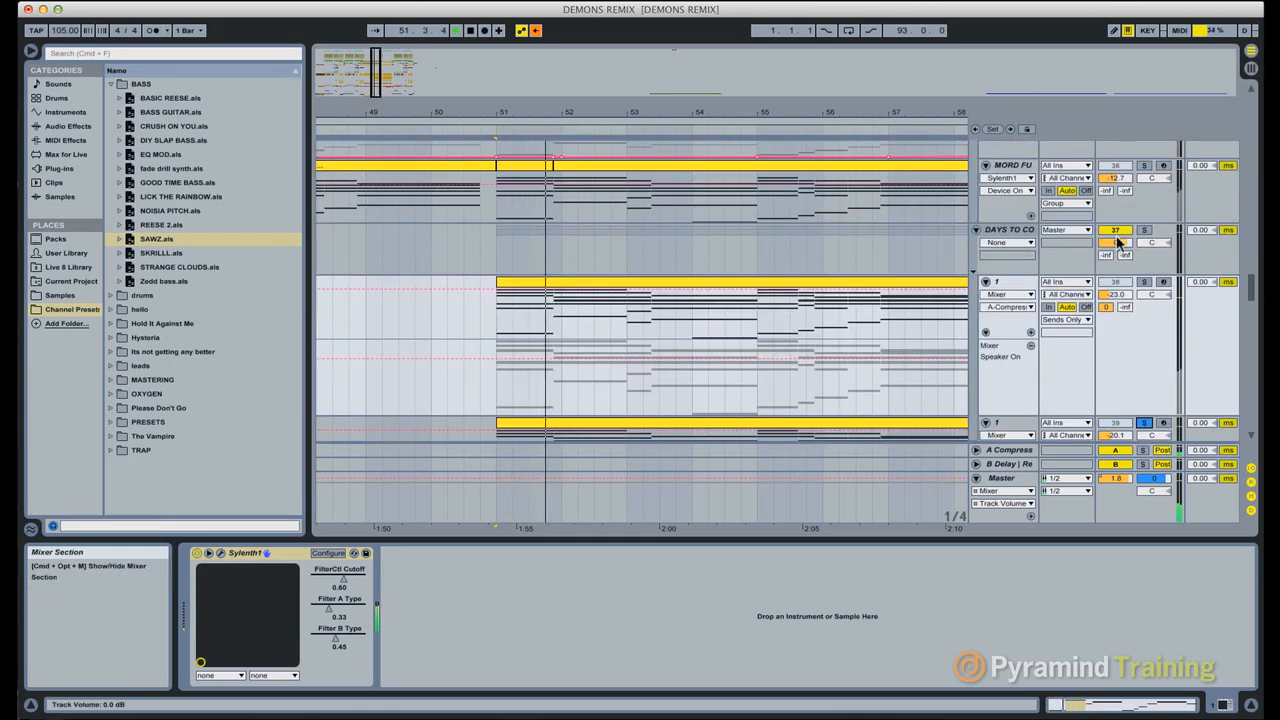
scroll(1125, 260, down, 3)
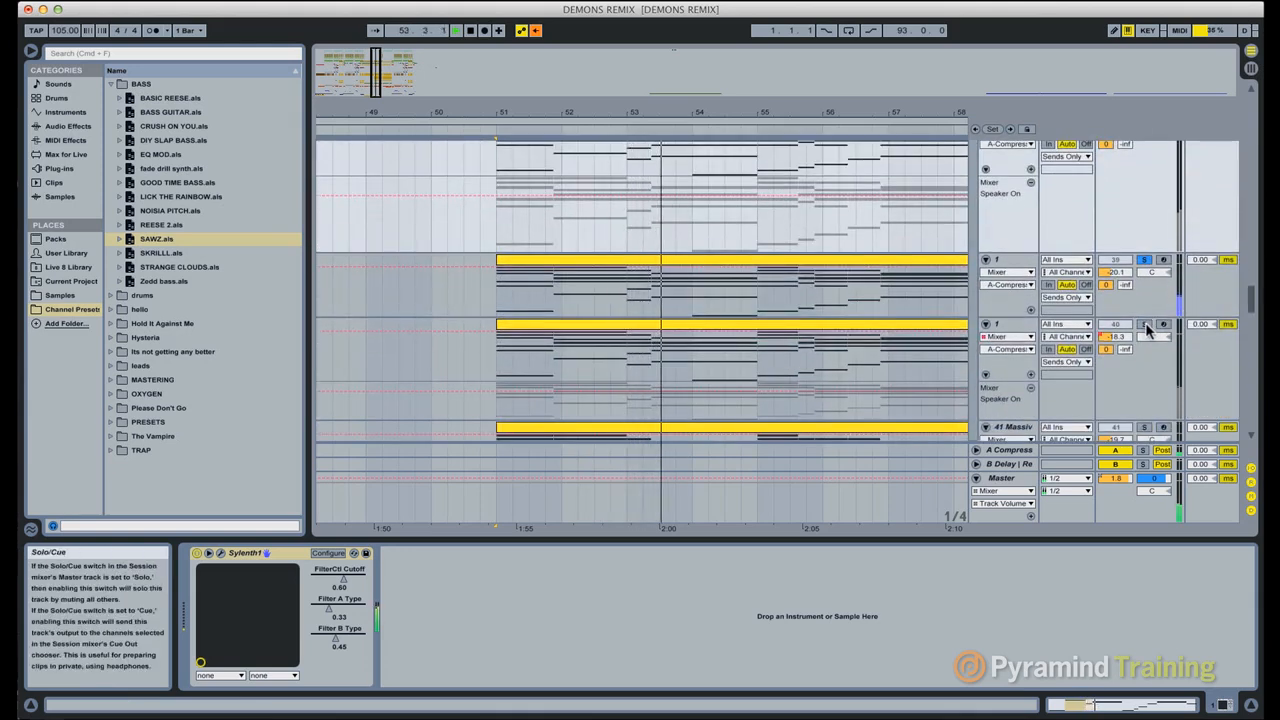
Step: Solo the third chord track in the DAYS TO COME group and examine its Sylenth1 synth window
click(1145, 326)
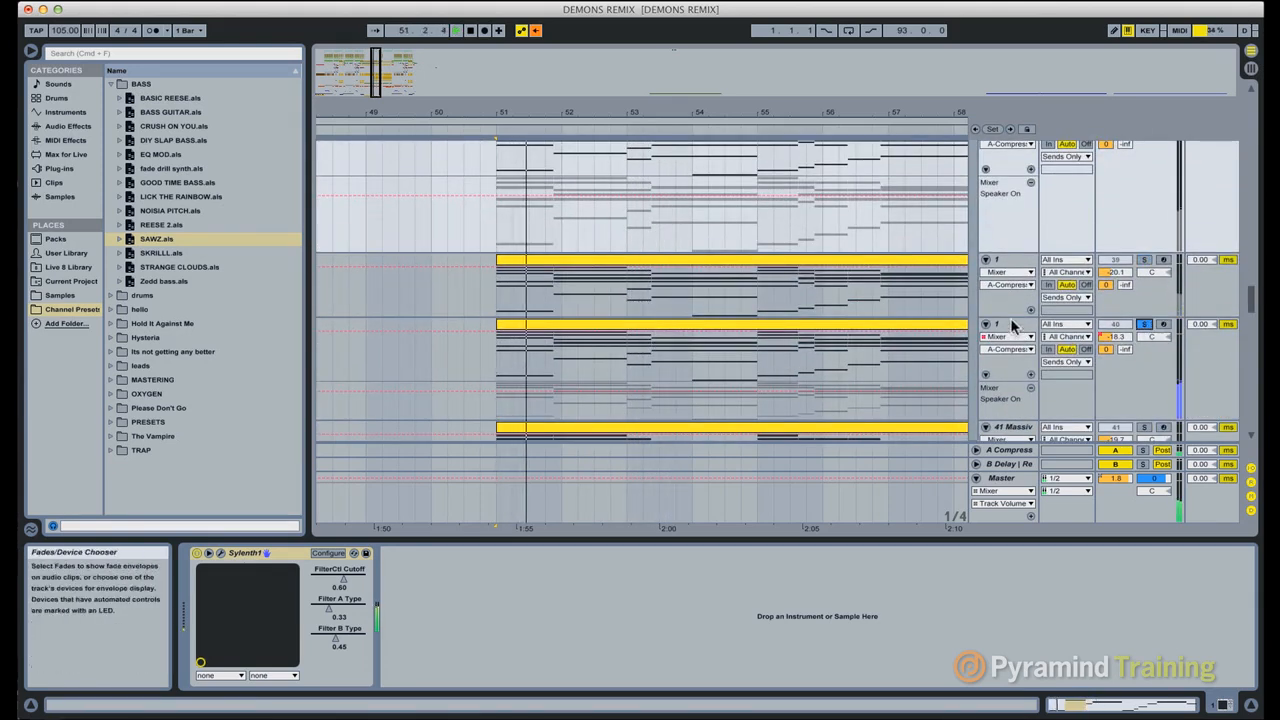
click(986, 338)
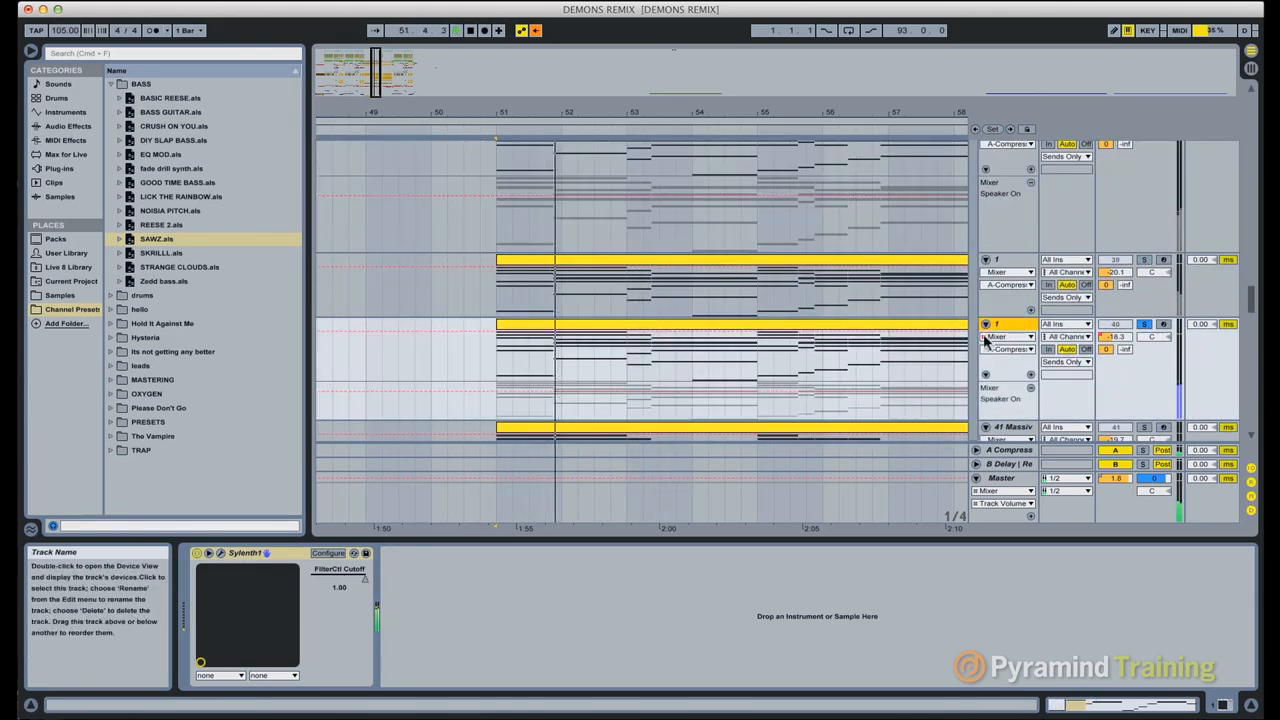
click(222, 553)
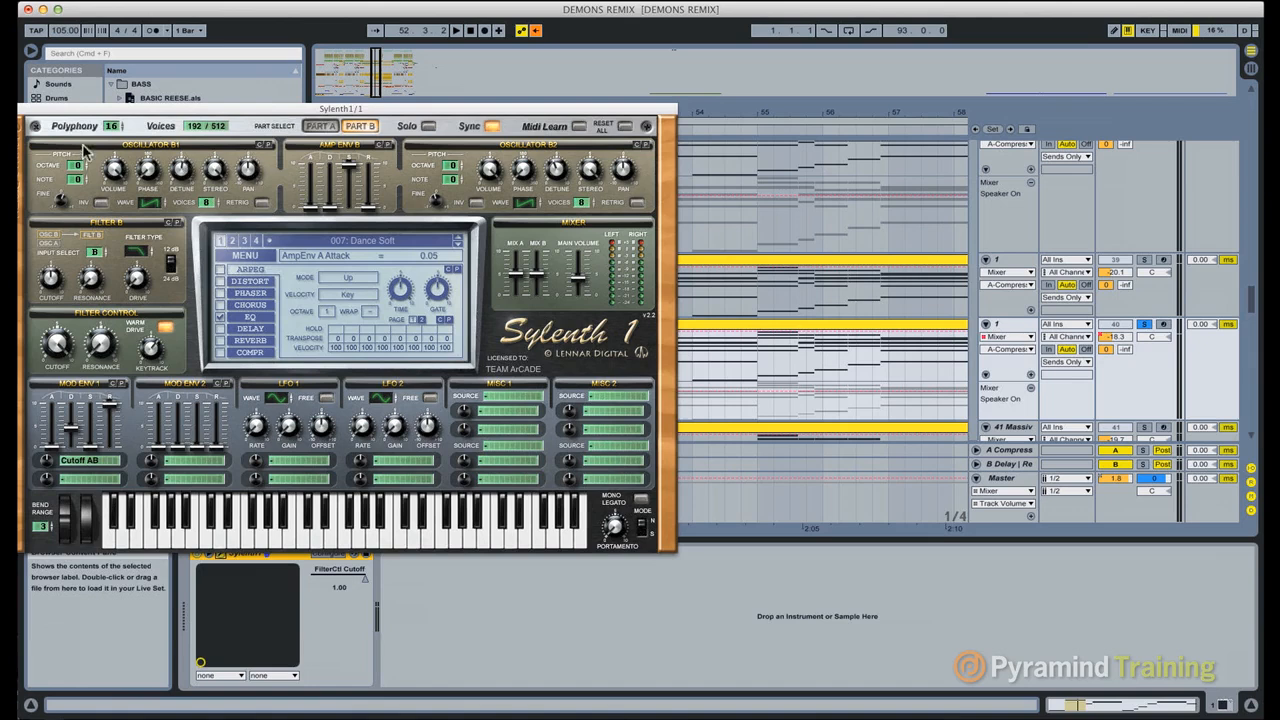
click(23, 110)
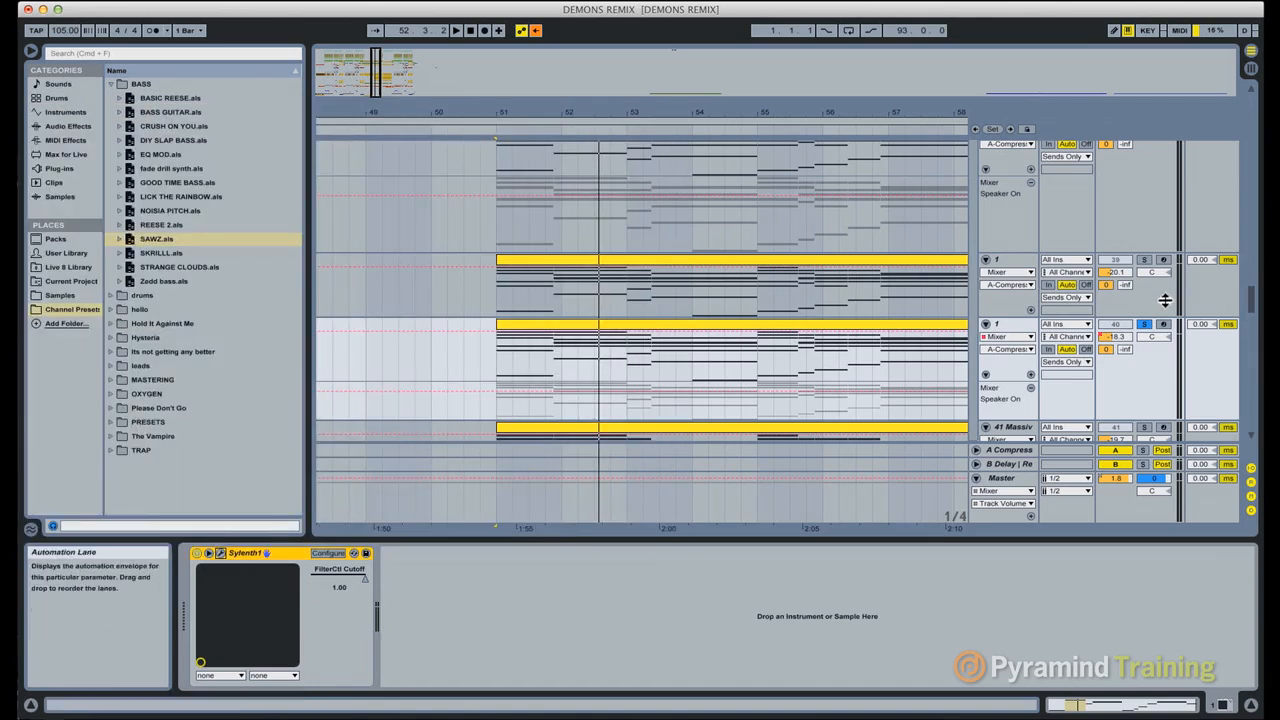
Step: Solo the 41 Massive track and play it from bar 51
scroll(1160, 310, down, 5)
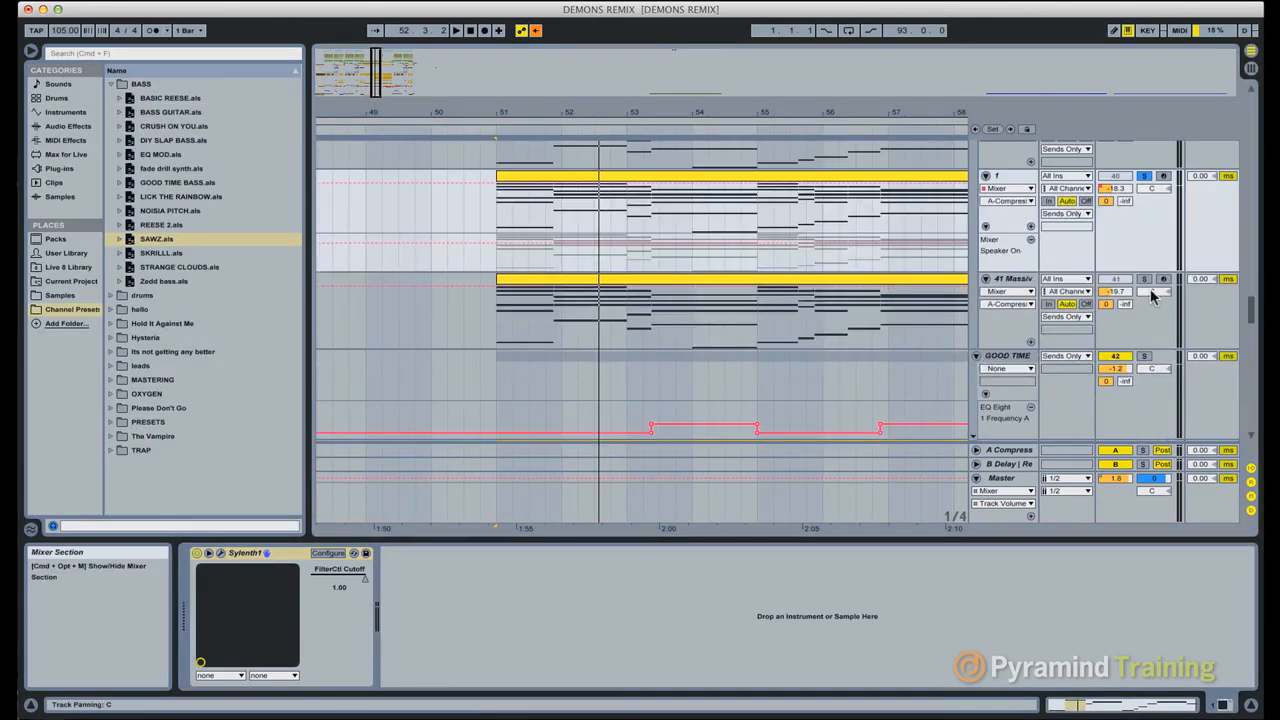
click(1146, 280)
key(space)
scroll(1134, 311, up, 2)
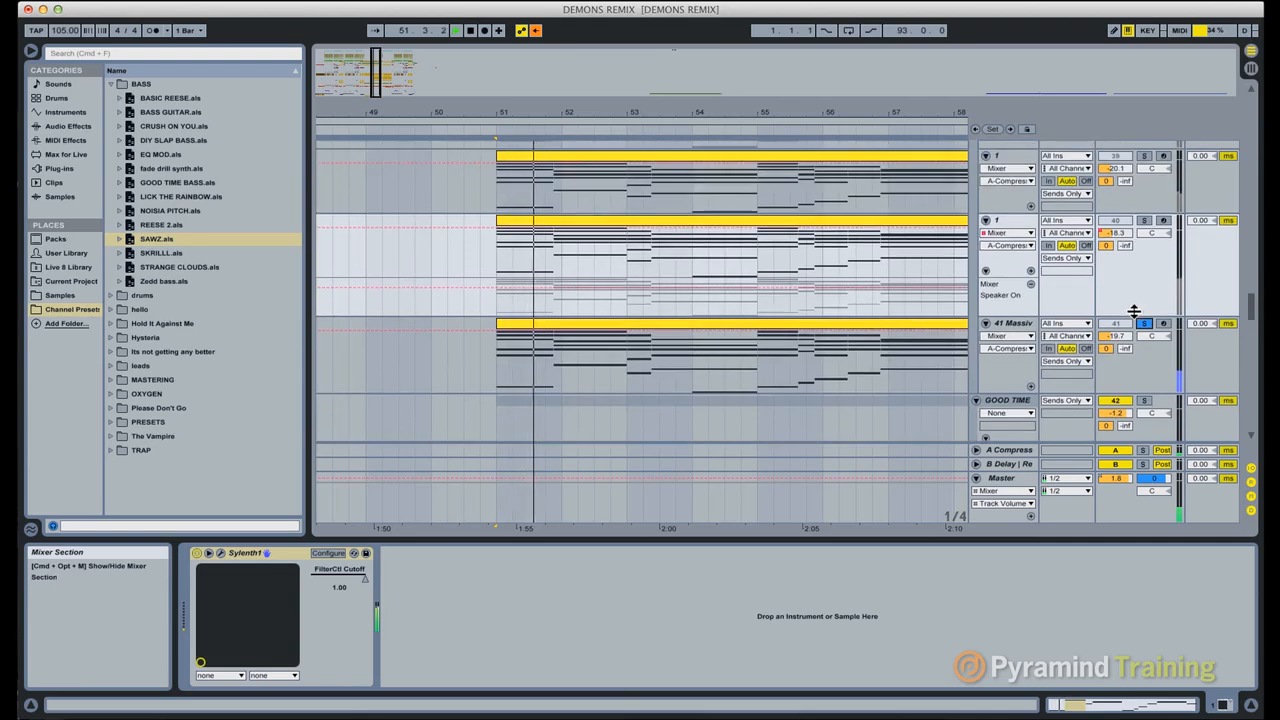
scroll(1134, 308, up, 1)
Step: Add the three Sylenth1 chord tracks to the soloed 41 Massive track and play the layers together
scroll(1140, 302, up, 3)
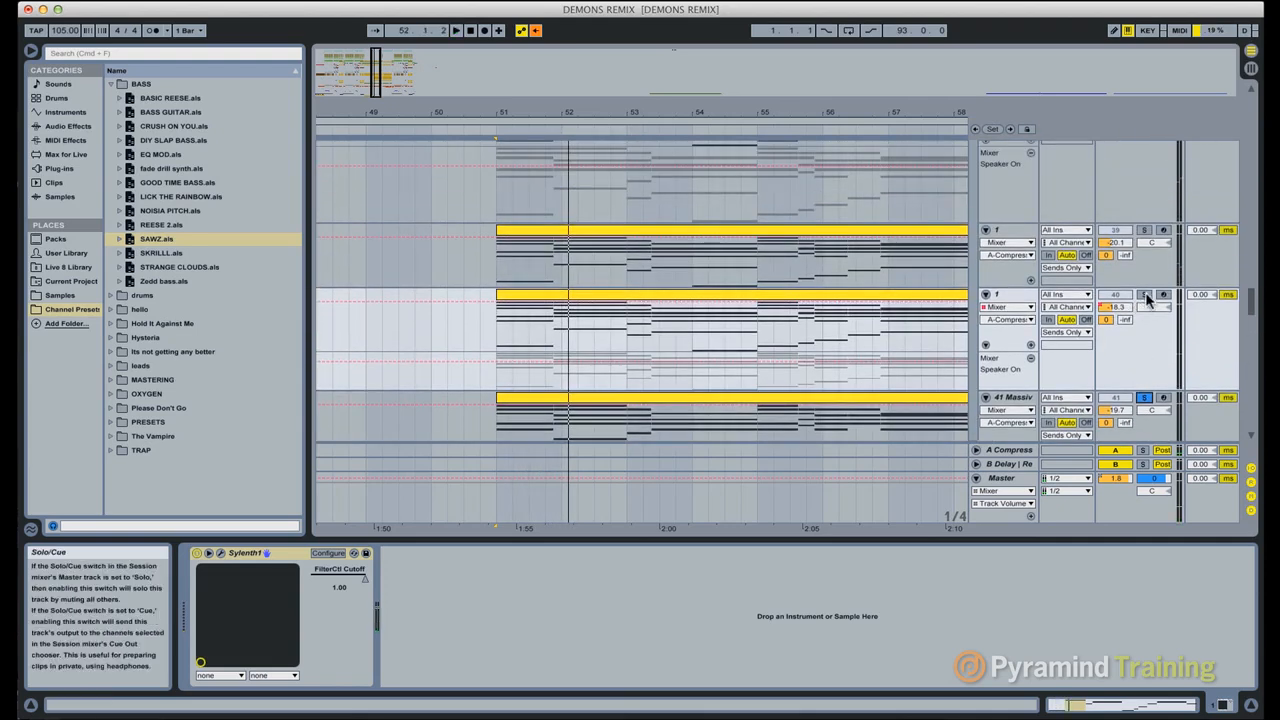
click(1146, 295)
click(1146, 230)
scroll(1150, 237, up, 4)
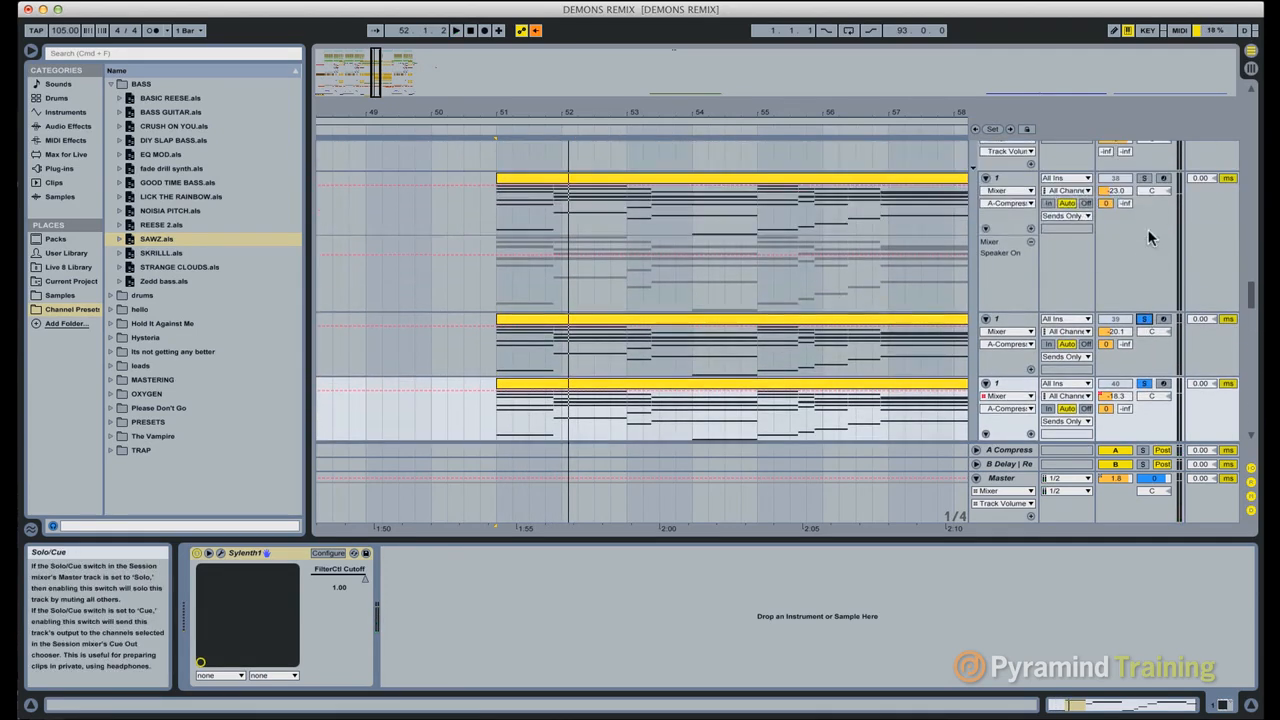
click(1145, 178)
key(space)
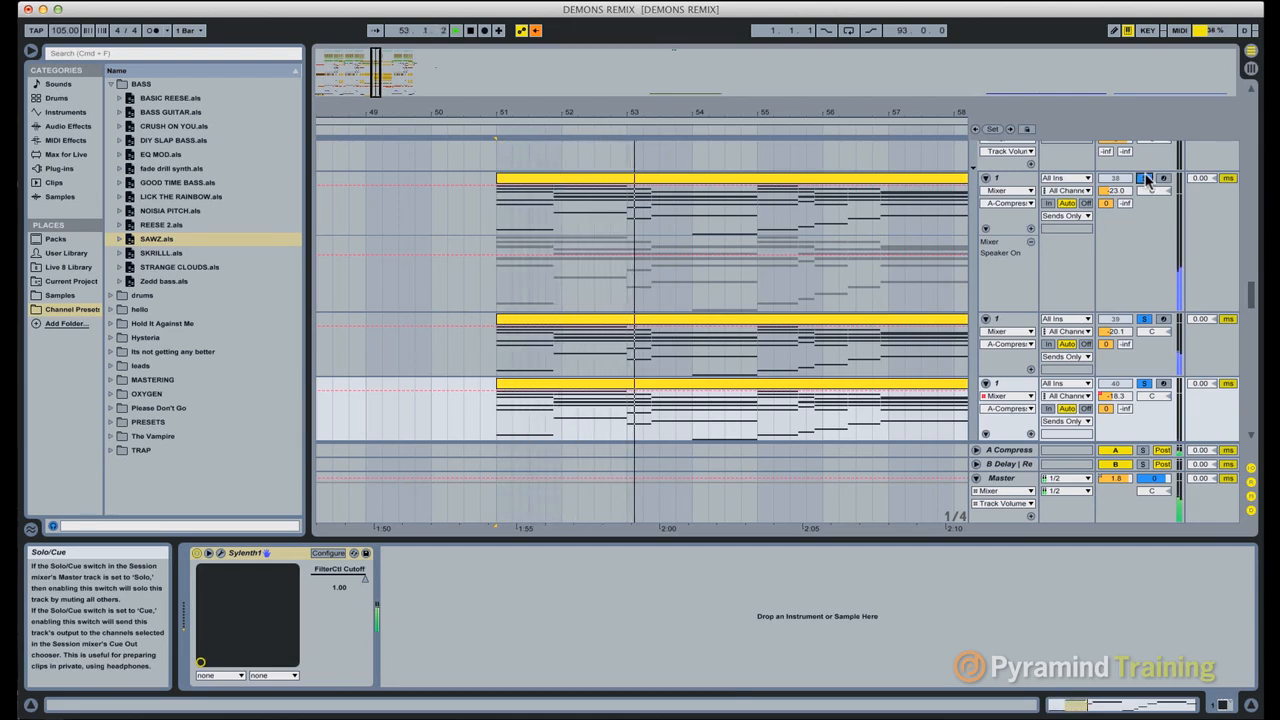
Step: Compare the soloed chord layers during playback with the third chord track's solo off and on
right_click(1147, 204)
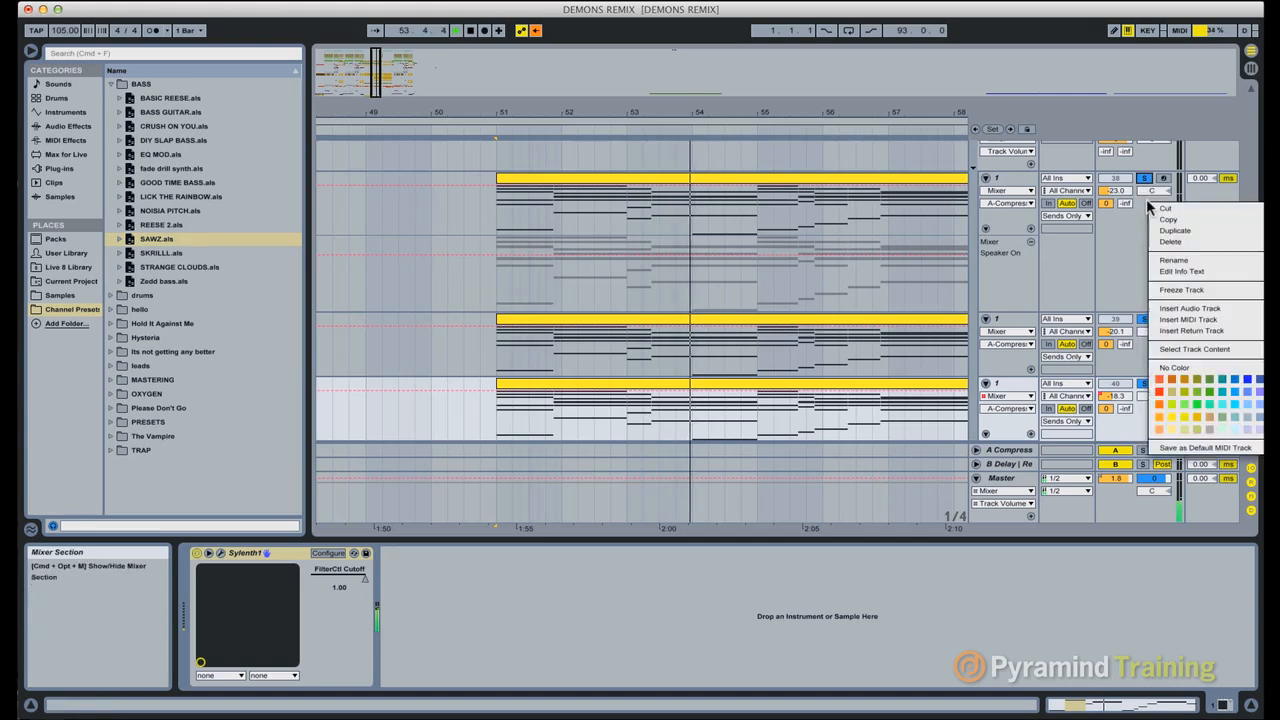
click(1027, 185)
scroll(1086, 276, down, 3)
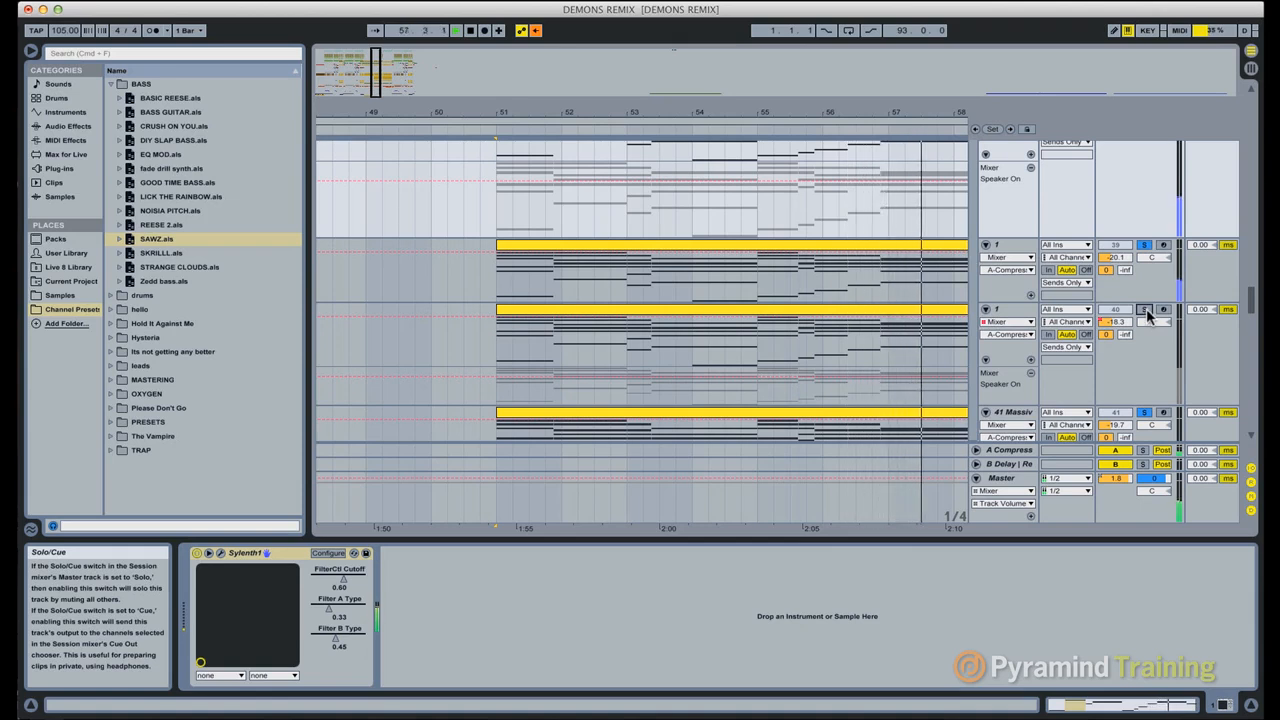
click(1147, 313)
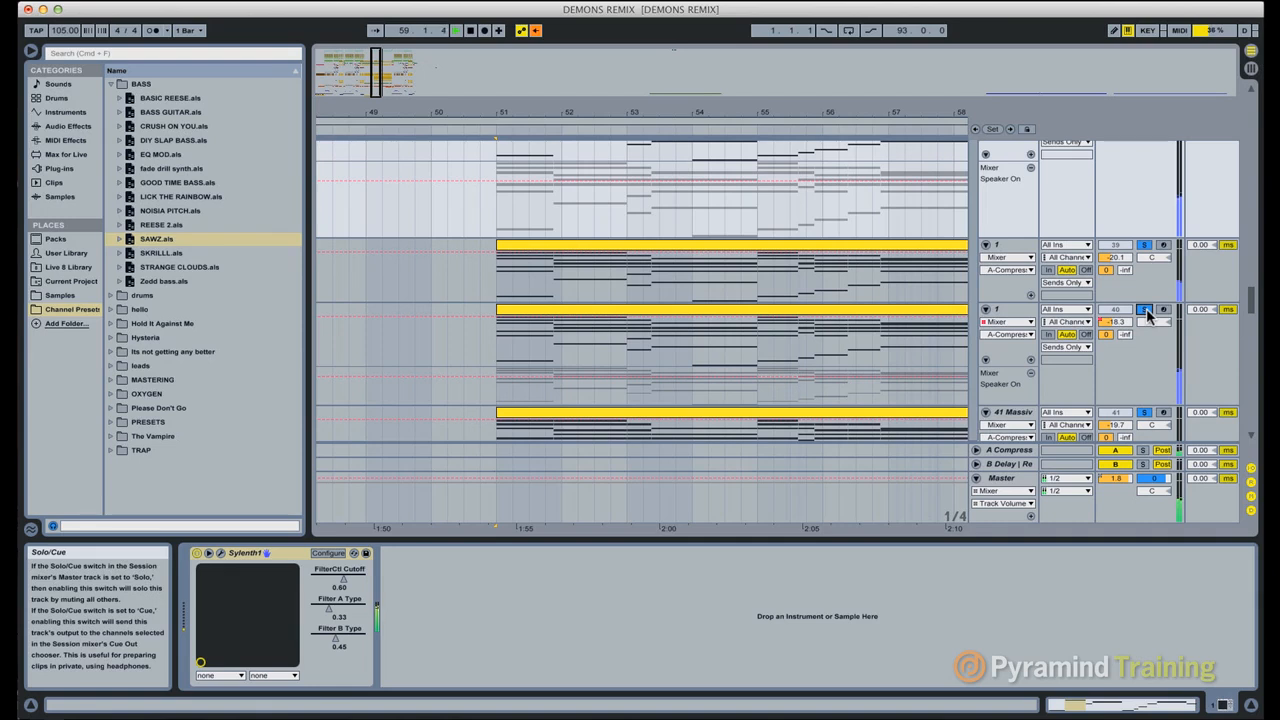
Step: Show more bars of the timeline and play the arrangement from bar 59 with the chord tracks unsoloed
drag(933, 116, 636, 114)
click(694, 282)
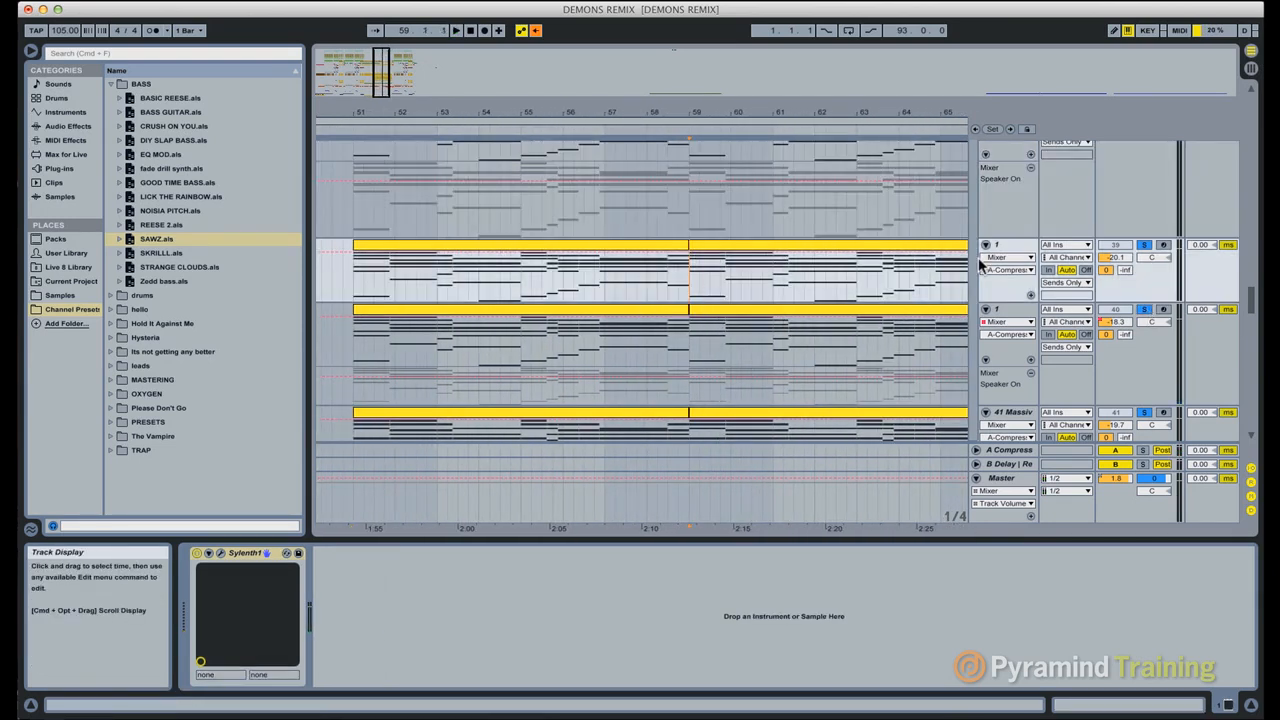
key(space)
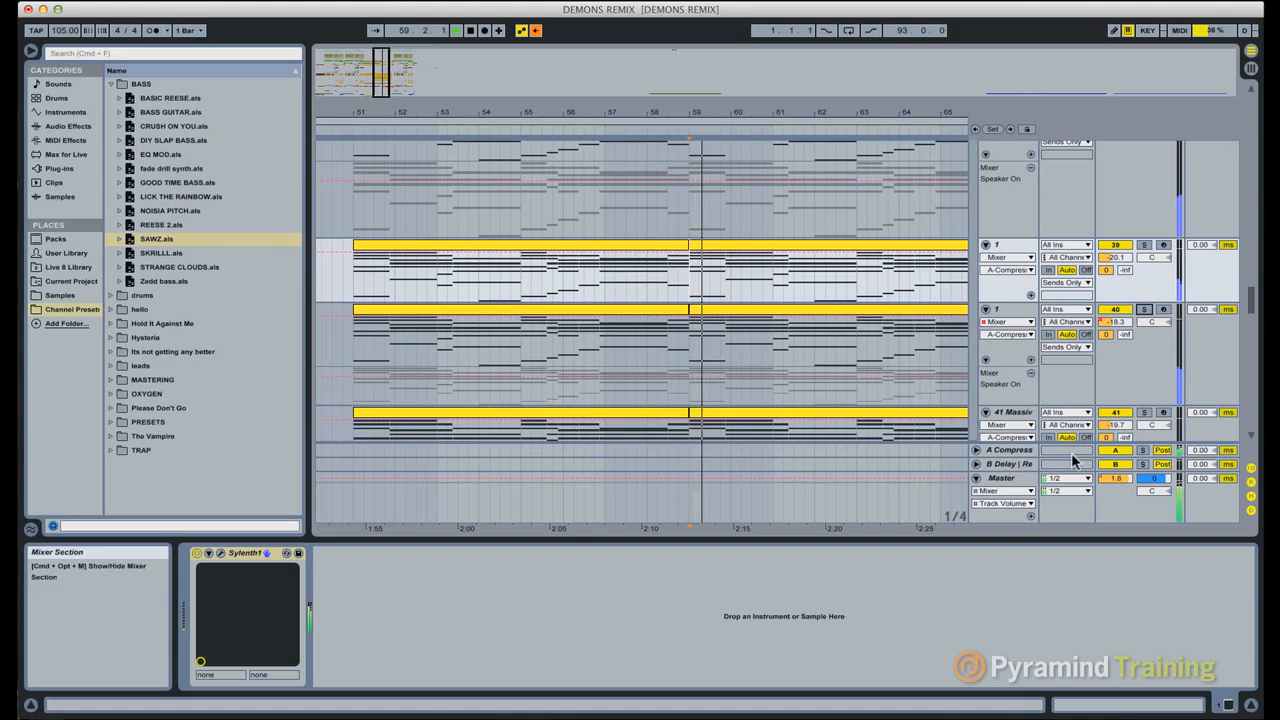
Step: Open the LFOTool window on the A Compressor return track and move it clear of the device chain
click(1008, 450)
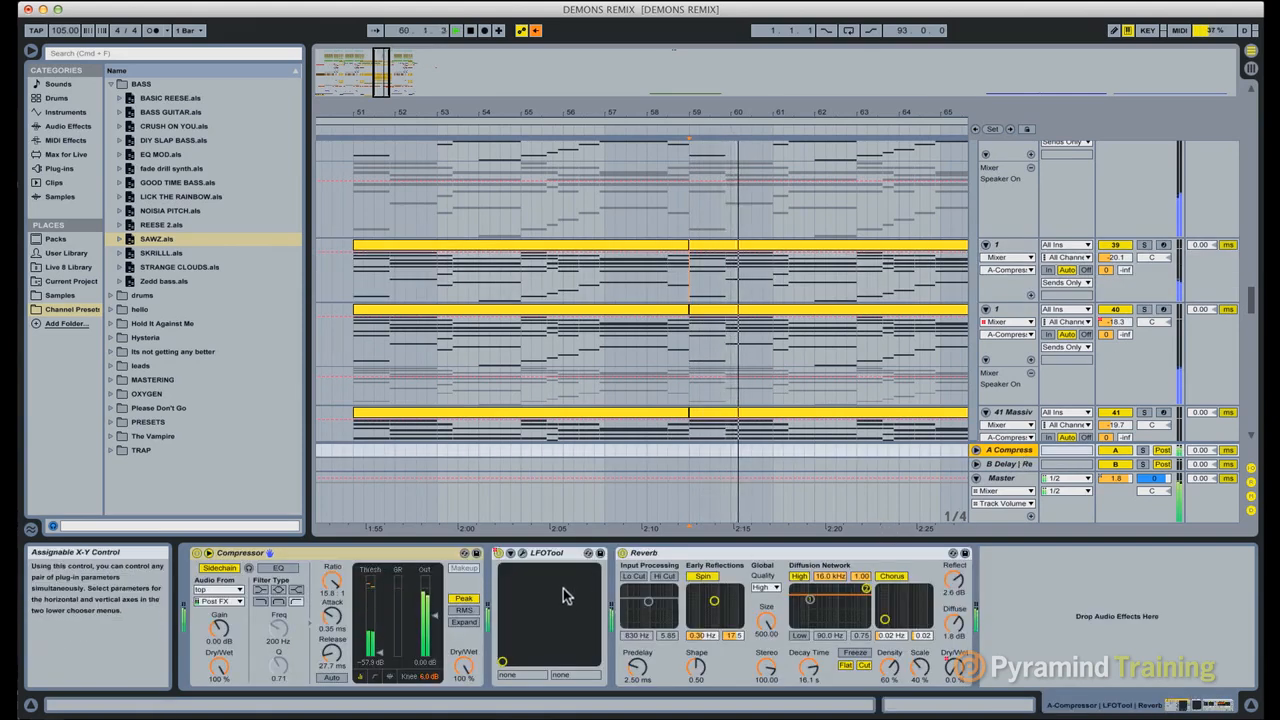
click(565, 556)
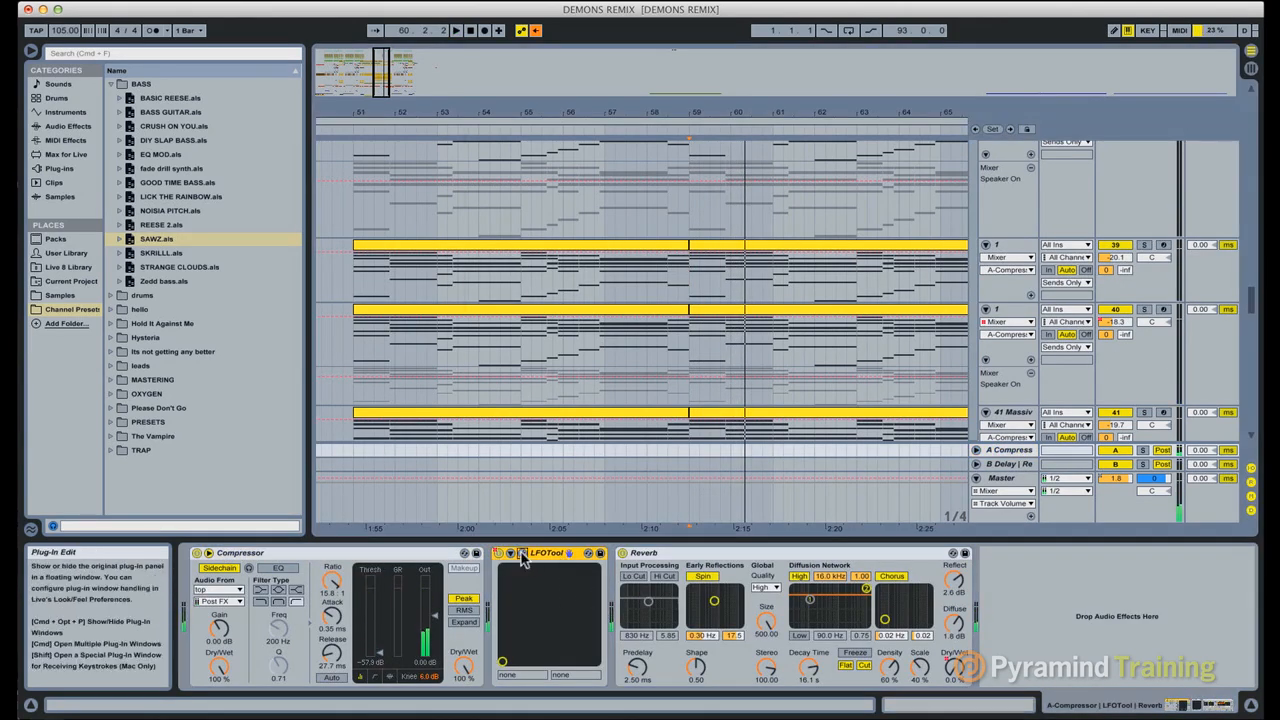
click(522, 553)
drag(268, 58, 762, 137)
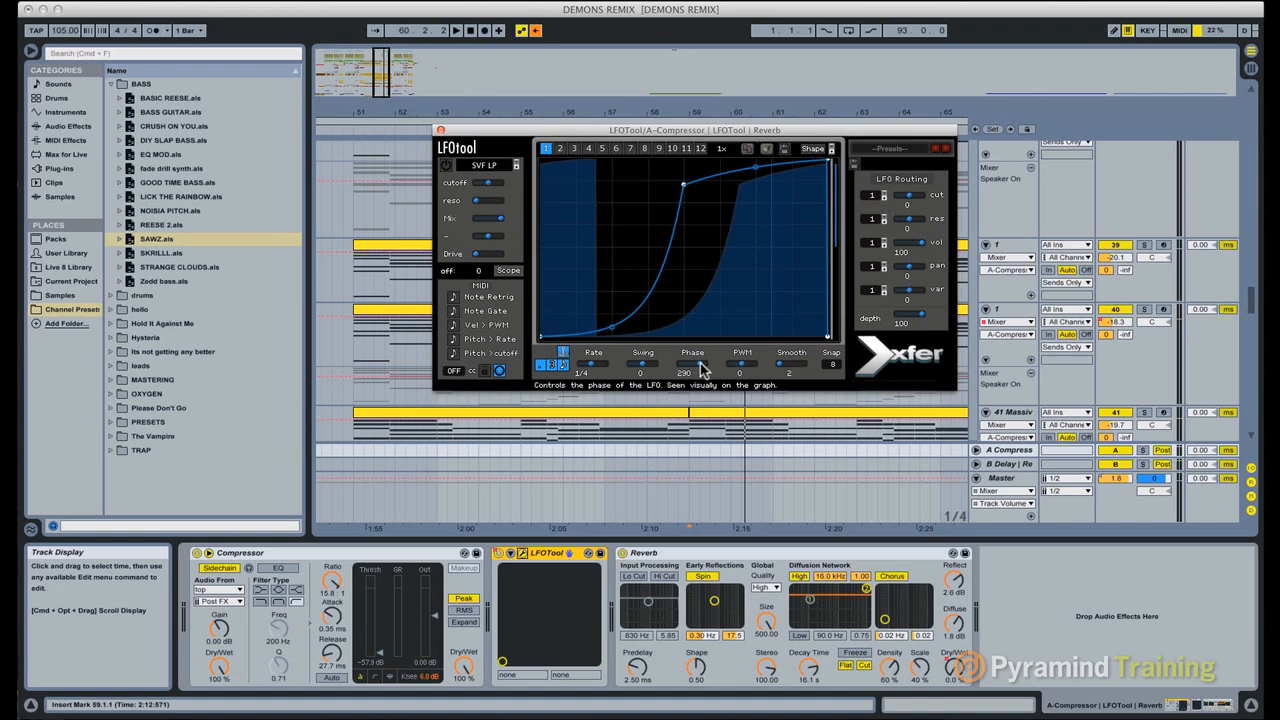
Step: Set the LFOTool Phase to 0 and play the chords with the metronome turned on
drag(700, 368, 565, 372)
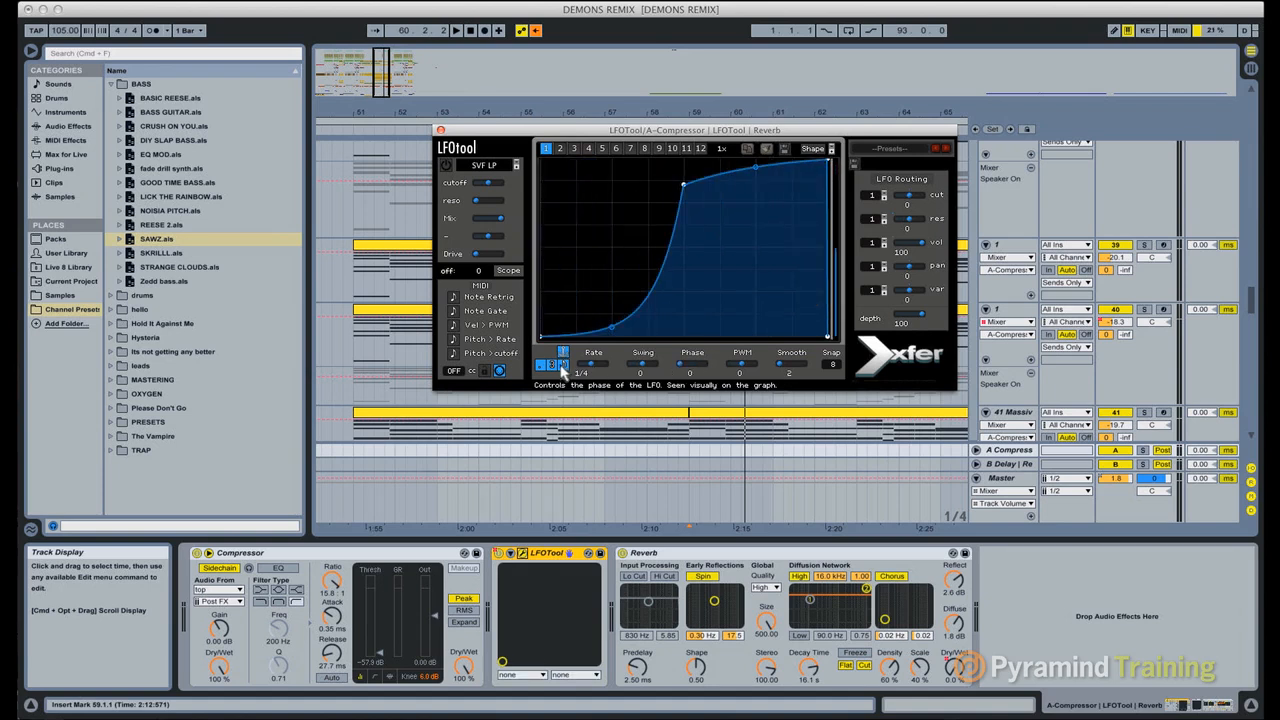
click(154, 30)
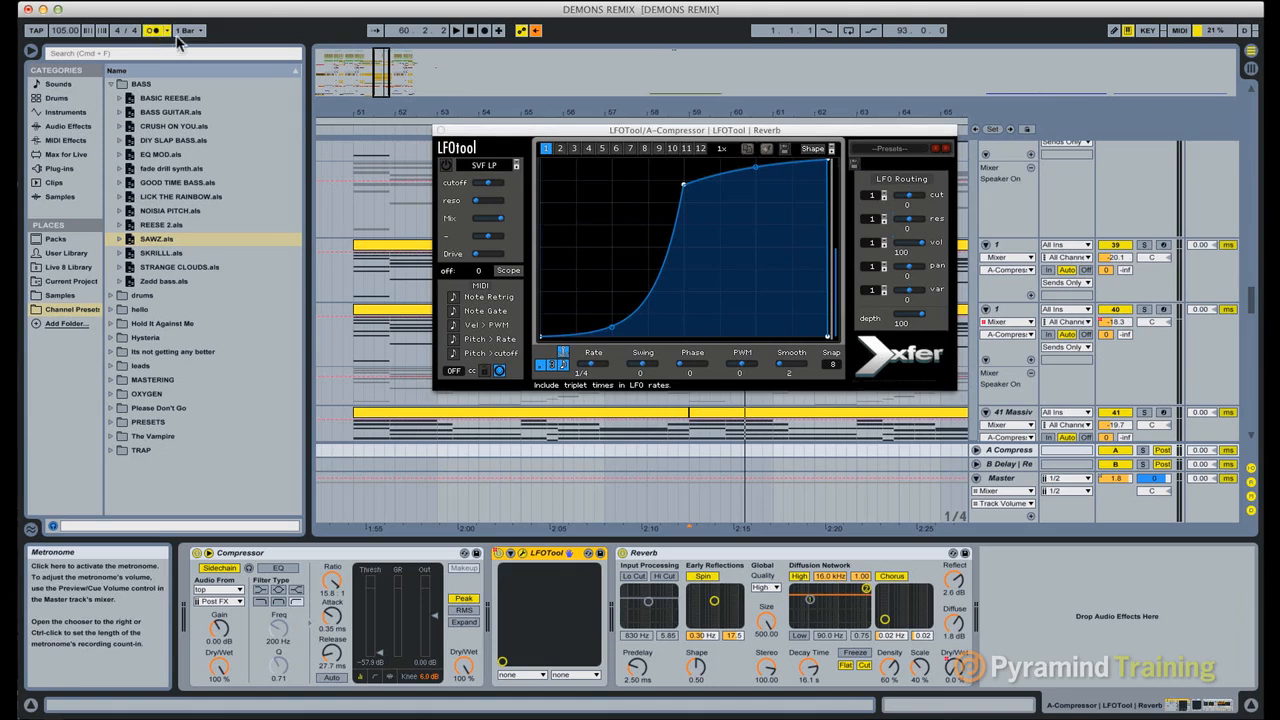
key(space)
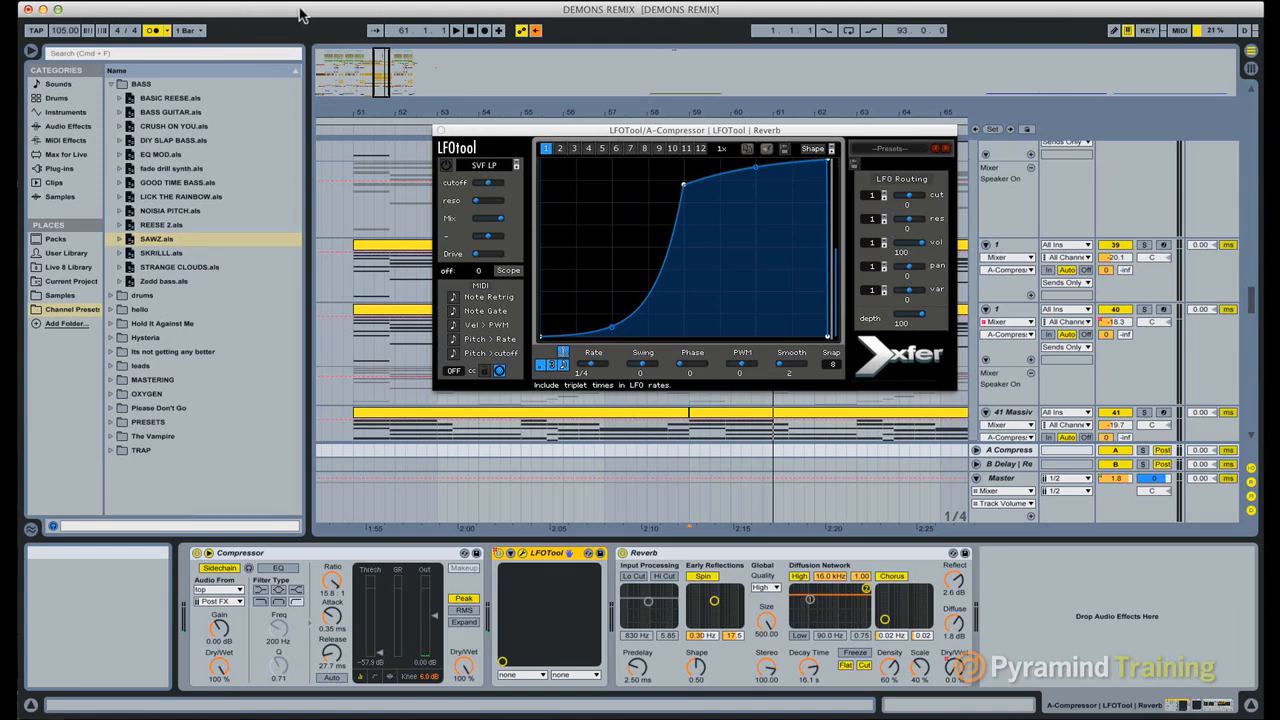
key(space)
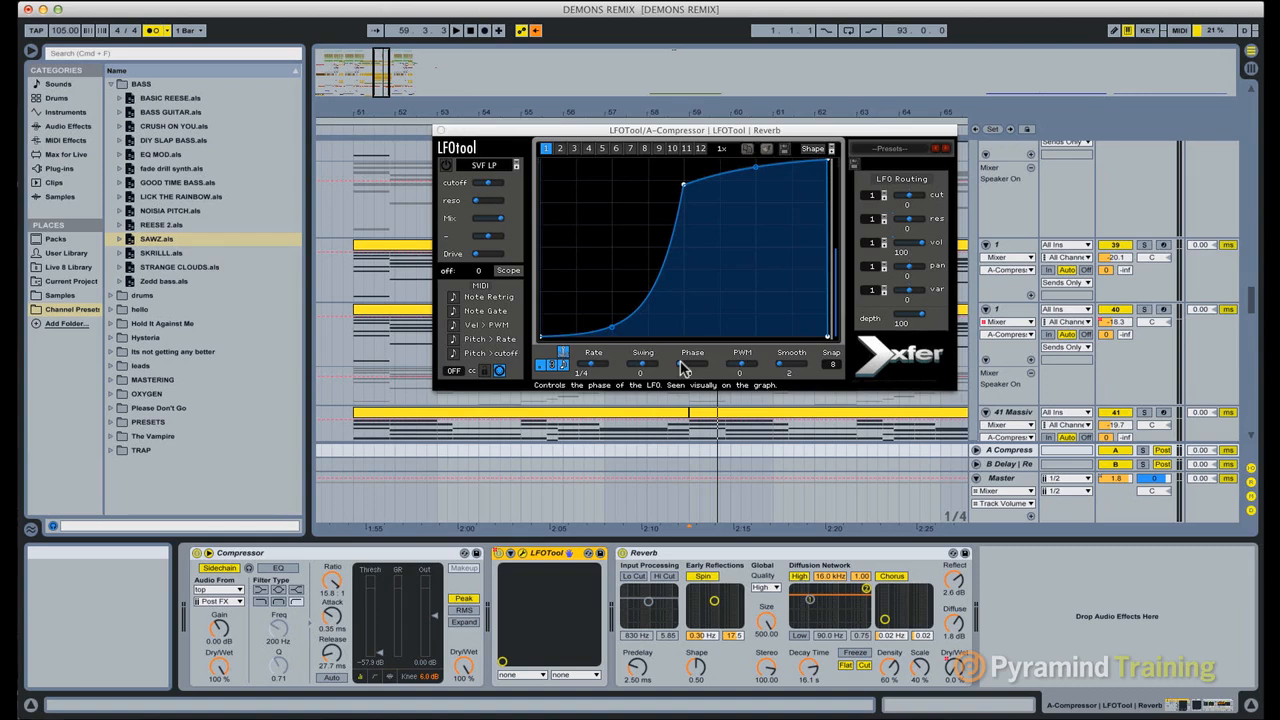
Step: Set the LFOTool Phase to 290 to shift the volume curve
drag(682, 368, 728, 372)
mouse_move(767, 373)
mouse_down()
mouse_move(812, 368)
mouse_move(800, 375)
mouse_up()
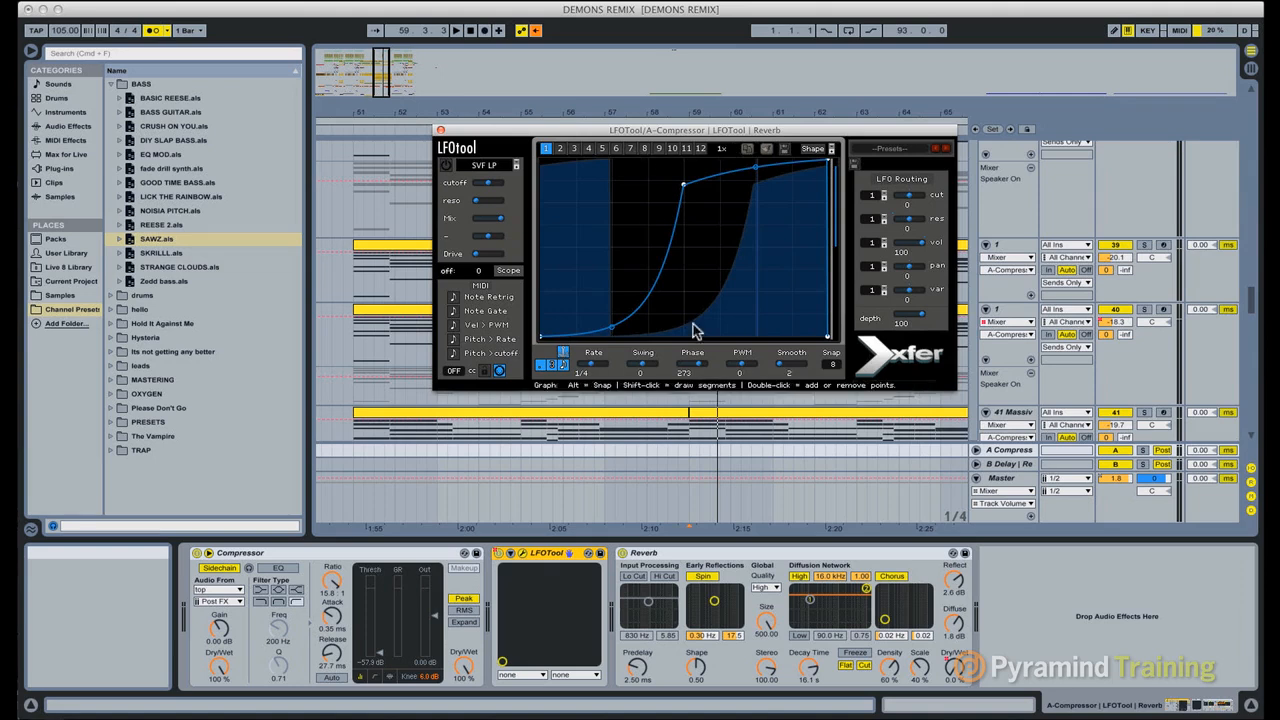
drag(699, 366, 716, 375)
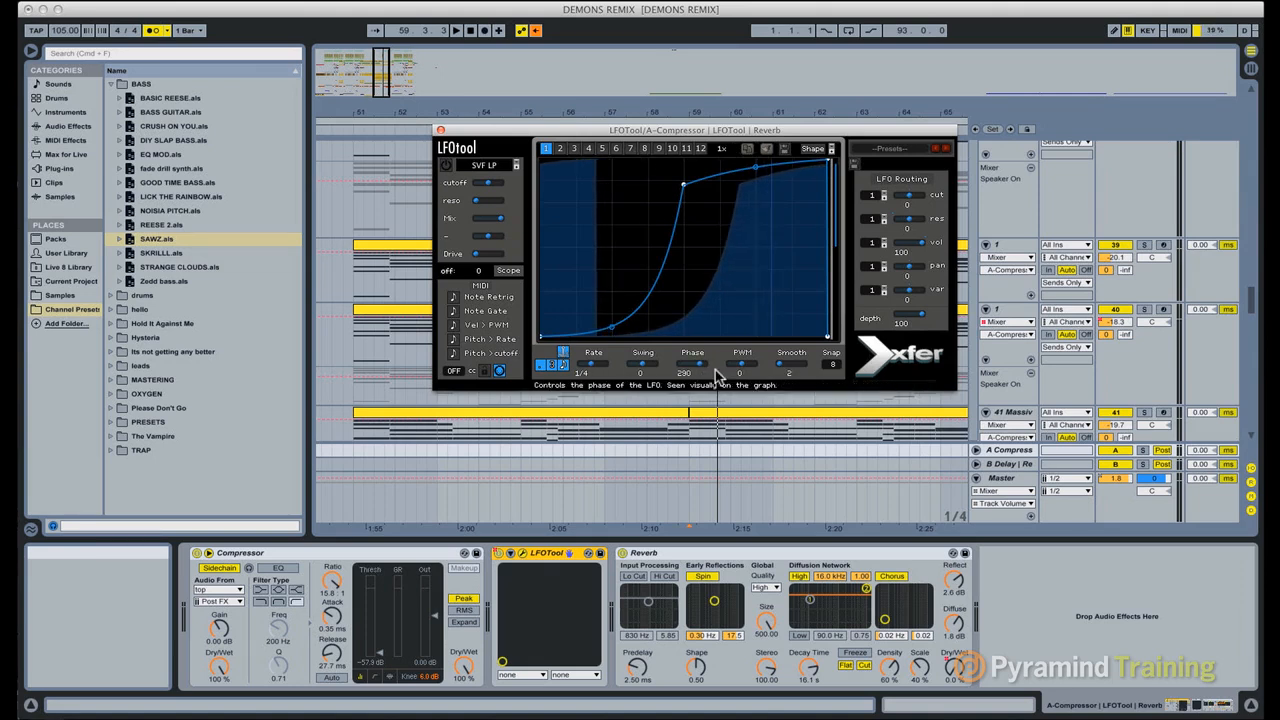
Step: Close the LFOTool window, hide the device chain and play the arrangement from bar 59
click(441, 131)
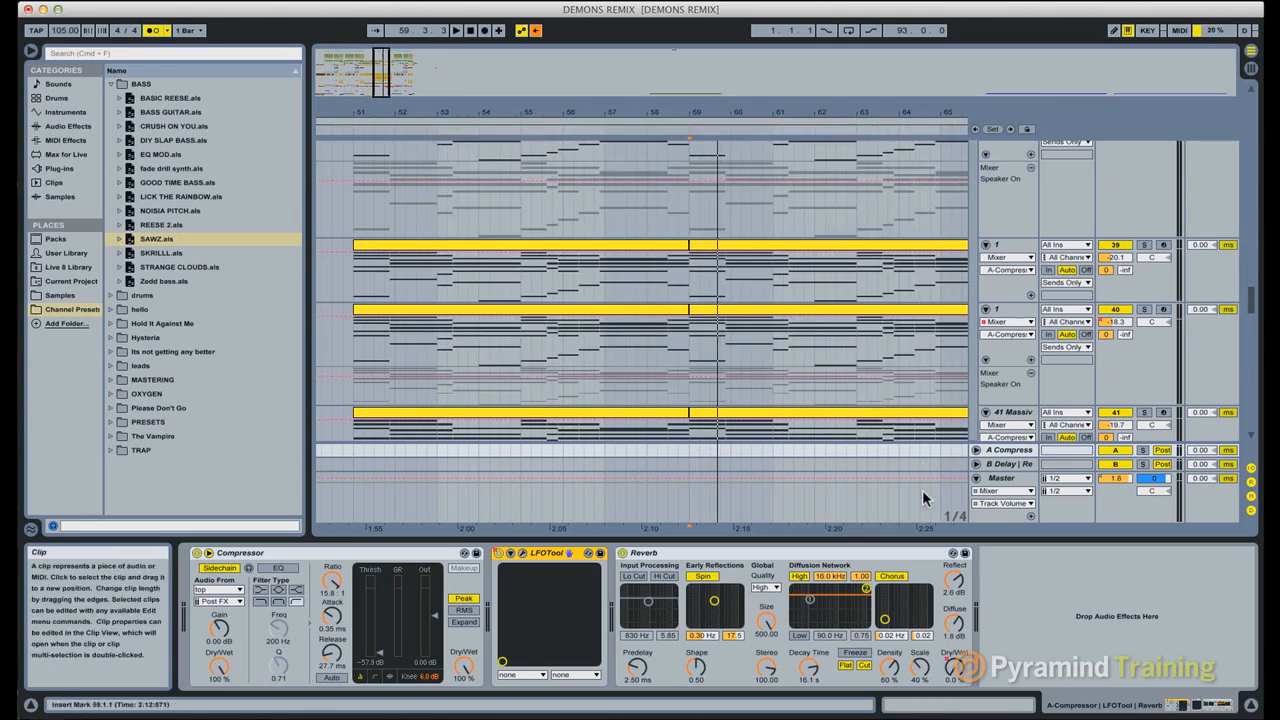
click(934, 540)
key(space)
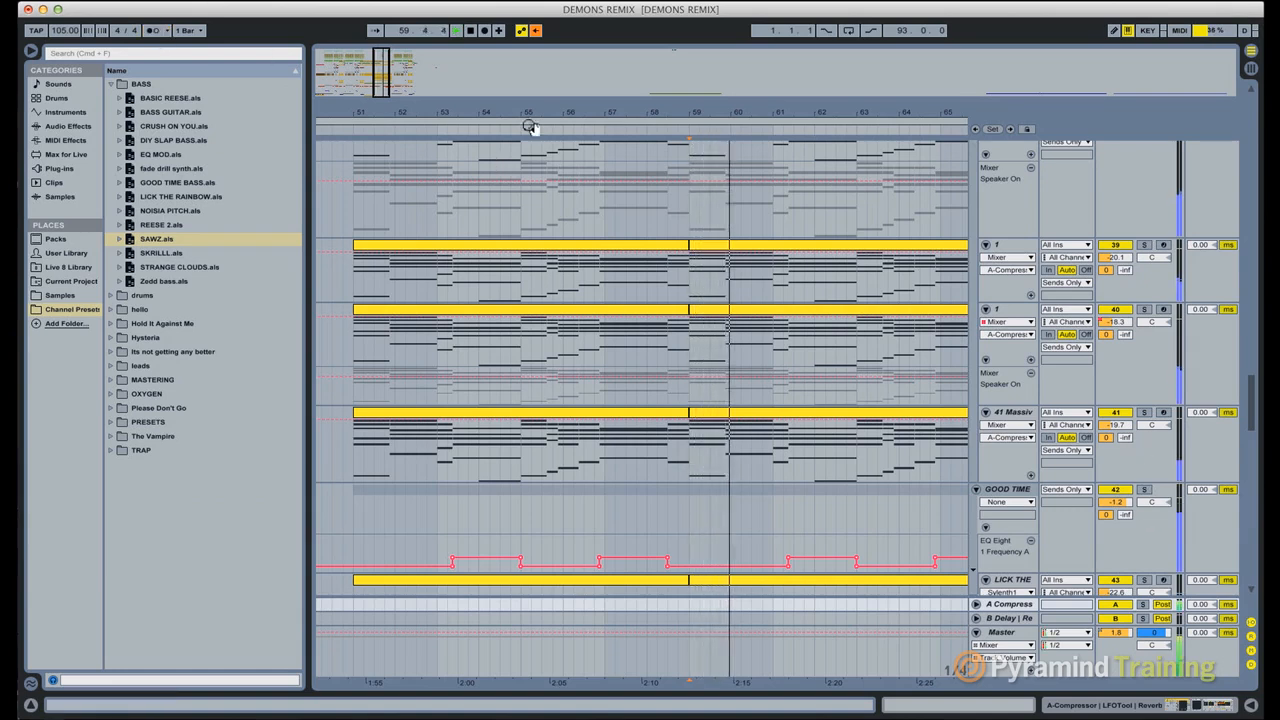
Step: Zoom out the timeline and look over the audio tracks and DYING CHORDS automation up to bar 81
drag(806, 118, 808, 90)
scroll(702, 318, up, 10)
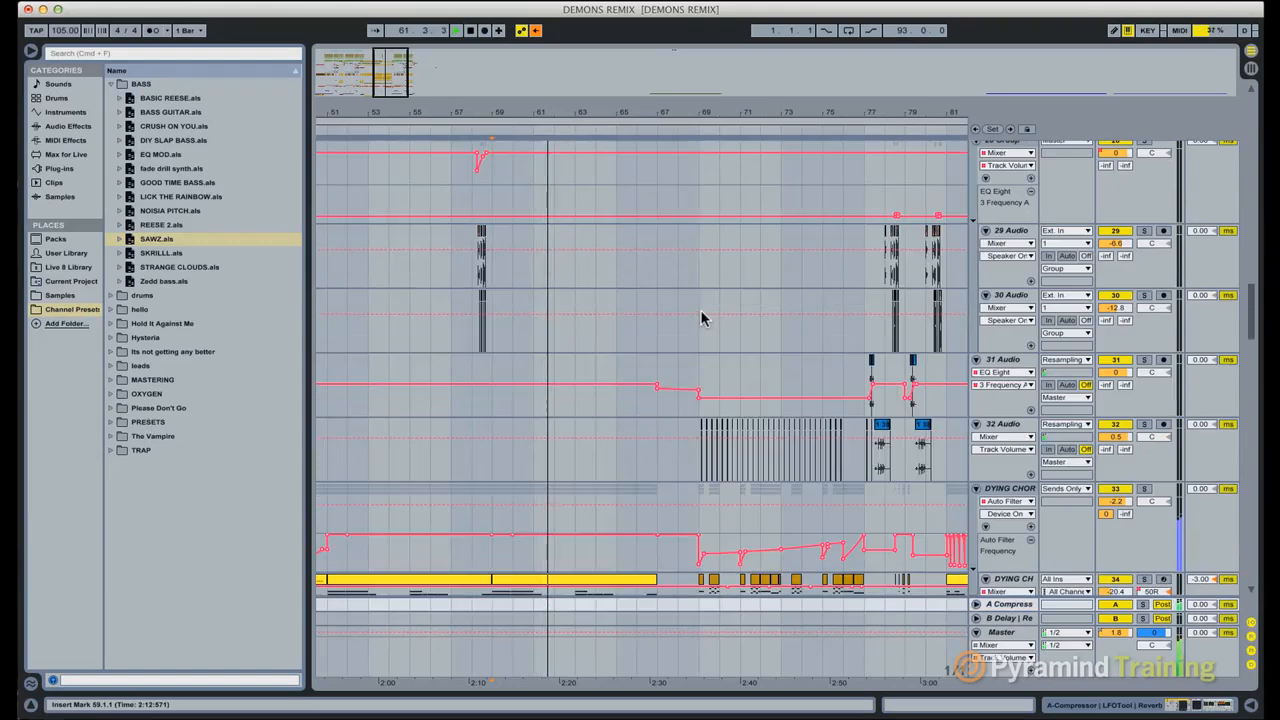
scroll(702, 318, right, 10)
key(space)
scroll(702, 318, left, 10)
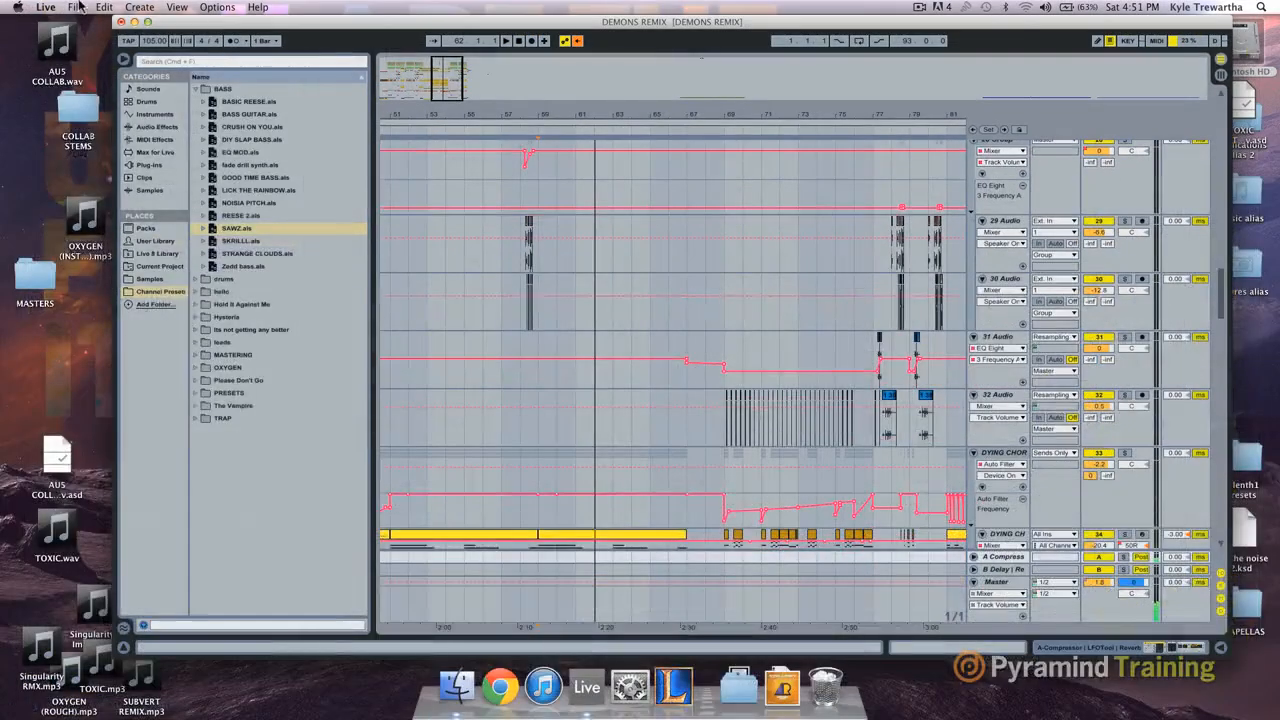
Step: Look through the list of recent Live sets and dismiss it without opening one
click(77, 7)
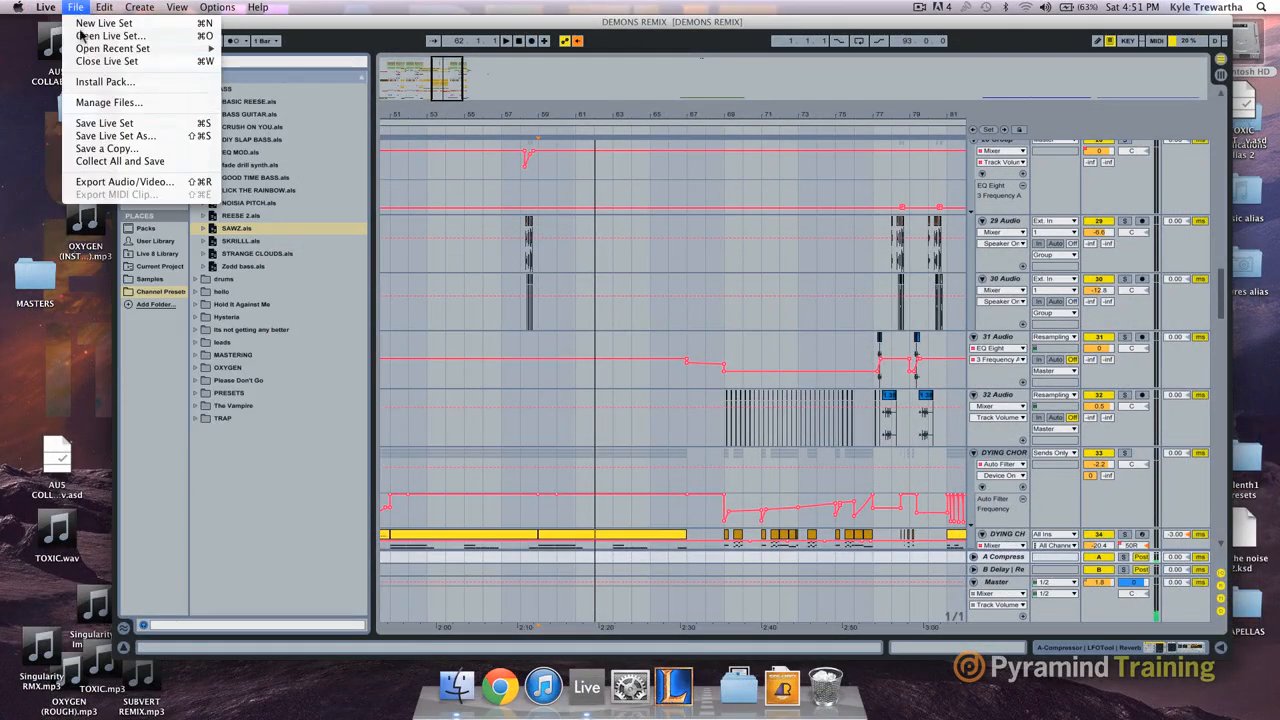
mouse_move(130, 50)
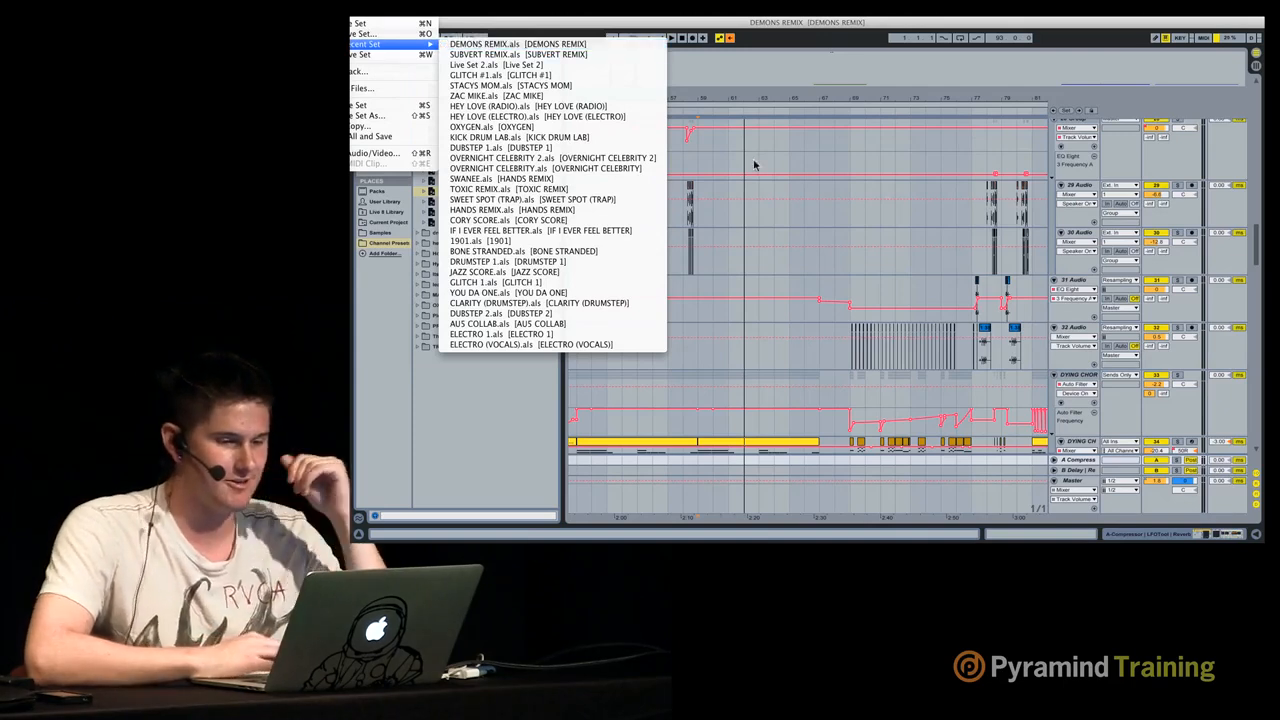
click(889, 218)
Step: Select the clip at bar 51 on the first track below DAYS TO CO and solo the DAYS TO CO track
scroll(889, 222, down, 2)
scroll(889, 222, down, 10)
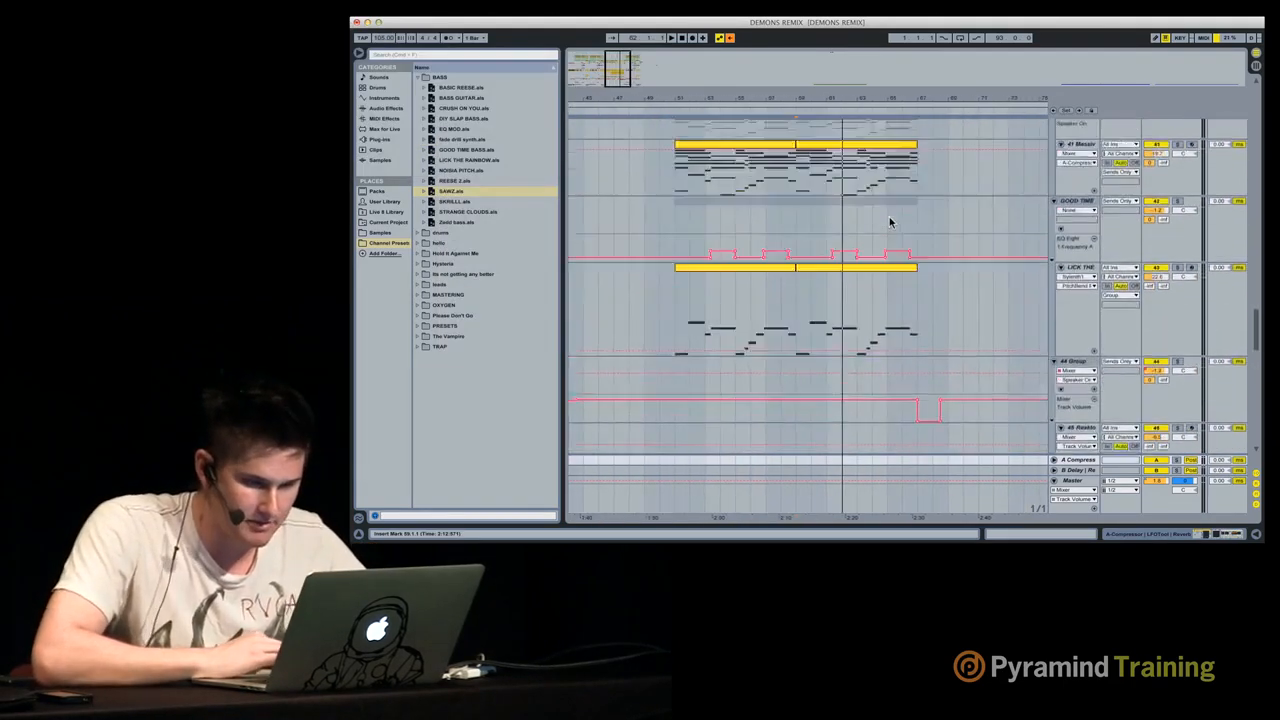
scroll(889, 222, down, 5)
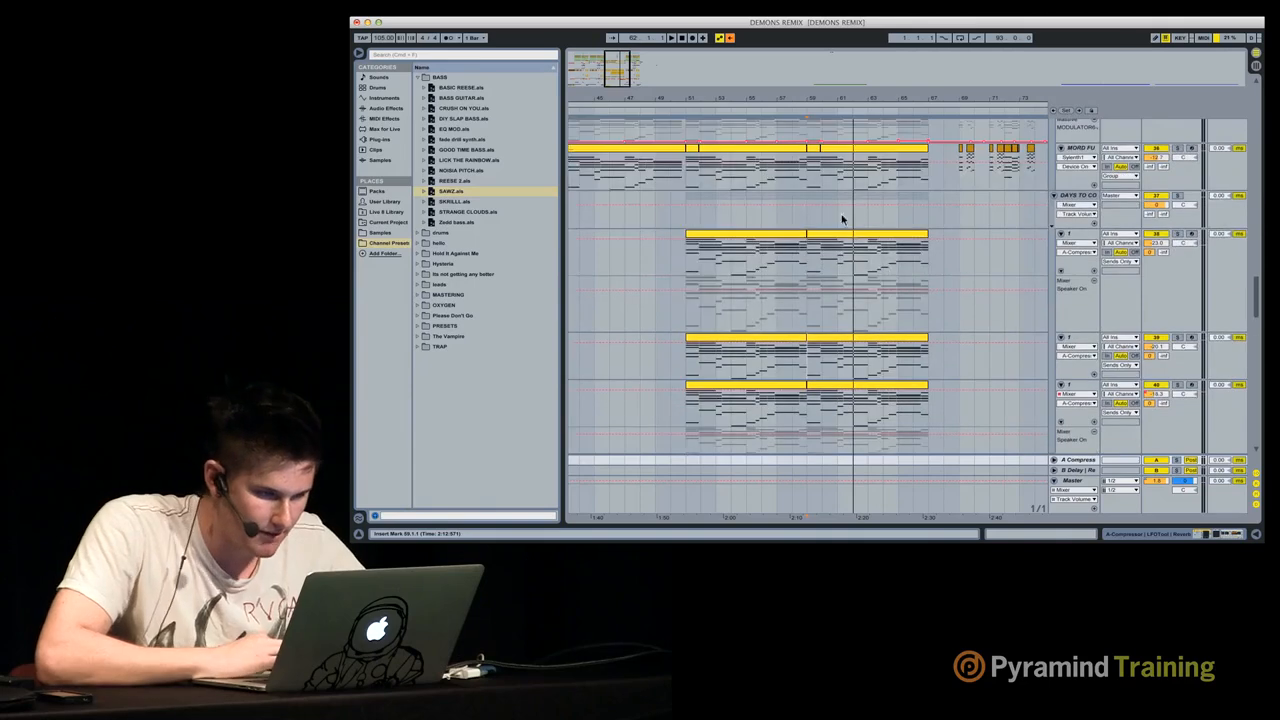
click(774, 237)
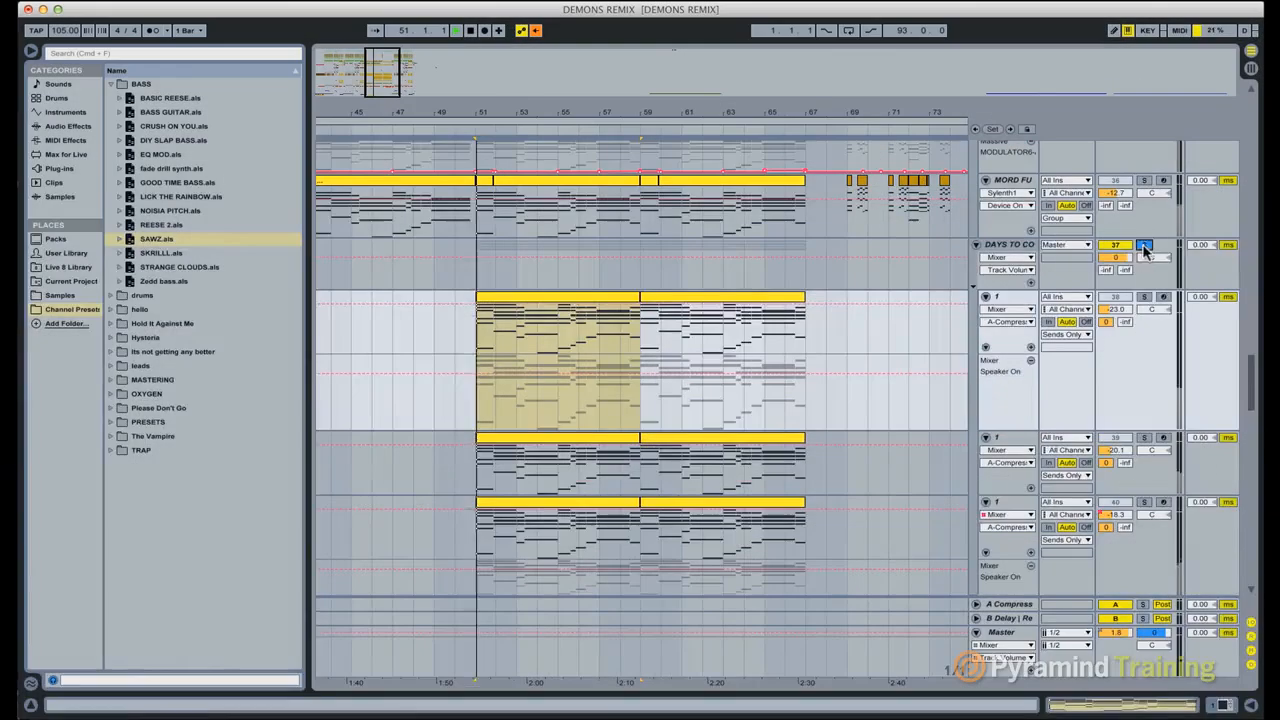
click(1170, 232)
Step: Solo the layered synth tracks 39, 40 and 41 Massive
scroll(1147, 303, down, 5)
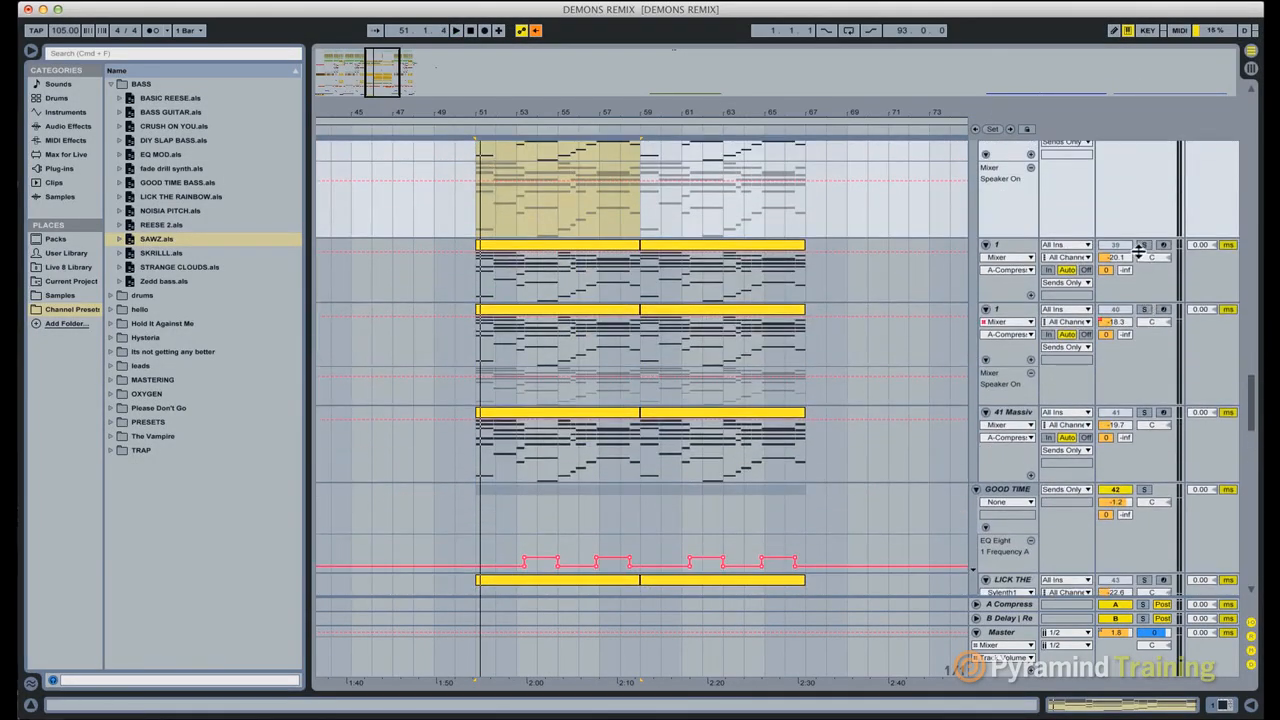
click(1143, 245)
click(1144, 309)
click(1145, 412)
Step: Open the Sylenth1 instrument on track 40 and set the detune of Part B's first oscillator to 5.00
double_click(998, 309)
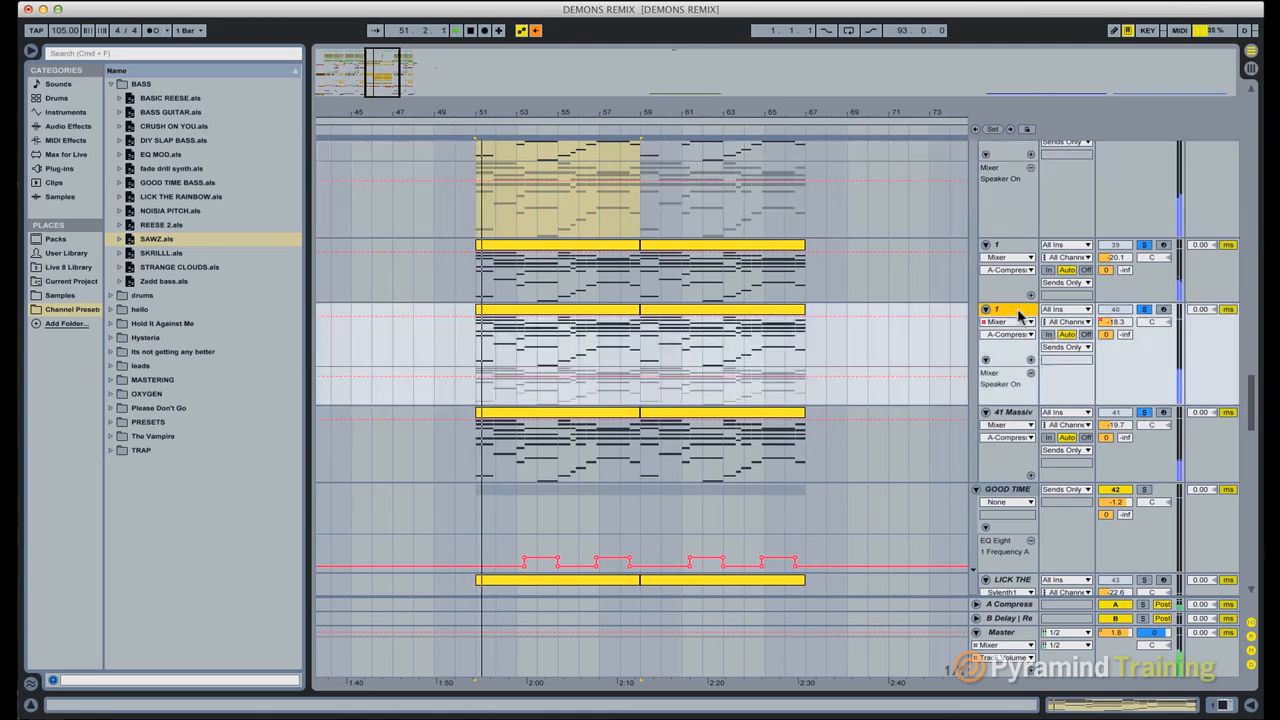
click(221, 554)
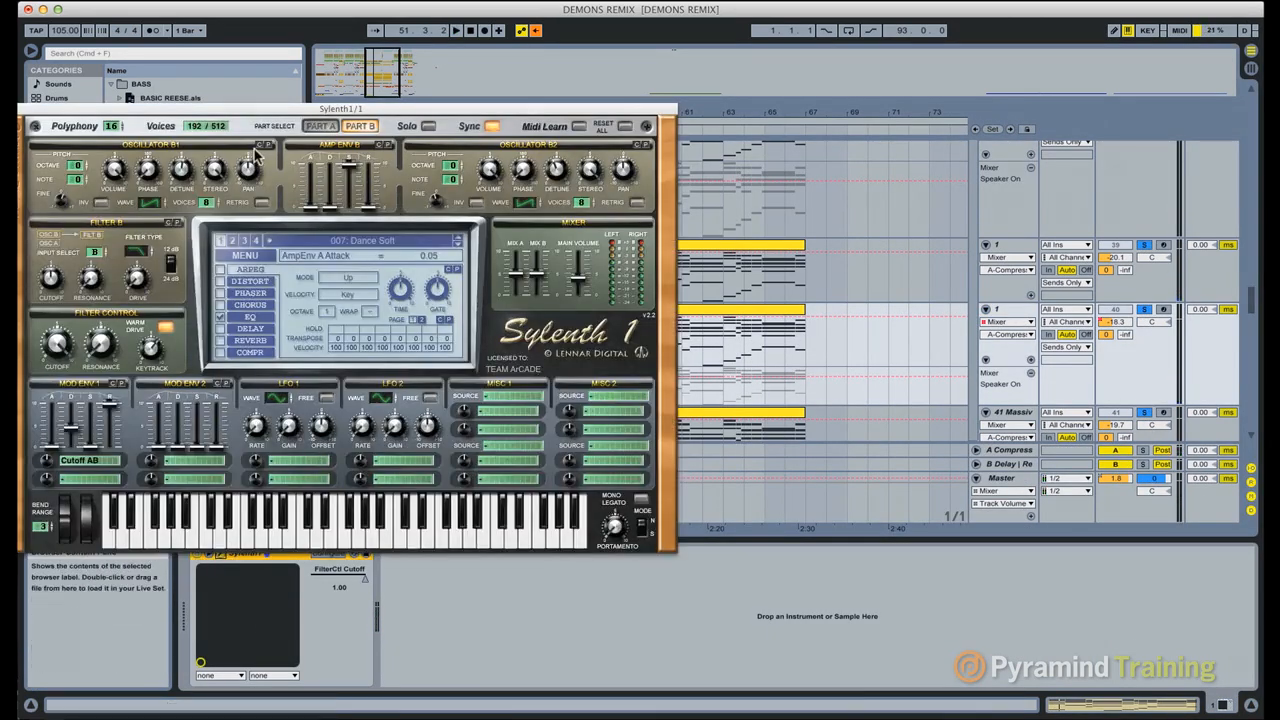
click(184, 170)
drag(186, 172, 188, 178)
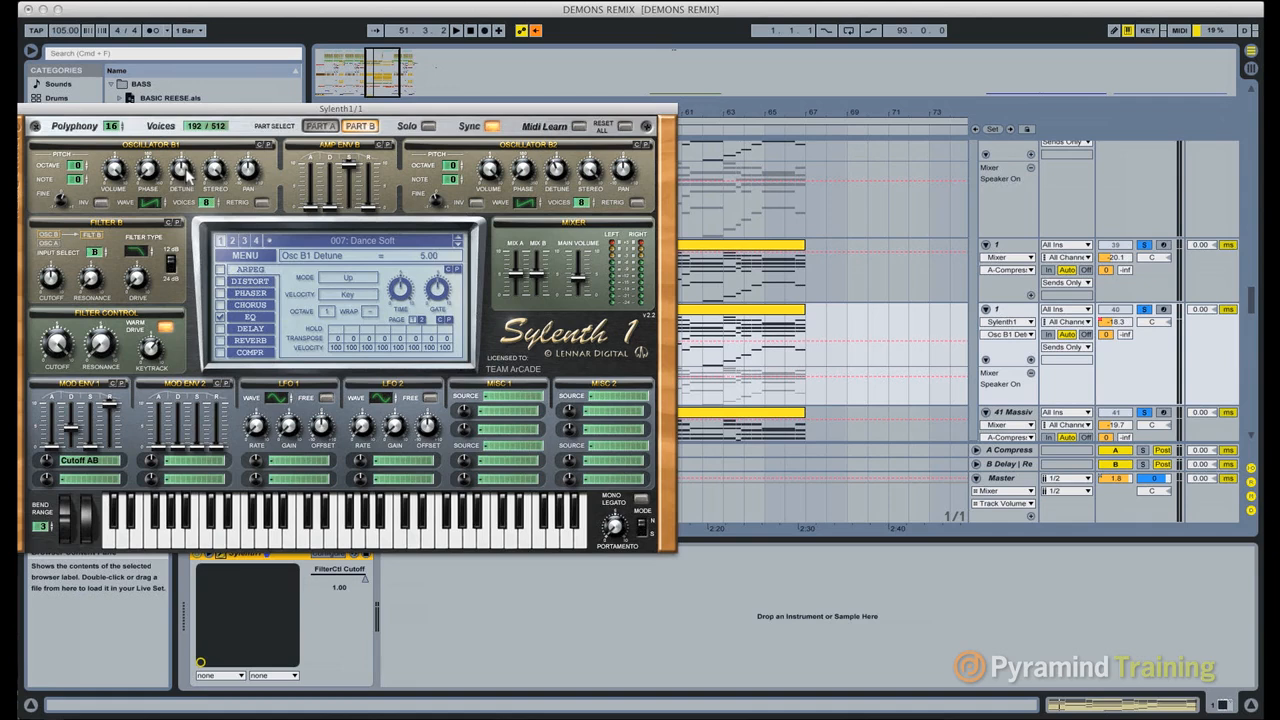
Step: During playback from bar 51, set Part A's oscillator detunes to 10.00 for A2 and about 2.87 for A1
mouse_move(561, 166)
mouse_down()
mouse_move(560, 150)
mouse_move(551, 171)
mouse_up()
click(328, 126)
key(space)
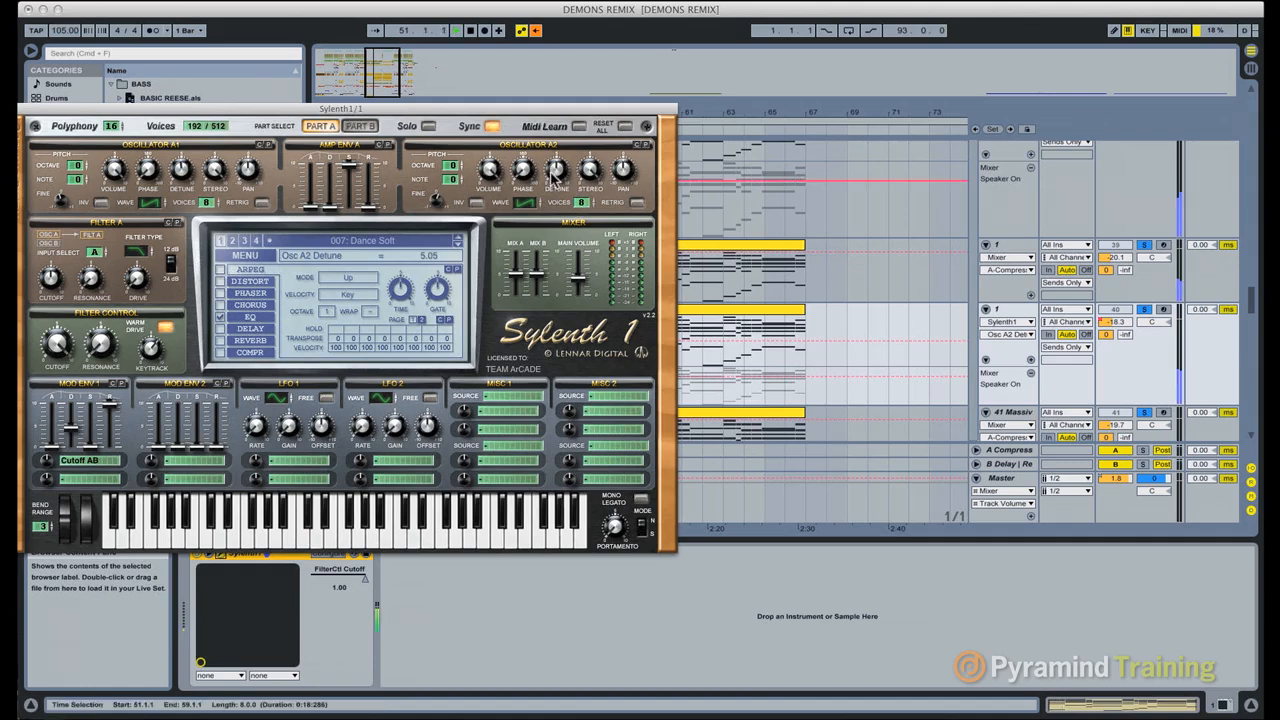
drag(182, 175, 181, 170)
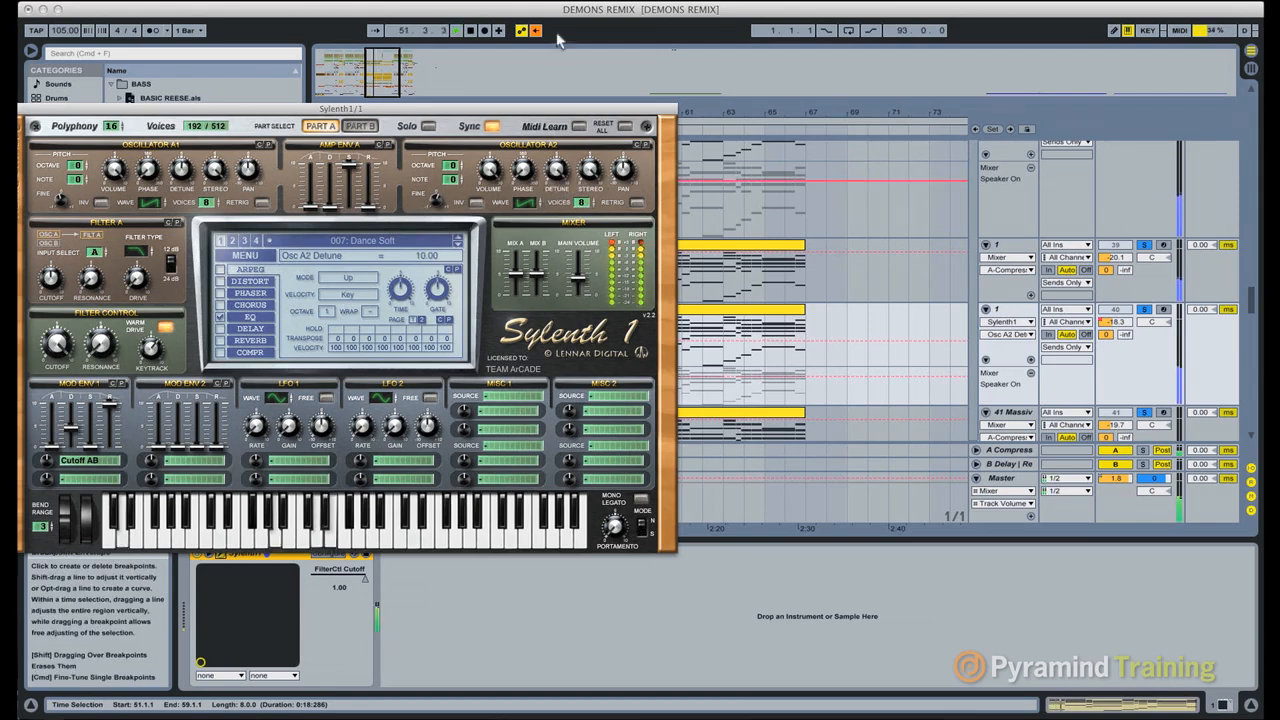
drag(183, 171, 181, 353)
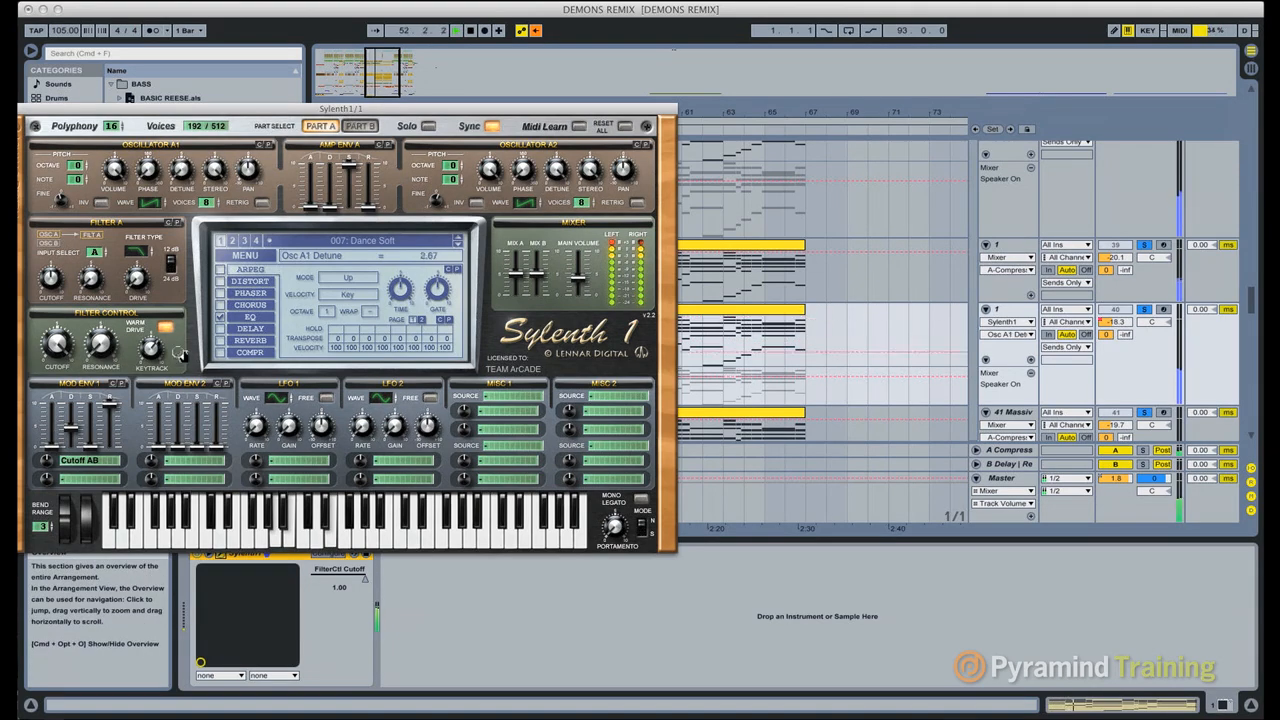
Step: Set Part B's oscillator detunes to about 8.24 for B2 and 4.29 for B1, and close the Sylenth1 window
click(359, 126)
click(558, 166)
drag(558, 150, 558, 121)
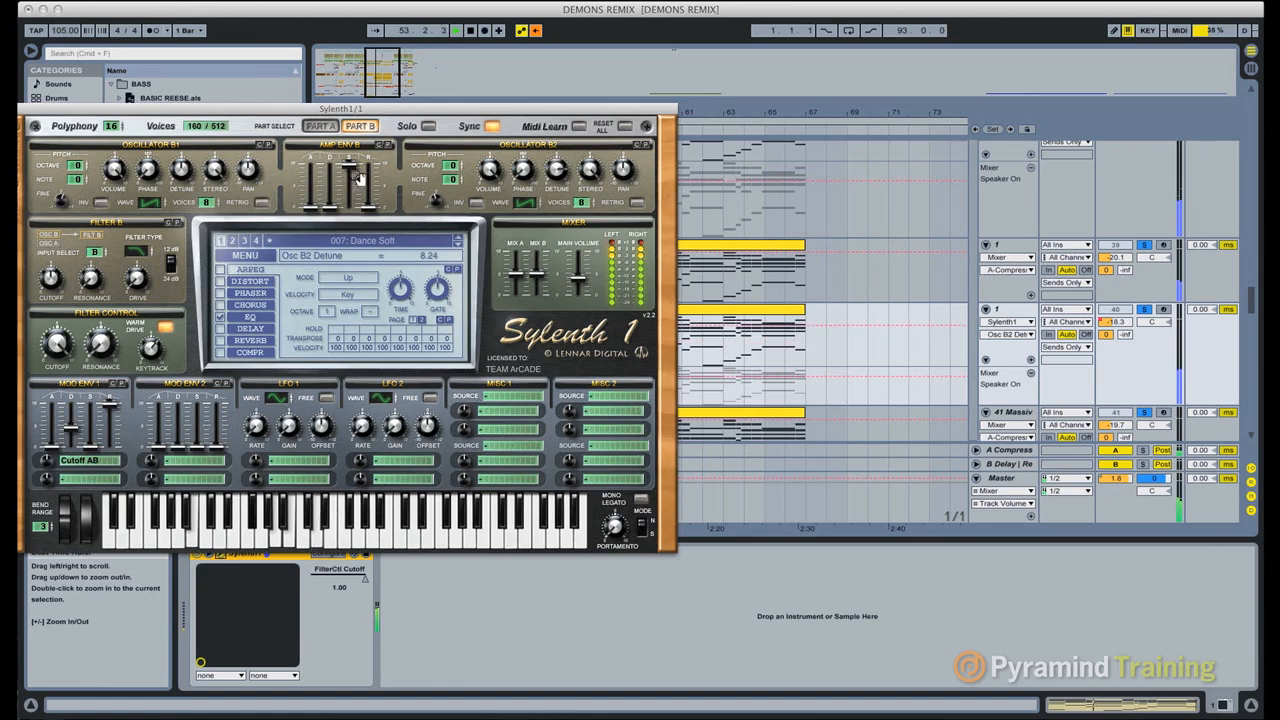
drag(183, 174, 185, 148)
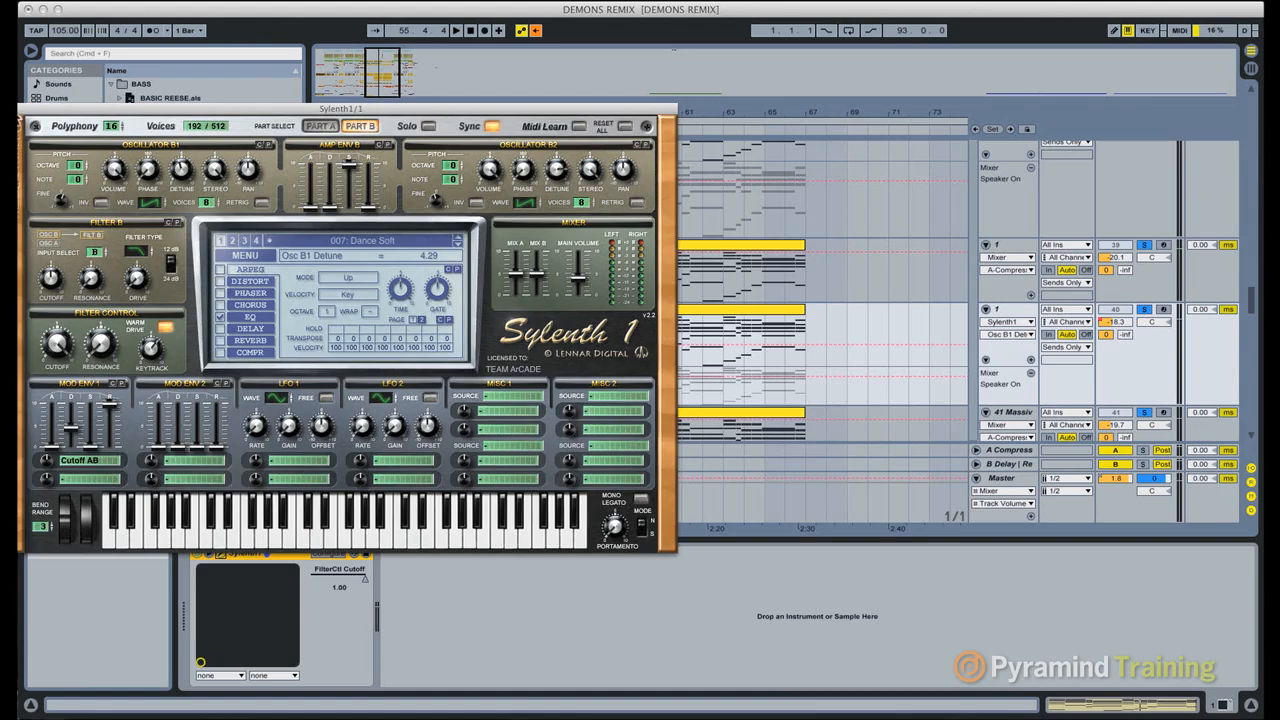
click(14, 109)
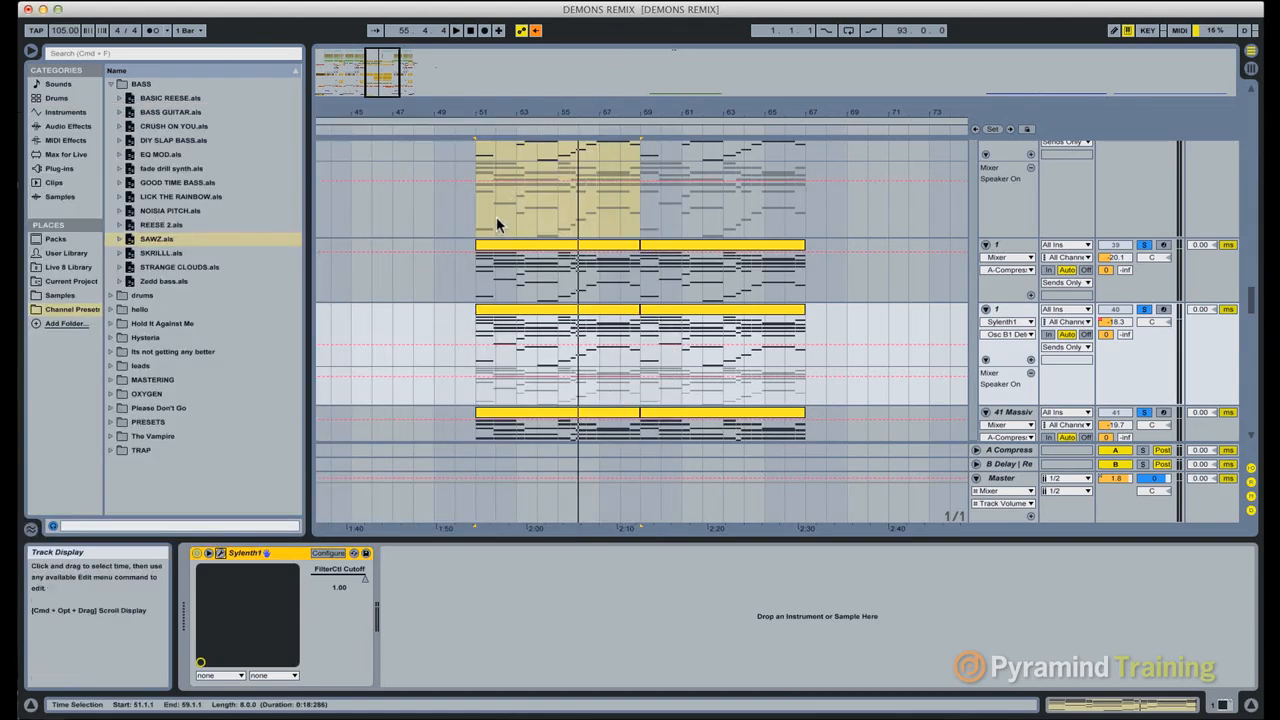
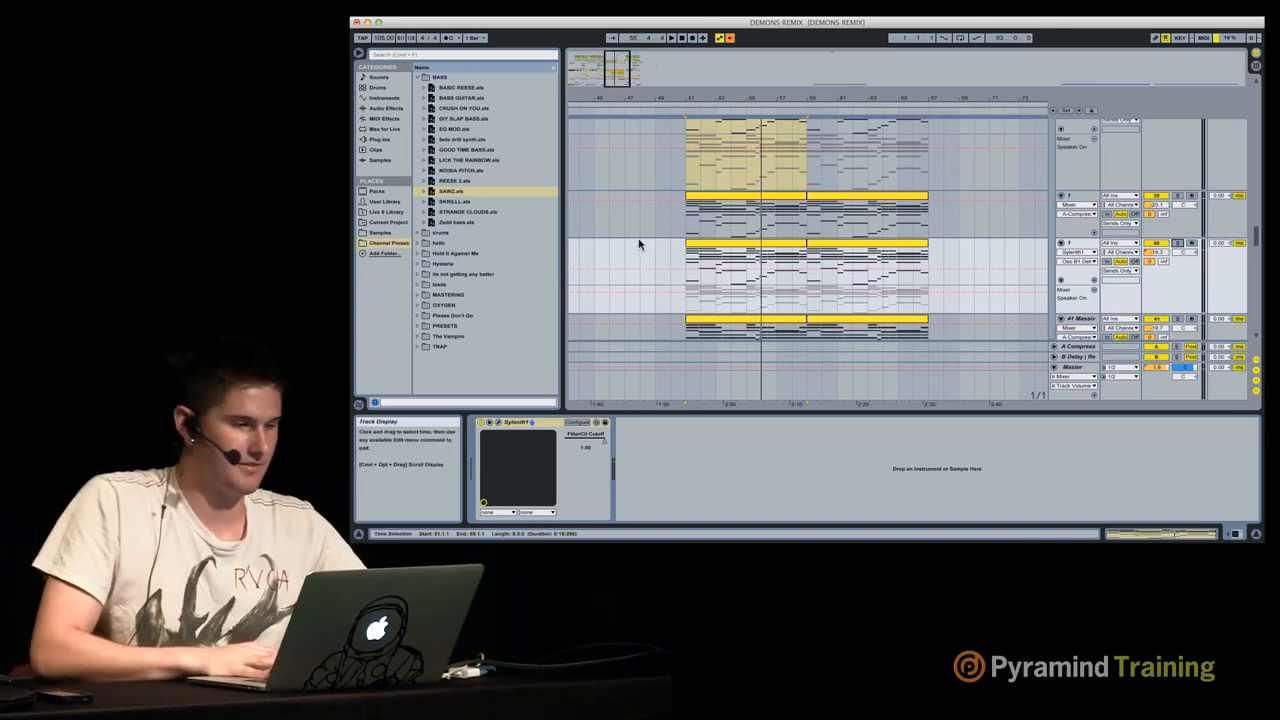
Step: Place the insert marker at bar 70, play the arrangement from there and stop playback
click(978, 172)
drag(1034, 98, 818, 98)
key(space)
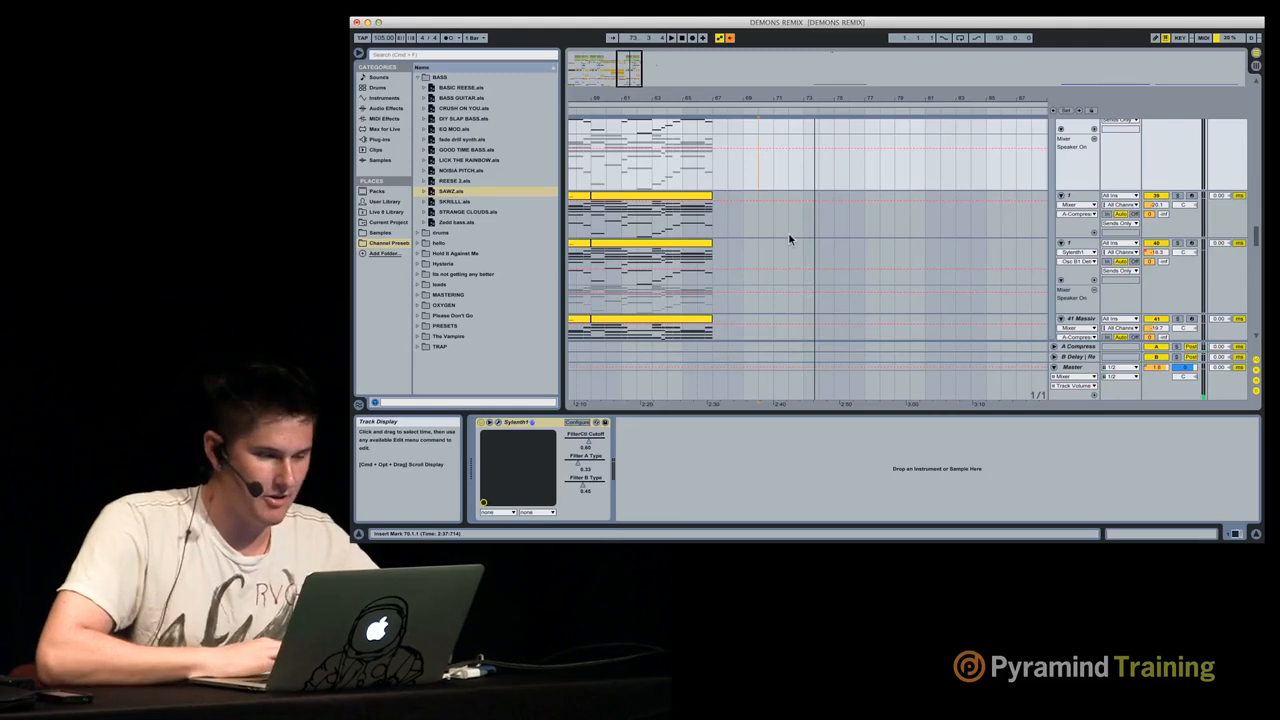
key(space)
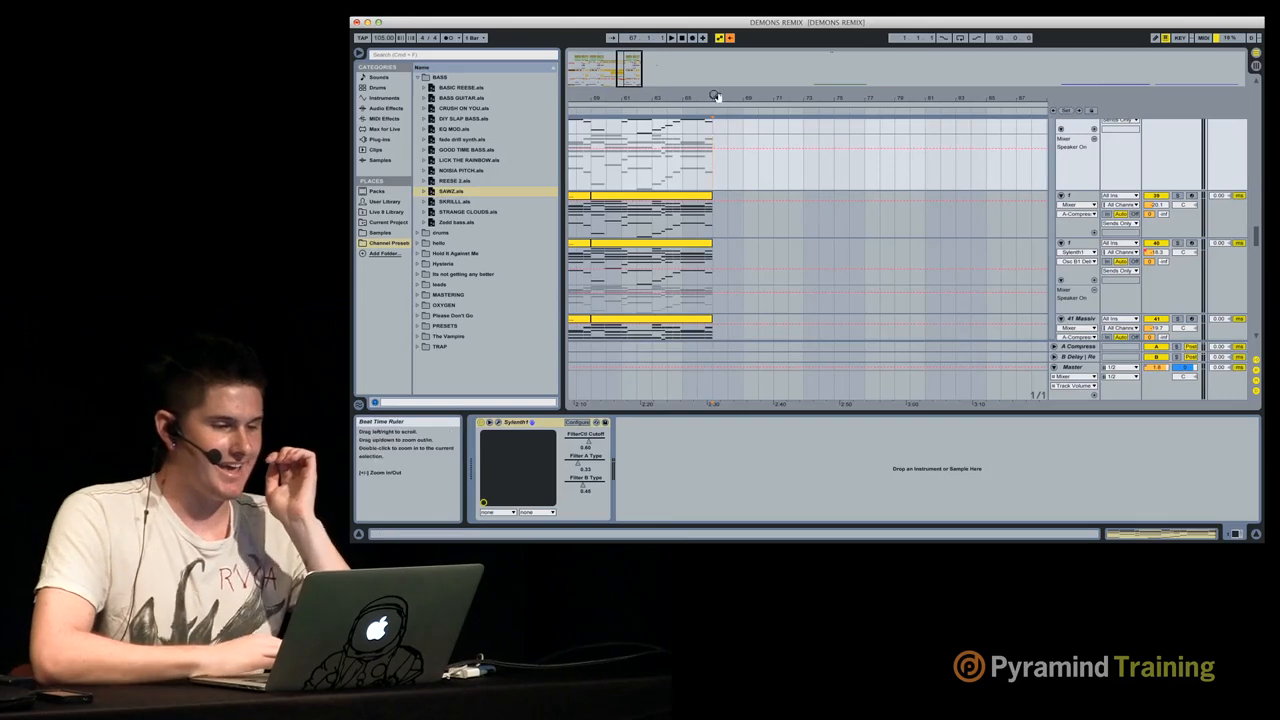
Step: Place the insert marker at bar 1 on the NEW KICK track and play the arrangement from the start
drag(717, 97, 775, 95)
scroll(721, 229, up, 15)
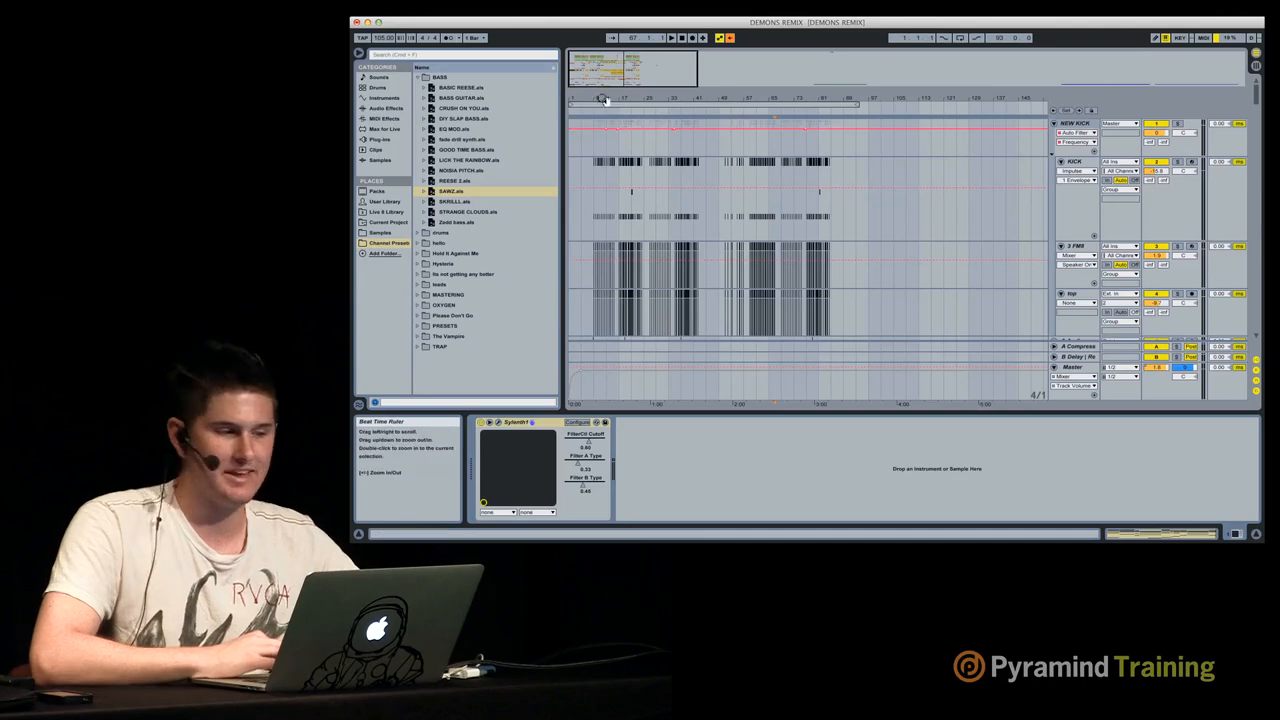
mouse_move(597, 100)
mouse_down()
mouse_move(597, 112)
mouse_move(597, 97)
mouse_move(613, 98)
mouse_up()
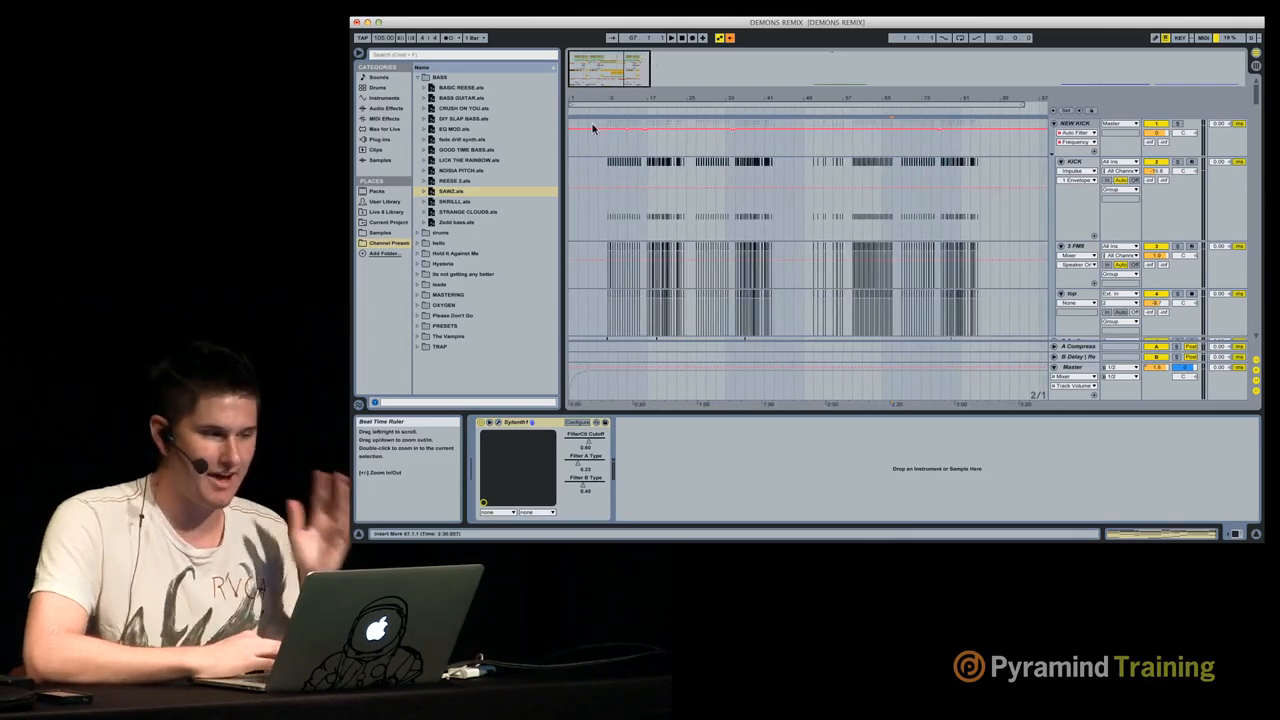
click(569, 140)
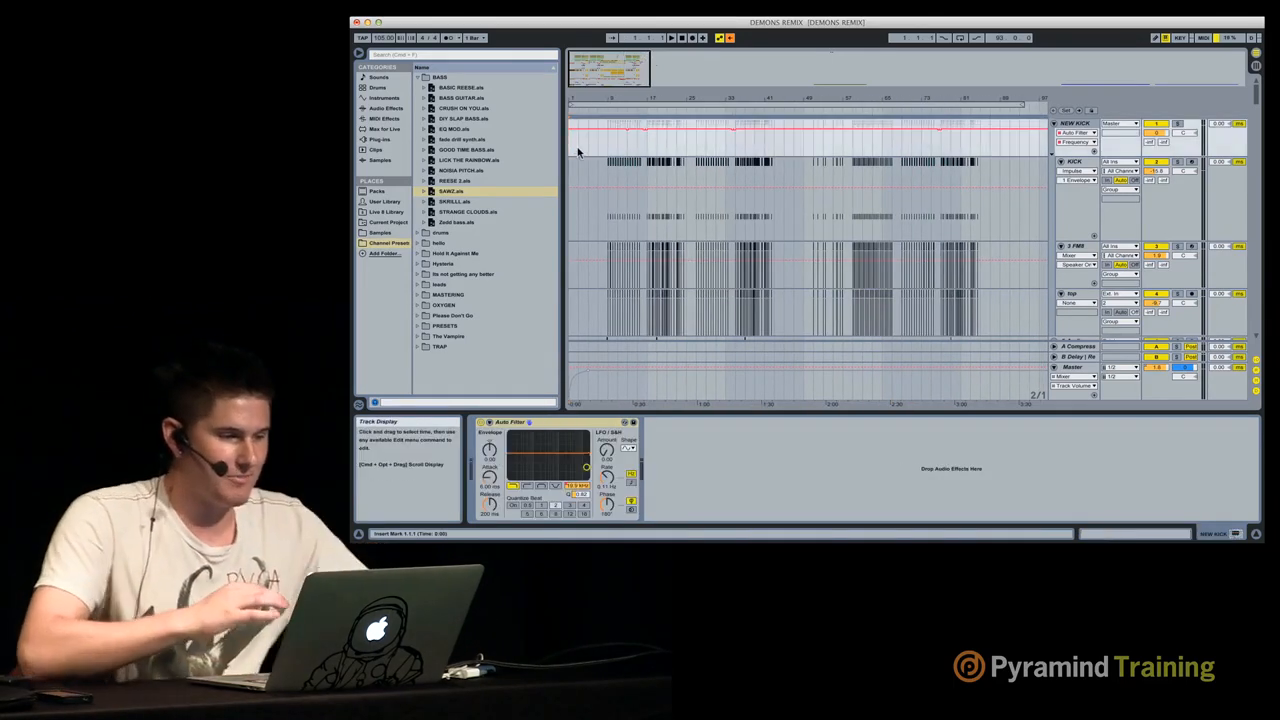
key(space)
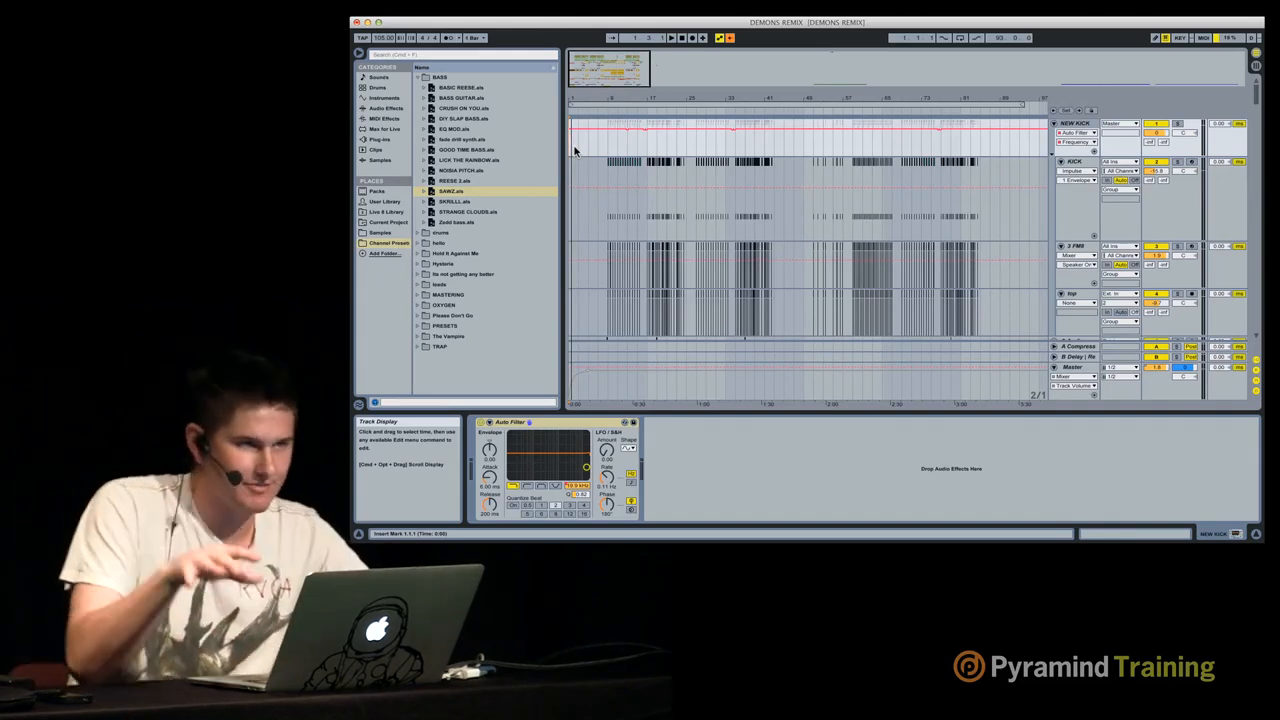
key(space)
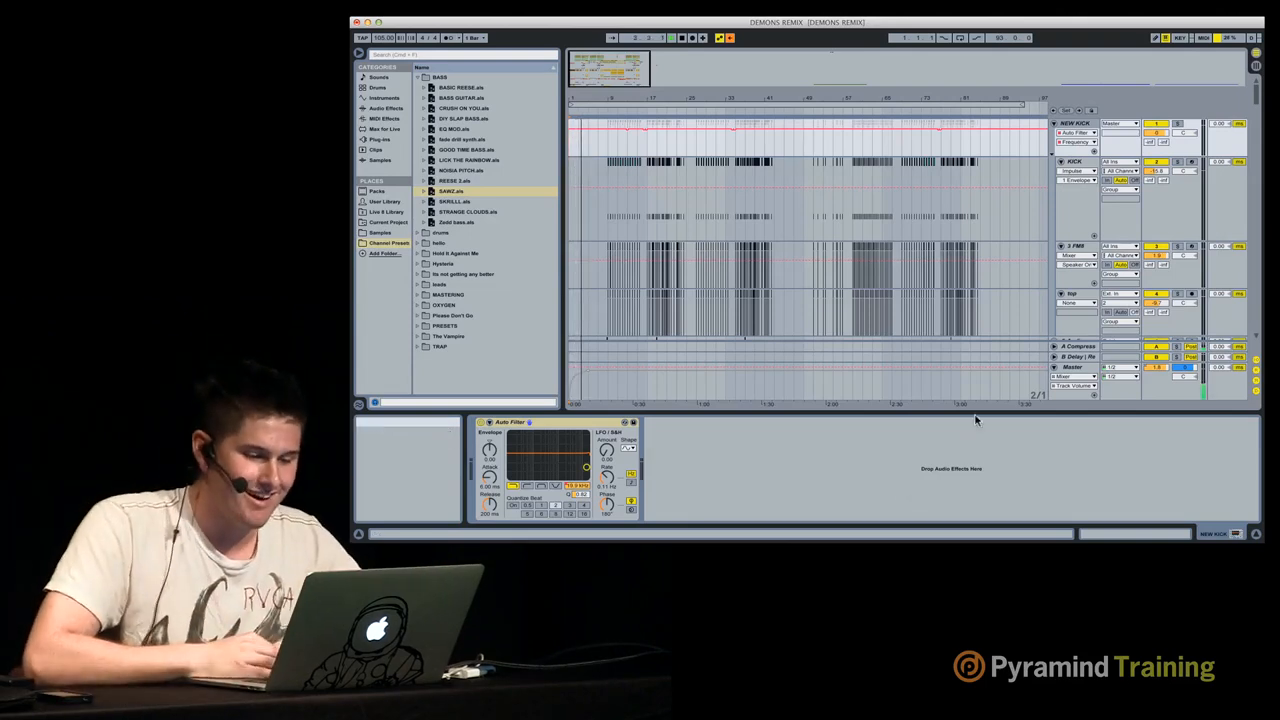
Step: Hide the device chain and restart playback, skipping ahead to about bar 6
key(super+alt+l)
scroll(680, 316, down, 8)
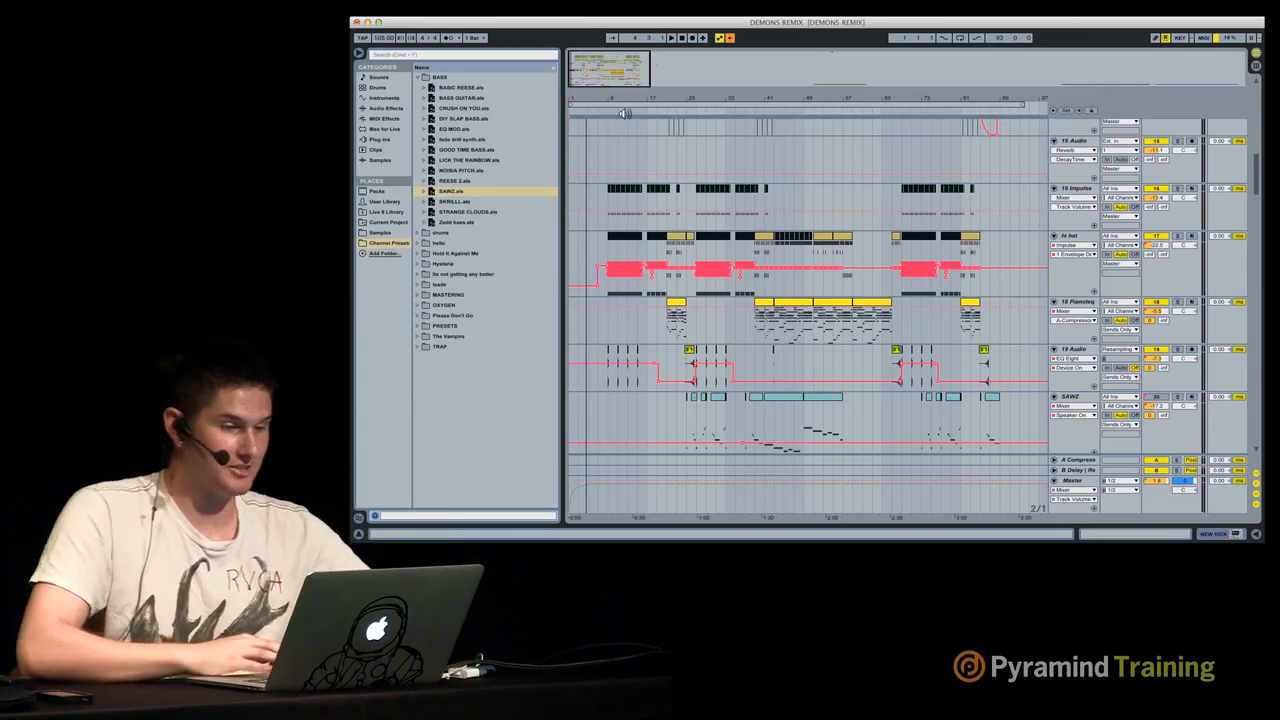
key(space)
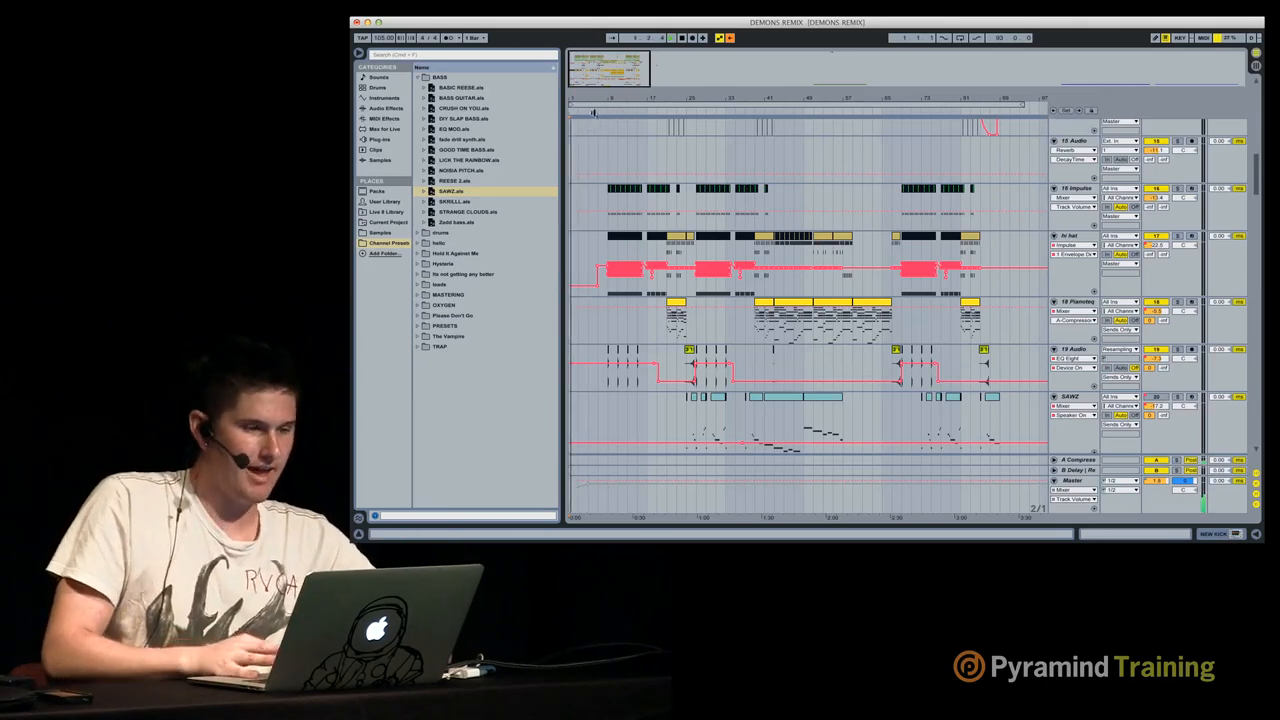
click(596, 112)
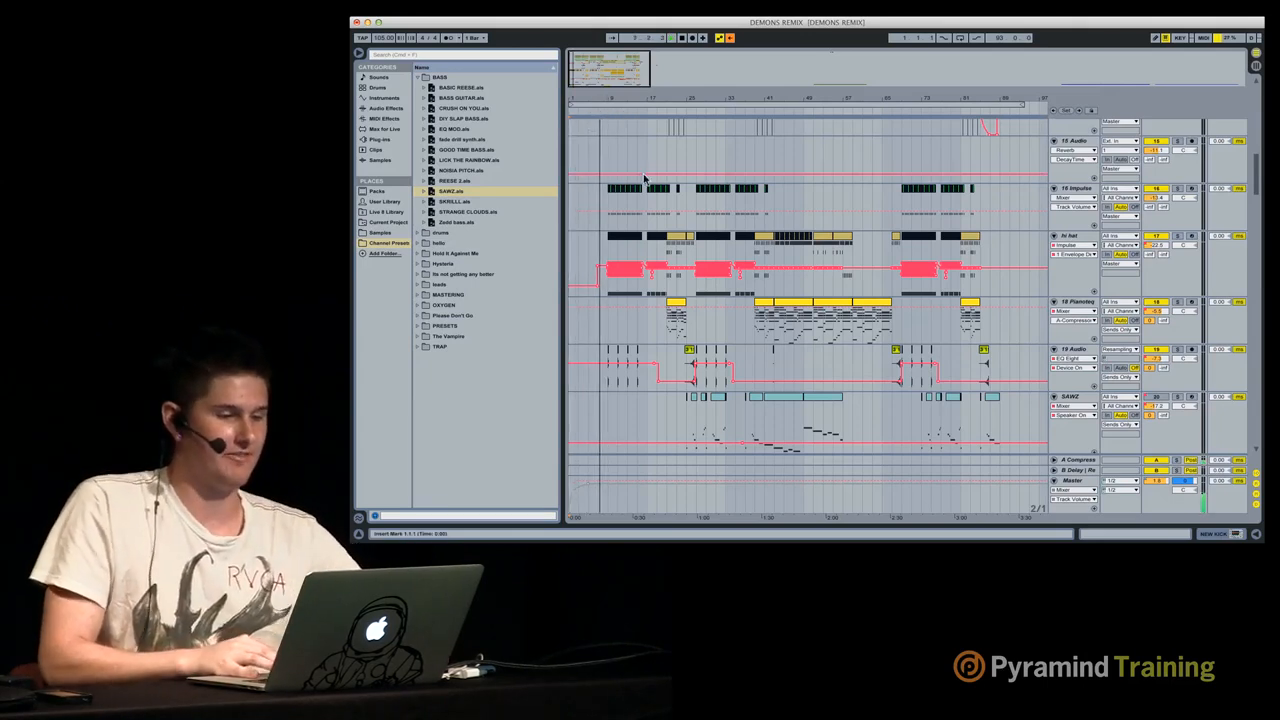
Step: Look over the audio, DYING CHORDS and DAYS TO CO tracks during playback while adjusting the system volume
scroll(643, 175, down, 5)
scroll(643, 175, down, 5)
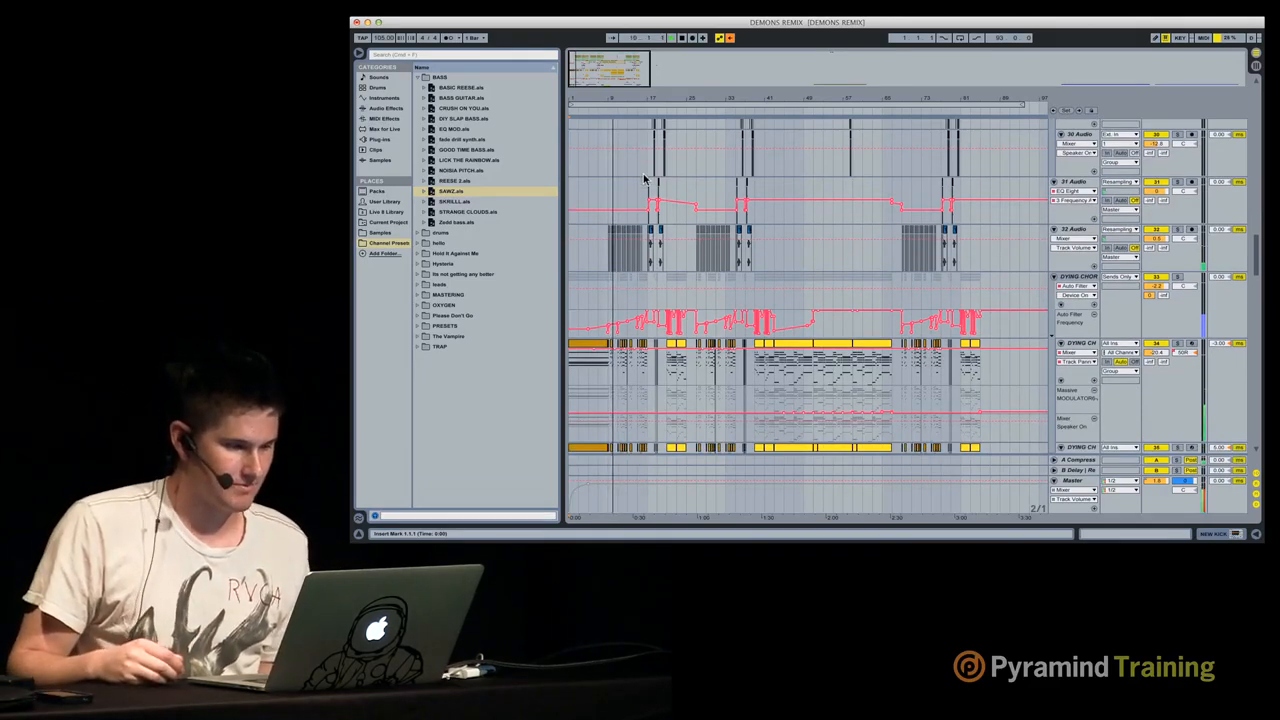
scroll(643, 178, down, 5)
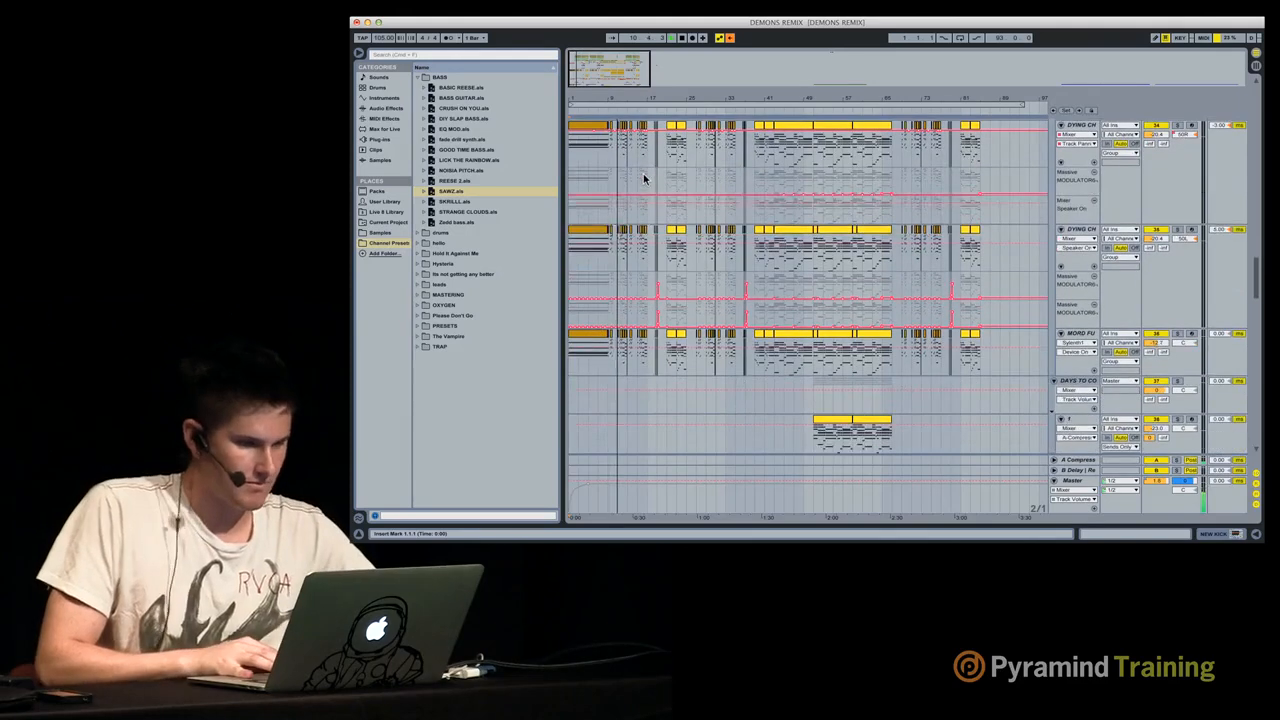
scroll(643, 178, down, 1)
key(XF86AudioLowerVolume)
key(XF86AudioLowerVolume)
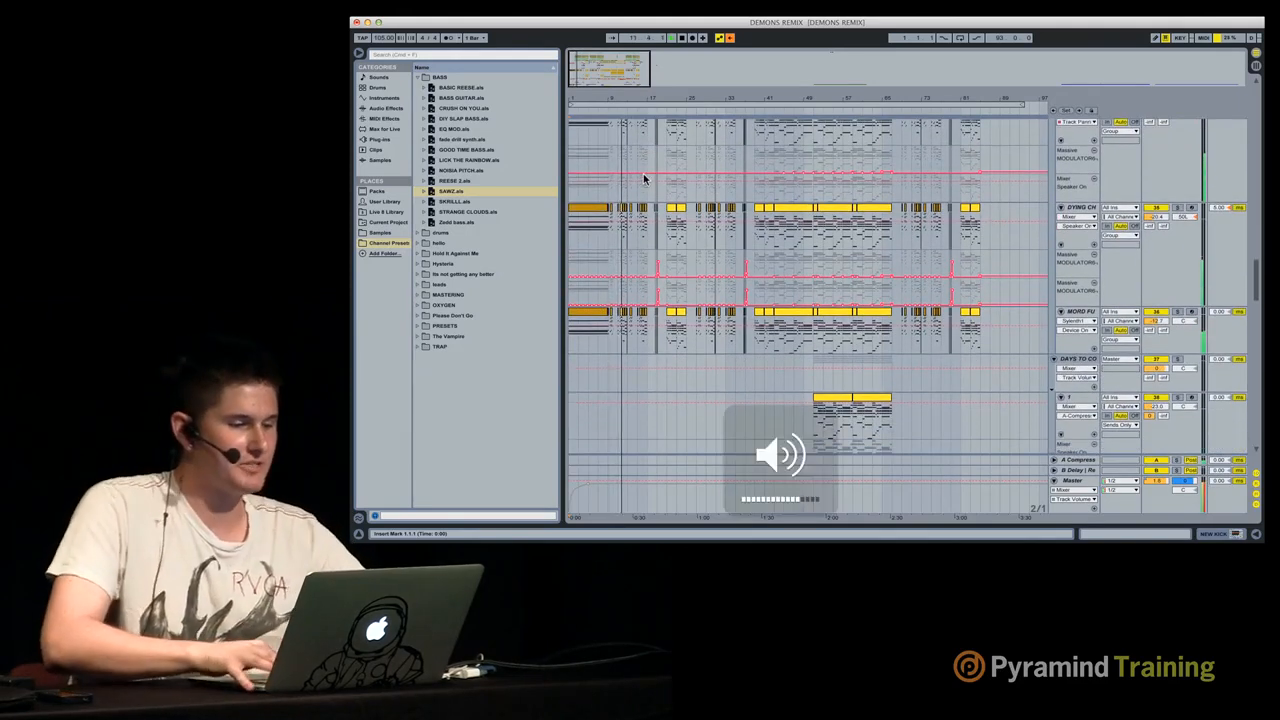
scroll(643, 178, up, 5)
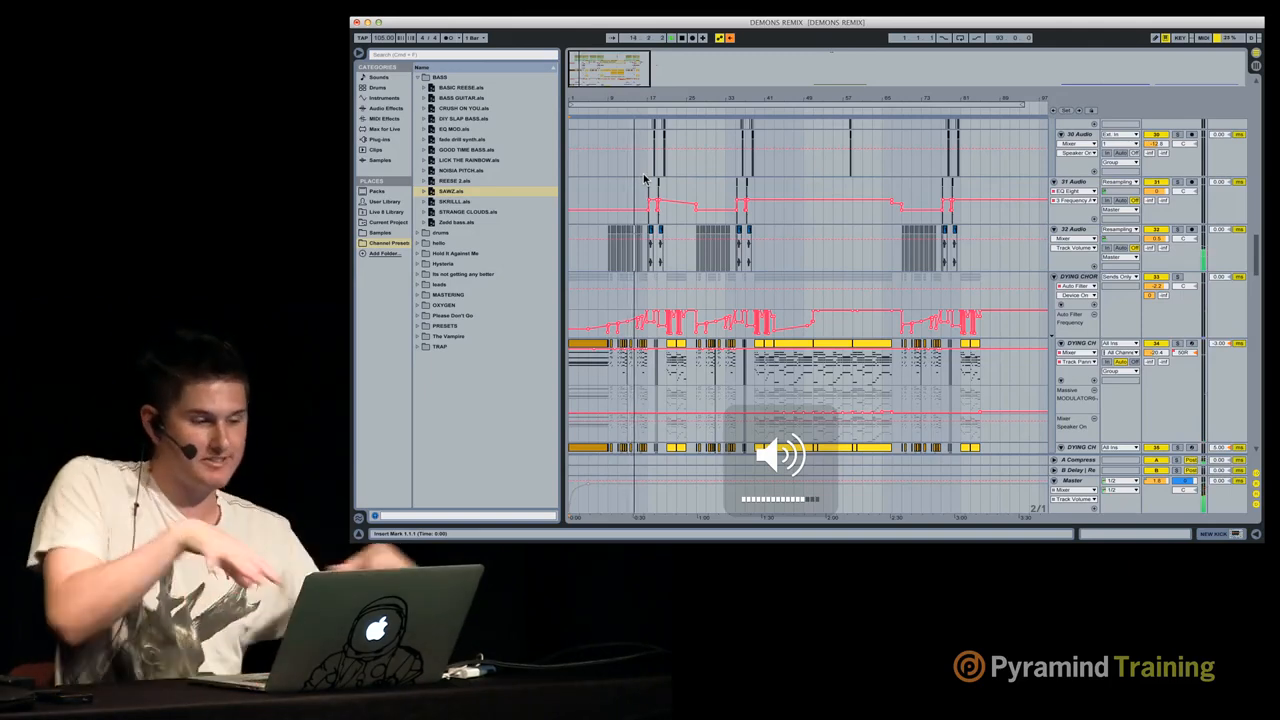
scroll(644, 178, down, 5)
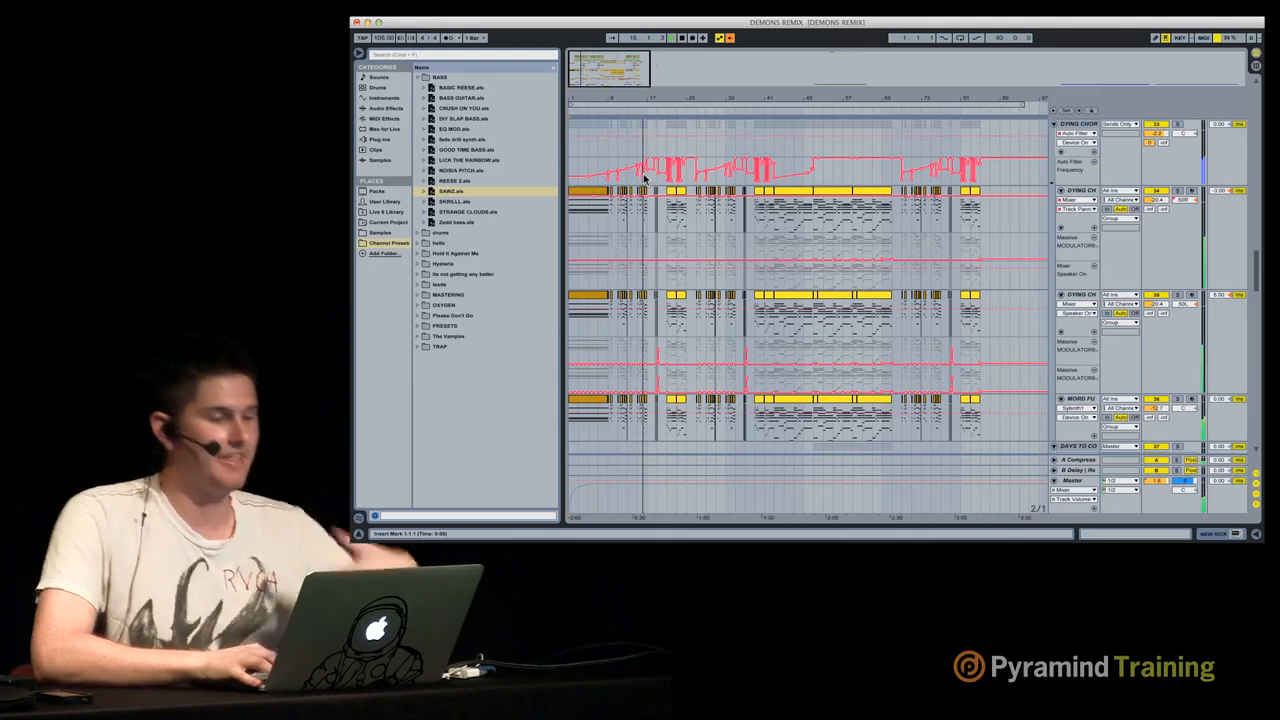
key(XF86AudioRaiseVolume)
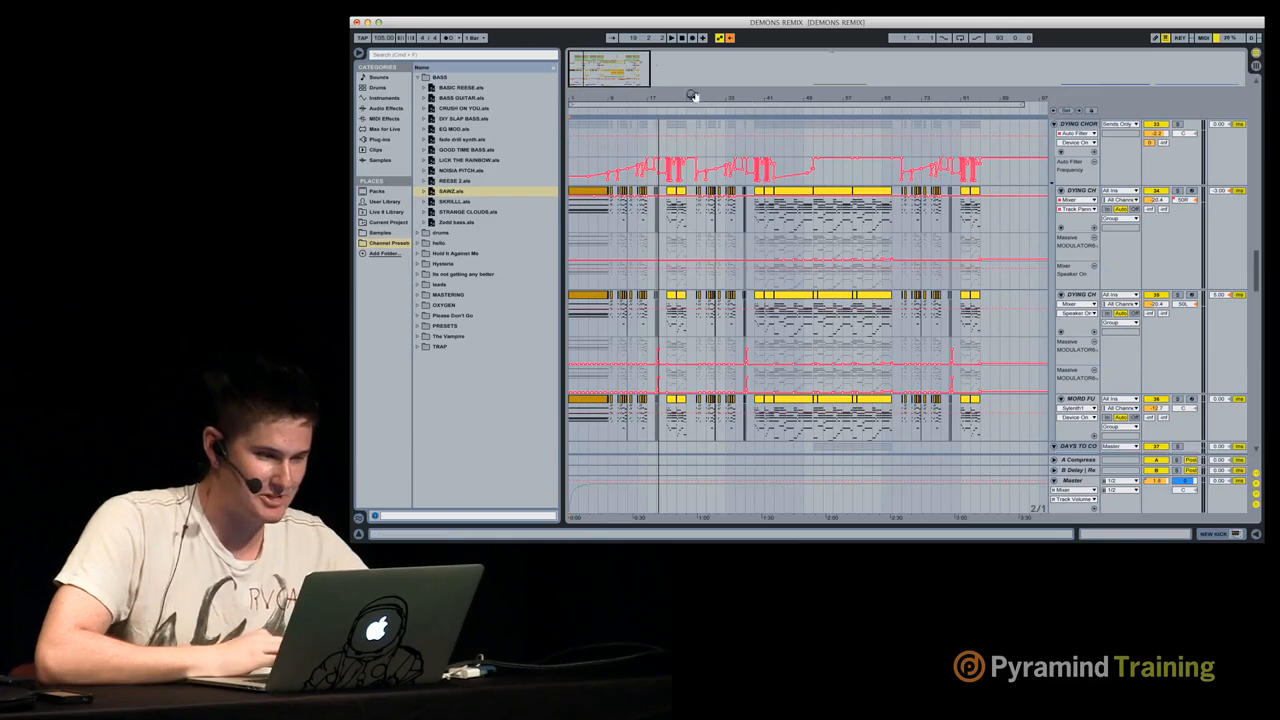
Step: Play the arrangement from about bar 38 and skip ahead to about bar 49
mouse_move(691, 97)
mouse_down()
mouse_move(691, 140)
mouse_move(706, 95)
mouse_up()
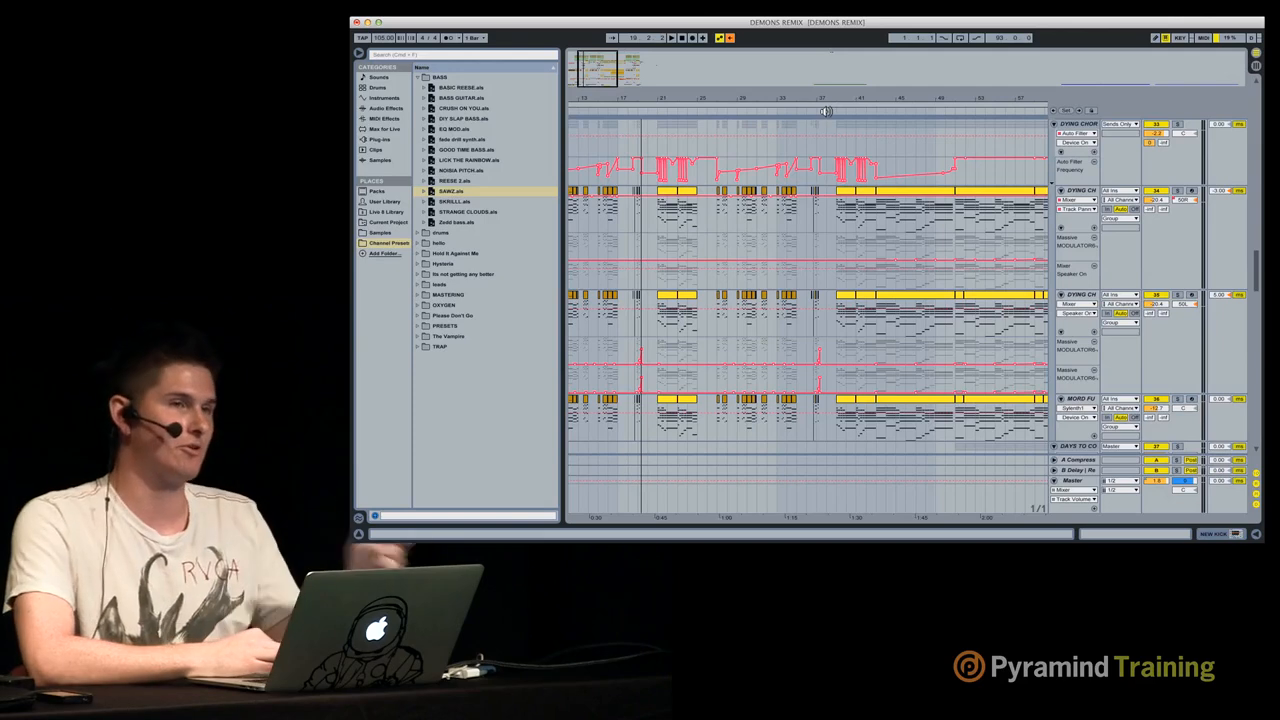
click(828, 110)
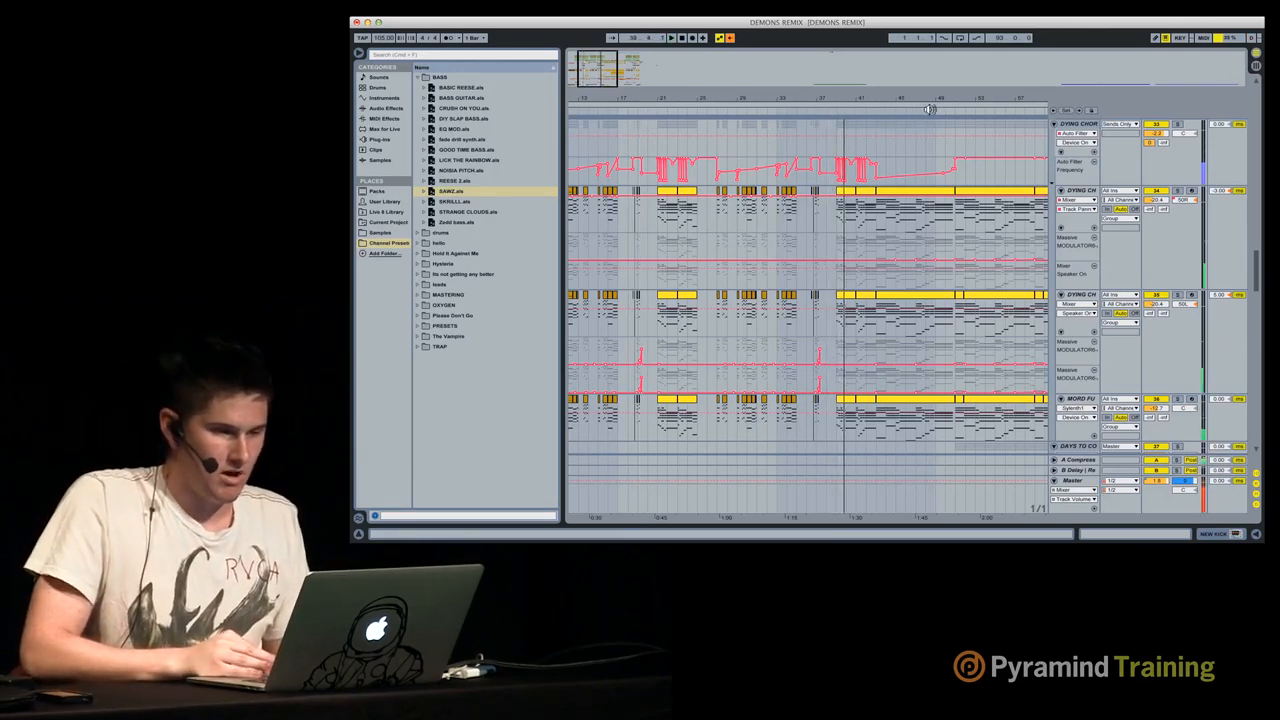
click(942, 111)
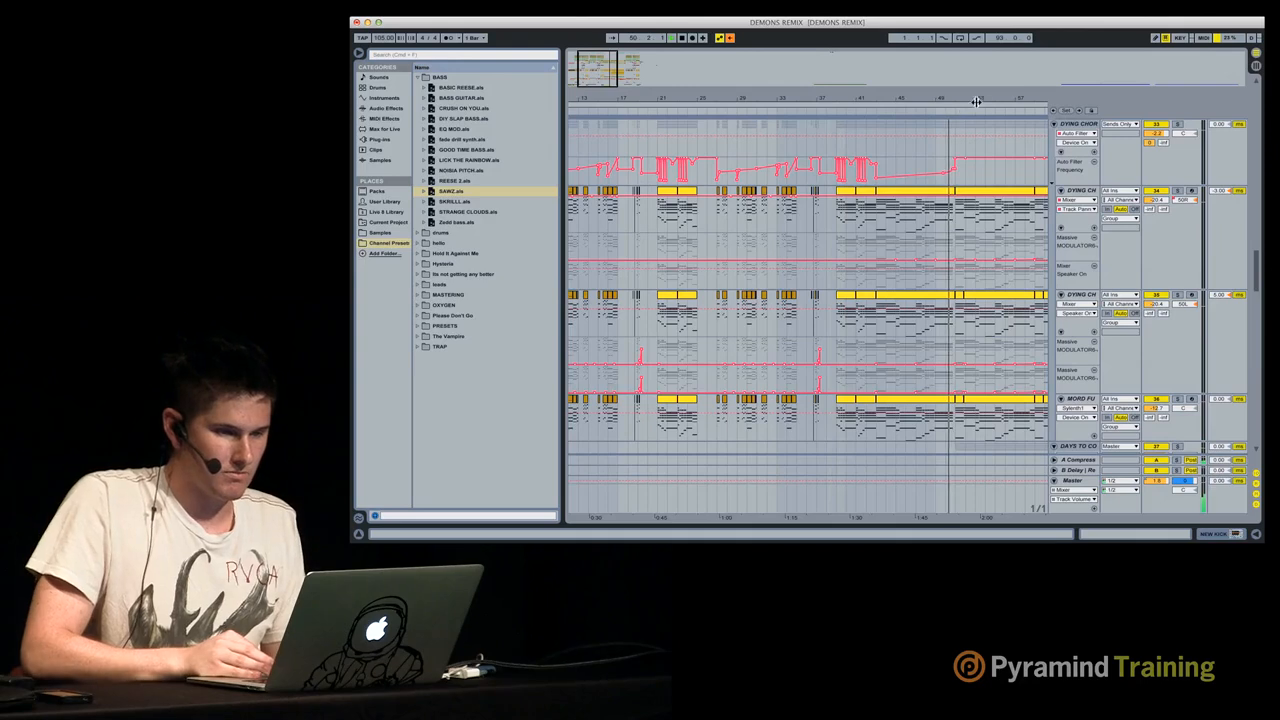
Step: Move playback back to about bar 43 and then to about bar 39, where the long DYING CHORDS clips begin
drag(981, 99, 911, 101)
key(space)
click(806, 110)
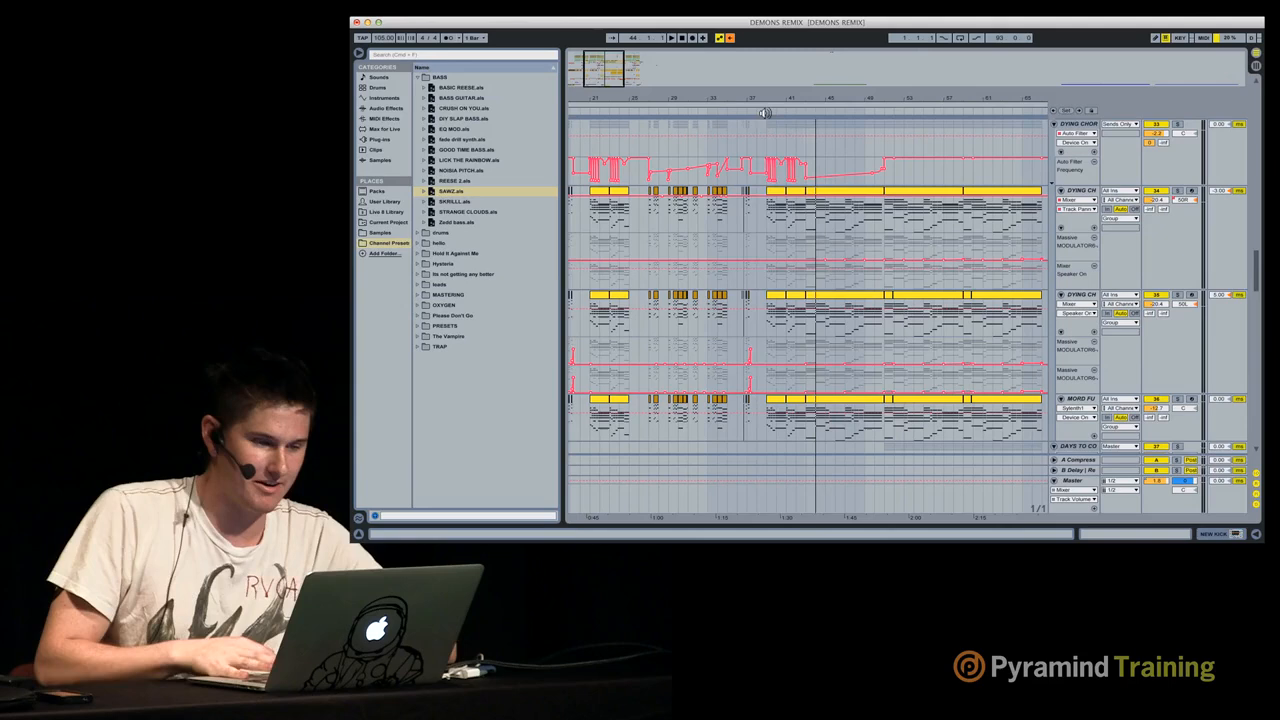
click(766, 113)
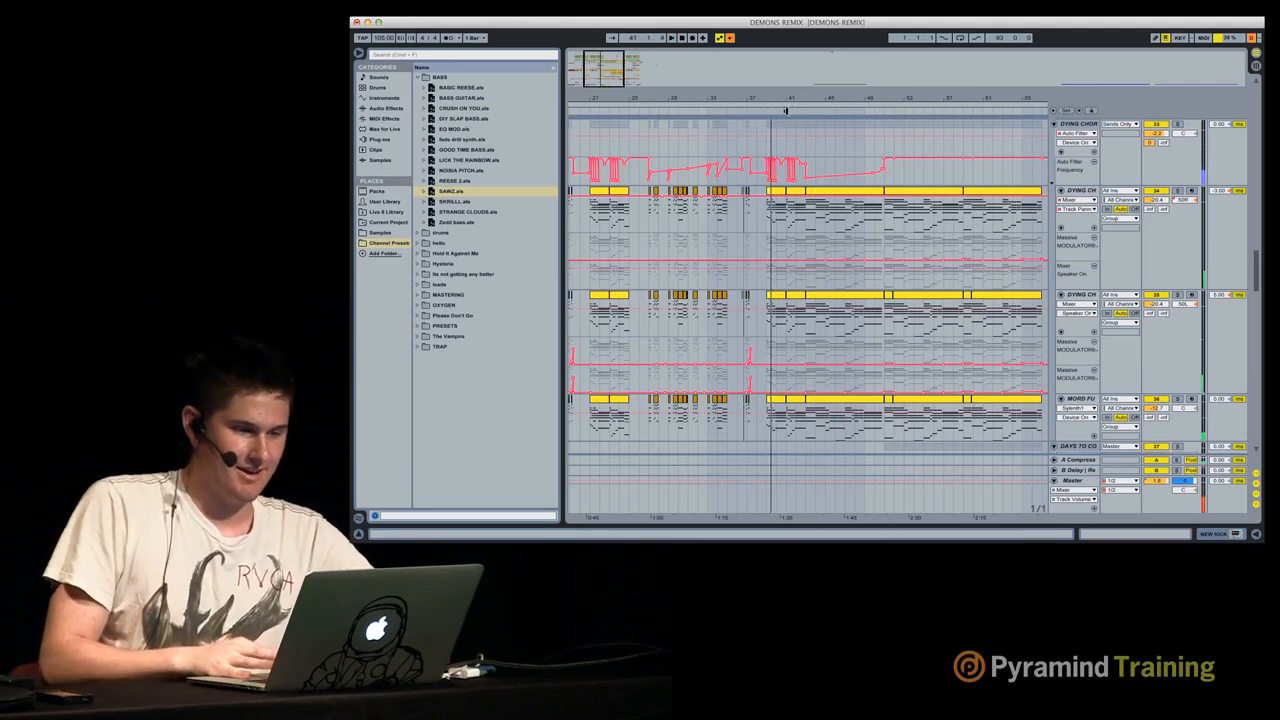
Step: Skip playback forward through the DYING CHORDS section to about bar 41, bar 43 and bar 50
click(790, 113)
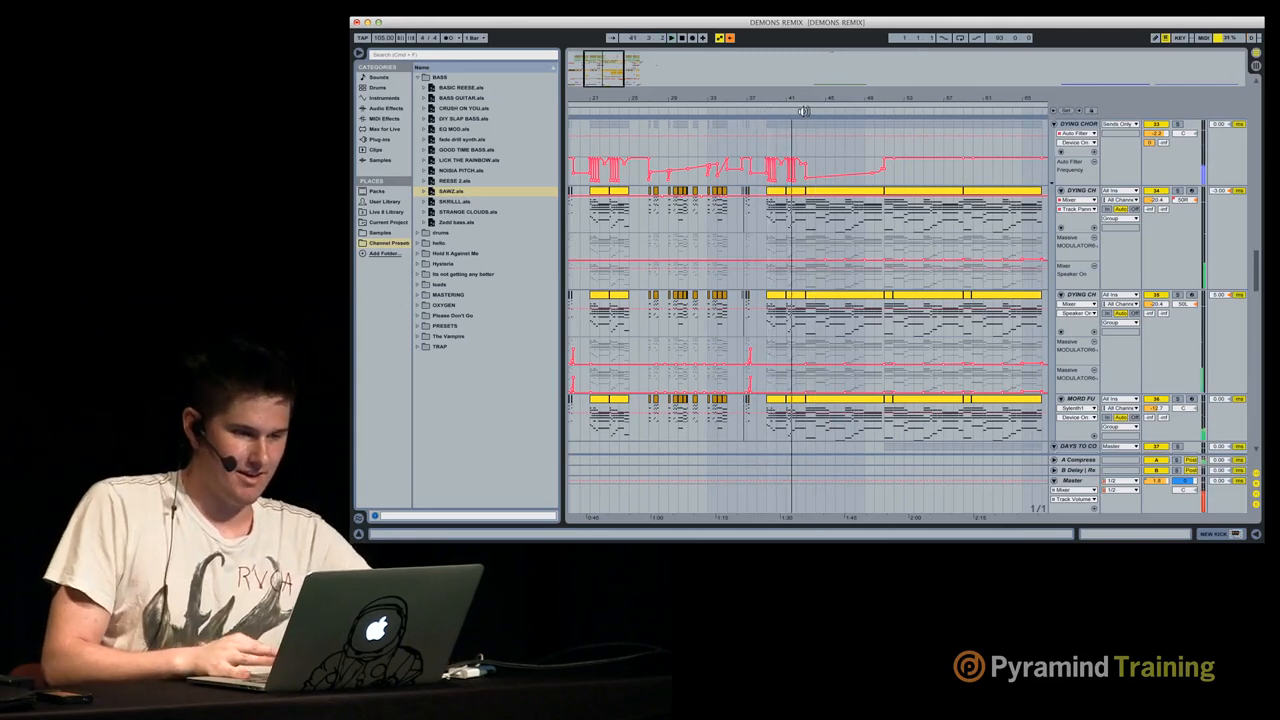
click(806, 113)
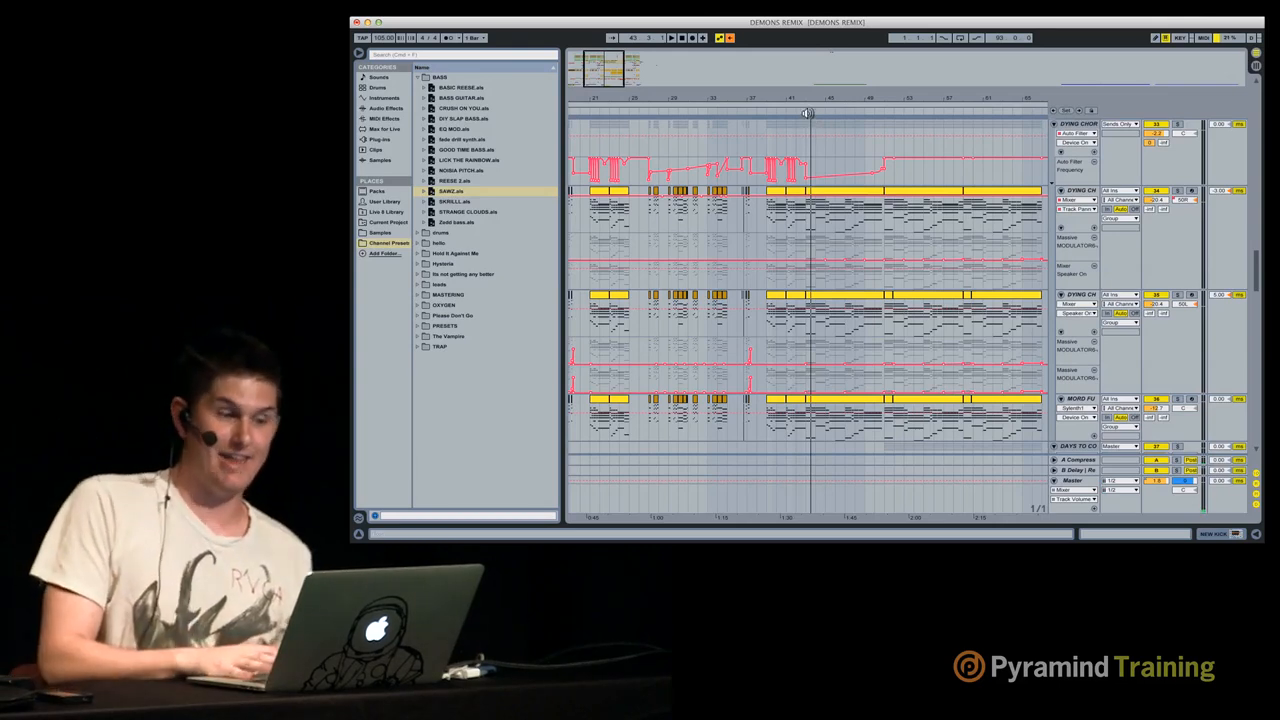
click(878, 111)
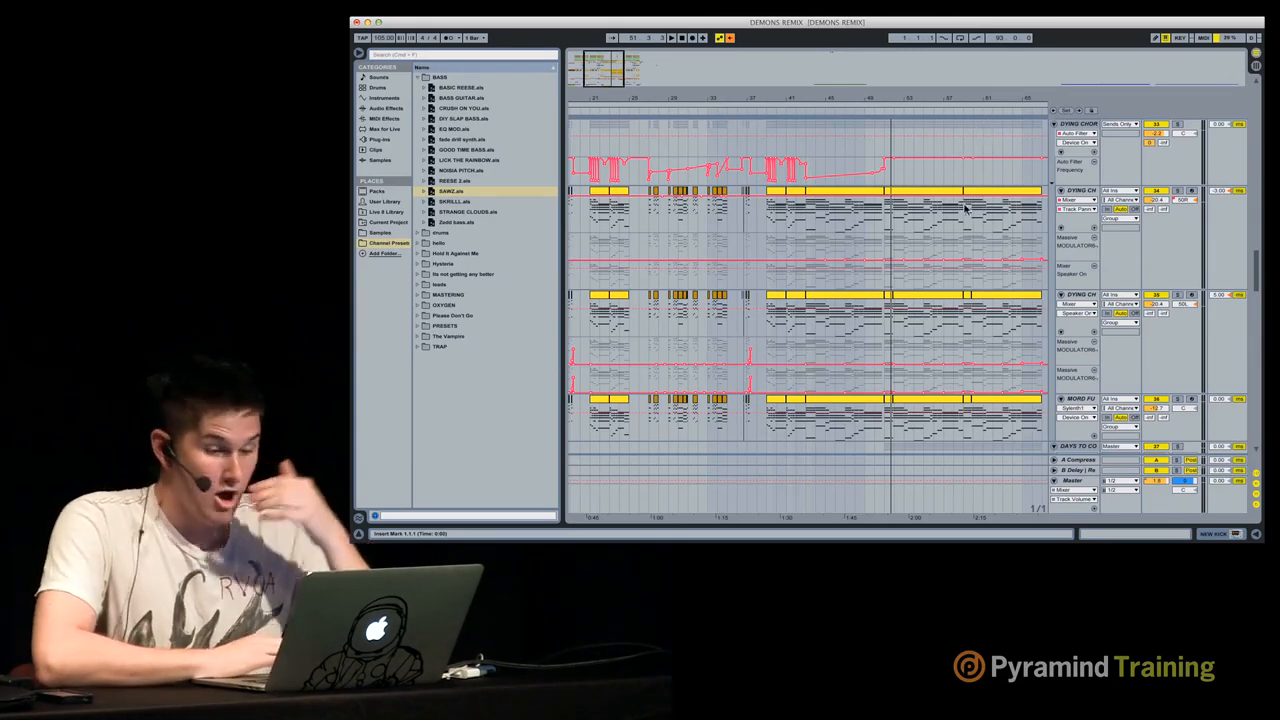
Step: Show the Master track's device chain, list the Audio Units plug-ins in the browser, and hide the chain again
double_click(1073, 481)
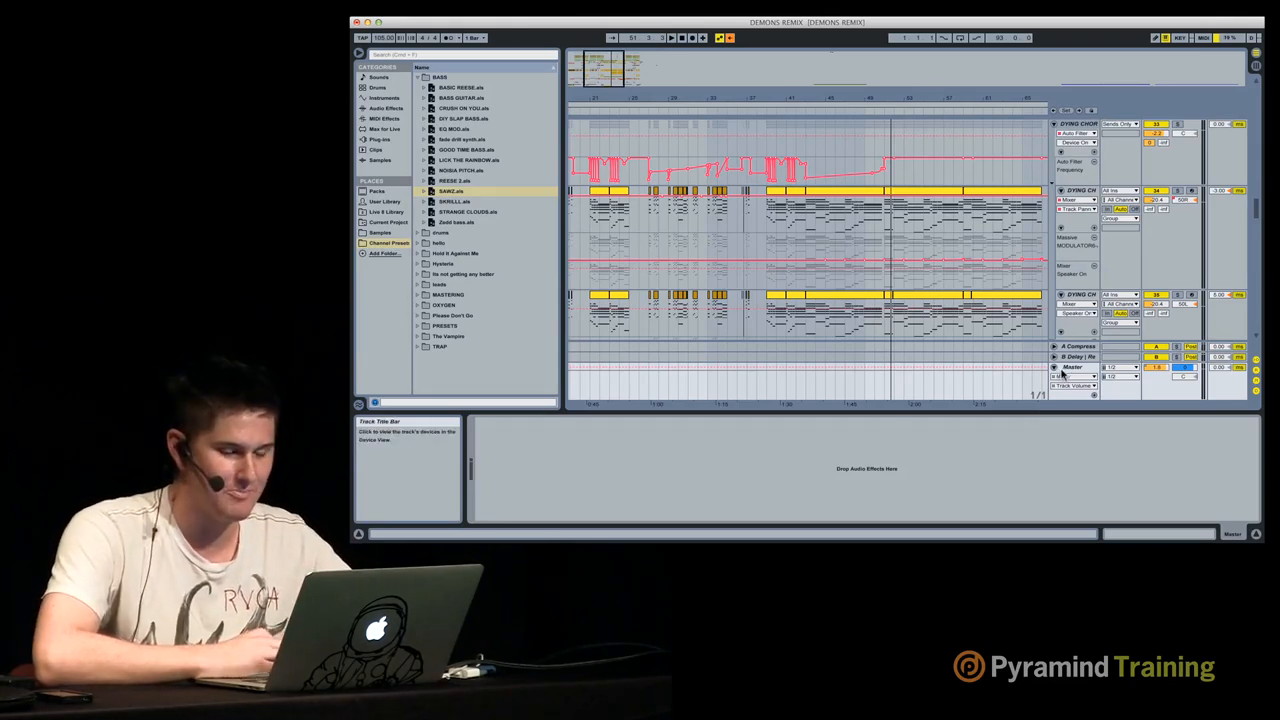
click(1060, 370)
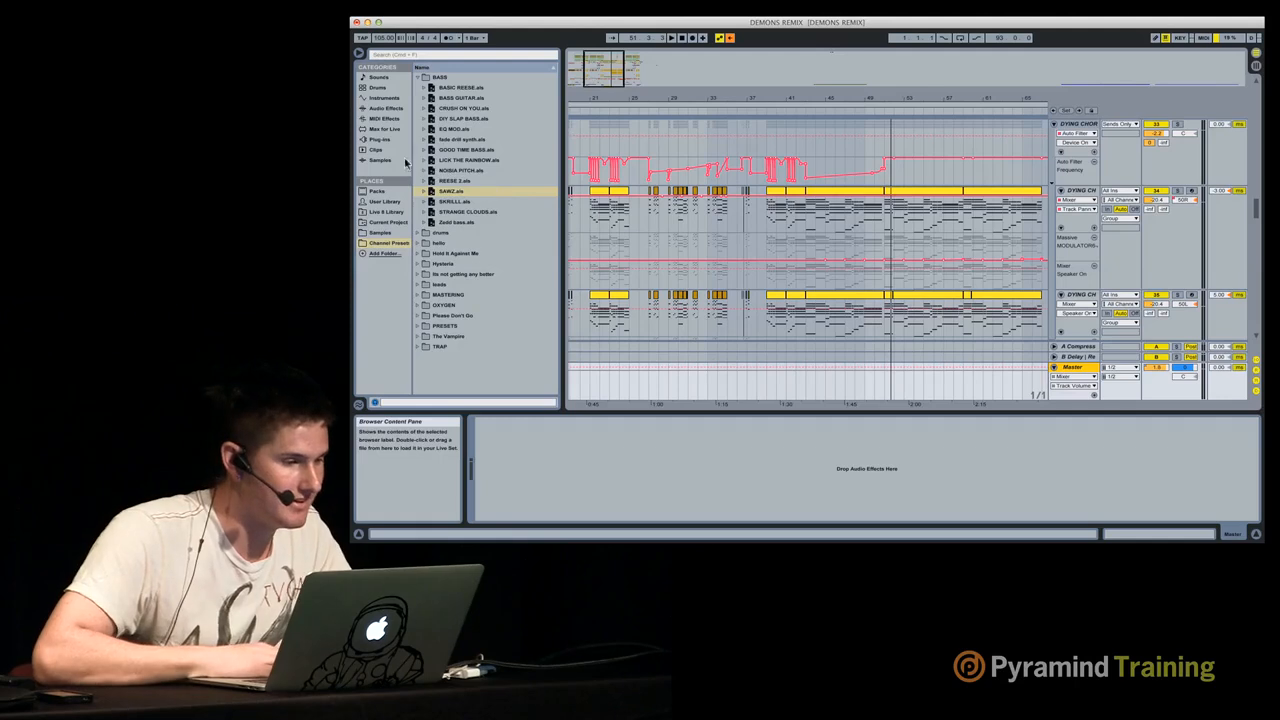
click(379, 139)
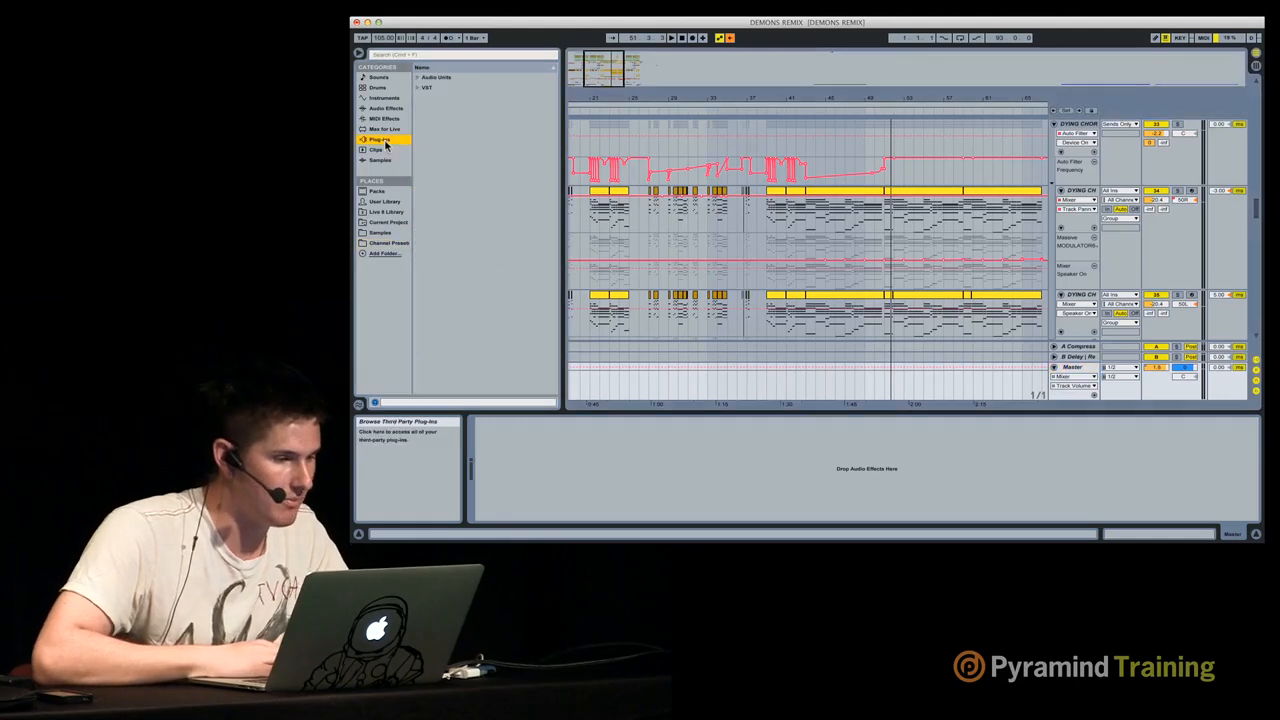
click(418, 77)
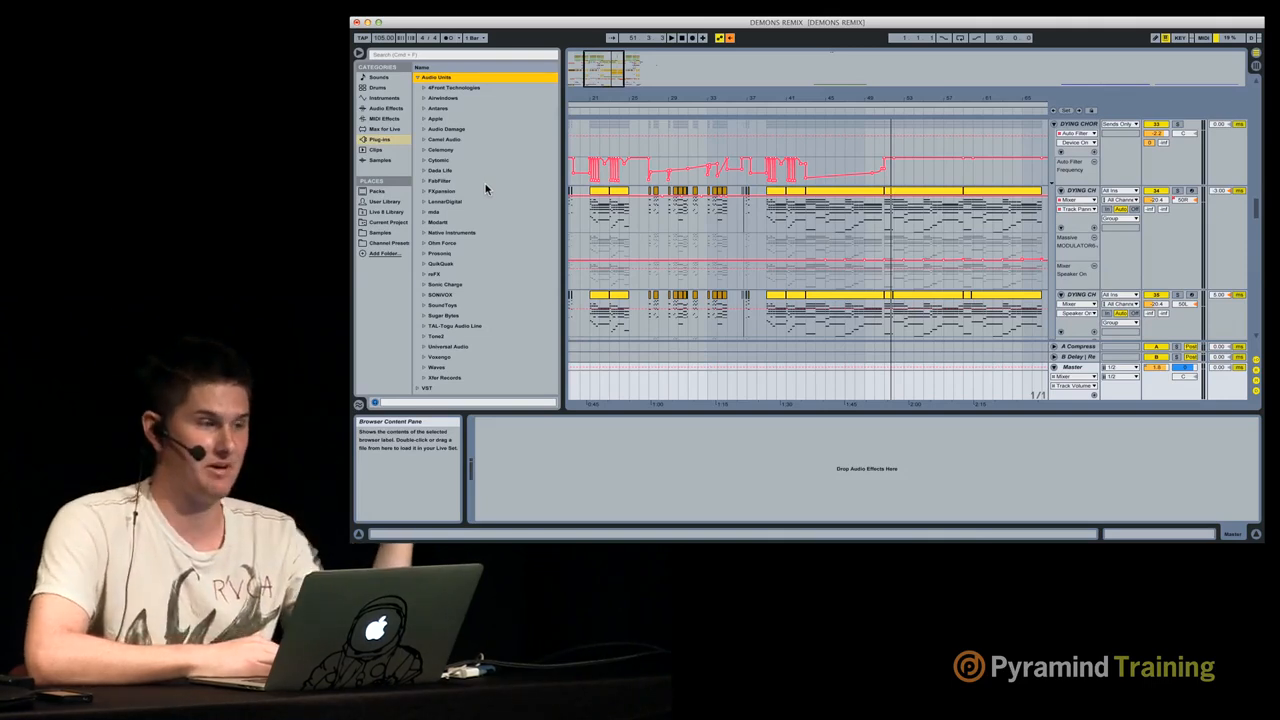
double_click(836, 412)
Step: Solo the DYING CHORDS group and play it from the clip at bar 43
scroll(896, 316, down, 20)
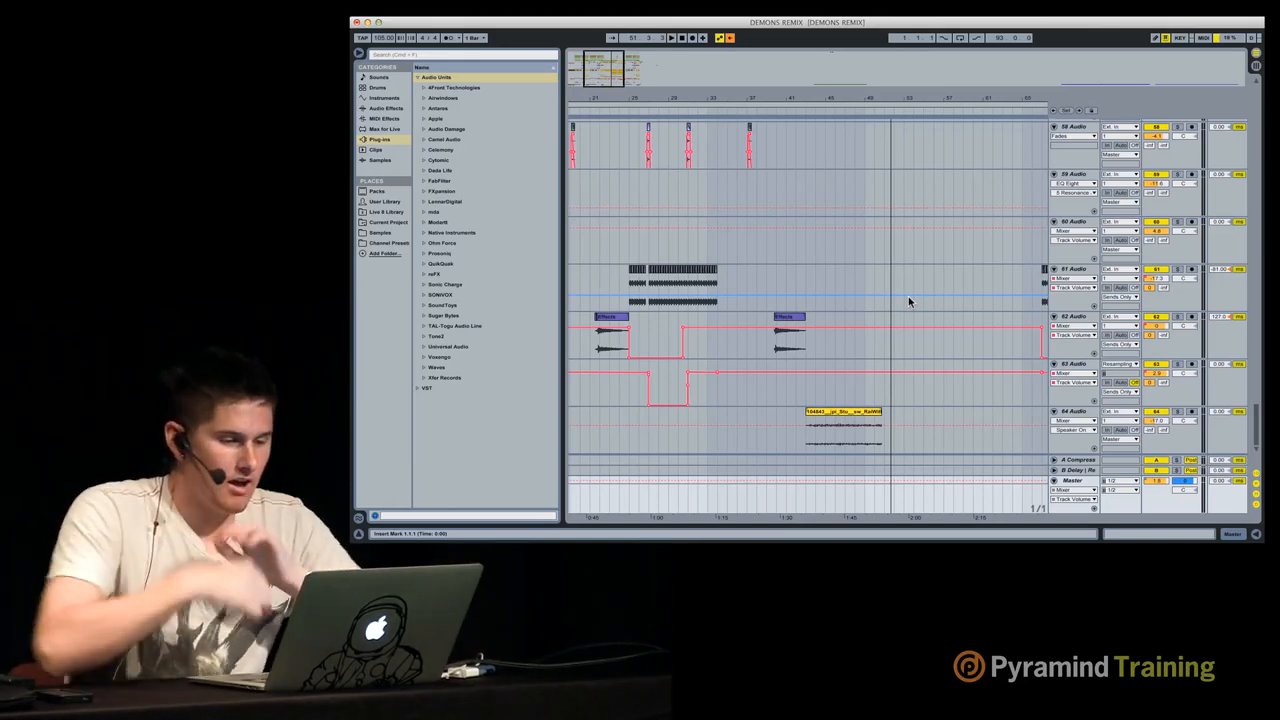
scroll(865, 306, up, 10)
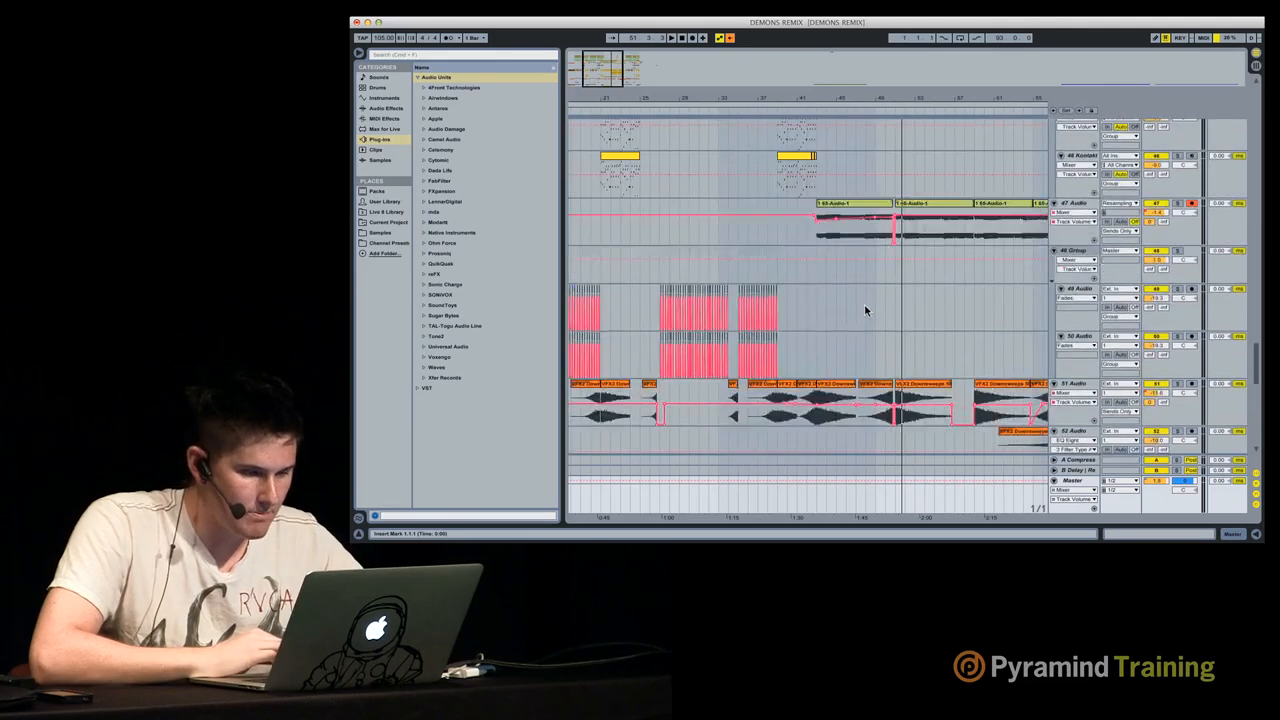
scroll(864, 304, up, 15)
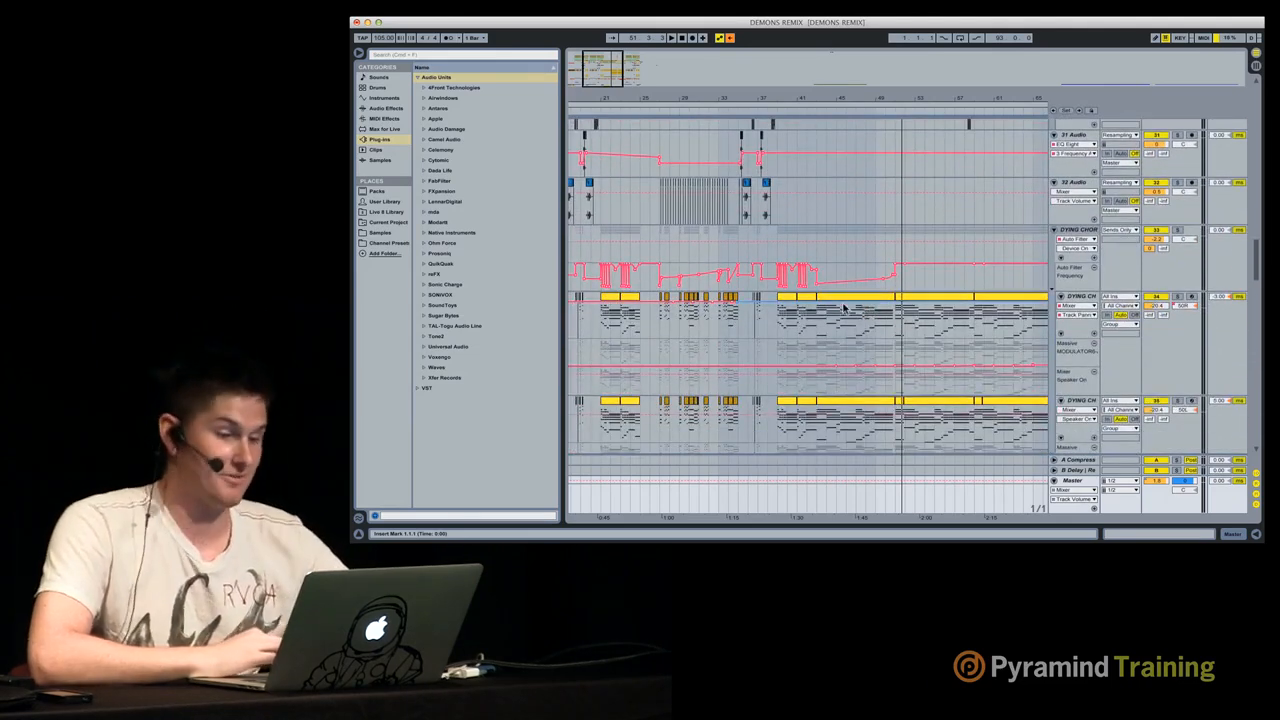
click(843, 304)
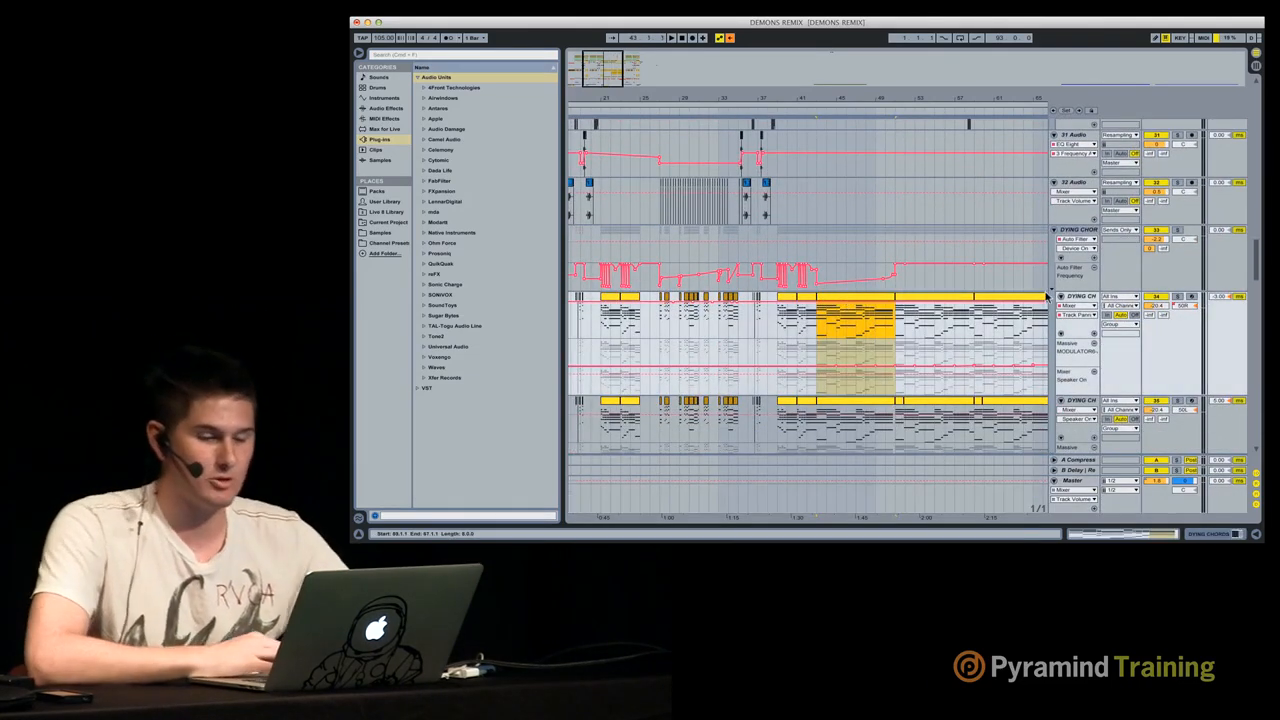
click(1177, 231)
key(space)
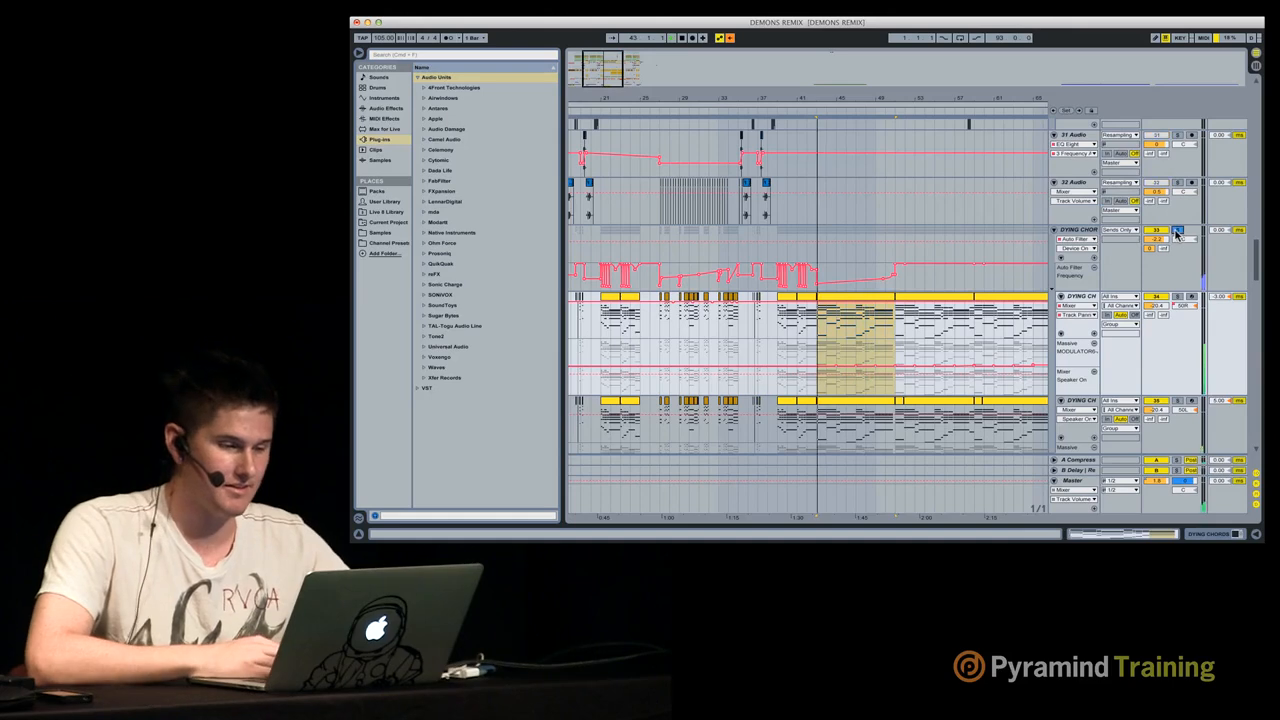
Step: Audition the soloed chords from the long clips' start at bar 39, and again from bar 43
click(783, 296)
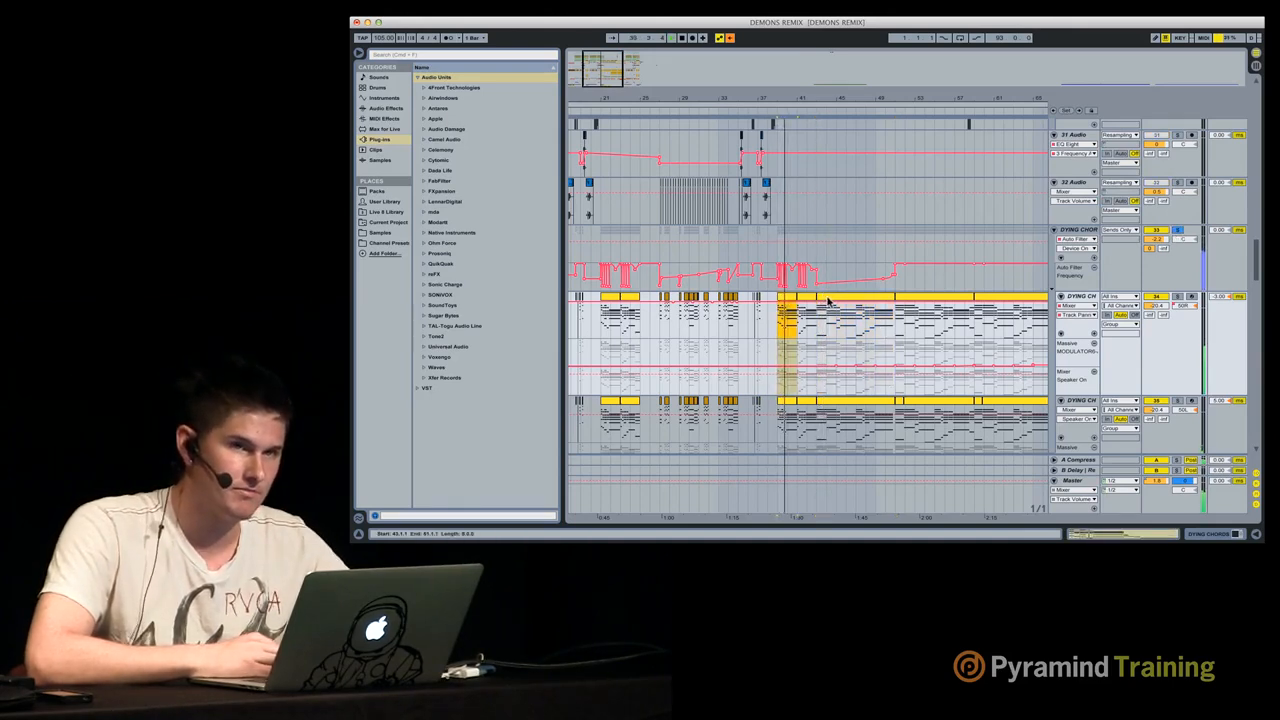
click(832, 300)
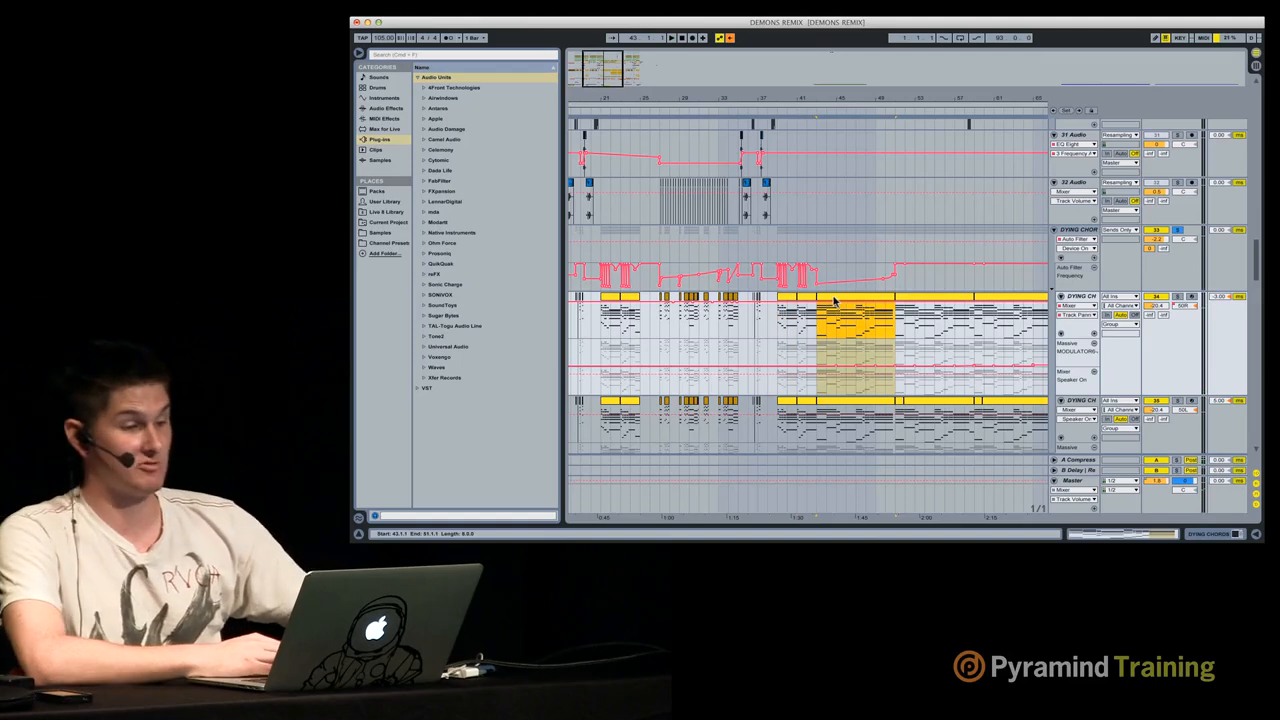
key(space)
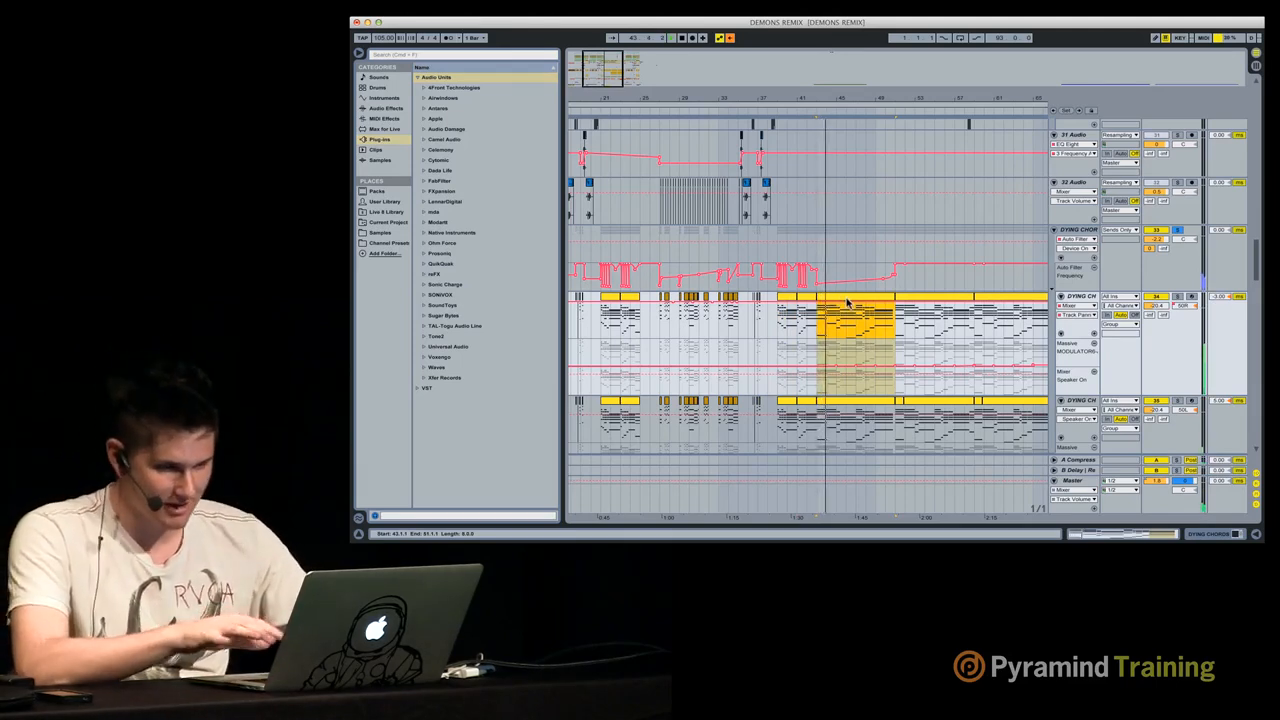
Step: Show the Reverb and Auto Filter on track 47 Audio and audition its clip at bar 43 with the track soloed
scroll(891, 279, down, 6)
scroll(891, 279, down, 8)
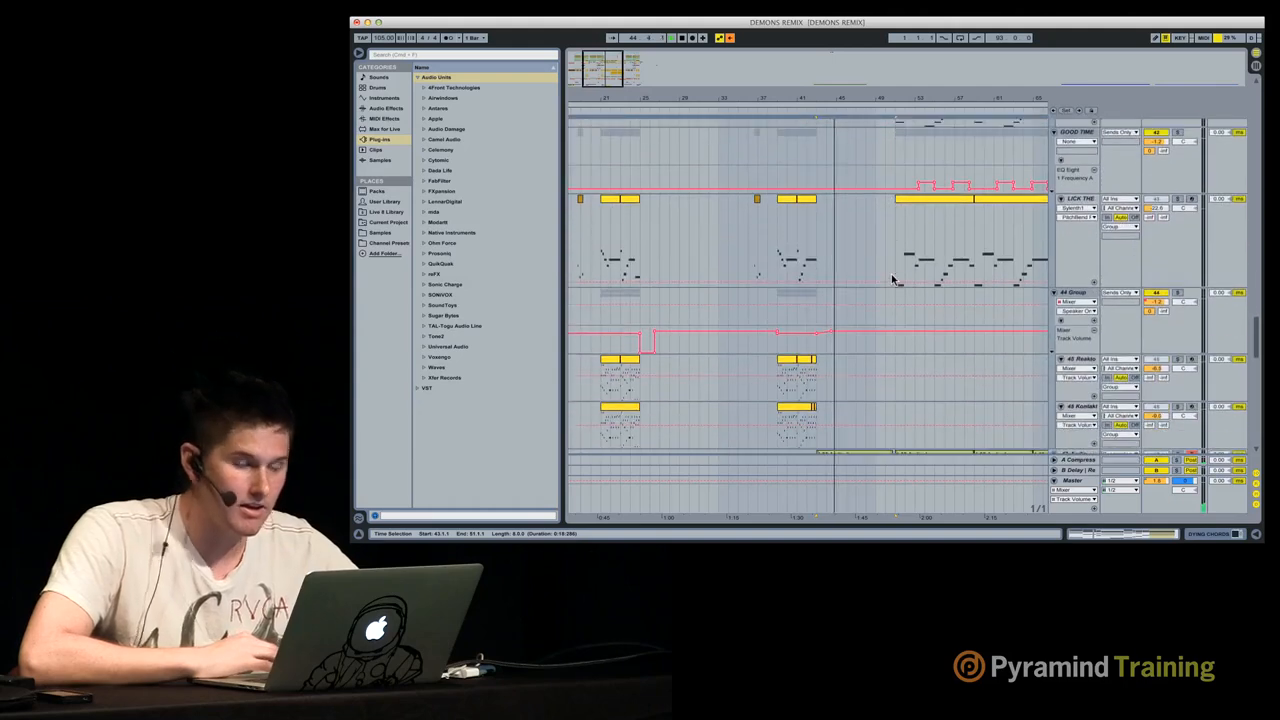
scroll(891, 279, down, 4)
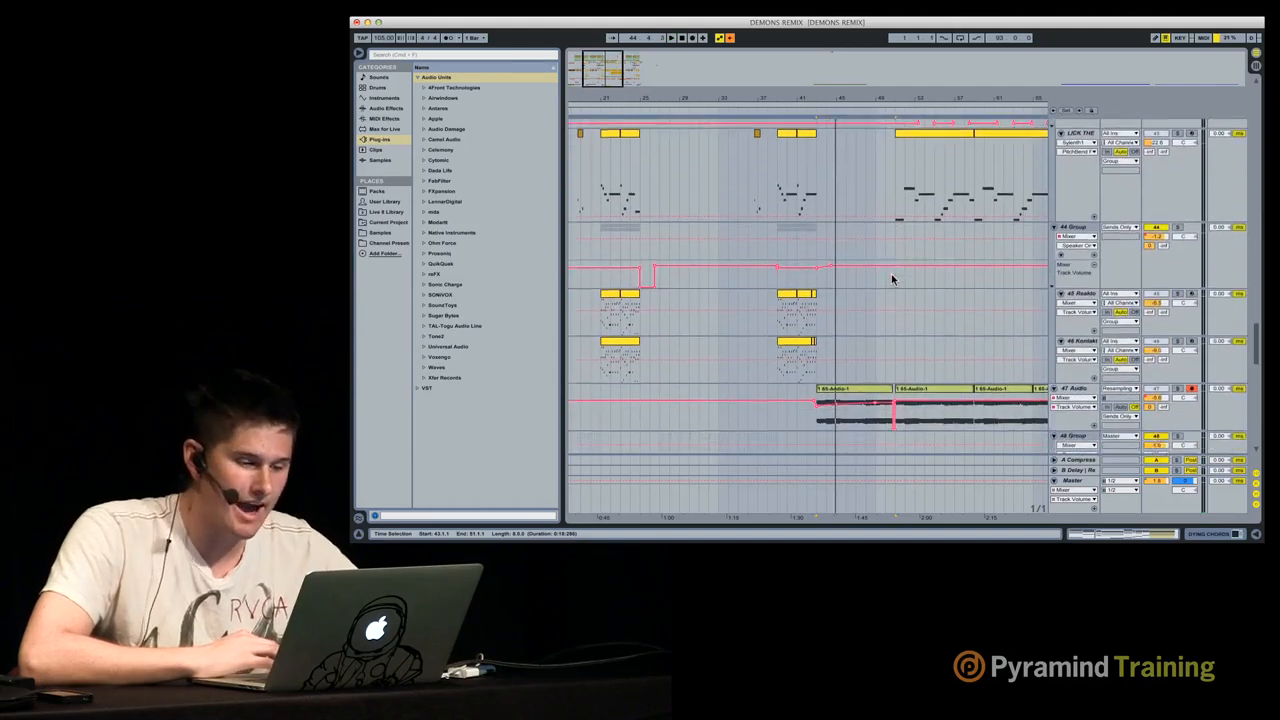
click(858, 313)
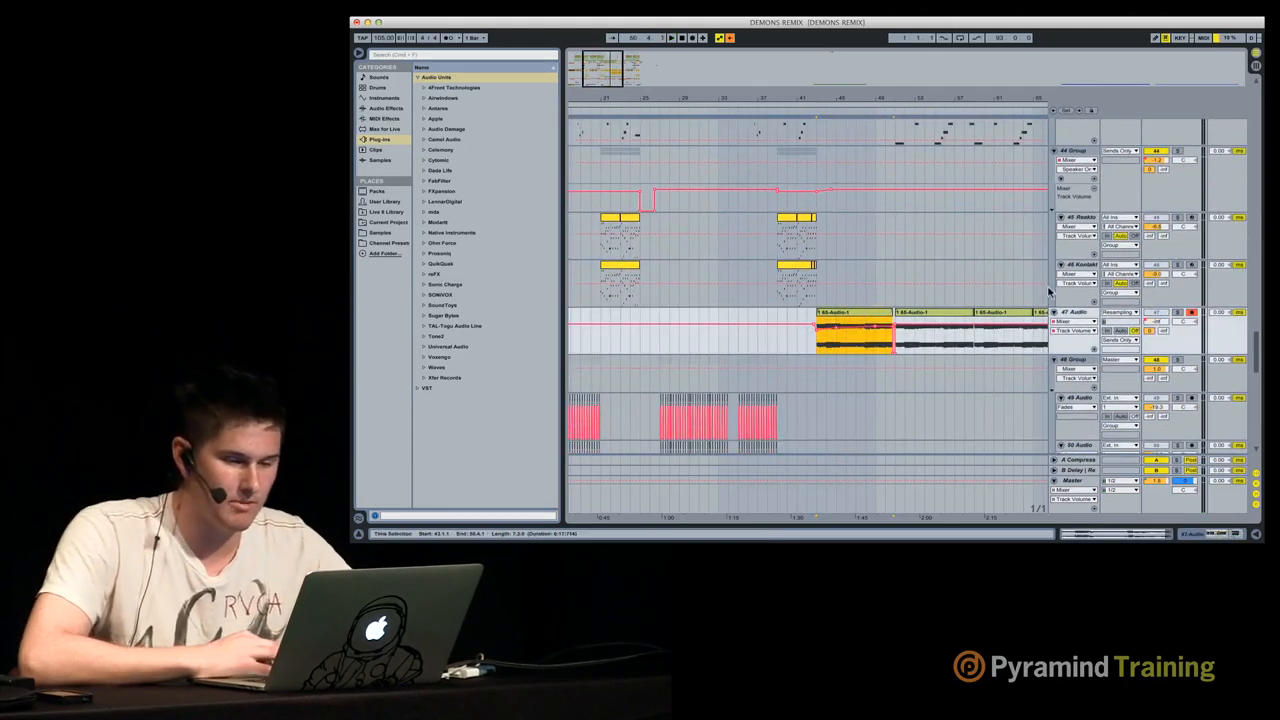
double_click(1075, 313)
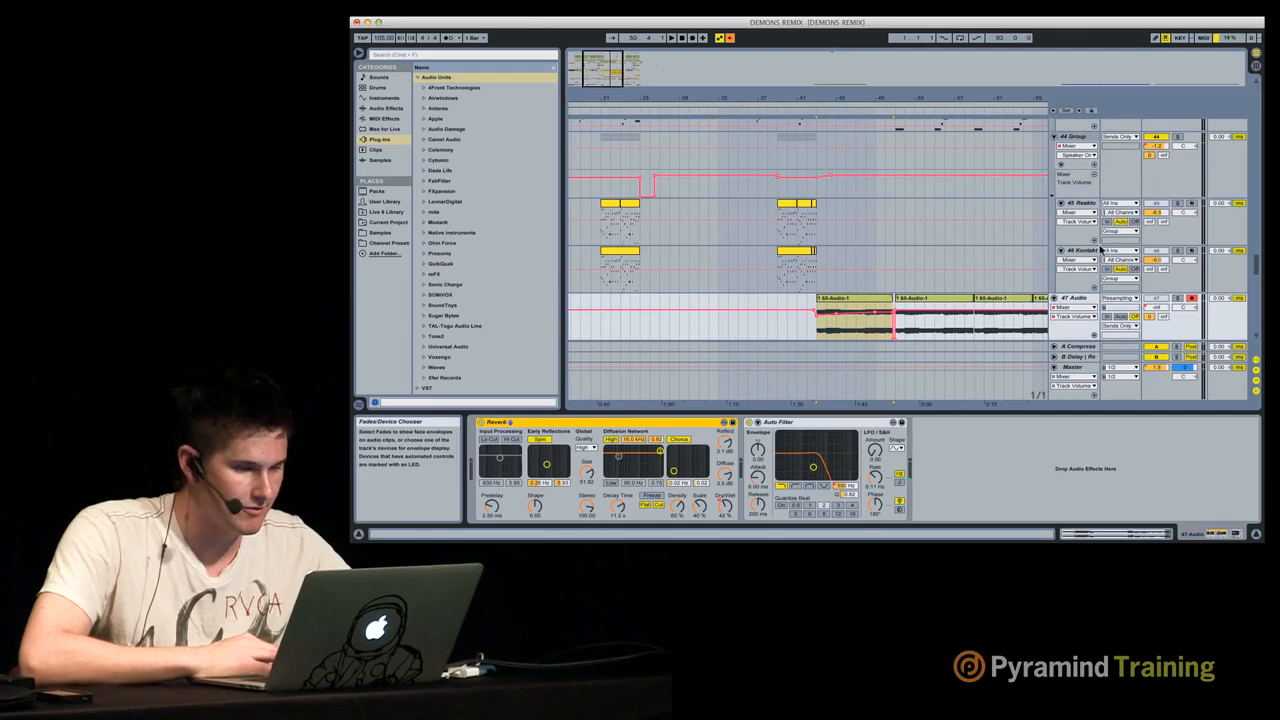
scroll(1075, 300, down, 2)
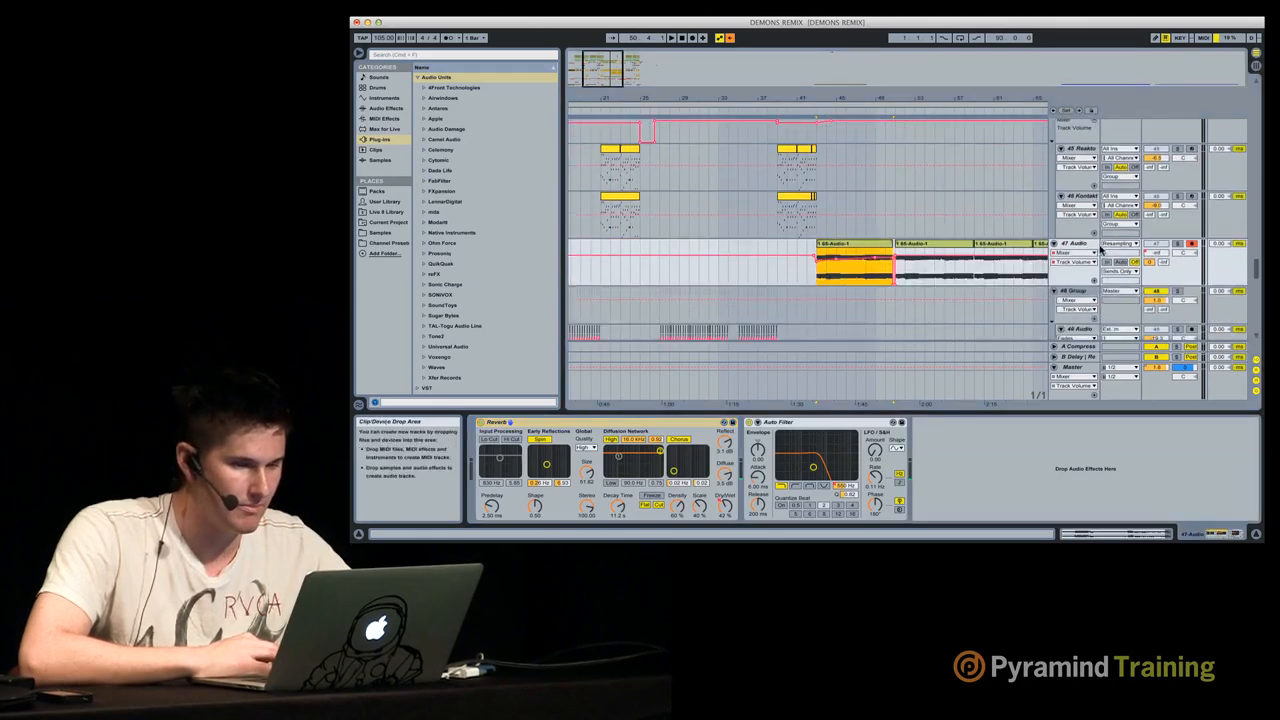
click(1177, 244)
key(space)
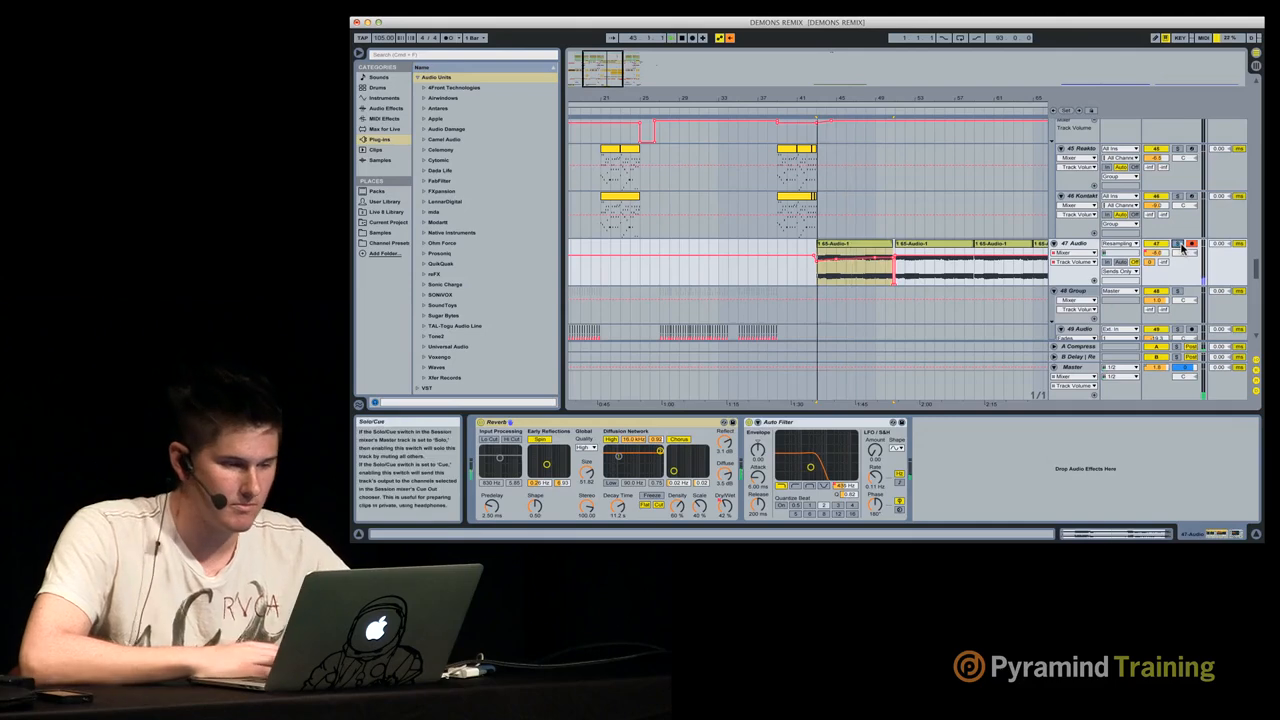
Step: Hide the device chain and solo the 18 Pianoteq track, playing it from about bar 43
scroll(954, 225, down, 5)
scroll(954, 225, up, 15)
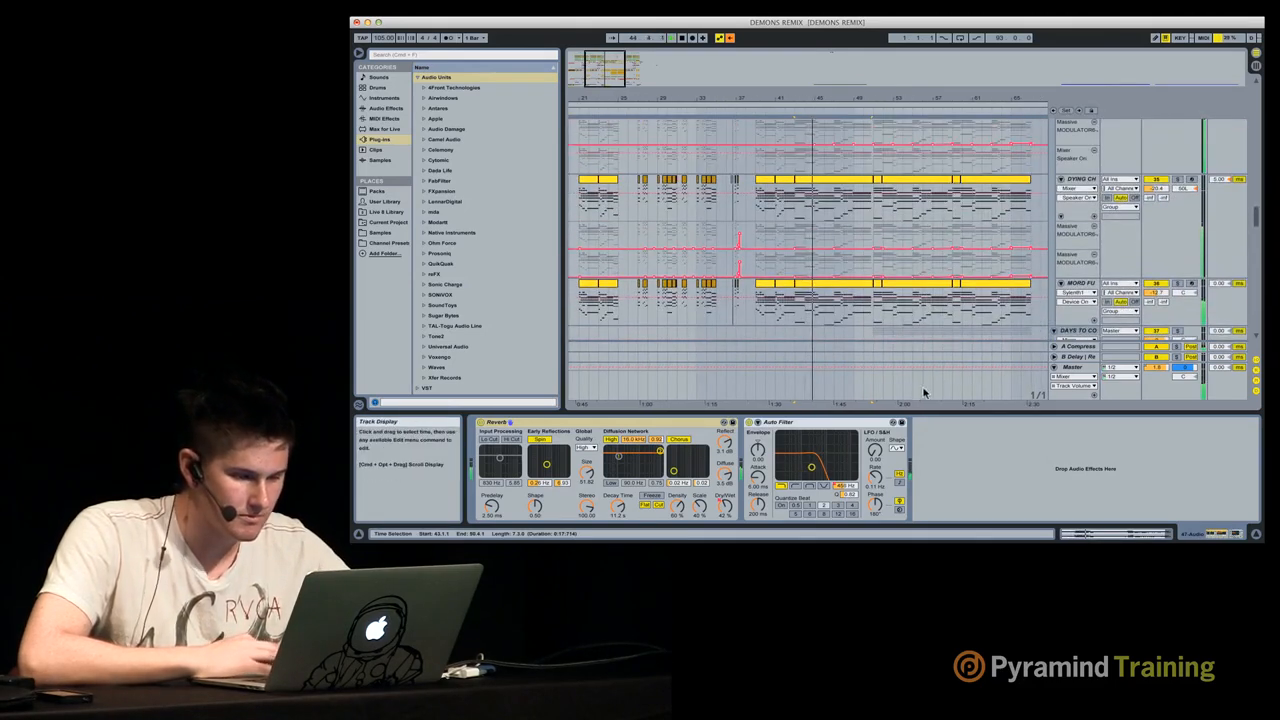
drag(926, 411, 926, 416)
scroll(924, 327, up, 4)
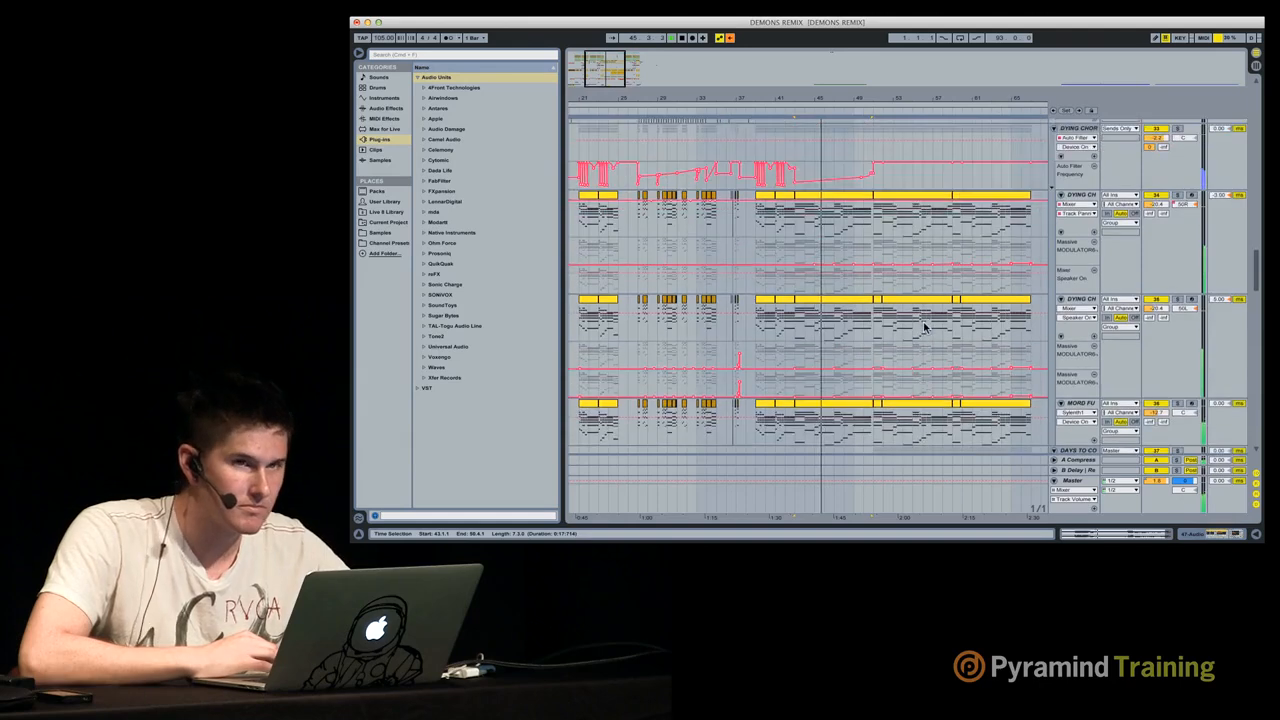
scroll(923, 327, up, 15)
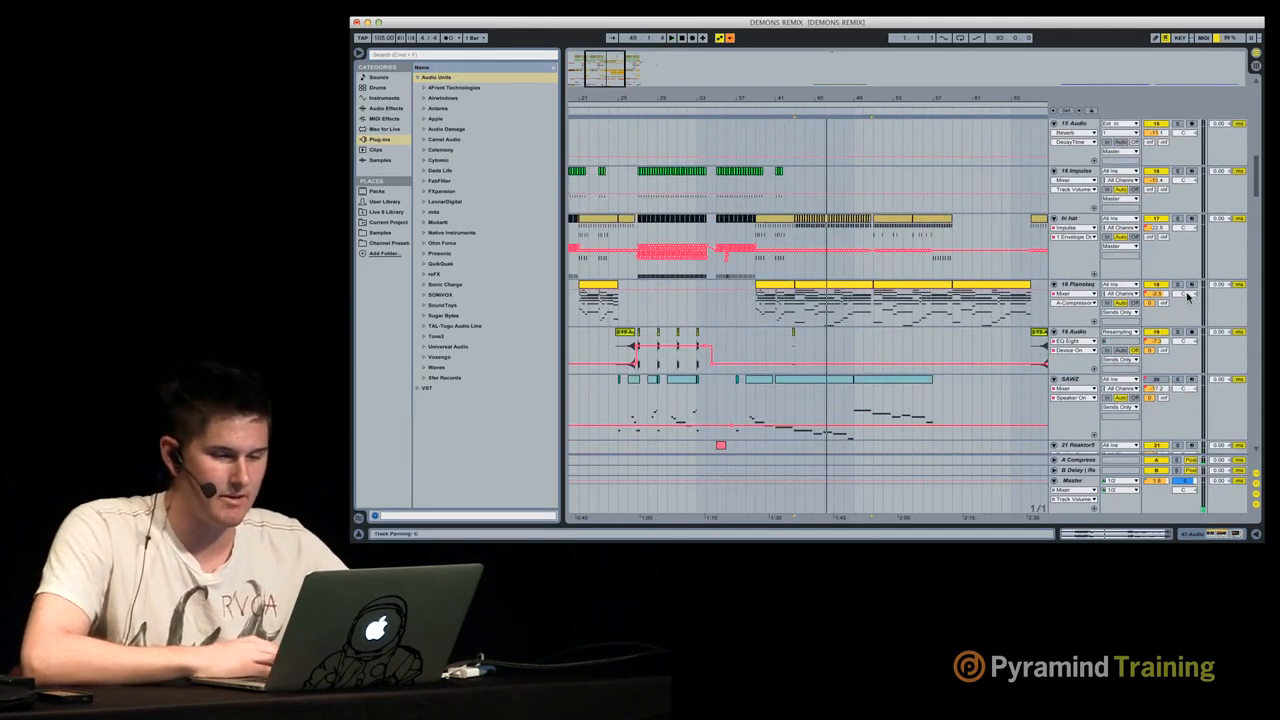
click(1178, 286)
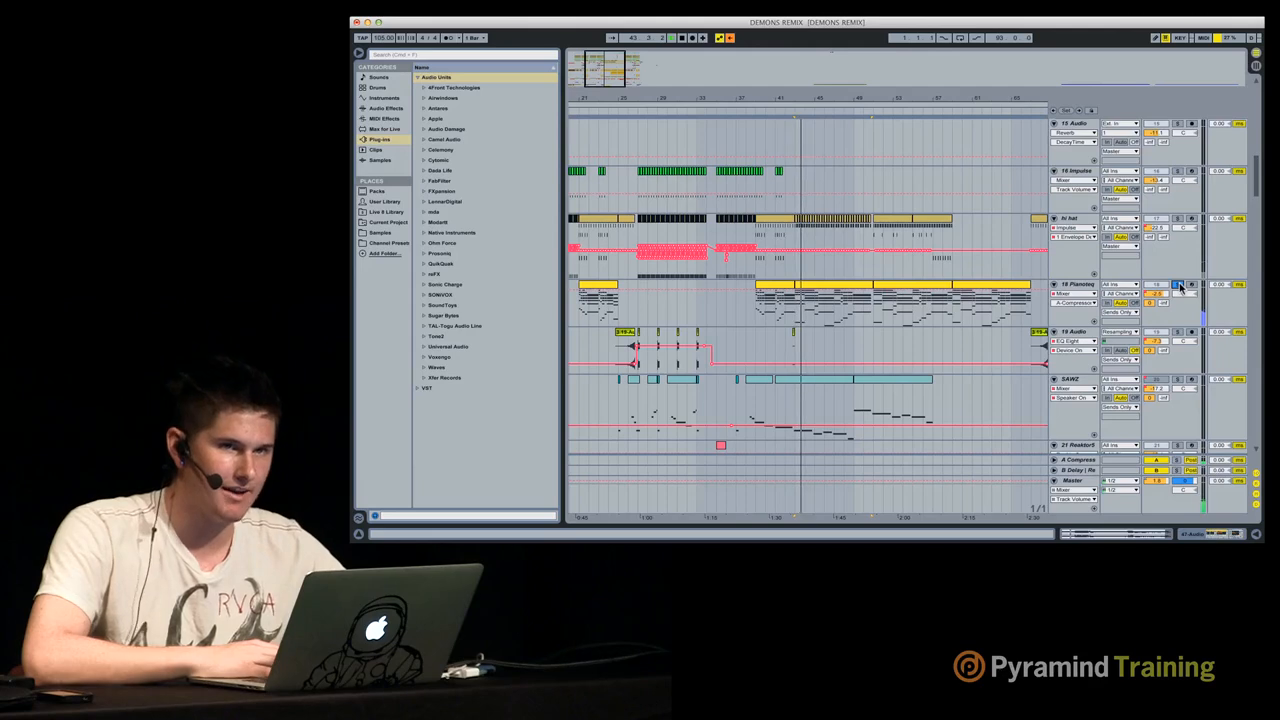
Step: Look over the Pianoteq track's device chain and the MIDI notes of its bar 43 clip, then hide the detail view
click(1089, 290)
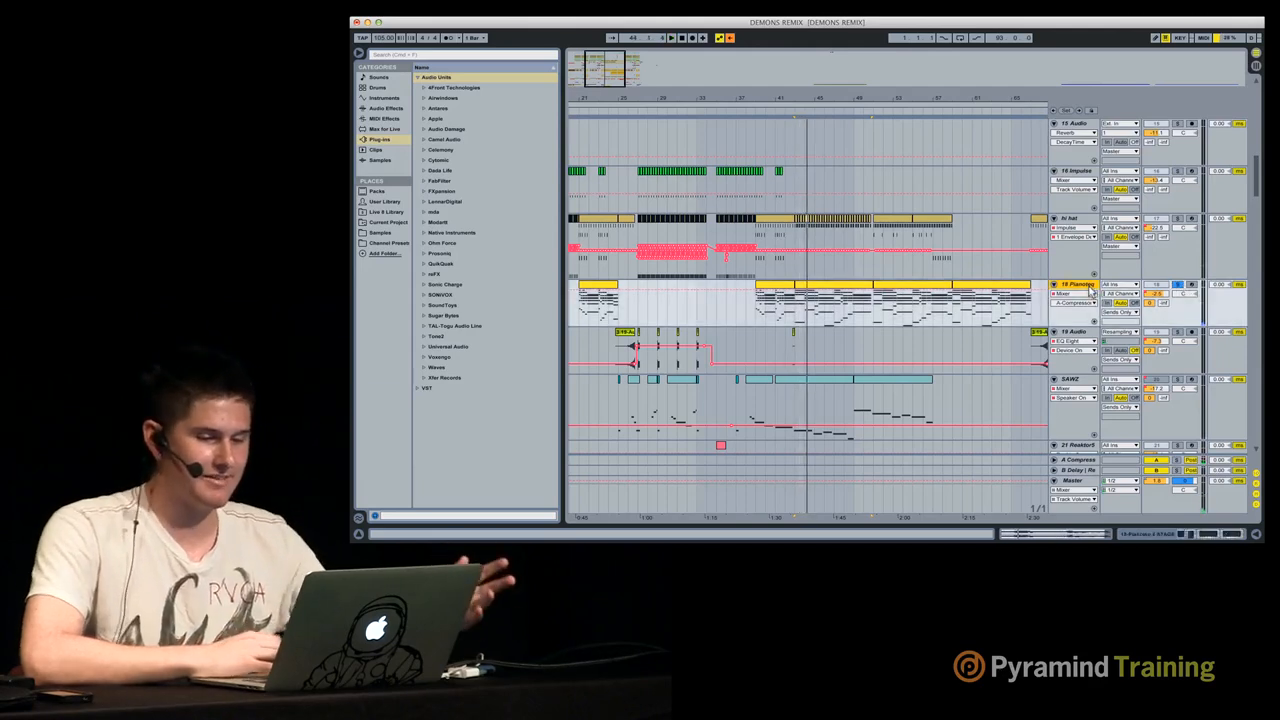
double_click(1089, 290)
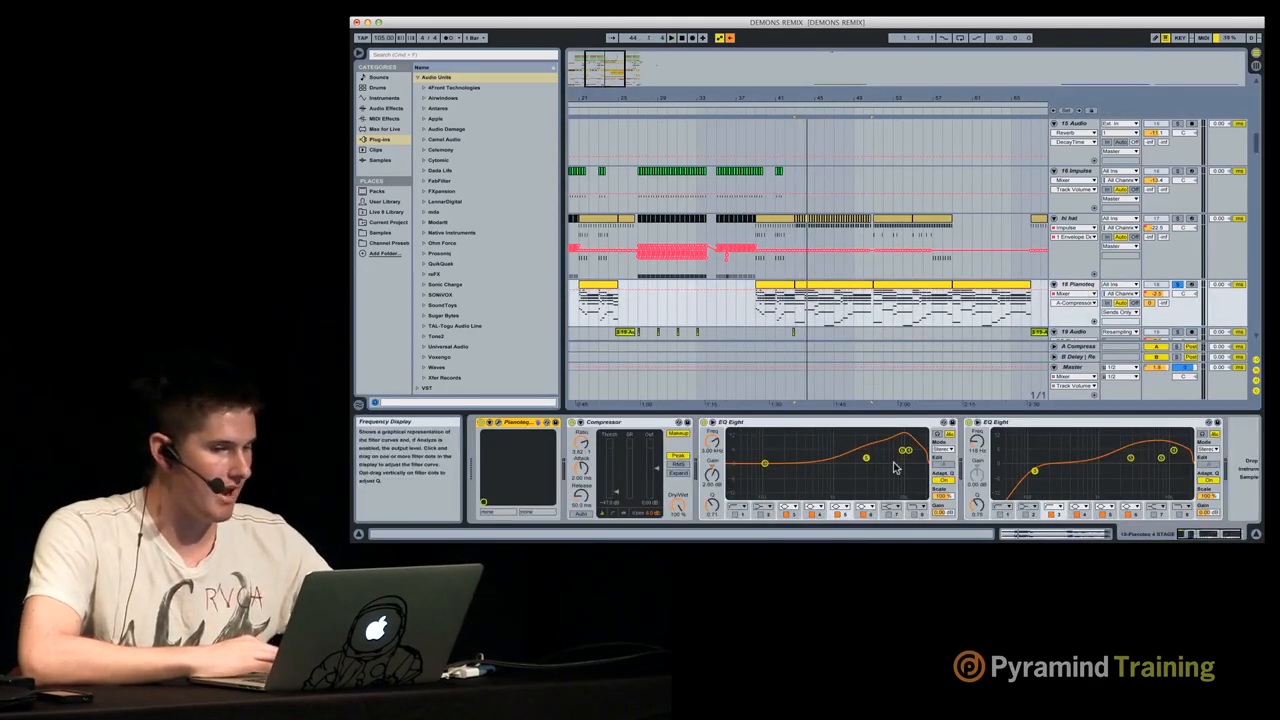
double_click(853, 287)
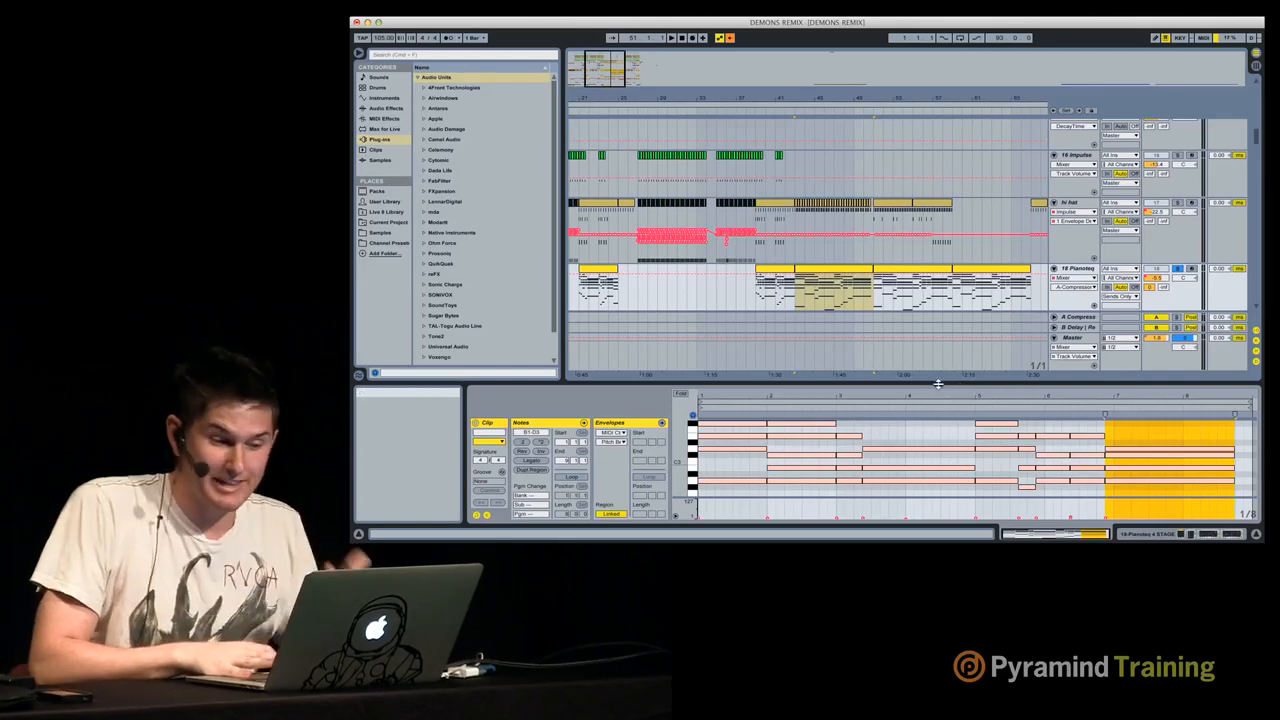
key(super+alt+l)
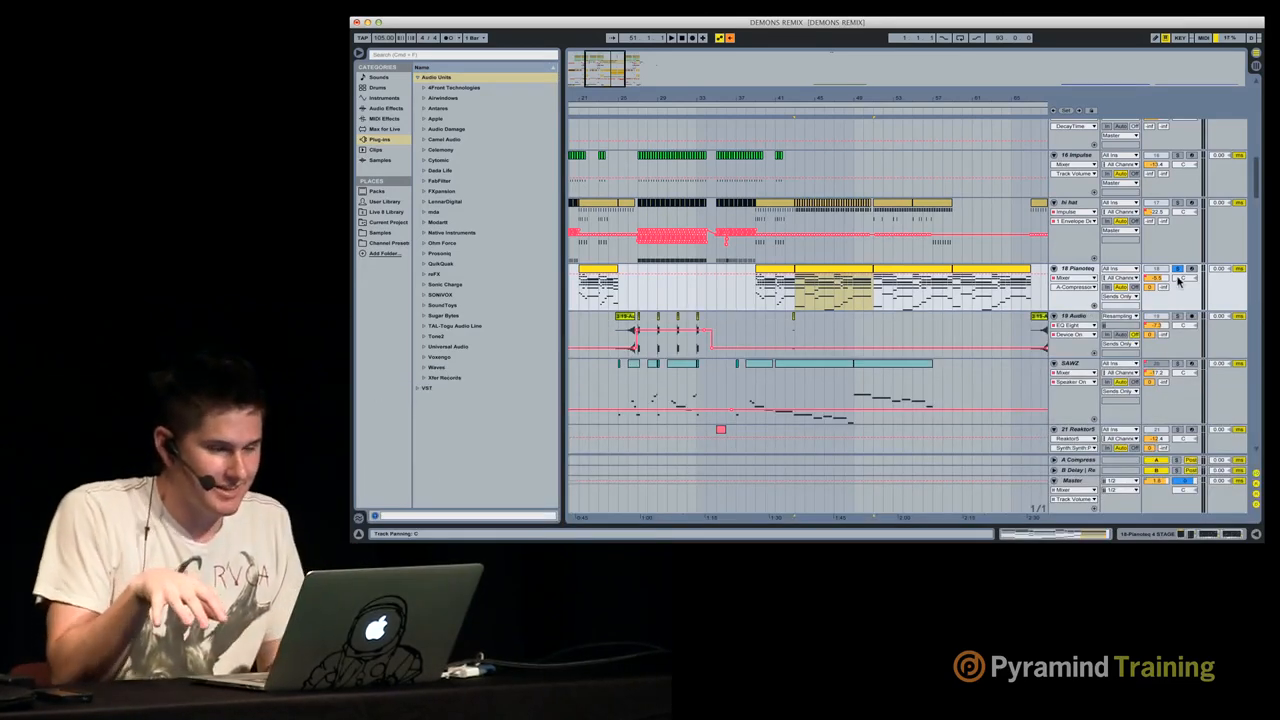
Step: Play the soloed Pianoteq track from bar 43, examine its Compressor and two EQ Eight devices, and hide the chain
key(space)
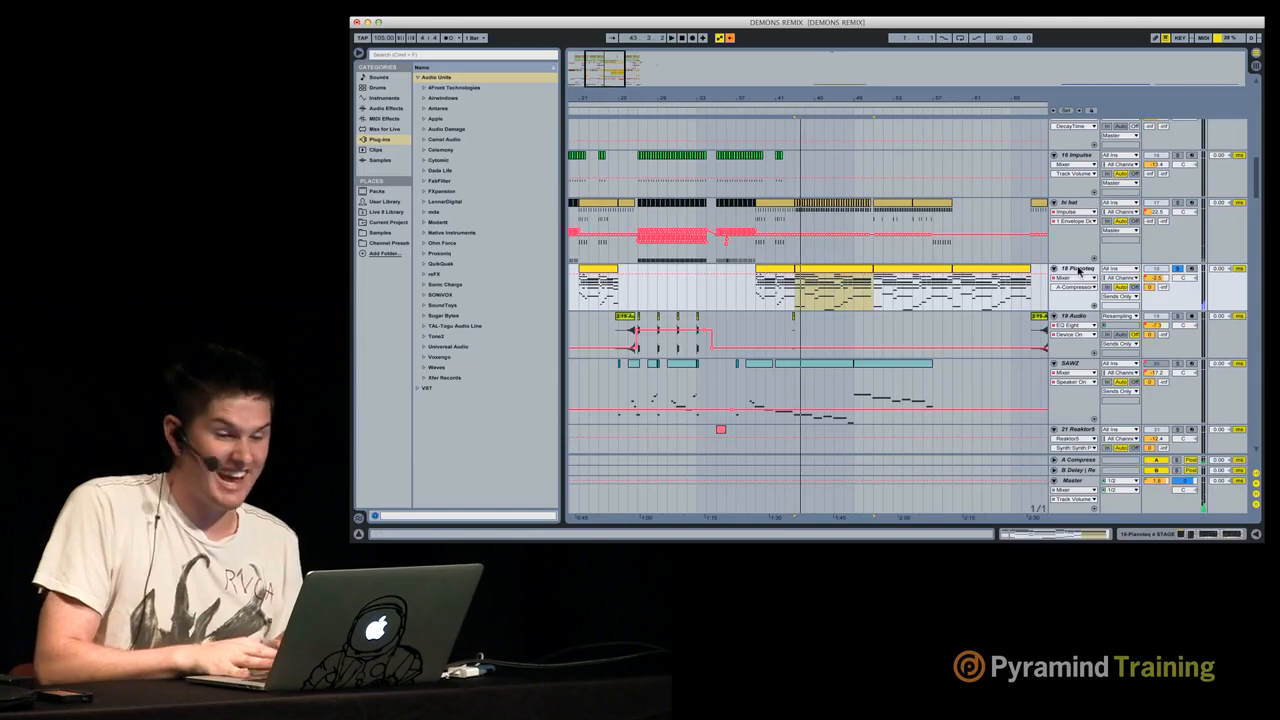
double_click(1083, 270)
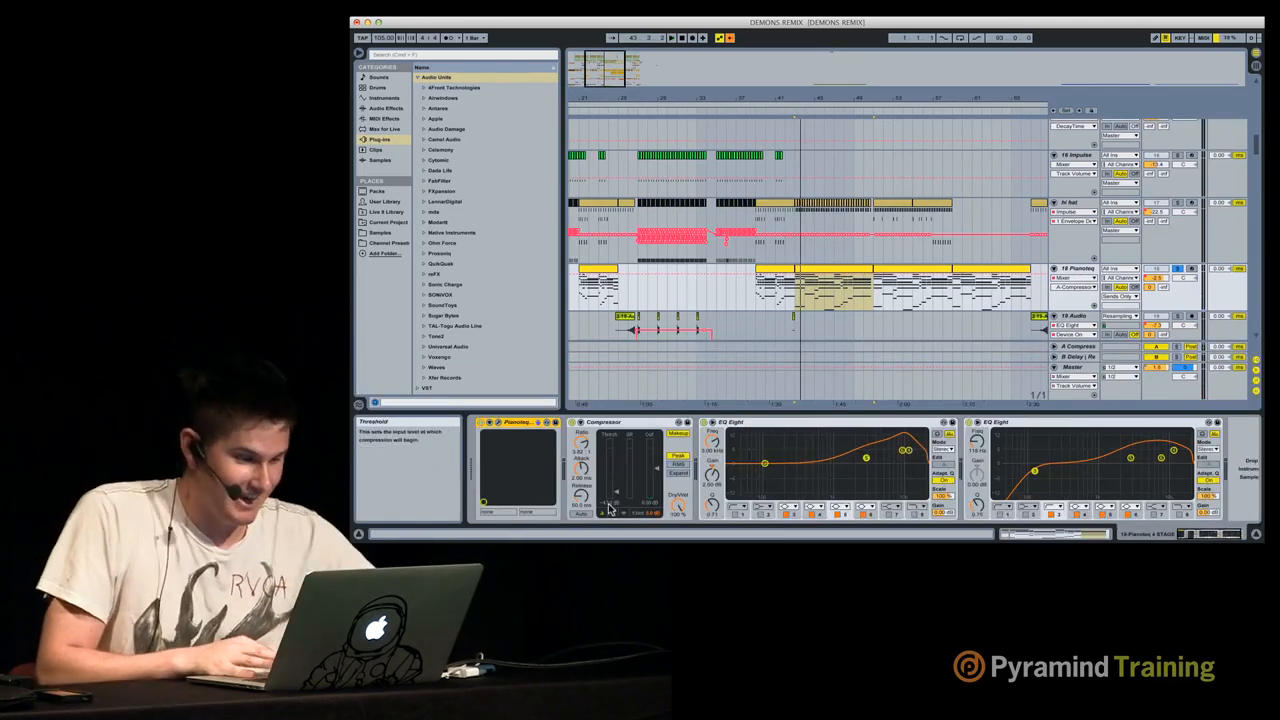
scroll(893, 488, right, 1)
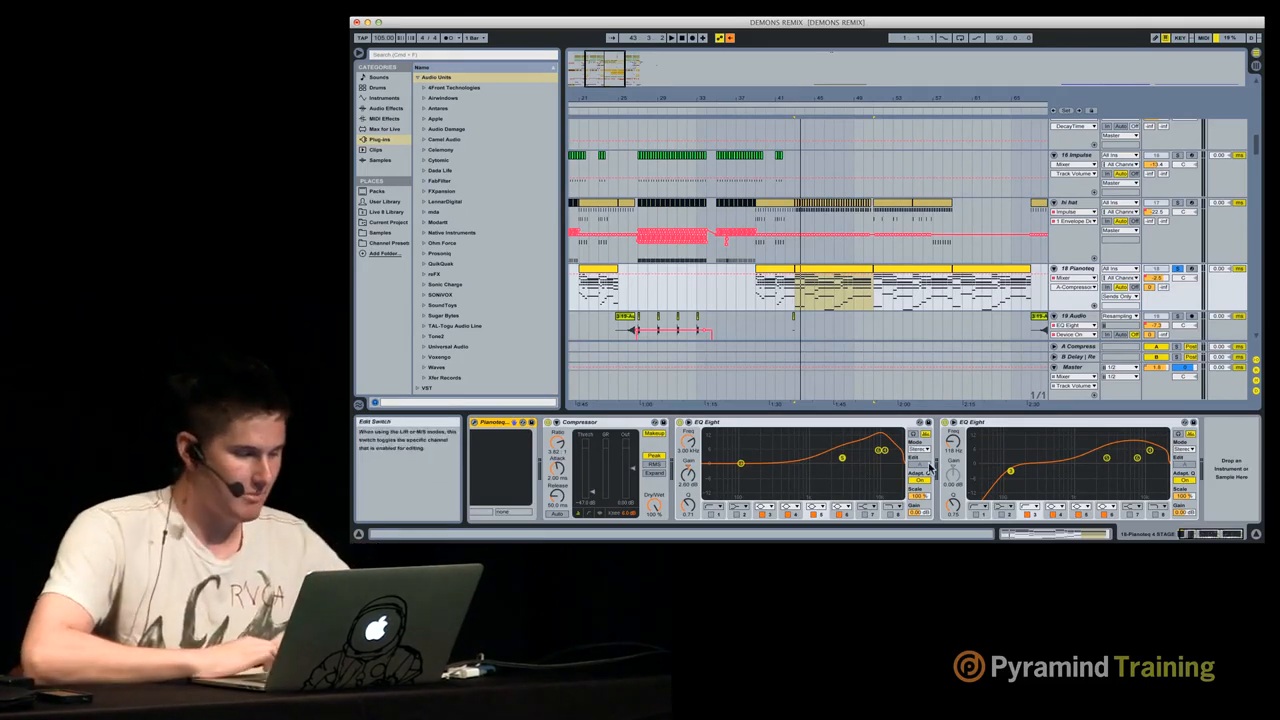
scroll(760, 470, left, 1)
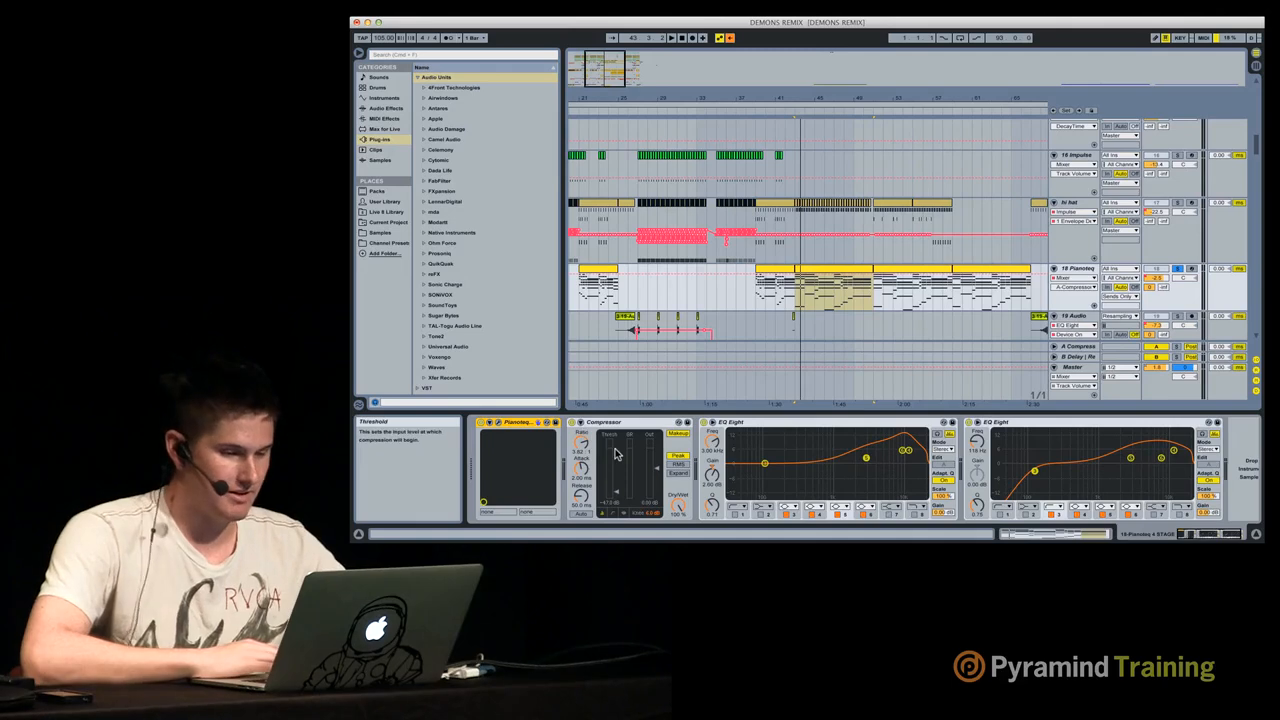
key(space)
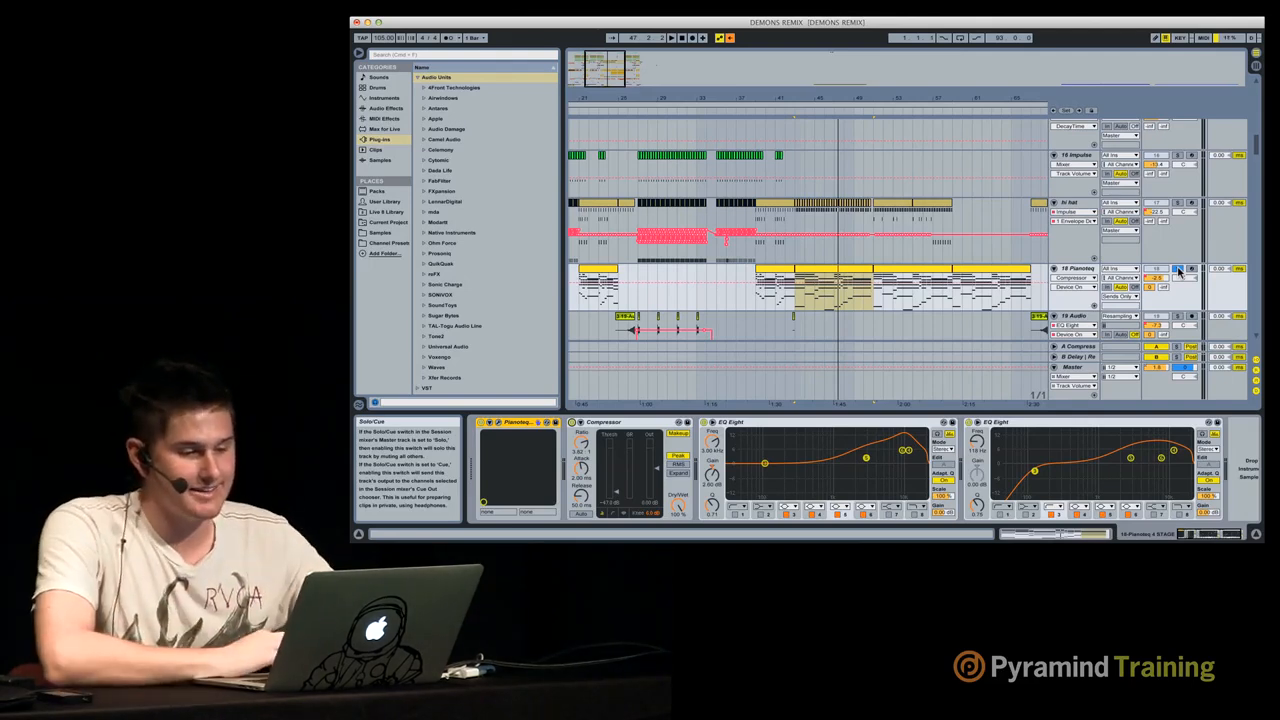
click(1142, 413)
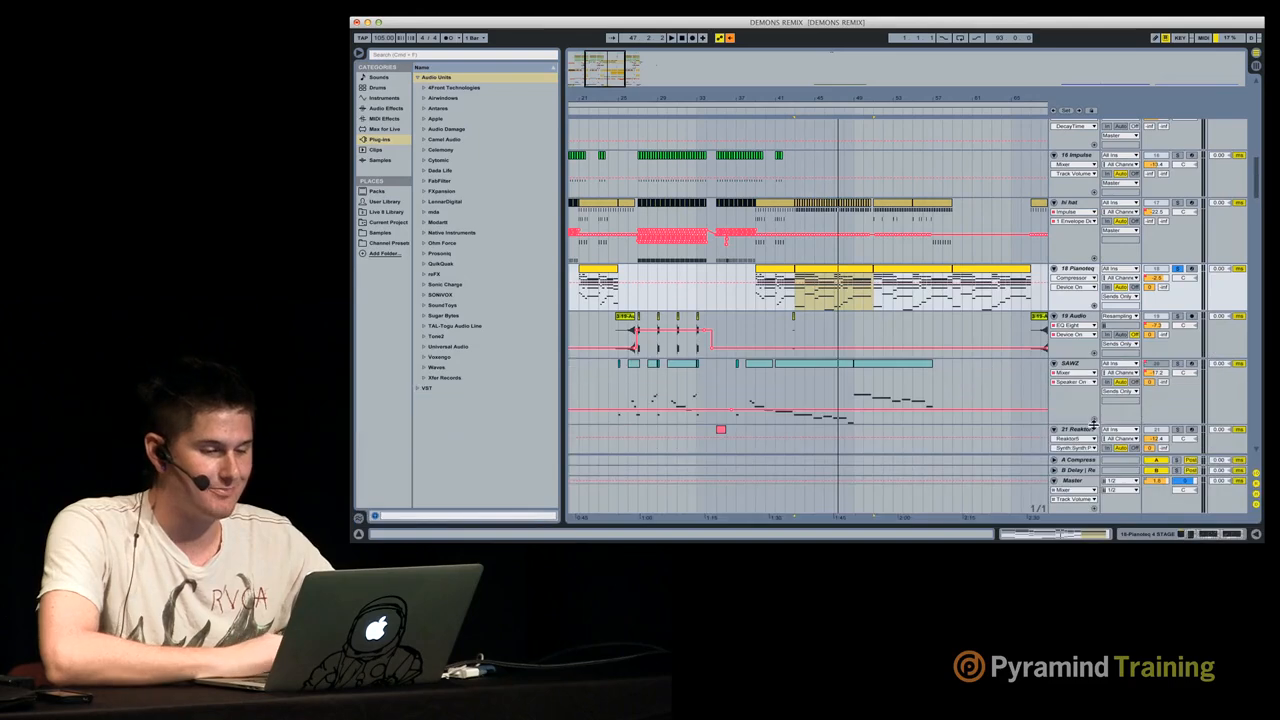
Step: Open the MIDI notes of the 18 Pianoteq clip at bar 43 for a closer look at its chords
click(864, 277)
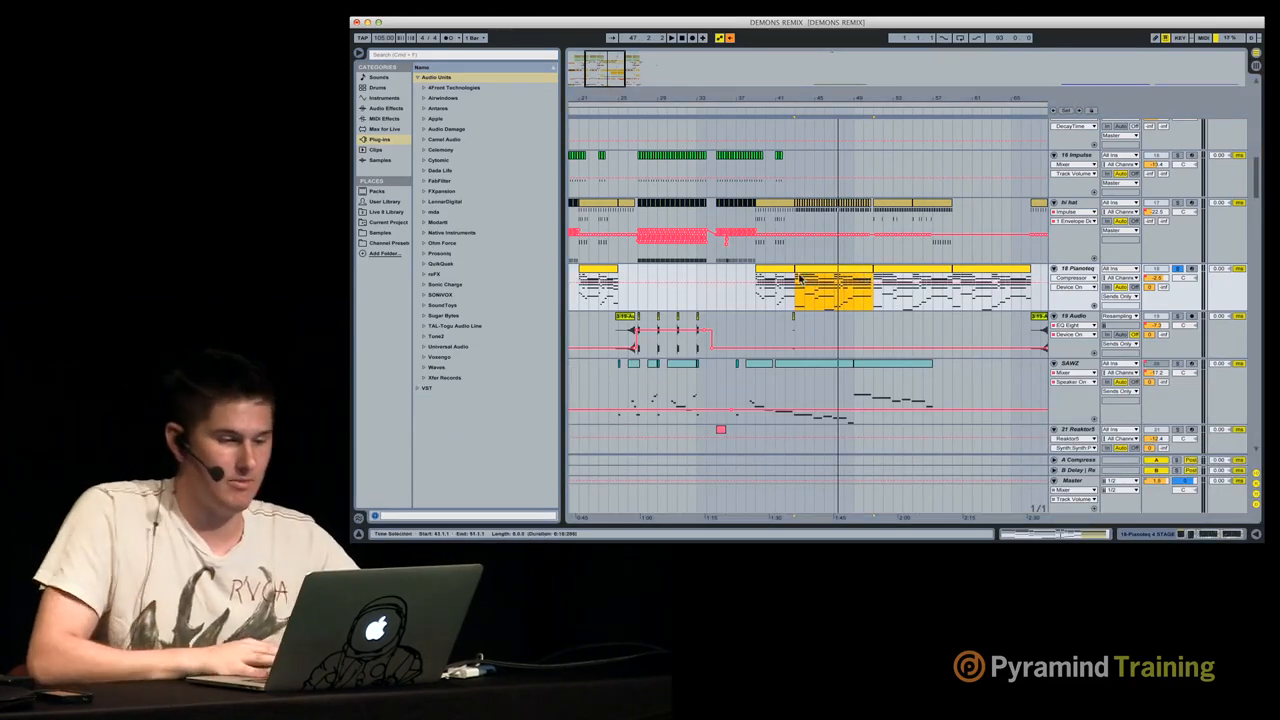
double_click(832, 270)
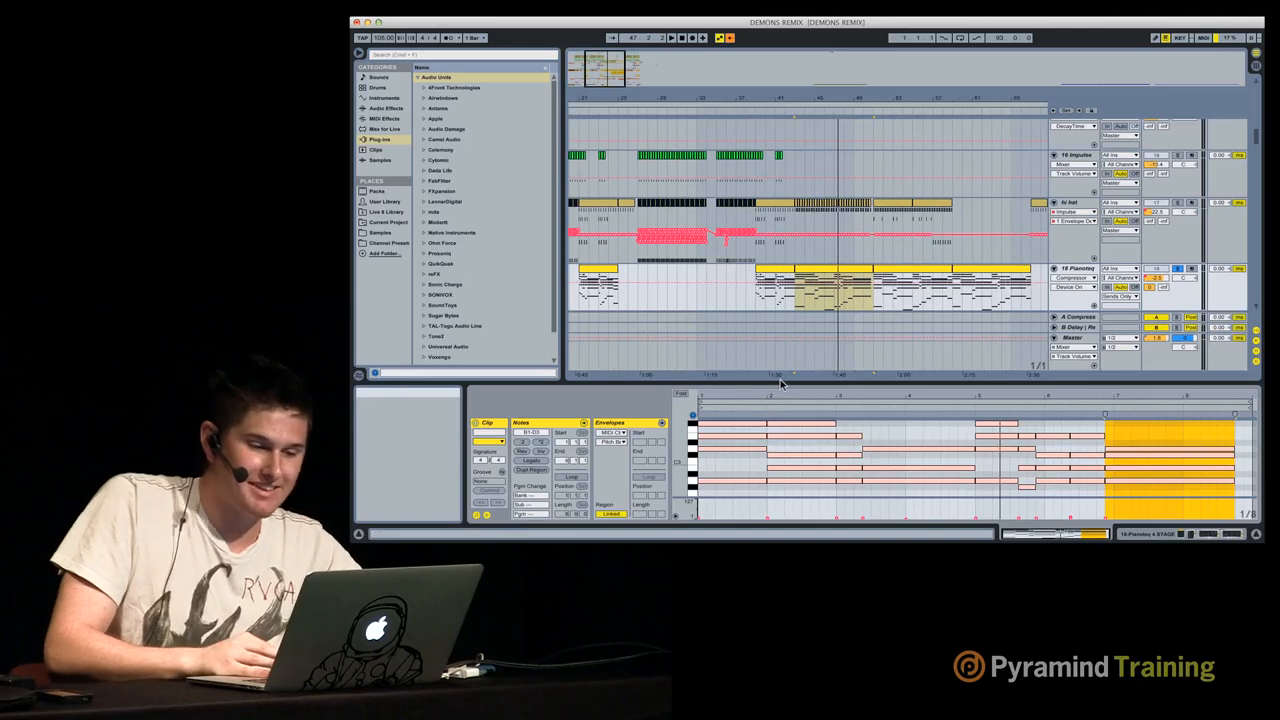
drag(779, 382, 783, 389)
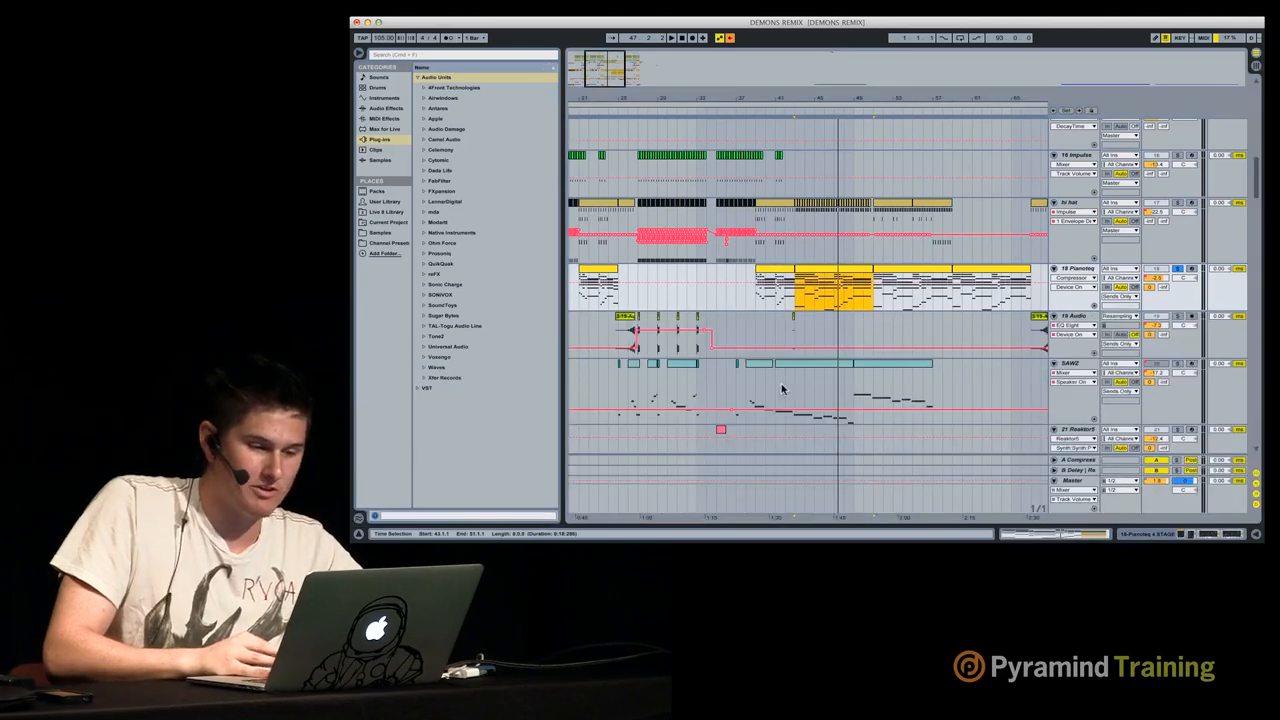
double_click(813, 293)
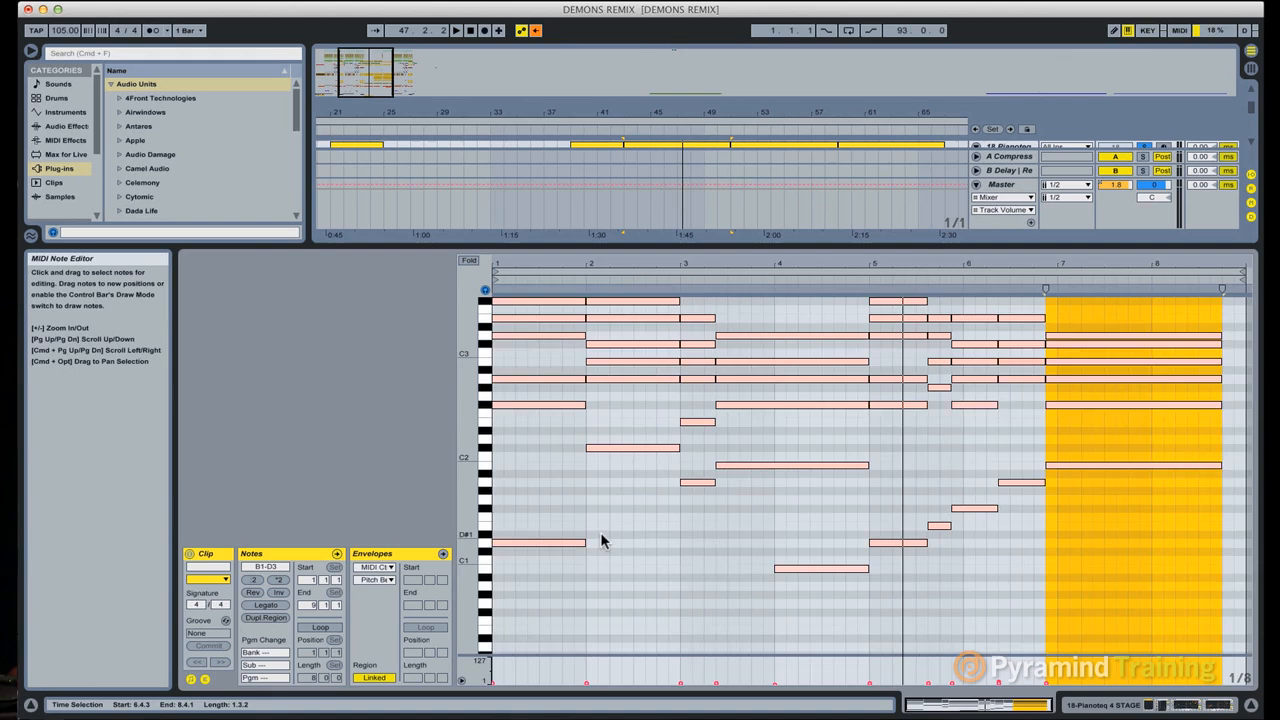
scroll(600, 540, up, 2)
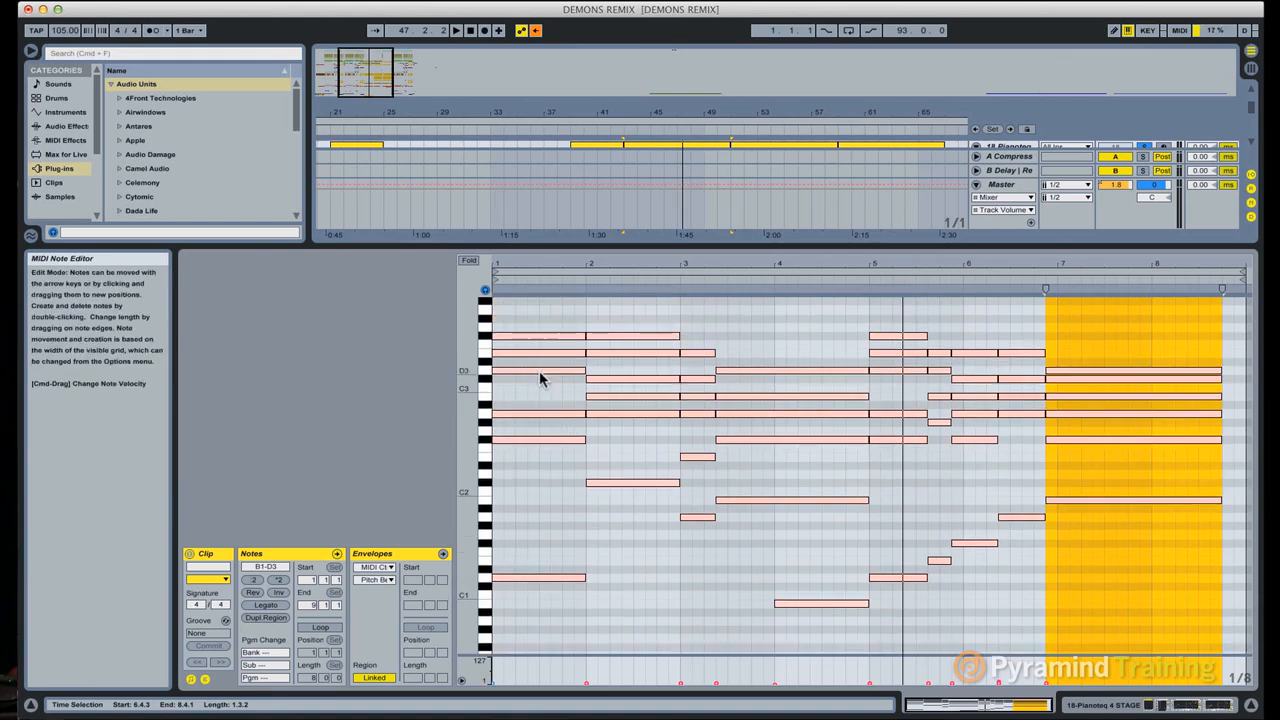
Step: Audition the D1, F#2, A2 and D3 notes of the clip's first chord one by one
double_click(540, 577)
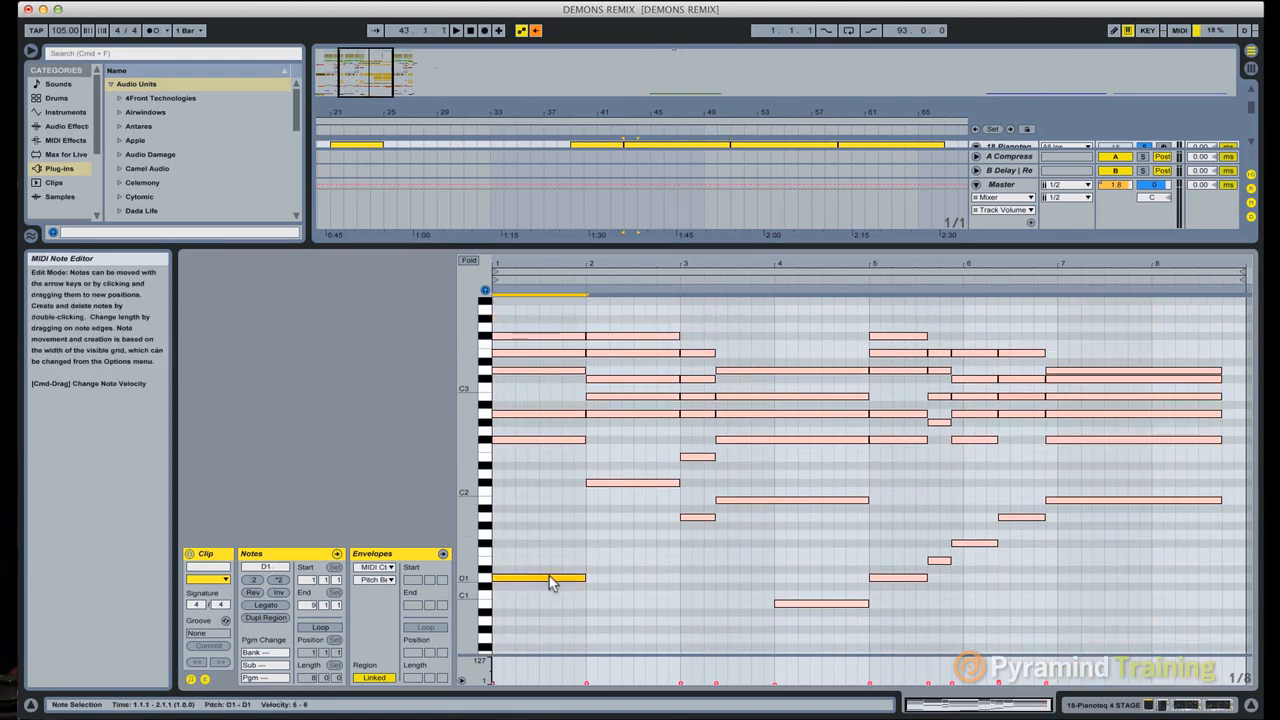
key(super+z)
click(548, 440)
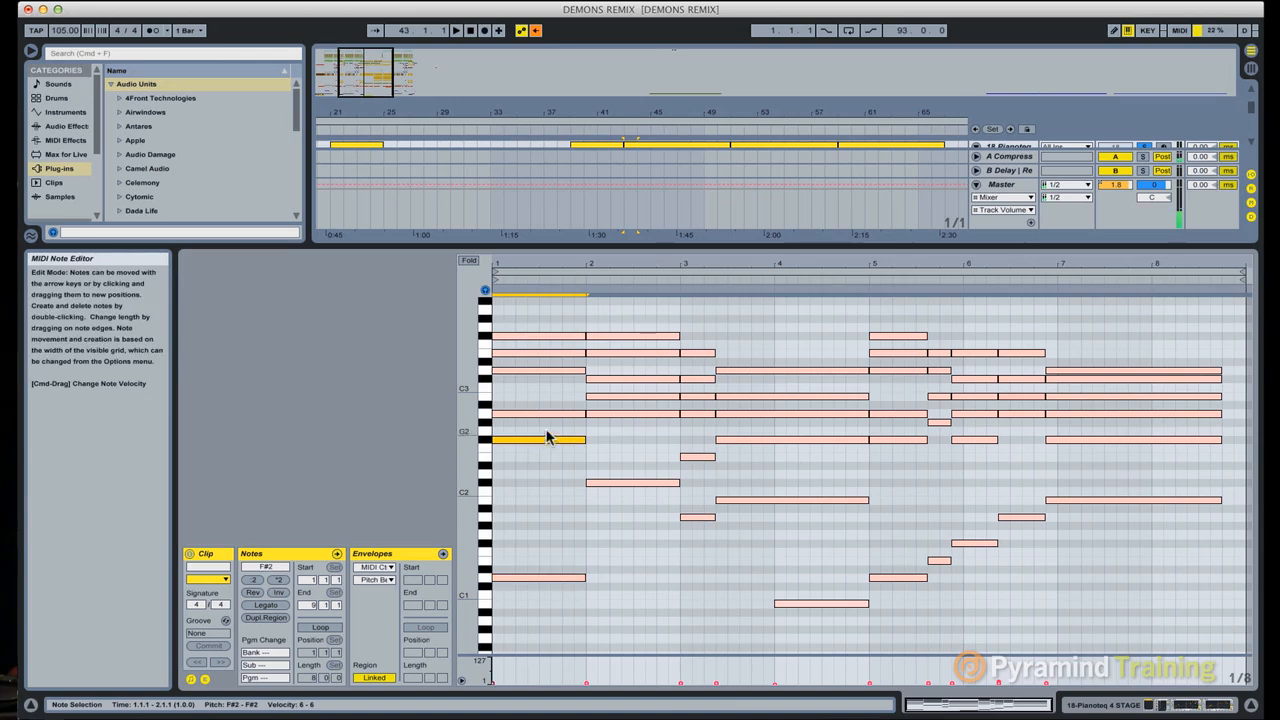
click(550, 414)
click(558, 370)
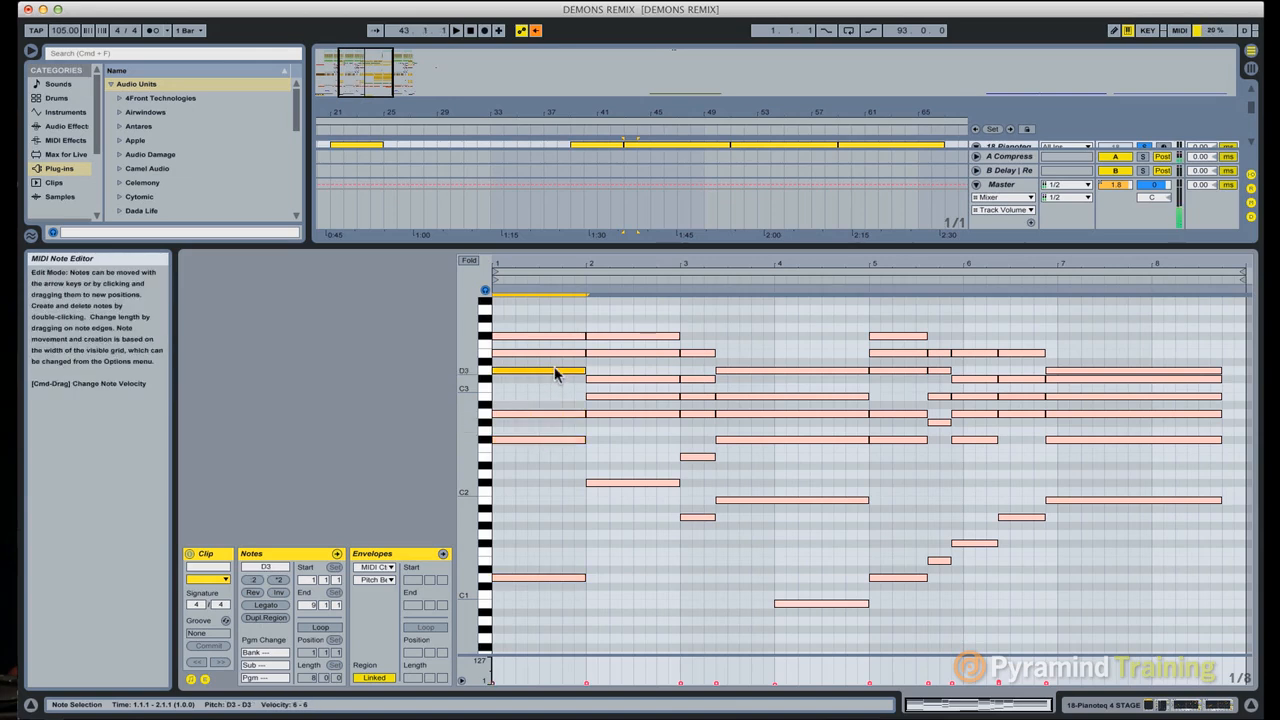
Step: Move the first chord's E3 note up onto F#3, and audition its D3, A2, D1 and F#2 notes individually
drag(558, 362, 558, 343)
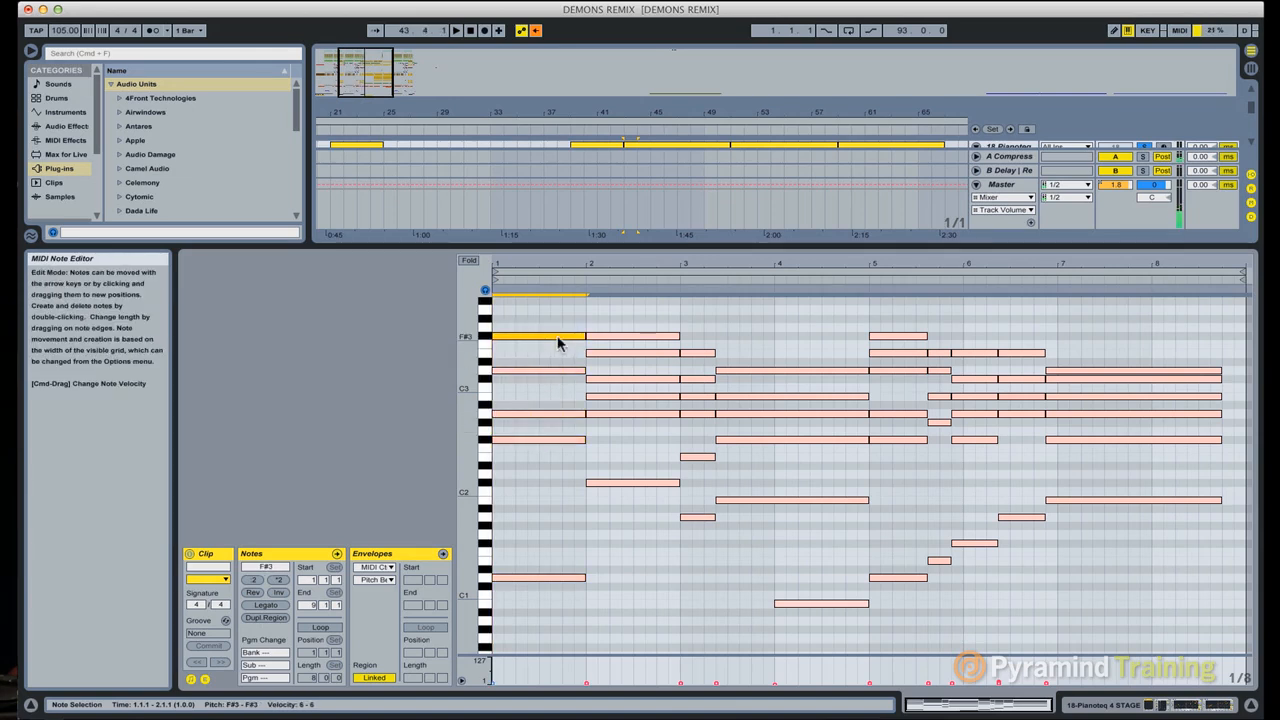
click(560, 370)
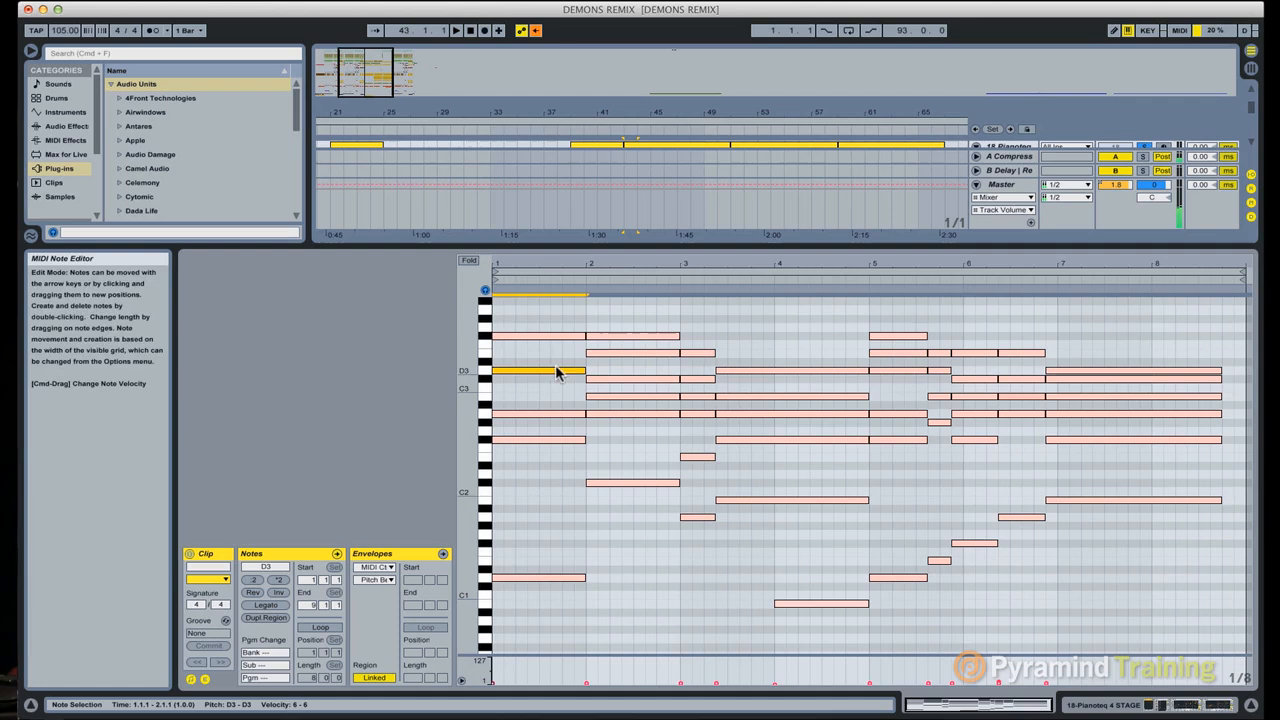
click(538, 414)
click(527, 577)
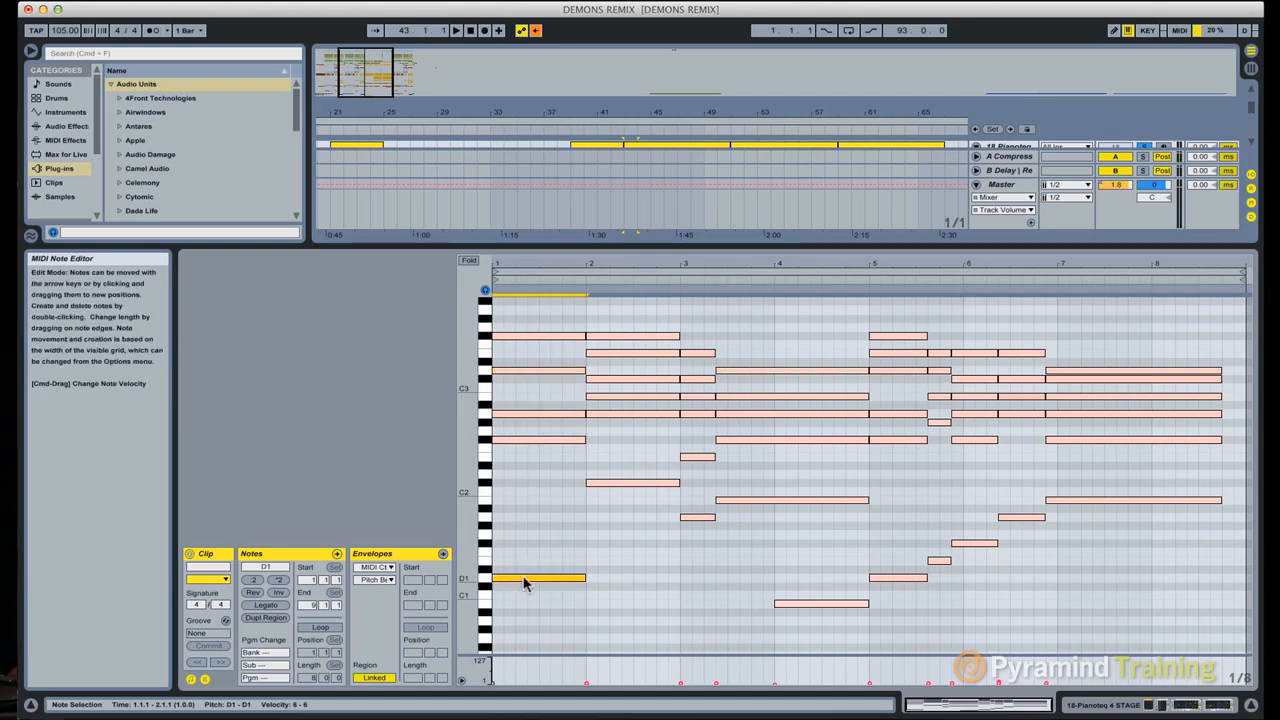
click(541, 440)
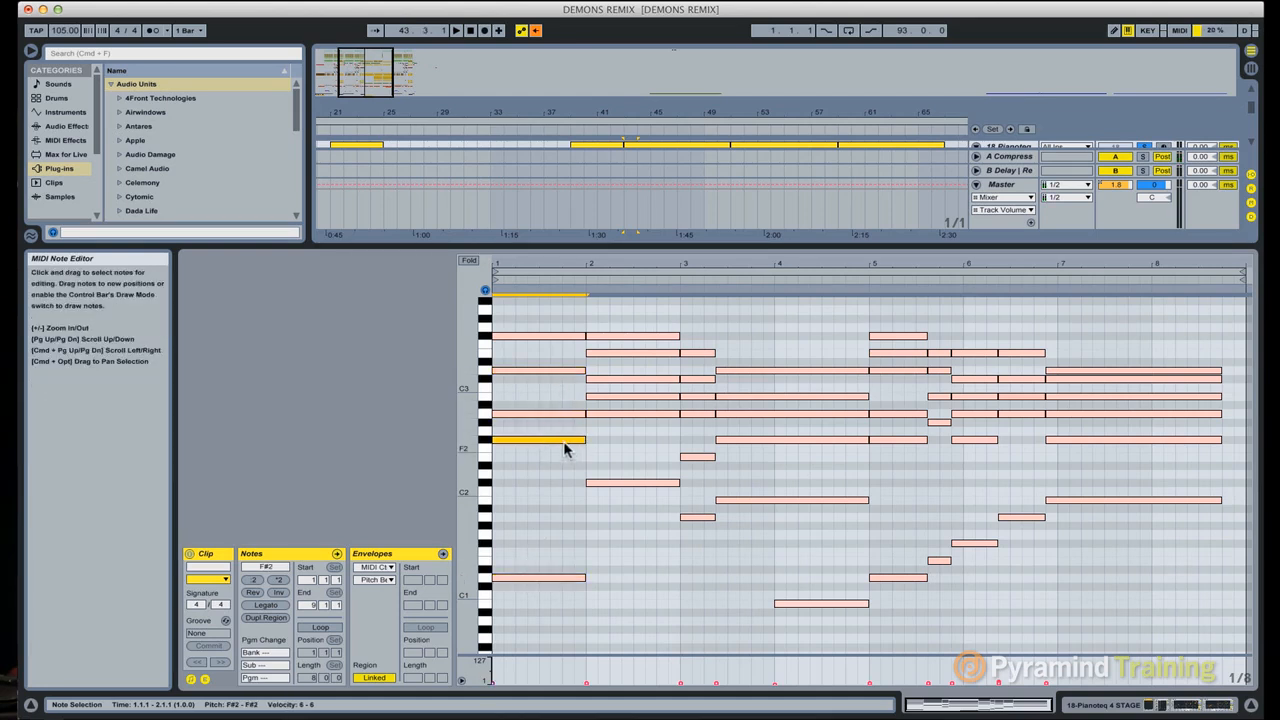
Step: Try a copied note in the first chord at A2, C#3, D3 and E3, and delete it
mouse_move(564, 442)
mouse_down()
mouse_move(573, 468)
mouse_move(562, 421)
mouse_up()
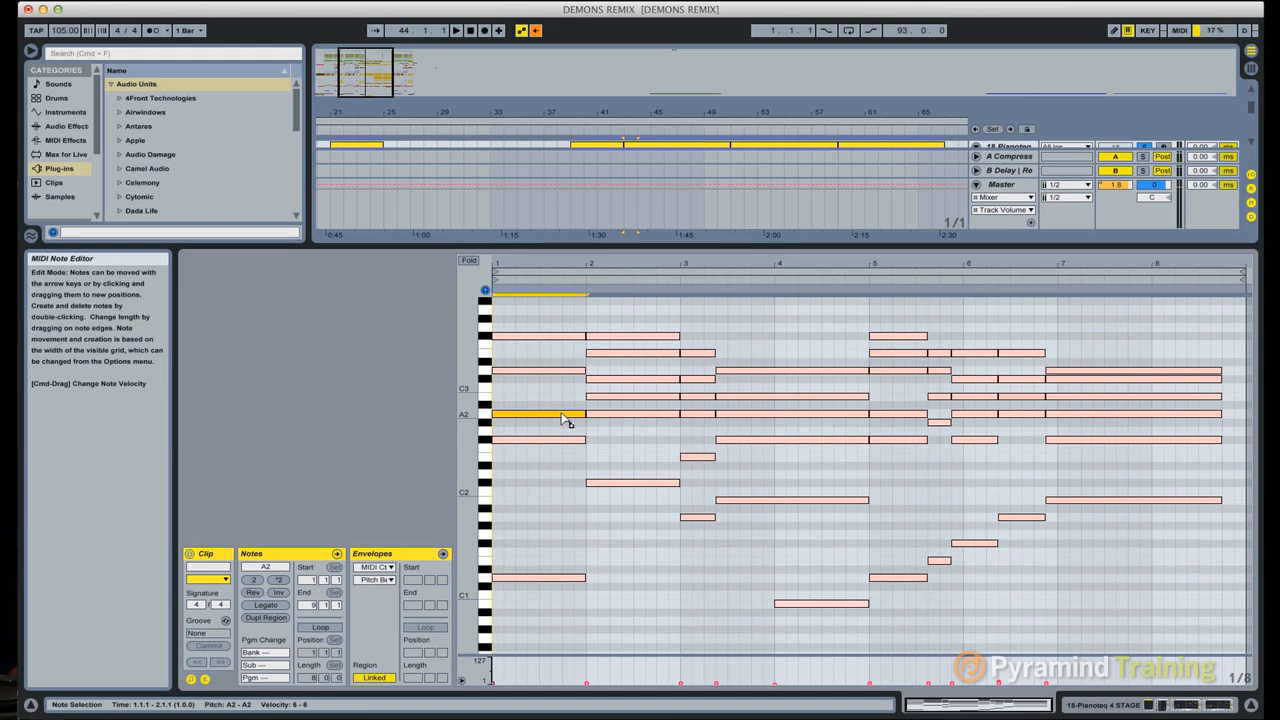
drag(563, 412, 563, 388)
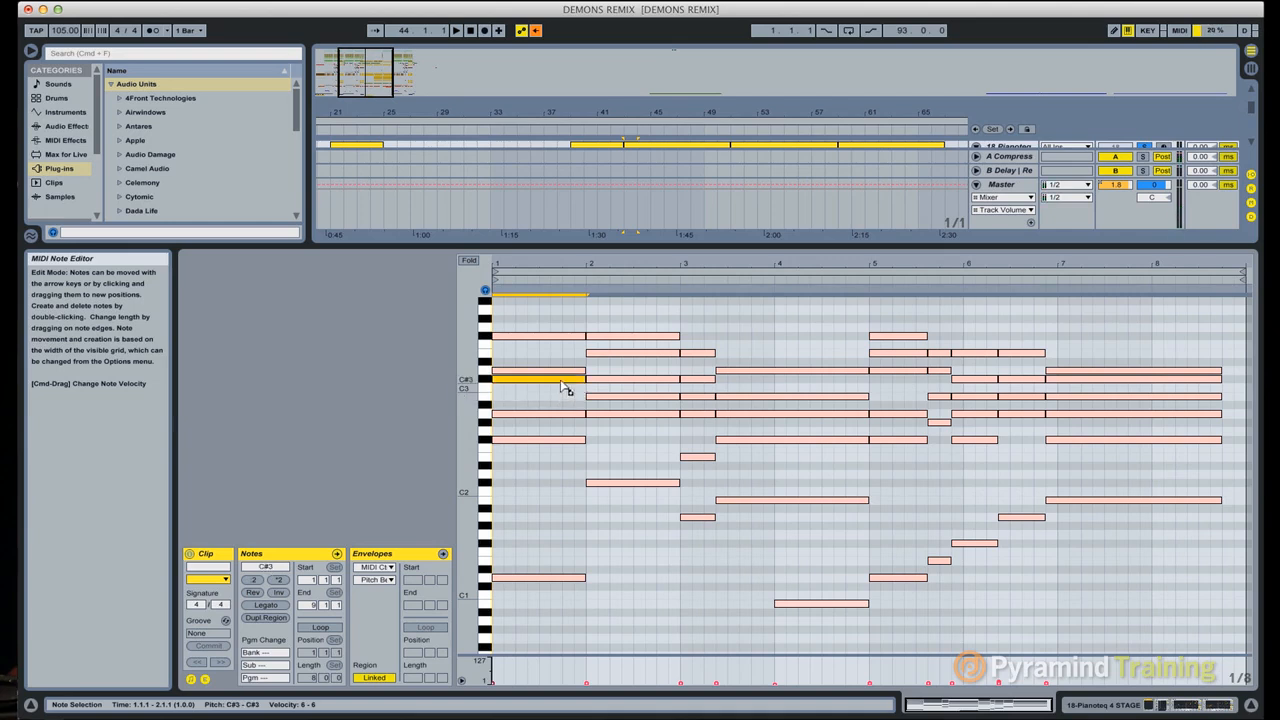
key(Up)
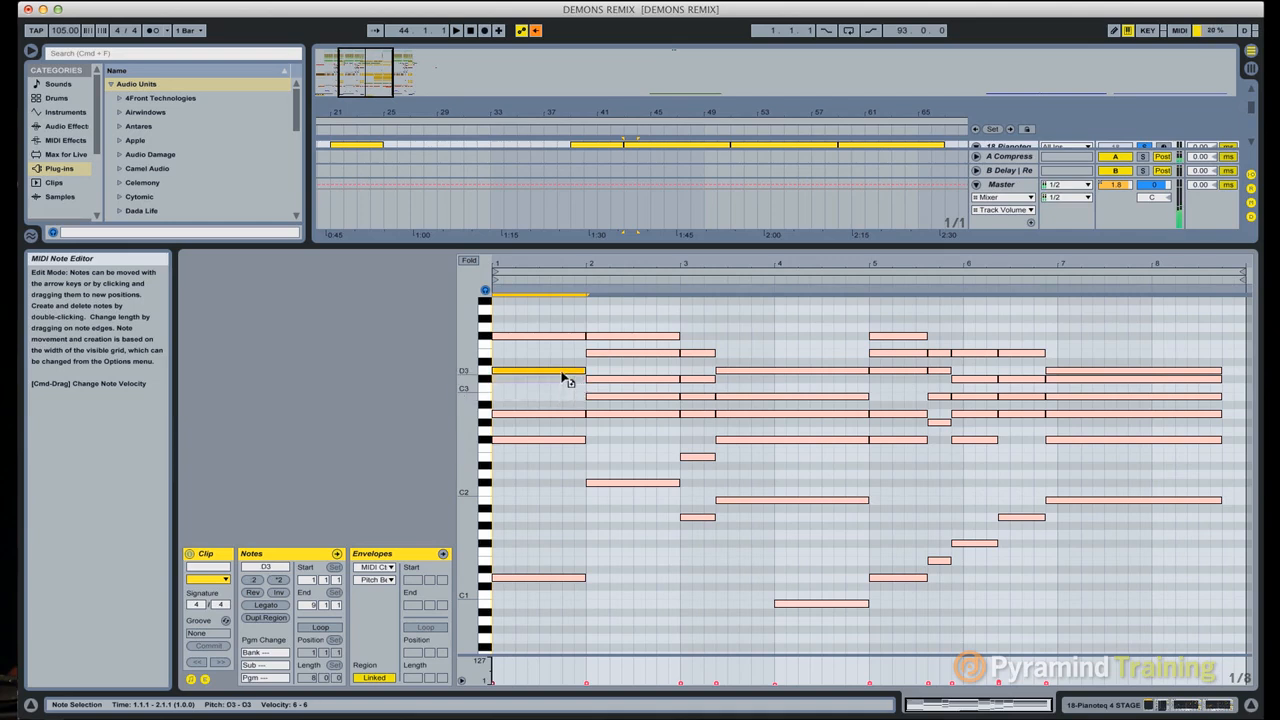
drag(563, 375, 563, 360)
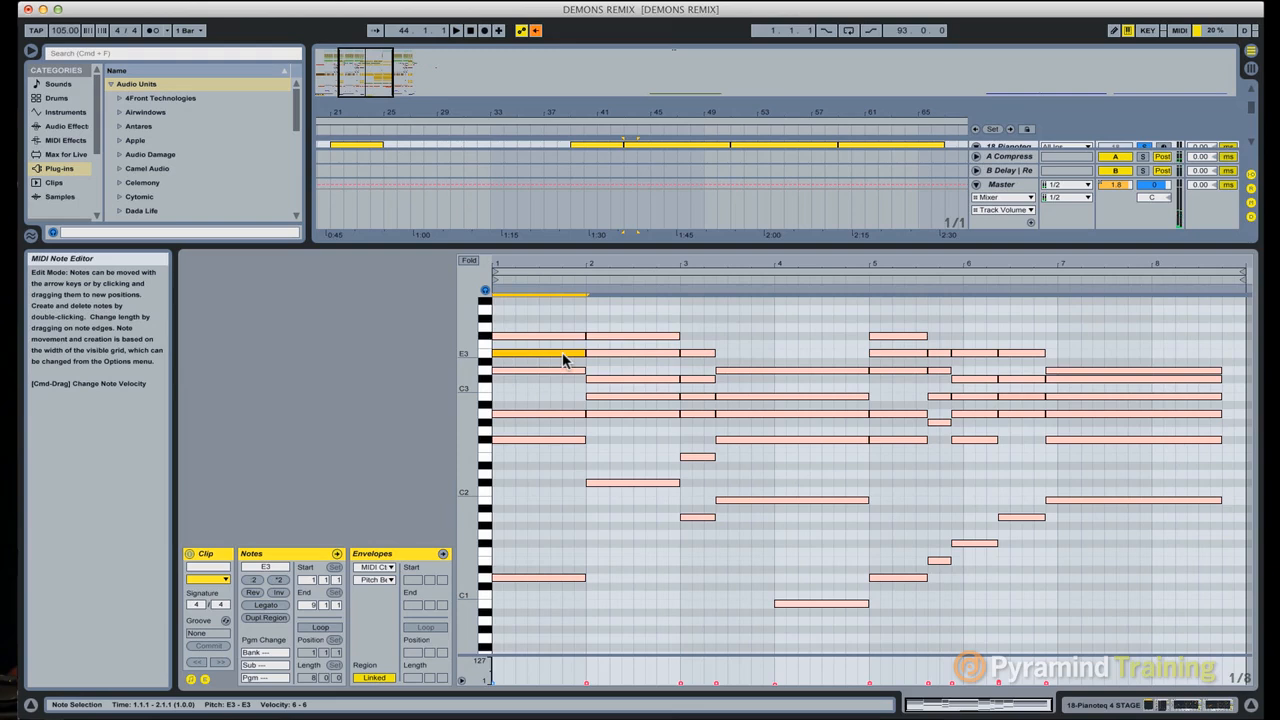
key(Delete)
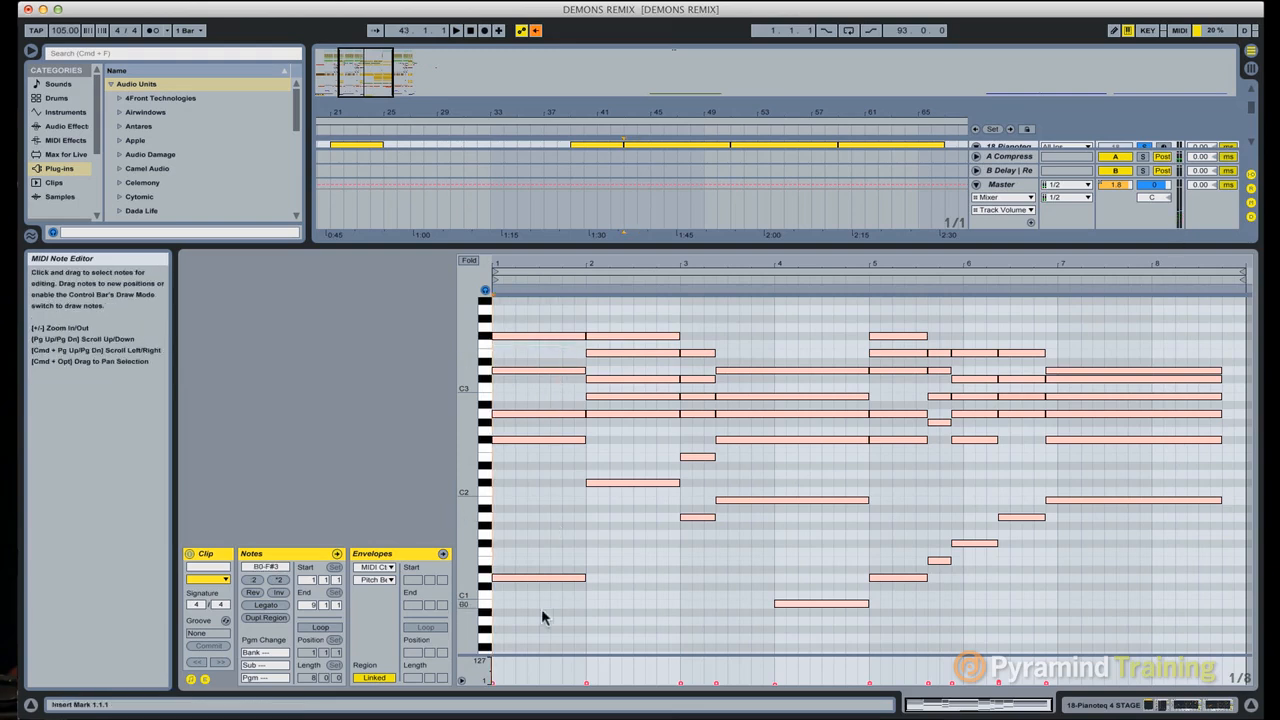
Step: Audition the first chord without E3, and restore the one-bar E3 note to hear the full chord
drag(535, 626, 533, 105)
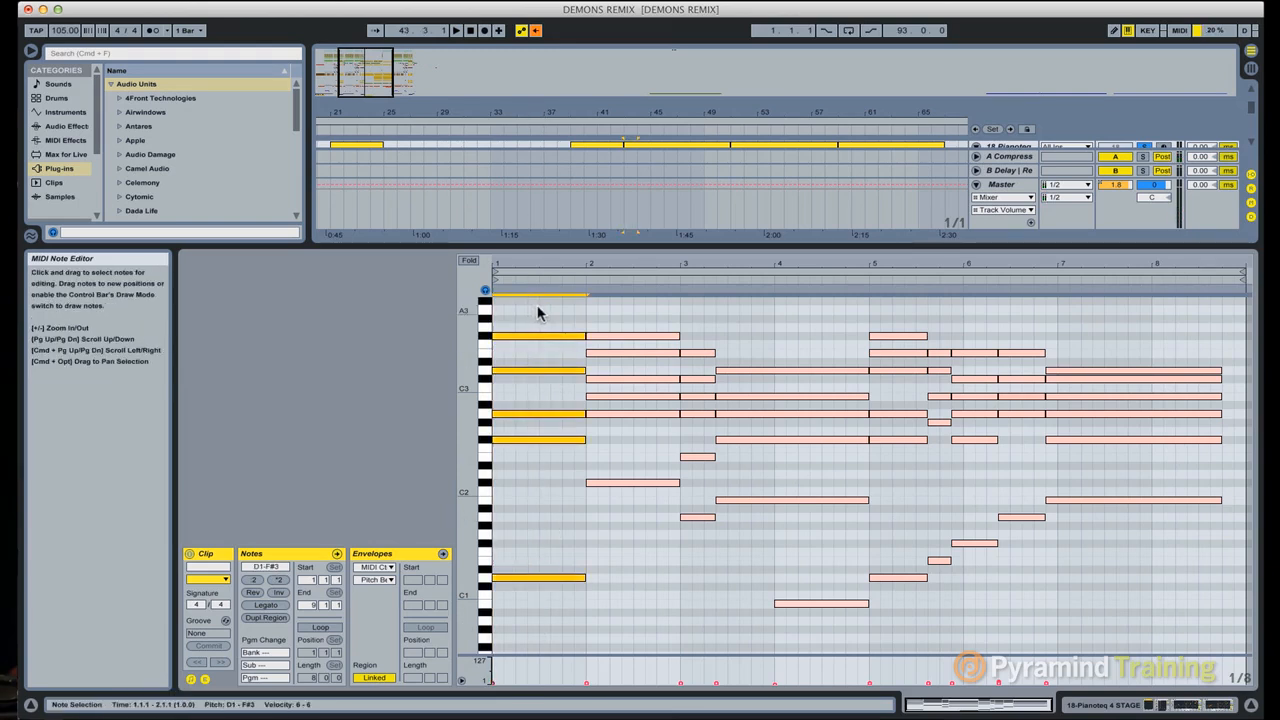
drag(538, 307, 517, 670)
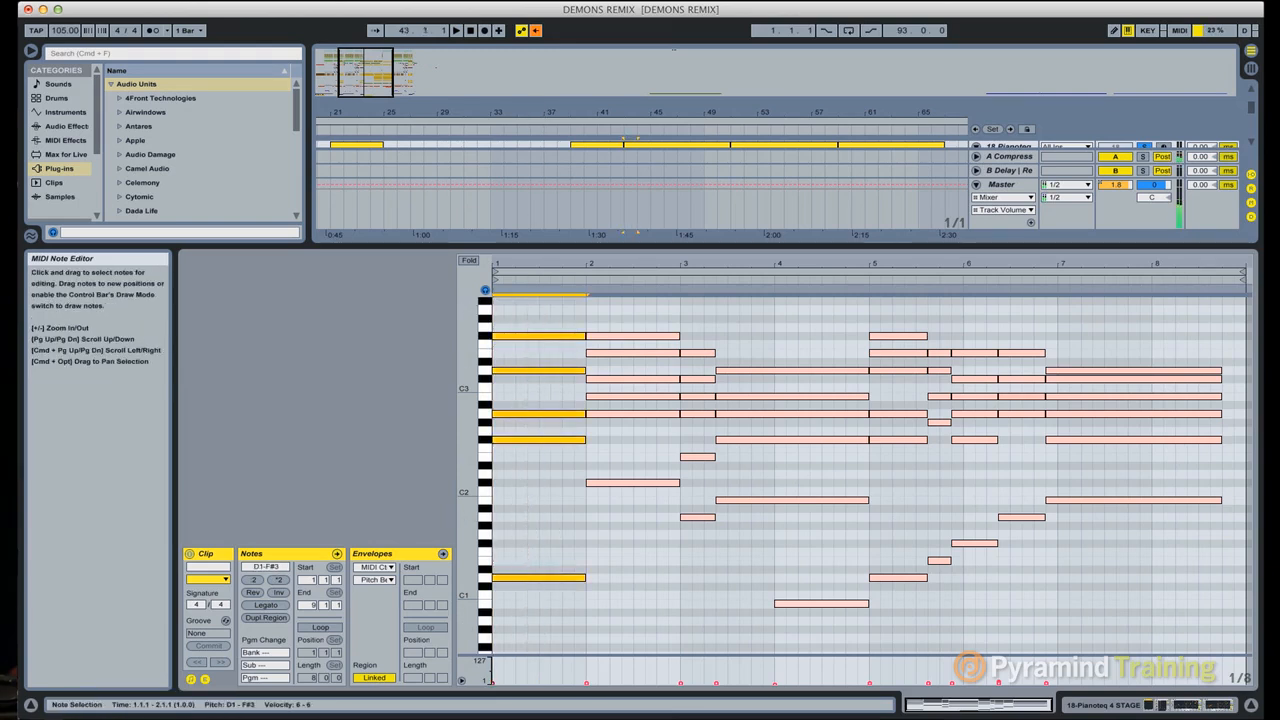
click(541, 351)
drag(532, 336, 540, 717)
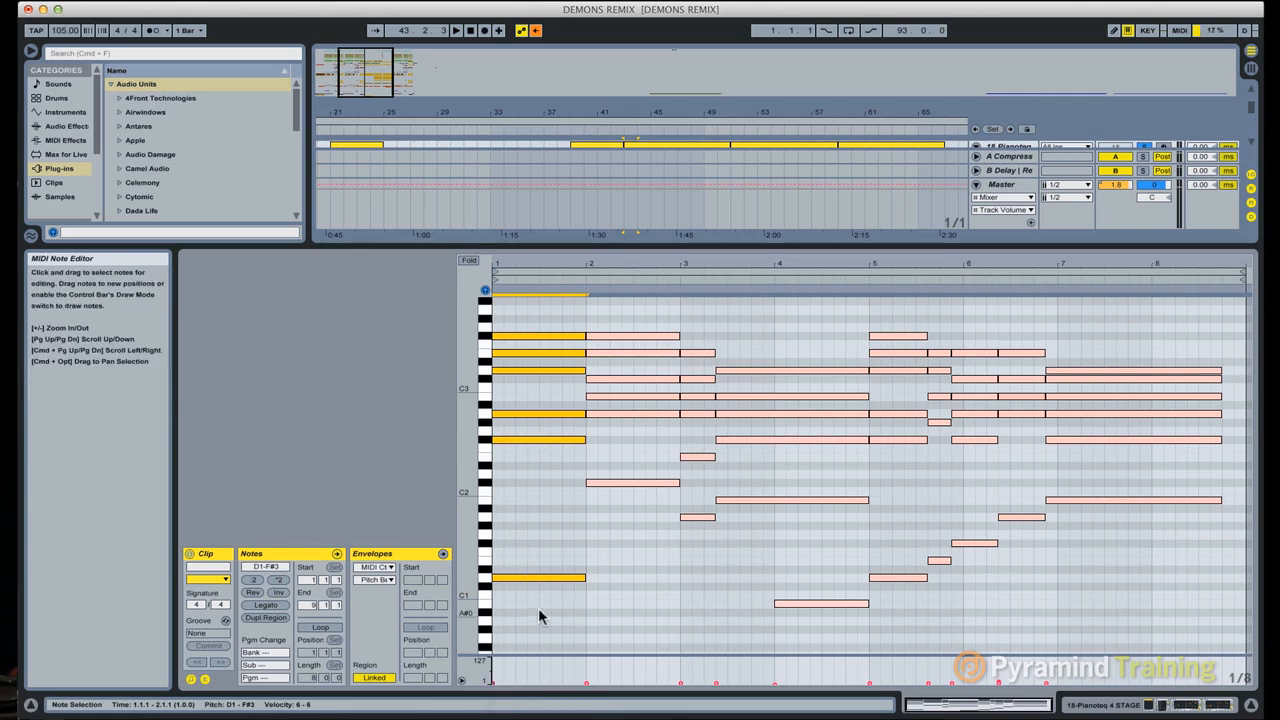
Step: Audition the bass notes under the first four chords of the clip in sequence
drag(535, 614, 553, 508)
drag(633, 530, 636, 440)
drag(681, 539, 694, 503)
drag(754, 534, 769, 449)
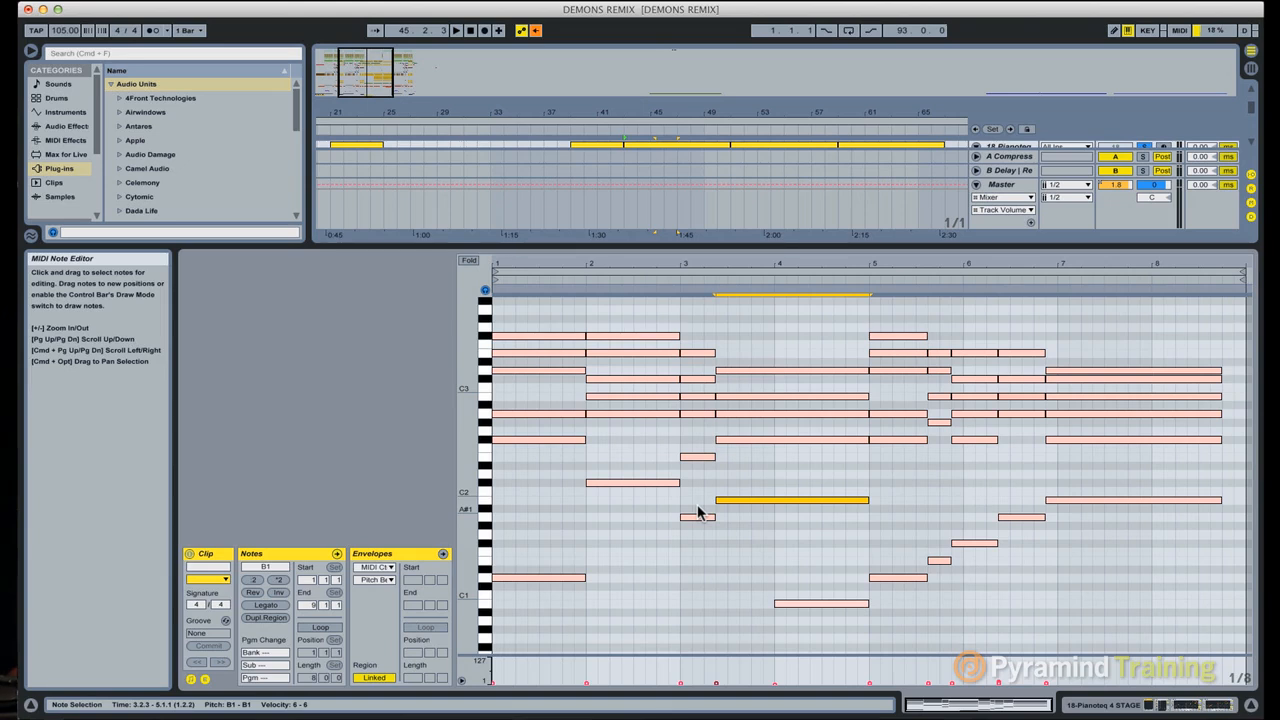
Step: Audition D3 and E3 in the first chord, followed by the complete first and second chords
click(545, 371)
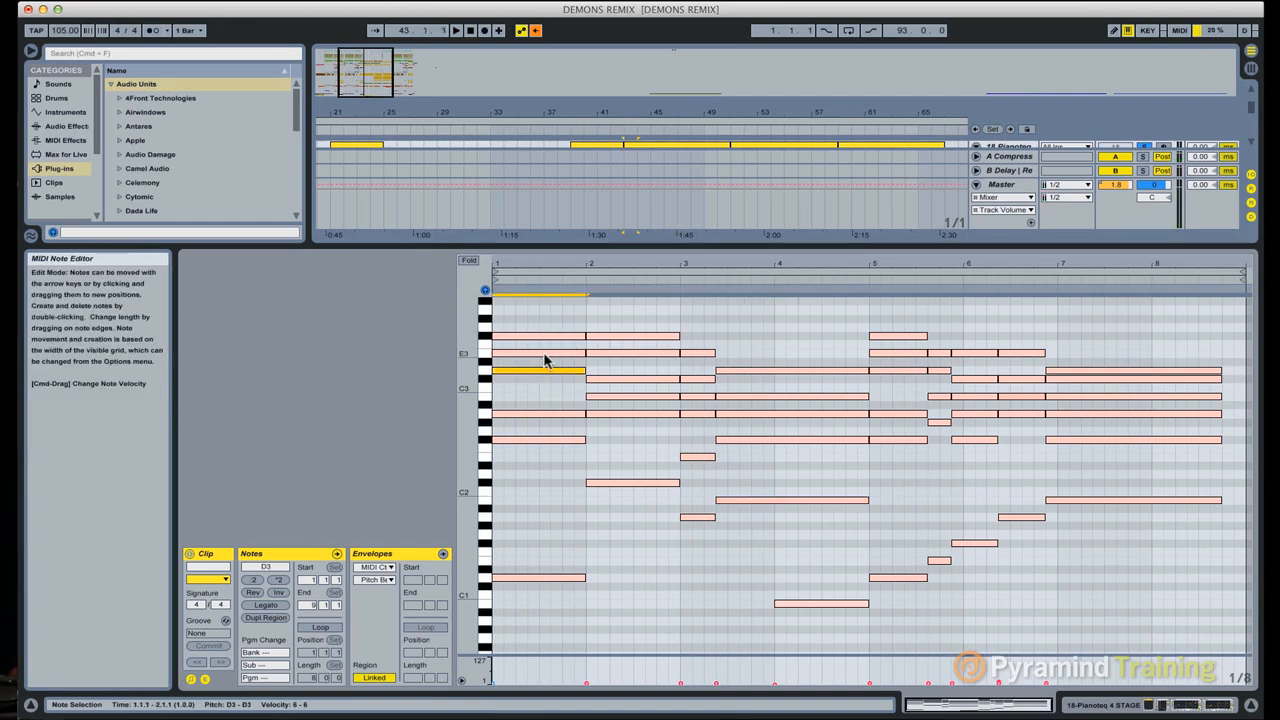
mouse_move(545, 371)
mouse_down()
mouse_move(551, 337)
mouse_move(548, 360)
mouse_up()
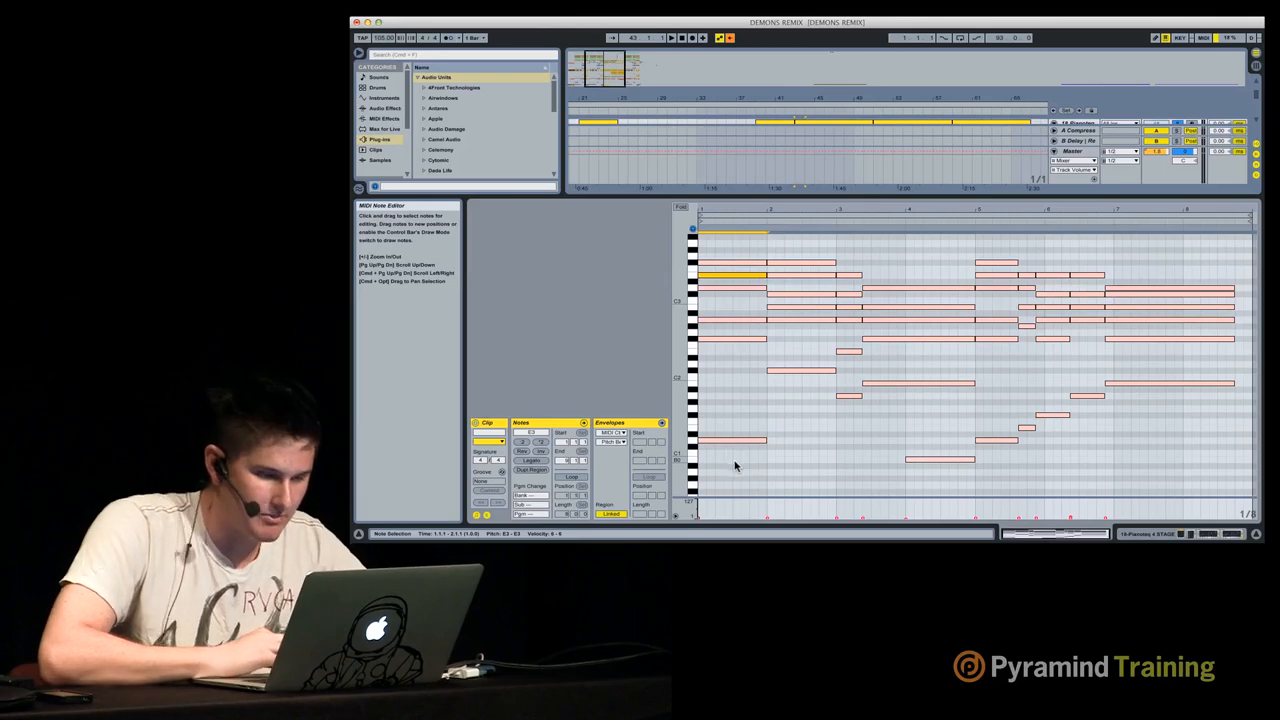
drag(734, 460, 742, 77)
drag(798, 418, 812, 236)
drag(815, 391, 816, 203)
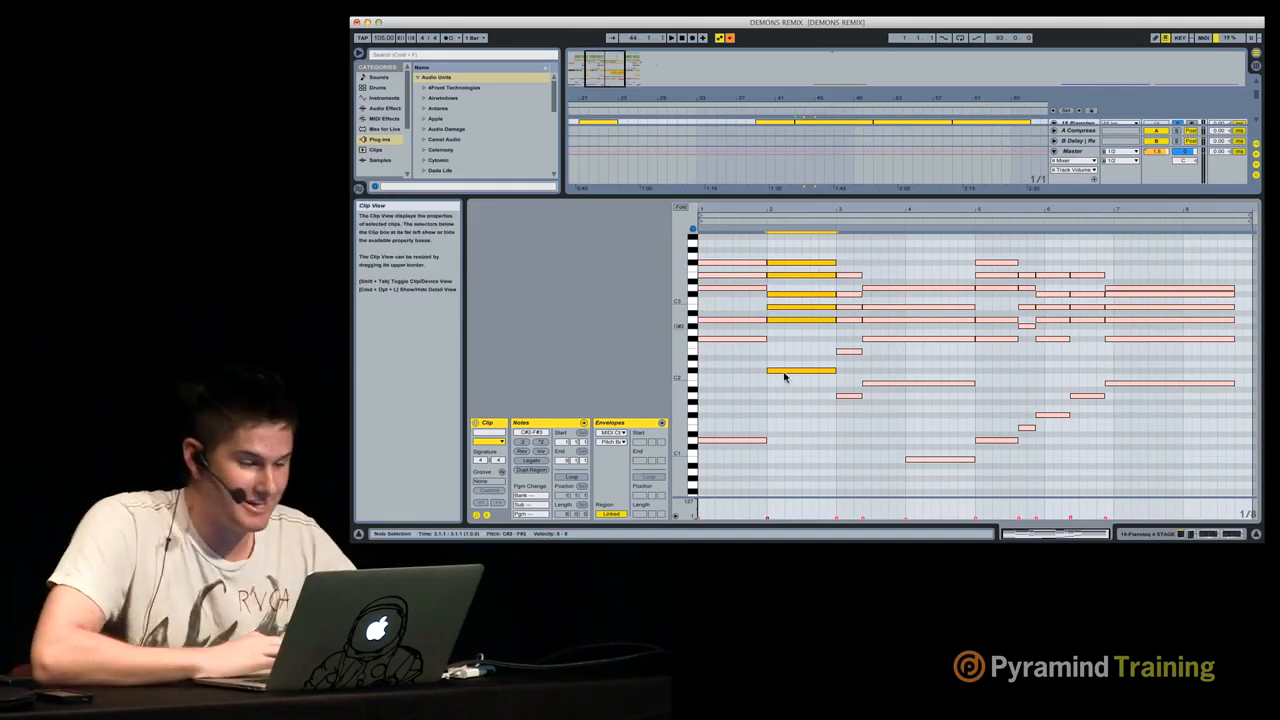
click(795, 403)
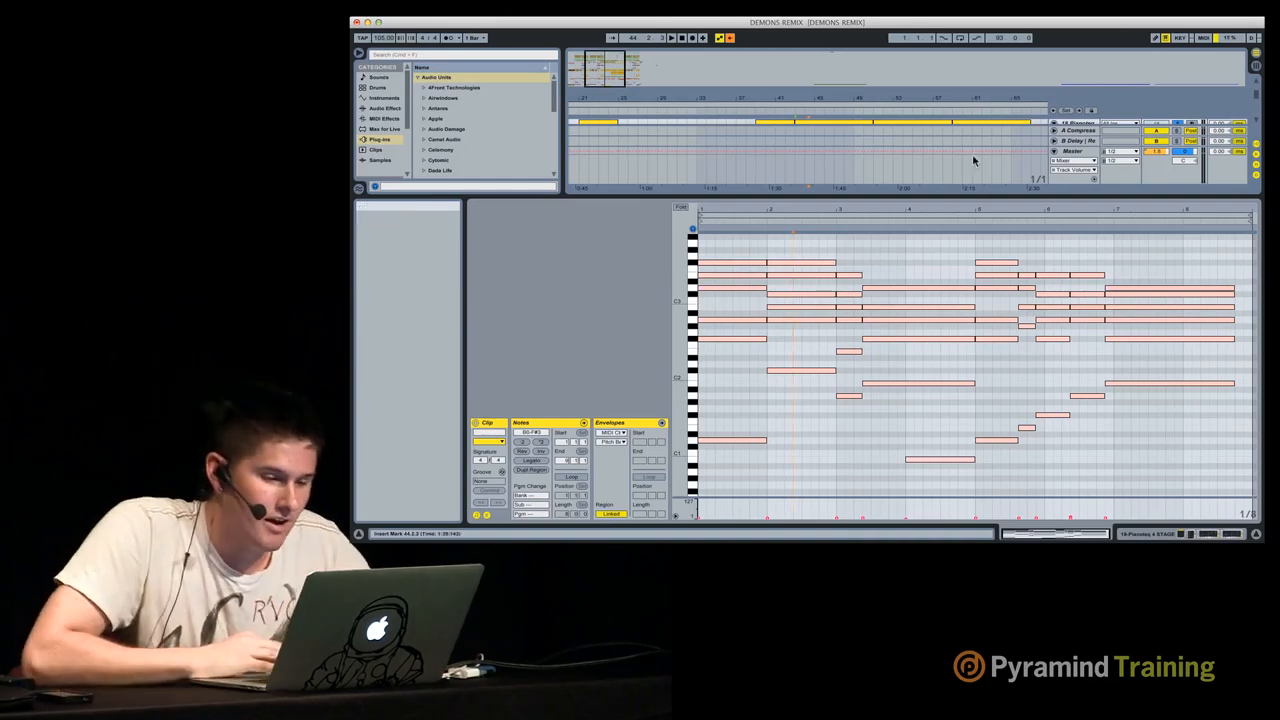
Step: Hide the note editor and open the Pianoteq 4 STAGE plug-in window from the 18 Pianoteq track, clearing its welcome screen
key(super+alt+l)
scroll(1060, 180, up, 2)
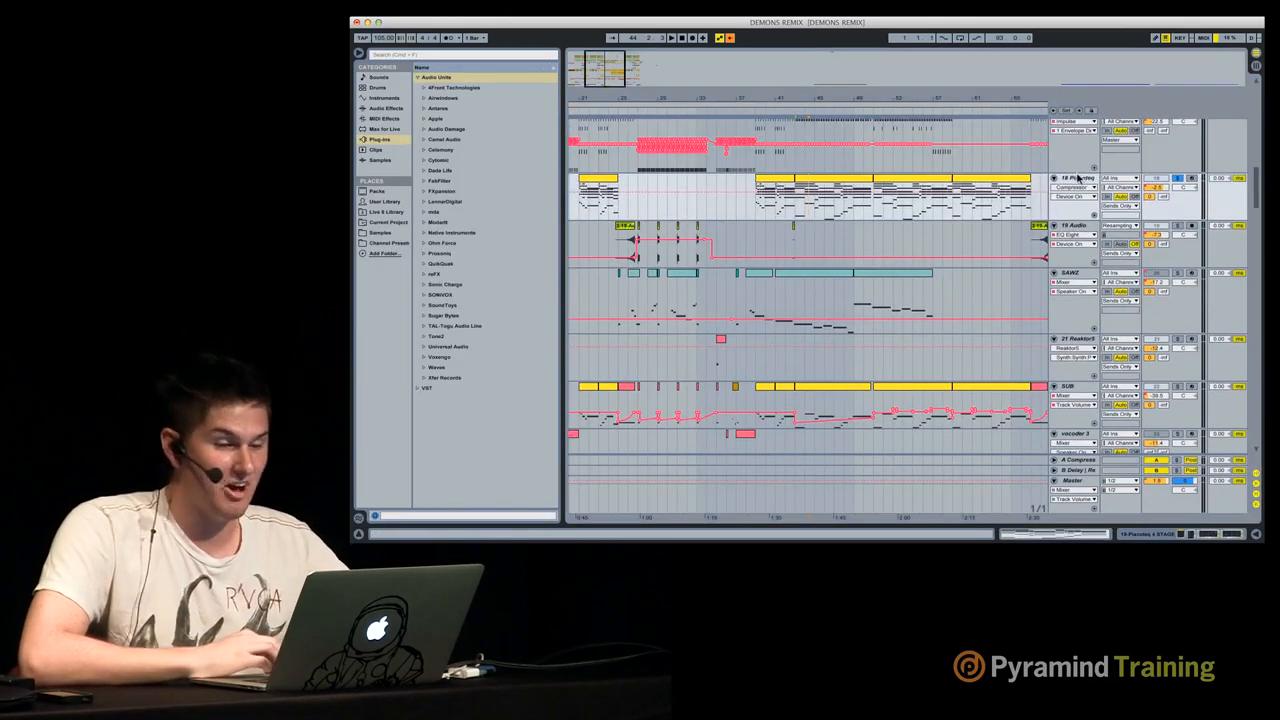
double_click(1087, 178)
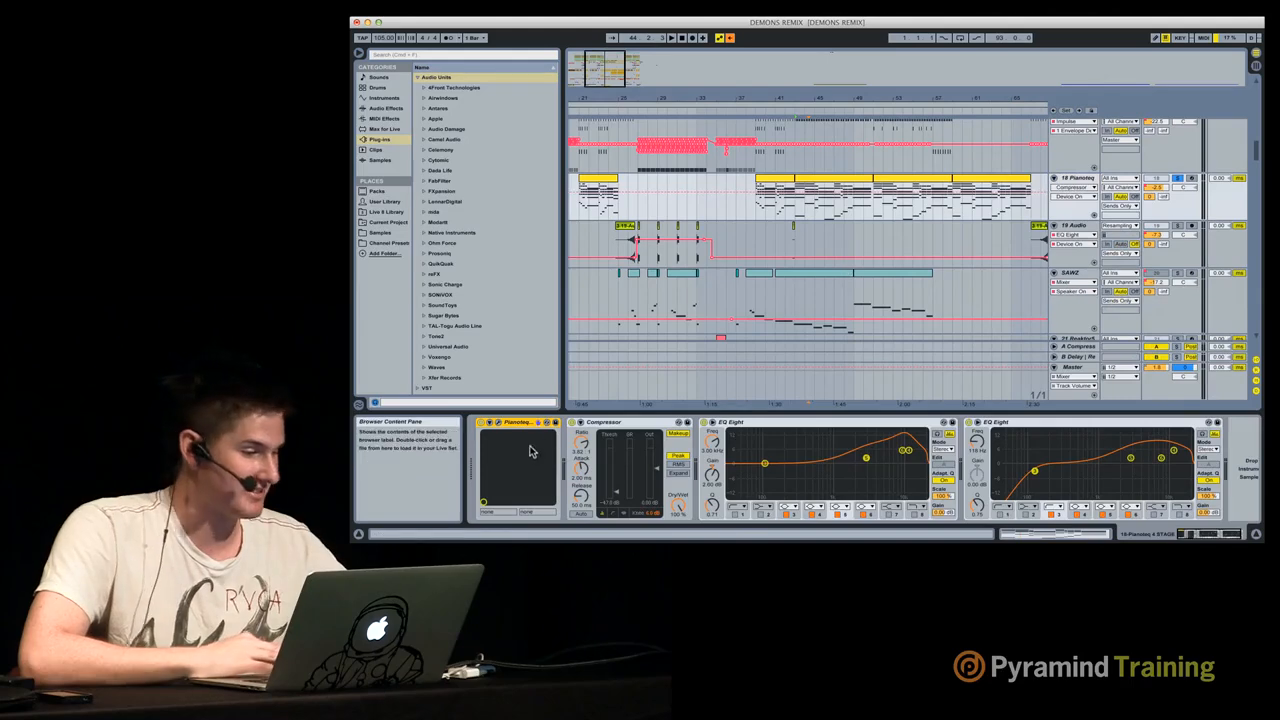
click(498, 423)
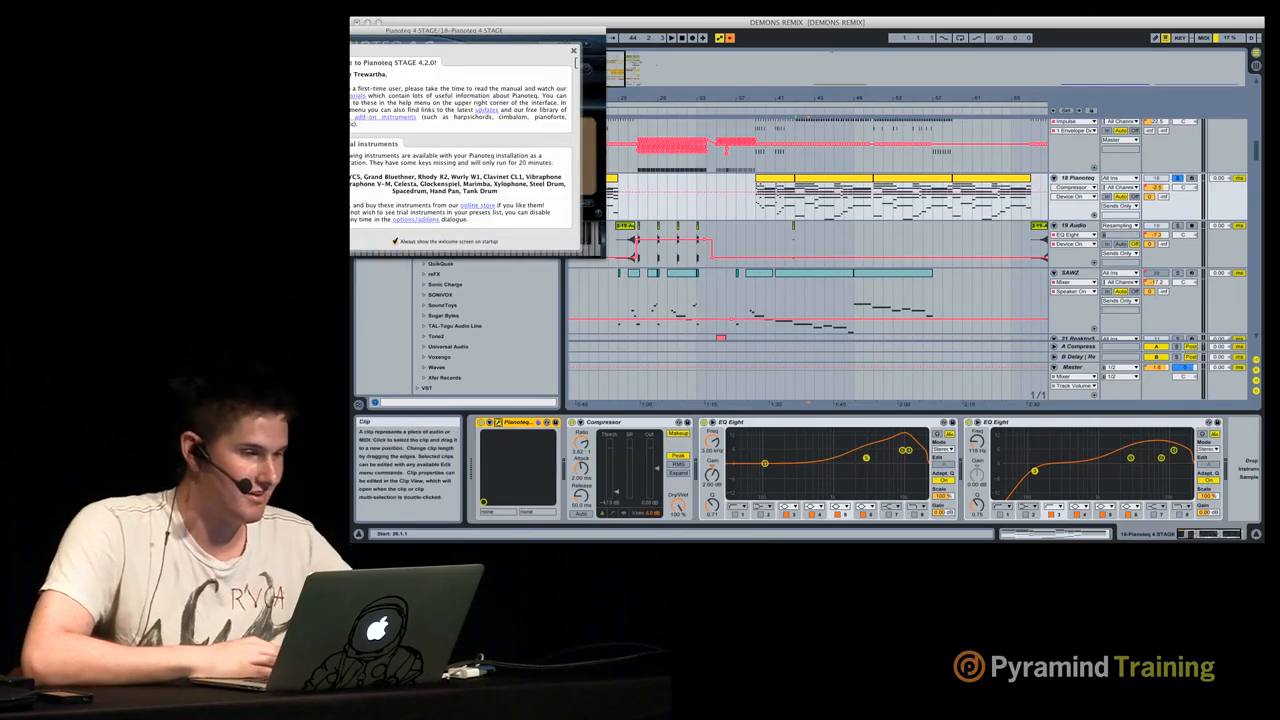
drag(535, 32, 957, 198)
drag(838, 250, 845, 257)
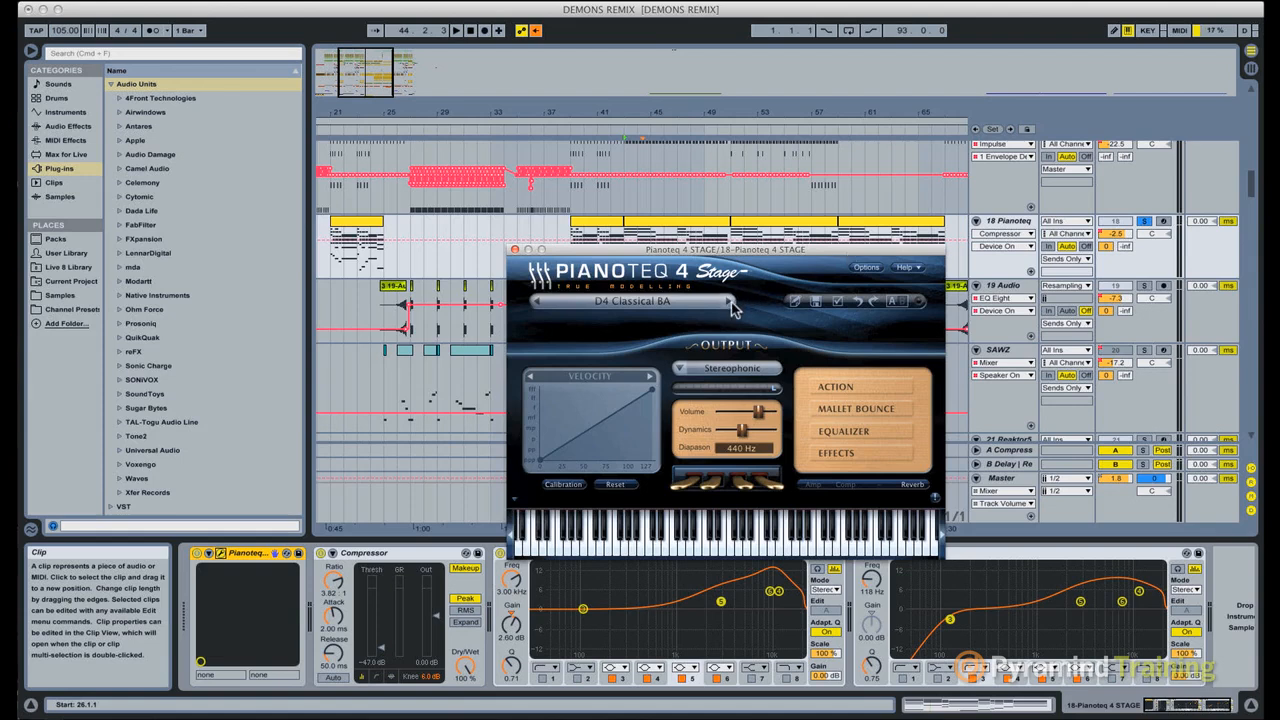
Step: Play the piano clip from bar 39 while stepping through the presets D4 Classical AB, D4 Jazz BA and D4 Pop to D4 Cinematic
click(596, 221)
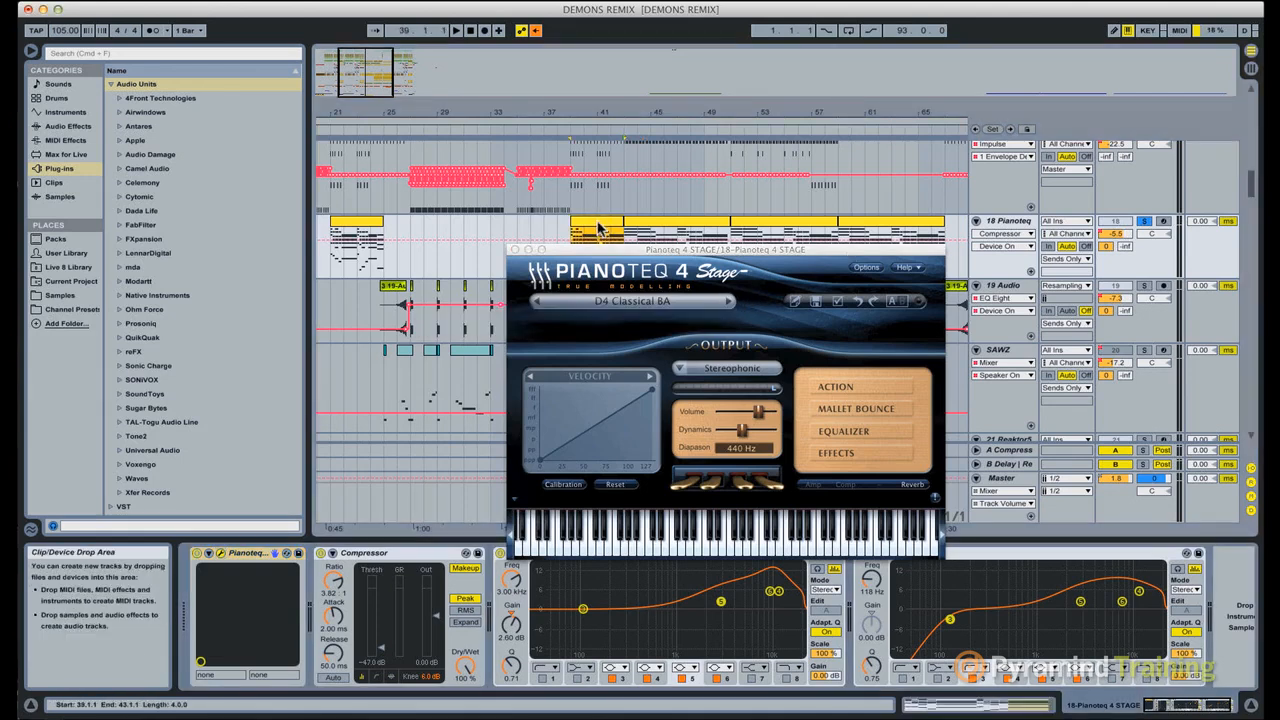
key(space)
click(667, 222)
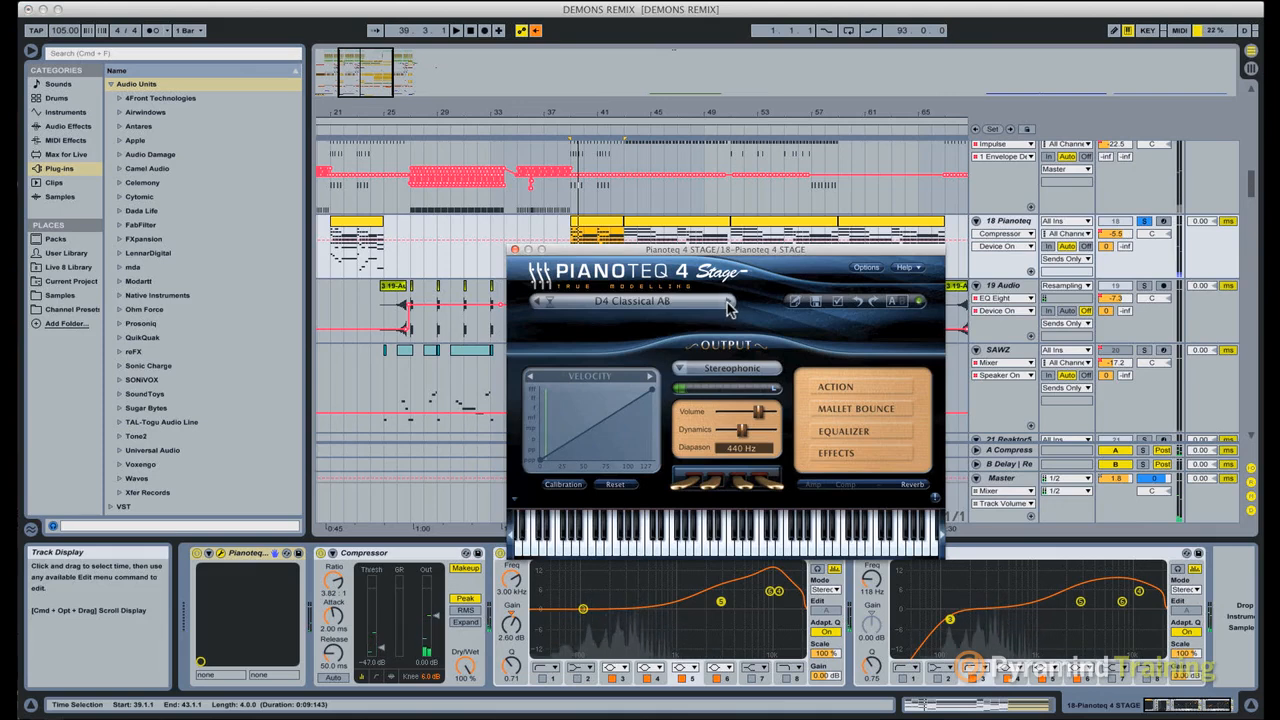
click(727, 302)
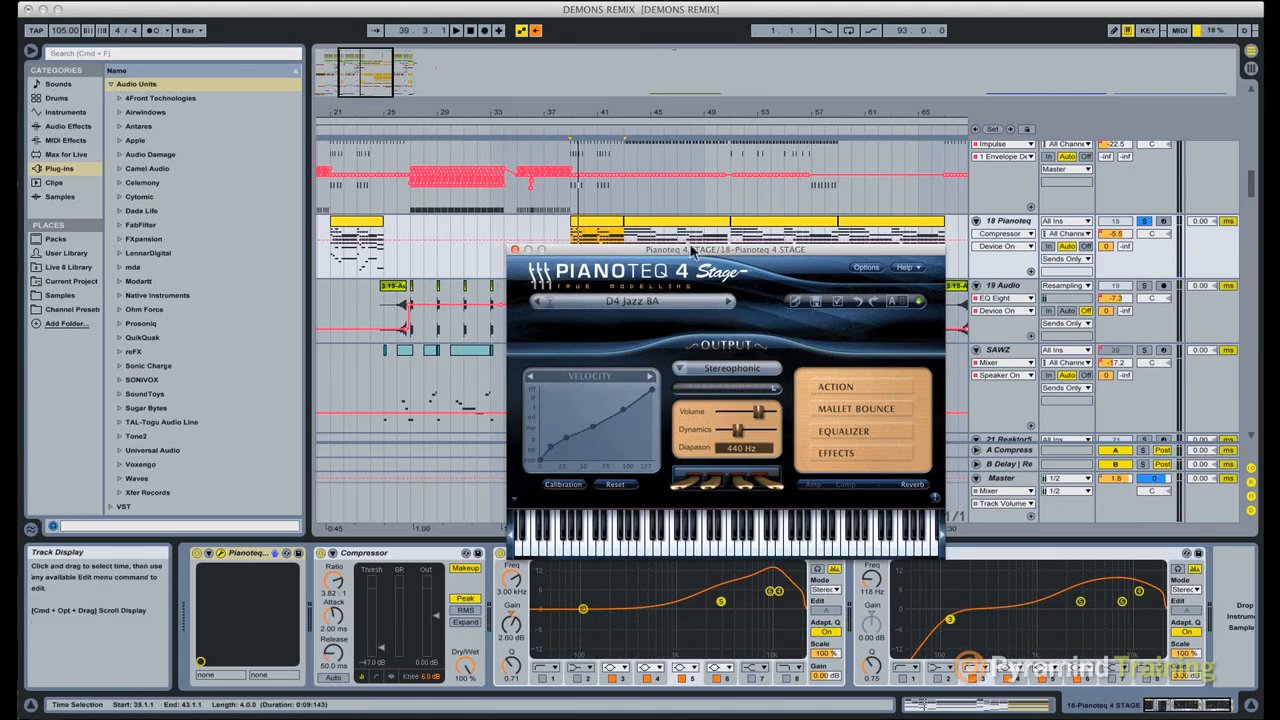
click(616, 226)
key(space)
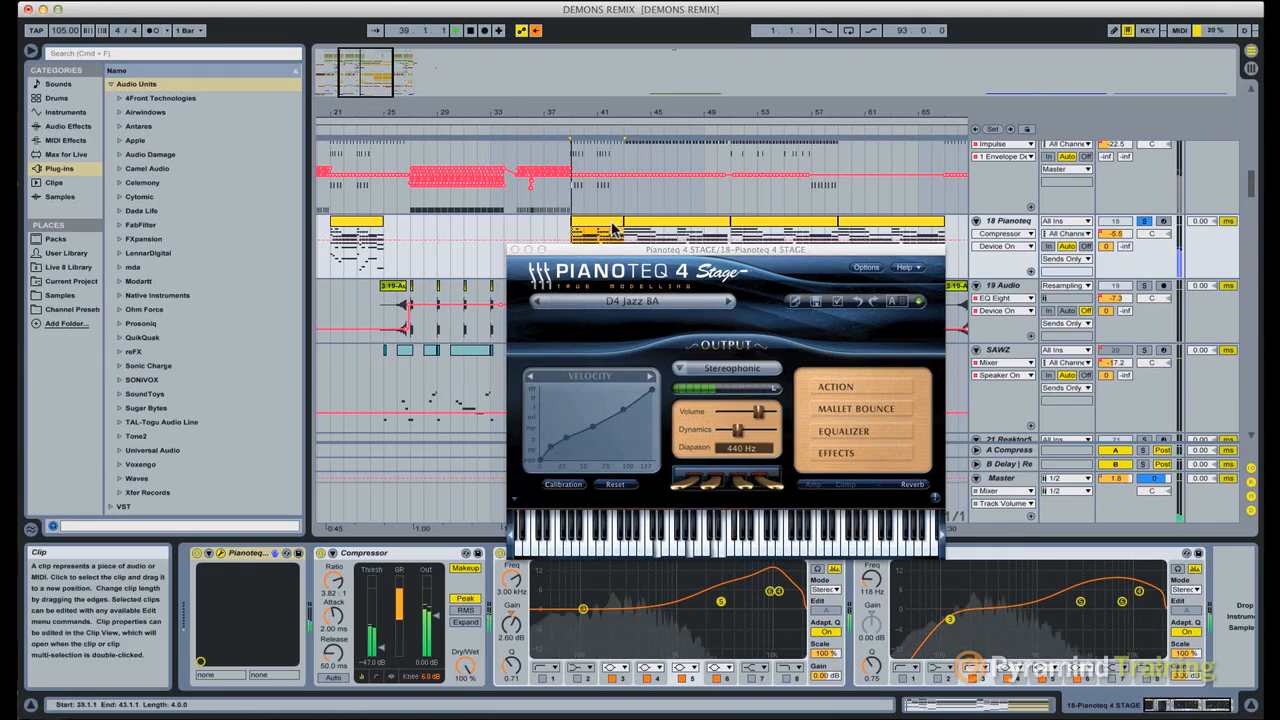
click(727, 302)
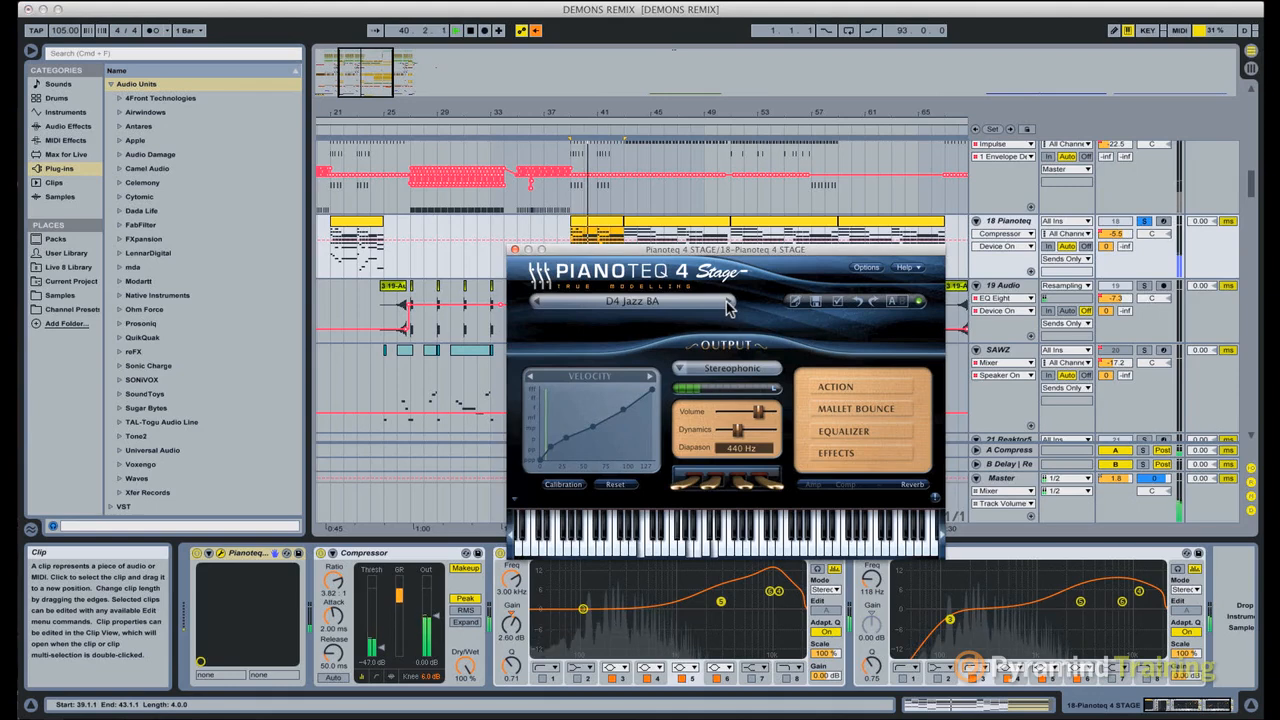
click(729, 303)
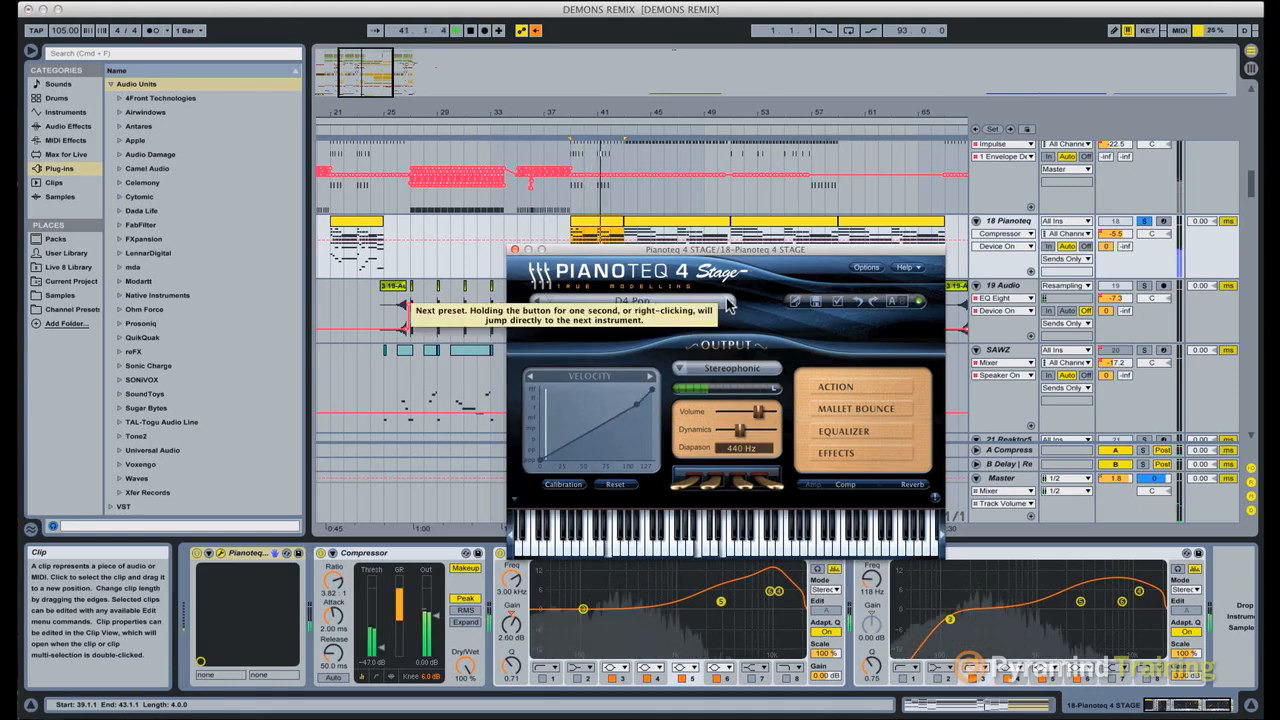
click(729, 303)
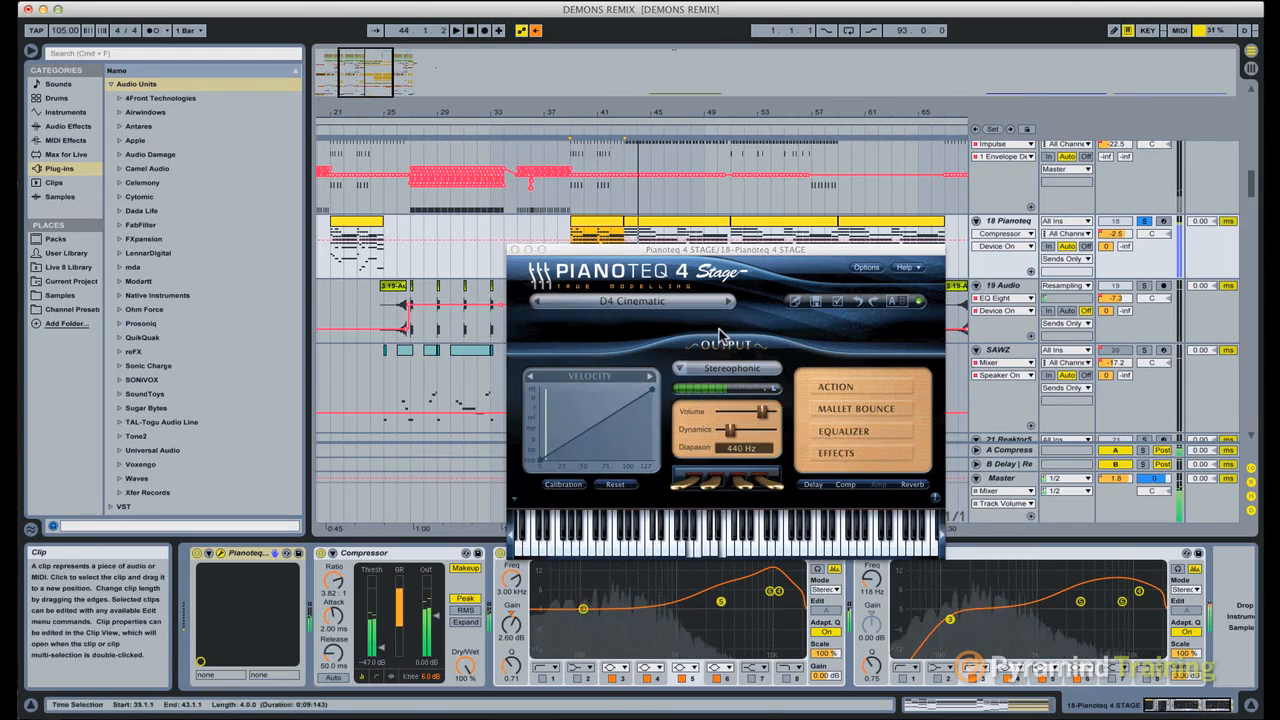
Step: Turn off the D4 Cinematic preset's reverb, inspect its effects and equalizer settings, and close the plug-in window
click(912, 485)
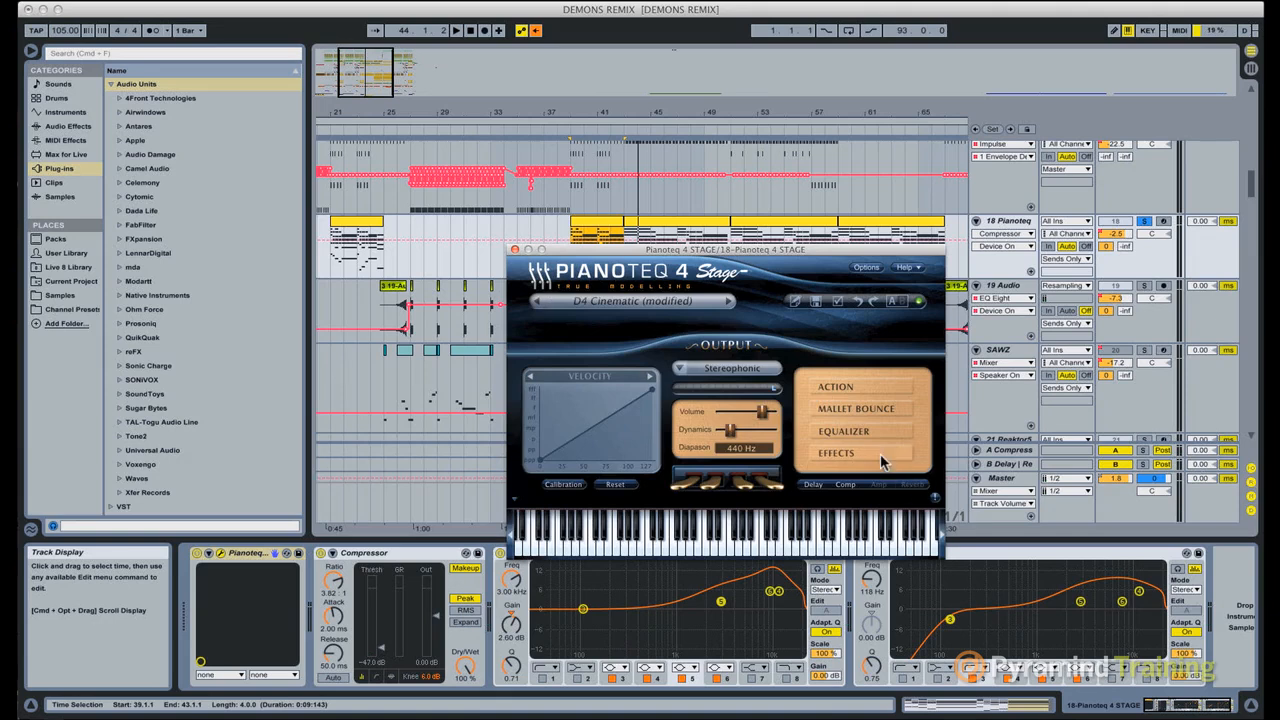
click(880, 453)
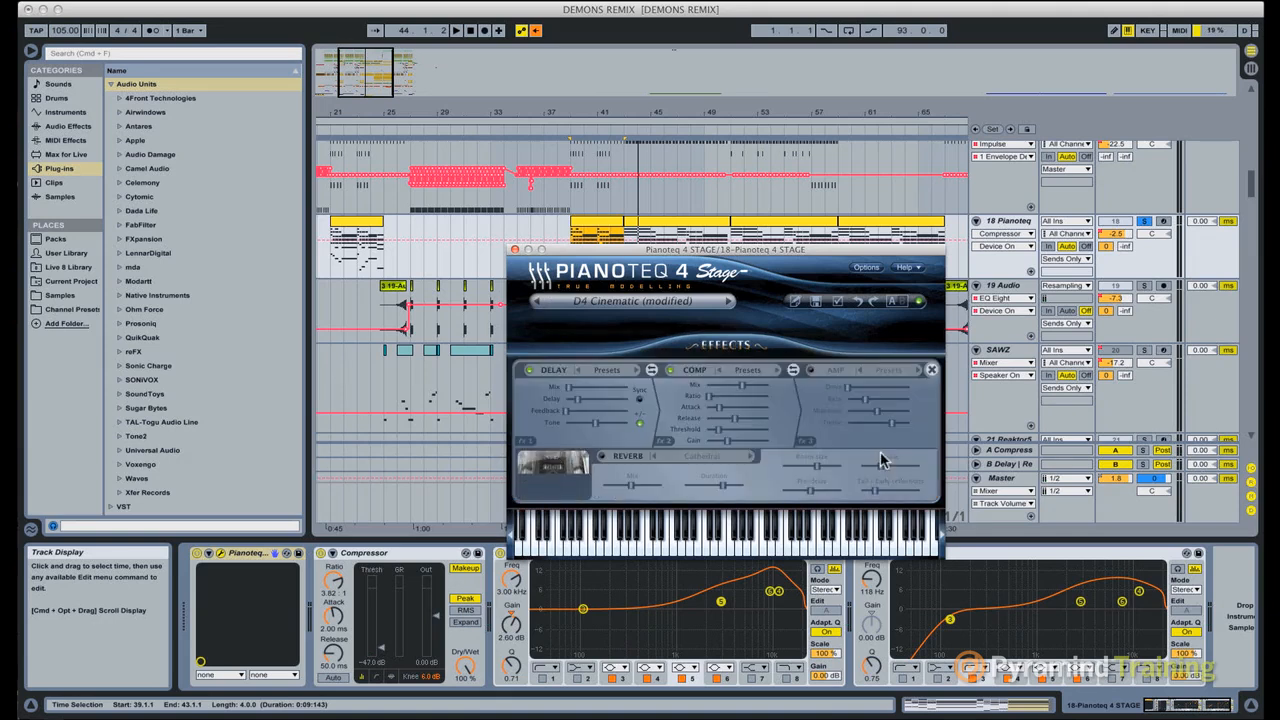
click(930, 370)
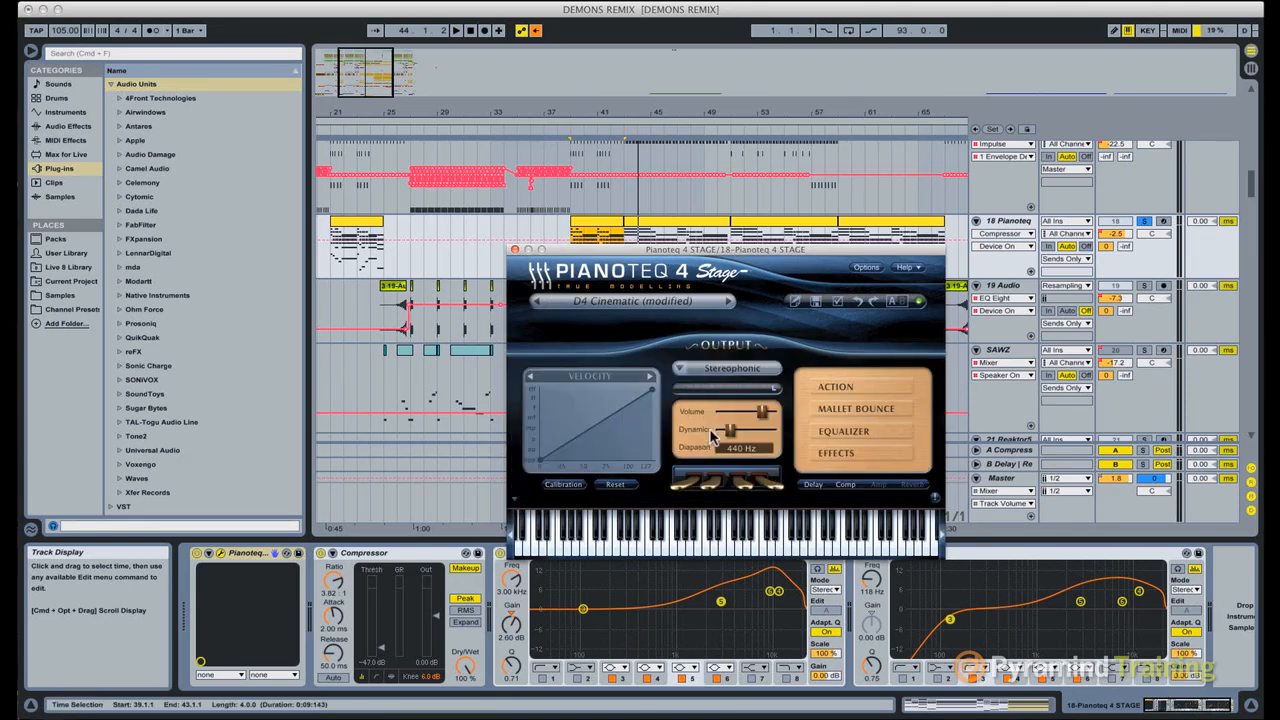
click(880, 433)
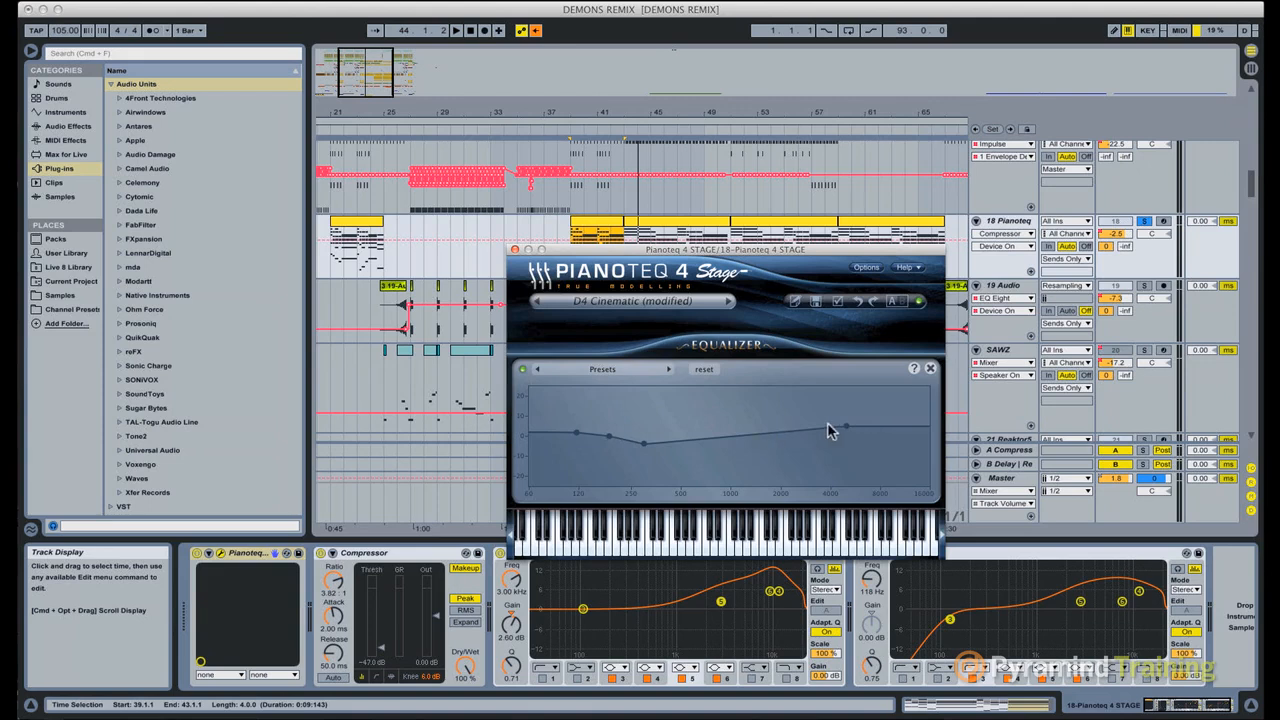
click(929, 368)
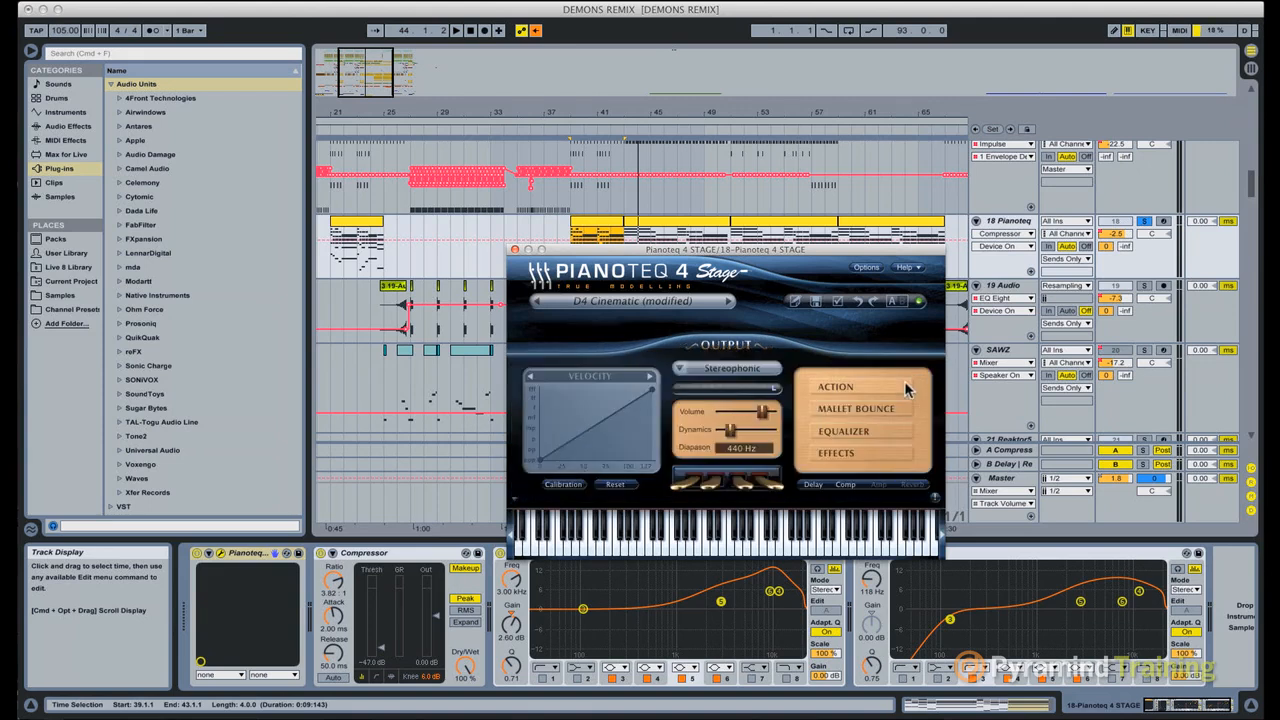
click(515, 251)
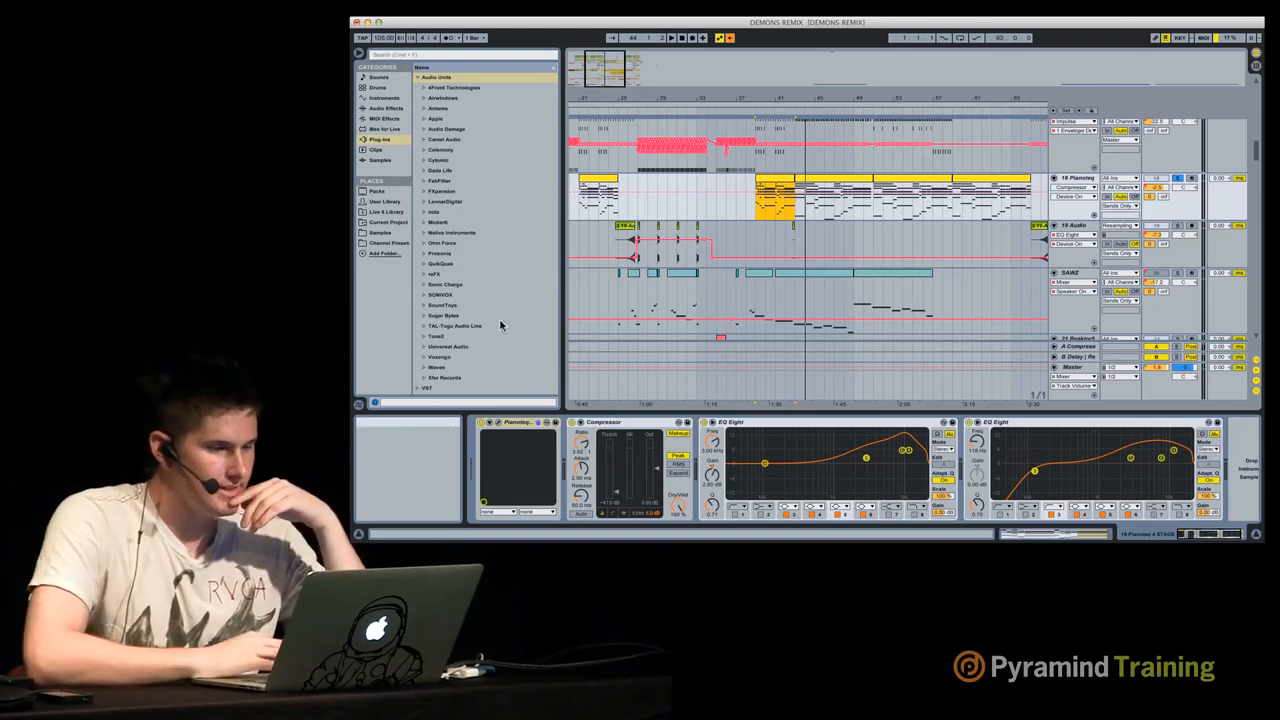
Step: Open the notes of the piano clip at bar 39, examine its first bass note D2, and hide the note editor
click(777, 181)
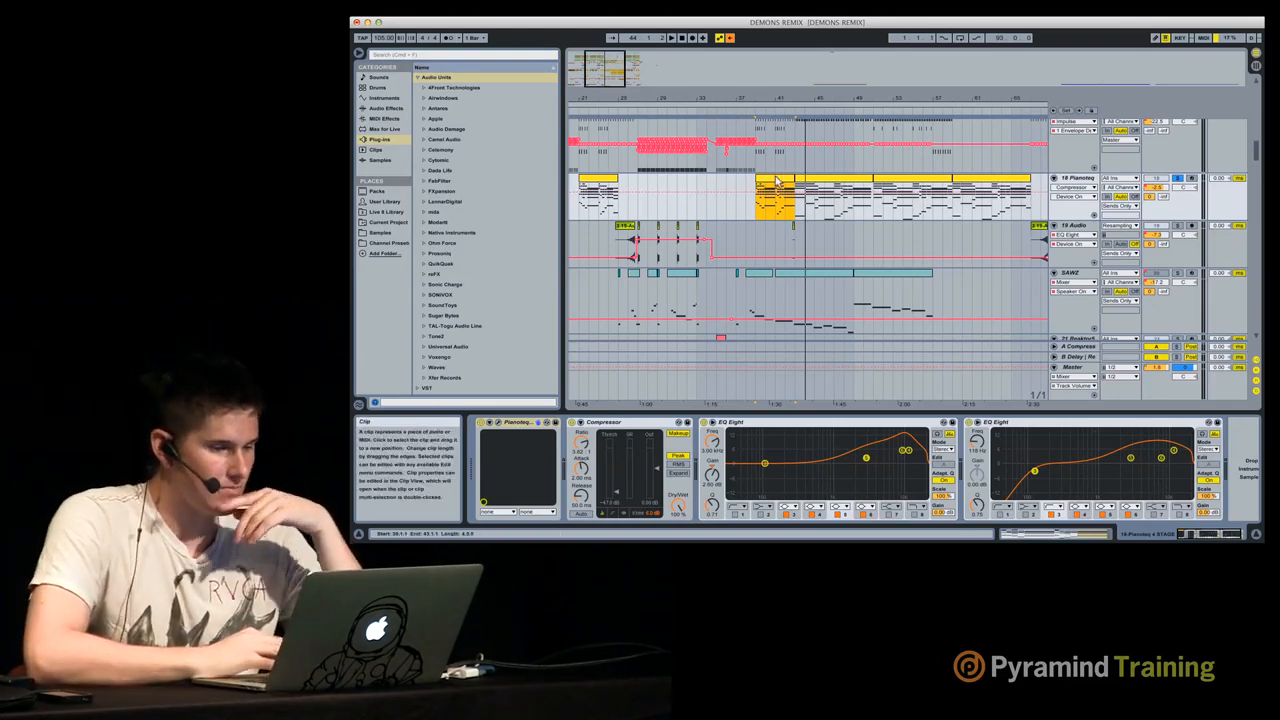
double_click(777, 181)
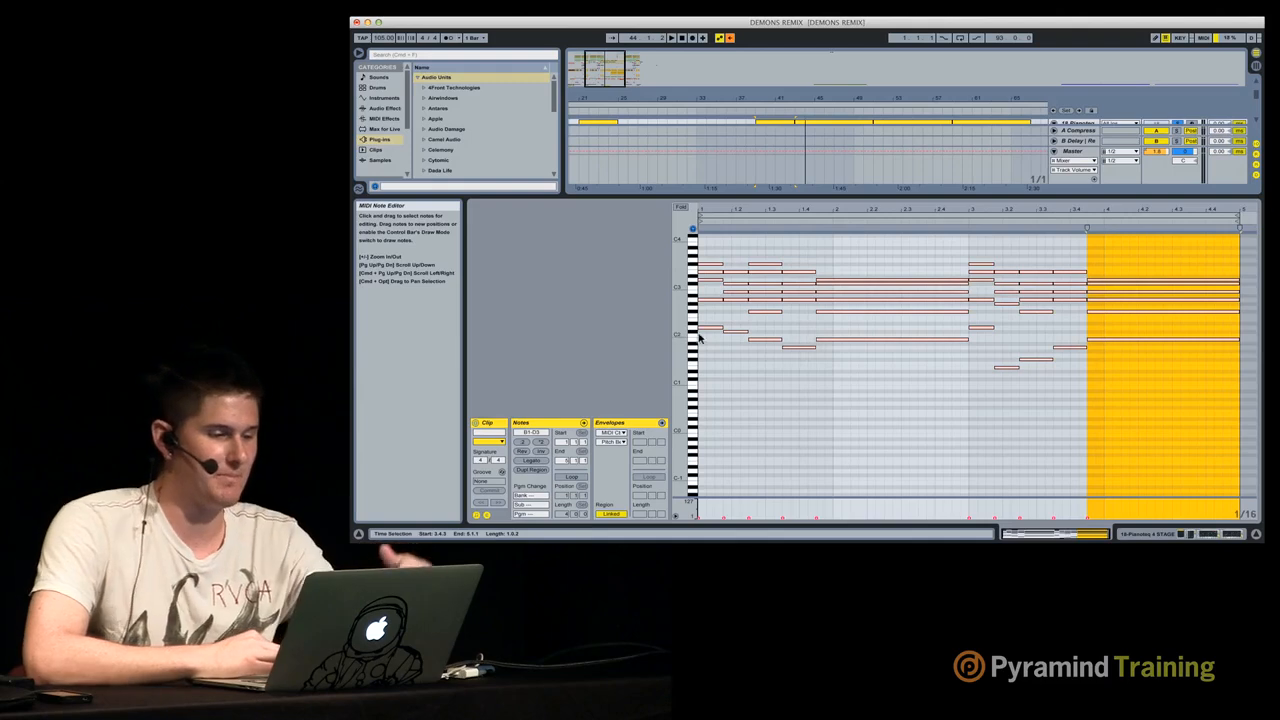
click(713, 330)
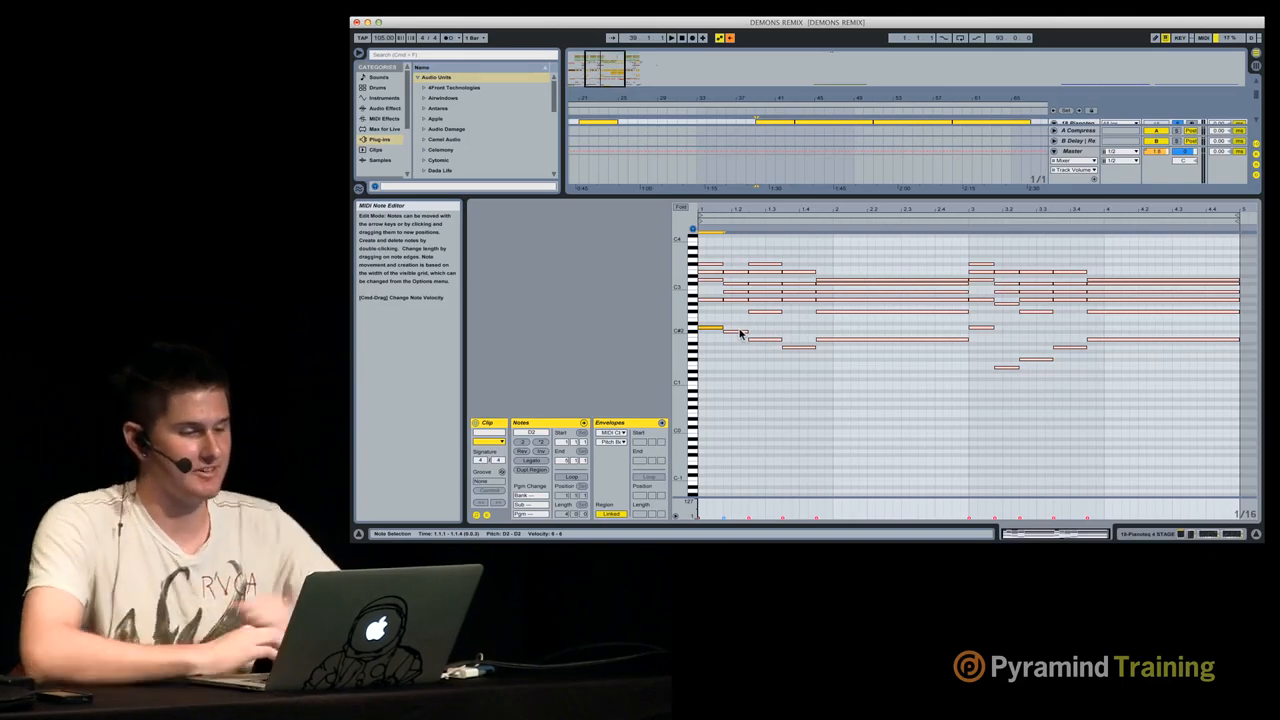
double_click(918, 197)
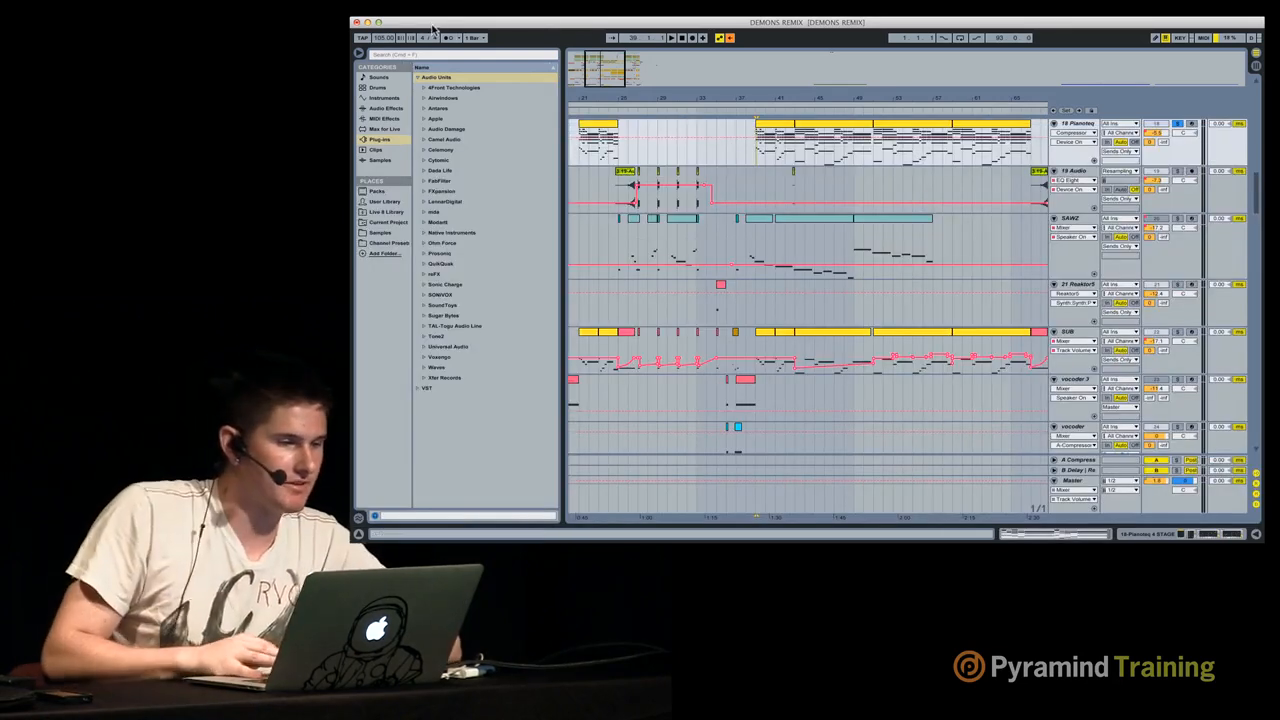
Step: Bring up the list of recently opened Live Sets
drag(432, 23, 392, 23)
click(346, 10)
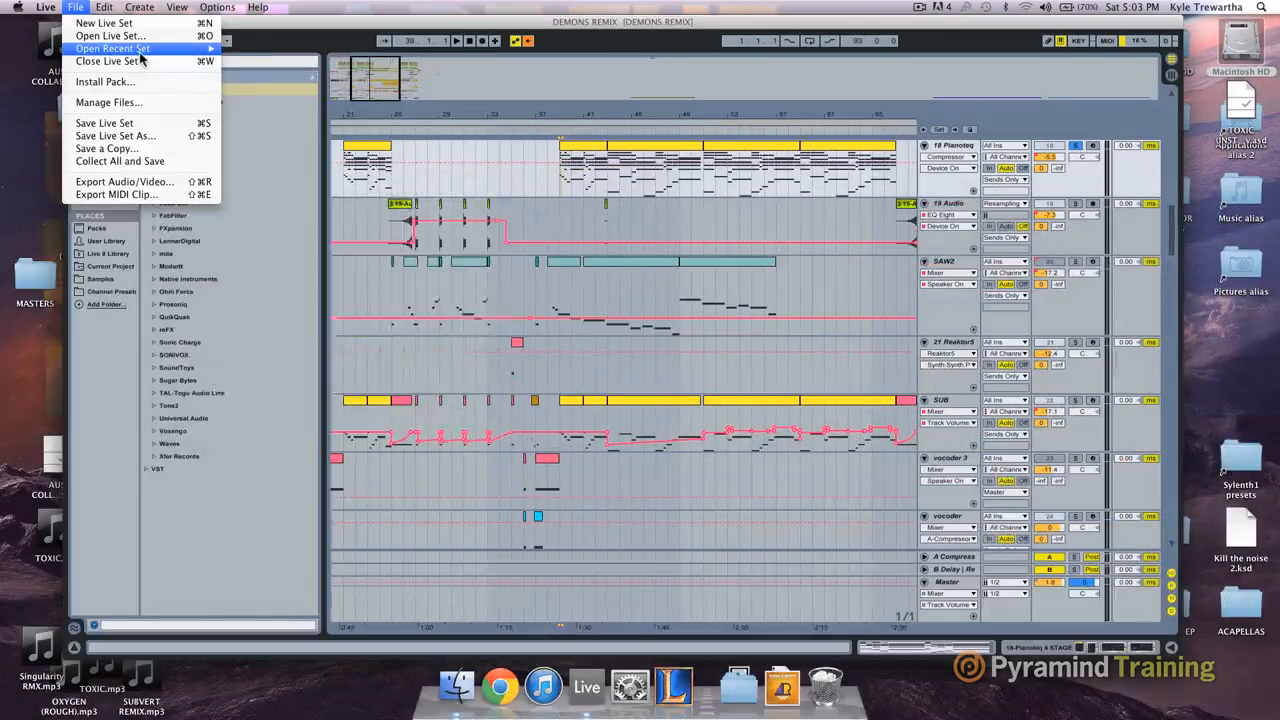
mouse_move(216, 48)
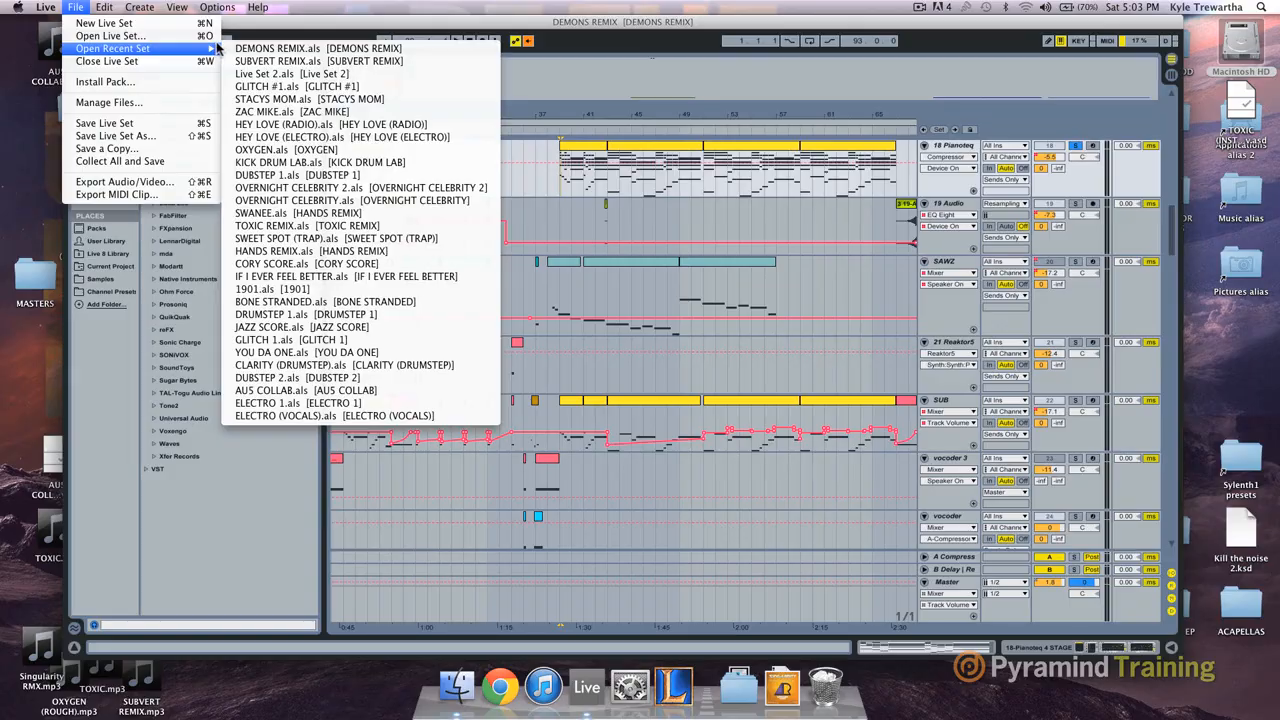